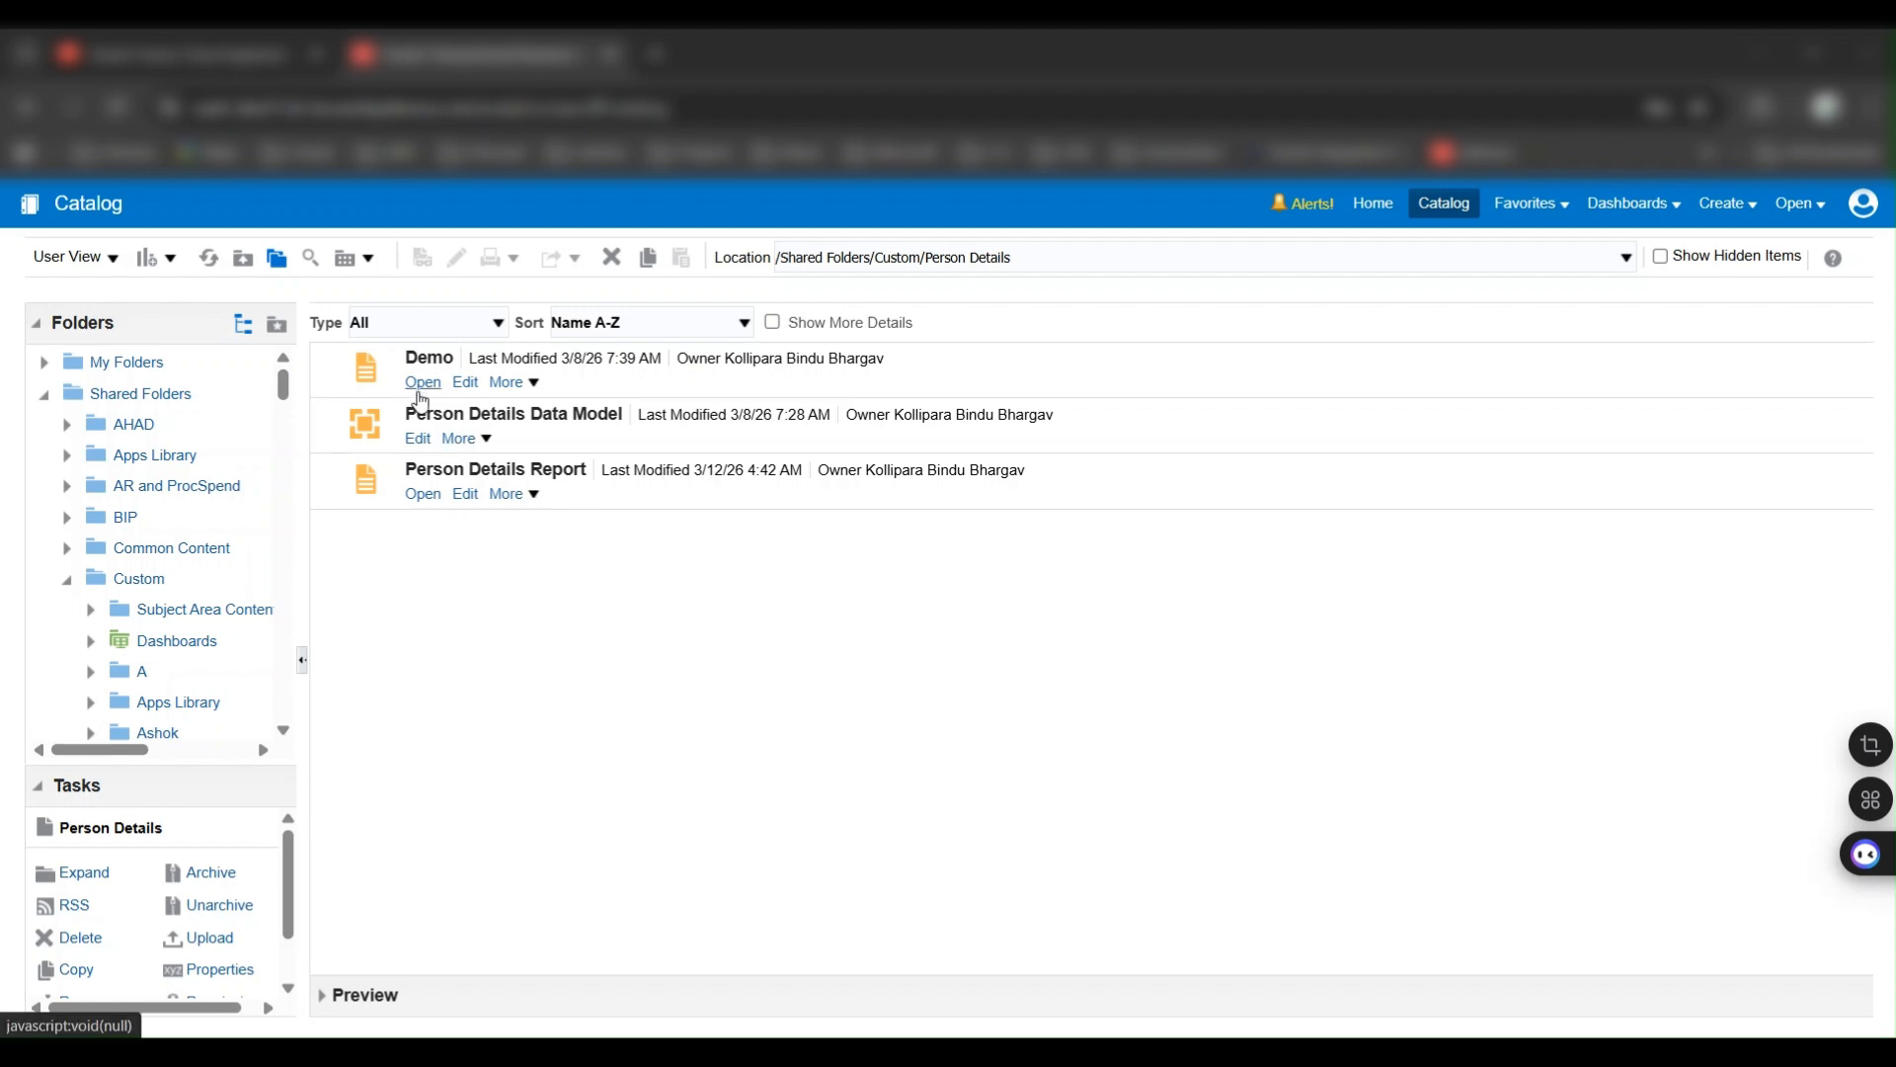
- Open the Person Details Data Model for editing and view its sample data as a table
{"action": "left_click", "coordinate": [417, 437]}
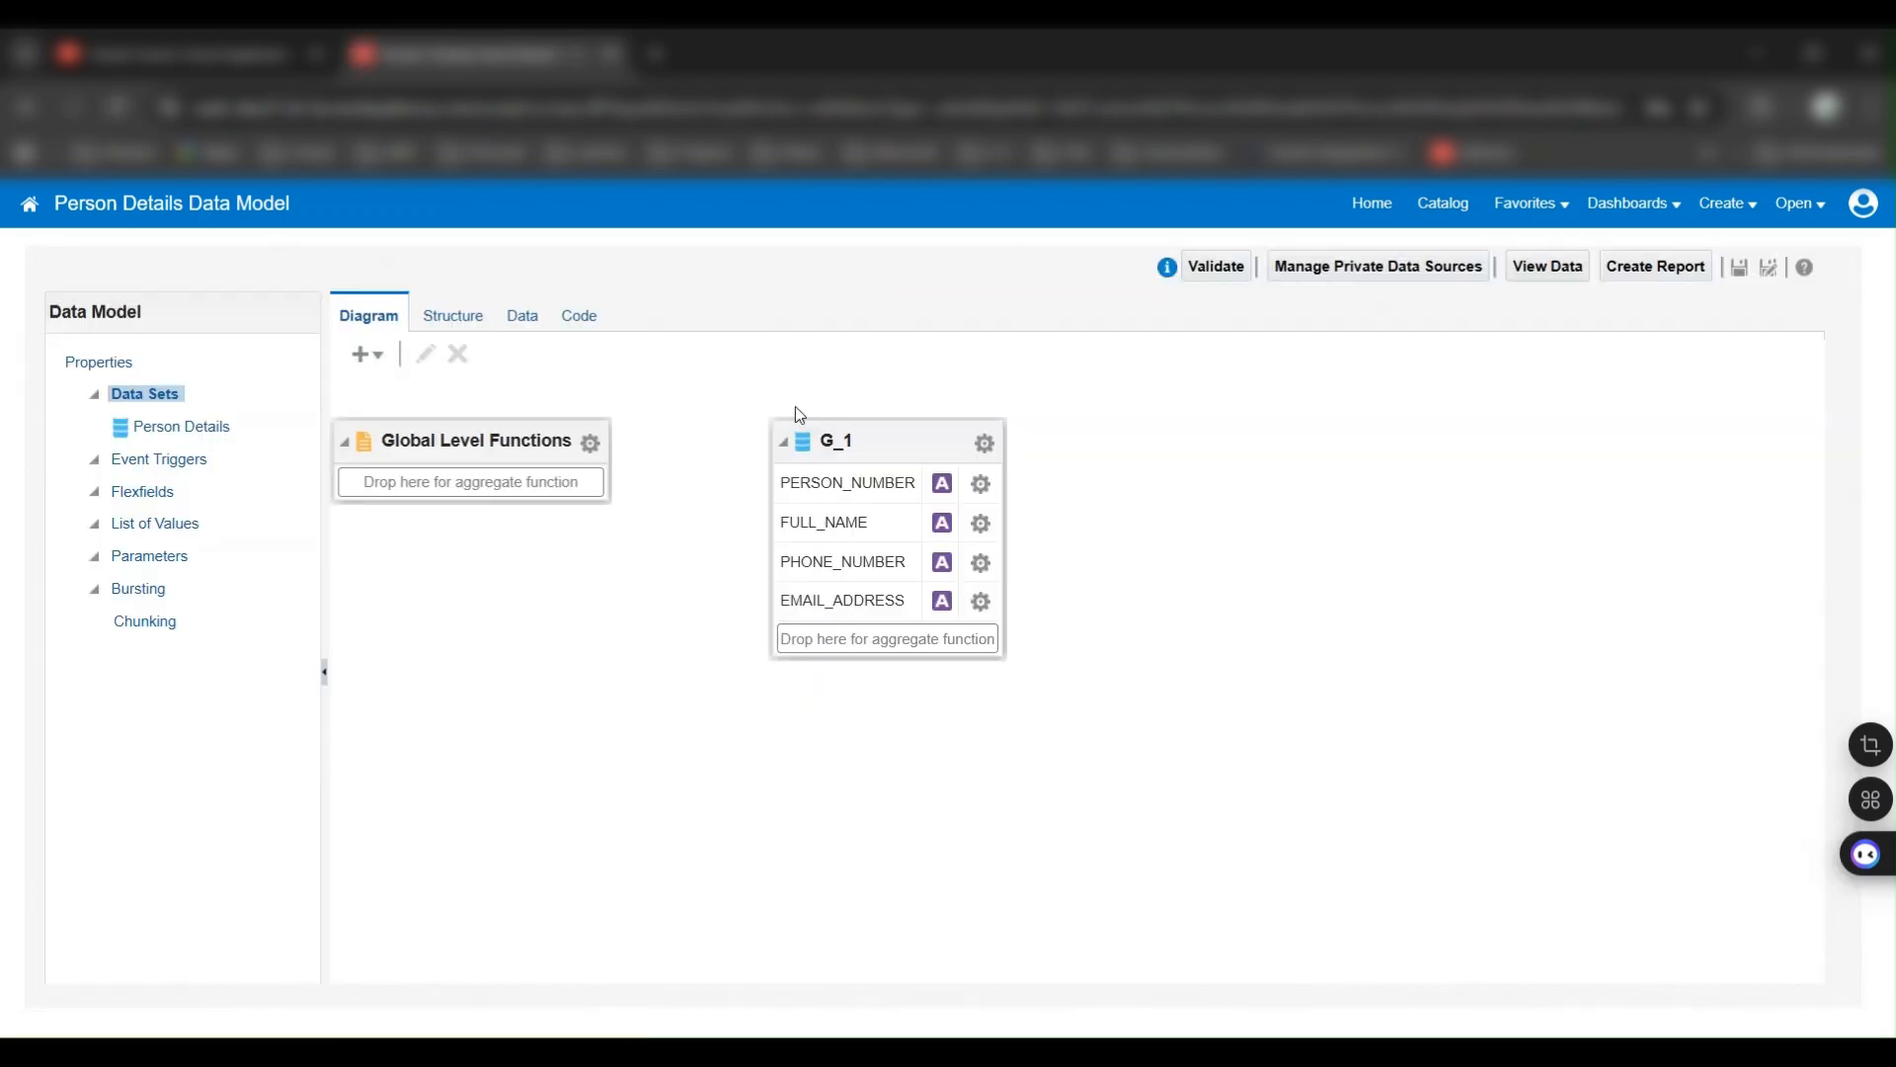
{"action": "left_click", "coordinate": [451, 316]}
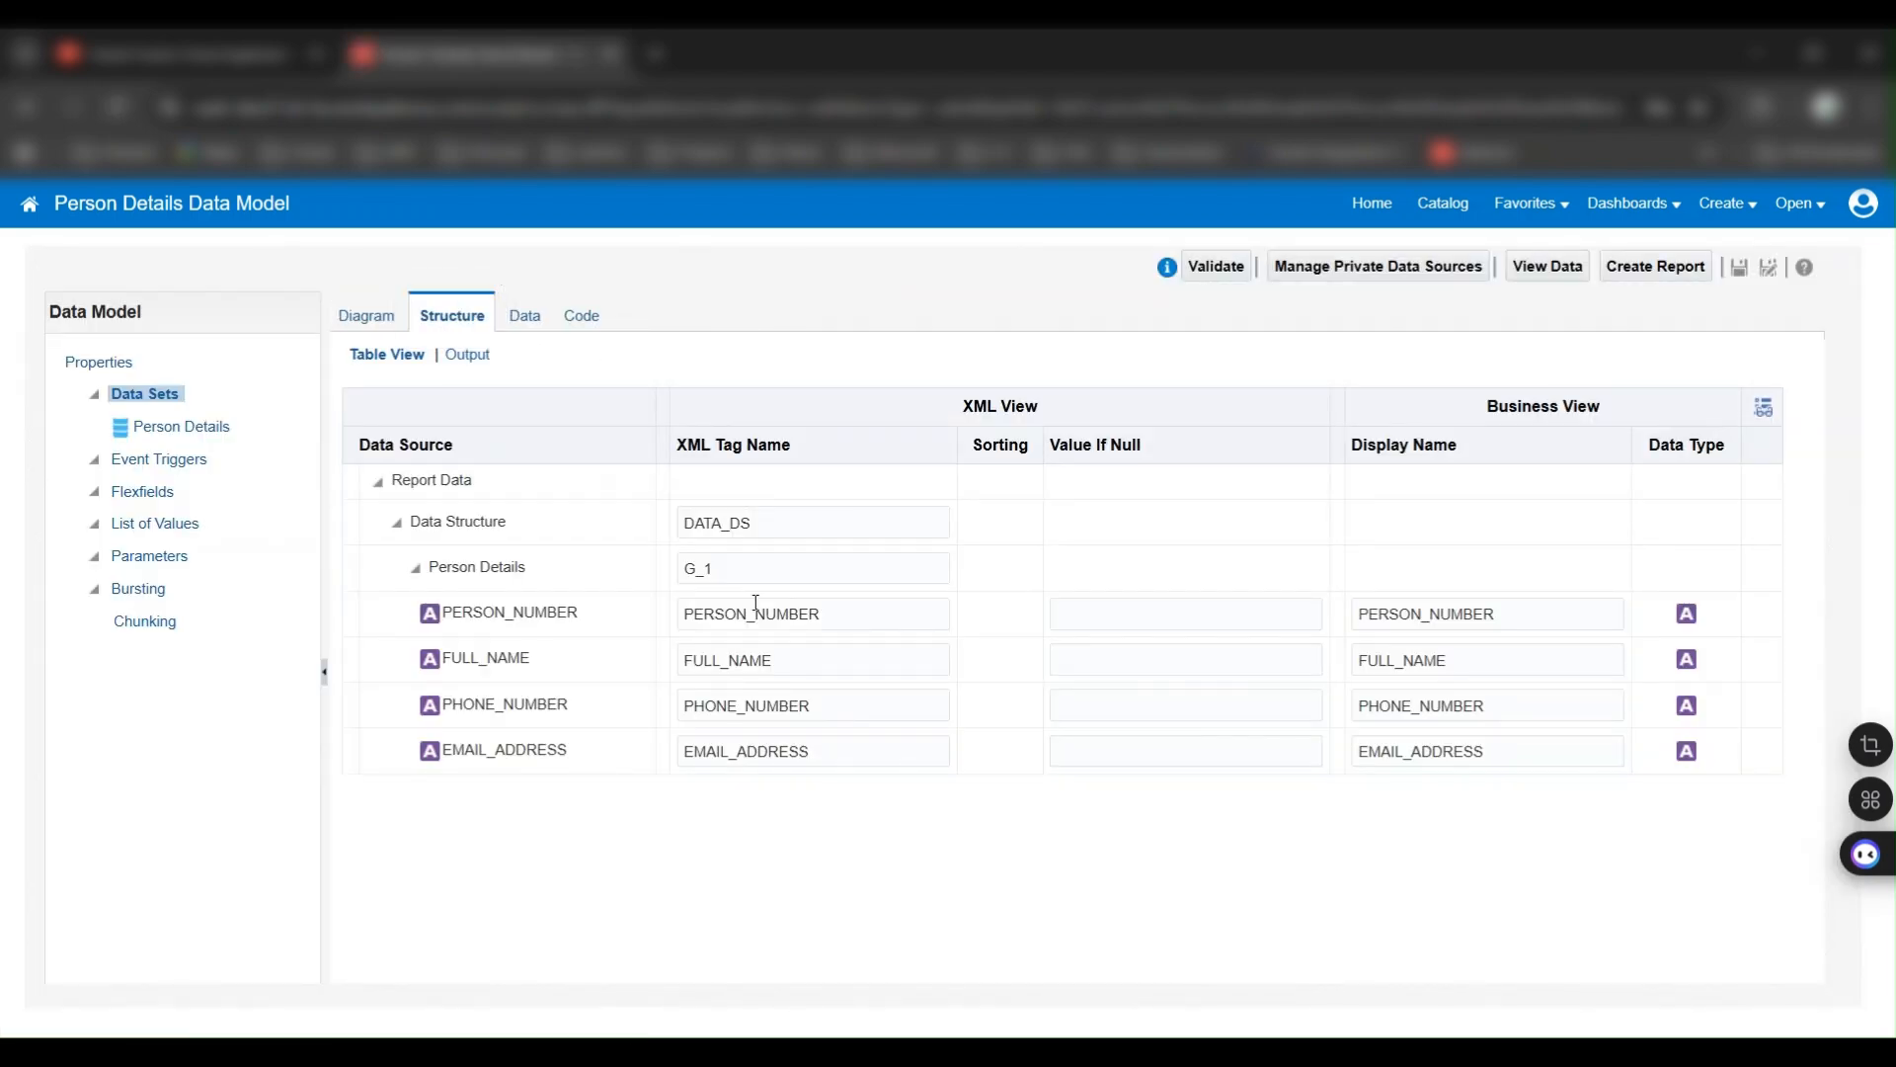
{"action": "left_click", "coordinate": [523, 316]}
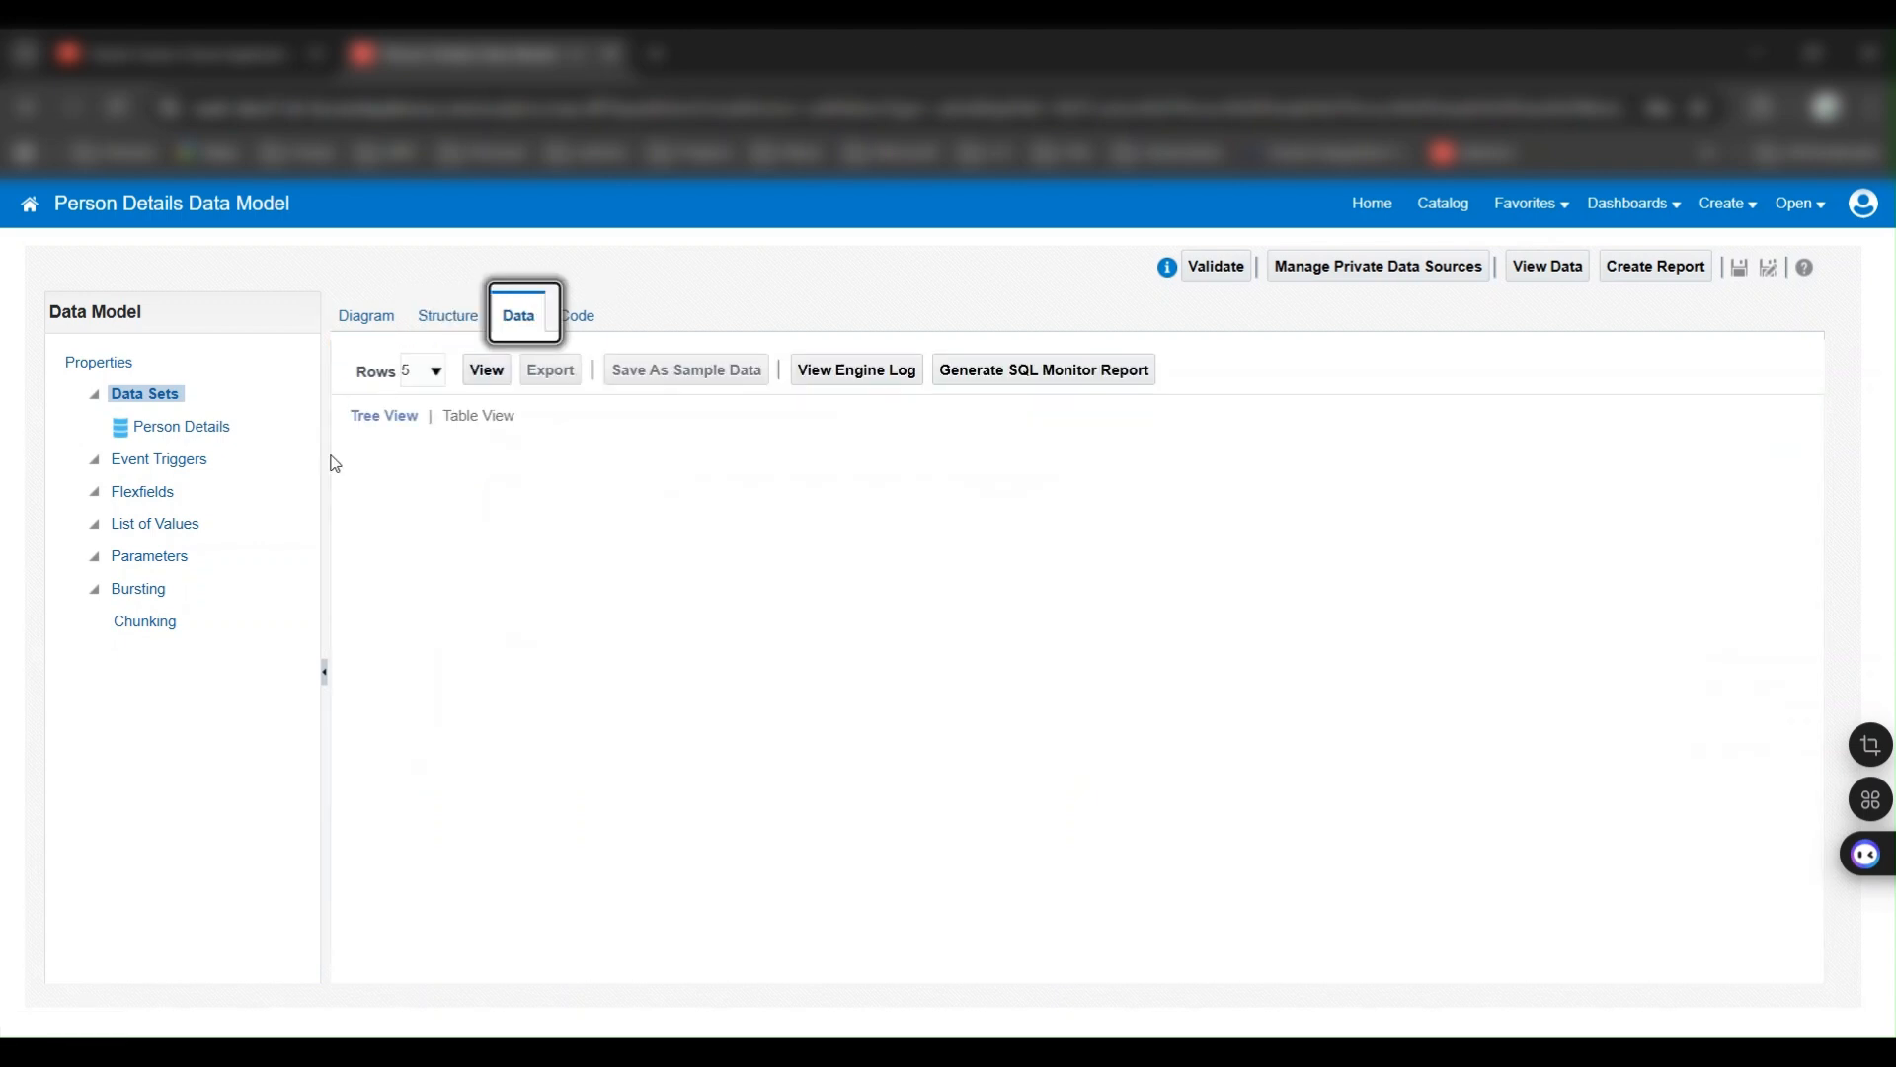
{"action": "left_click", "coordinate": [499, 379]}
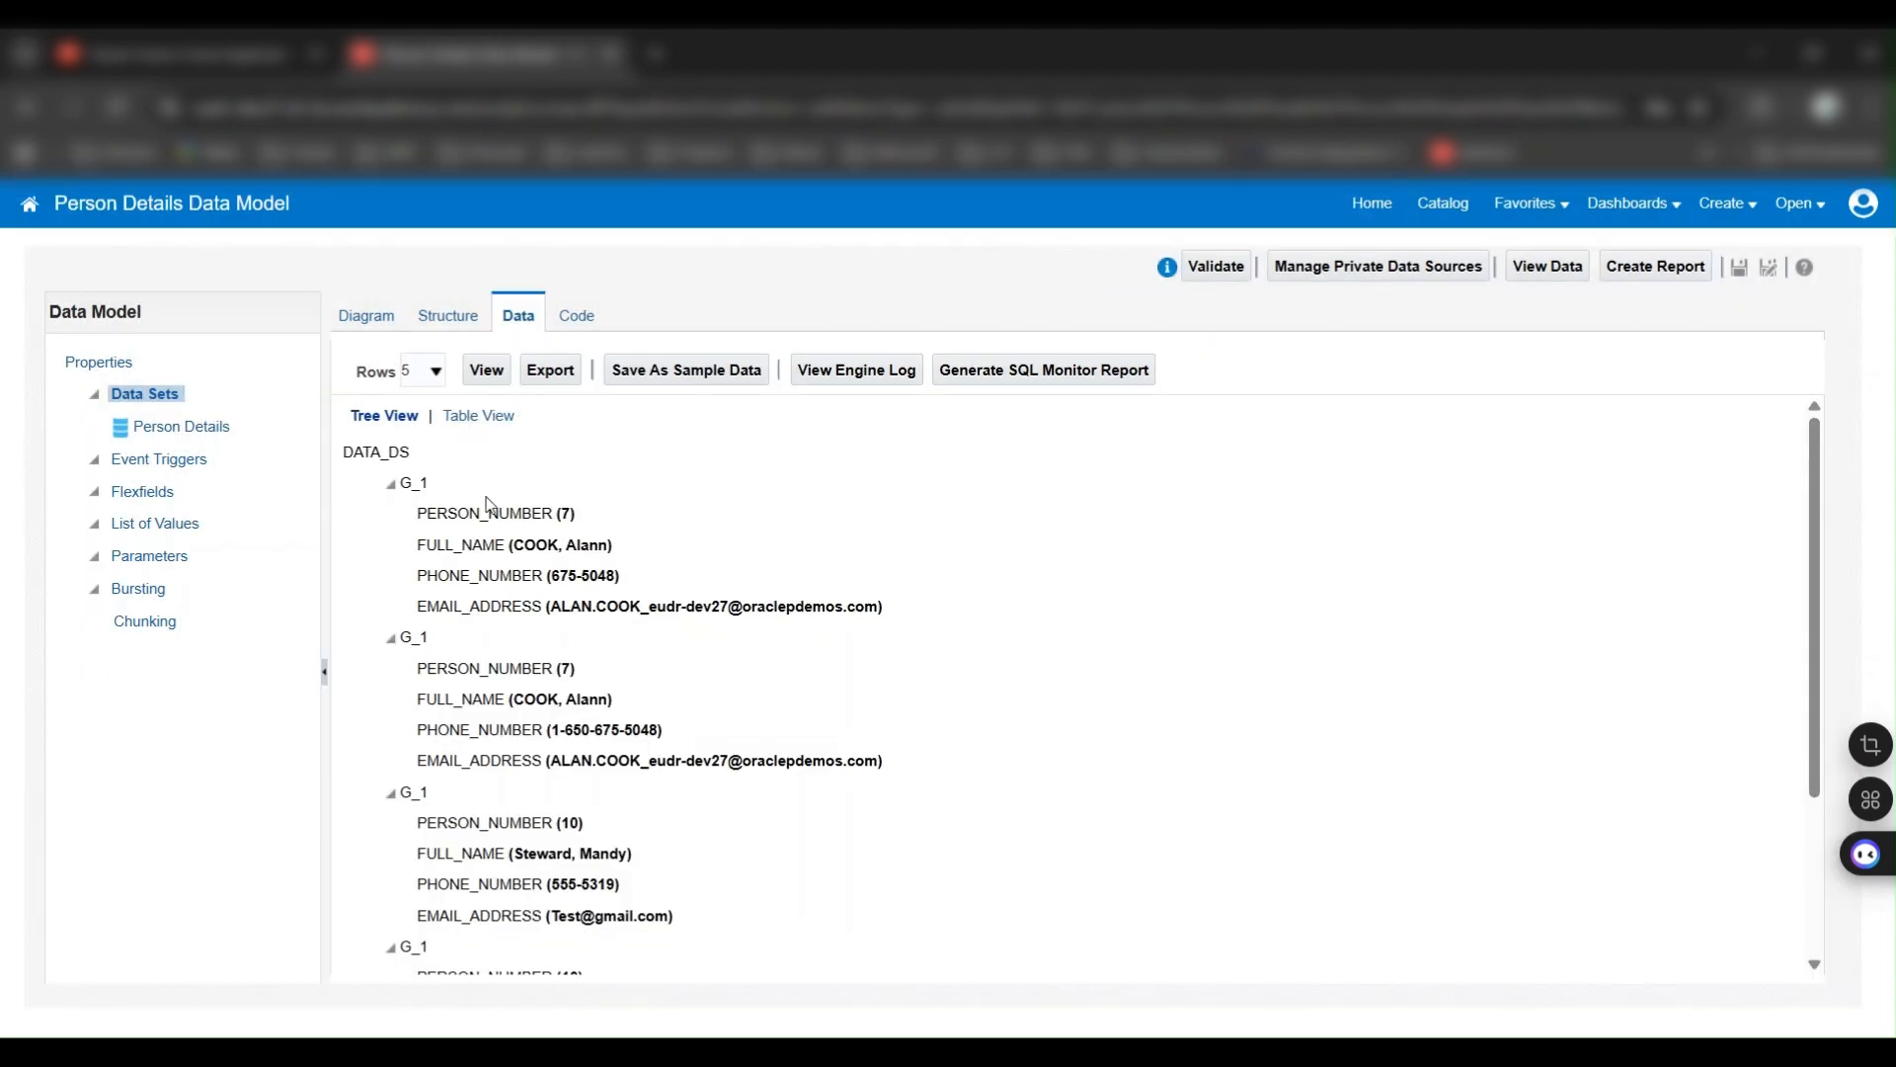
{"action": "left_click", "coordinate": [483, 416]}
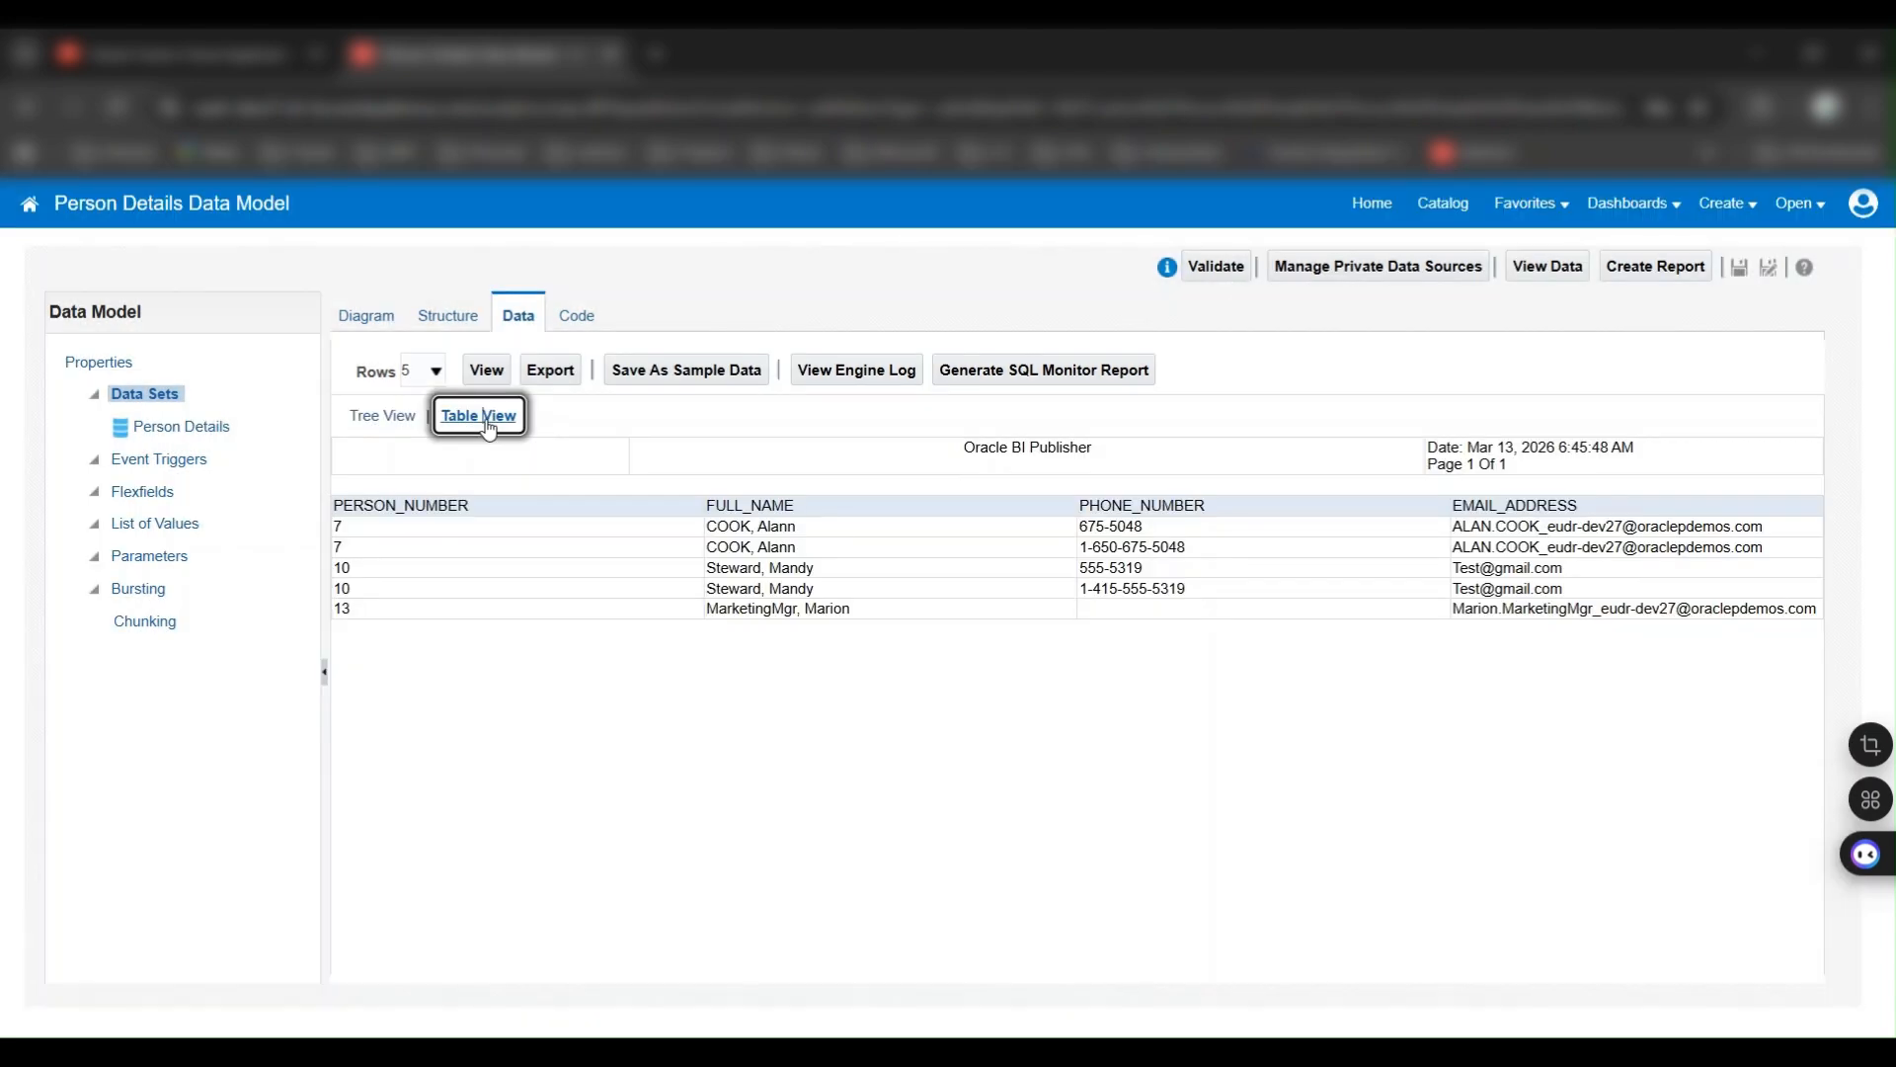
- Display 200 rows of the data model's output and export the data
{"action": "left_click", "coordinate": [431, 374]}
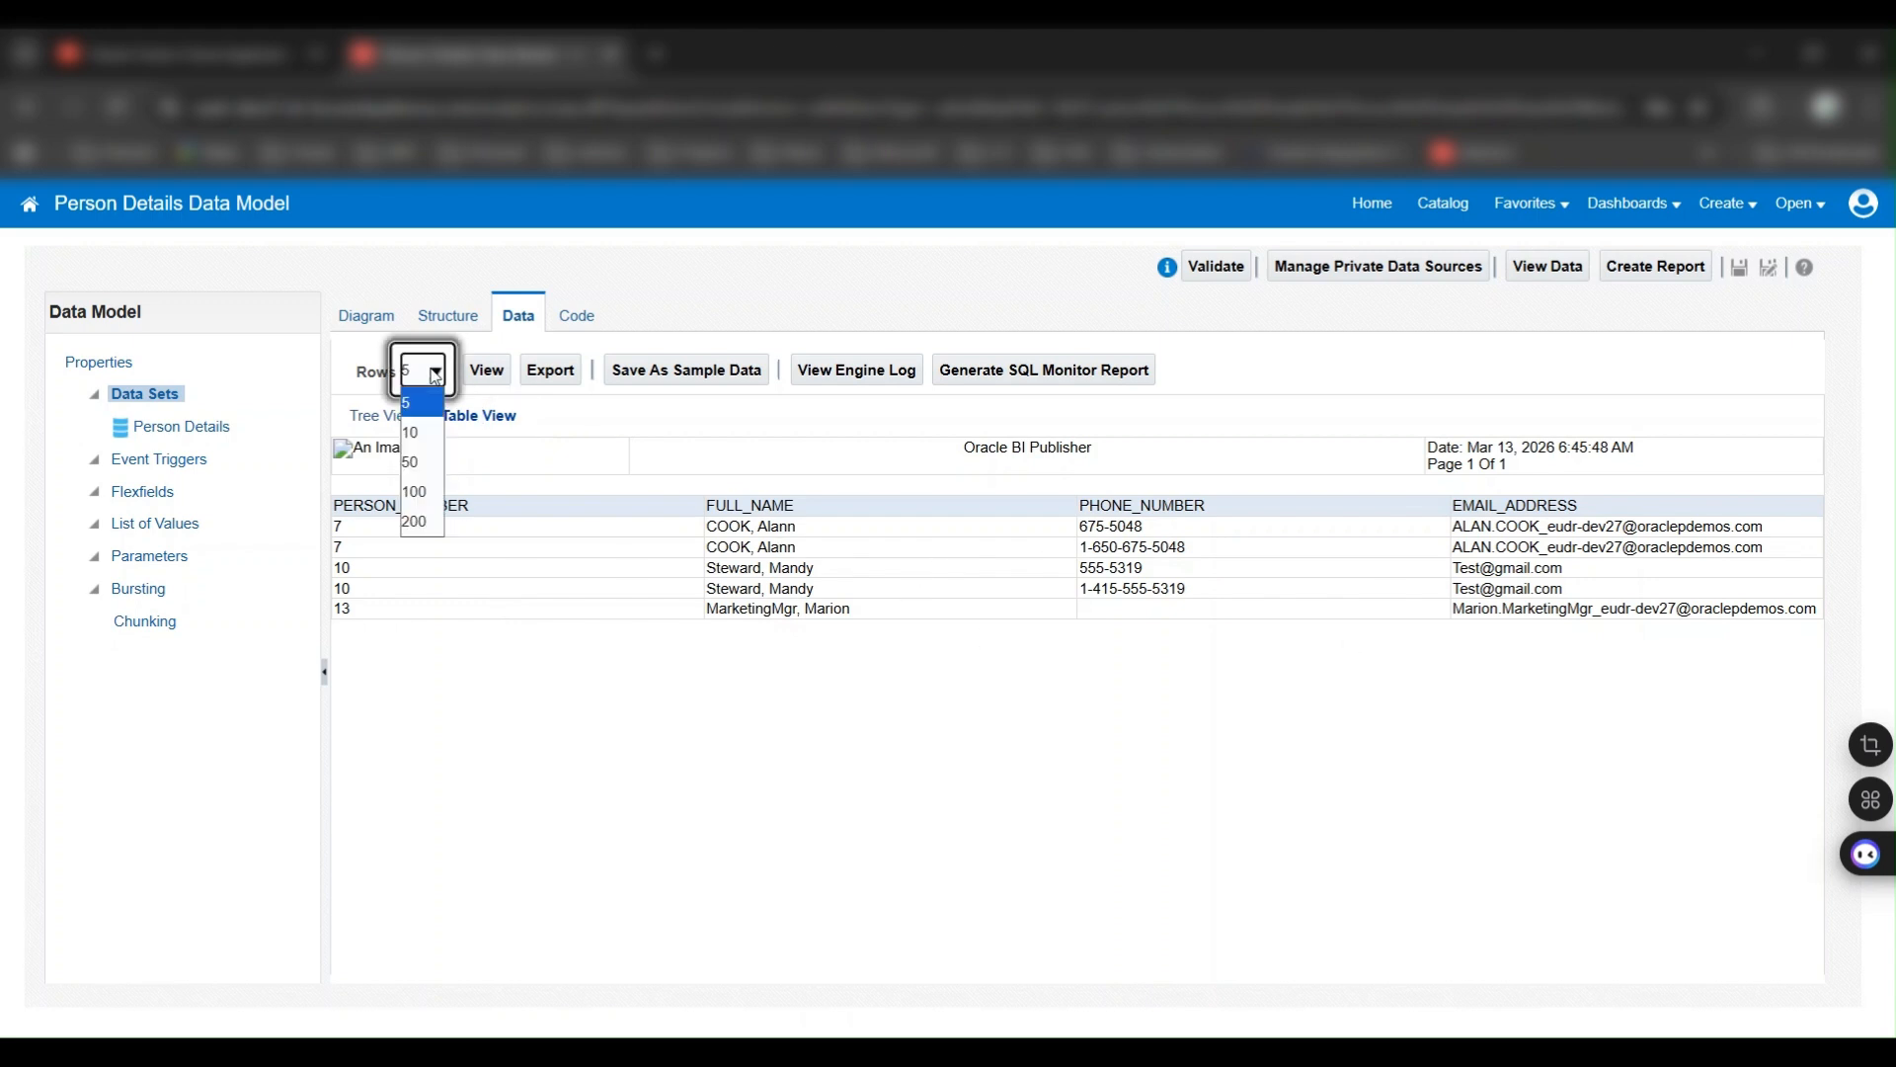
{"action": "left_click", "coordinate": [417, 522]}
{"action": "left_click", "coordinate": [484, 369]}
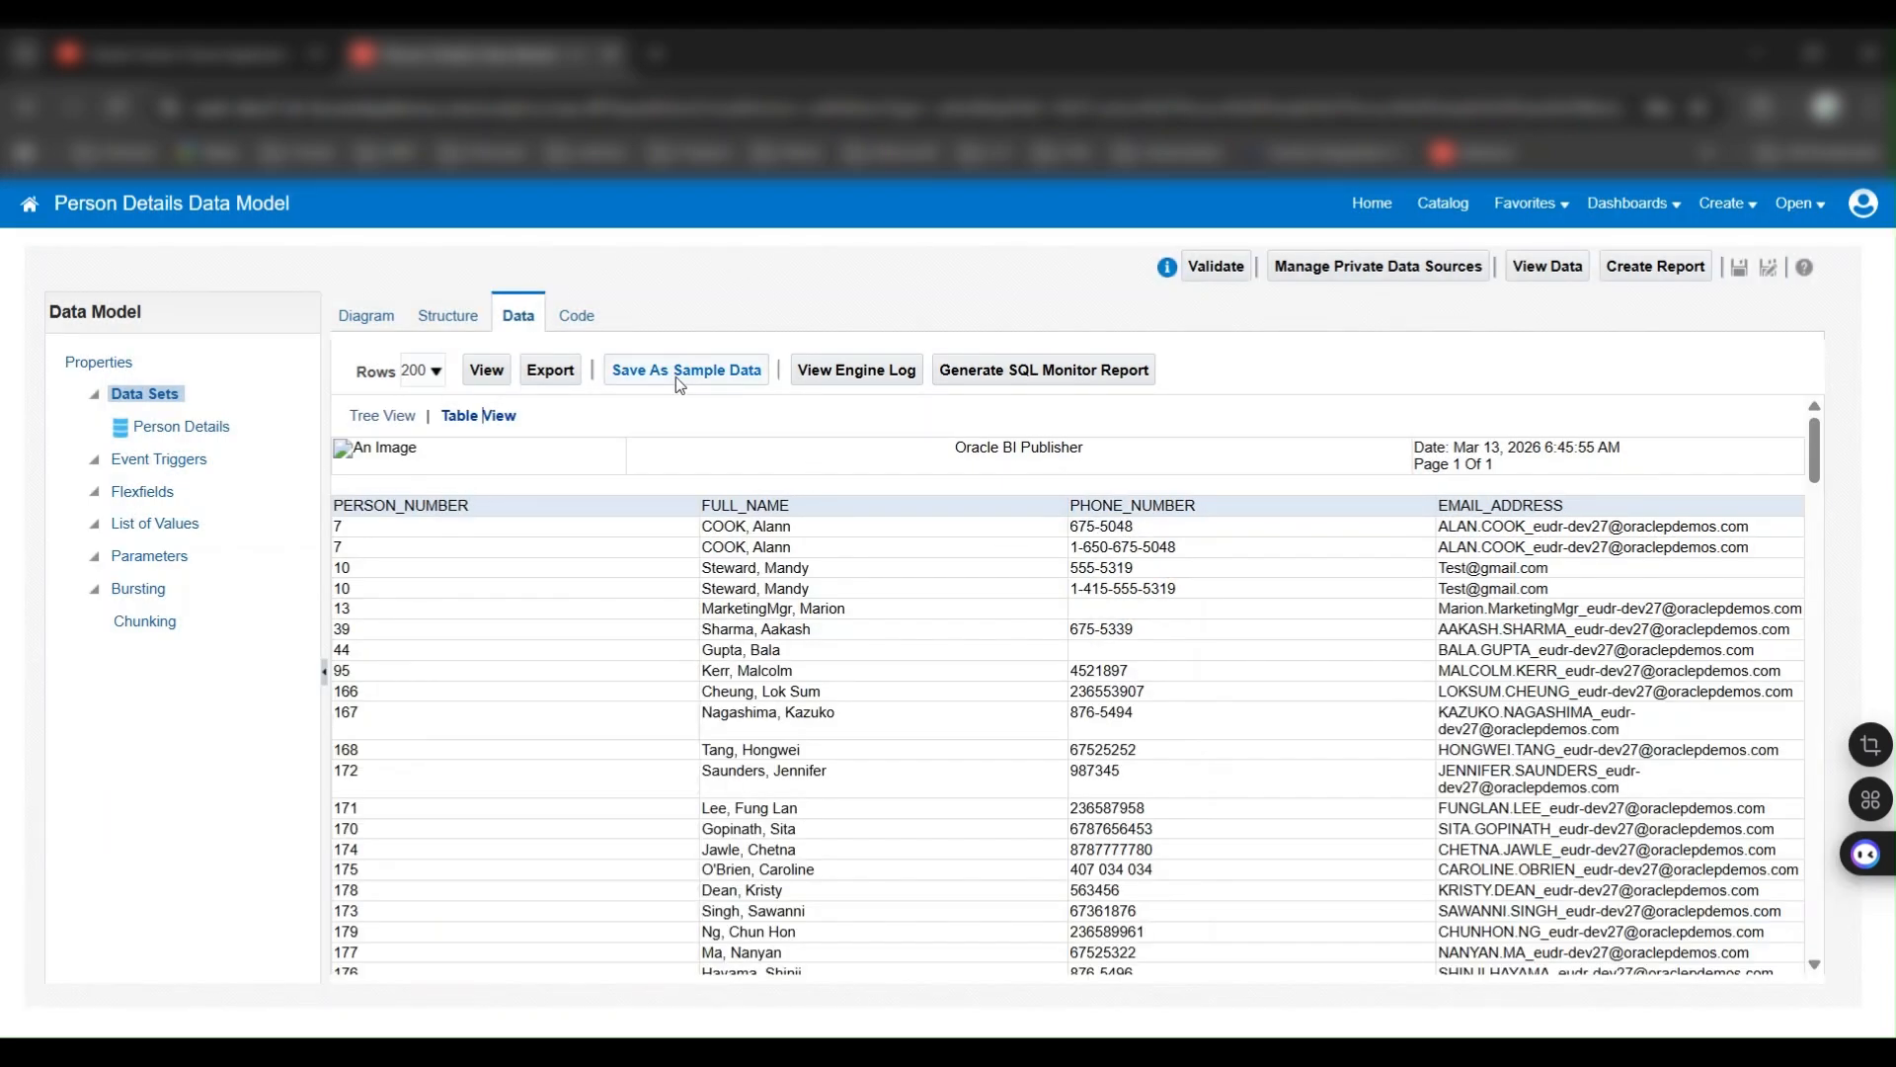
{"action": "left_click", "coordinate": [547, 387]}
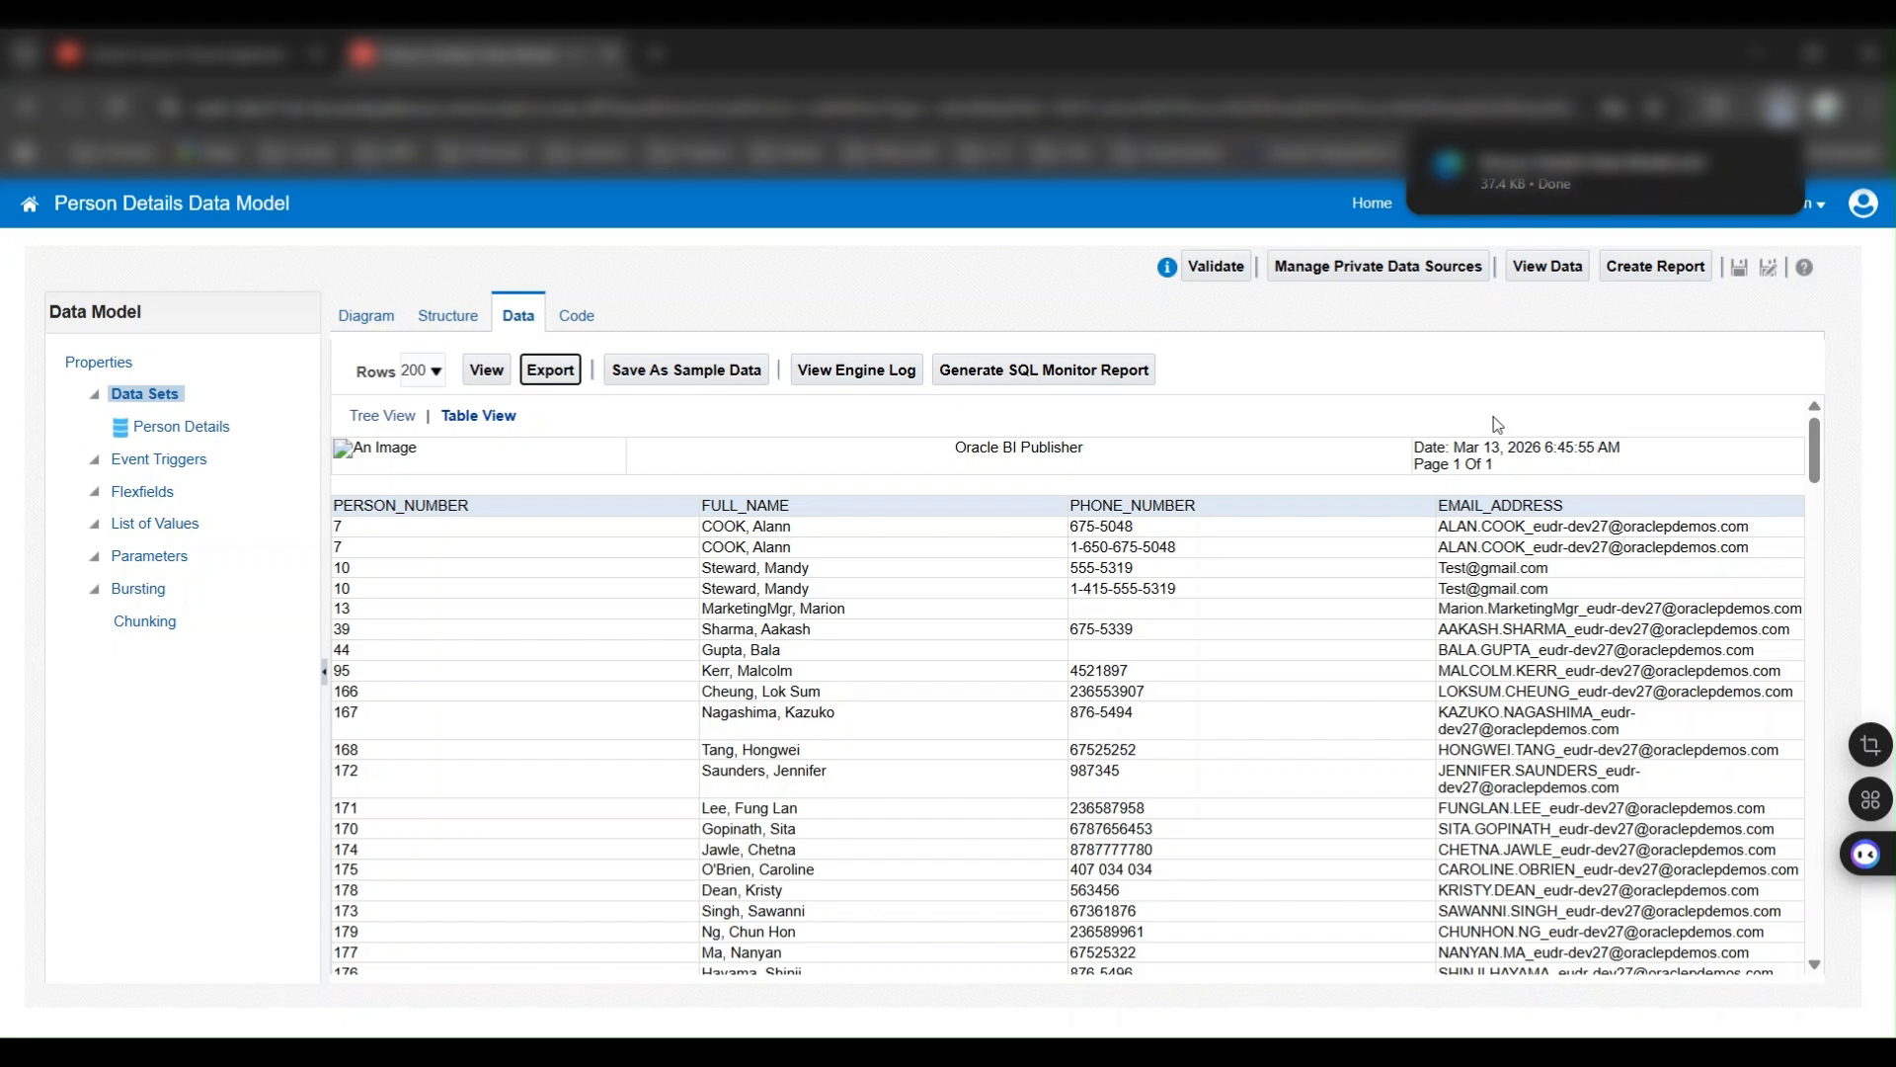
- Examine the SQL query behind the Person Details data set without changing it
{"action": "left_click", "coordinate": [386, 324]}
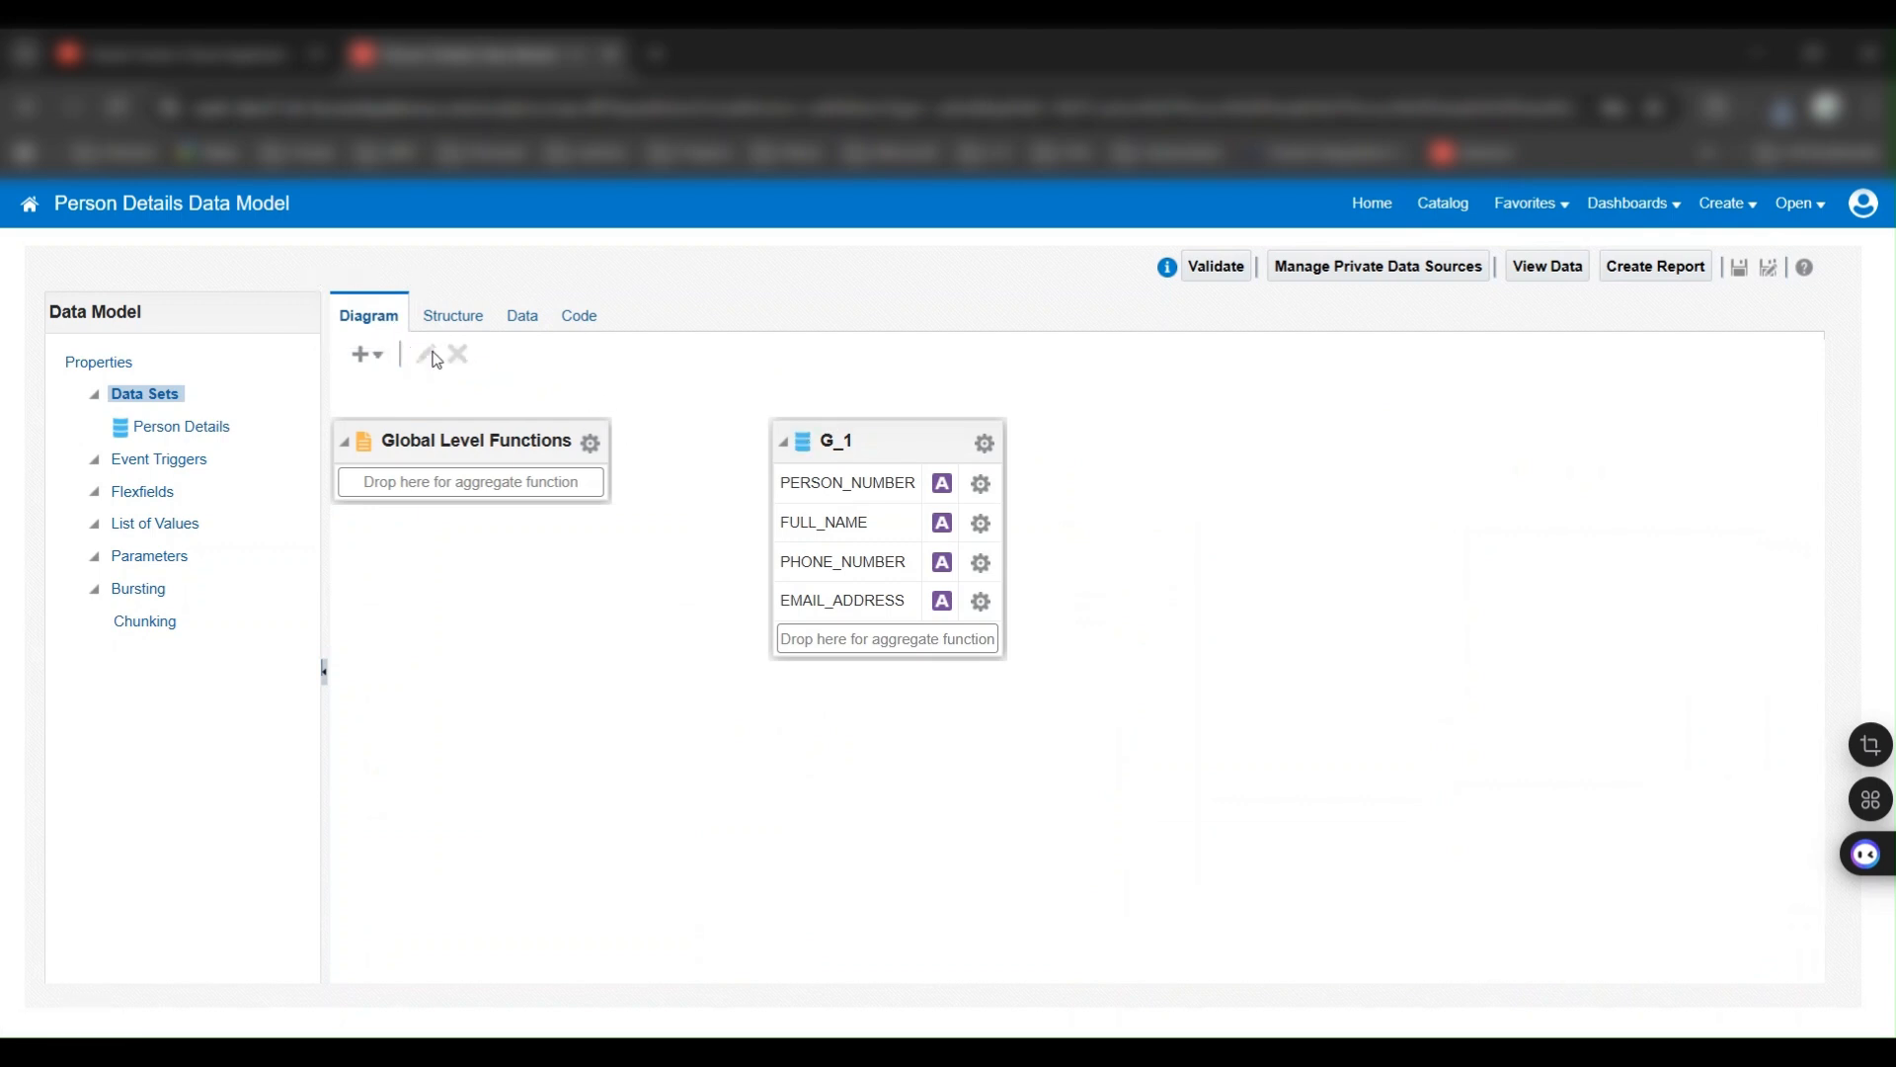
{"action": "left_click", "coordinate": [929, 454]}
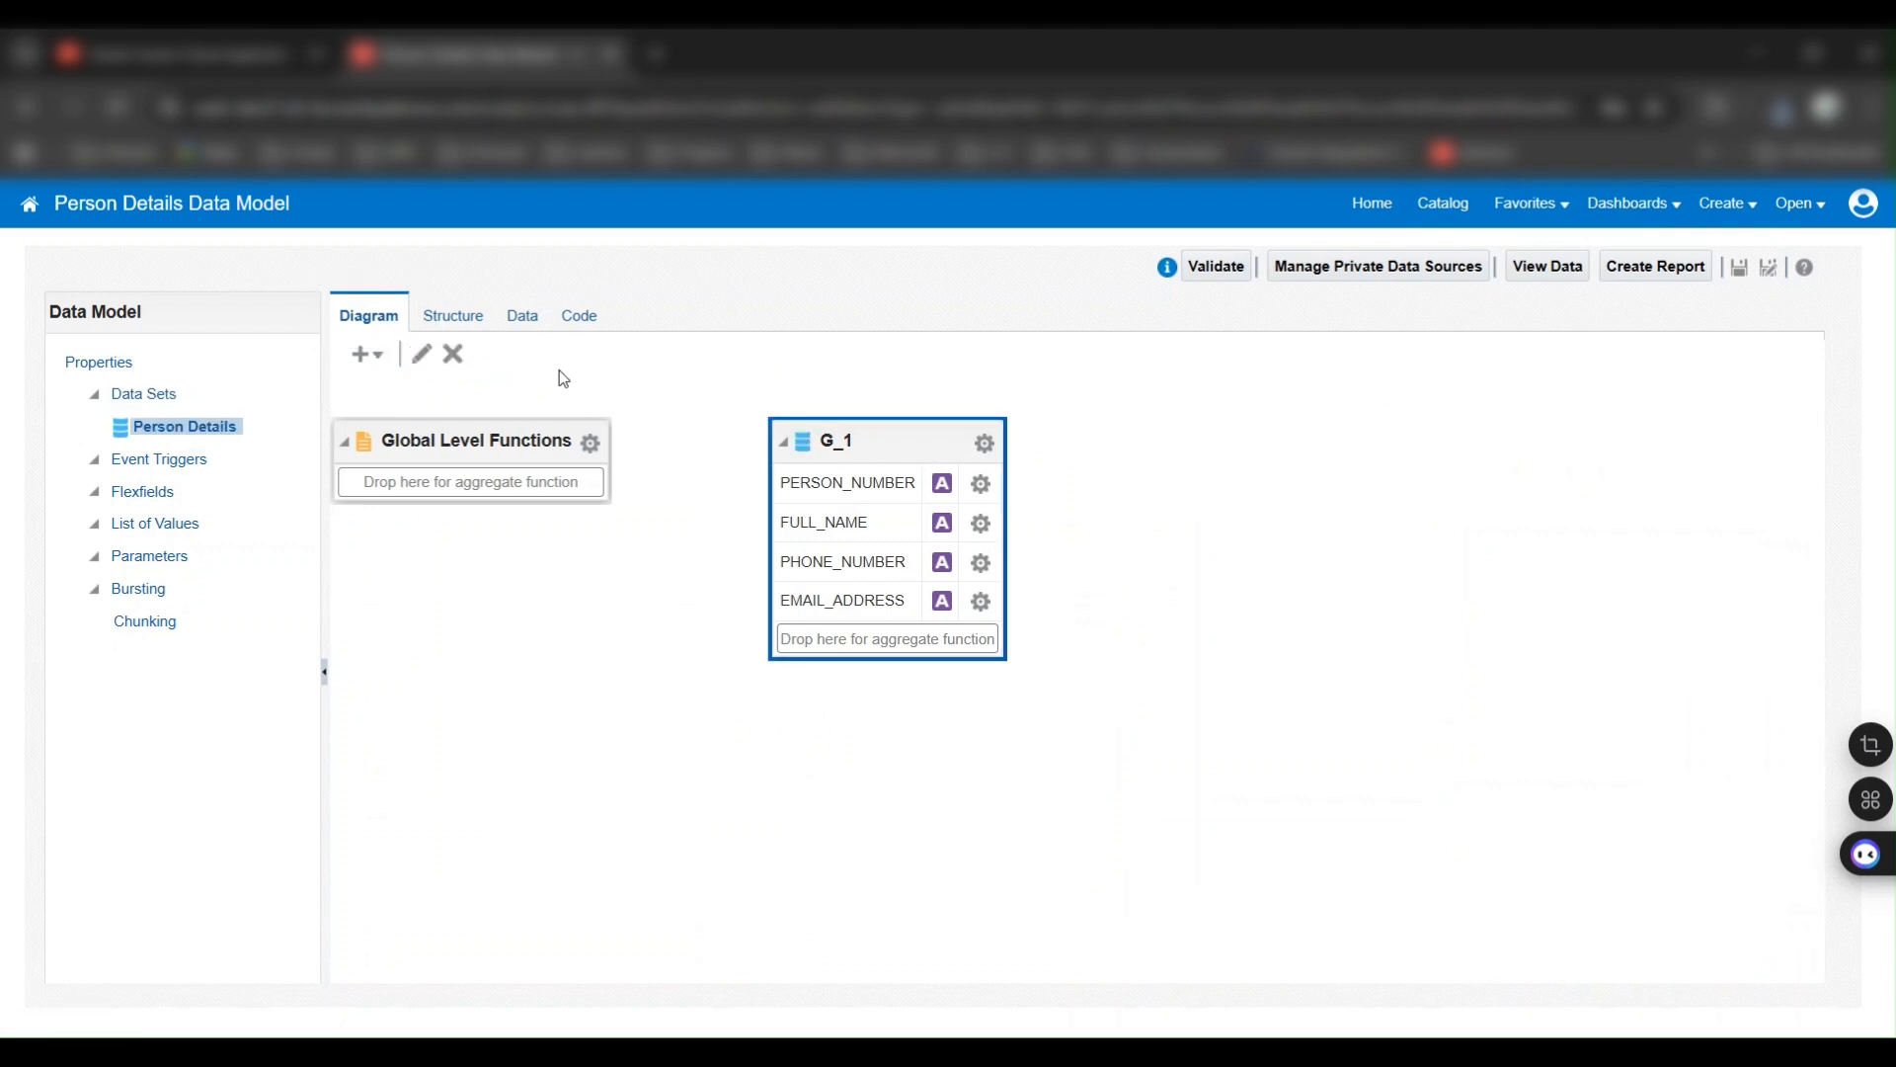
{"action": "left_click", "coordinate": [420, 354]}
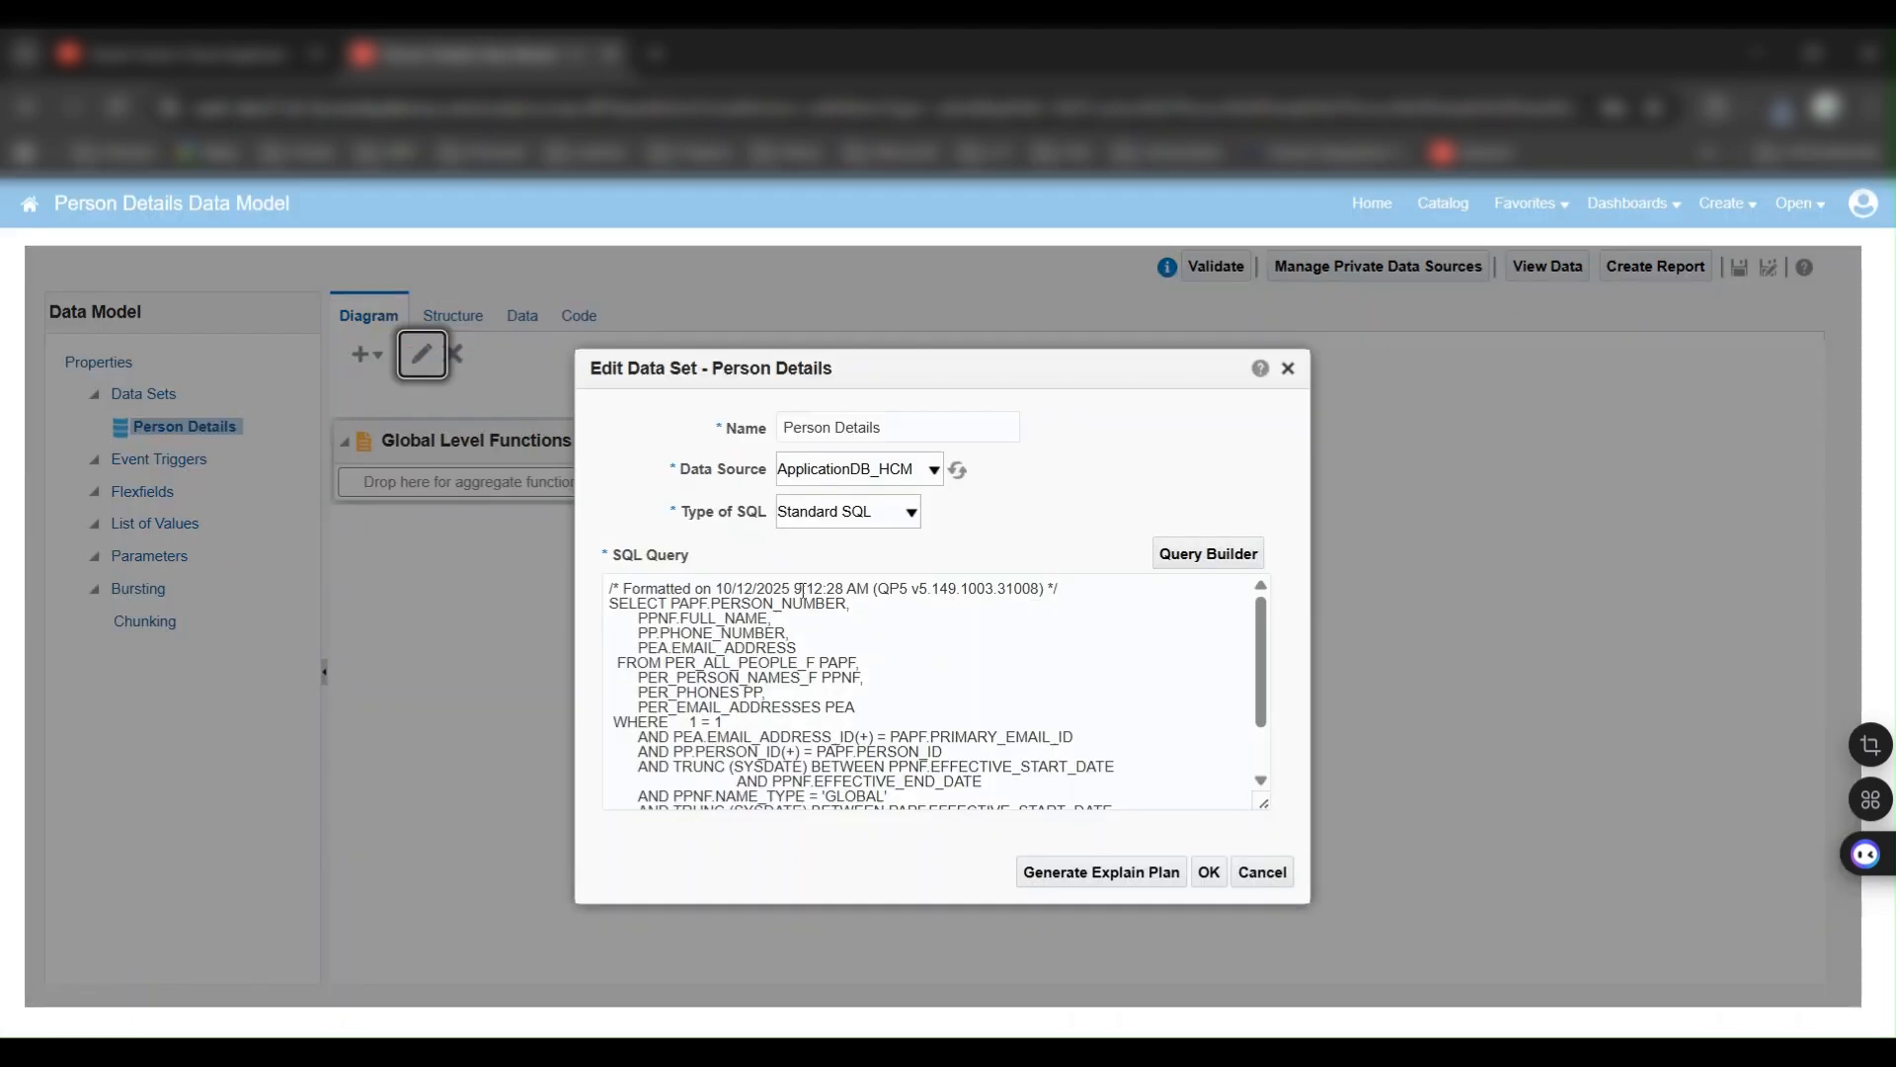
{"action": "left_click", "coordinate": [1252, 871]}
- Run the Person Details data set with 5 rows and show the output as a table
{"action": "left_click", "coordinate": [521, 316]}
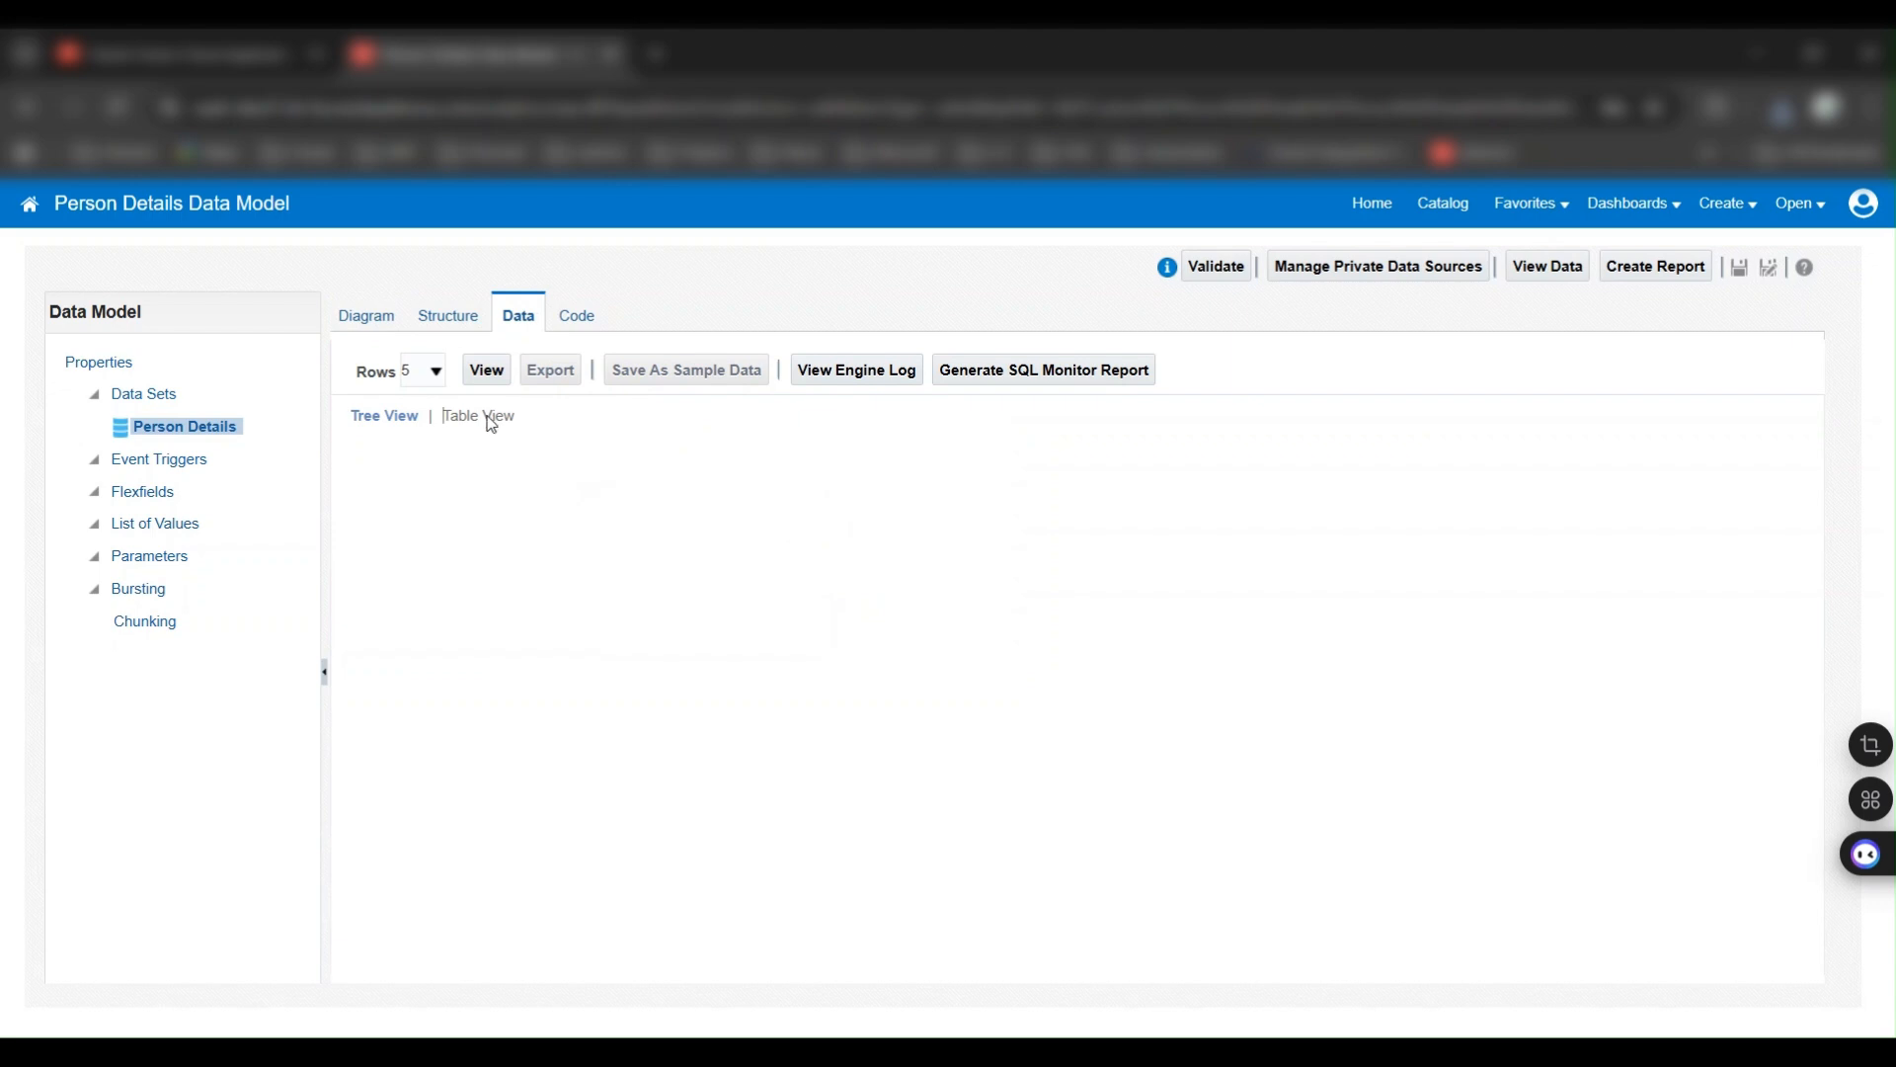
{"action": "left_click", "coordinate": [487, 370]}
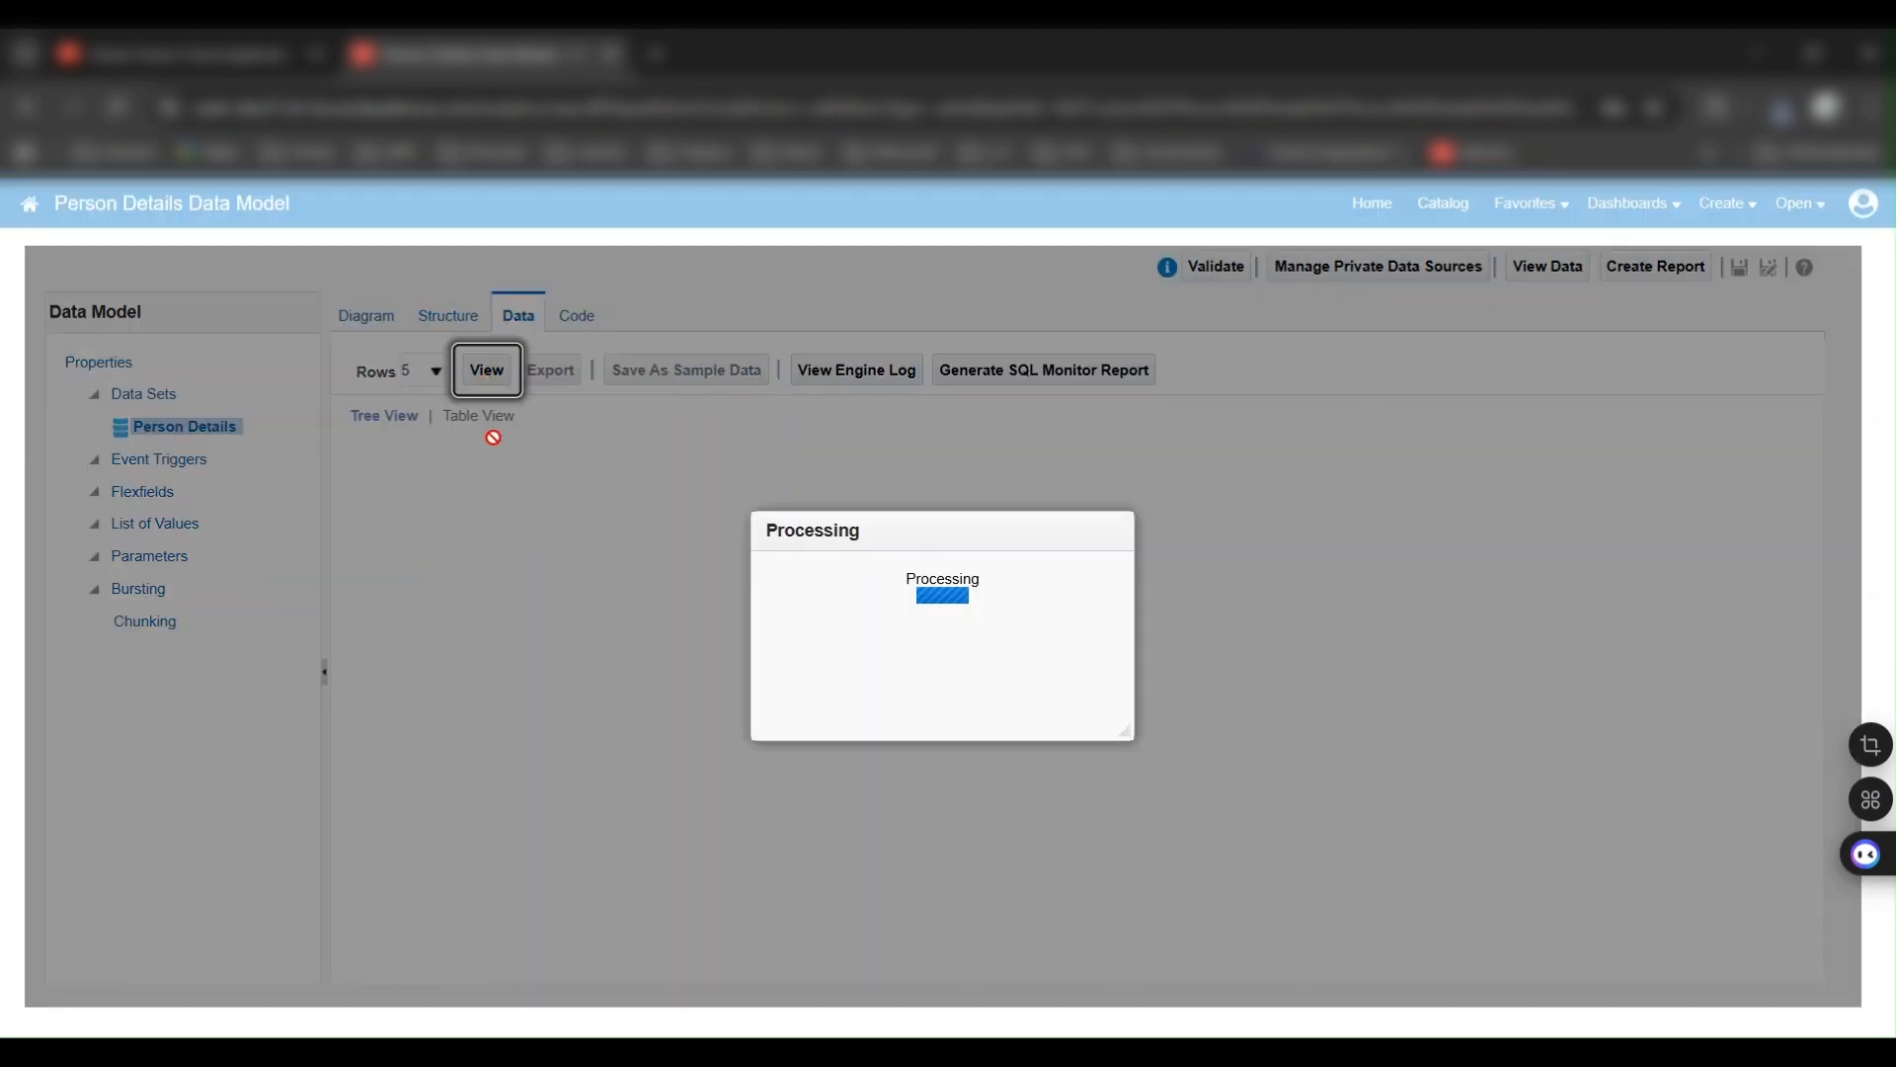
{"action": "left_click", "coordinate": [483, 416]}
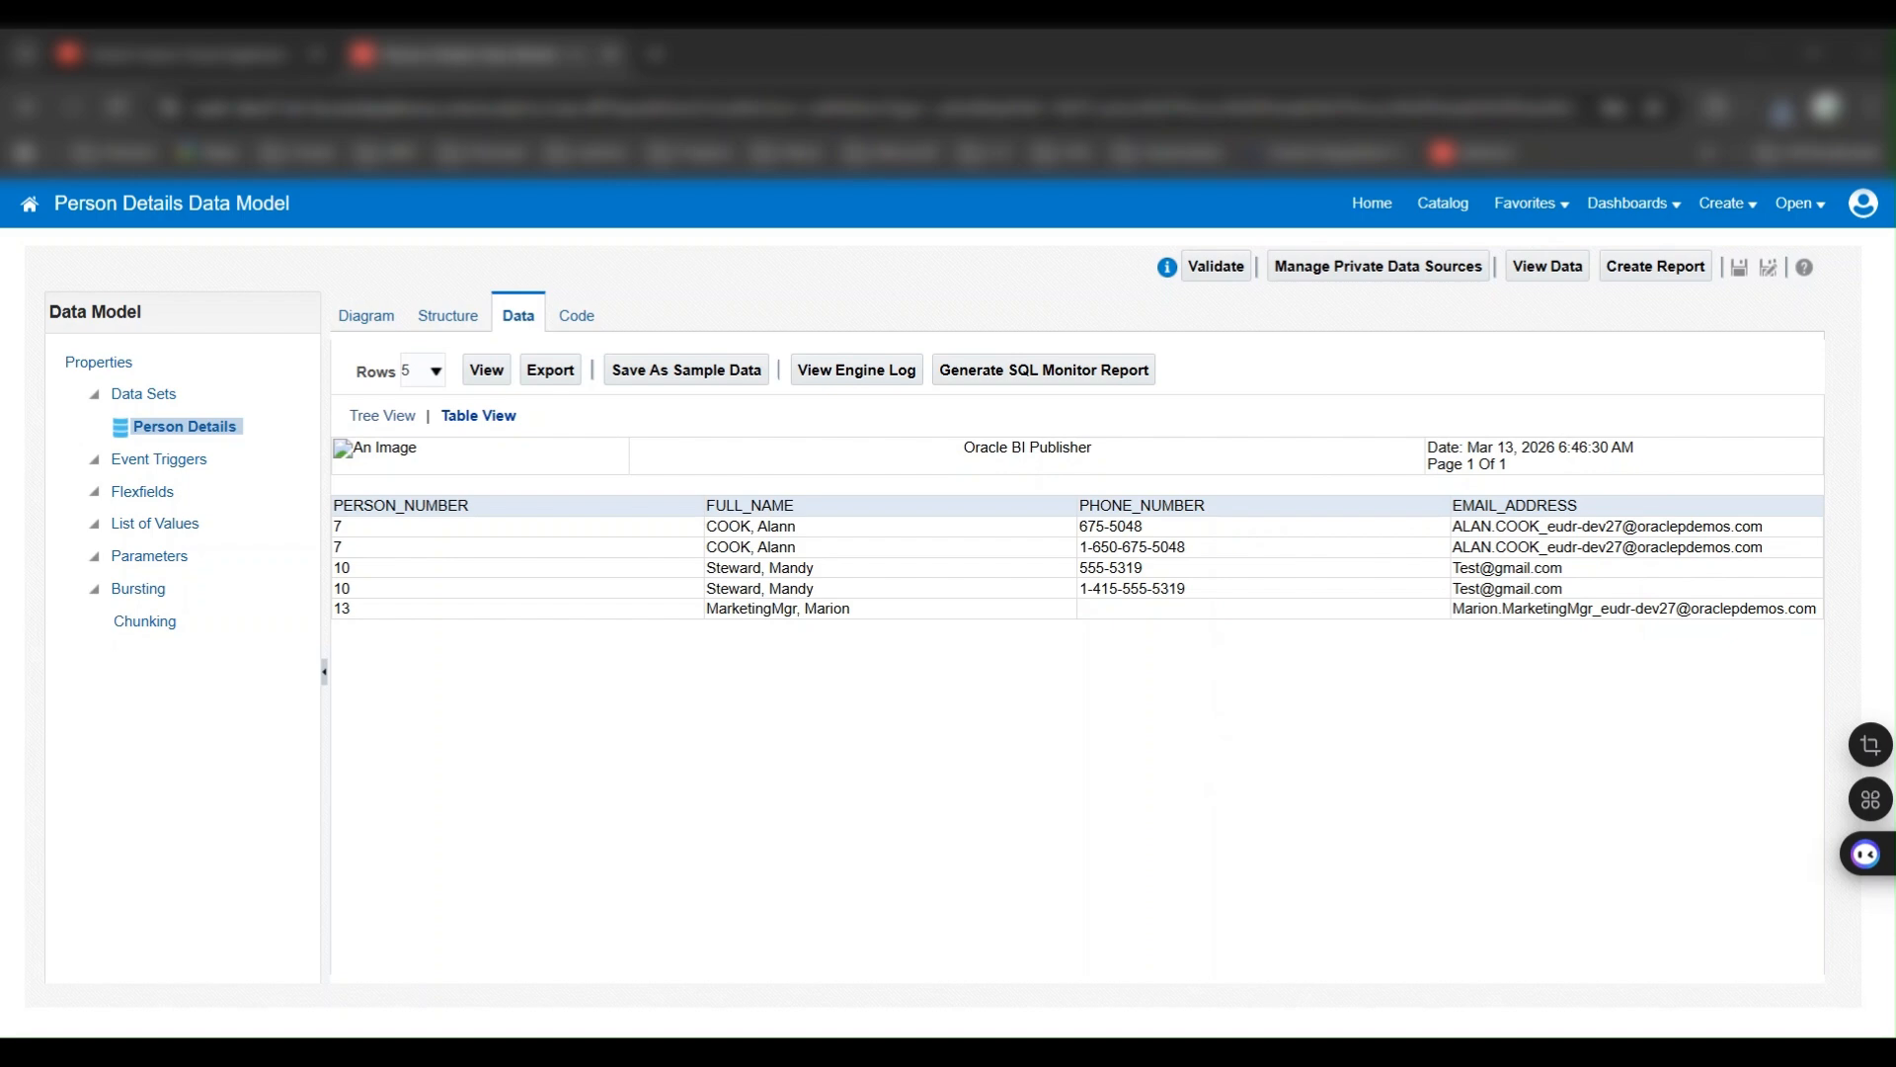
- Switch to the blank Excel workbook, maximize it, and rename Sheet1 as Person Details
{"action": "left_click_drag", "start_coordinate": [1895, 143], "coordinate": [1364, 120]}
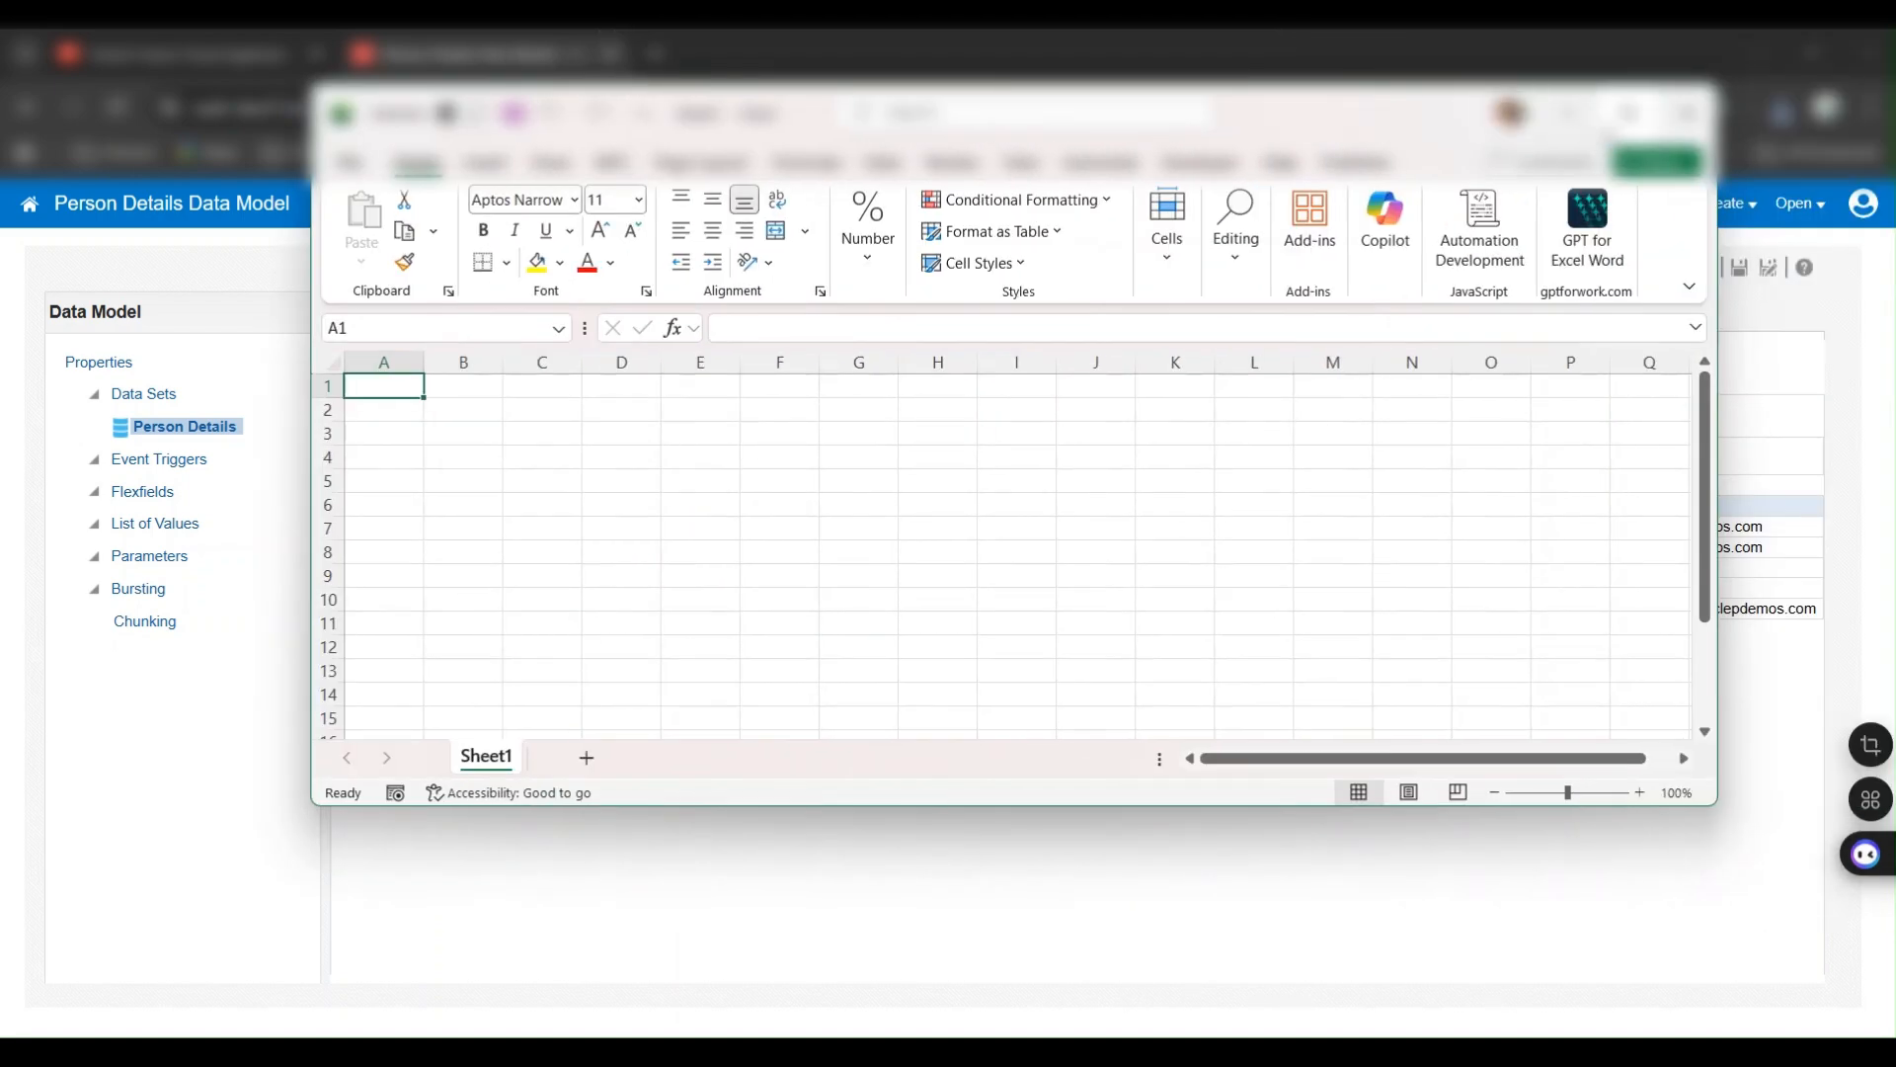
{"action": "left_click", "coordinate": [1630, 115]}
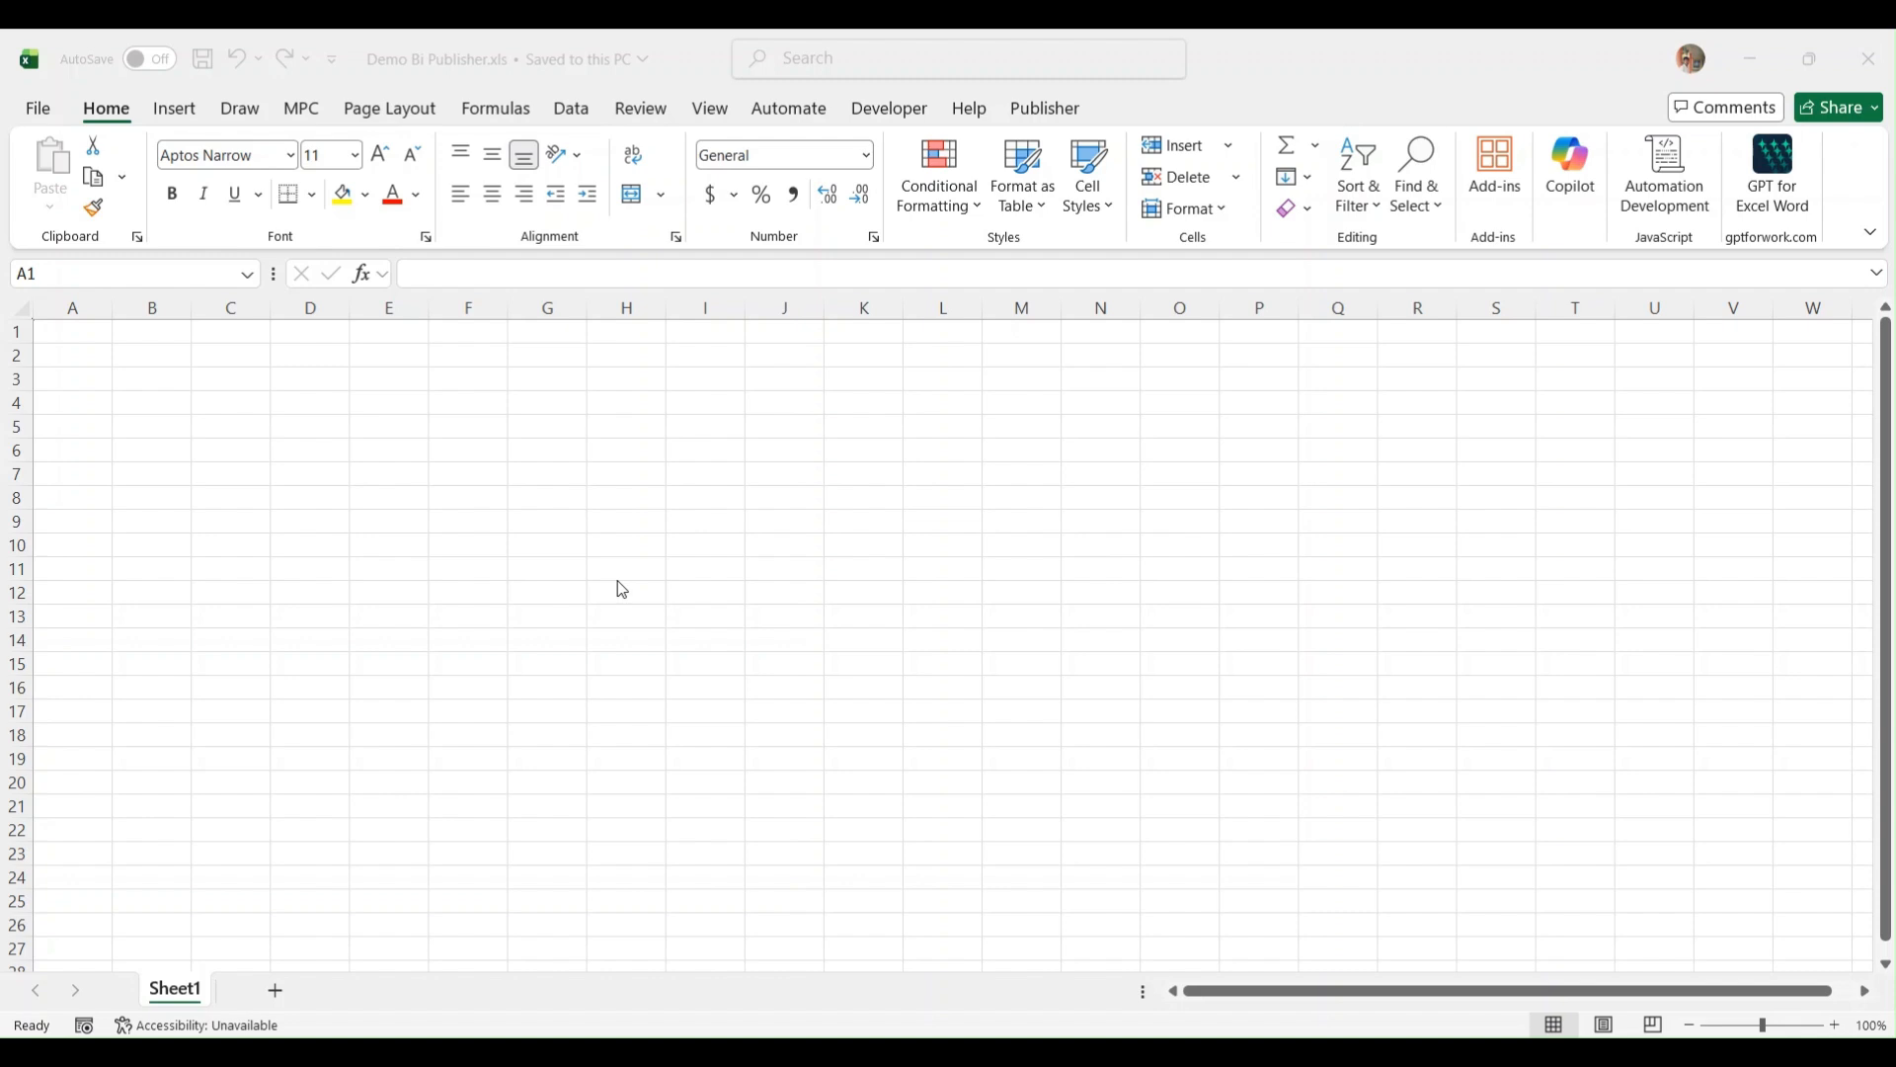
{"action": "right_click", "coordinate": [176, 989]}
{"action": "left_click", "coordinate": [302, 669]}
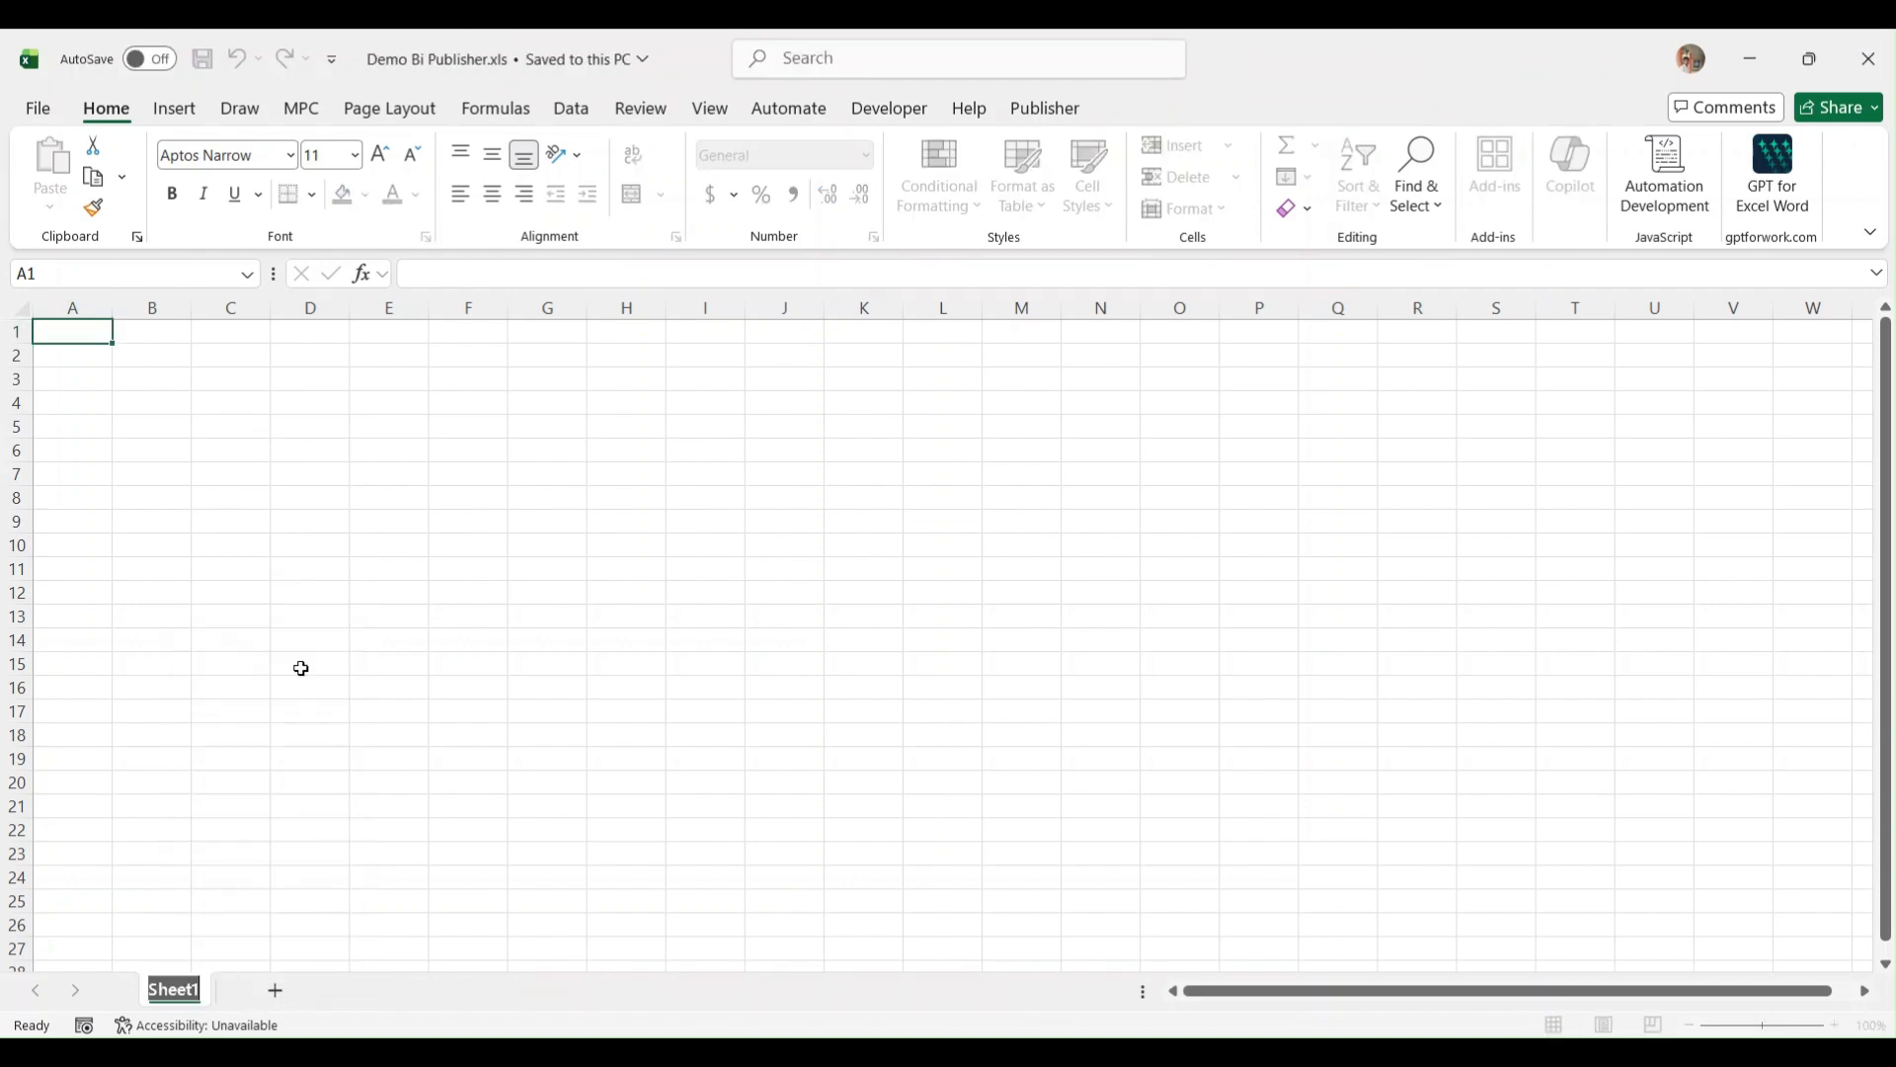
{"action": "type", "text": "Person Details"}
{"action": "left_click", "coordinate": [301, 668]}
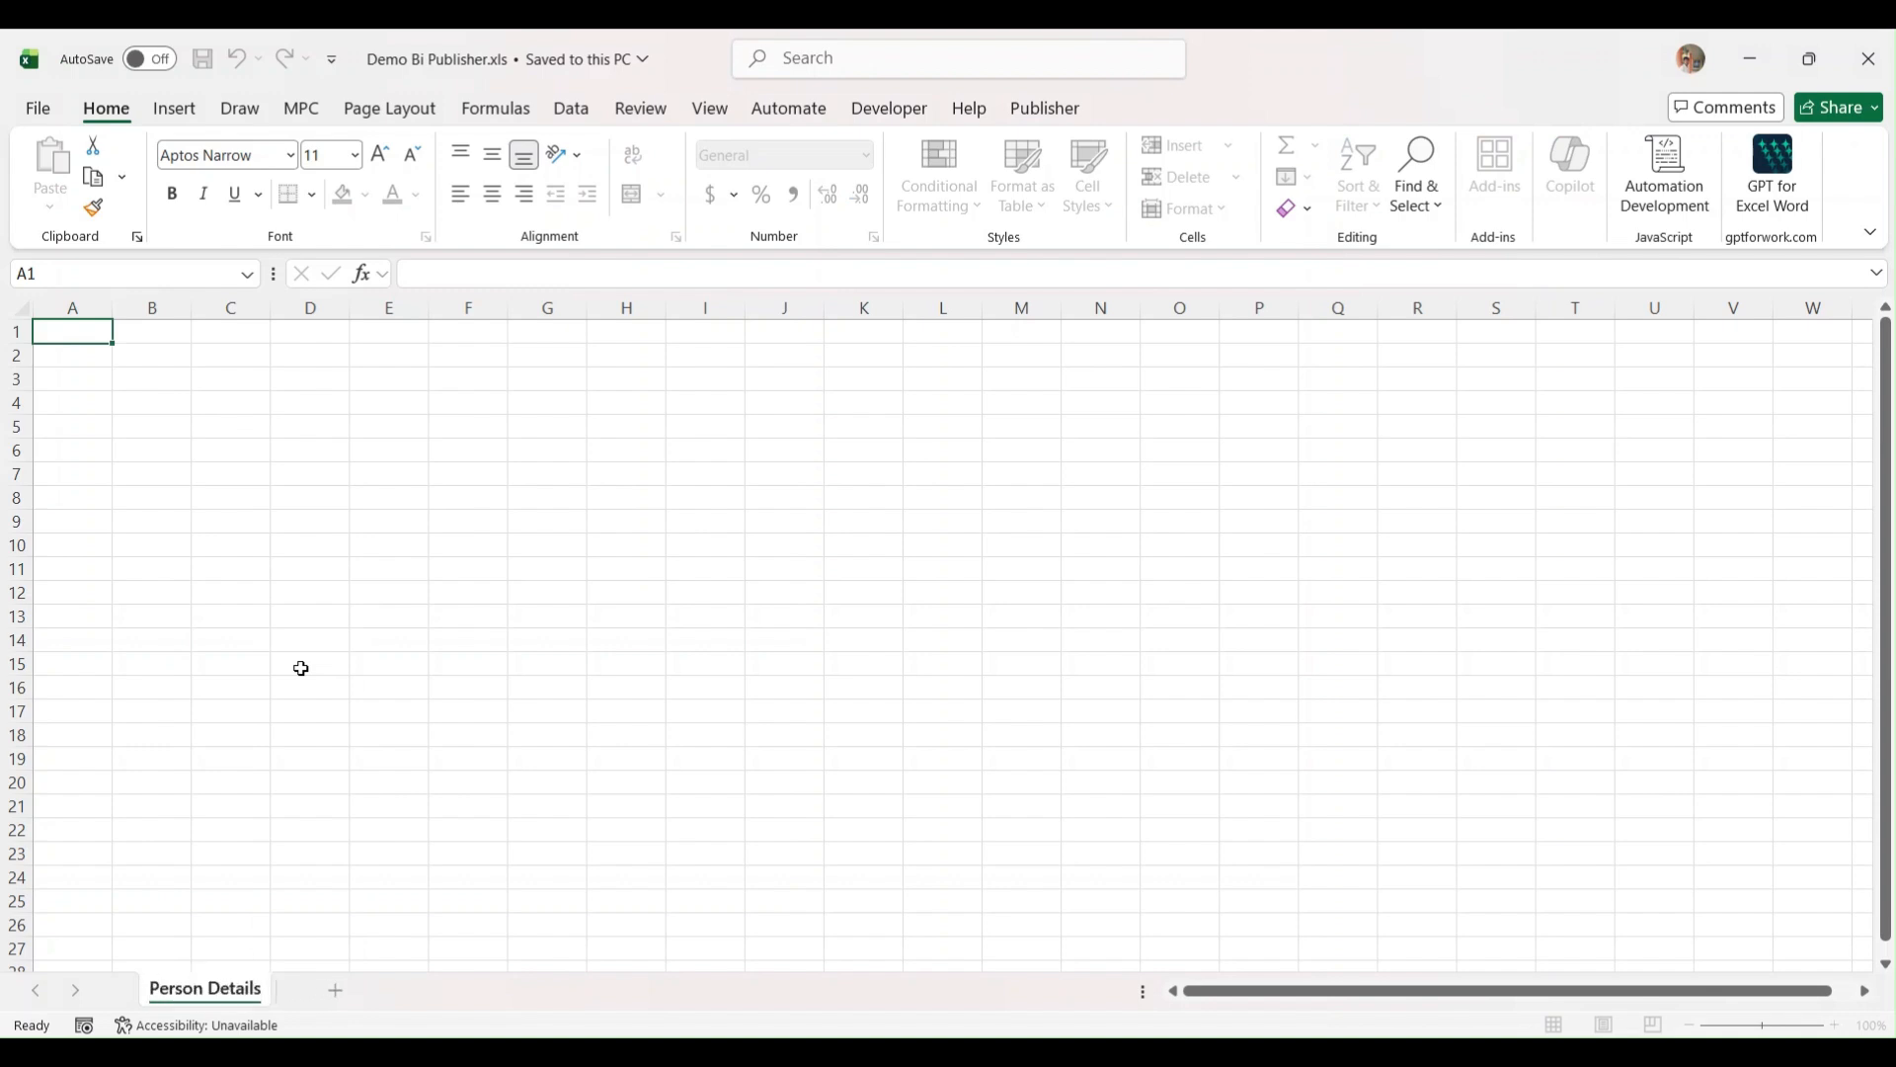
- Enter the headers Person Number, Full Name, Phone Number and Email Address in cells A1 to D1
{"action": "left_click", "coordinate": [101, 340]}
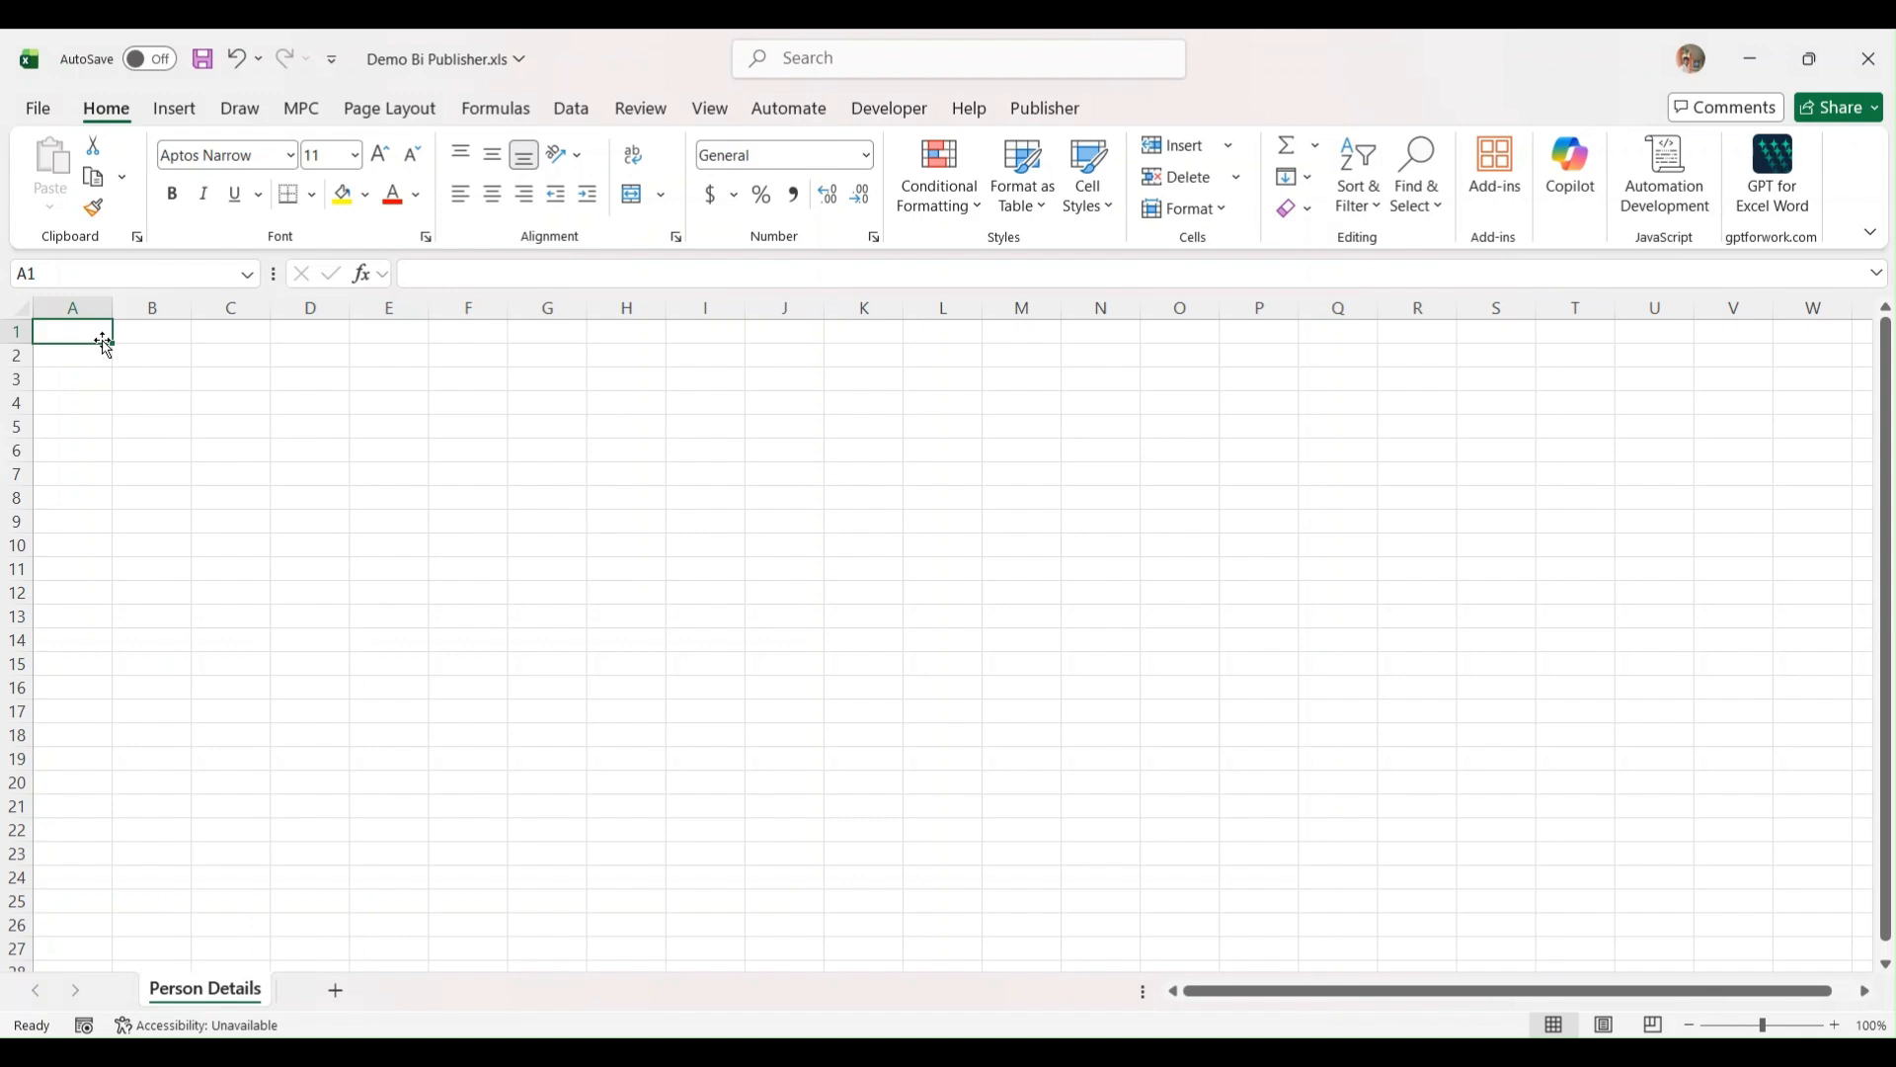
{"action": "type", "text": "Person Number"}
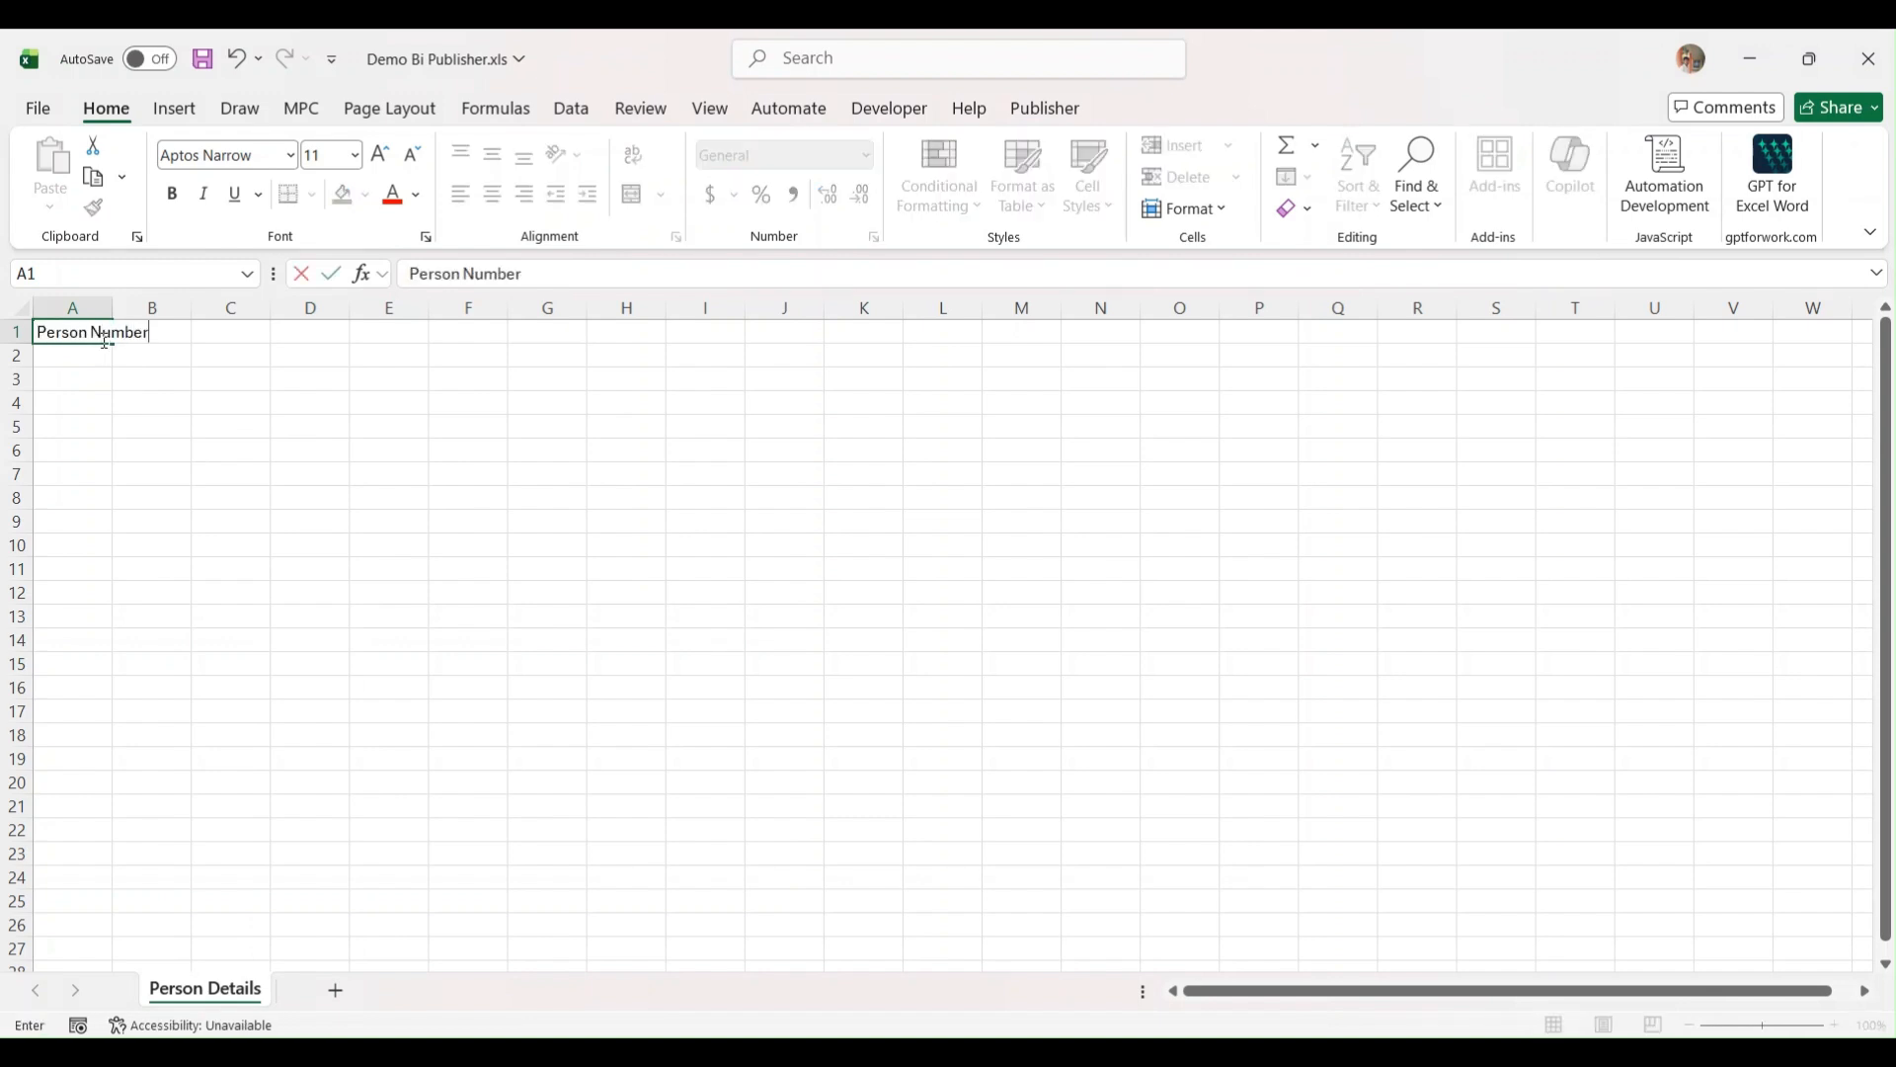
{"action": "key", "text": "Tab"}
{"action": "type", "text": "F"}
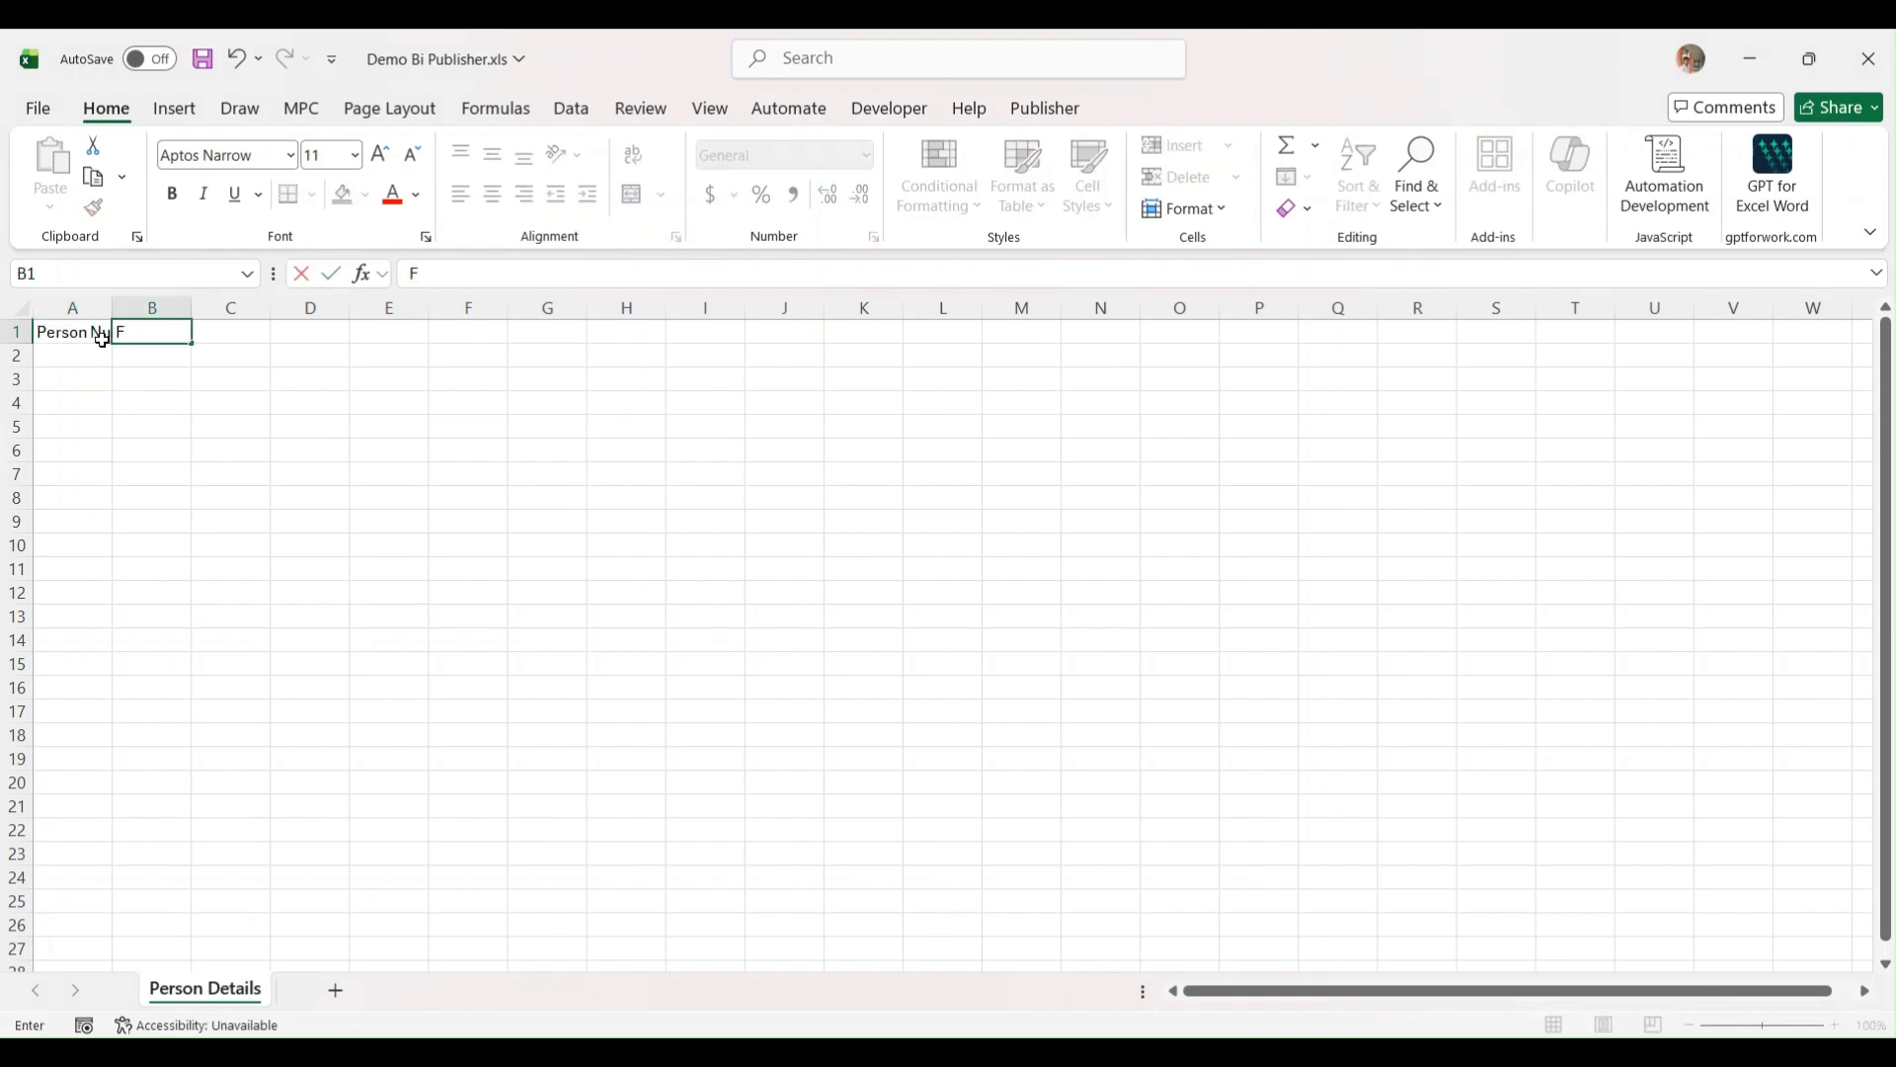
{"action": "type", "text": "ull Name"}
{"action": "key", "text": "Tab"}
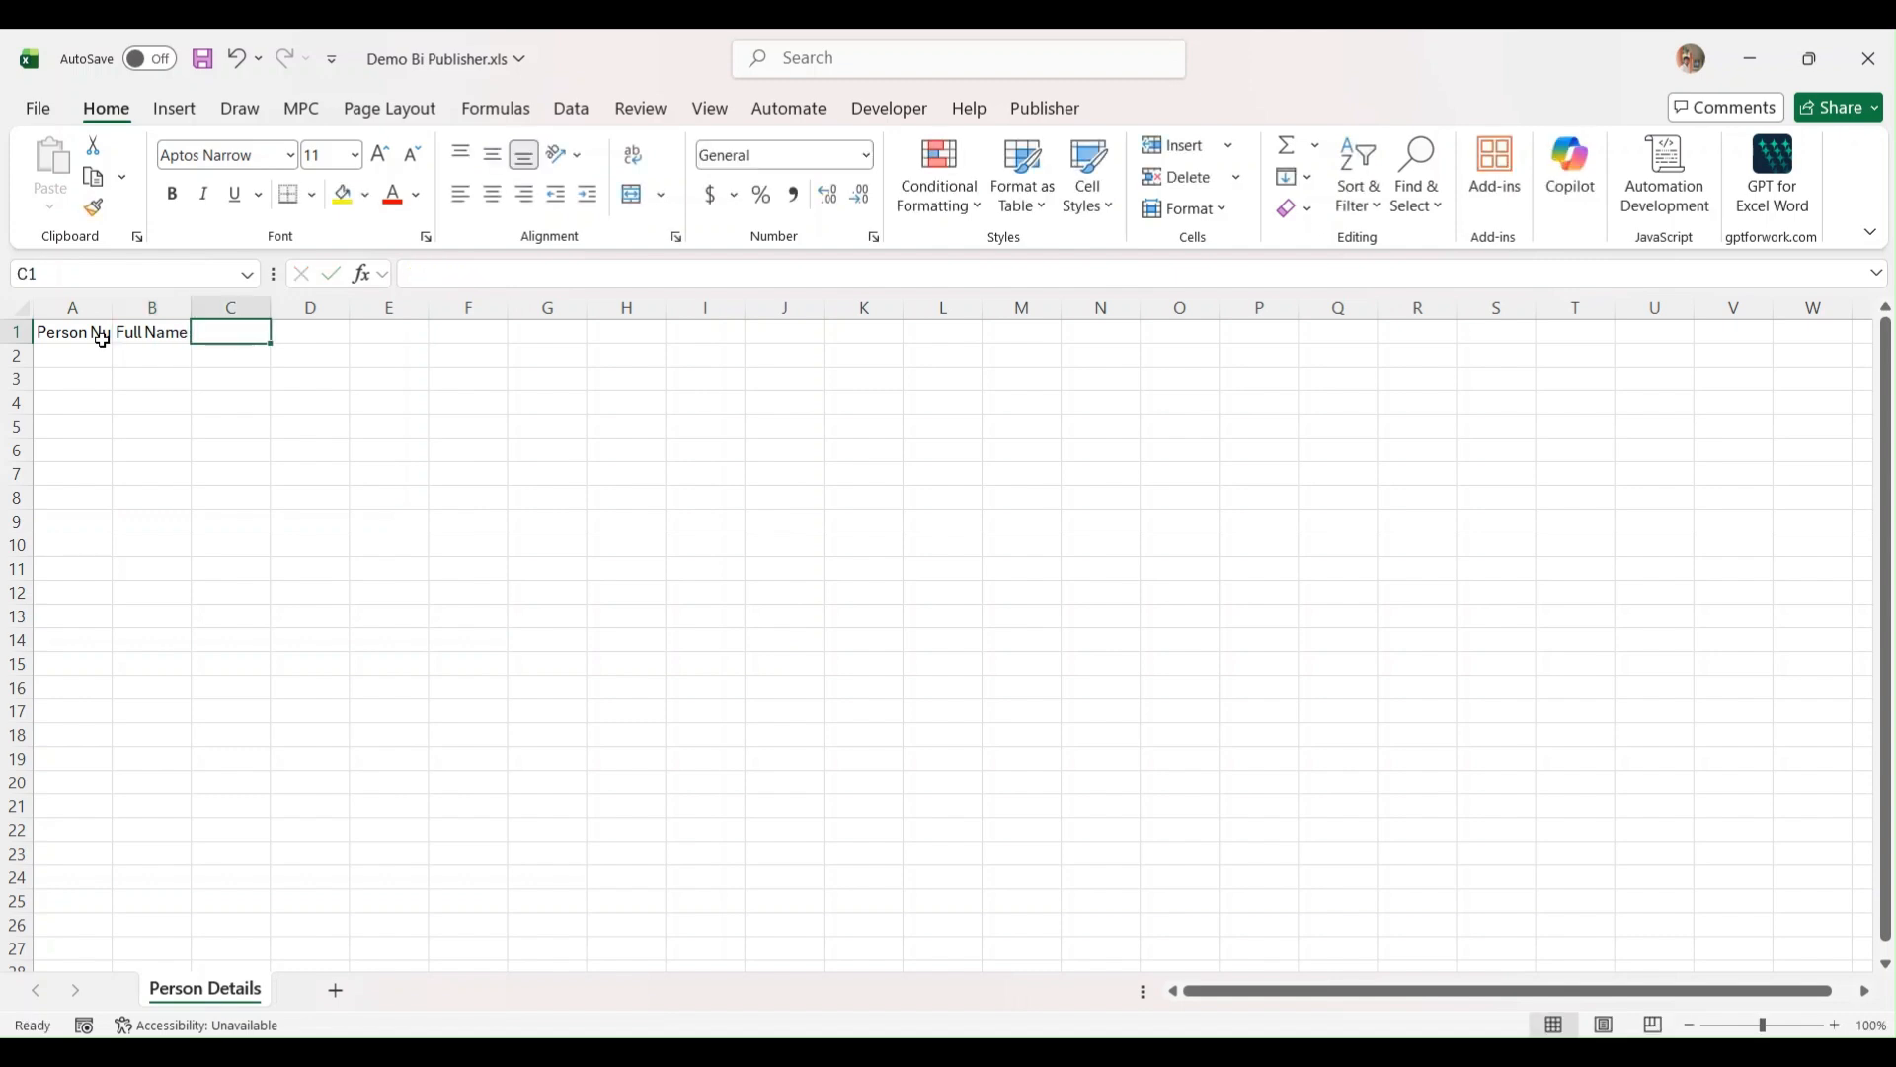
{"action": "type", "text": "Phone Number"}
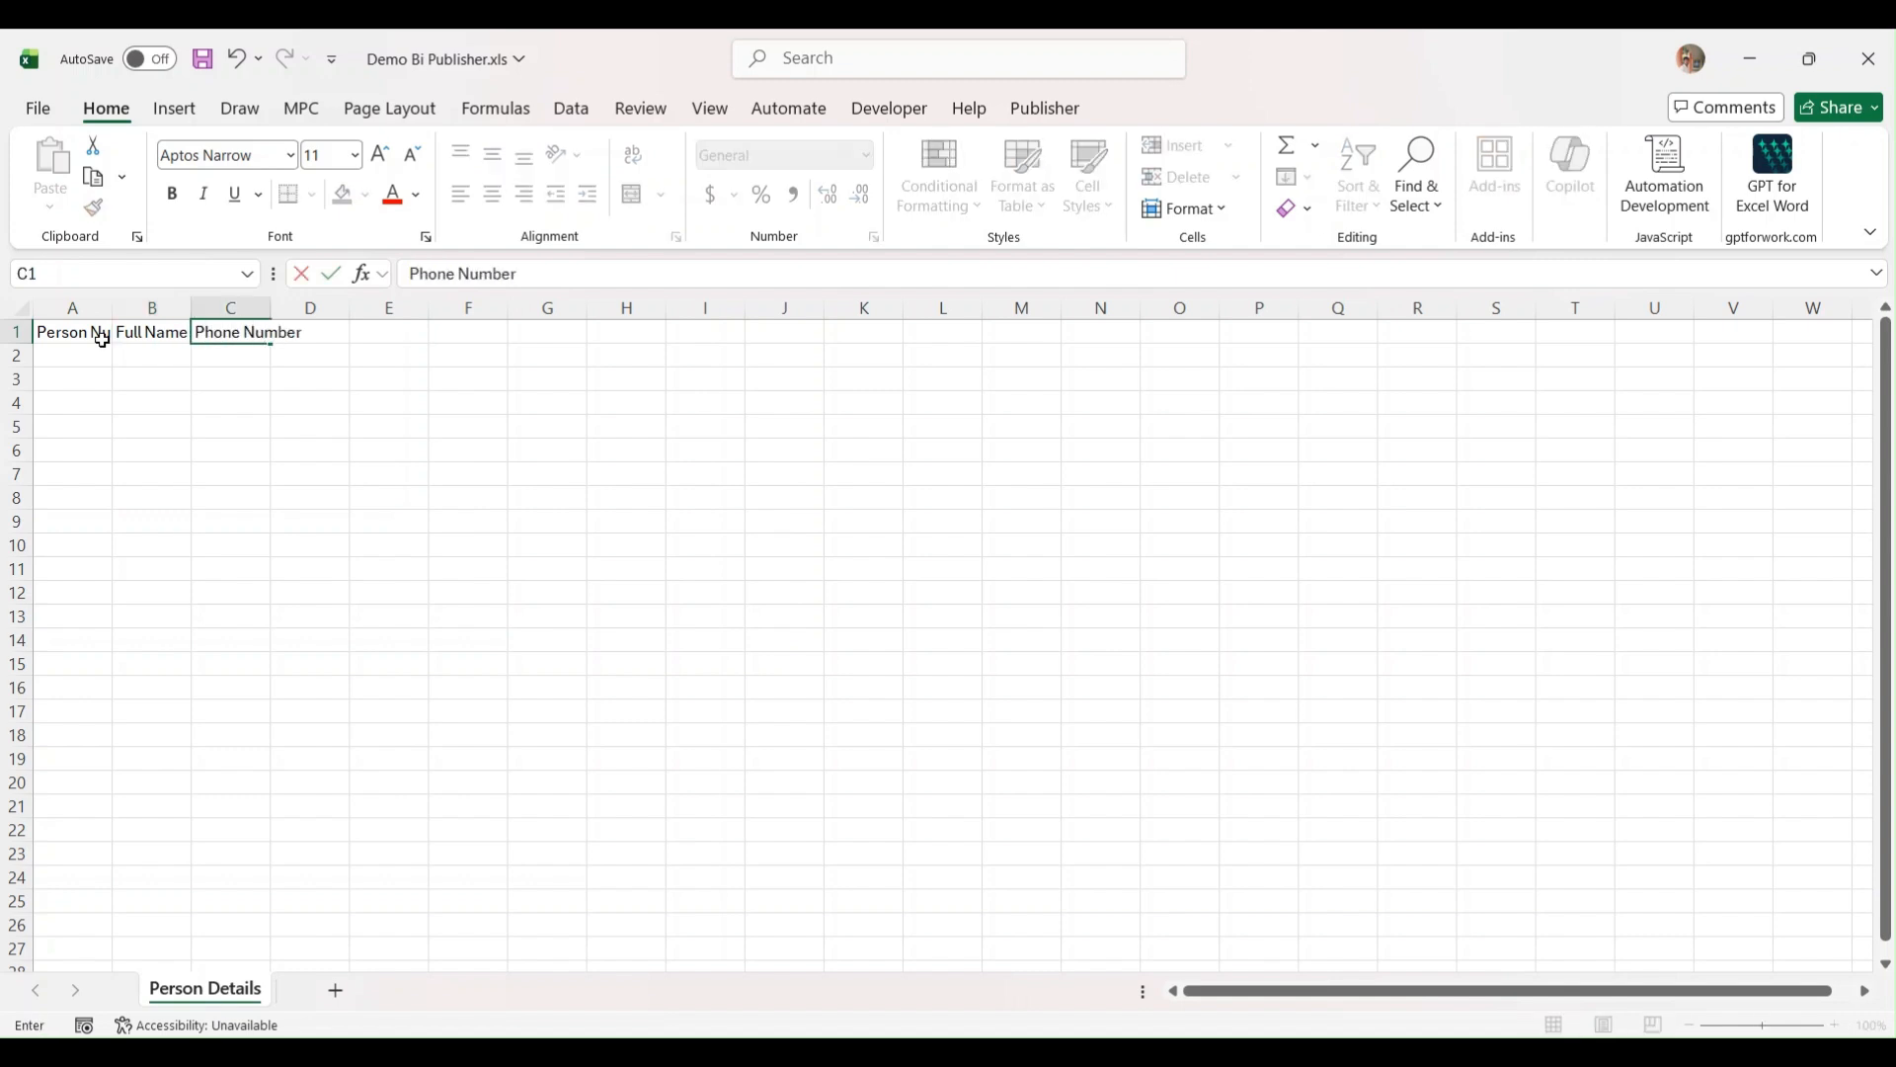
{"action": "key", "text": "Tab"}
{"action": "type", "text": "E"}
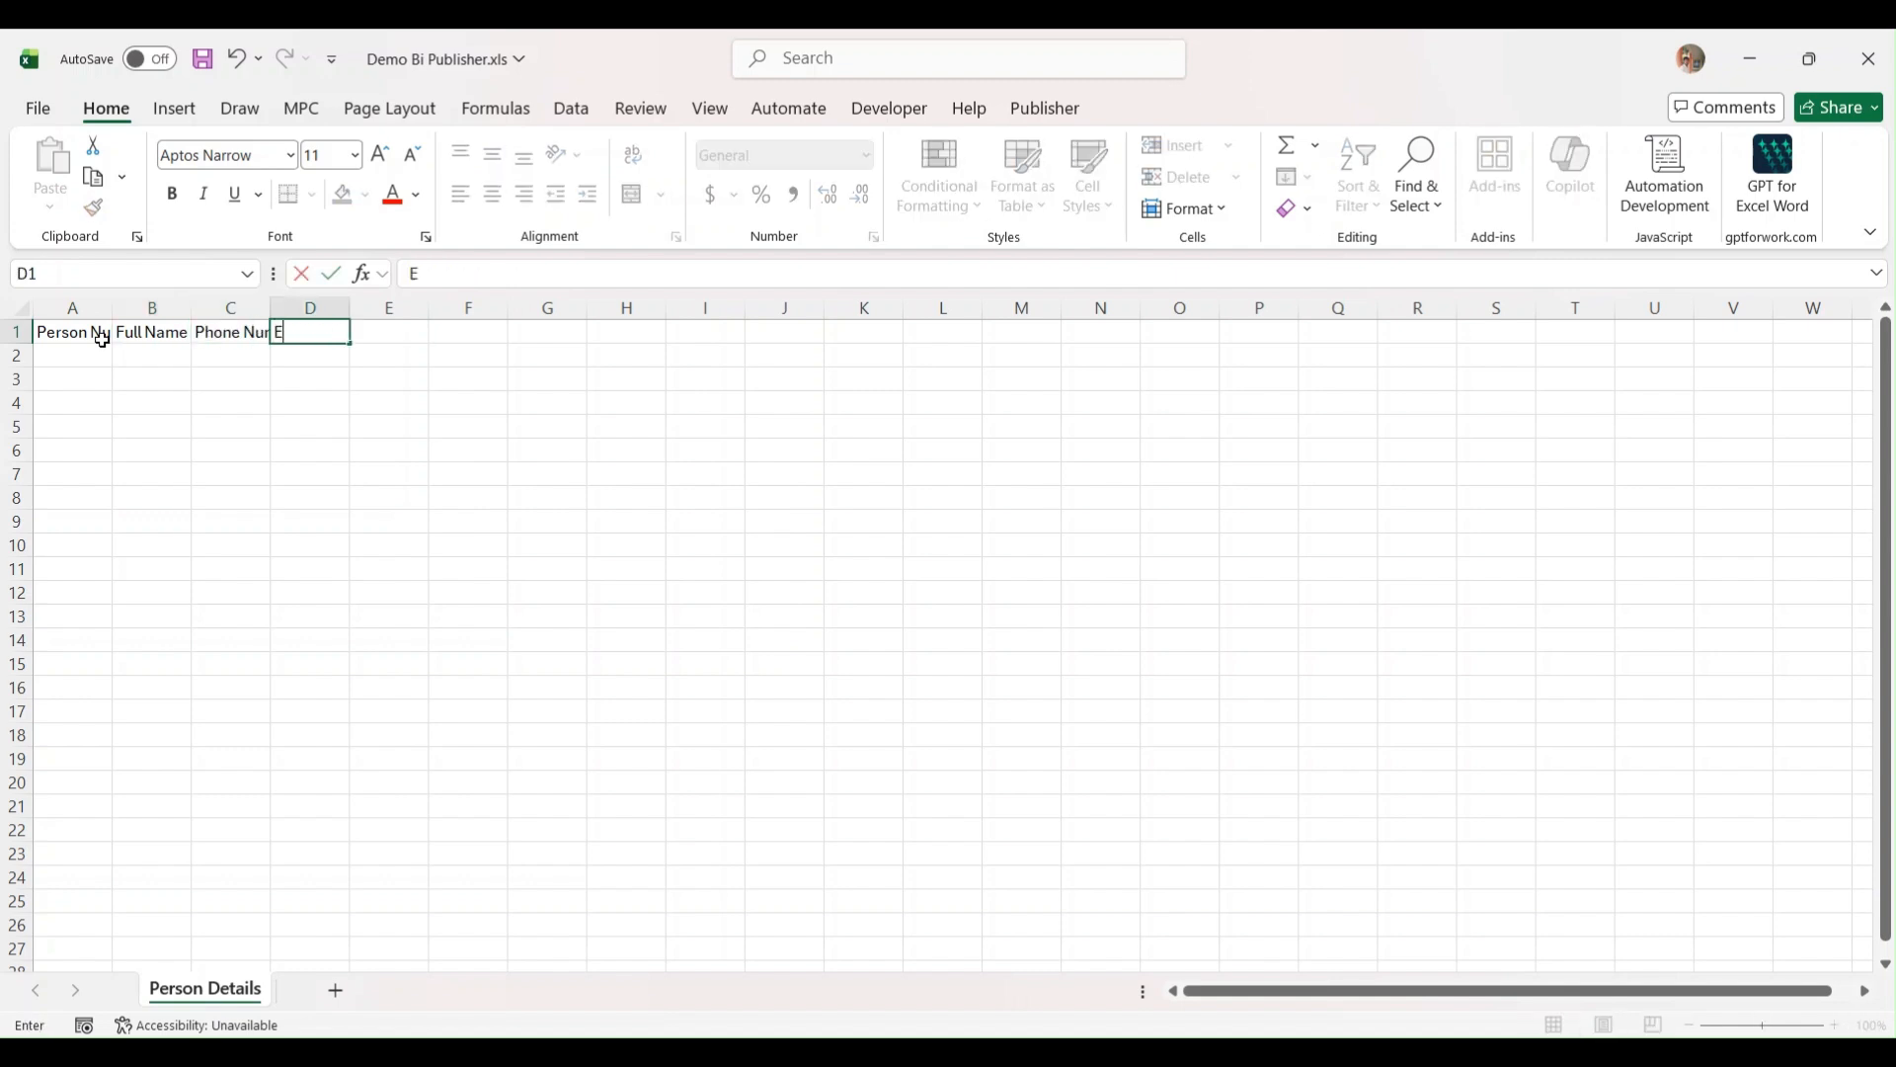
{"action": "type", "text": "mail Address"}
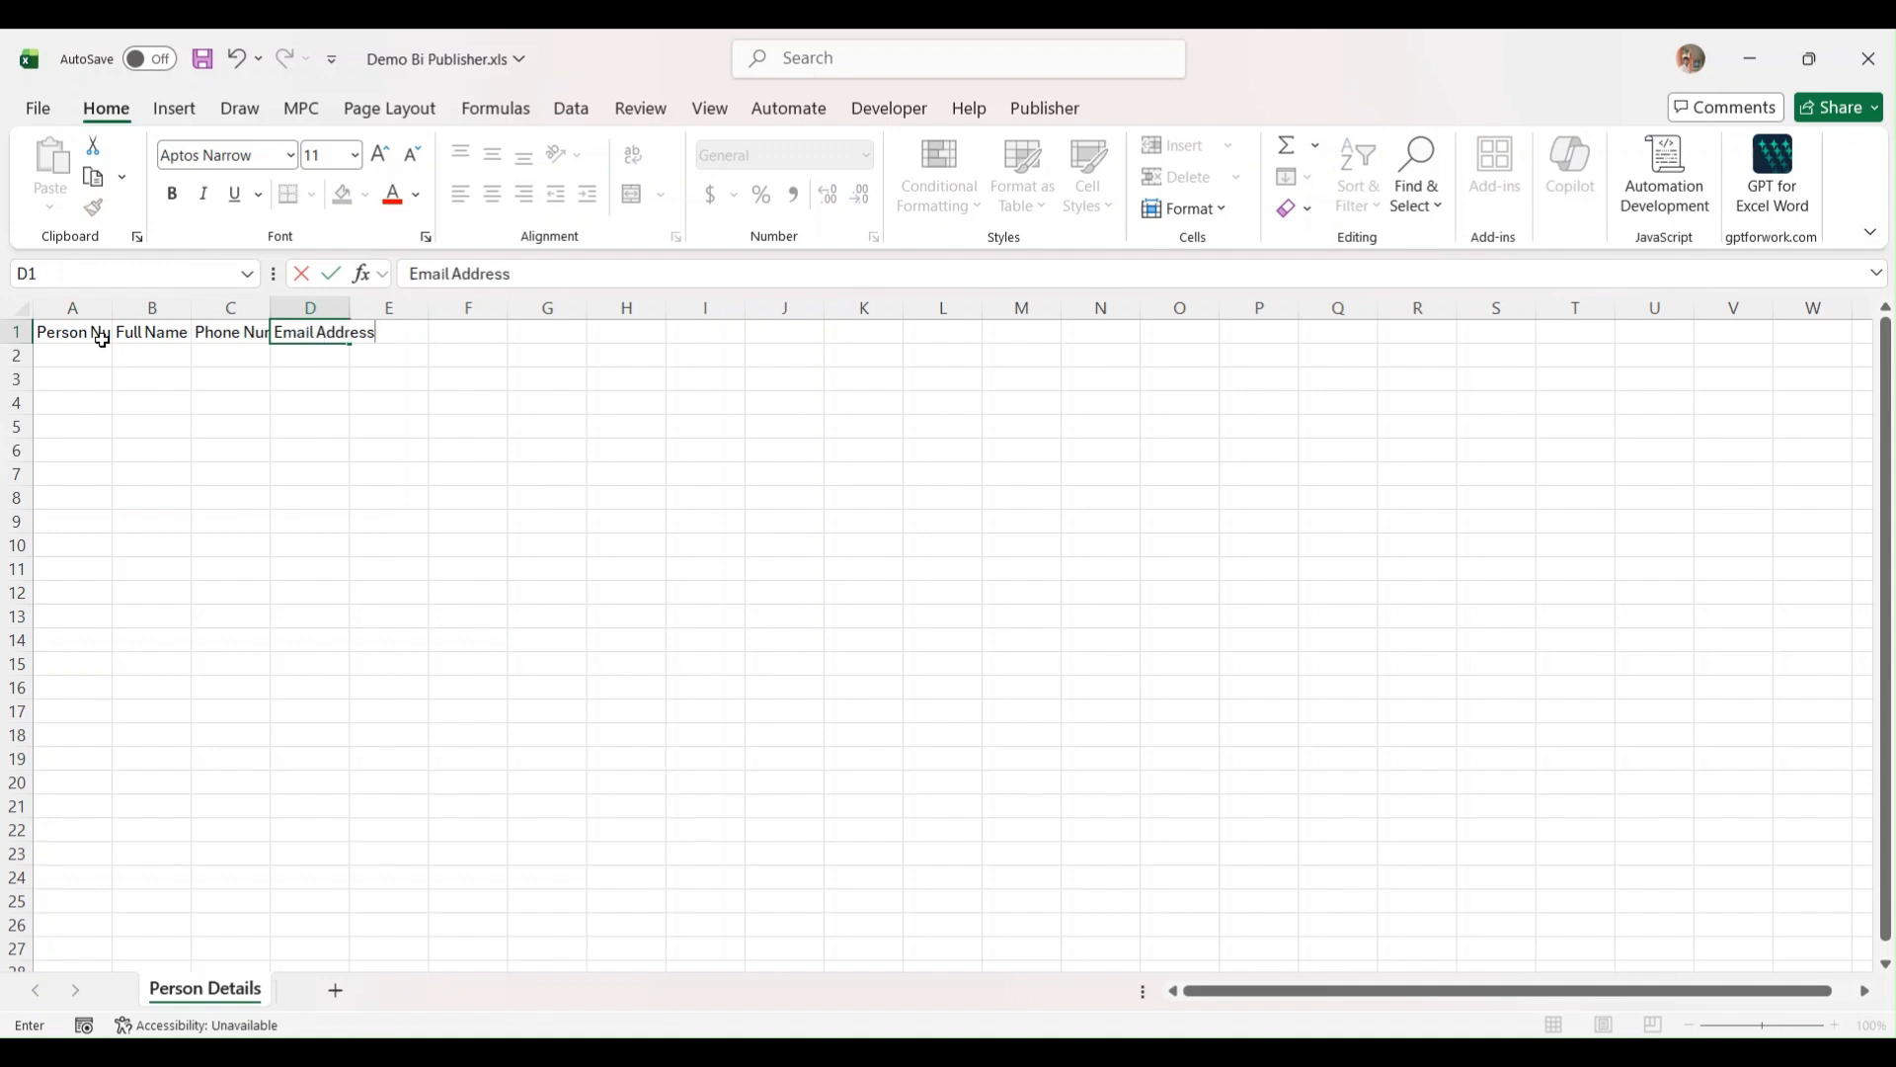
{"action": "key", "text": "Return"}
- Autofit all column widths of the sheet to the header text
{"action": "left_click", "coordinate": [20, 309]}
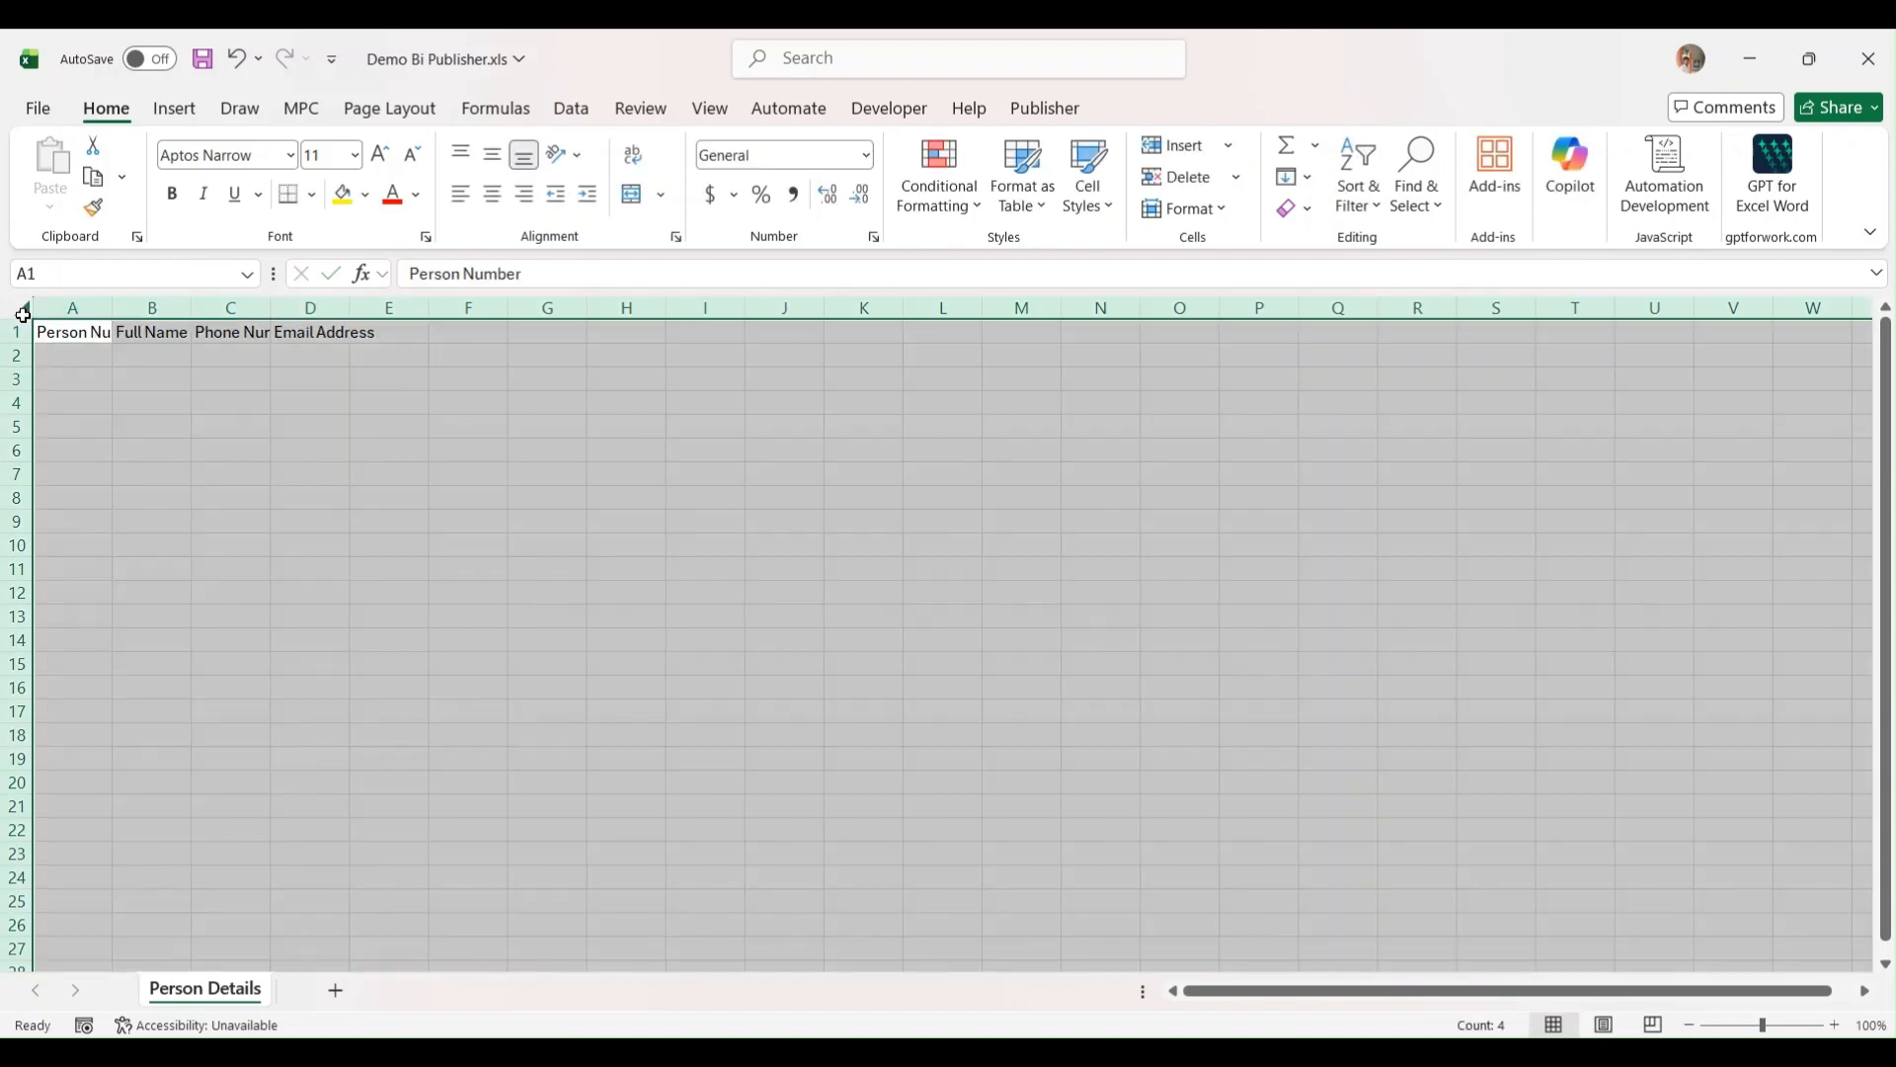
{"action": "double_click", "coordinate": [112, 308]}
{"action": "left_click", "coordinate": [305, 336]}
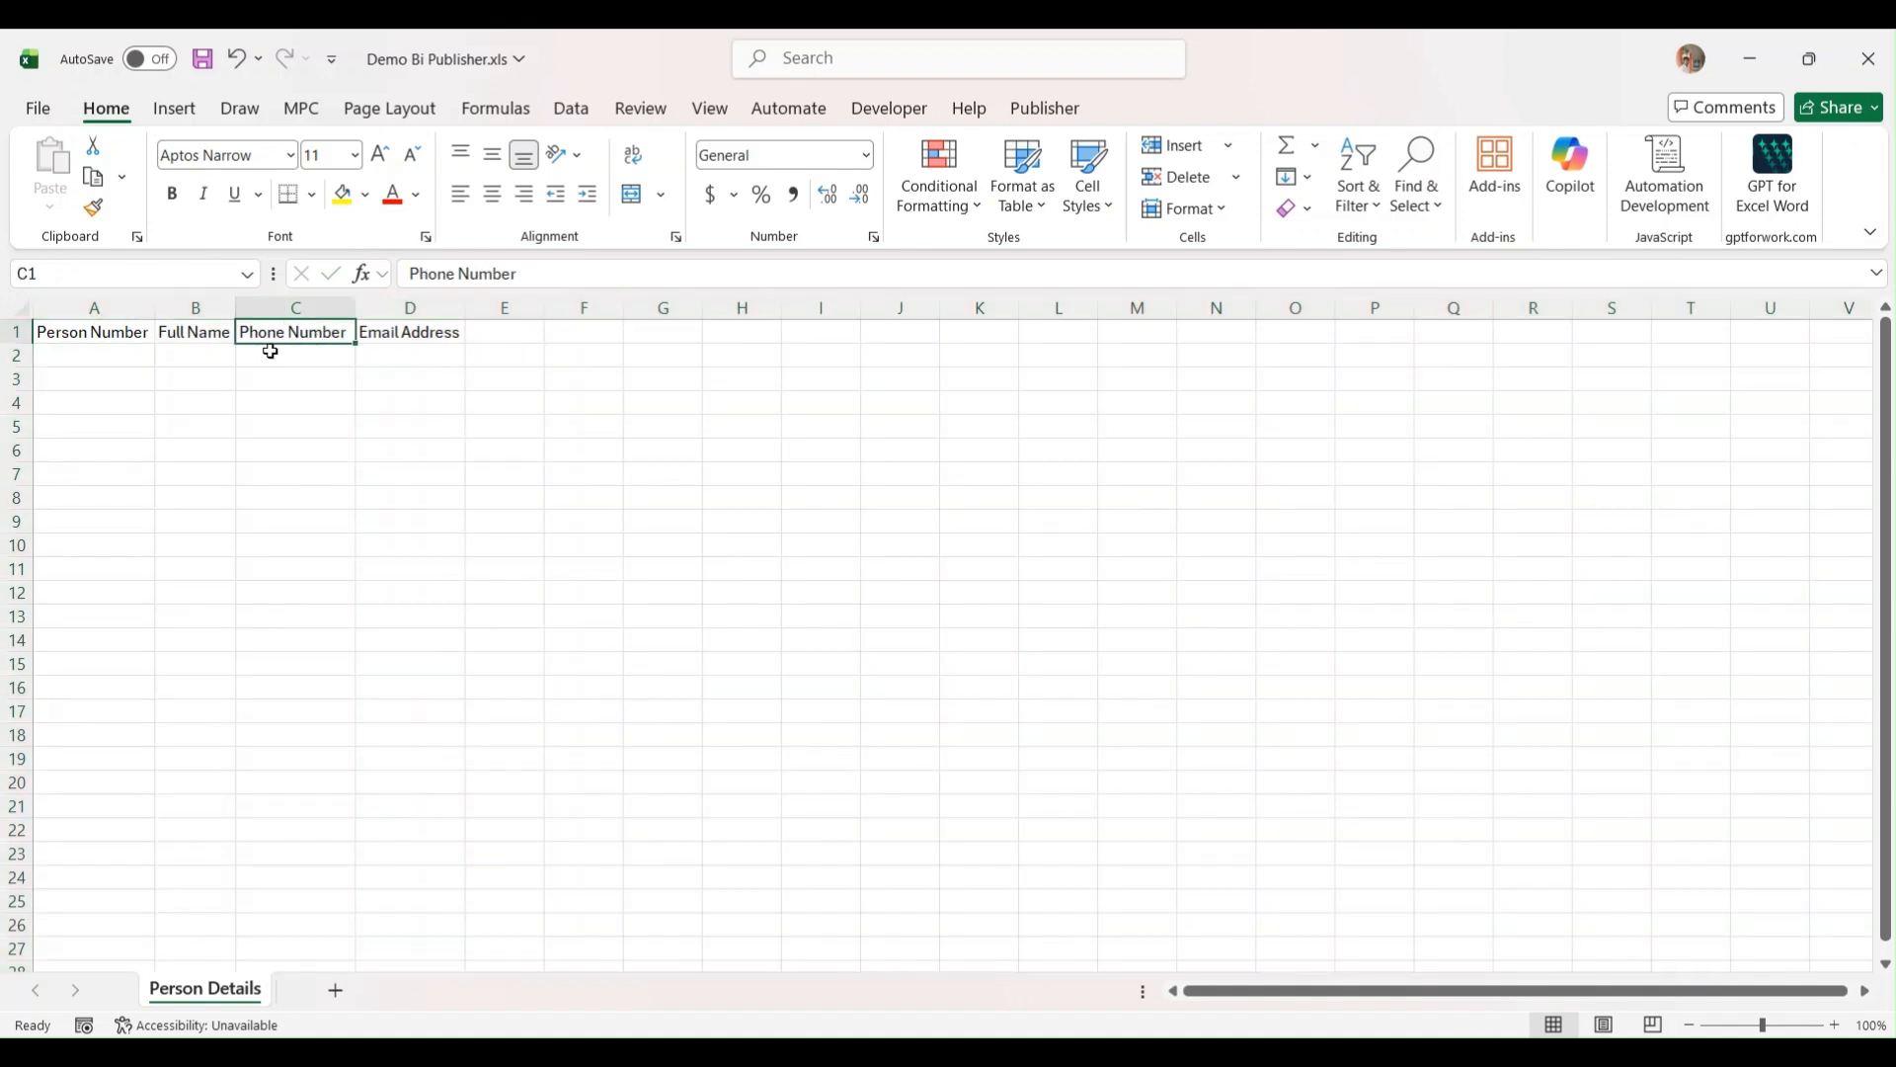
- Format the header cells A1:D1 with a dark blue fill and white font
{"action": "left_click_drag", "start_coordinate": [148, 331], "coordinate": [413, 331]}
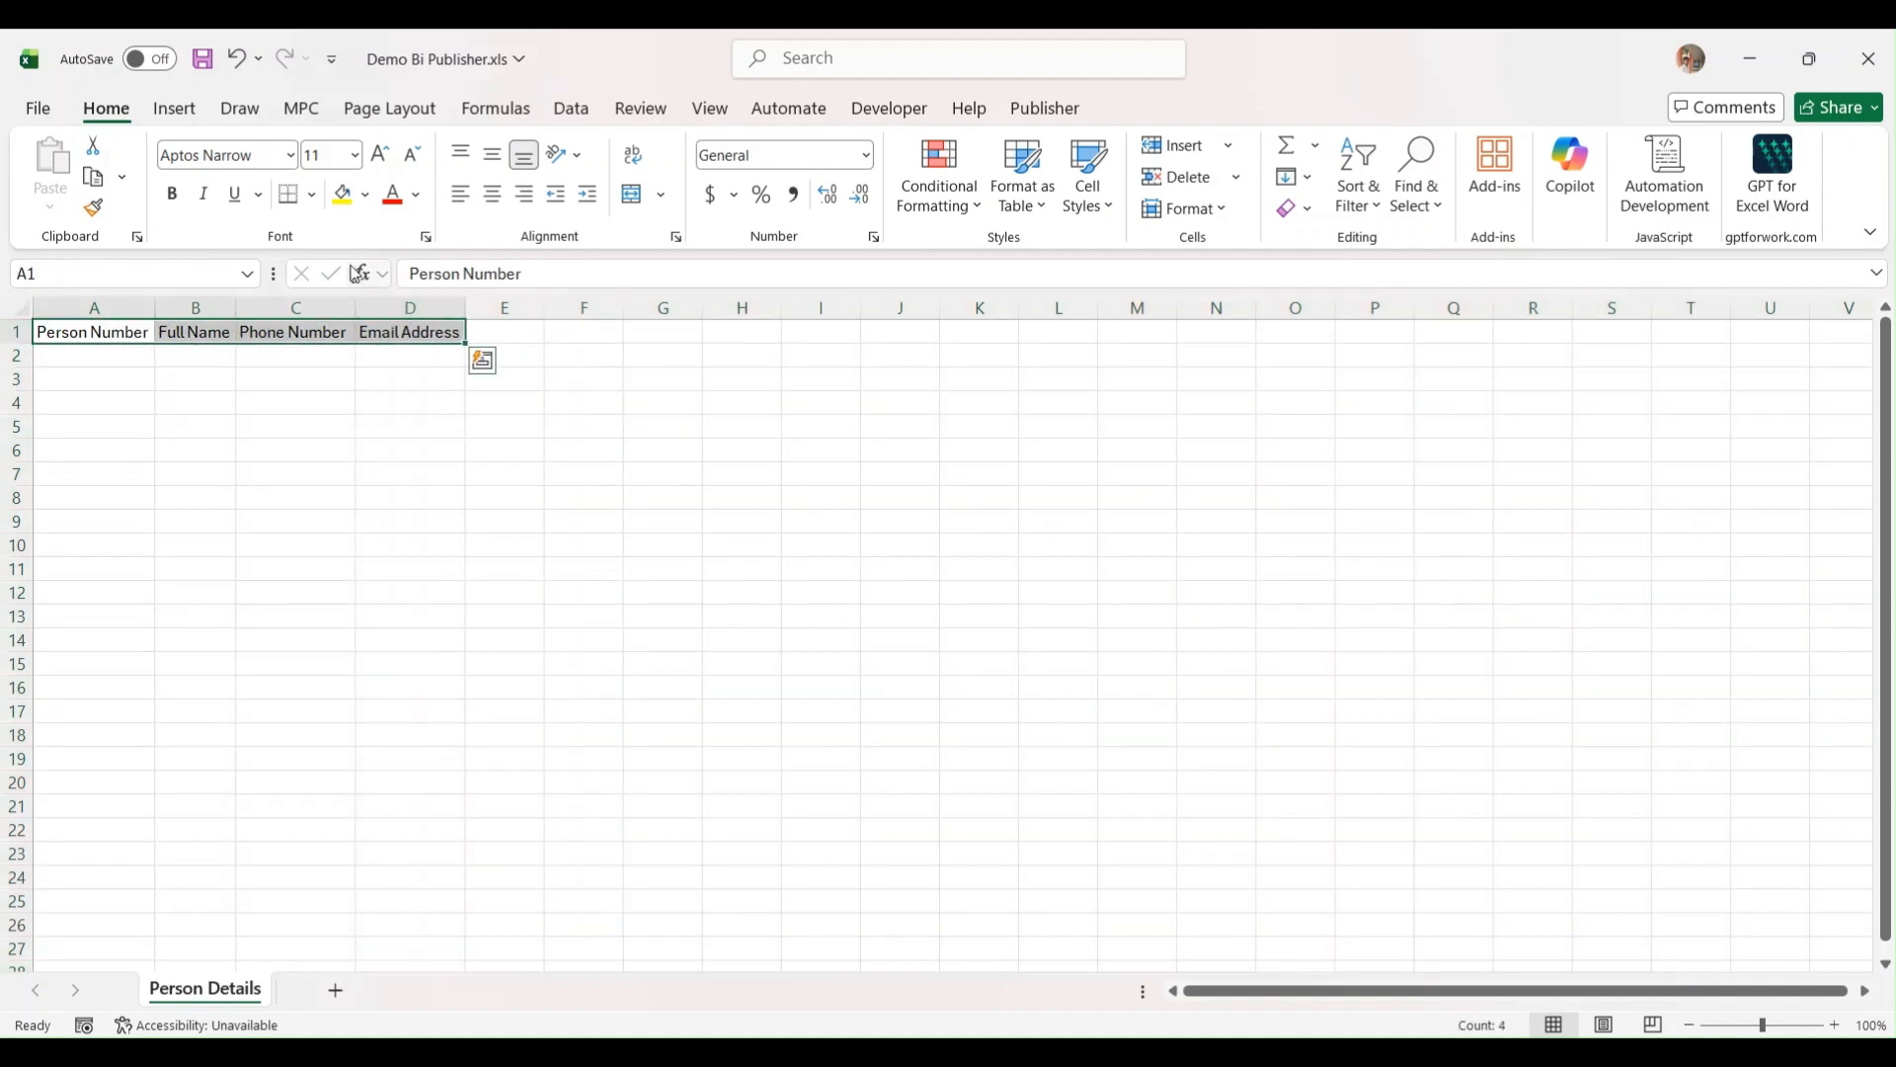
{"action": "left_click", "coordinate": [365, 195]}
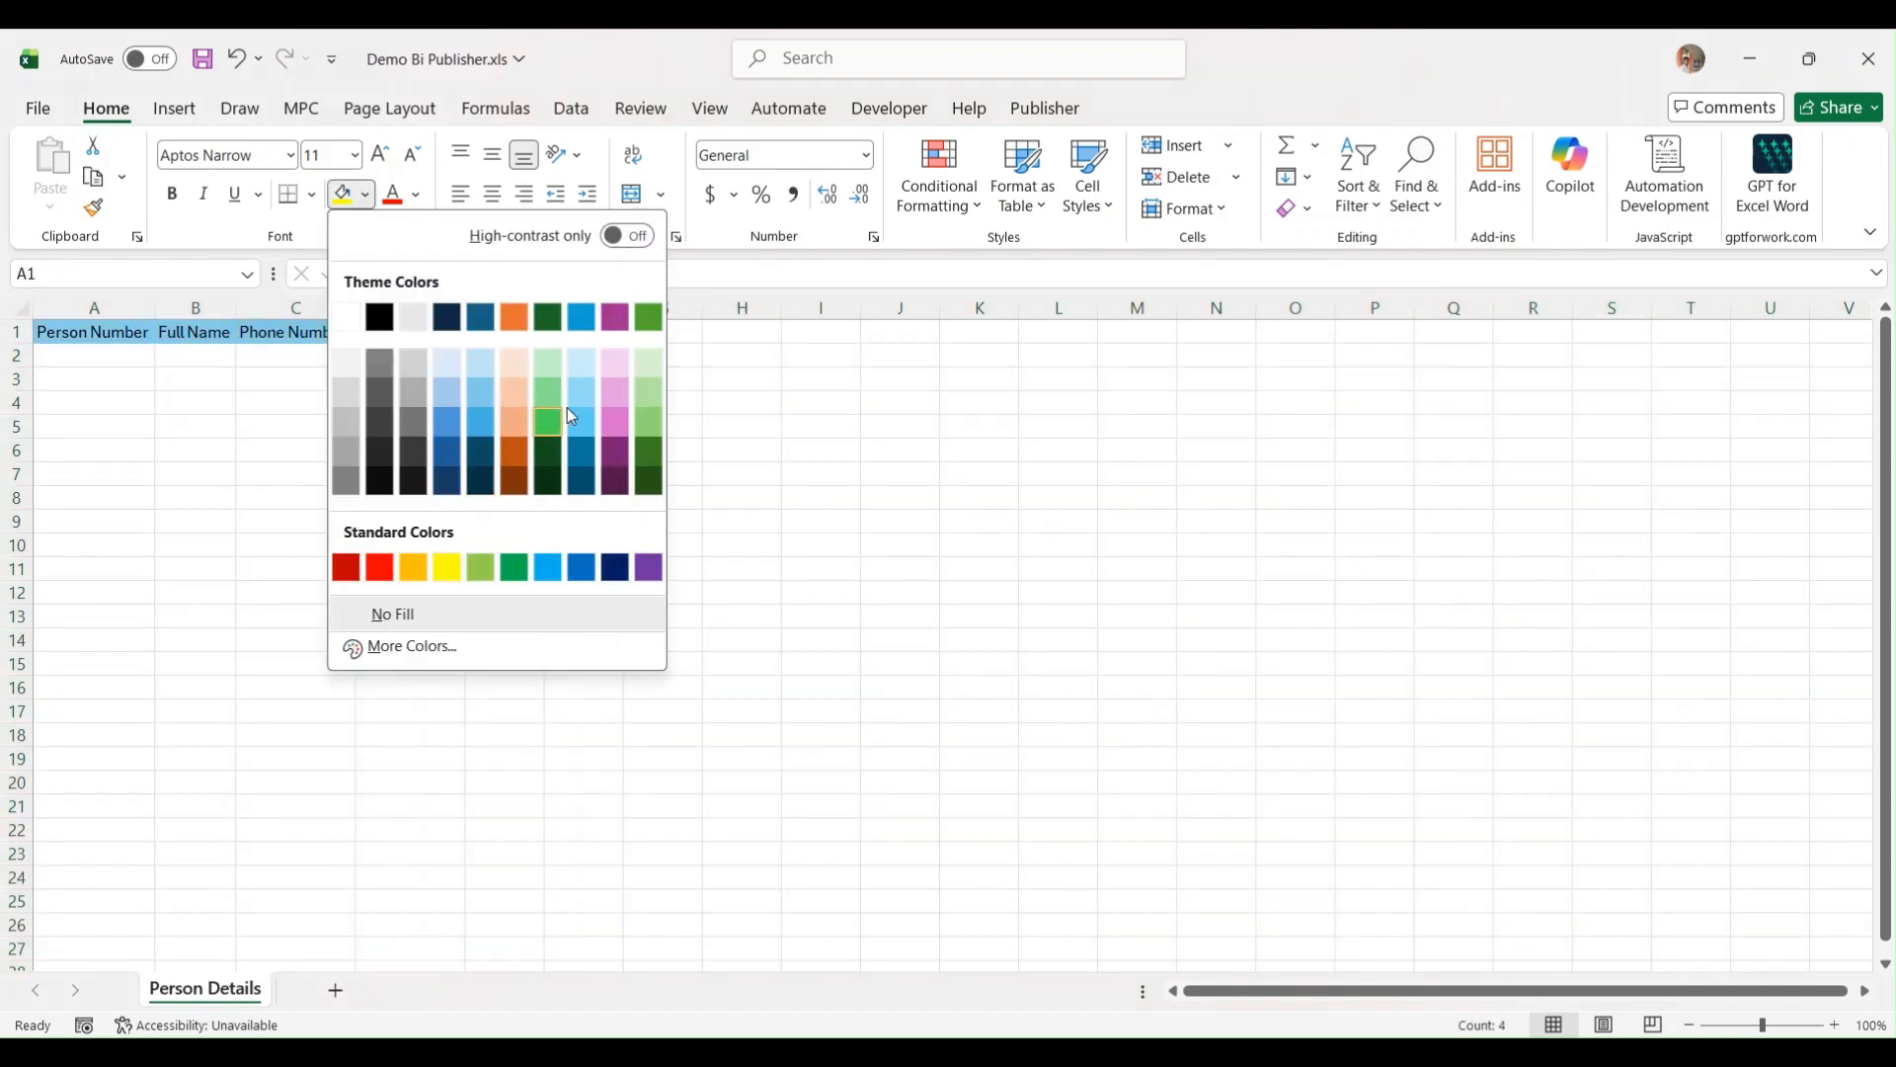
{"action": "left_click", "coordinate": [452, 453]}
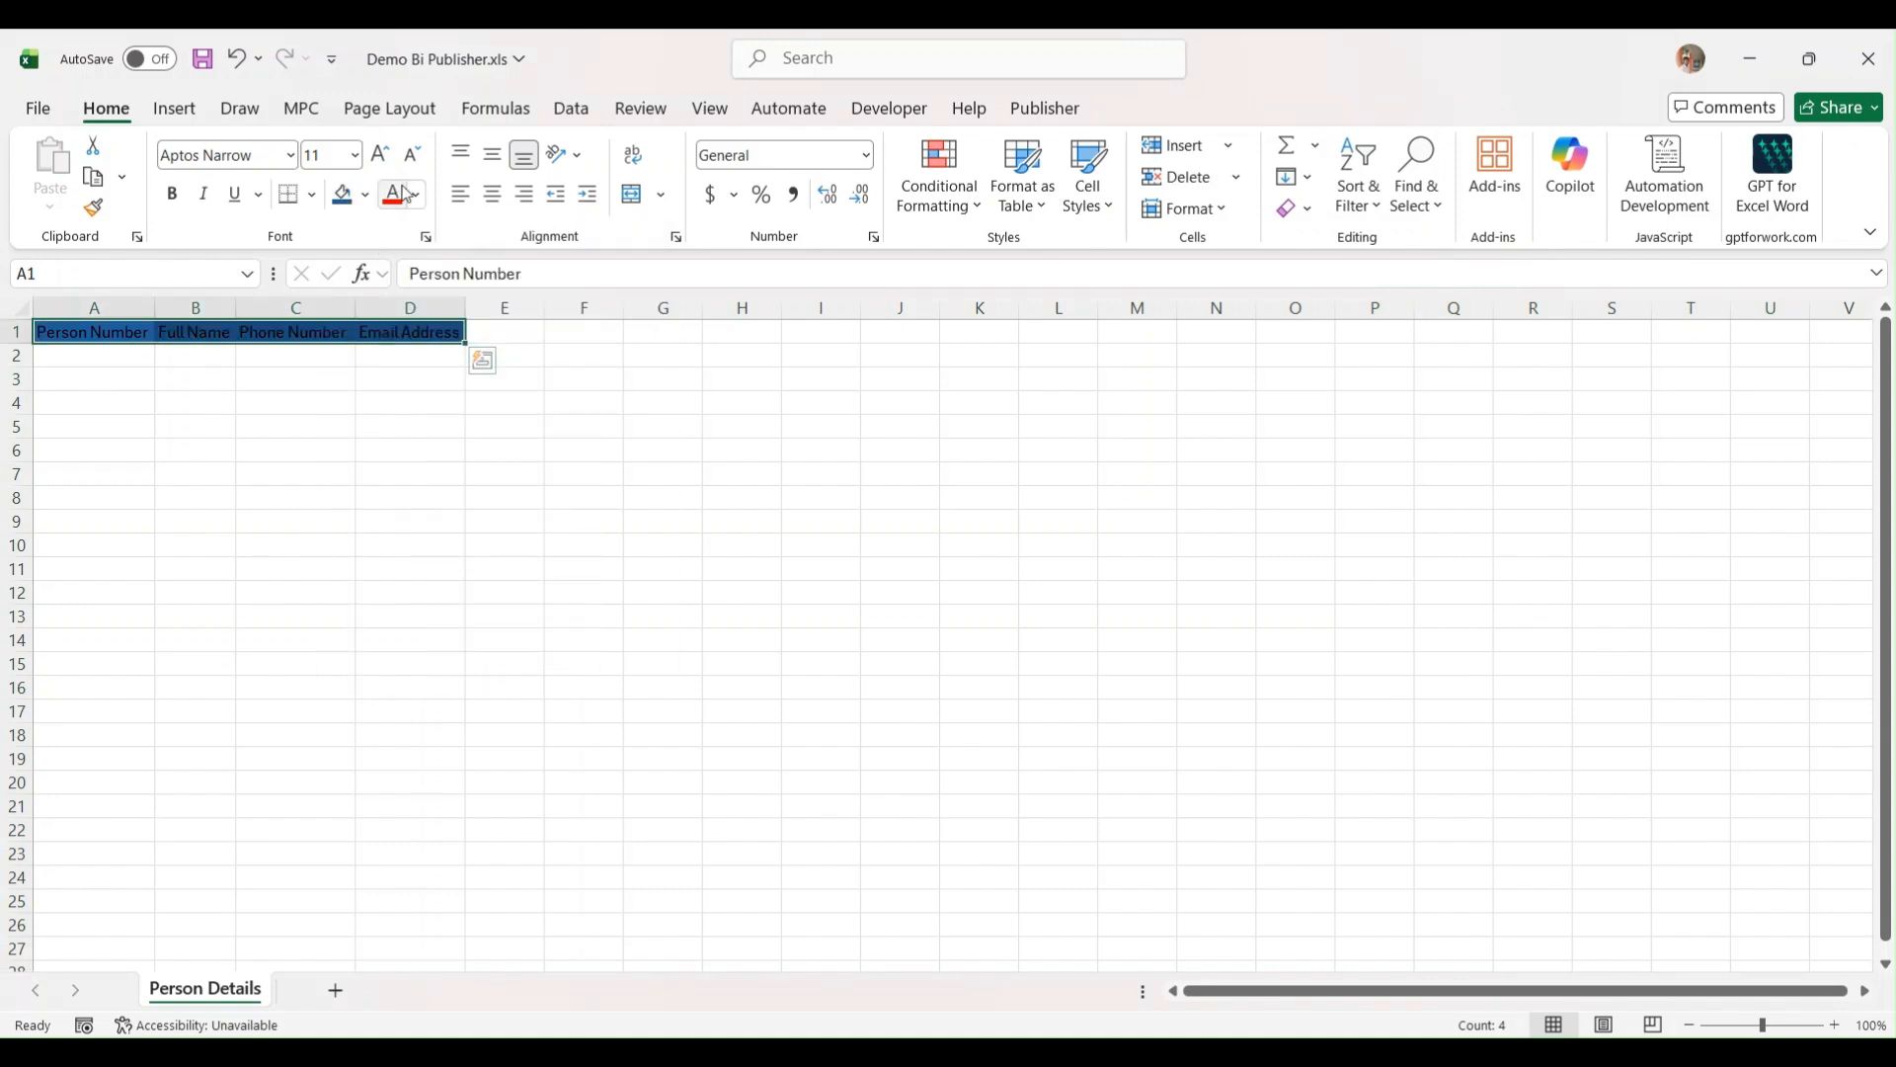
{"action": "left_click", "coordinate": [415, 194]}
{"action": "left_click", "coordinate": [402, 352]}
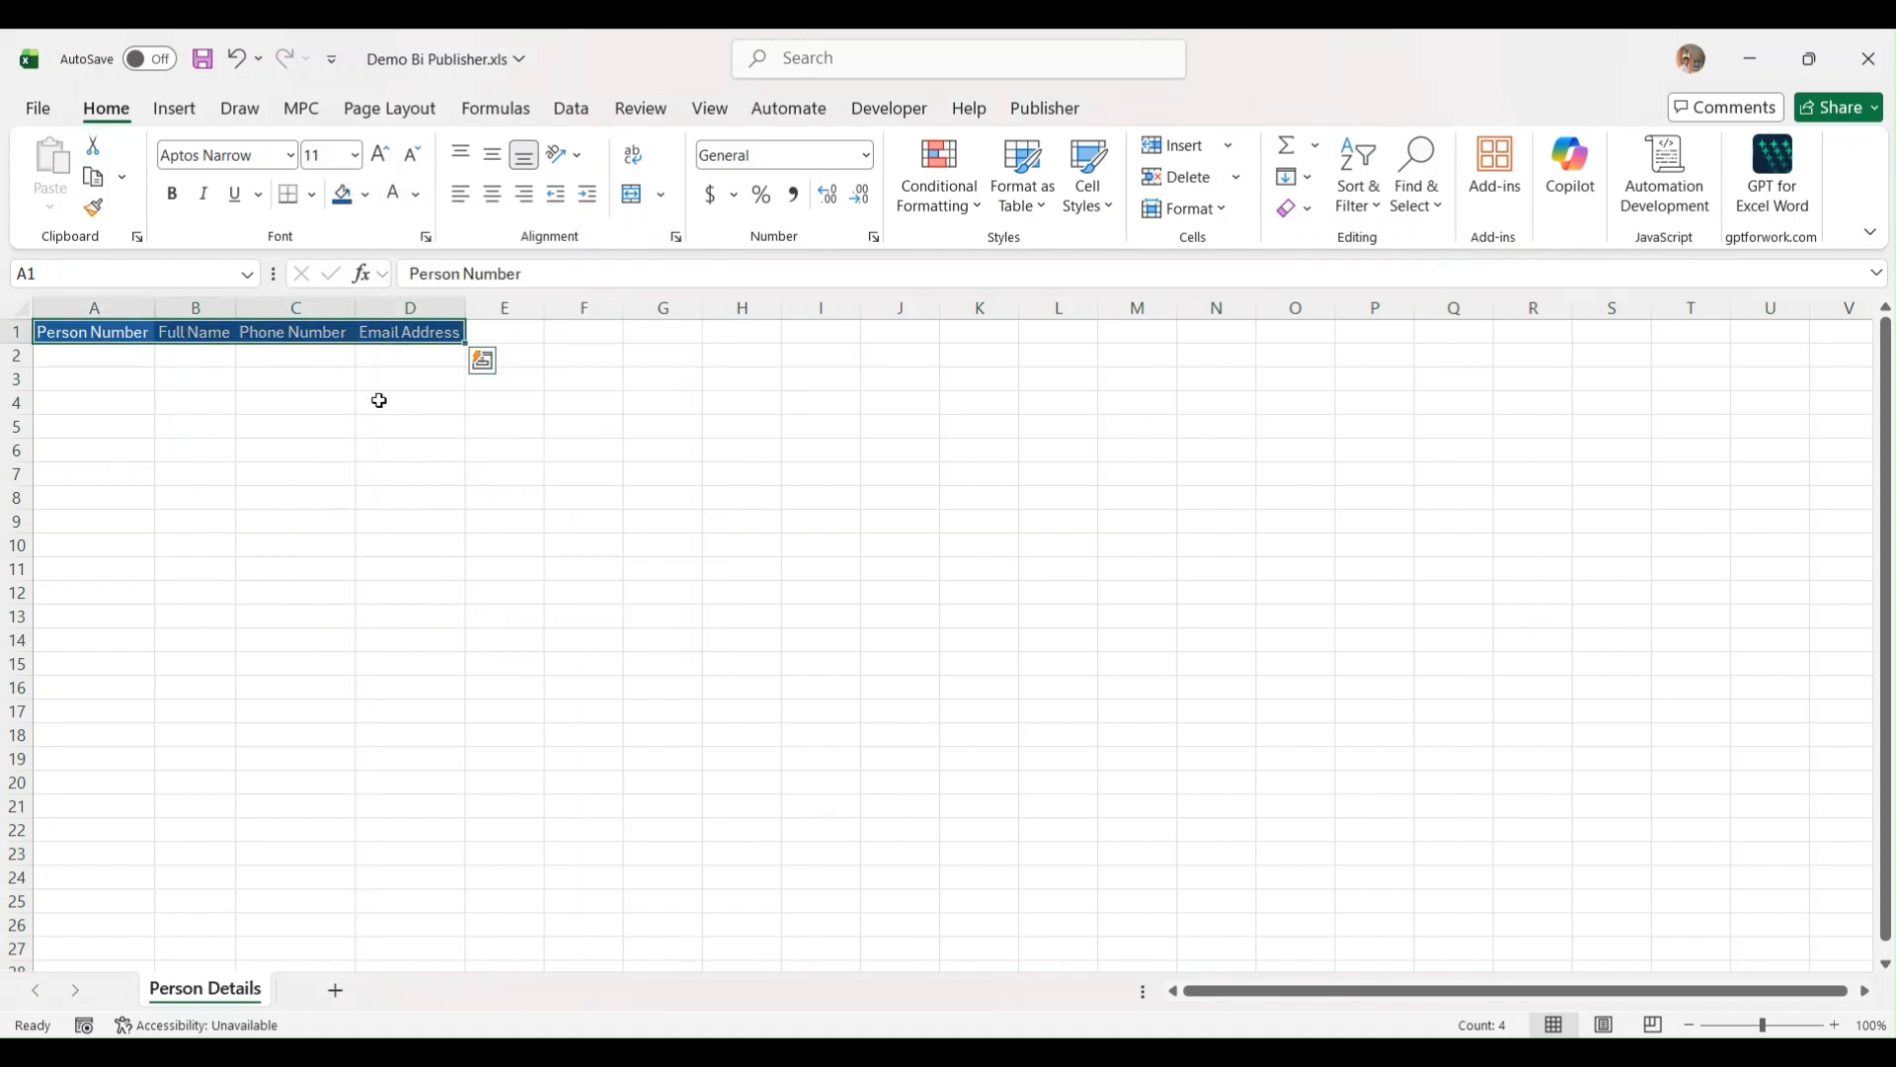
{"action": "left_click", "coordinate": [207, 381]}
- Select cell A2 beneath the Person Number header and save the workbook in its current .xls format
{"action": "left_click", "coordinate": [123, 306]}
{"action": "key", "text": "ctrl+a"}
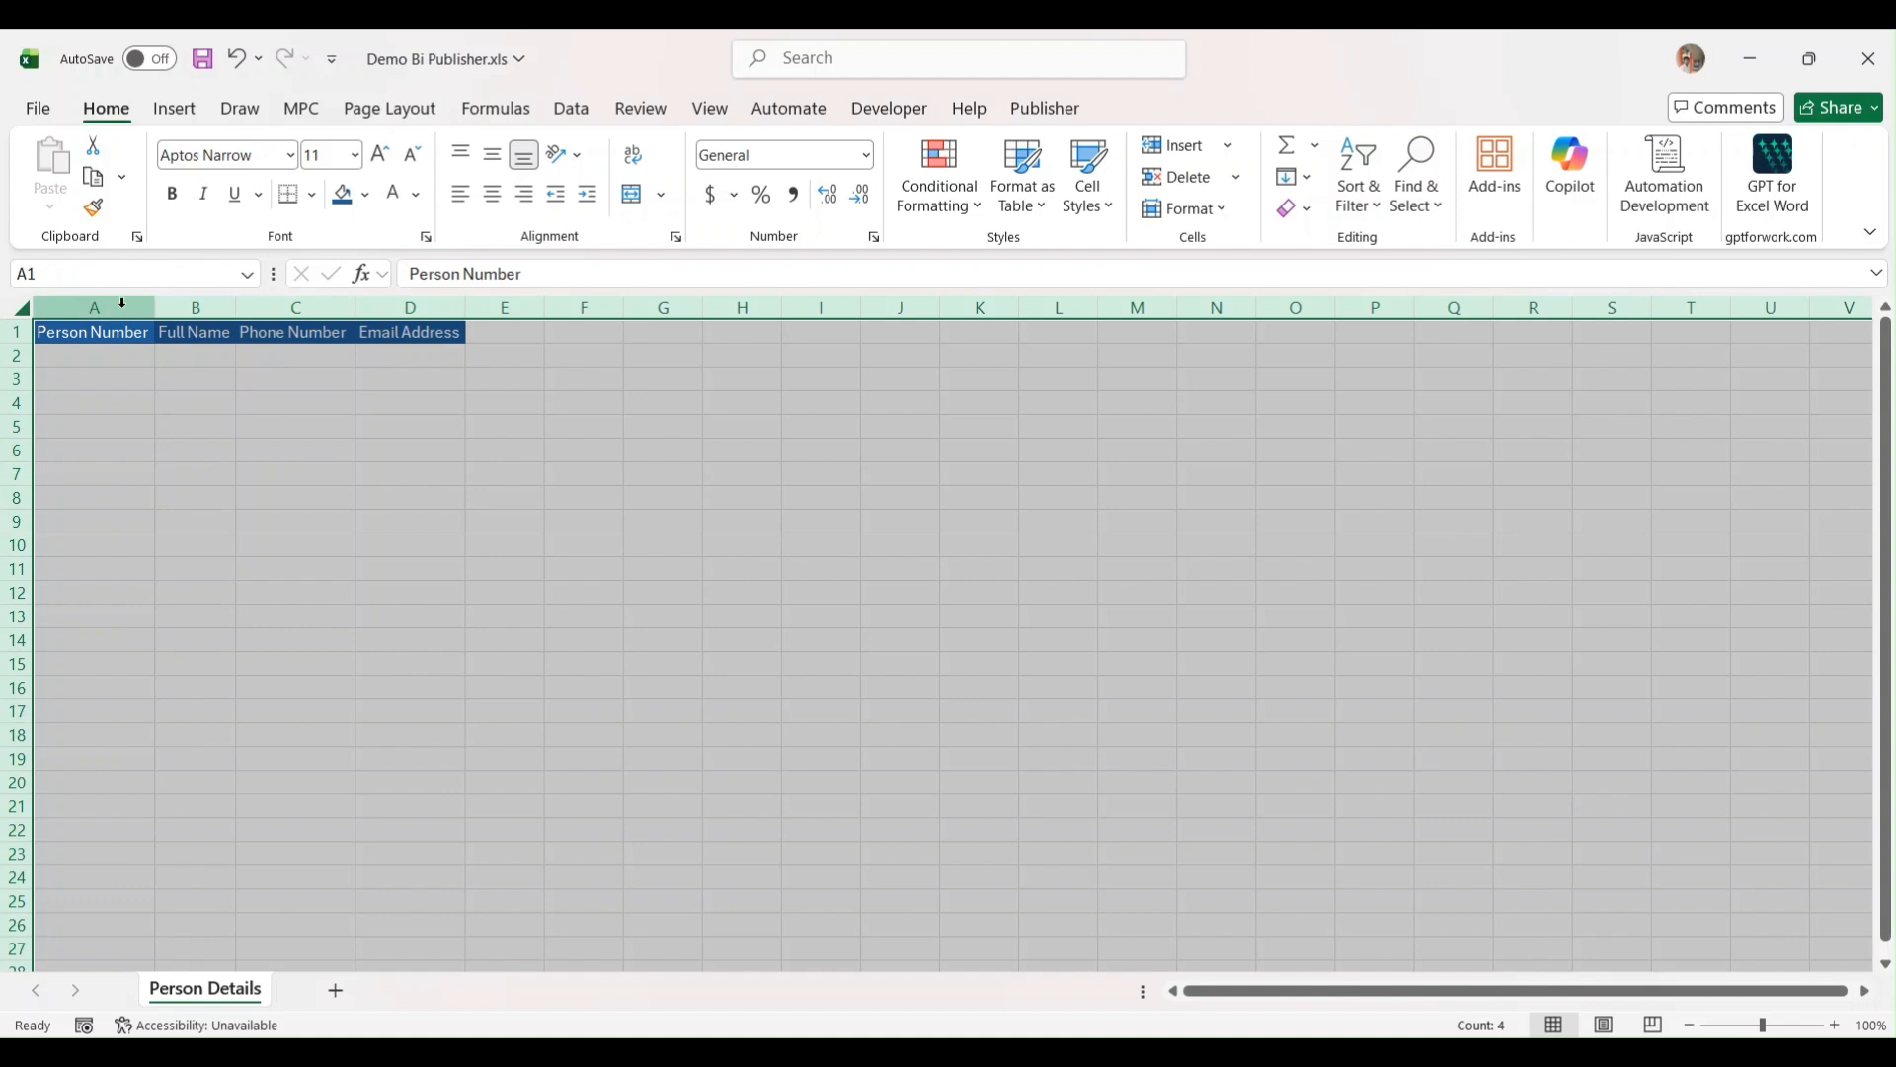
{"action": "left_click", "coordinate": [142, 356]}
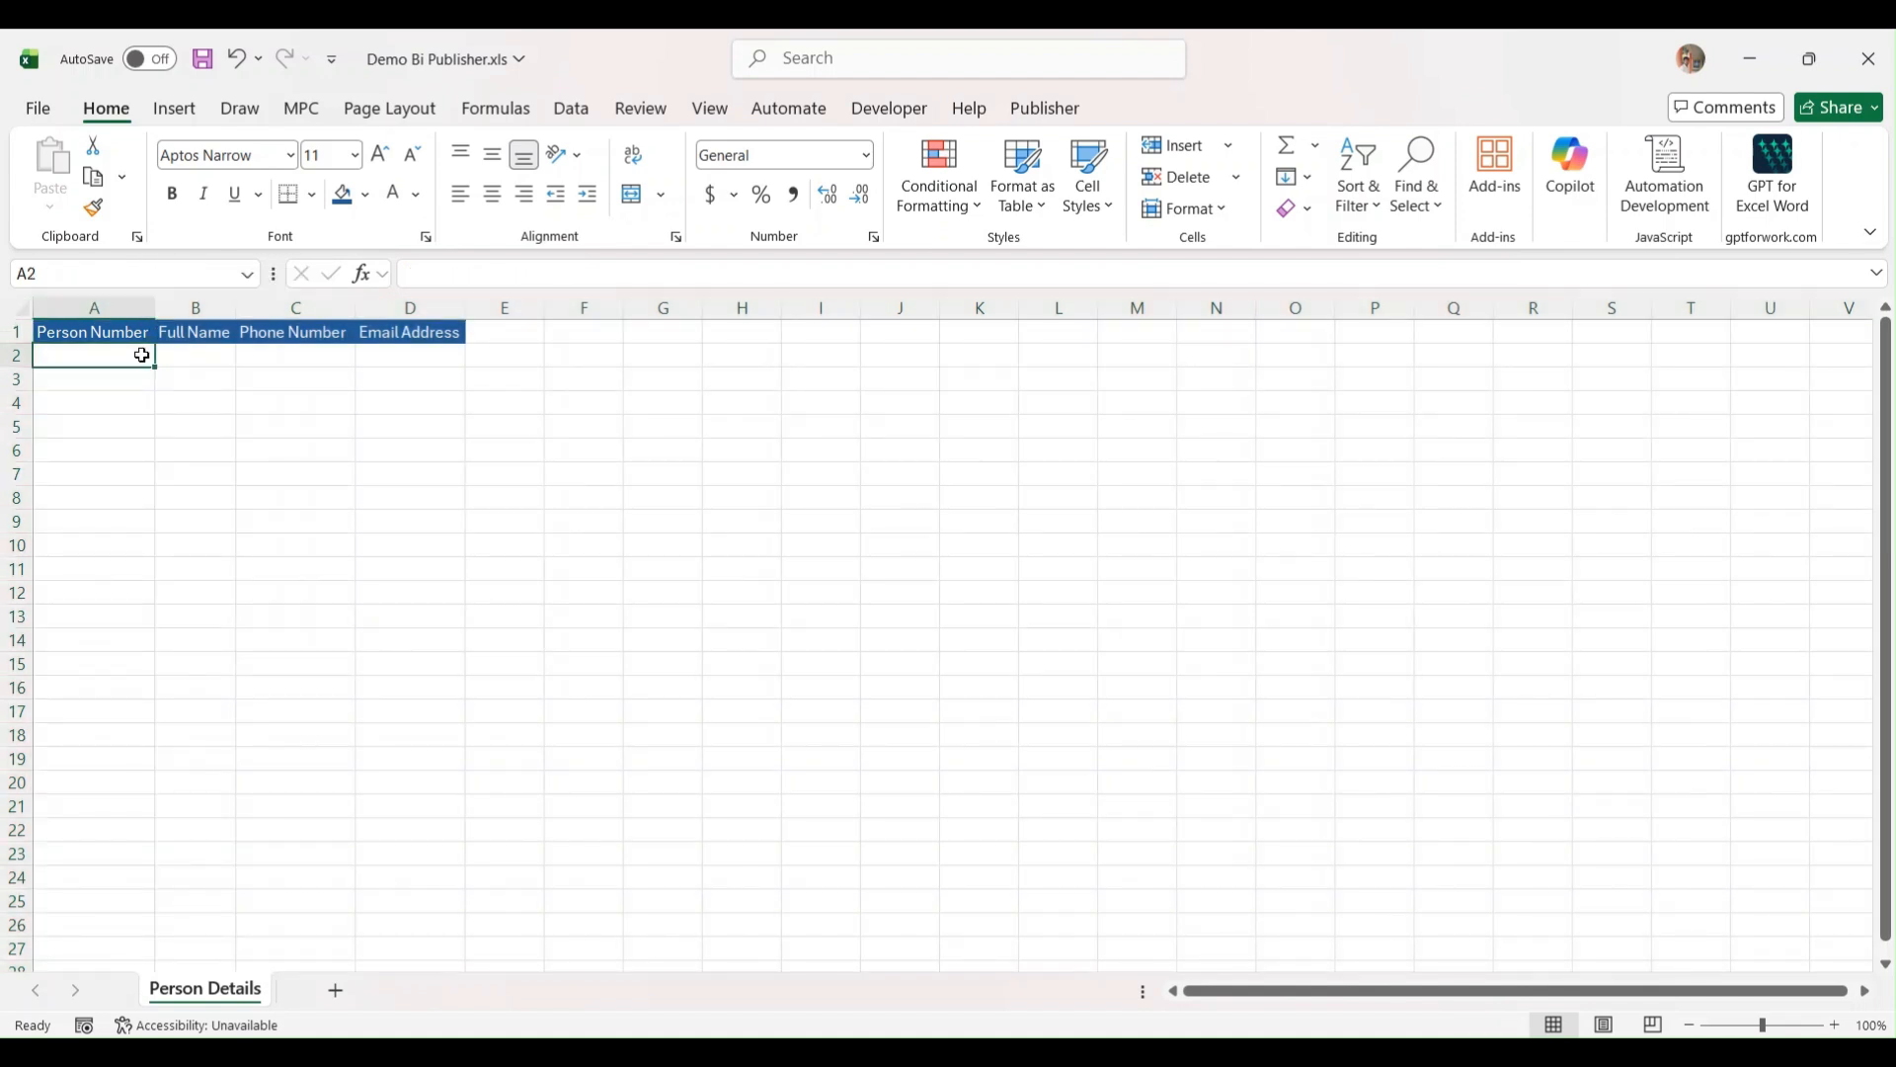
{"action": "key", "text": "ctrl+s"}
{"action": "left_click", "coordinate": [1021, 701]}
{"action": "left_click", "coordinate": [103, 280]}
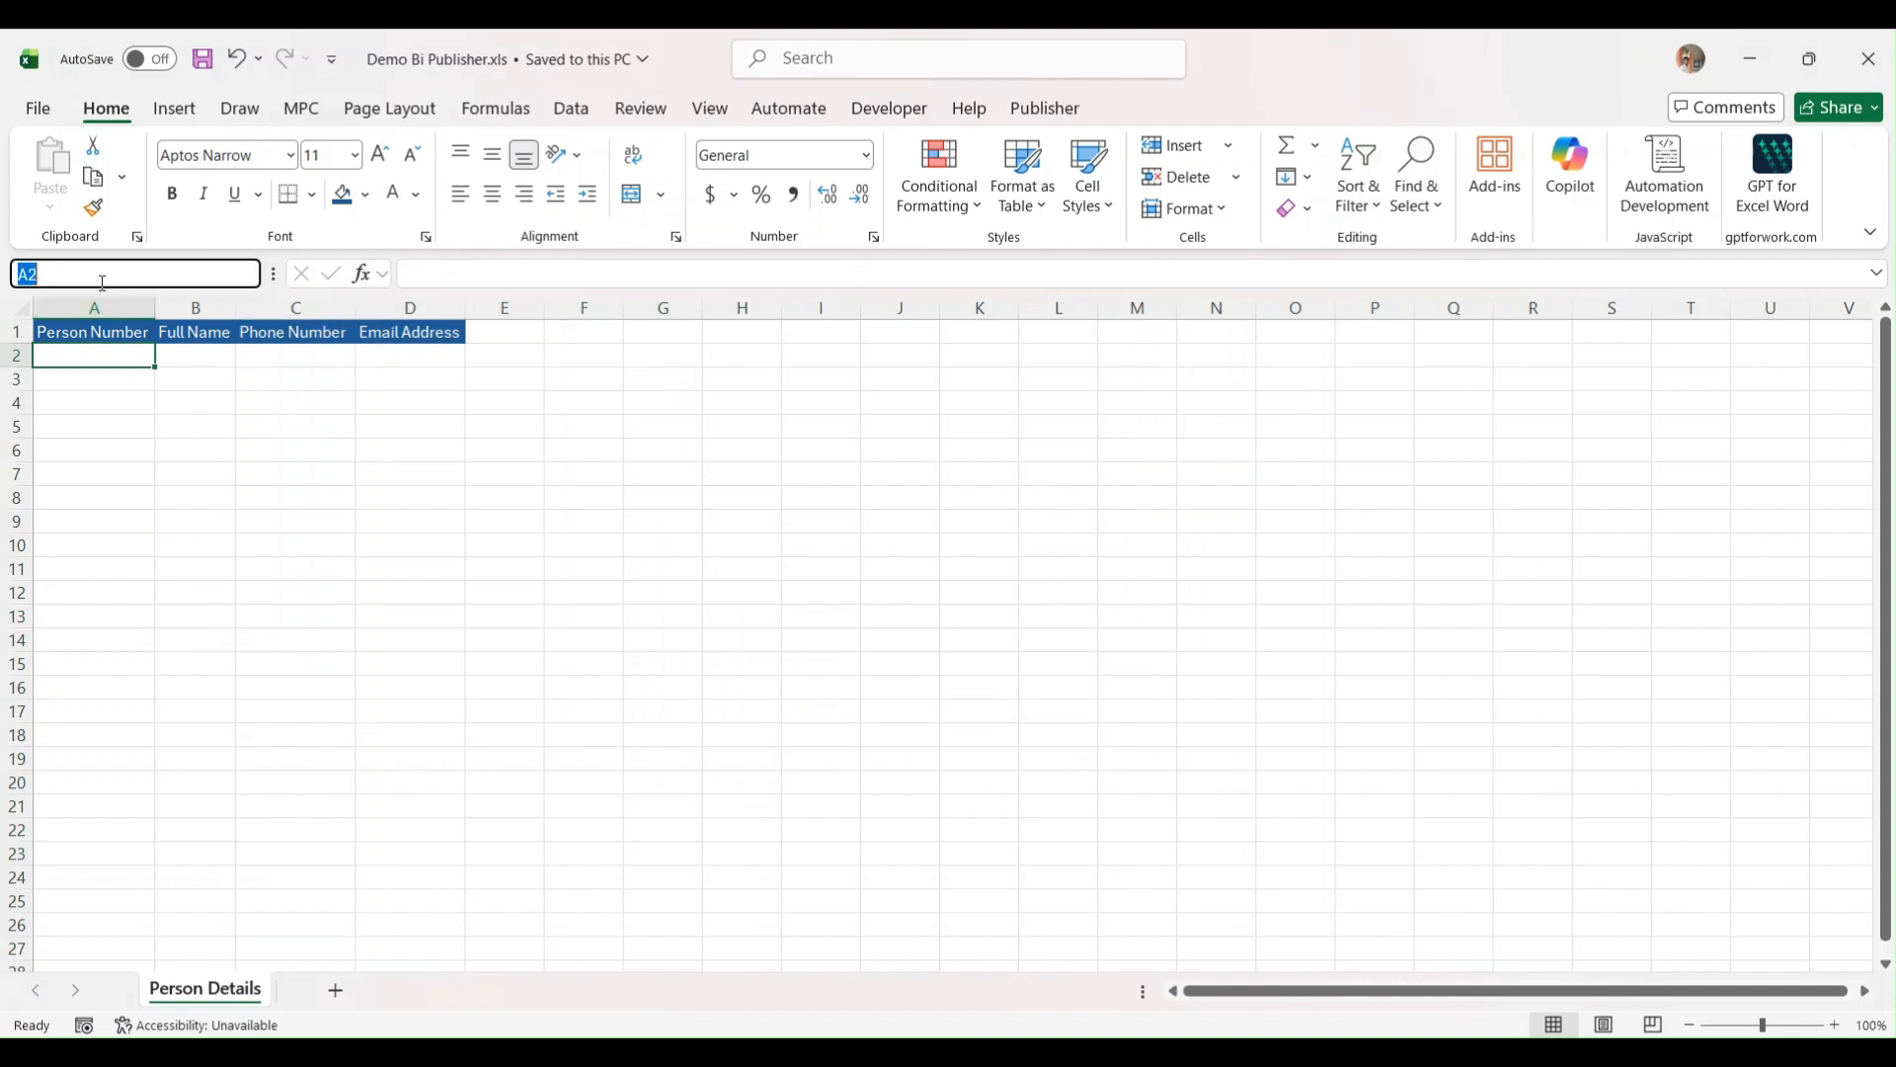
{"action": "type", "text": "xdo_?"}
{"action": "key", "text": "BackSpace"}
{"action": "key", "text": "BackSpace"}
{"action": "key", "text": "BackSpace"}
{"action": "key", "text": "BackSpace"}
{"action": "key", "text": "BackSpace"}
- Load the sample XML data and start inserting a field at cell A2, accepting the creation of the metadata sheet
{"action": "left_click", "coordinate": [1017, 112]}
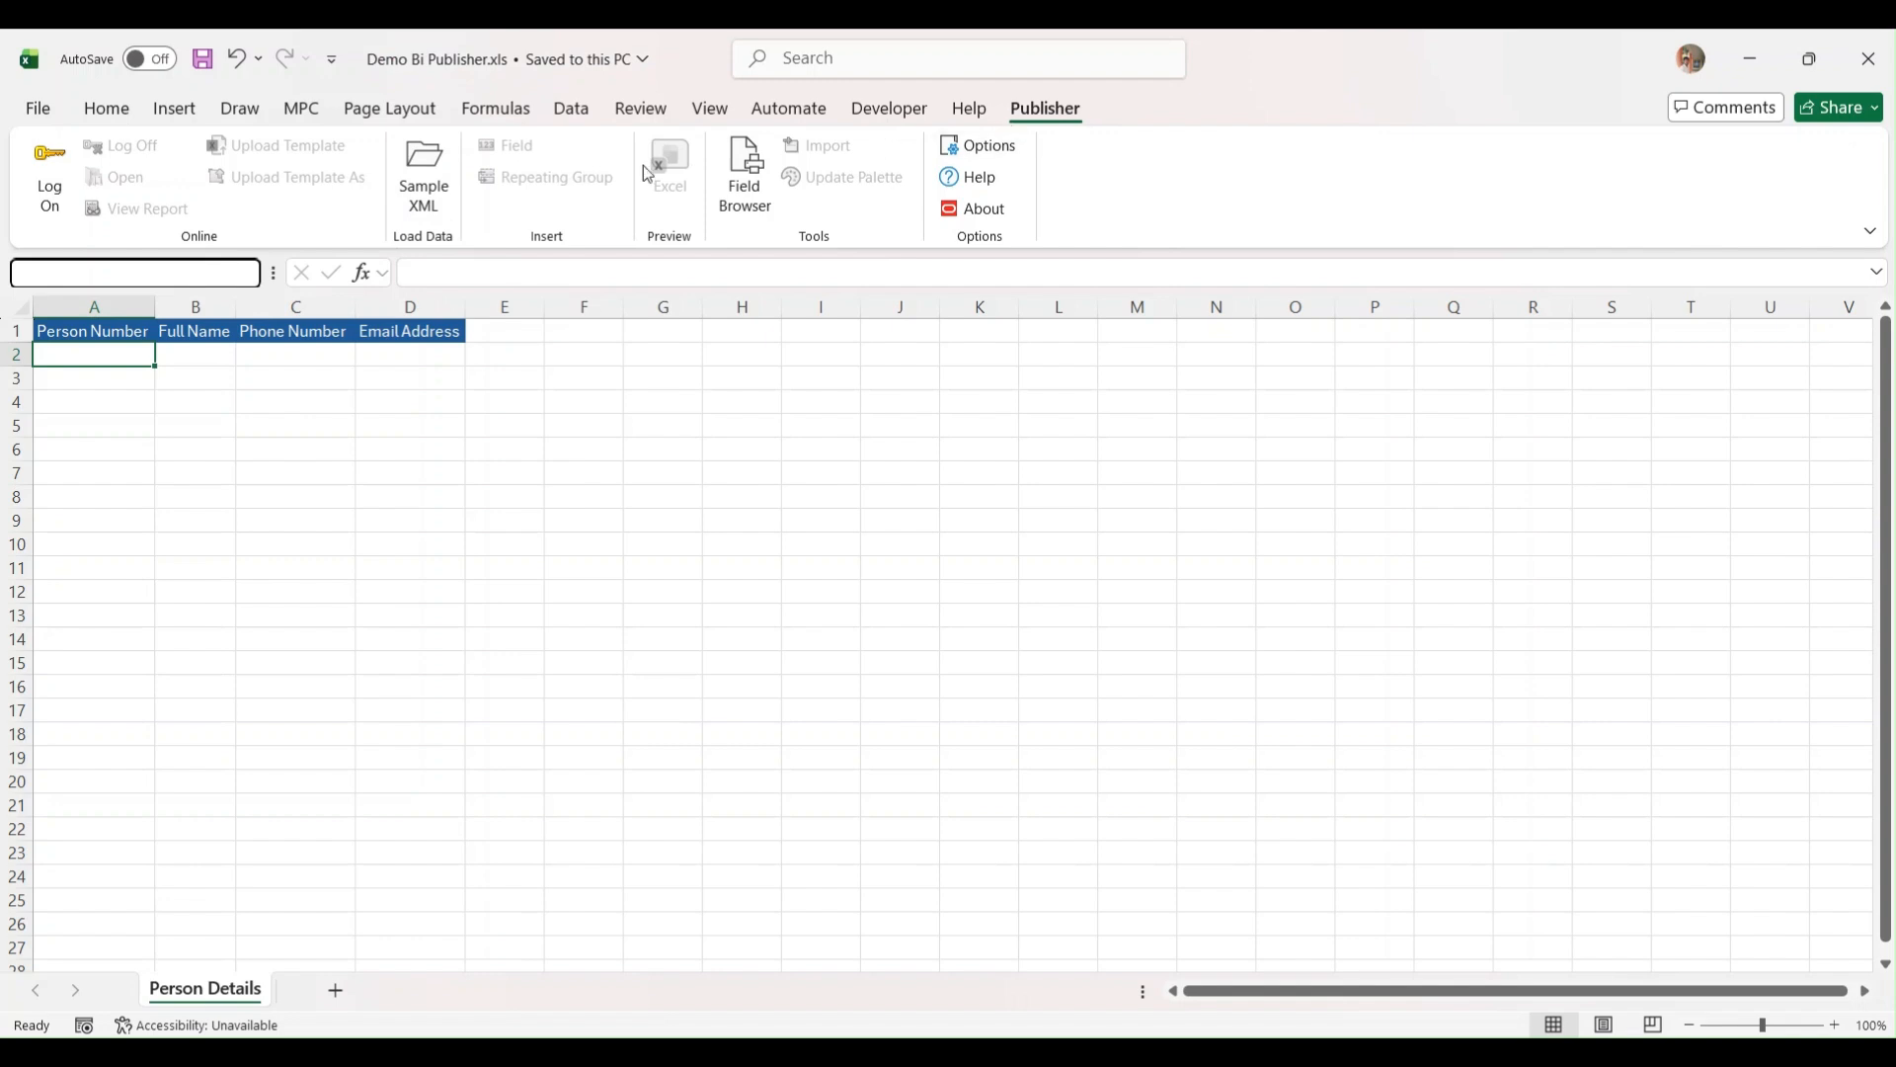
{"action": "left_click", "coordinate": [423, 194]}
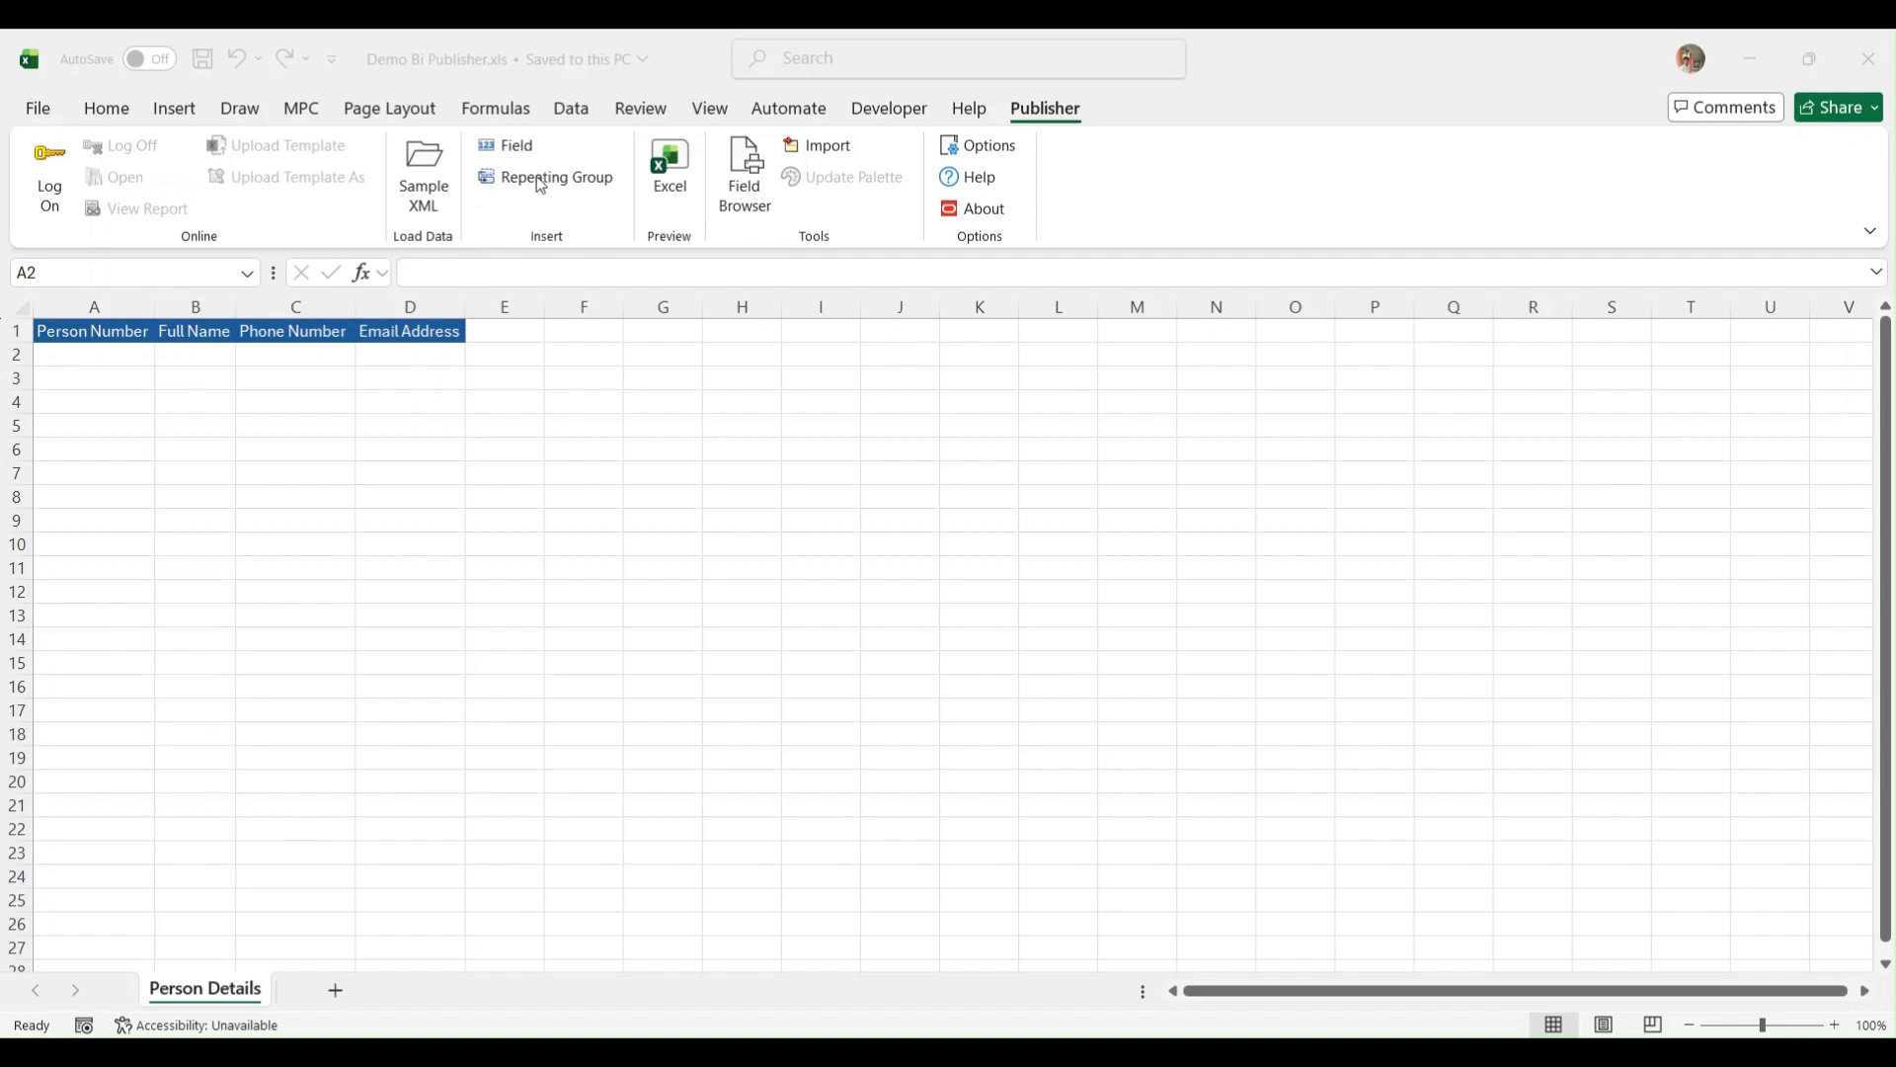
{"action": "left_click", "coordinate": [119, 358]}
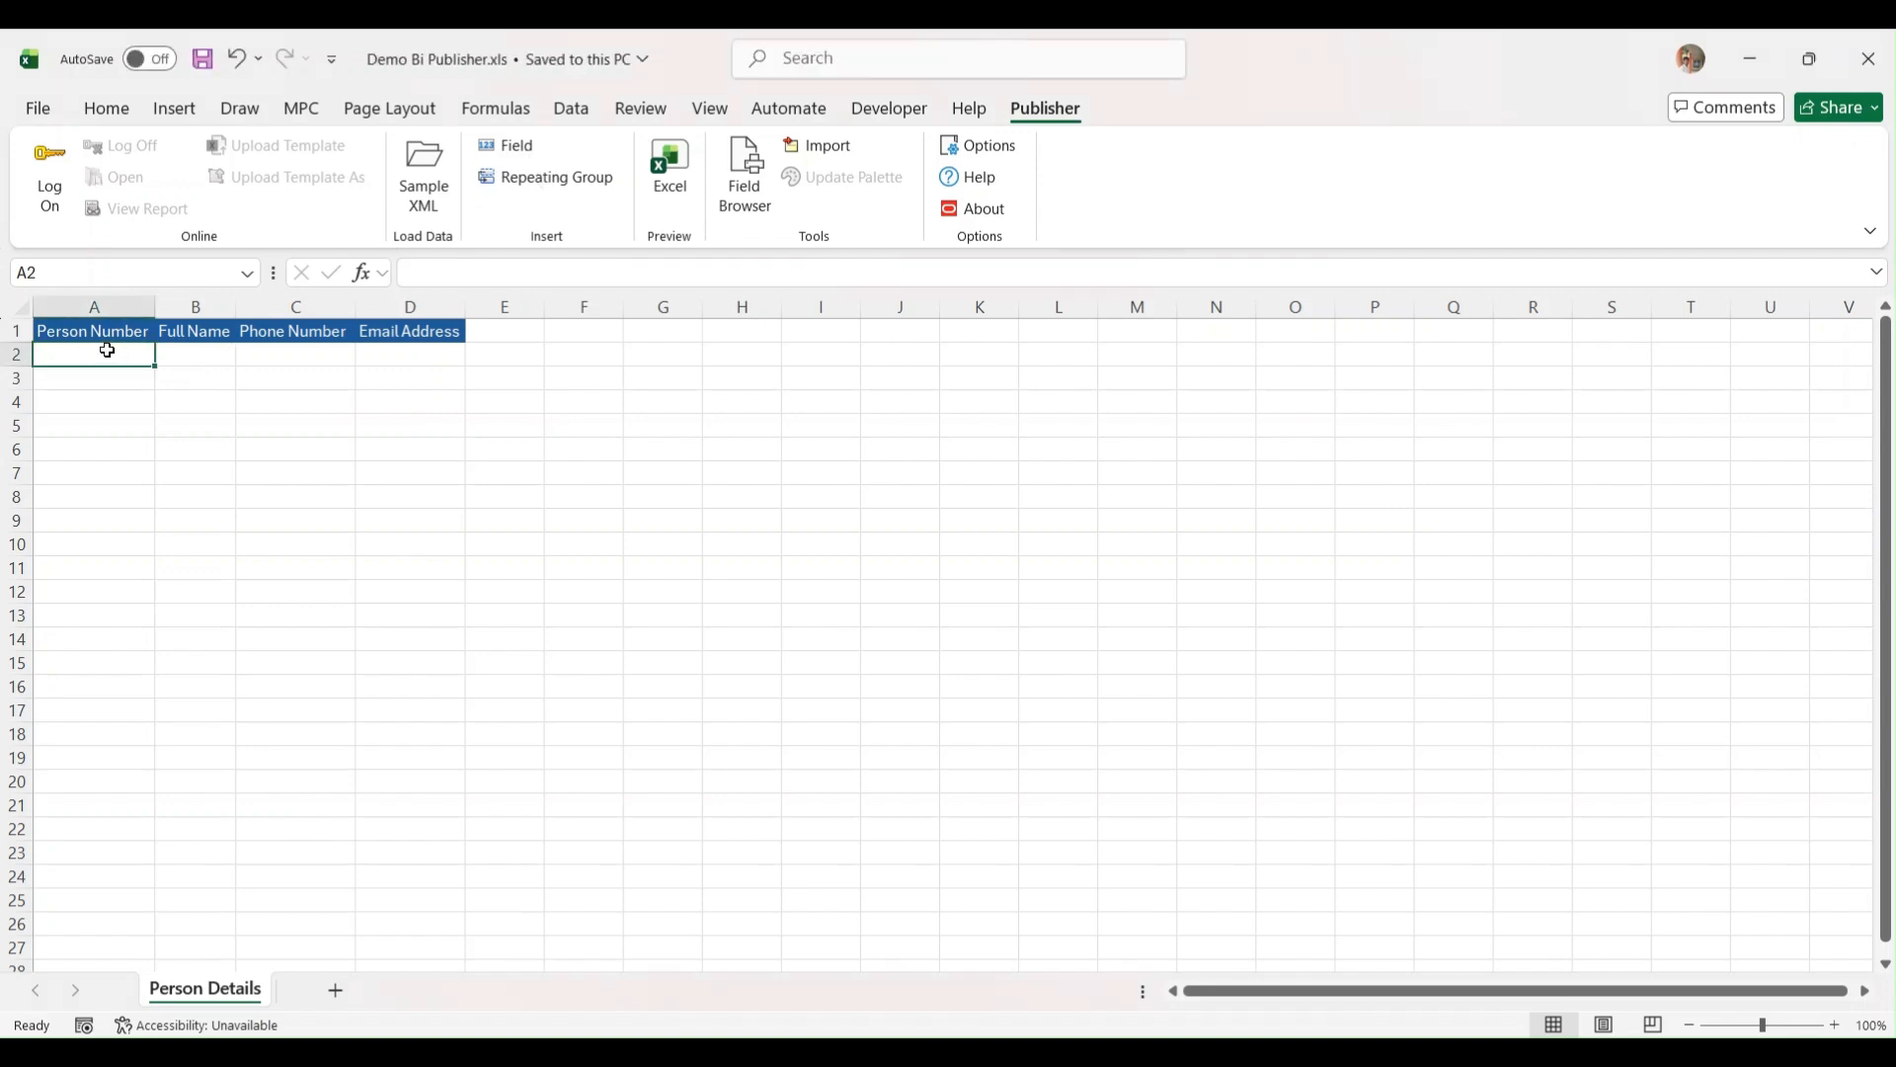
{"action": "left_click", "coordinate": [530, 145]}
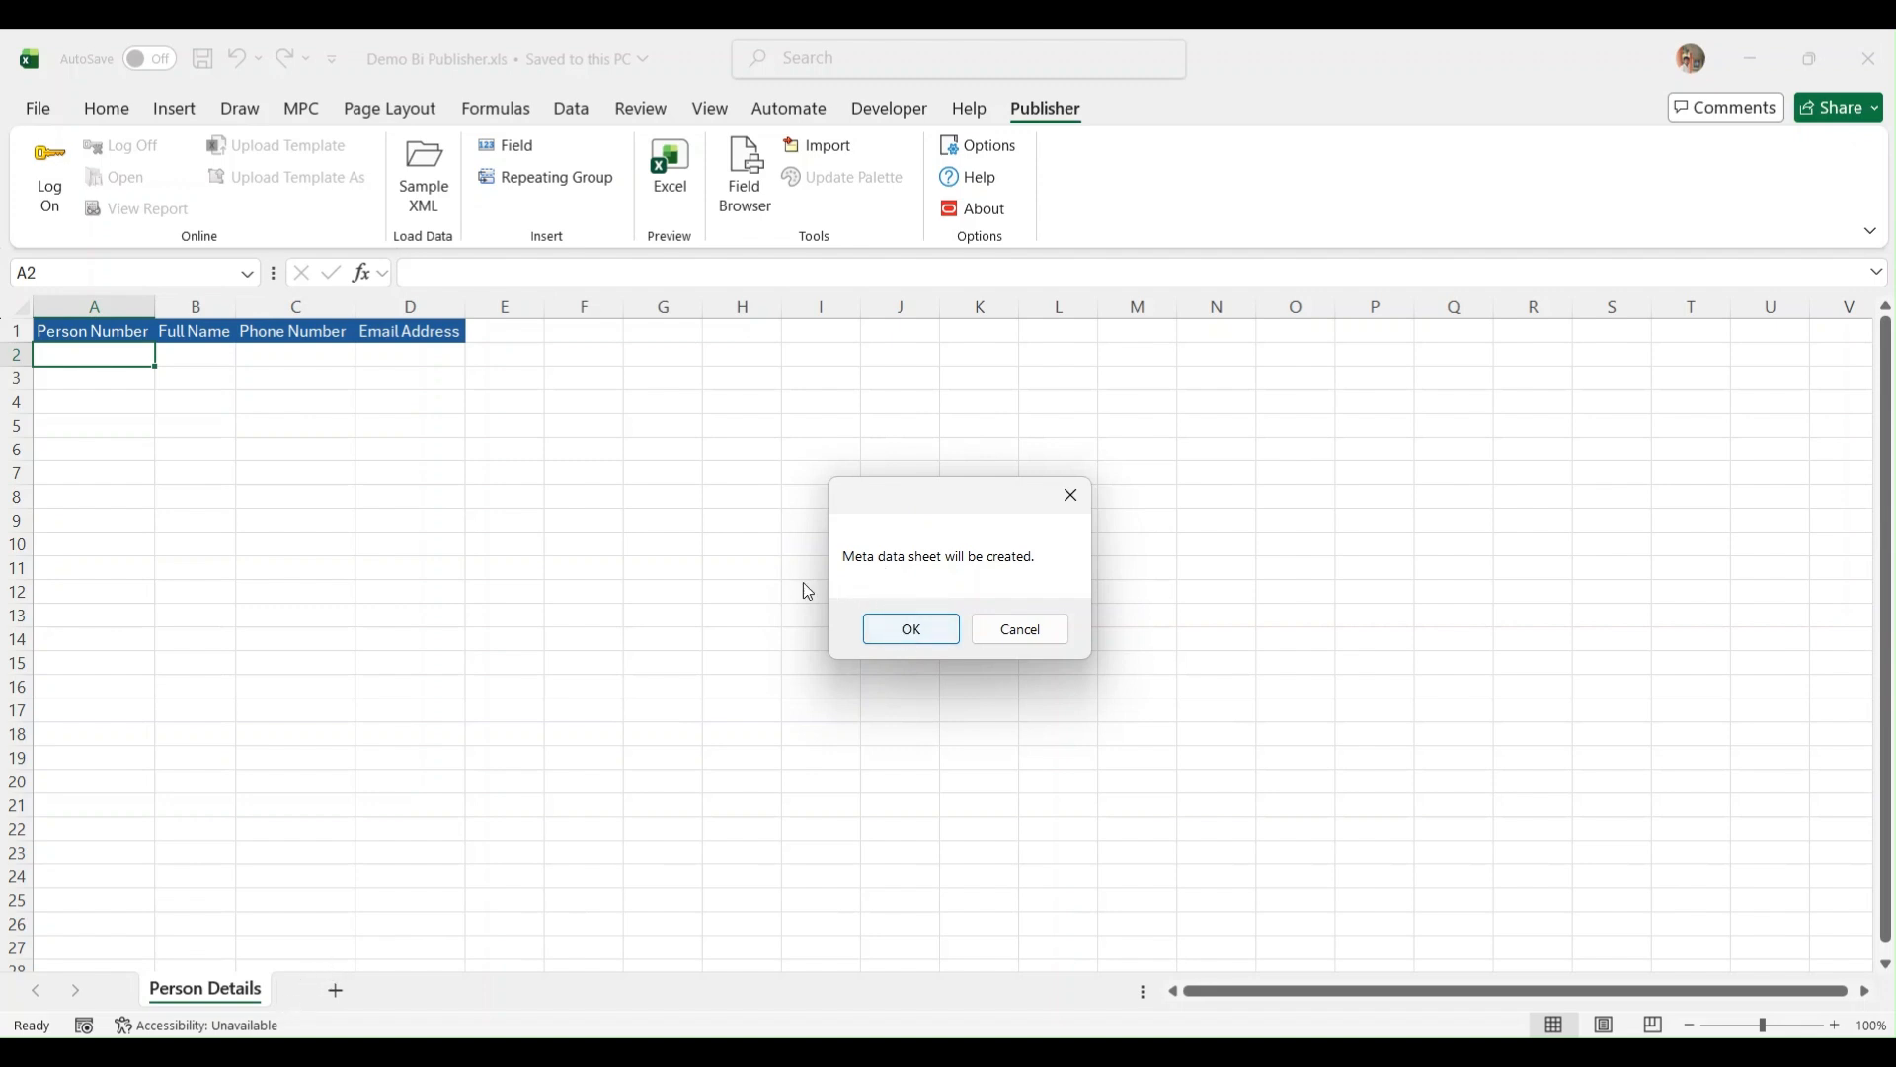
{"action": "left_click", "coordinate": [925, 636]}
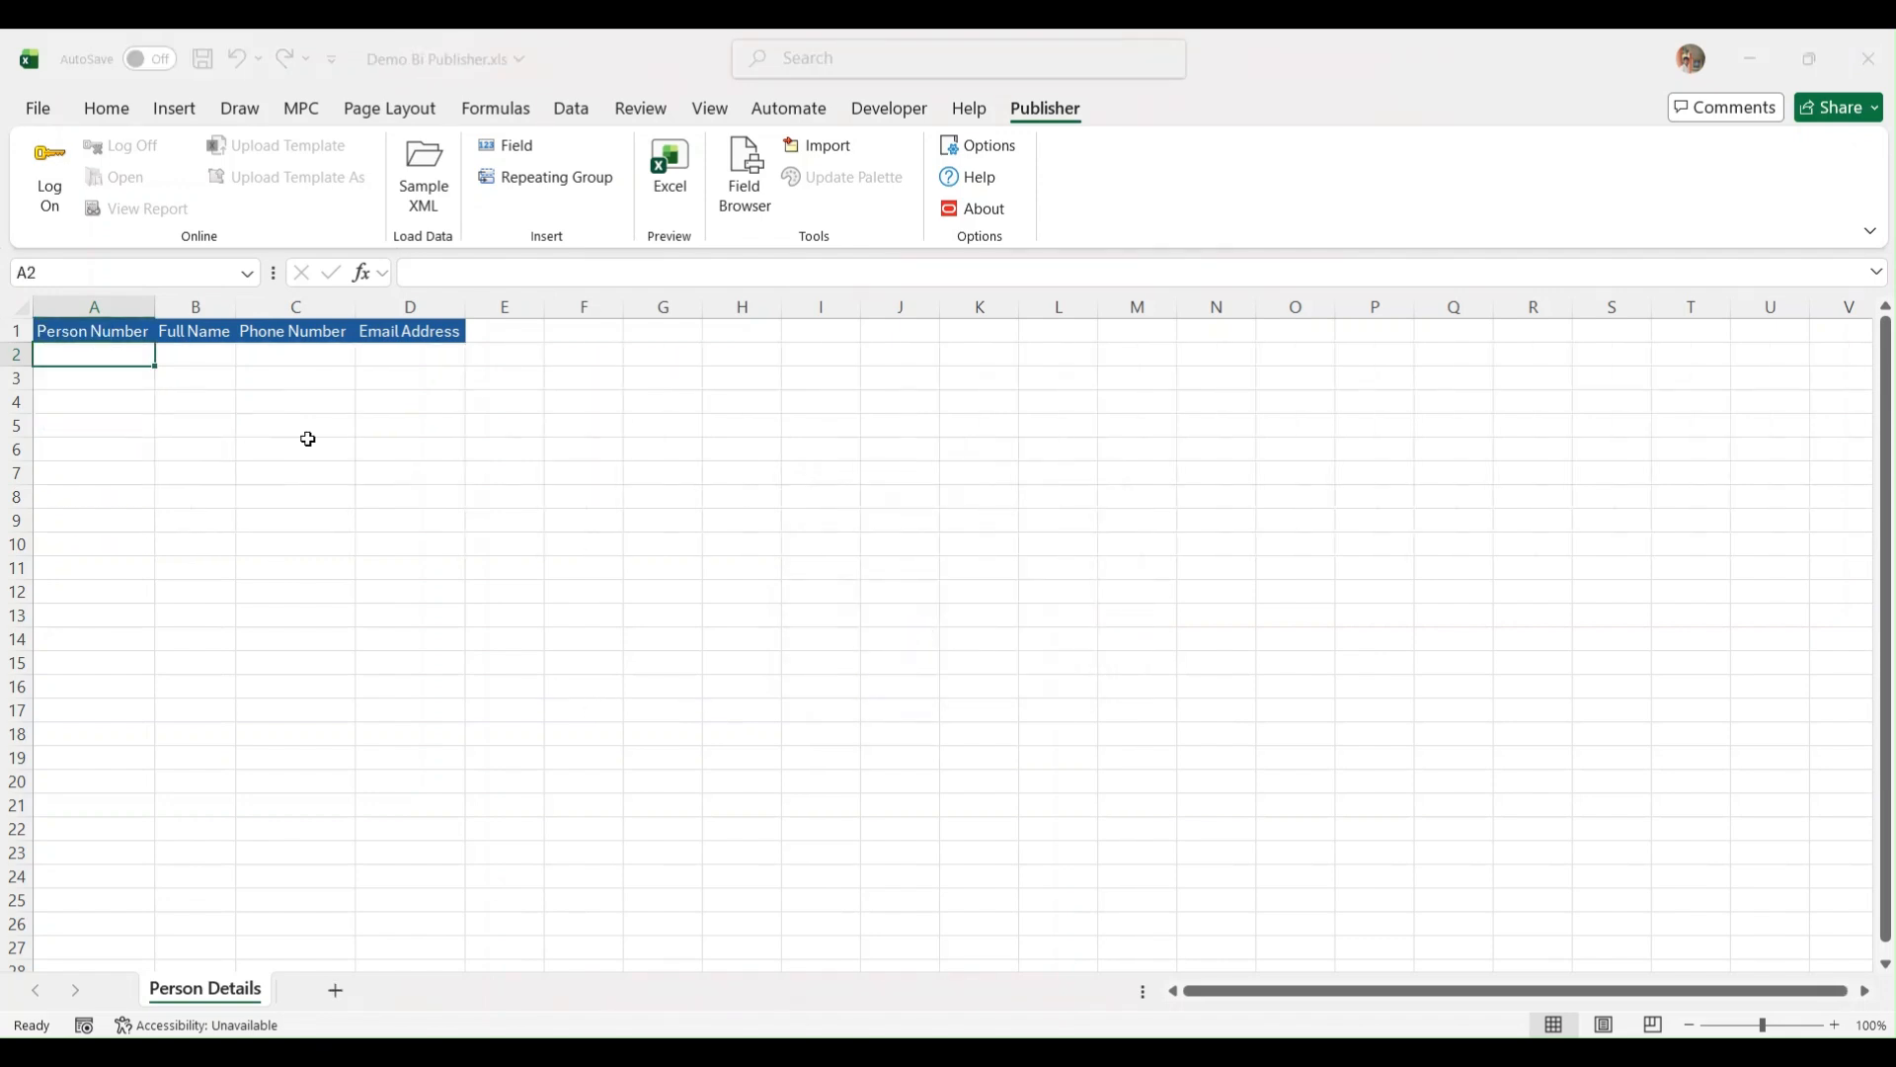
- Unhide the XDO_METADATA sheet
{"action": "left_click", "coordinate": [206, 1000]}
{"action": "right_click", "coordinate": [205, 1000]}
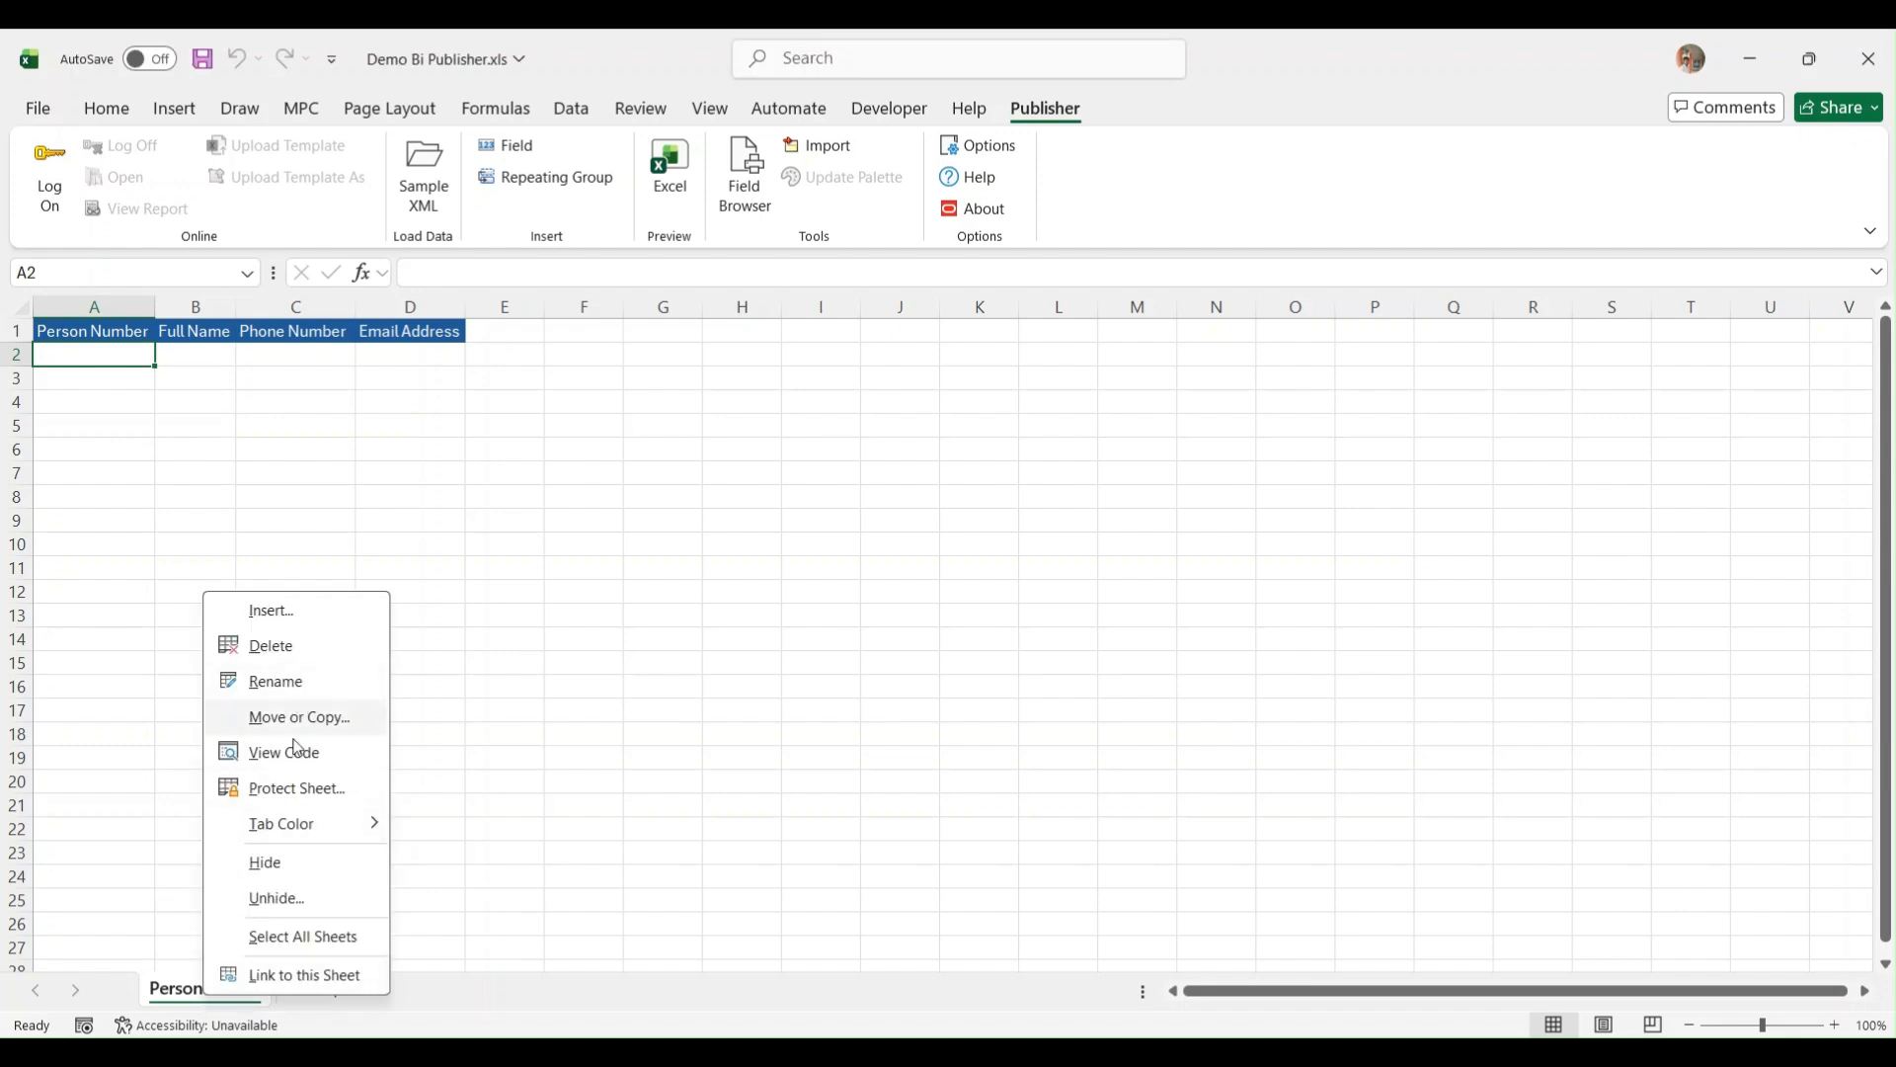
{"action": "left_click", "coordinate": [297, 896]}
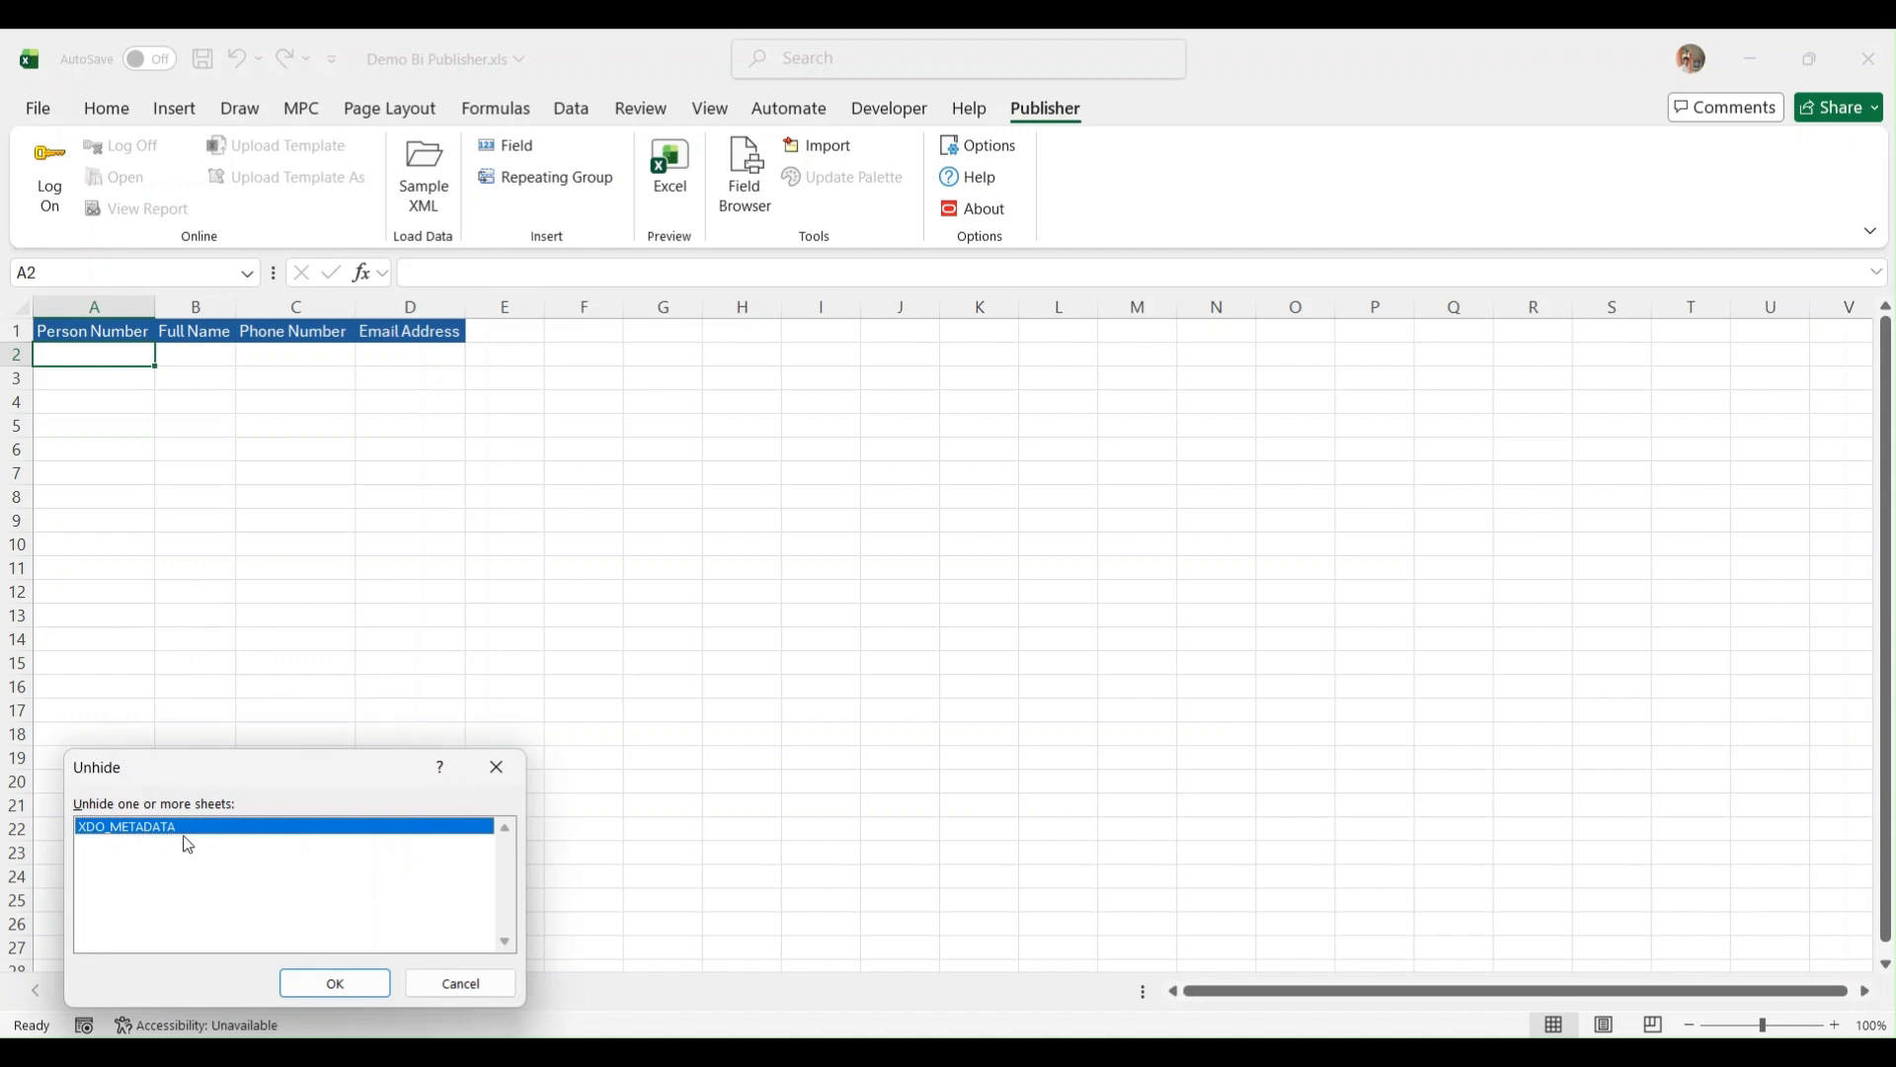
{"action": "left_click", "coordinate": [315, 987]}
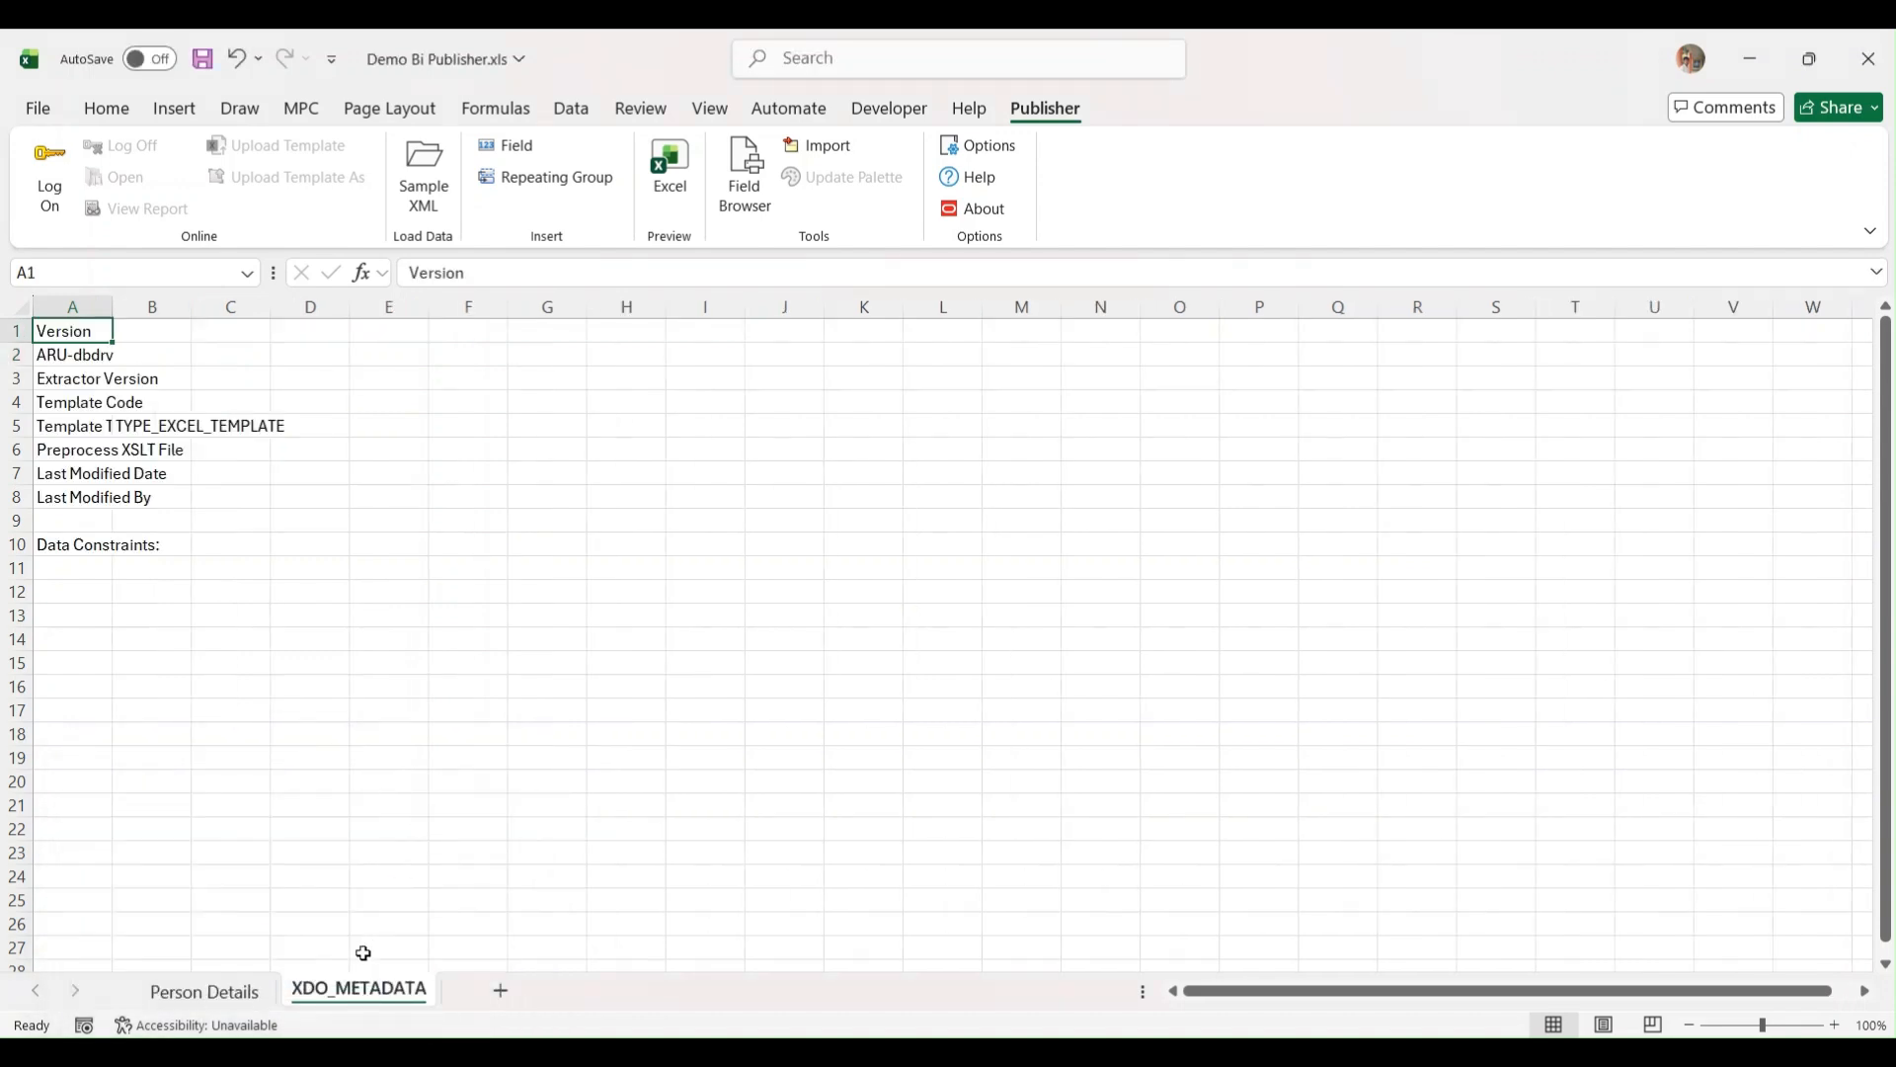
- Autofit all column widths of the XDO_METADATA sheet and select cell A11 beneath Data Constraints
{"action": "left_click", "coordinate": [22, 306]}
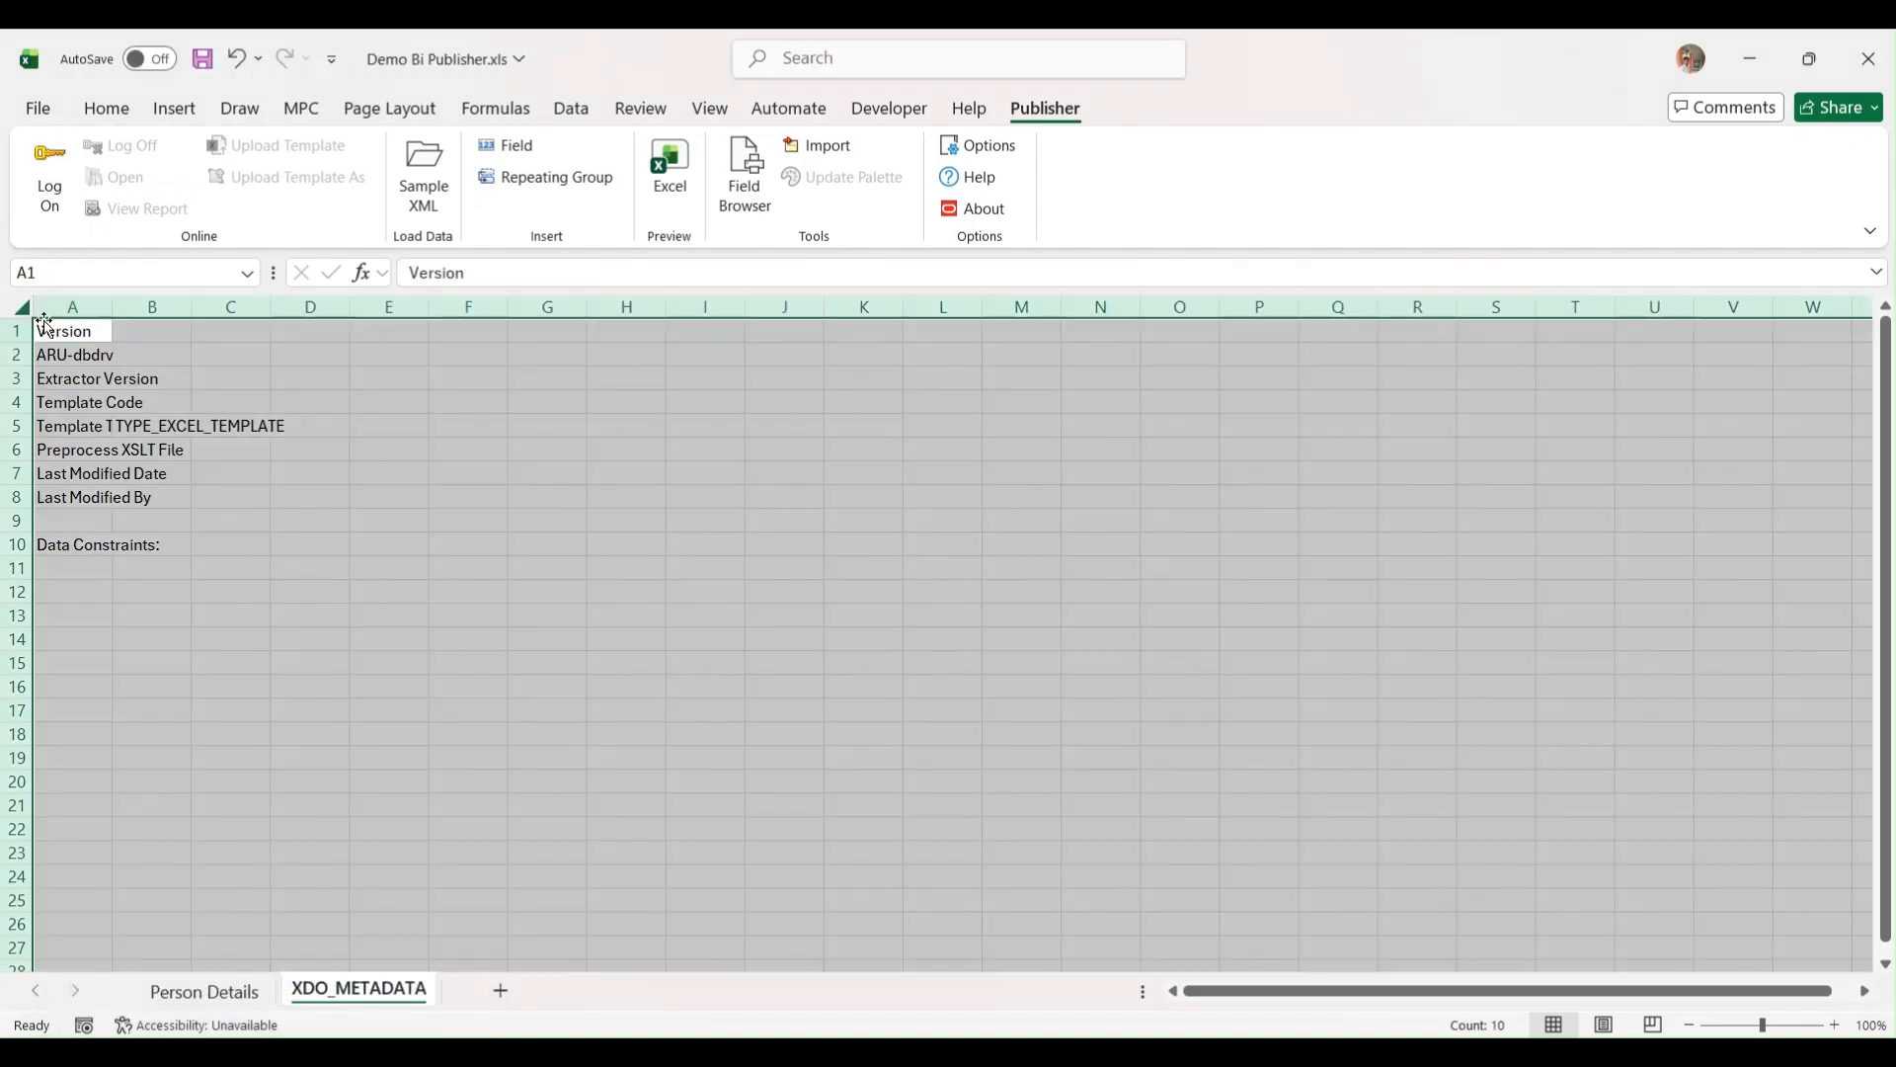
{"action": "double_click", "coordinate": [112, 306]}
{"action": "left_click", "coordinate": [111, 330]}
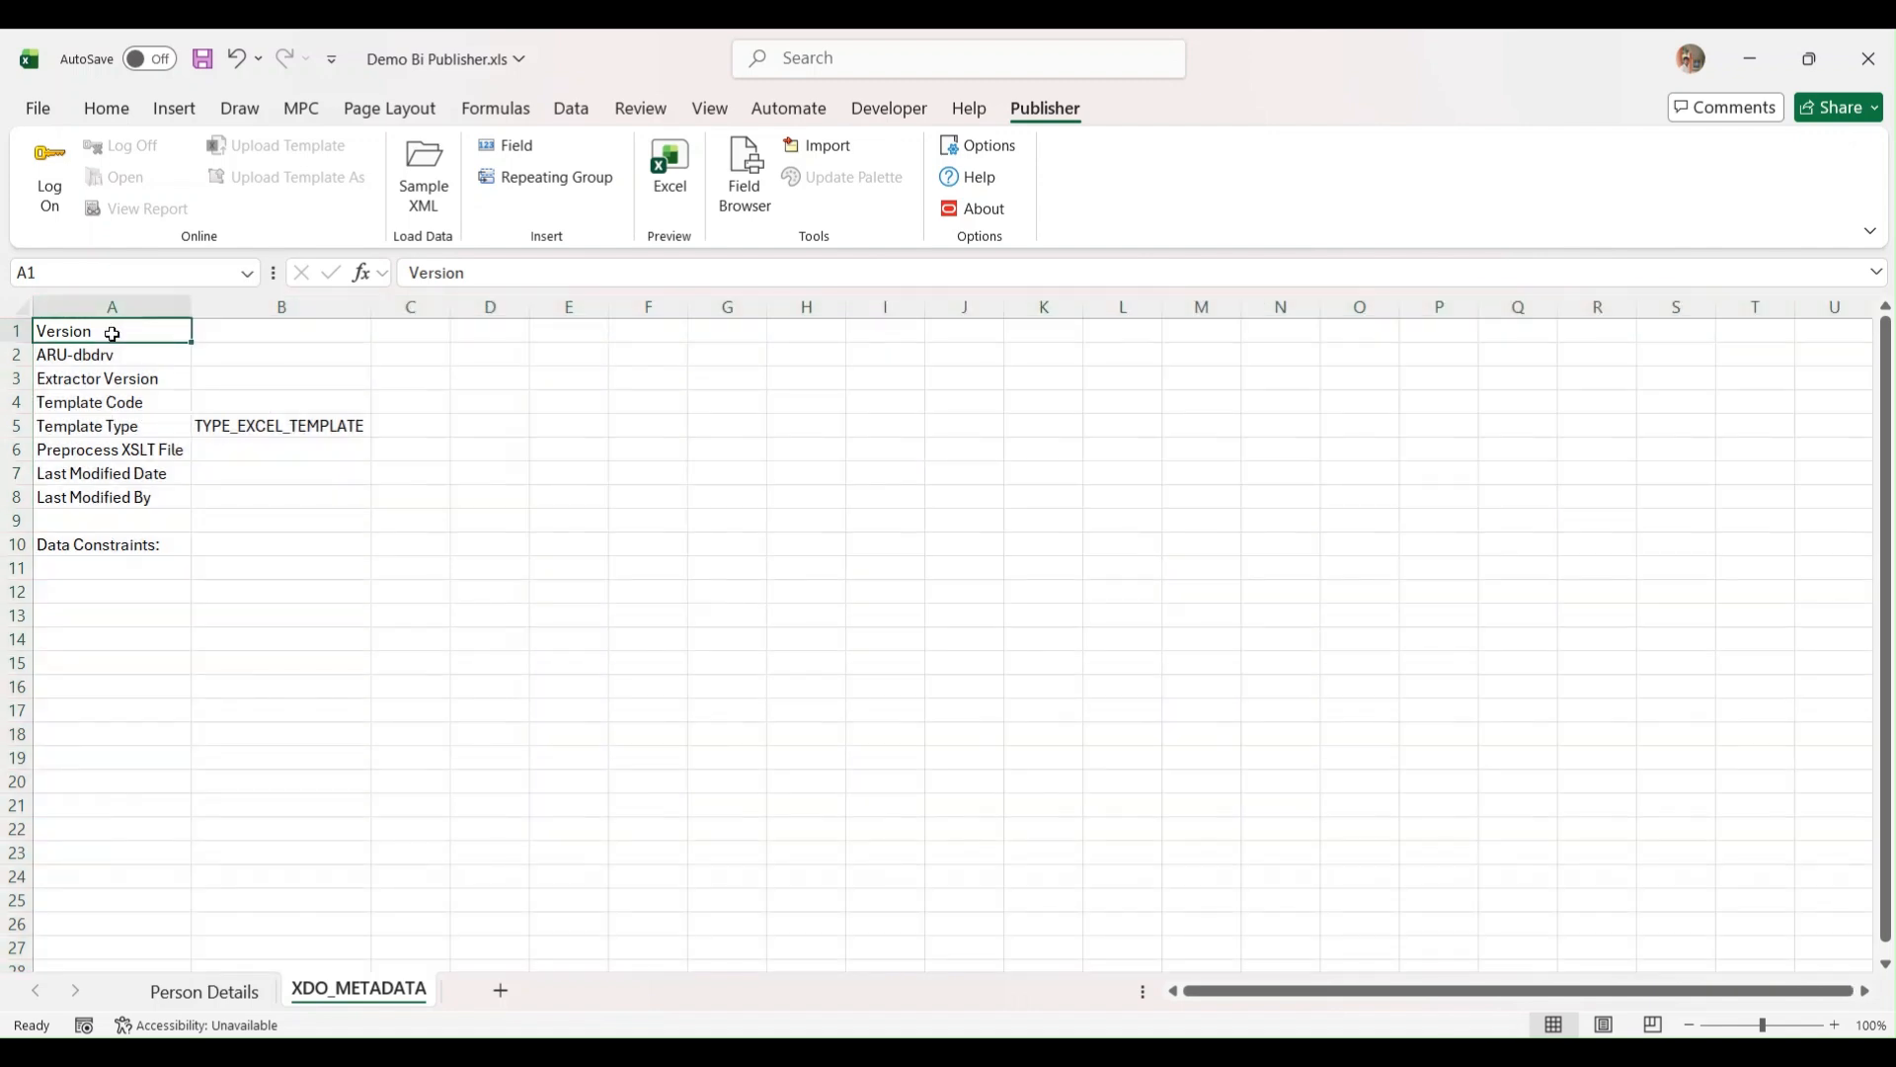
{"action": "left_click", "coordinate": [158, 561]}
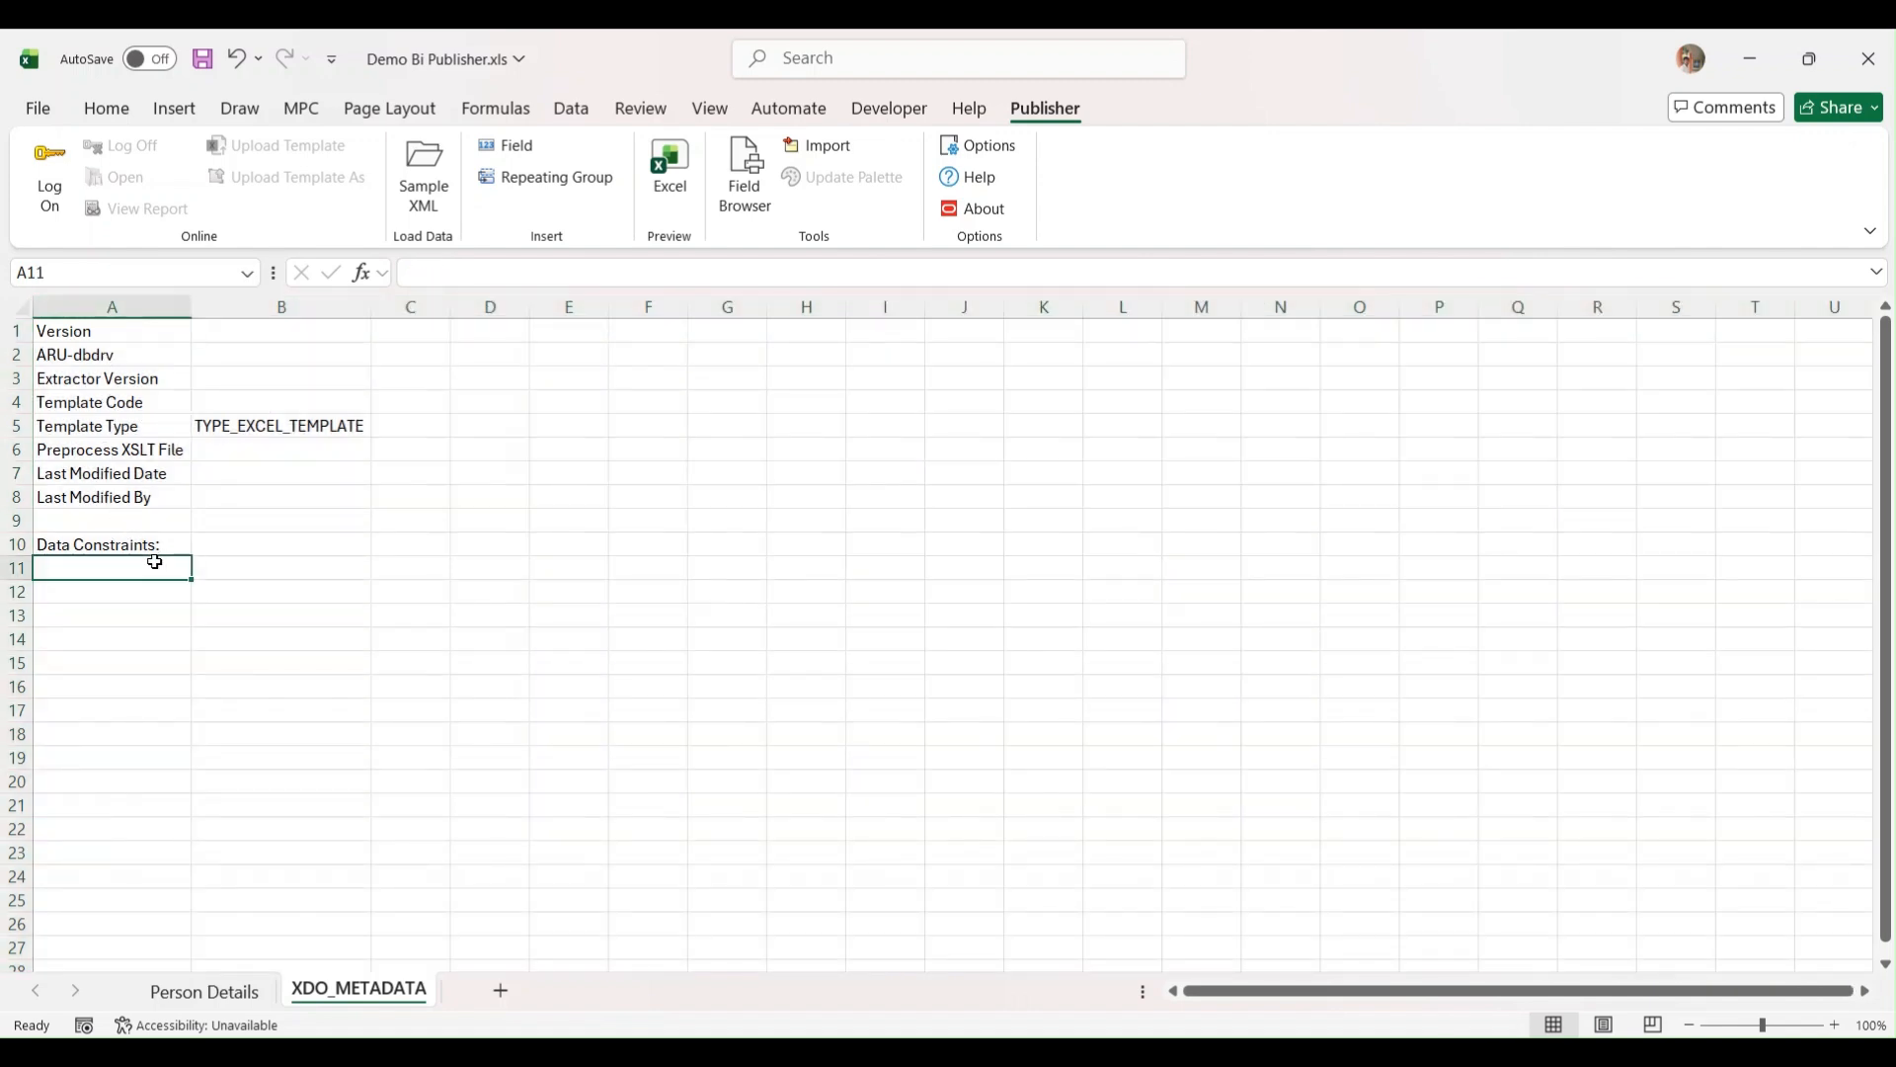
- Open the field list for cell A2 on the Person Details sheet and compare it with the data model's structure in Oracle BI Publisher
{"action": "left_click", "coordinate": [229, 996]}
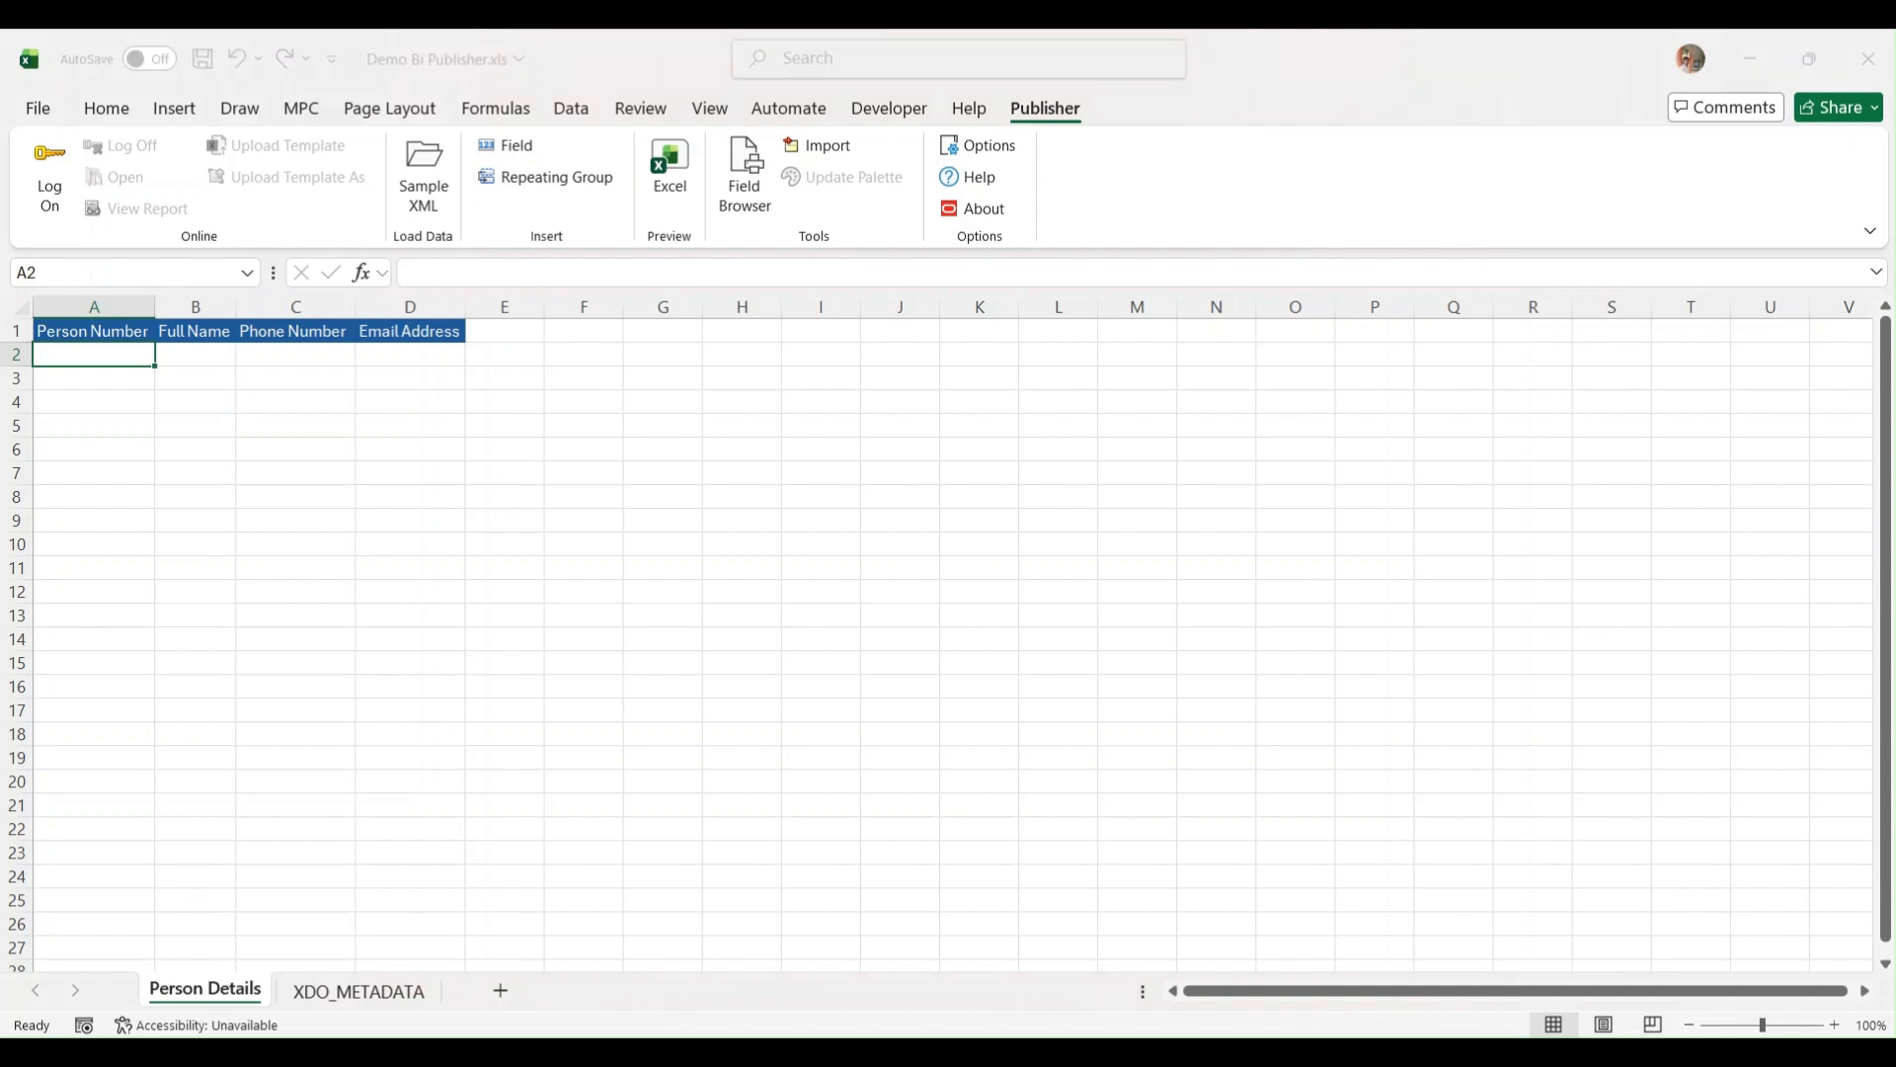
{"action": "left_click_drag", "start_coordinate": [1567, 139], "coordinate": [932, 223]}
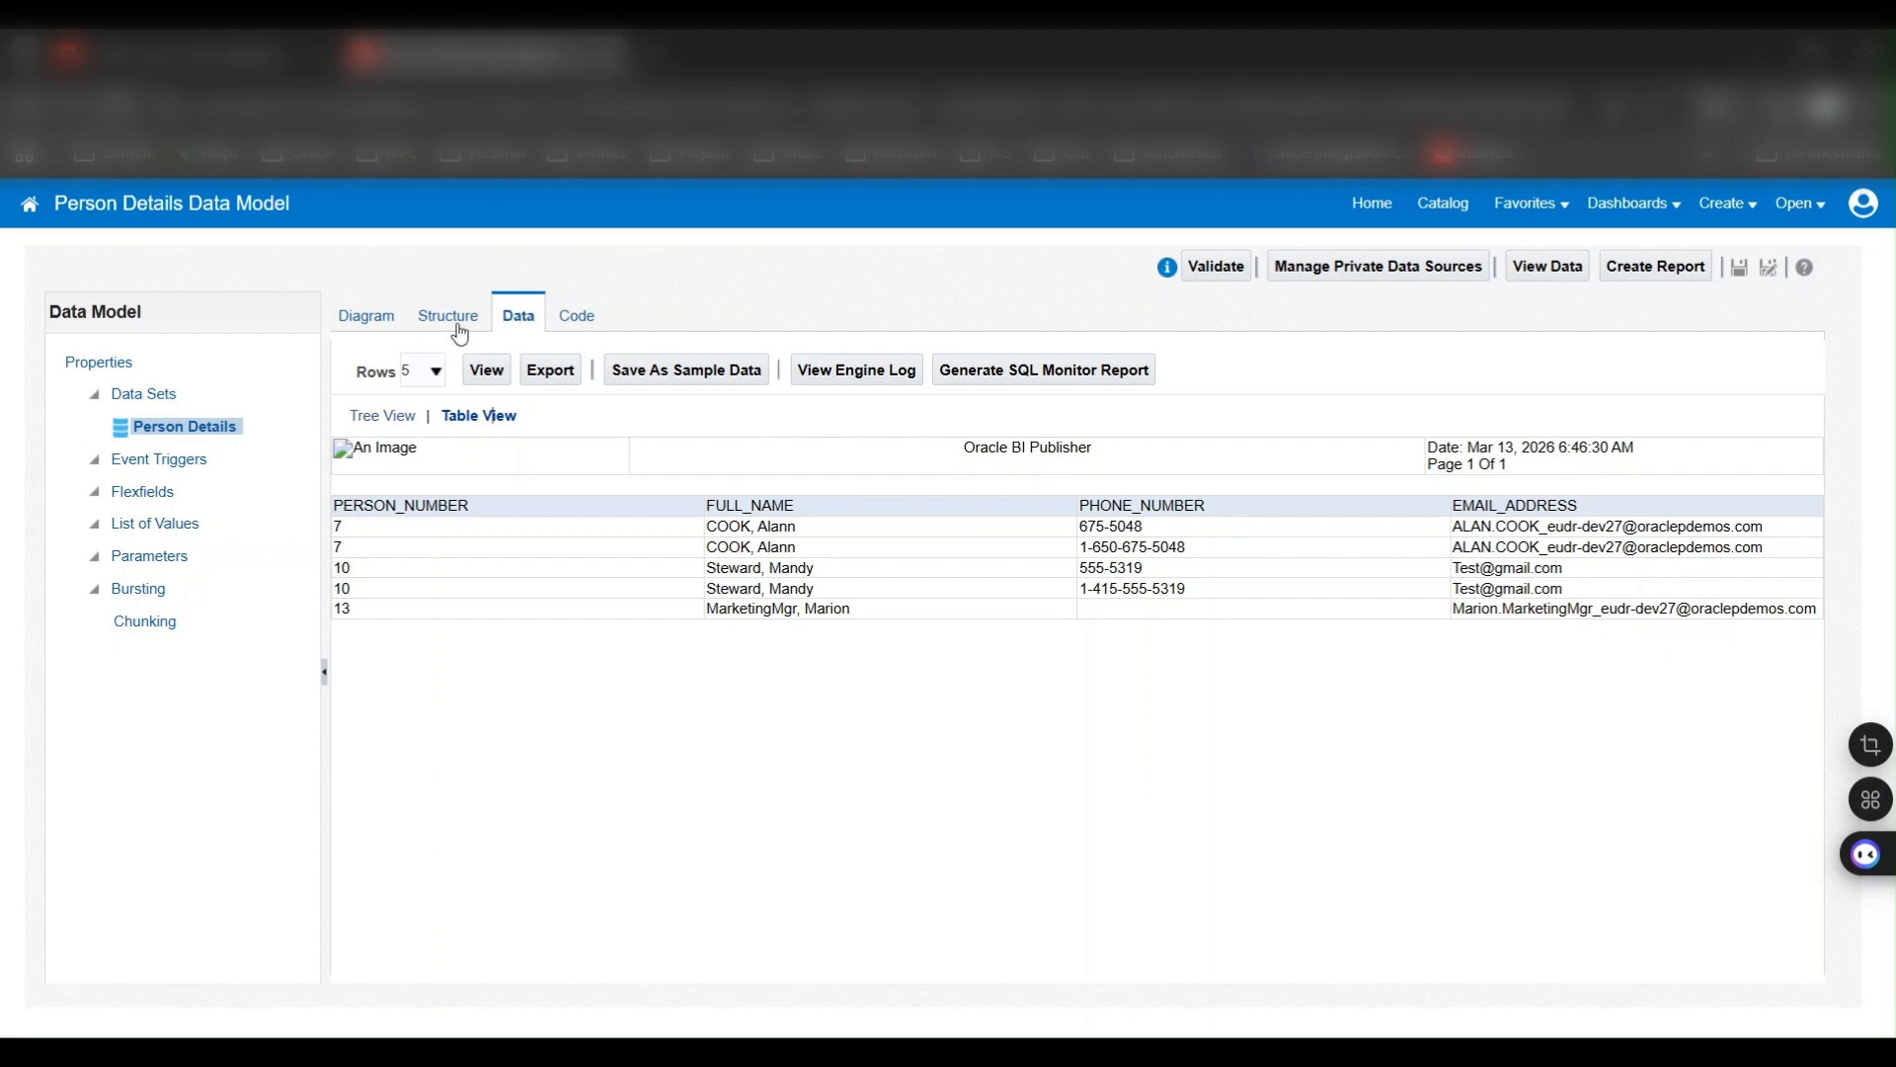
{"action": "left_click", "coordinate": [454, 329]}
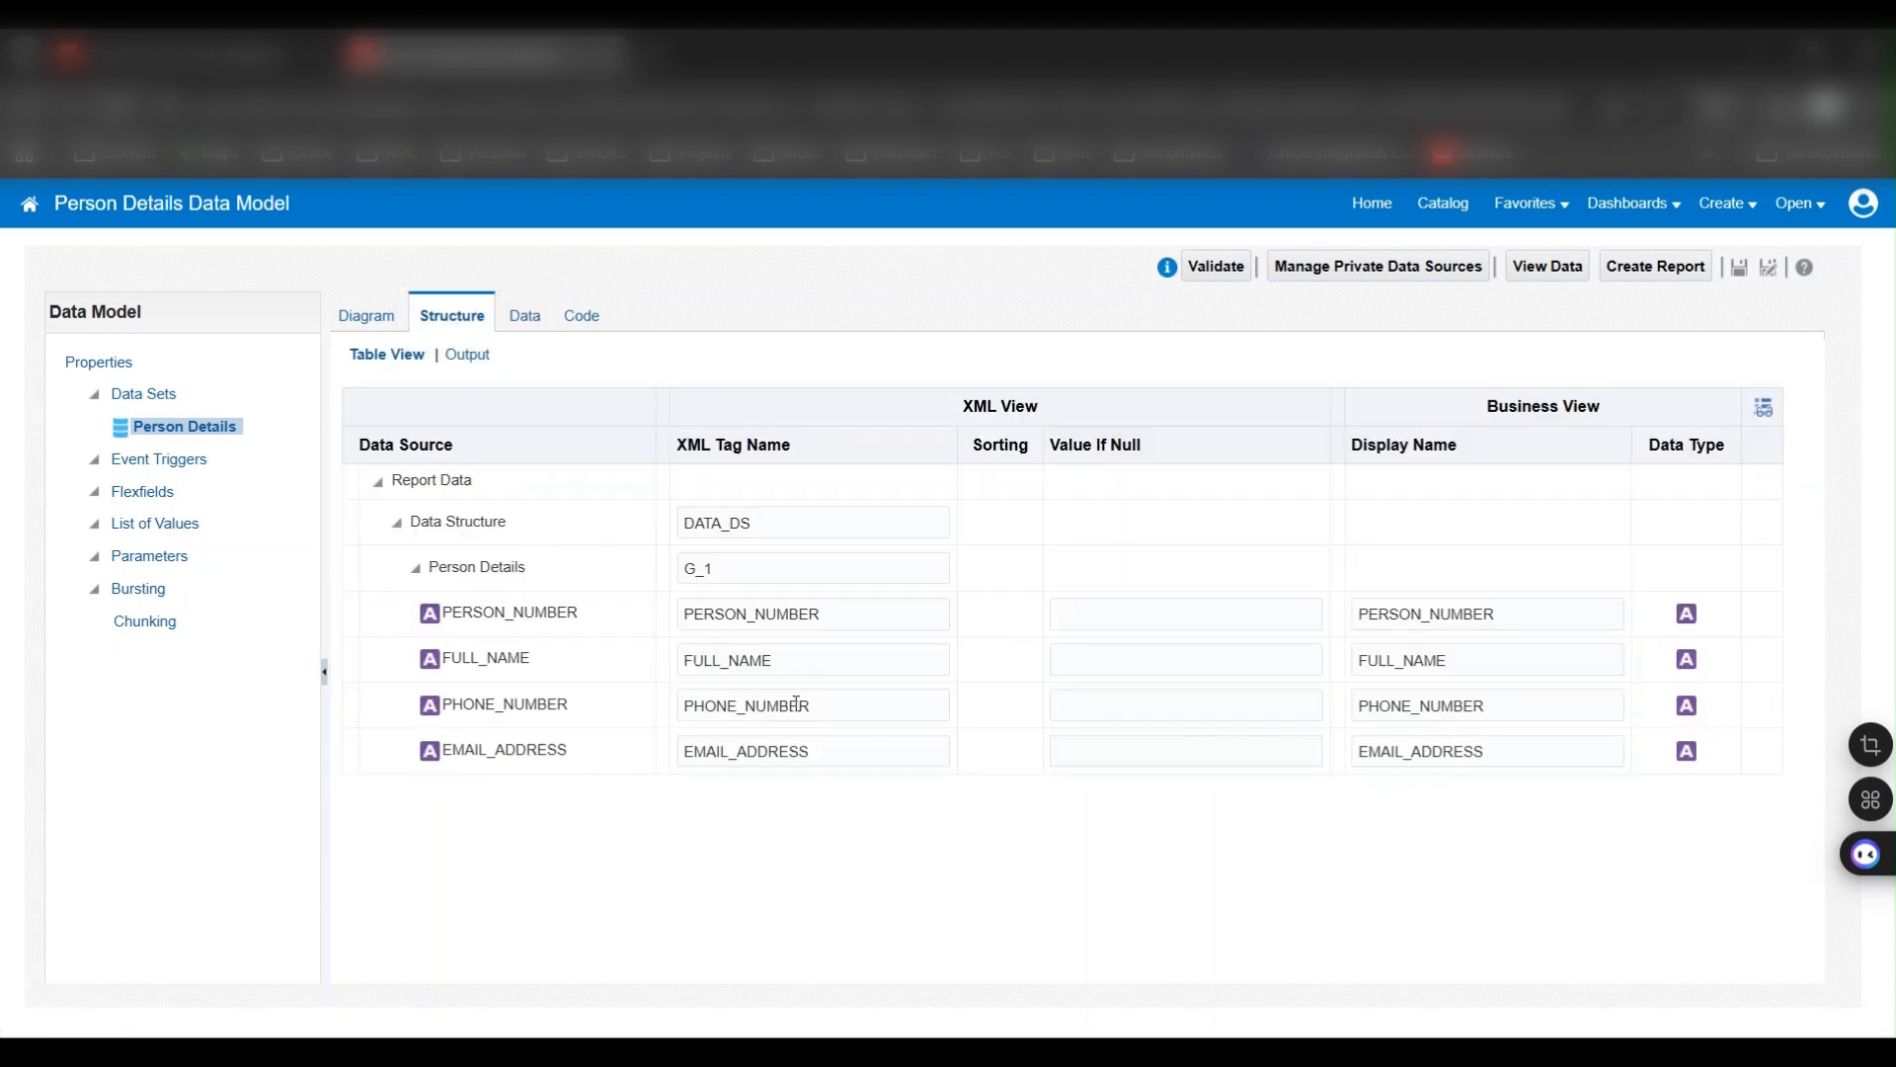
{"action": "mouse_move", "coordinate": [1167, 1053]}
{"action": "left_click", "coordinate": [1179, 948]}
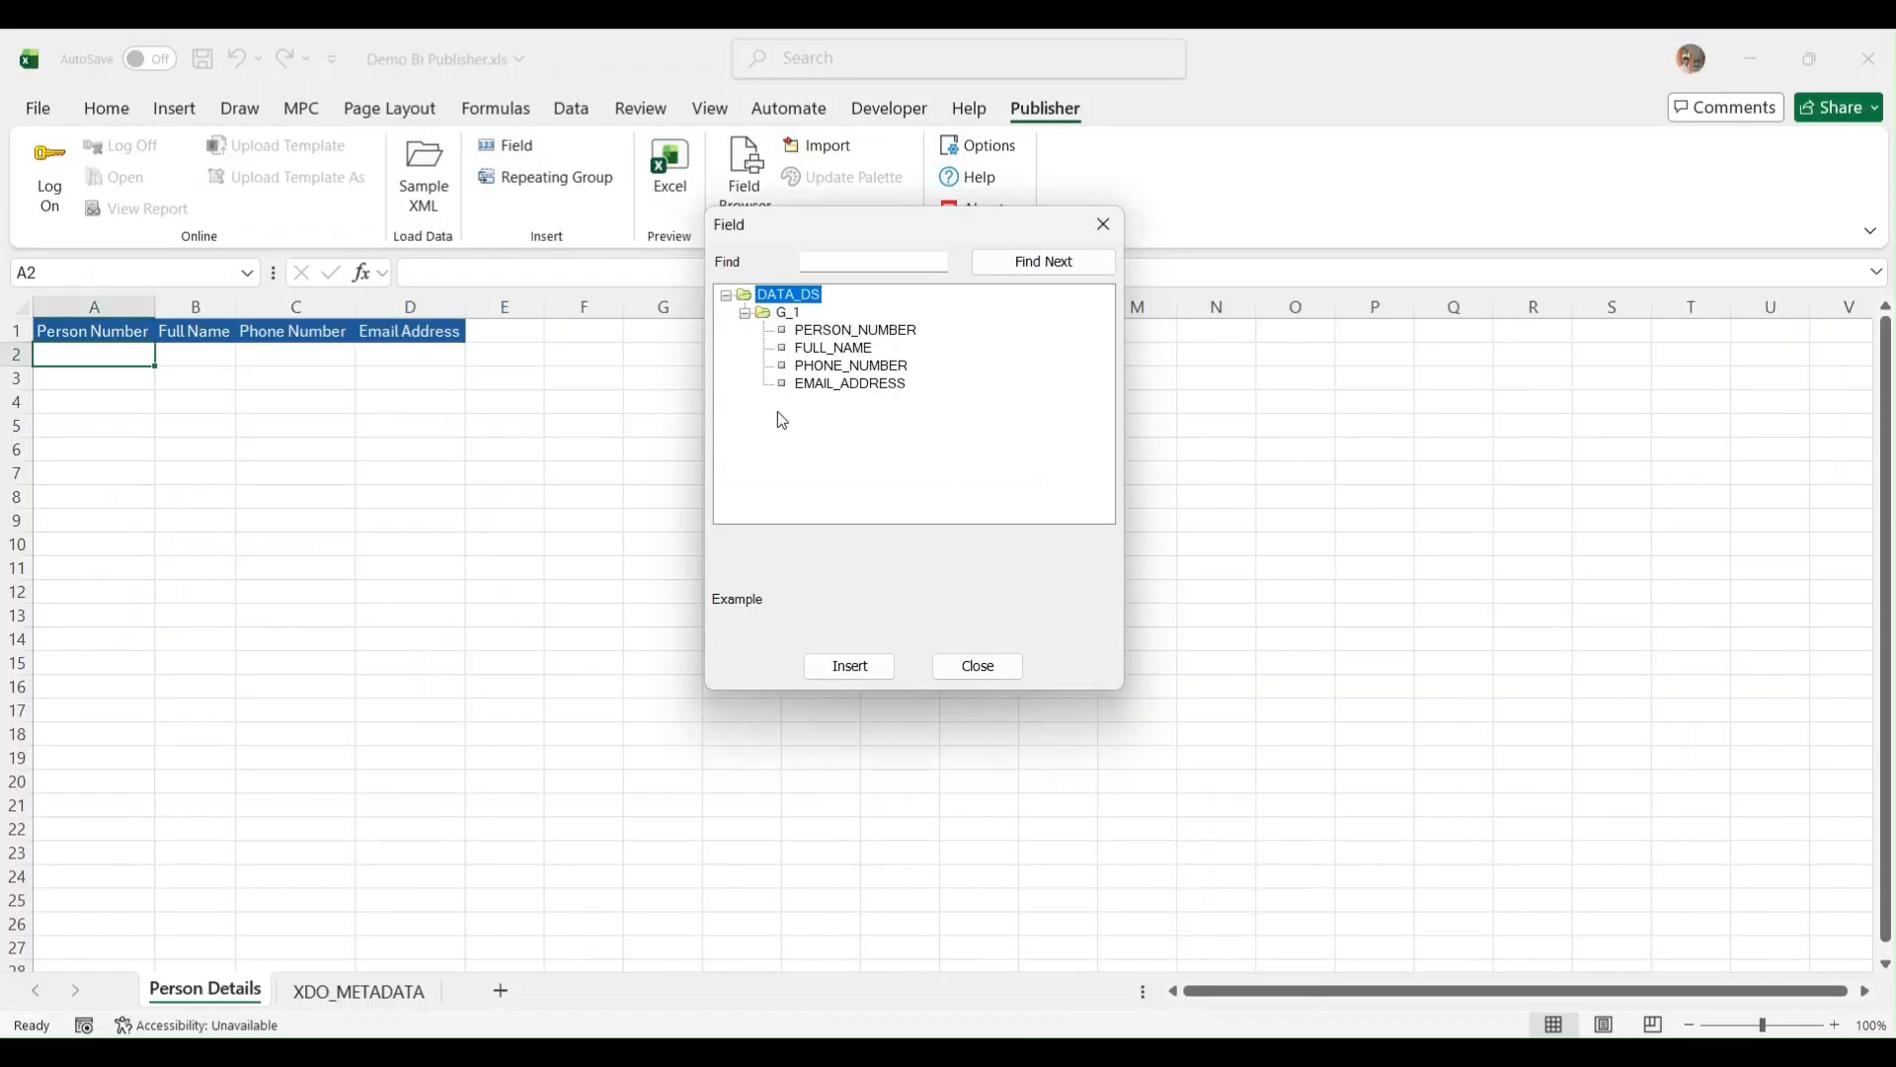
- Insert the PERSON_NUMBER field into cell A2 and check the name assigned to that cell
{"action": "left_click", "coordinate": [814, 333]}
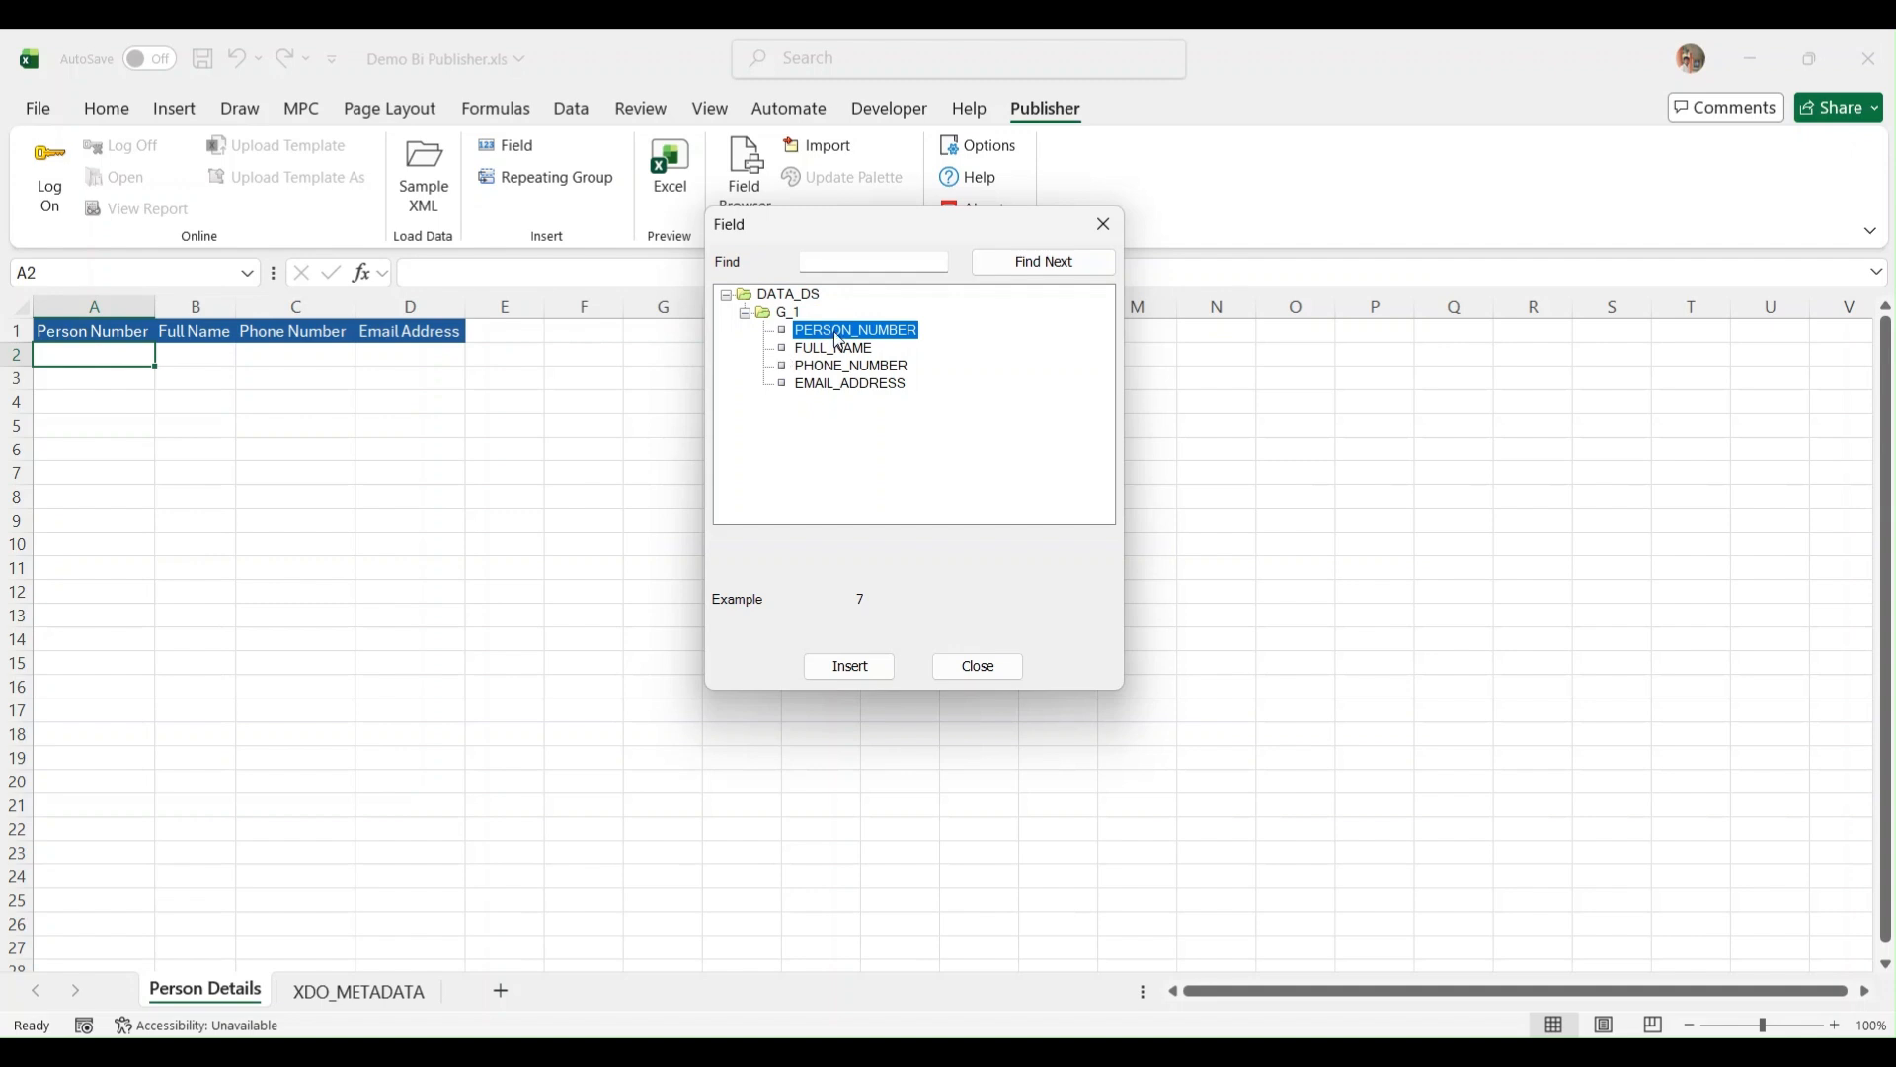
{"action": "left_click", "coordinate": [878, 678]}
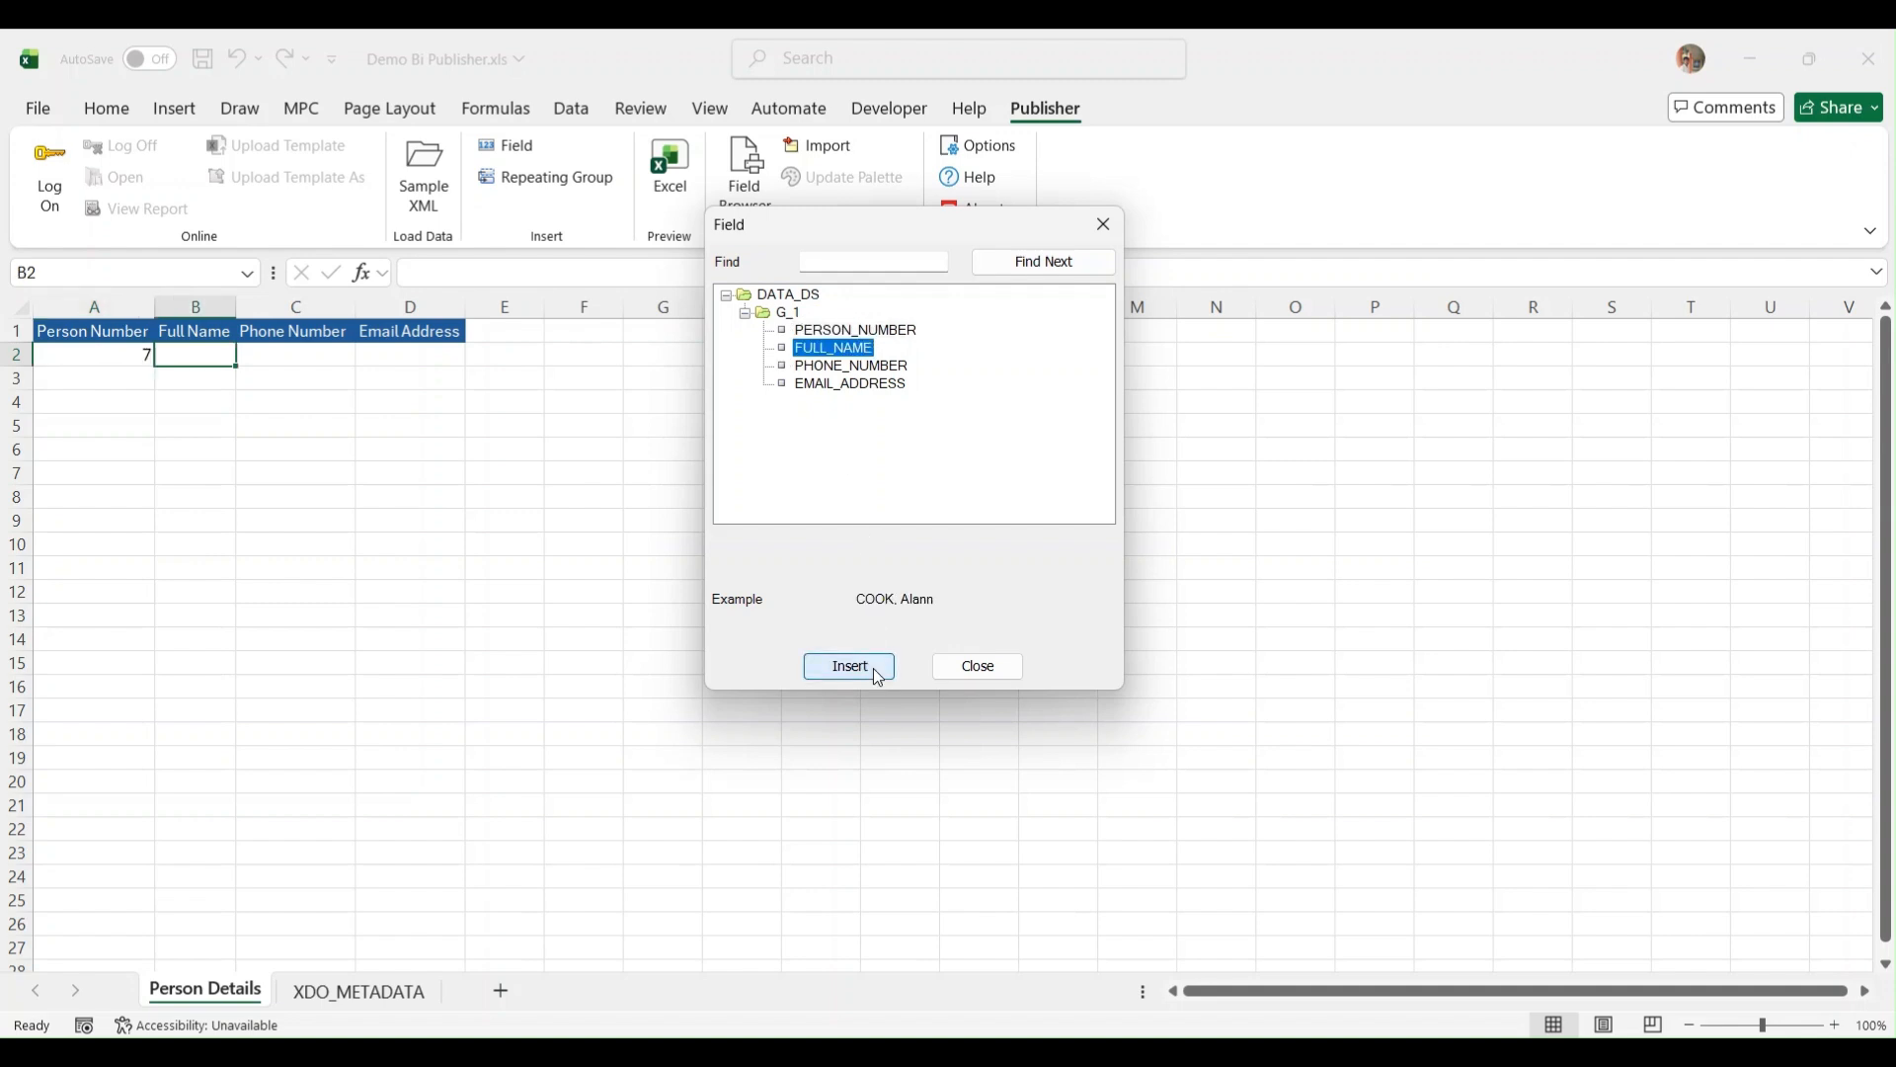
{"action": "left_click", "coordinate": [89, 354]}
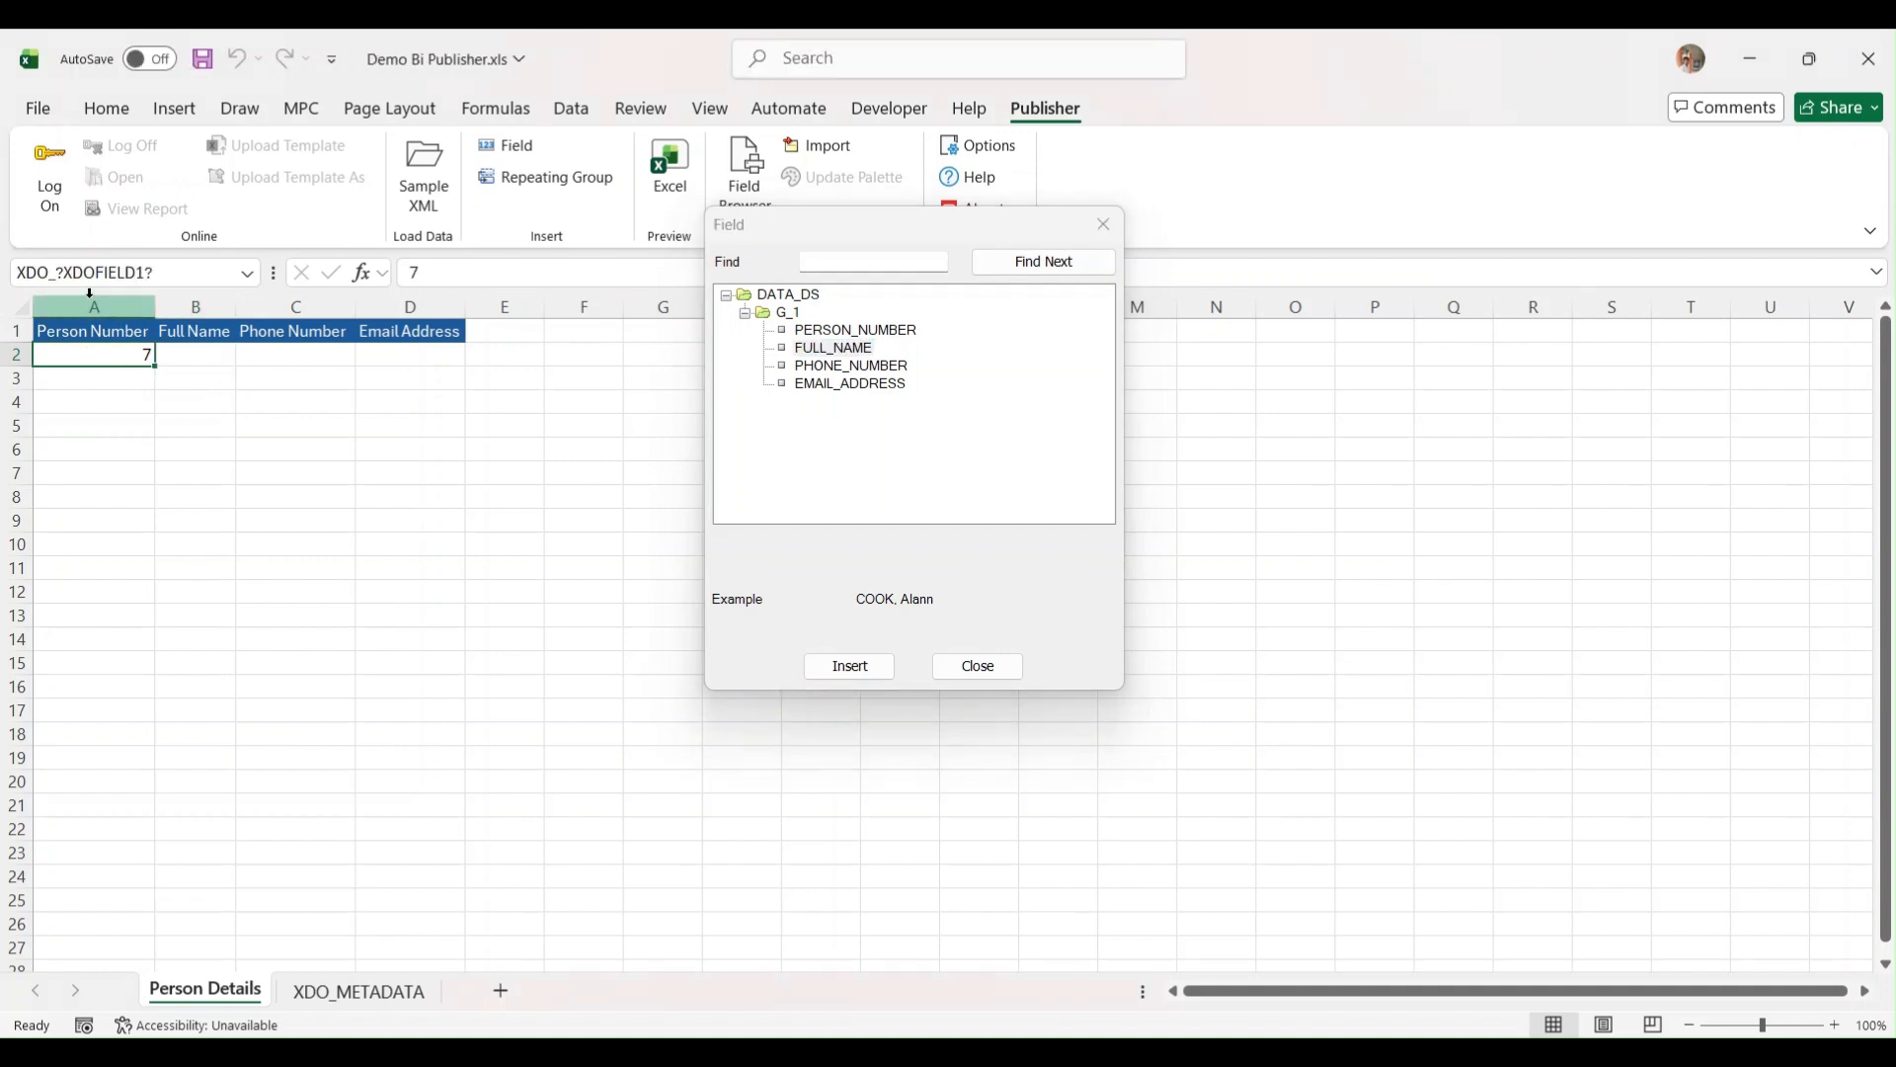
{"action": "left_click", "coordinate": [15, 270]}
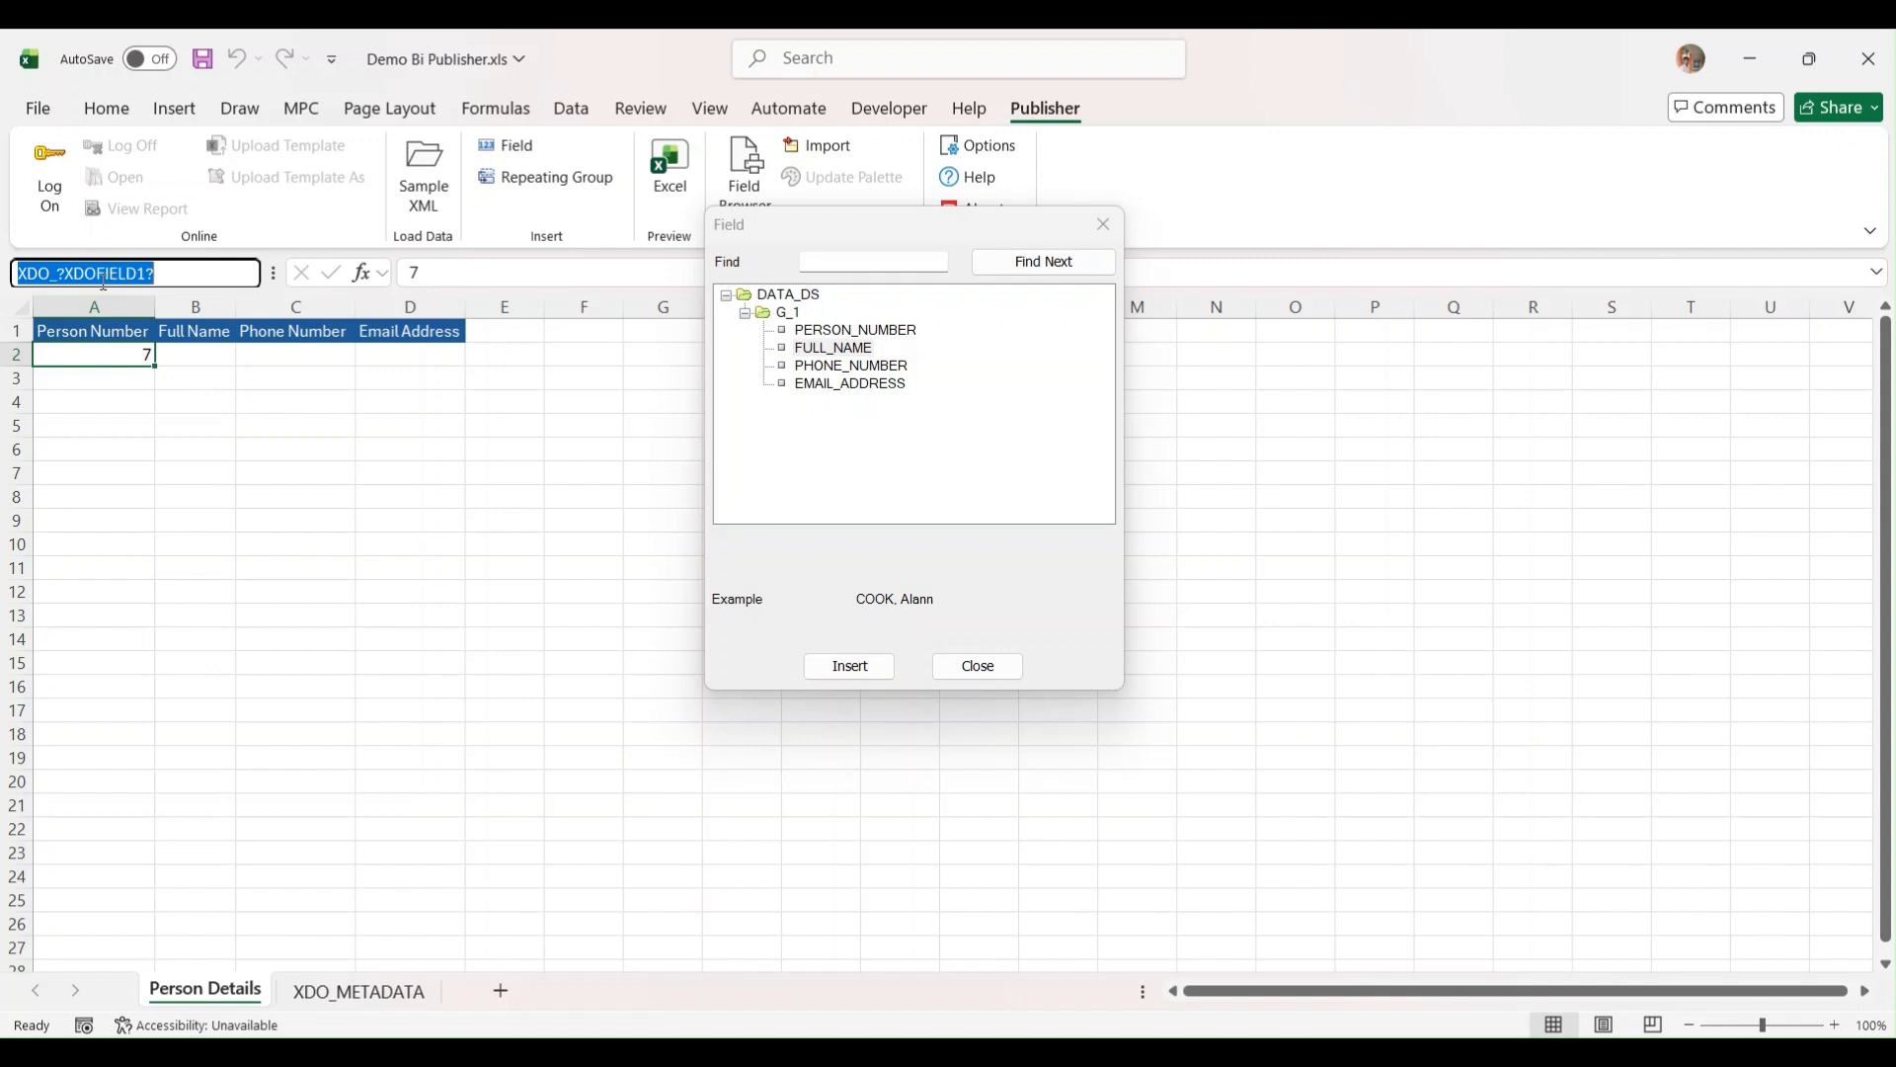
{"action": "left_click", "coordinate": [165, 275]}
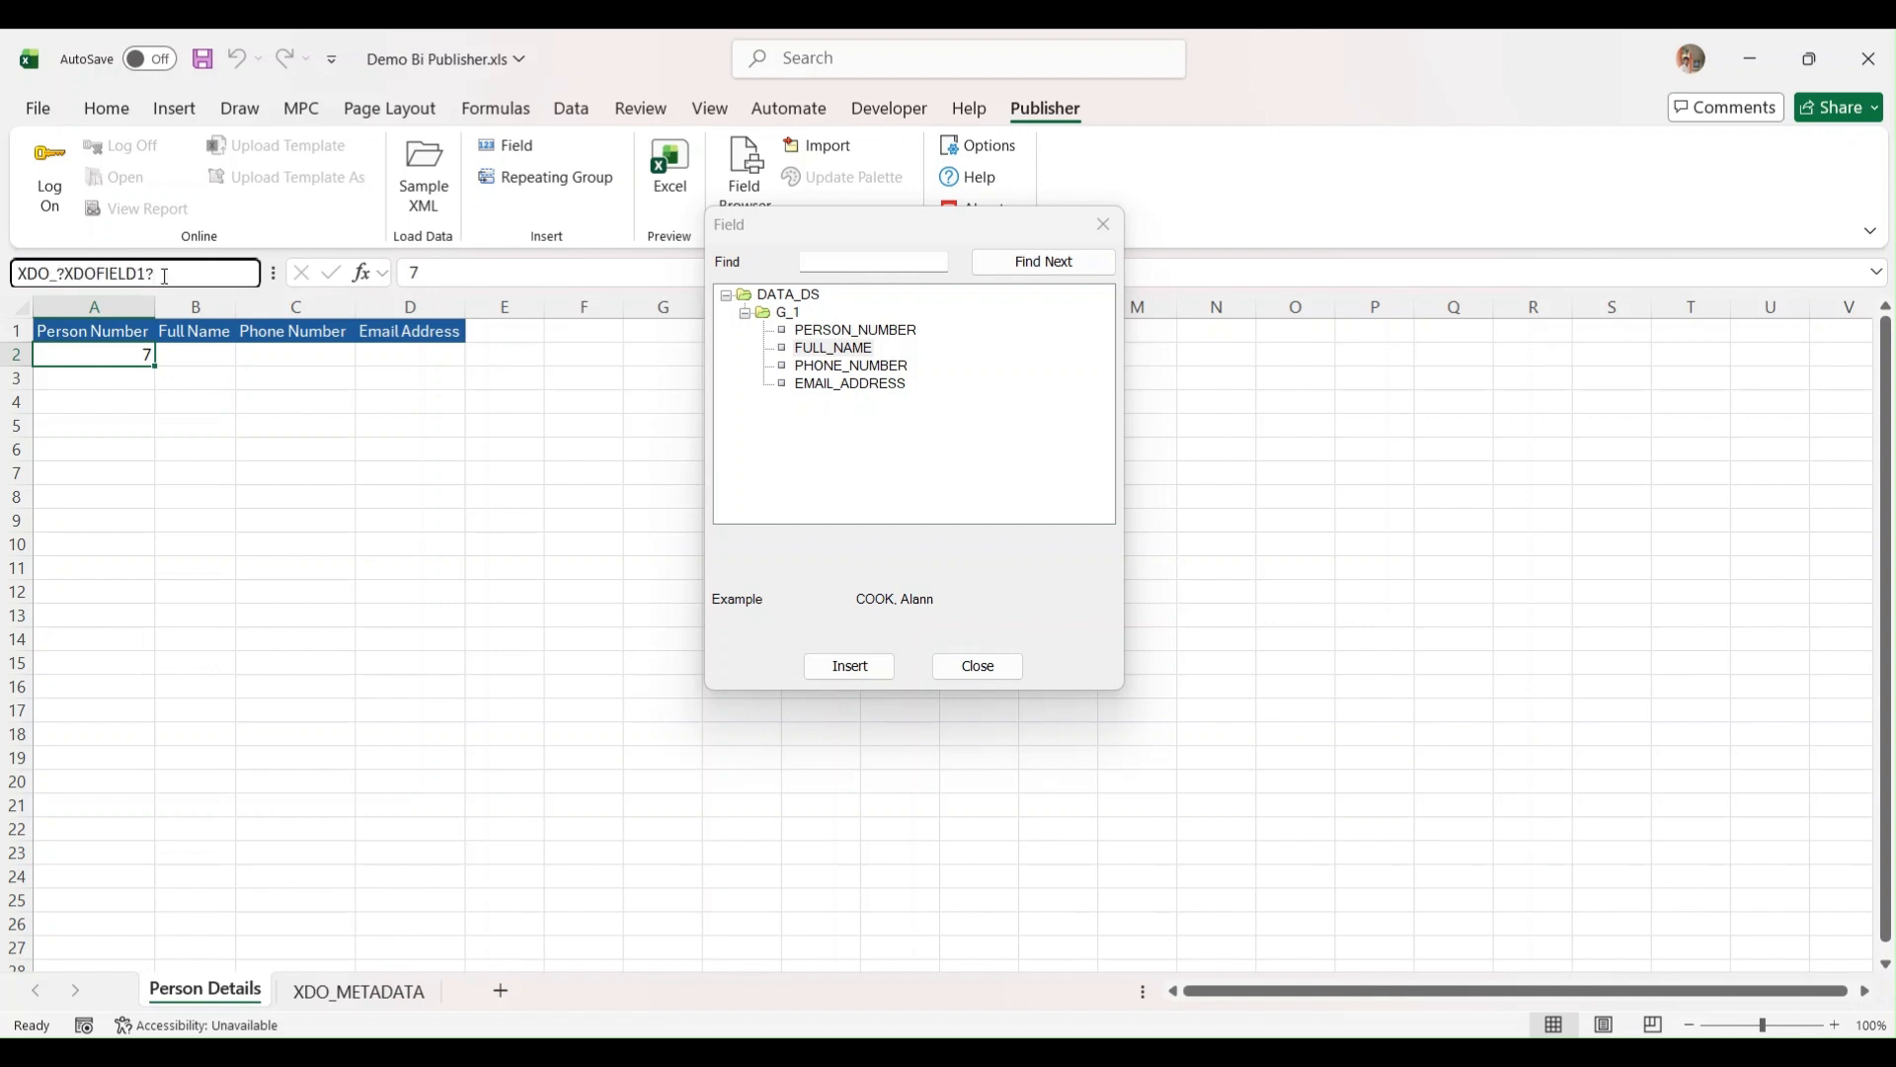
- Insert the FULL_NAME, PHONE_NUMBER and EMAIL_ADDRESS fields into cells B2 to D2 and close the field list
{"action": "left_click", "coordinate": [176, 353]}
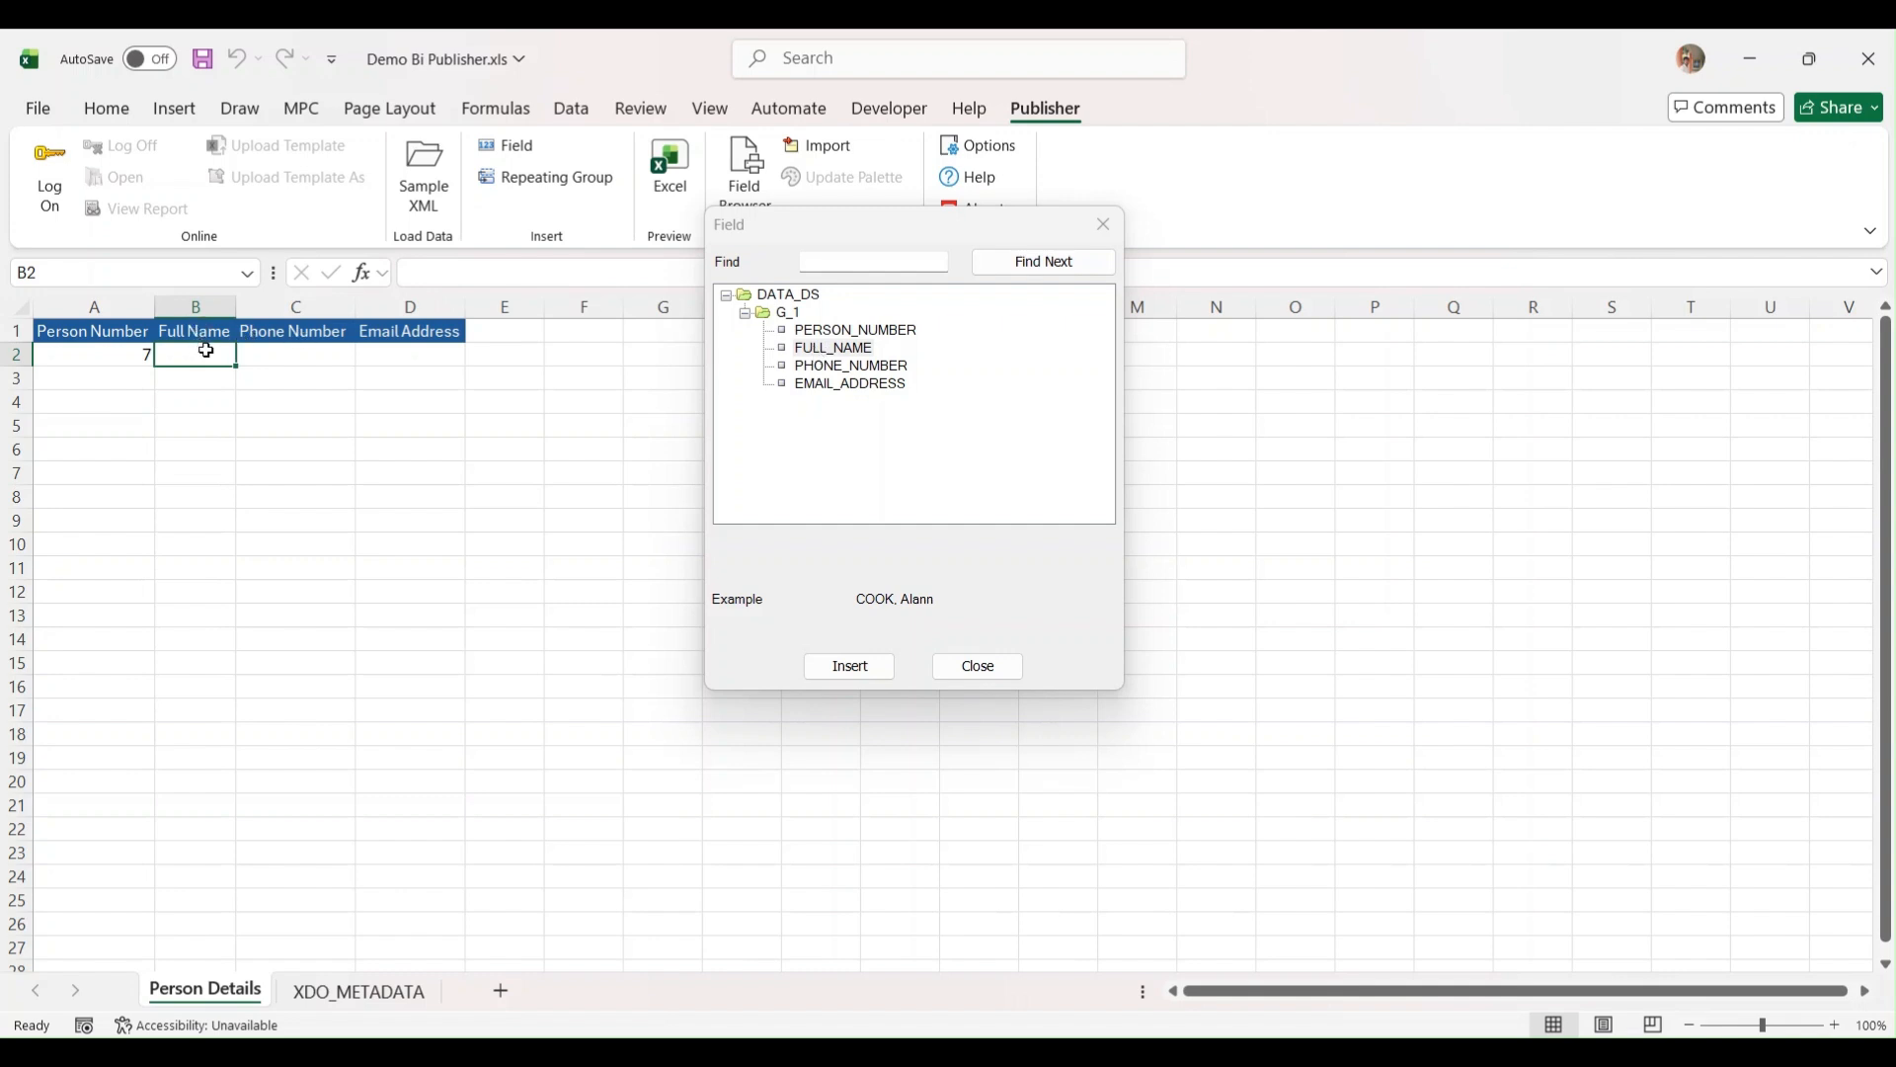
{"action": "double_click", "coordinate": [825, 358]}
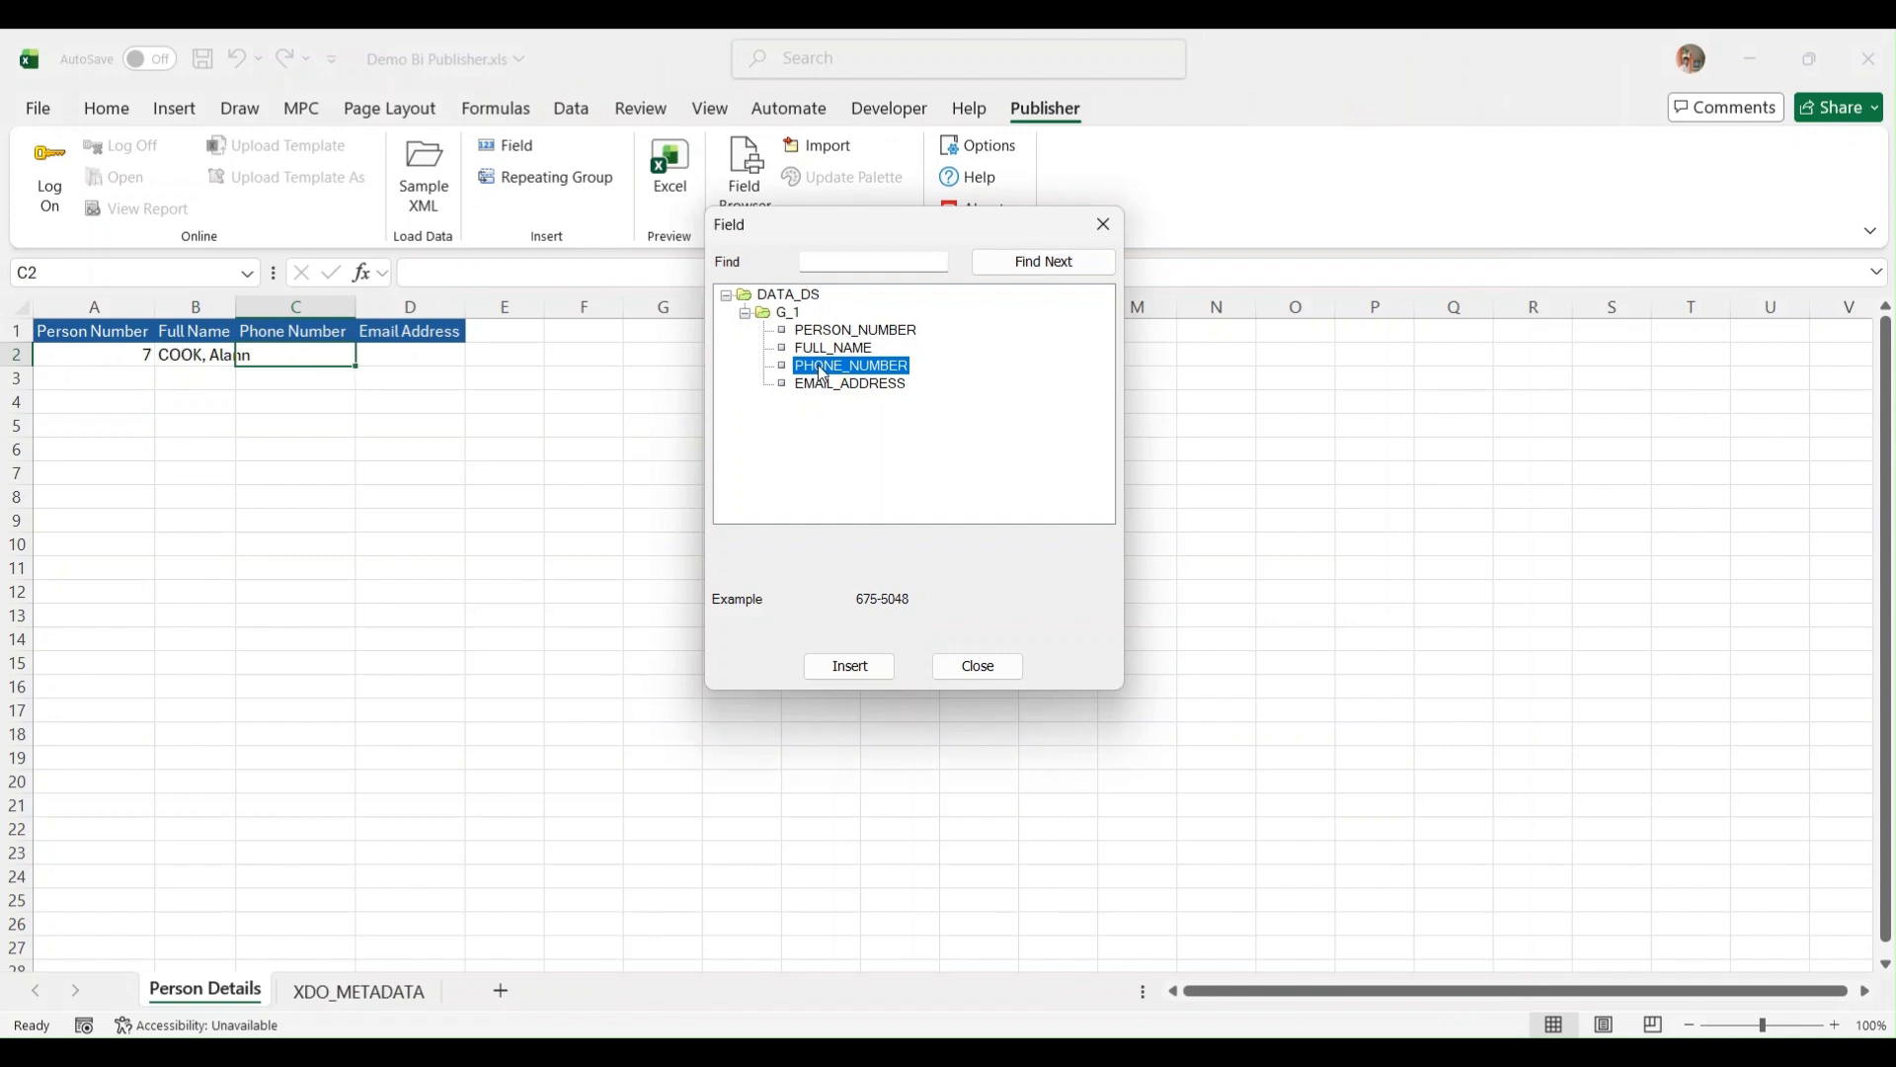
{"action": "double_click", "coordinate": [822, 372]}
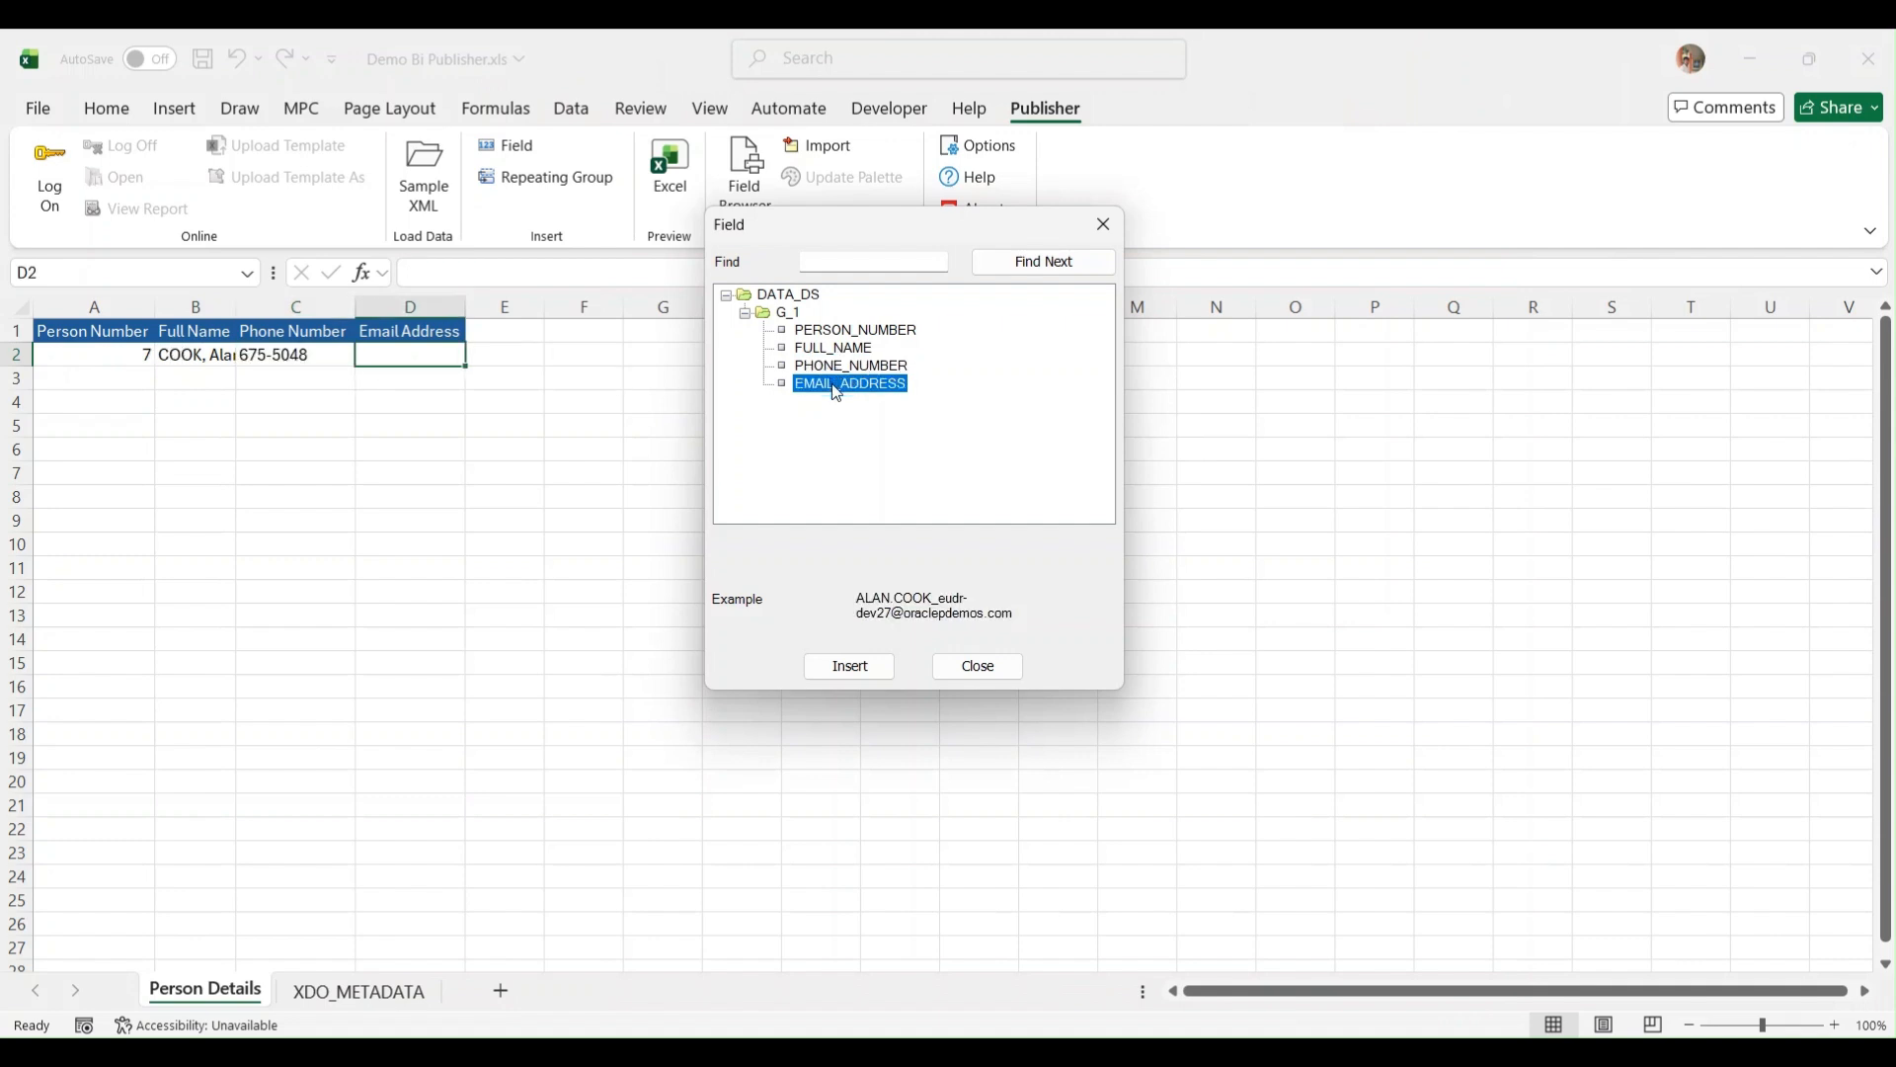
{"action": "double_click", "coordinate": [835, 387]}
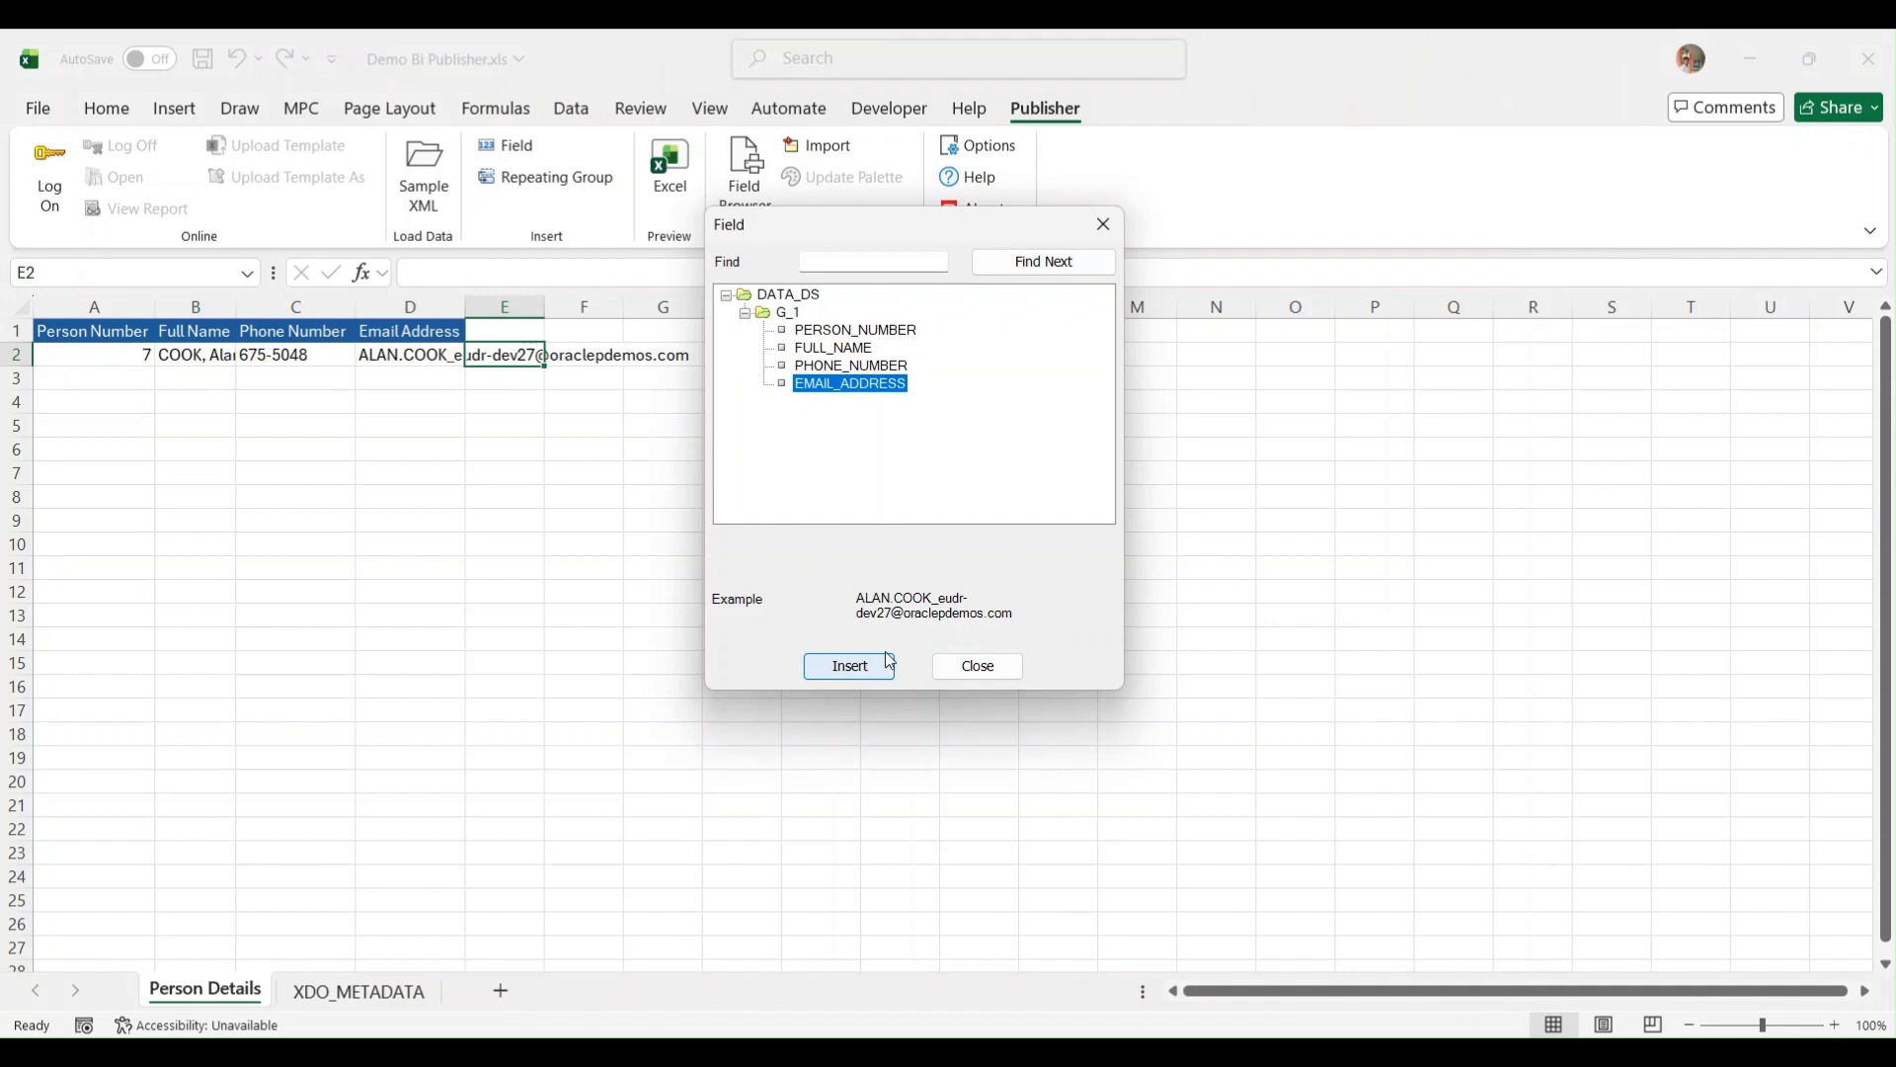
{"action": "left_click", "coordinate": [976, 666]}
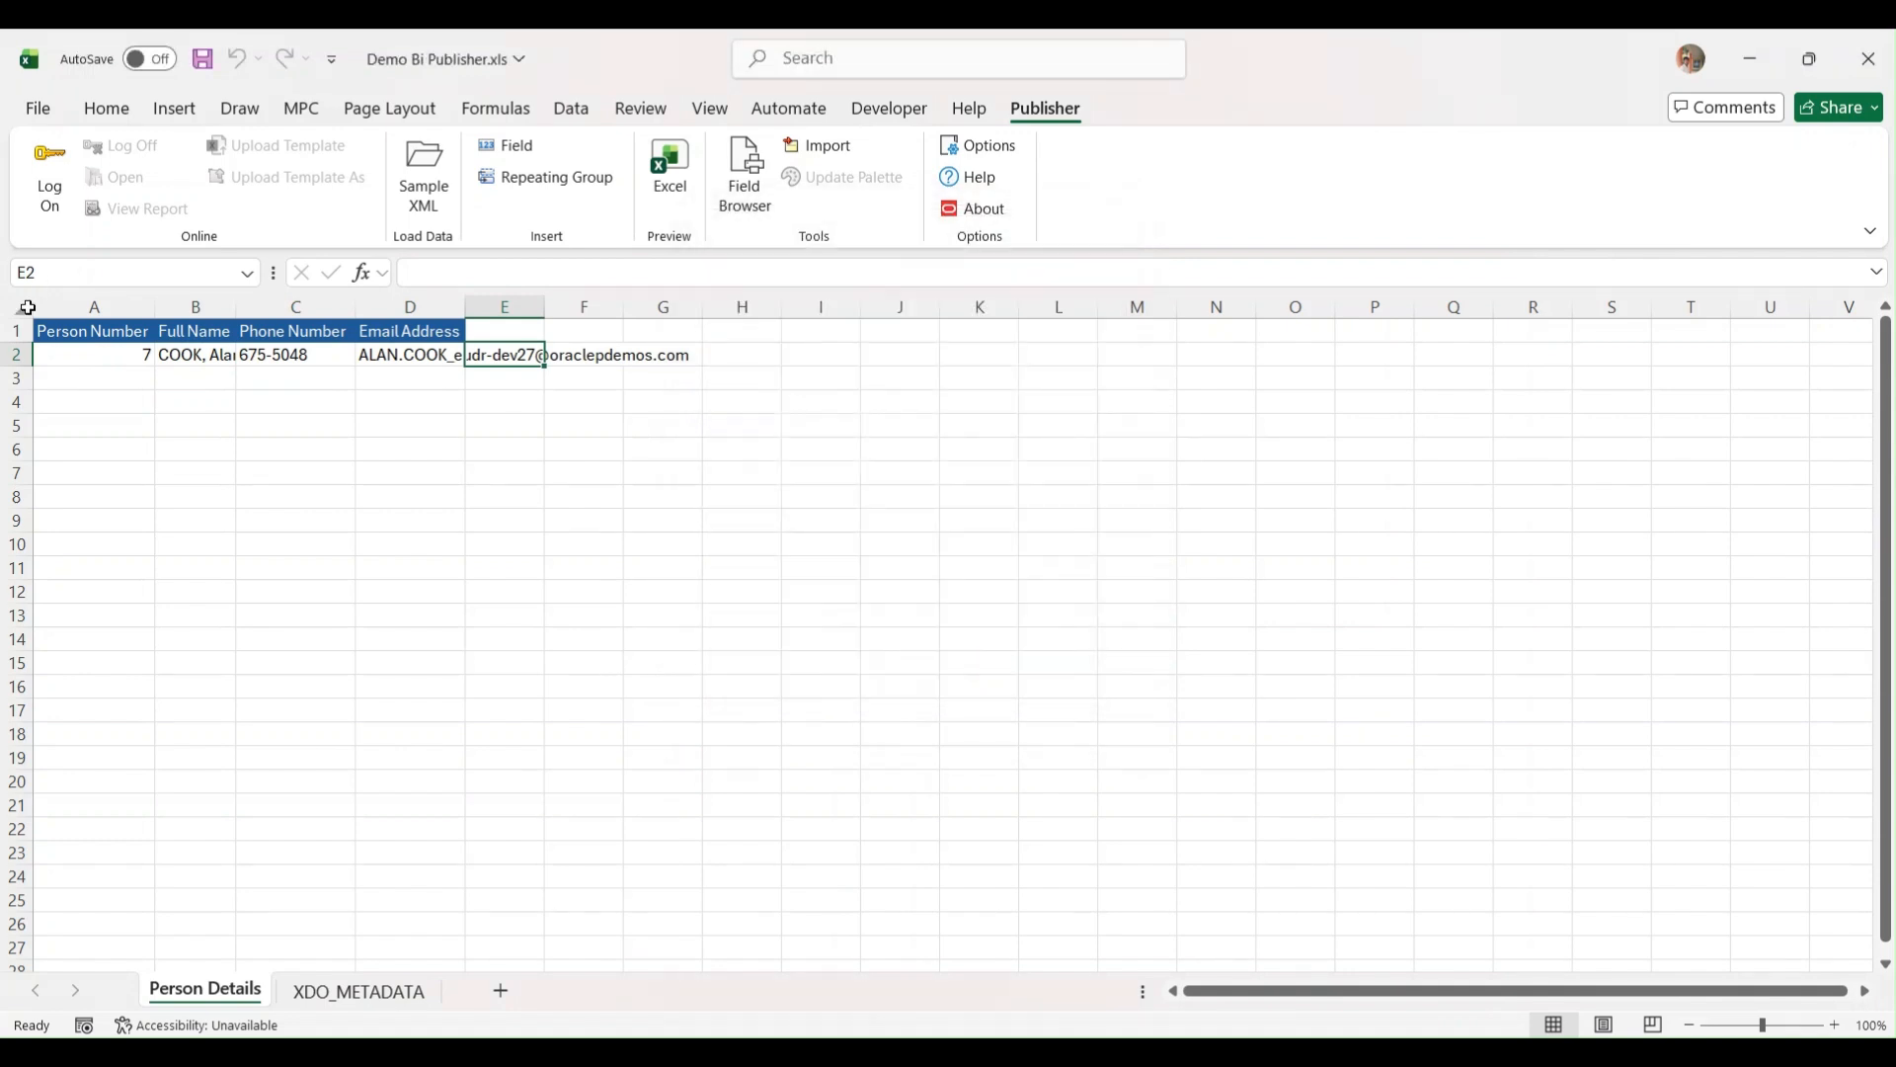
- Autofit all column widths of the Person Details sheet to the inserted field data
{"action": "left_click", "coordinate": [28, 307]}
{"action": "double_click", "coordinate": [155, 307]}
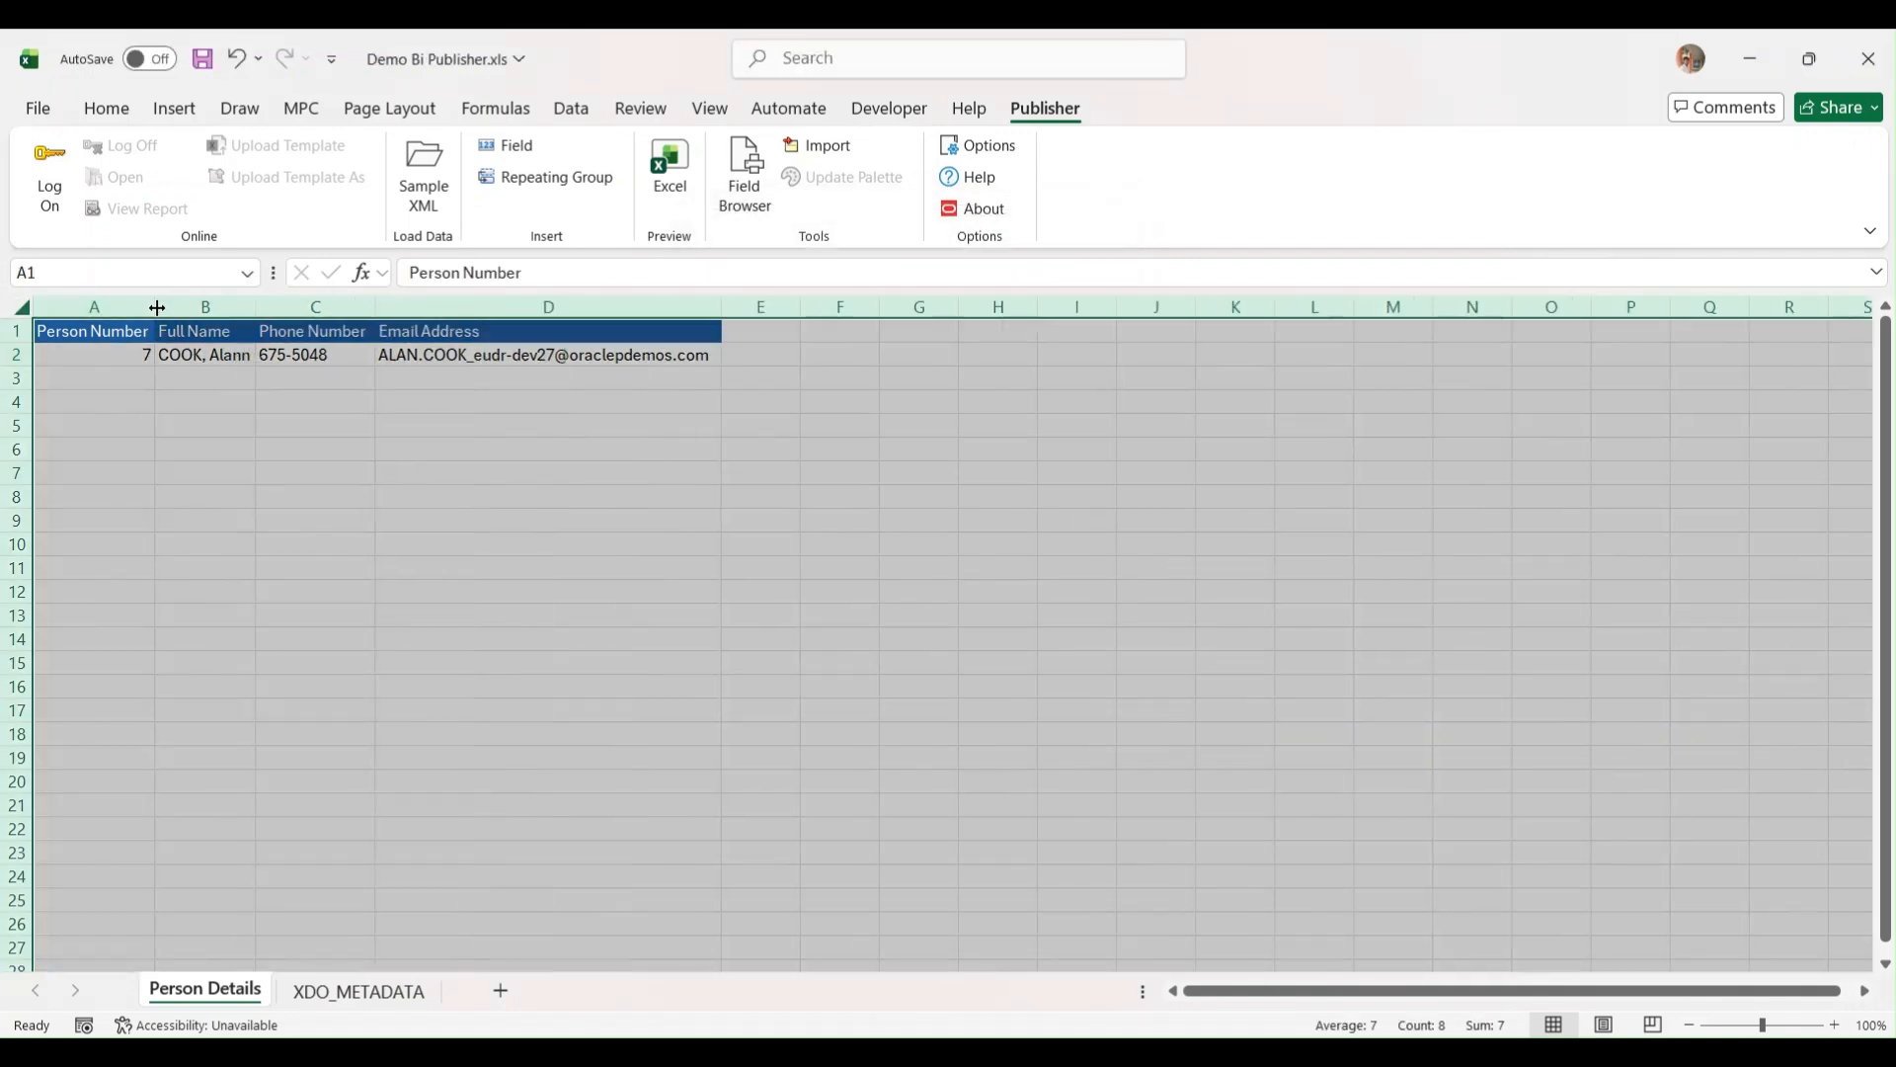
{"action": "left_click", "coordinate": [280, 362]}
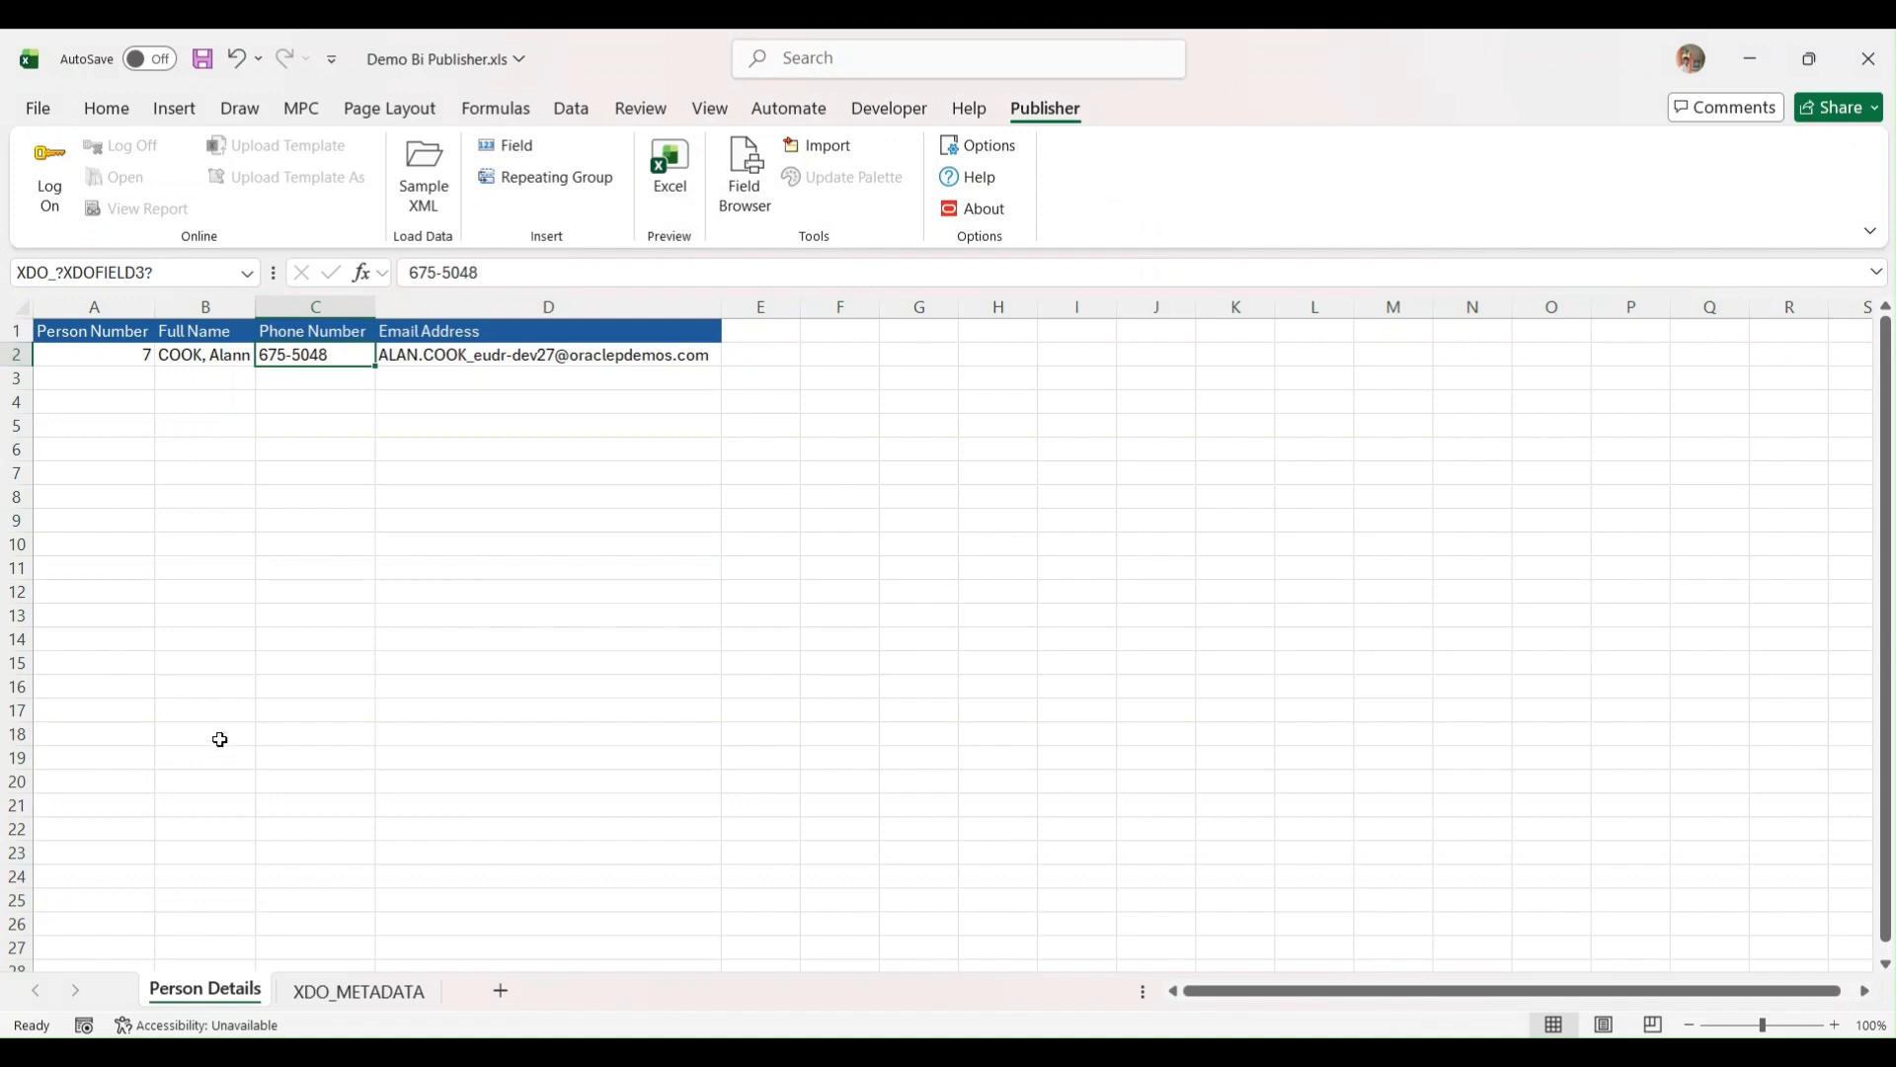
- Examine how the field names under Data Constraints on the XDO_METADATA sheet map to the XML tags of the four fields
{"action": "left_click", "coordinate": [359, 991]}
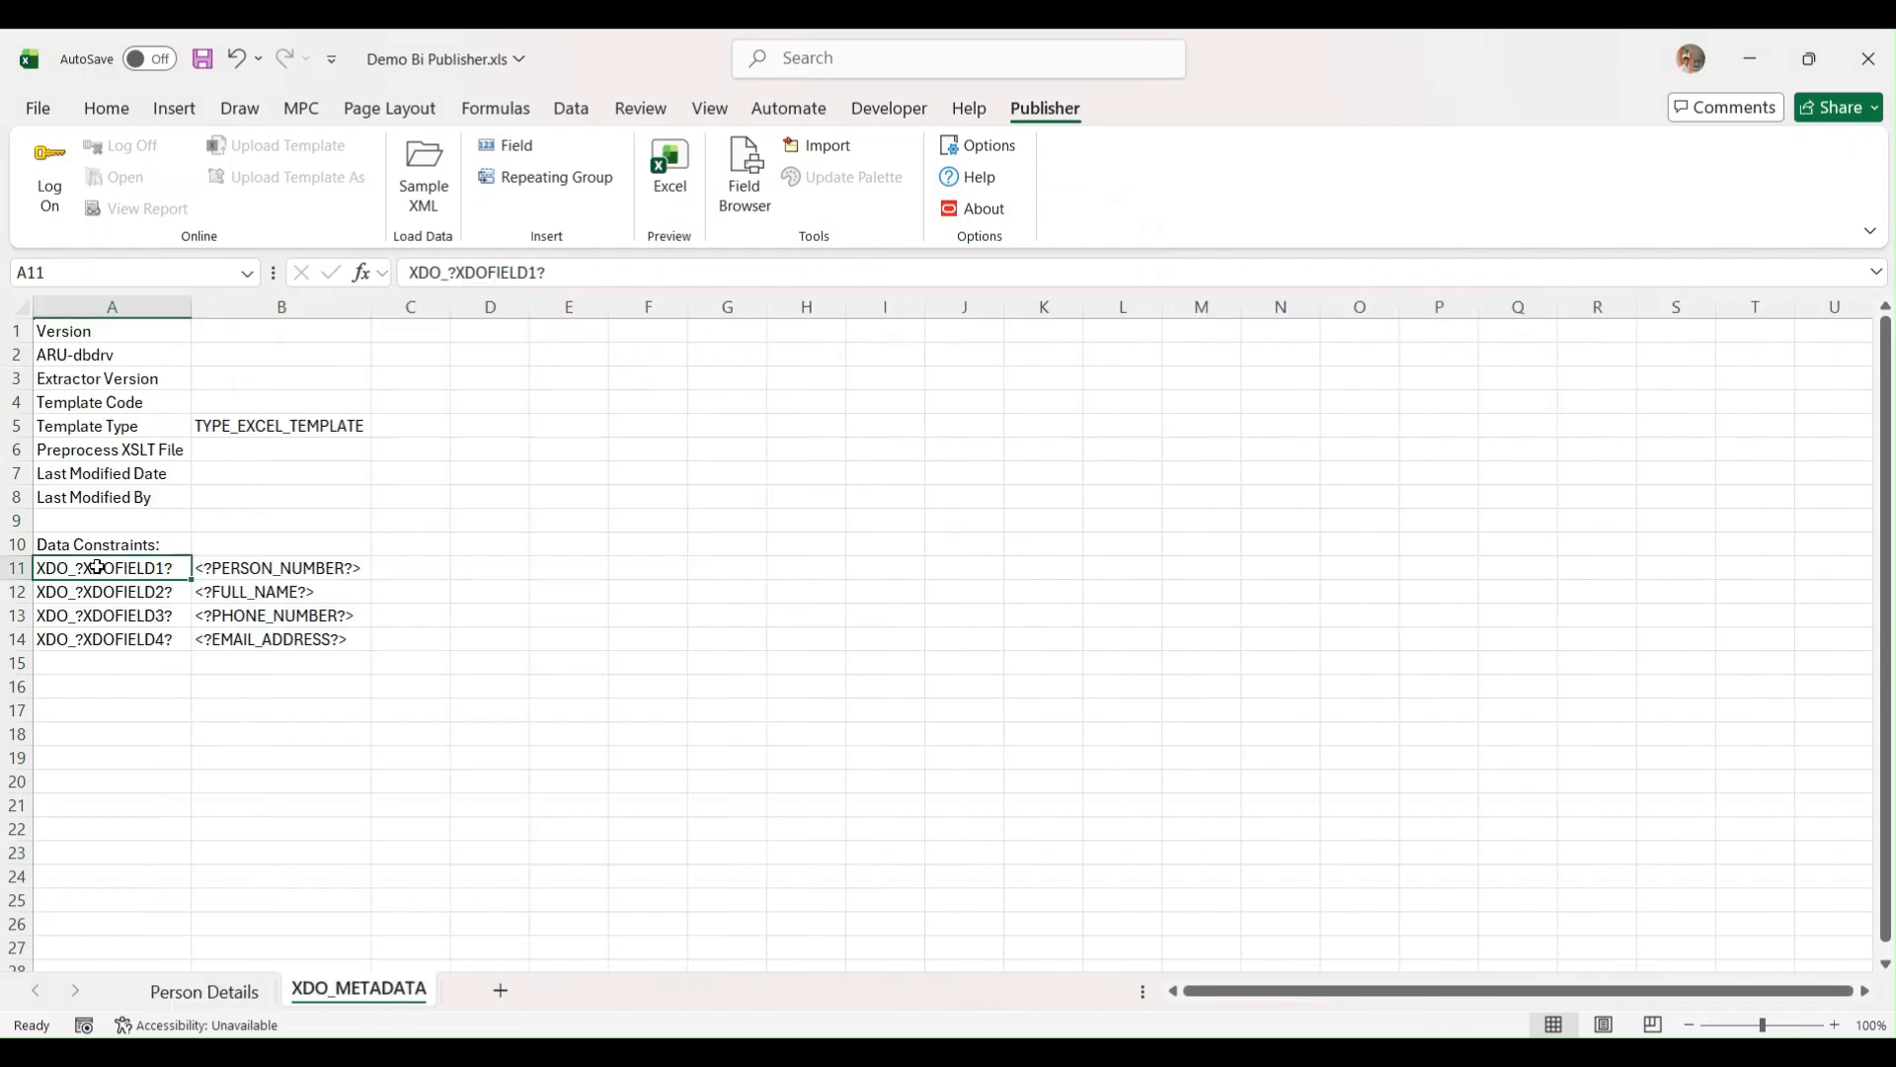
{"action": "left_click", "coordinate": [256, 575]}
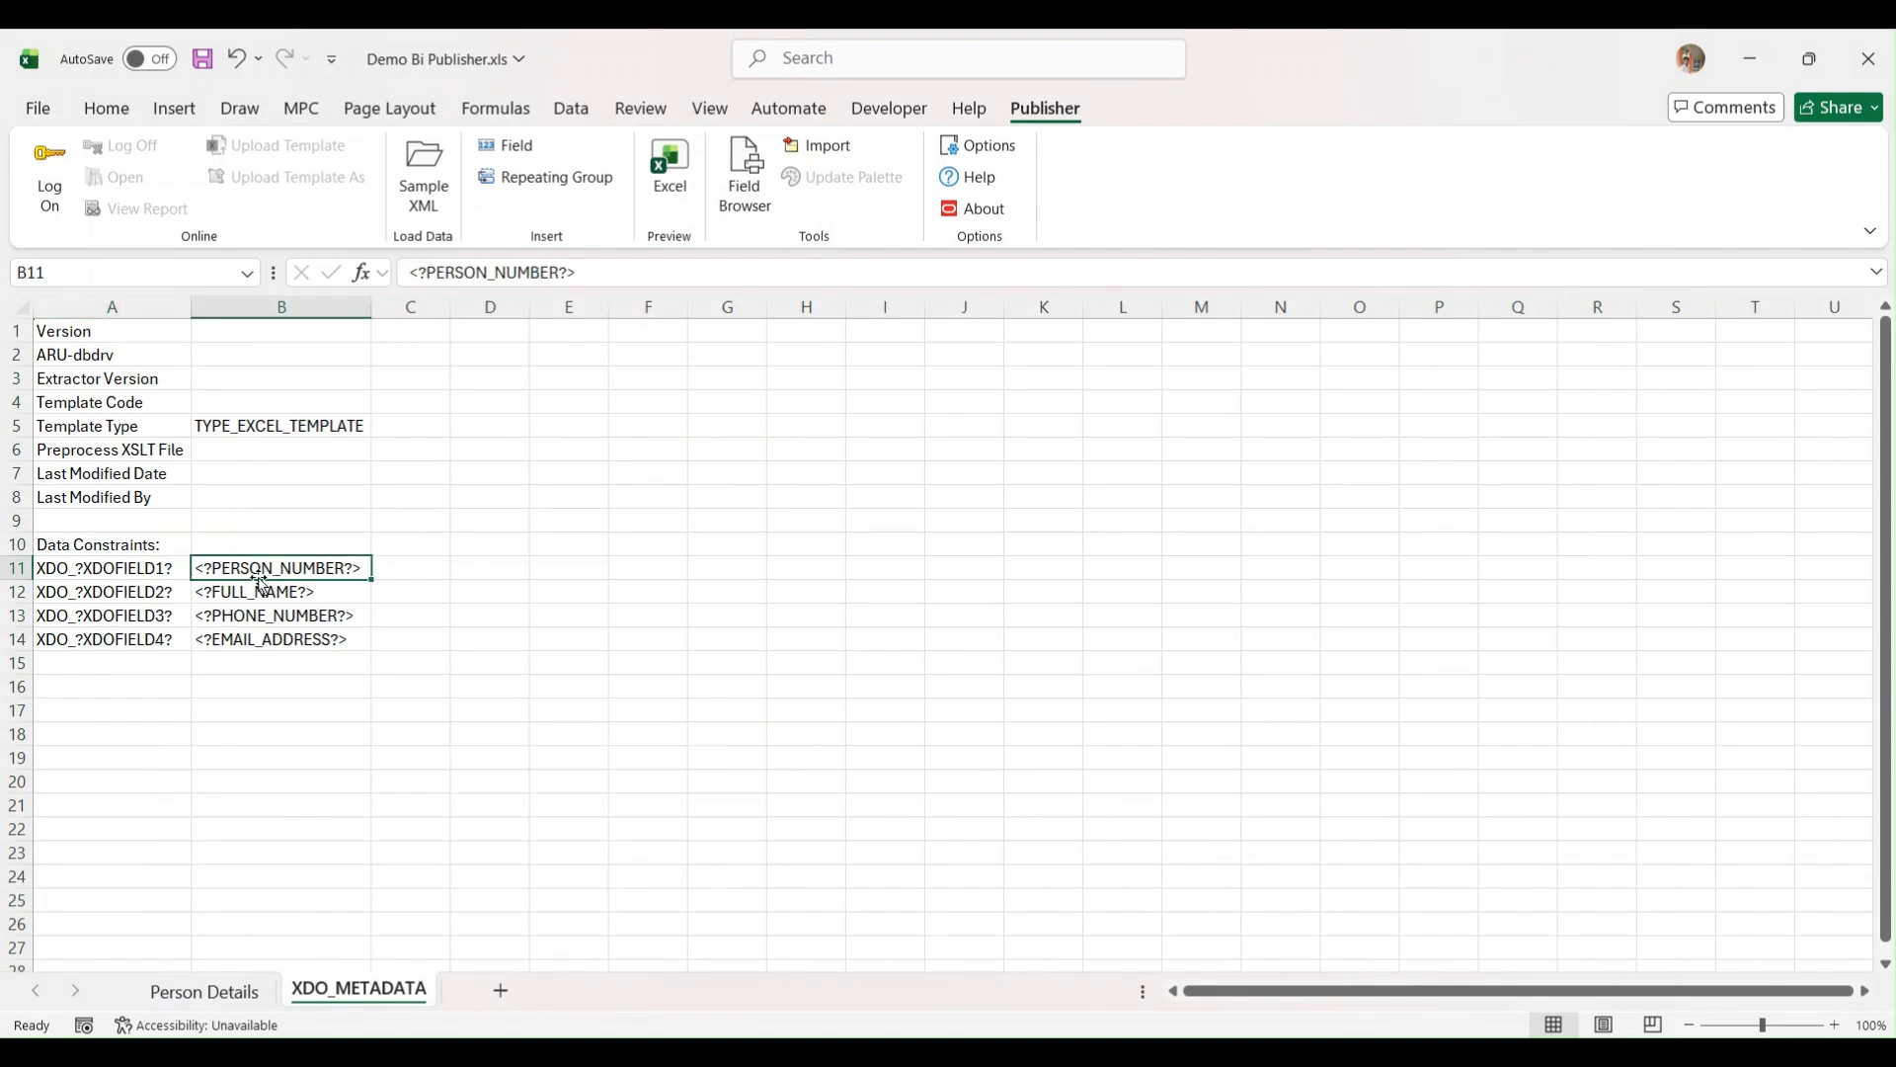
{"action": "left_click", "coordinate": [148, 594]}
{"action": "left_click", "coordinate": [239, 590]}
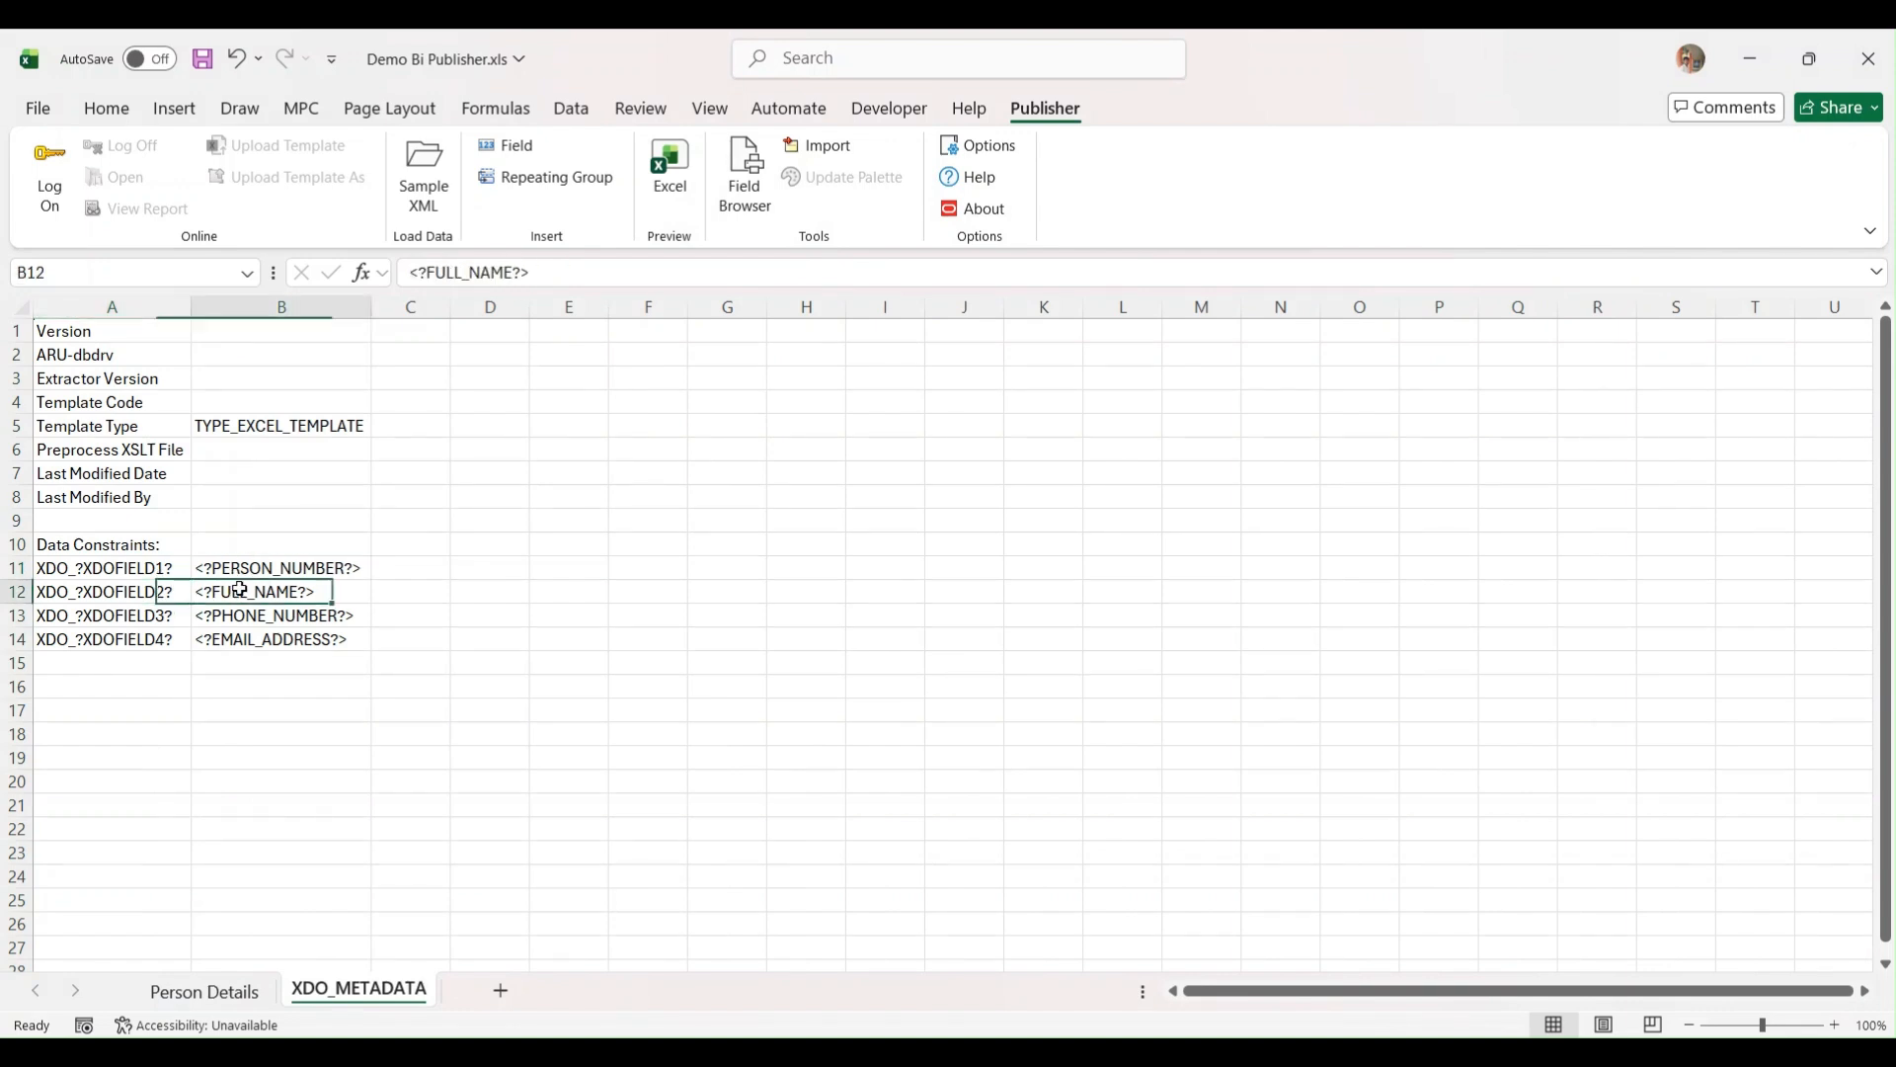
{"action": "left_click", "coordinate": [148, 616]}
{"action": "left_click", "coordinate": [243, 617]}
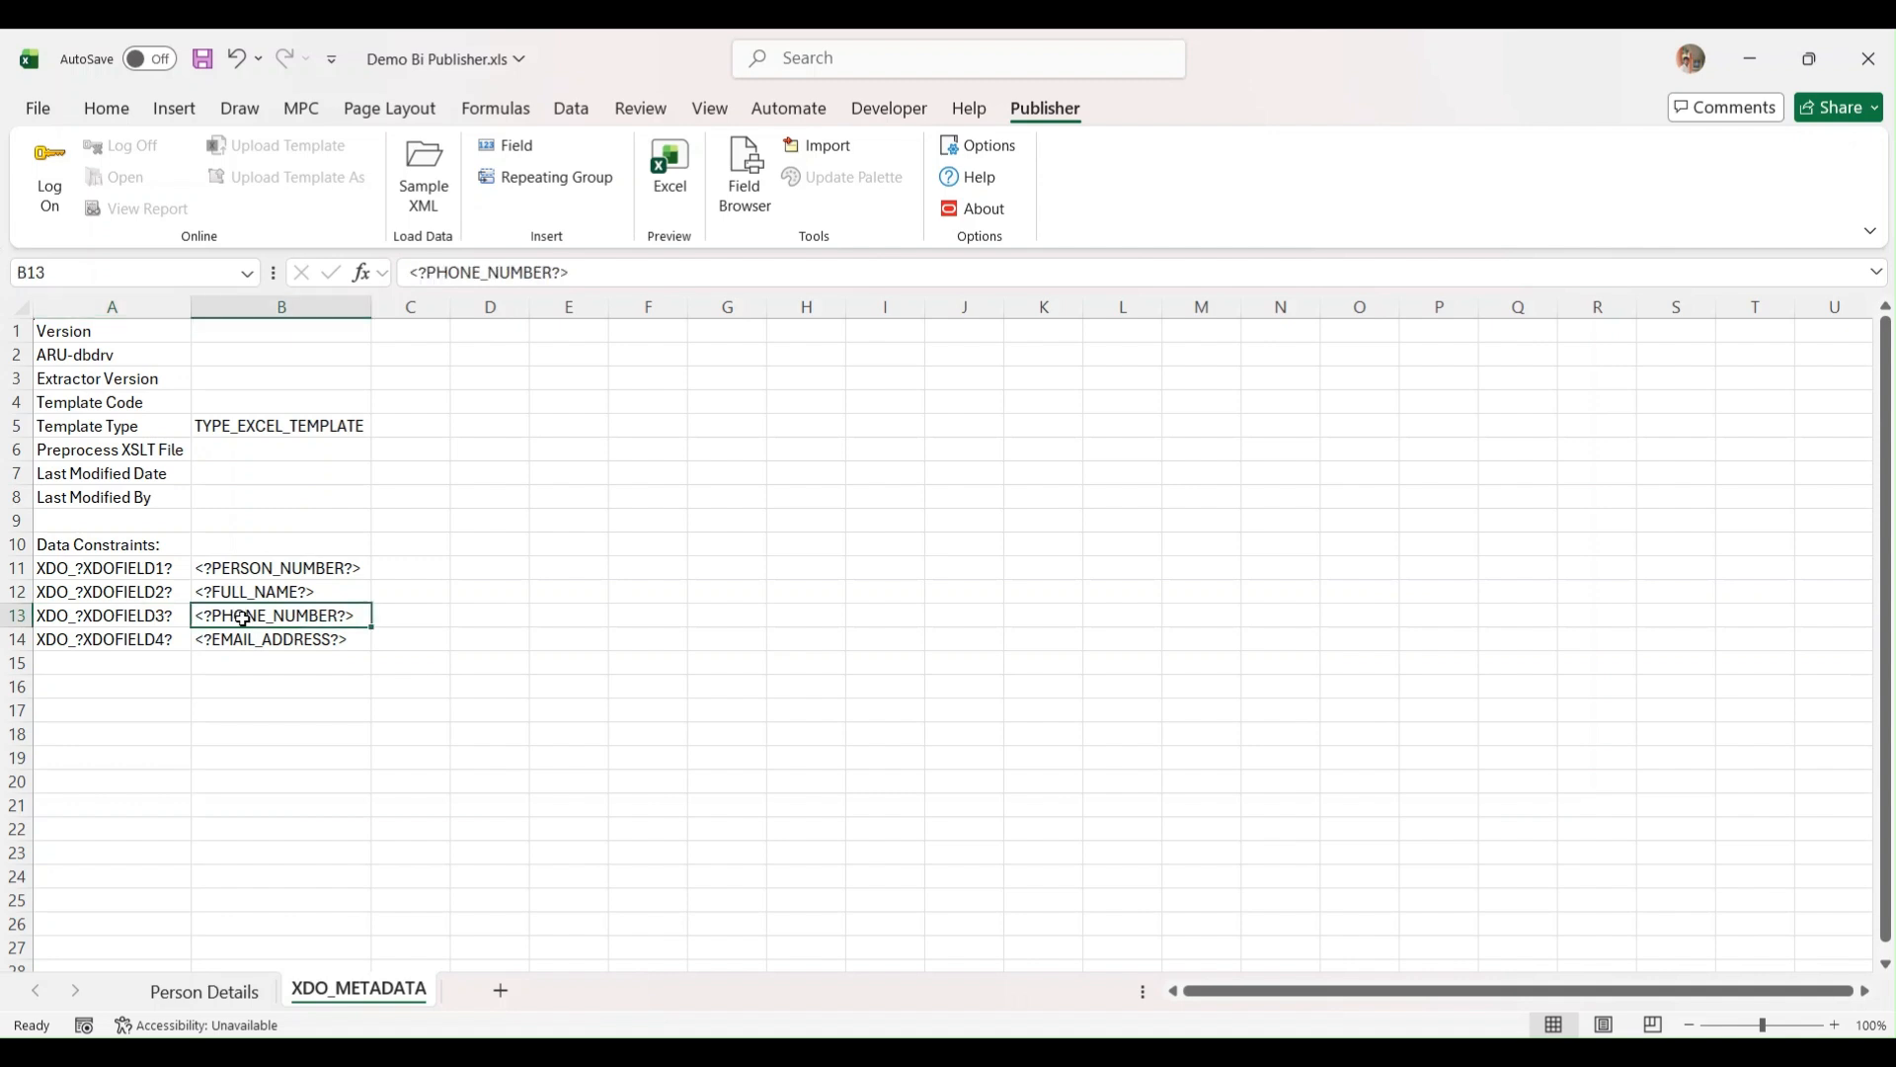
{"action": "left_click", "coordinate": [69, 649]}
{"action": "left_click", "coordinate": [229, 642]}
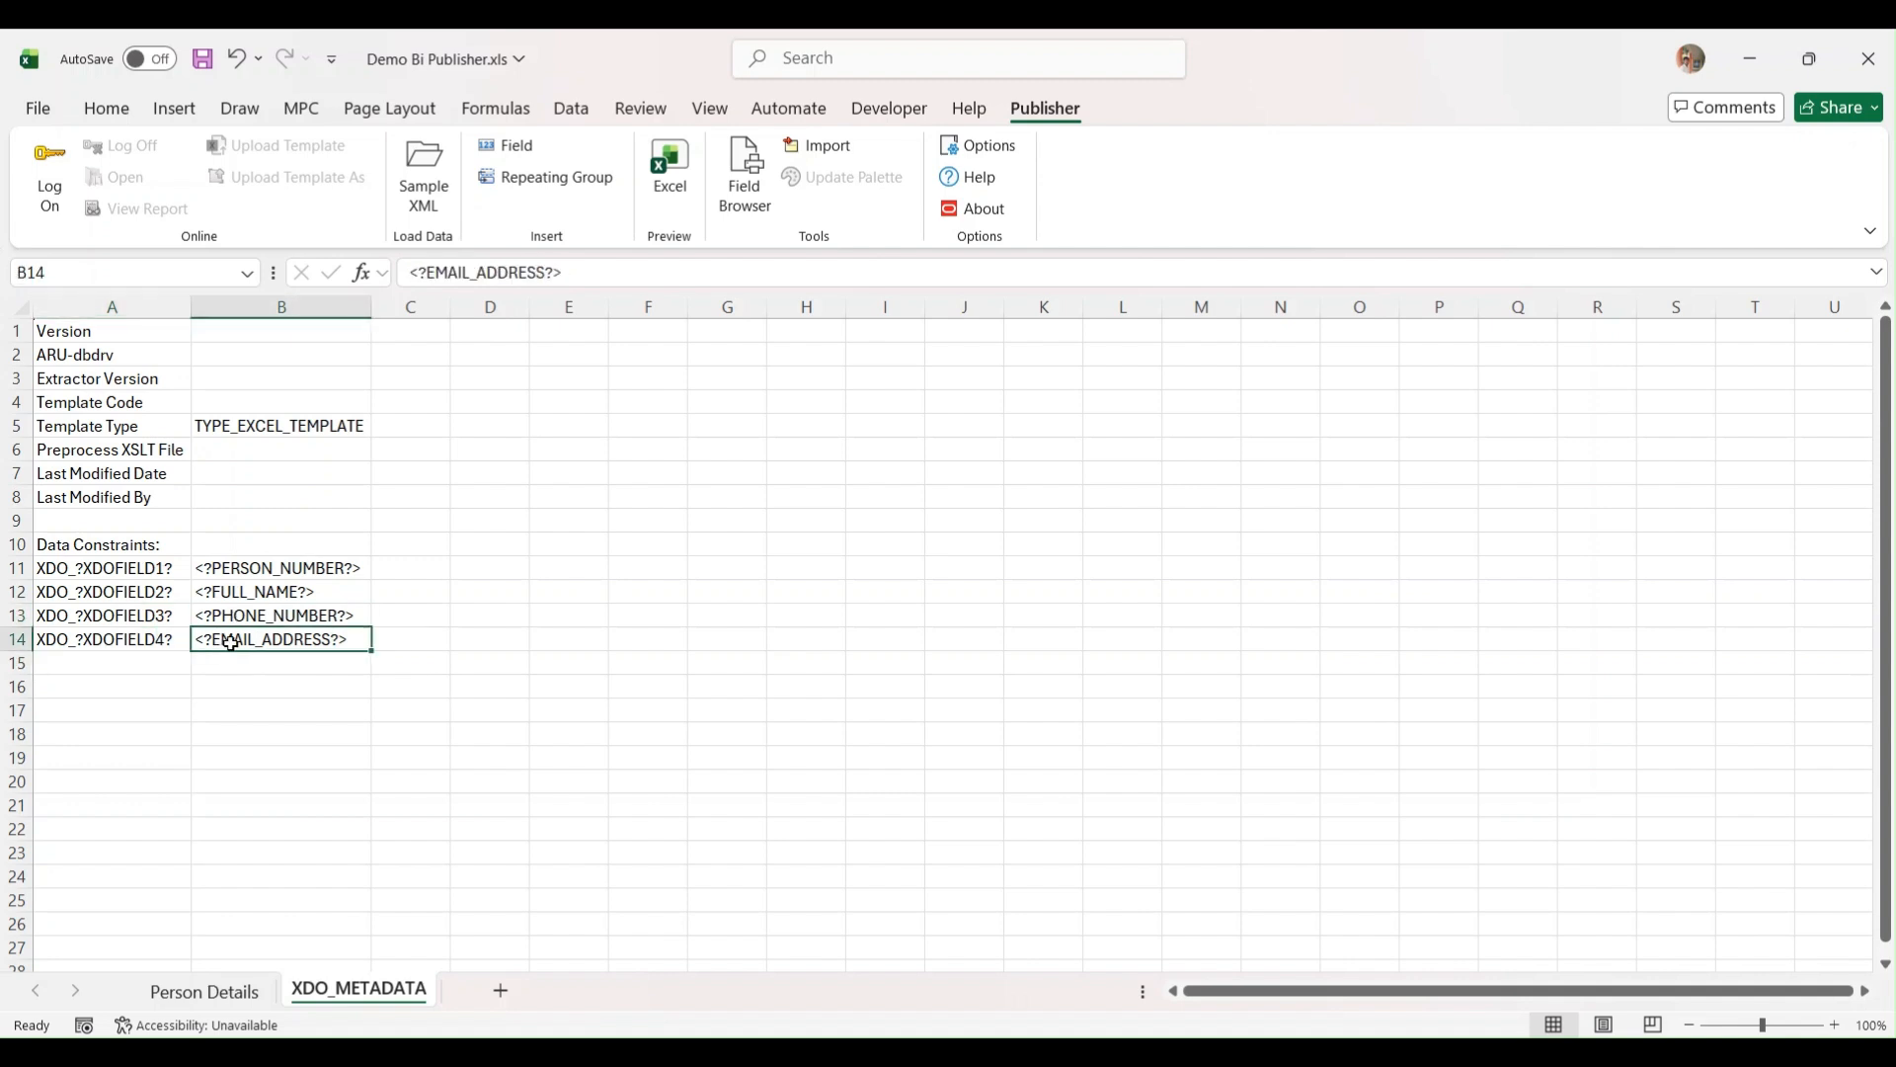
- Return to the Person Details sheet and check the names assigned to the Person Number and Email Address field cells in row 2
{"action": "left_click", "coordinate": [237, 987]}
{"action": "left_click", "coordinate": [120, 373]}
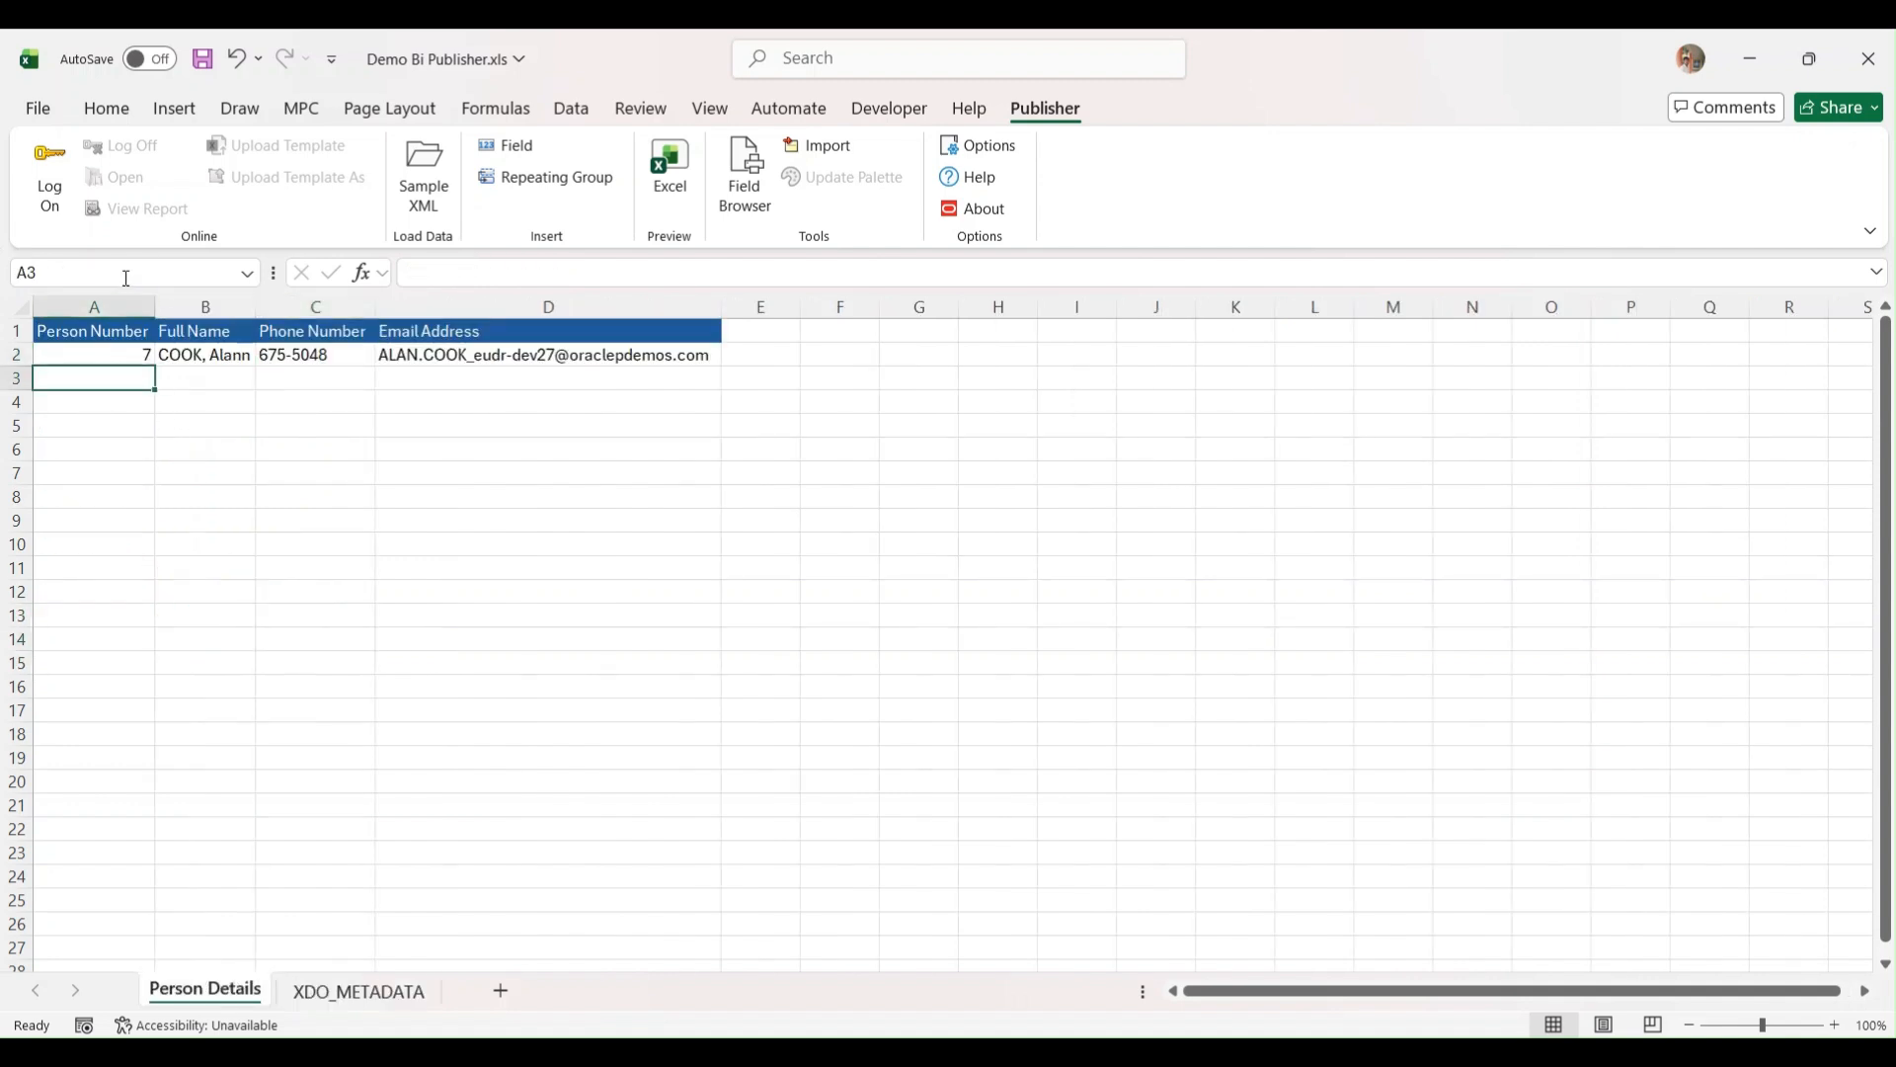
{"action": "left_click", "coordinate": [101, 359]}
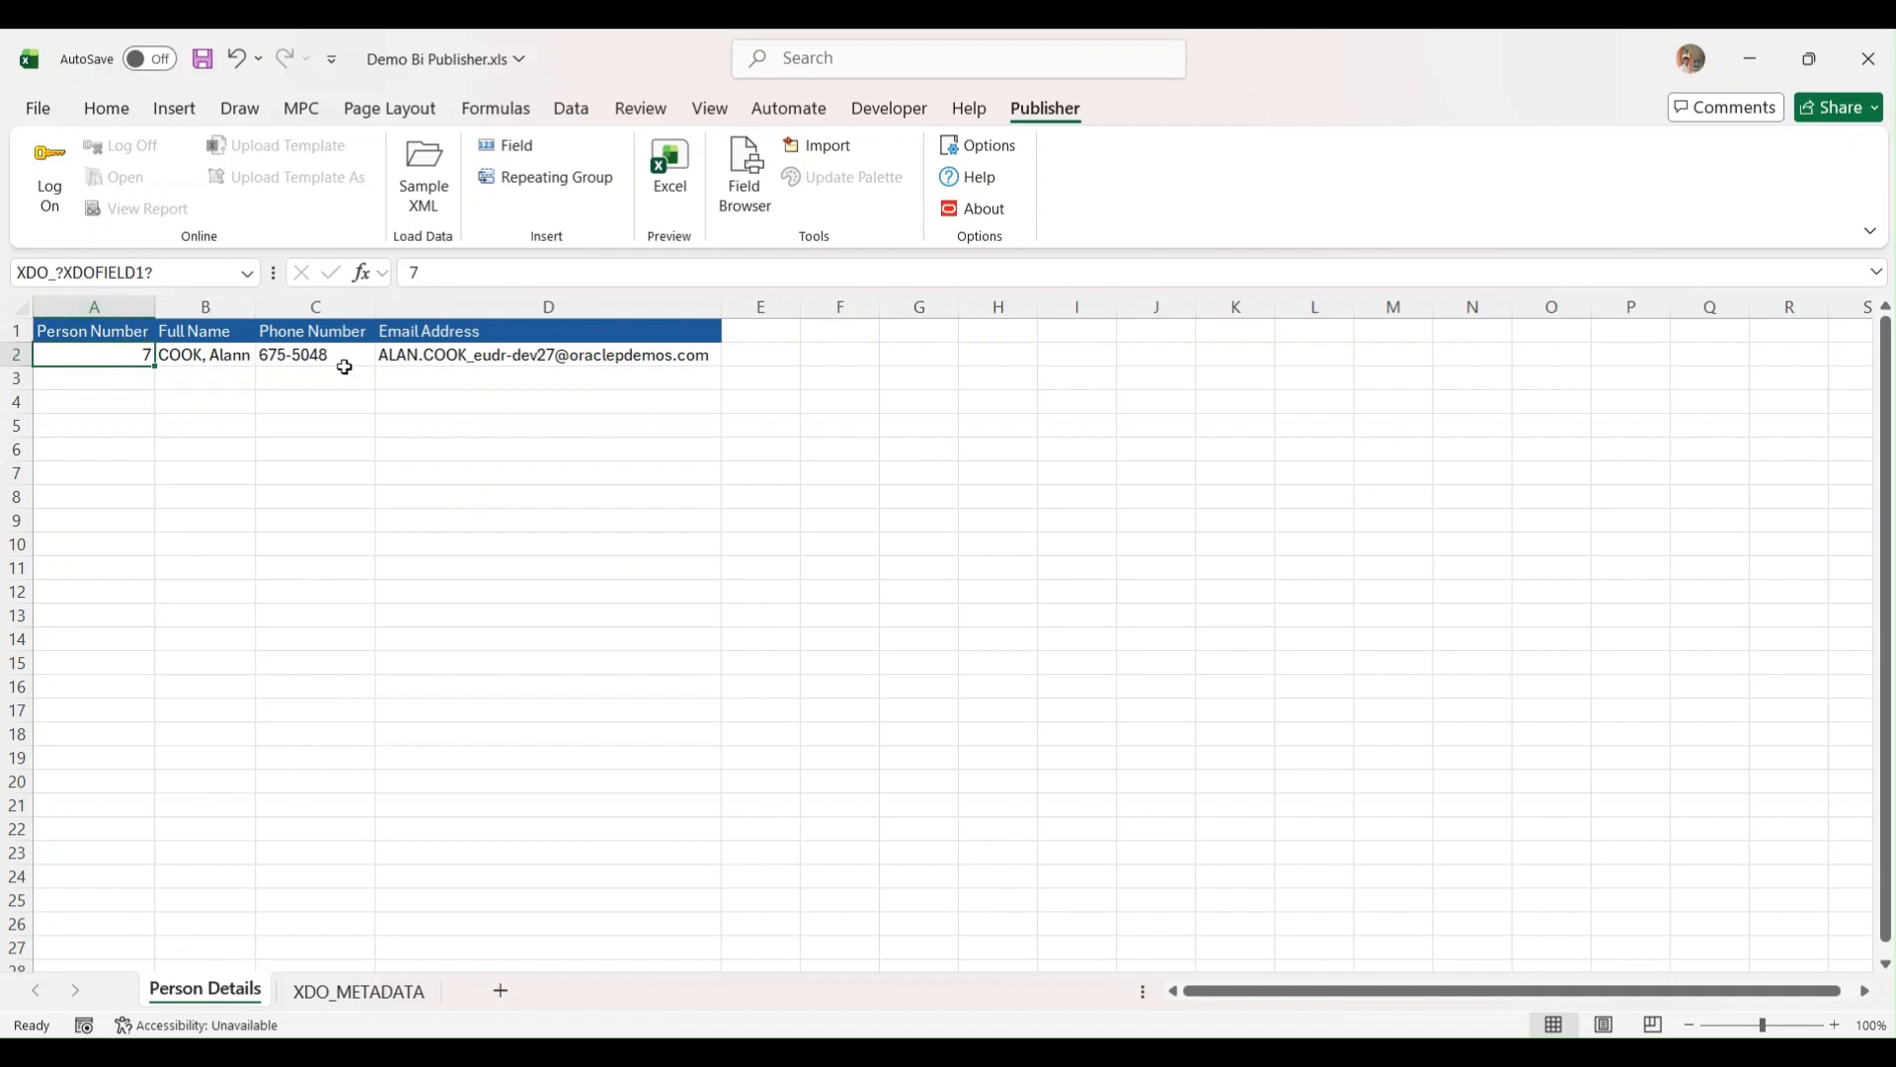
{"action": "left_click", "coordinate": [382, 359]}
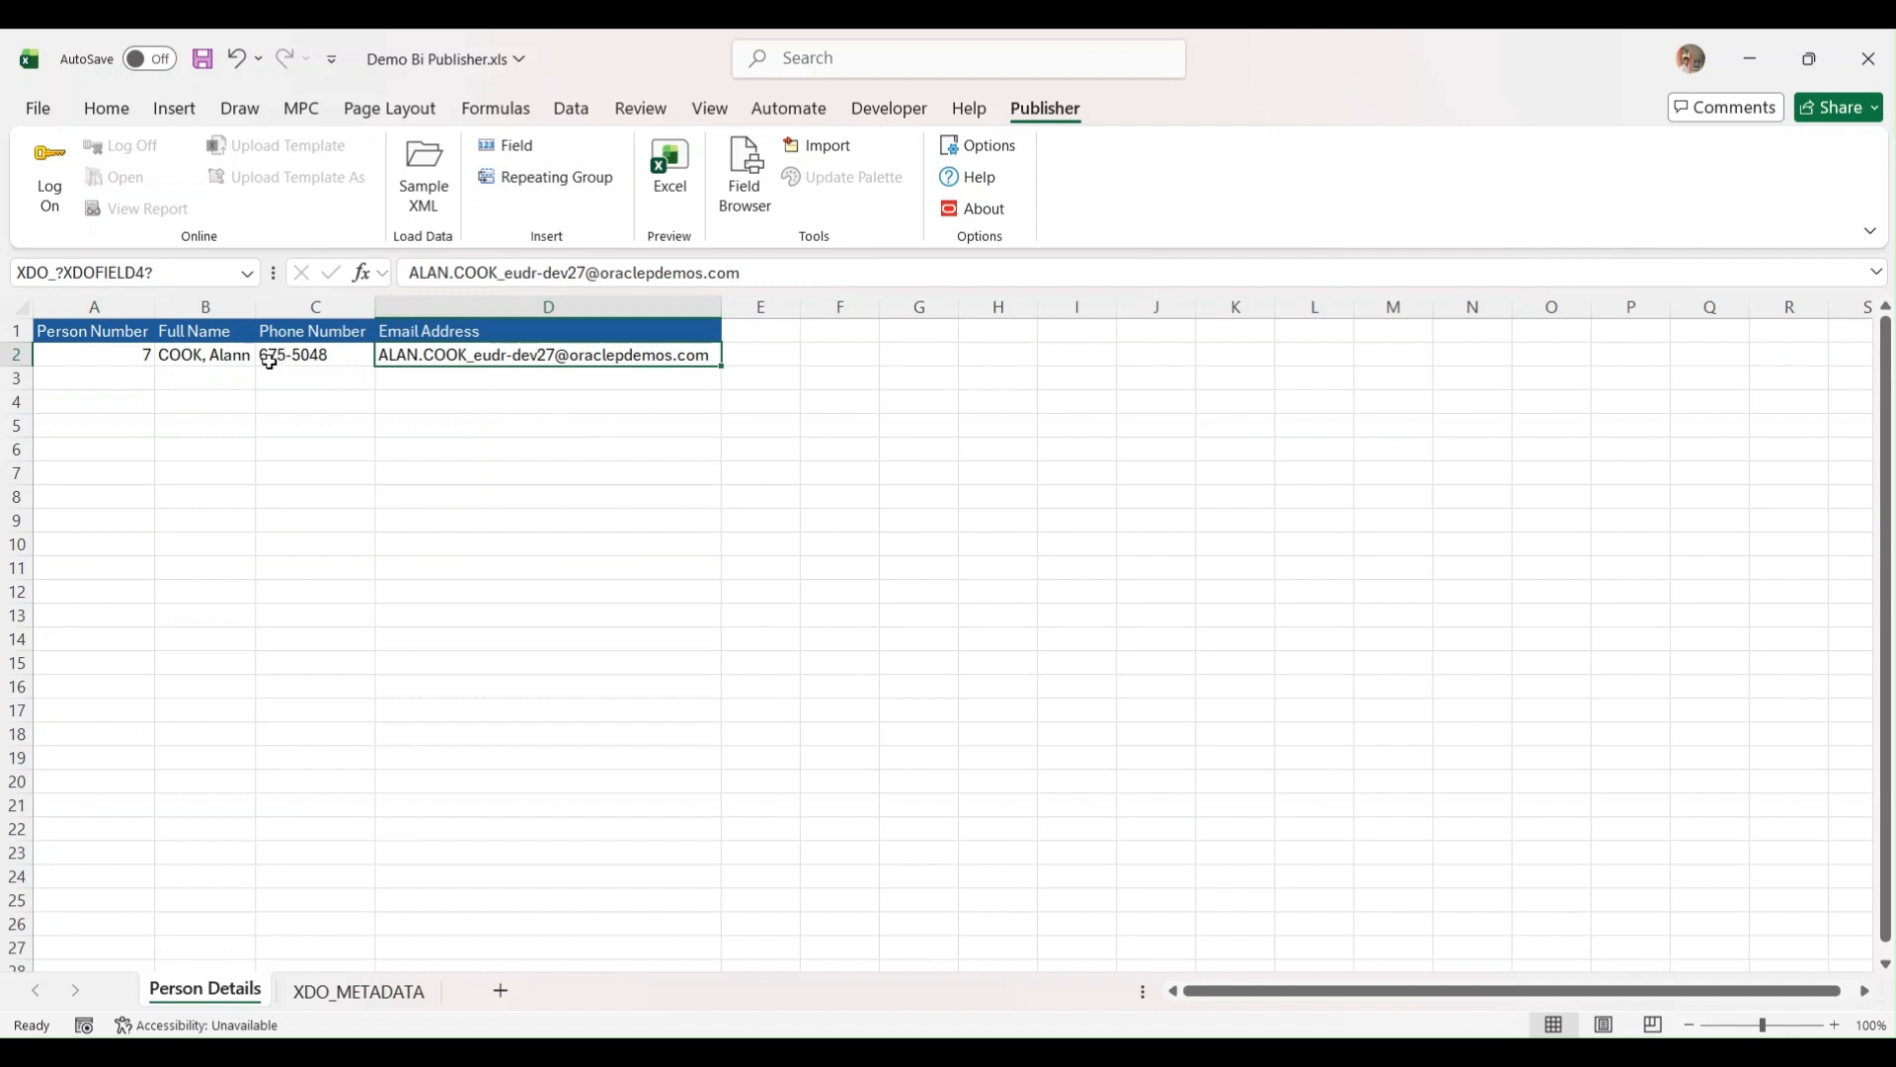
- Start a repeating group on cells A2 to D2 of the Person Details sheet, with G_1 as the For Each element
{"action": "left_click_drag", "start_coordinate": [146, 376], "coordinate": [131, 839]}
{"action": "left_click", "coordinate": [464, 466]}
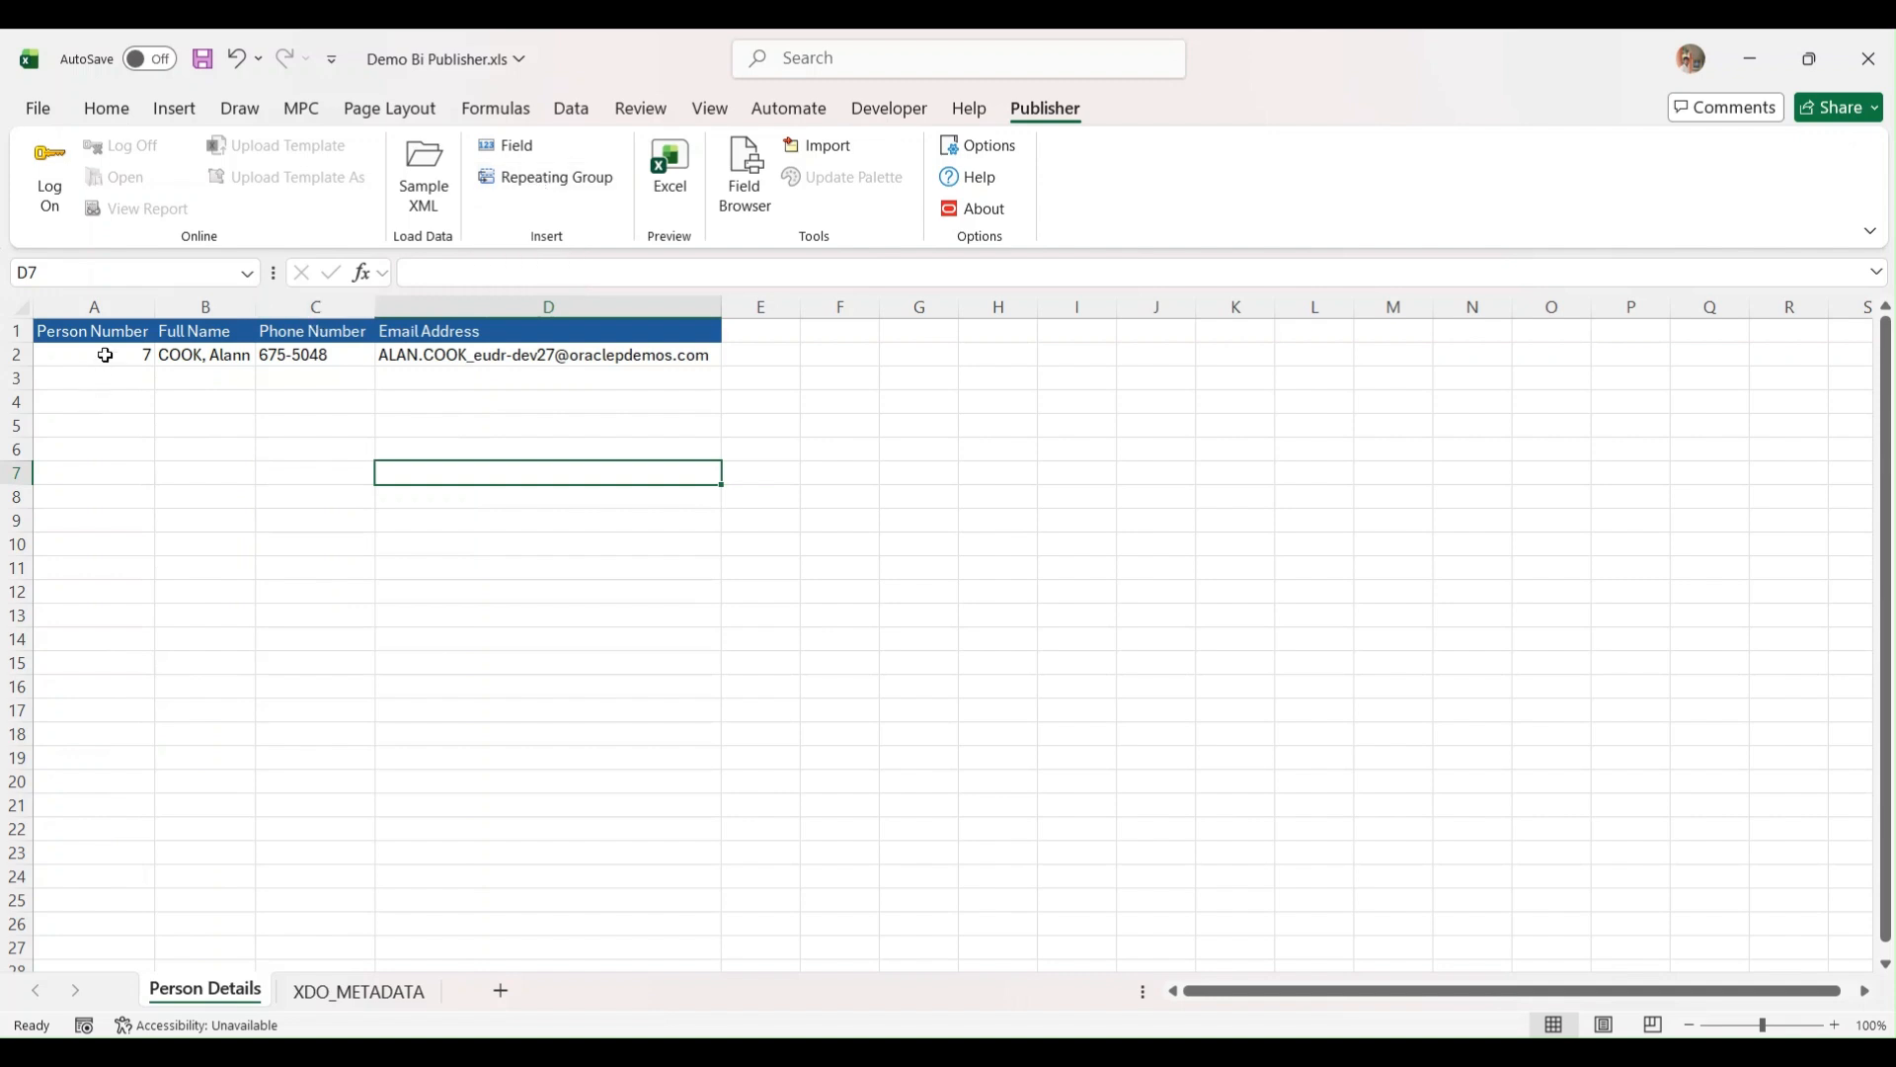
{"action": "left_click_drag", "start_coordinate": [102, 353], "coordinate": [402, 358]}
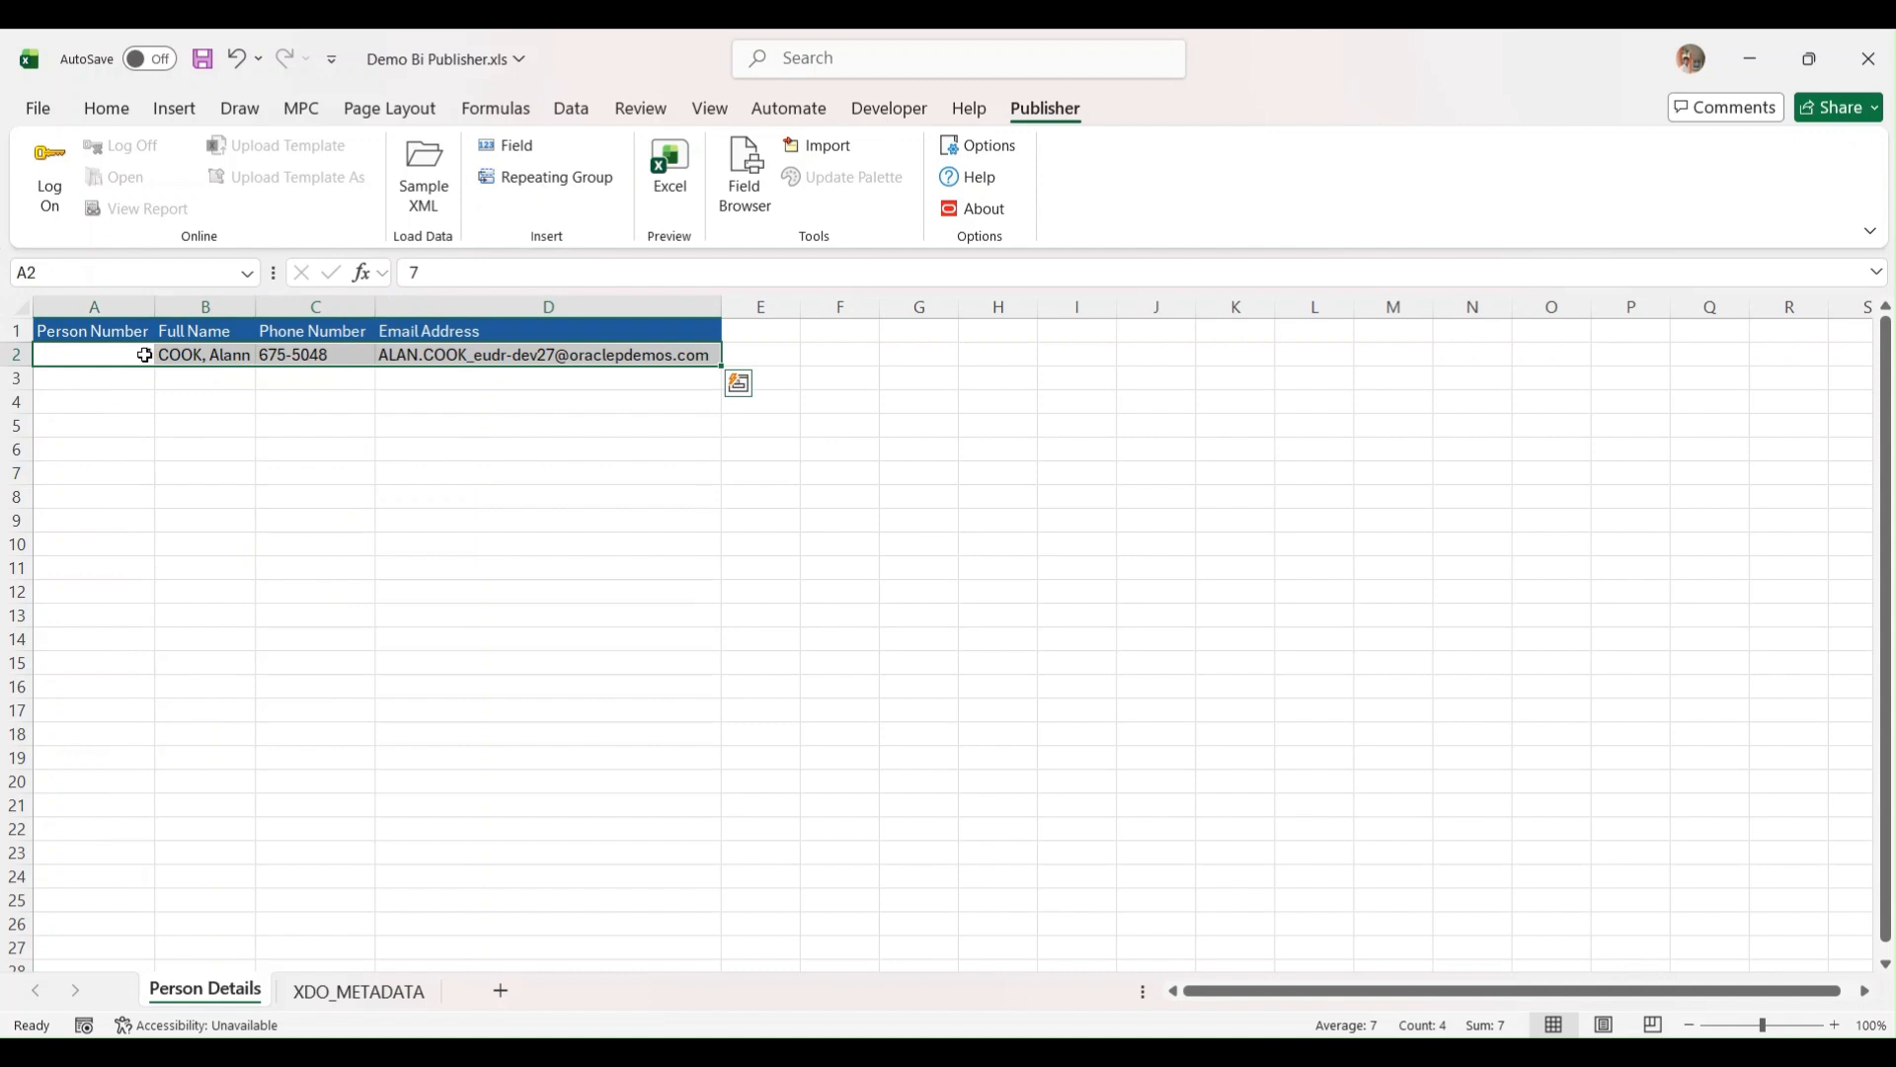
{"action": "left_click", "coordinate": [555, 183]}
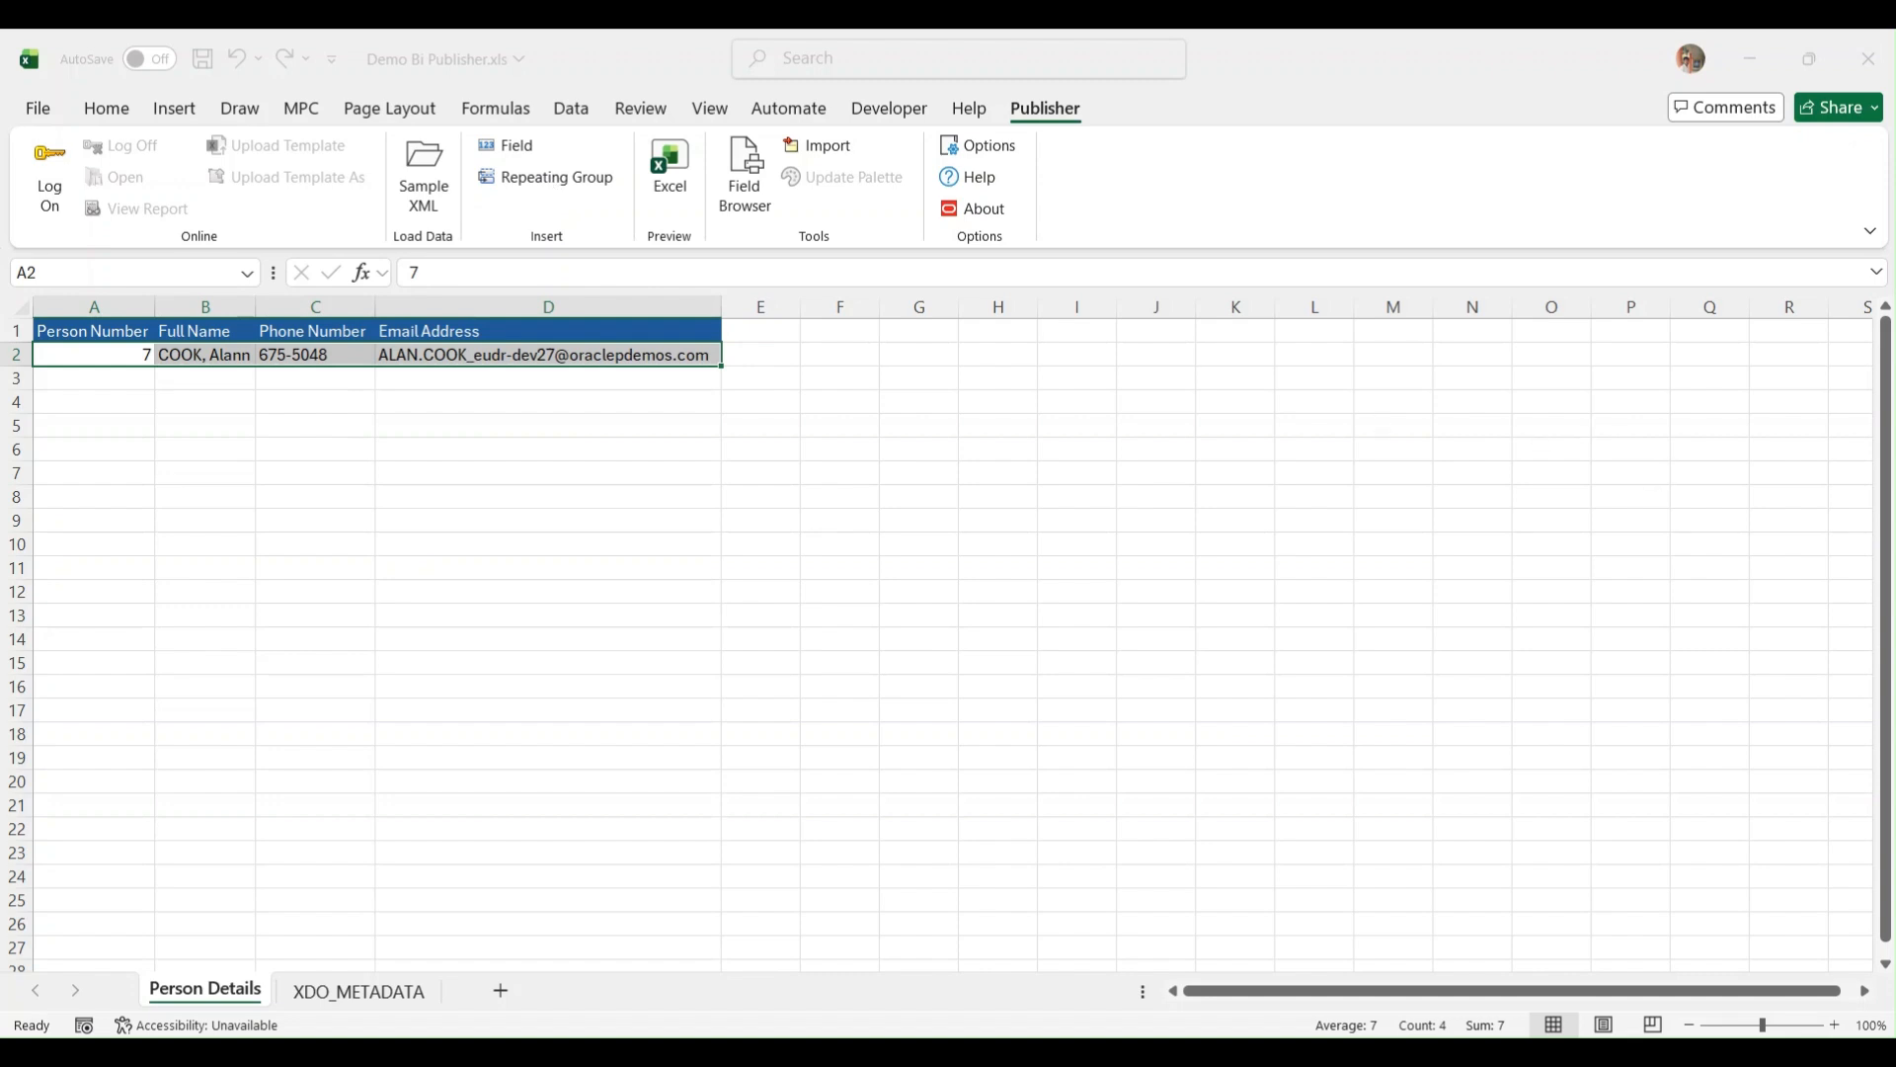
{"action": "left_click_drag", "start_coordinate": [1681, 55], "coordinate": [880, 233]}
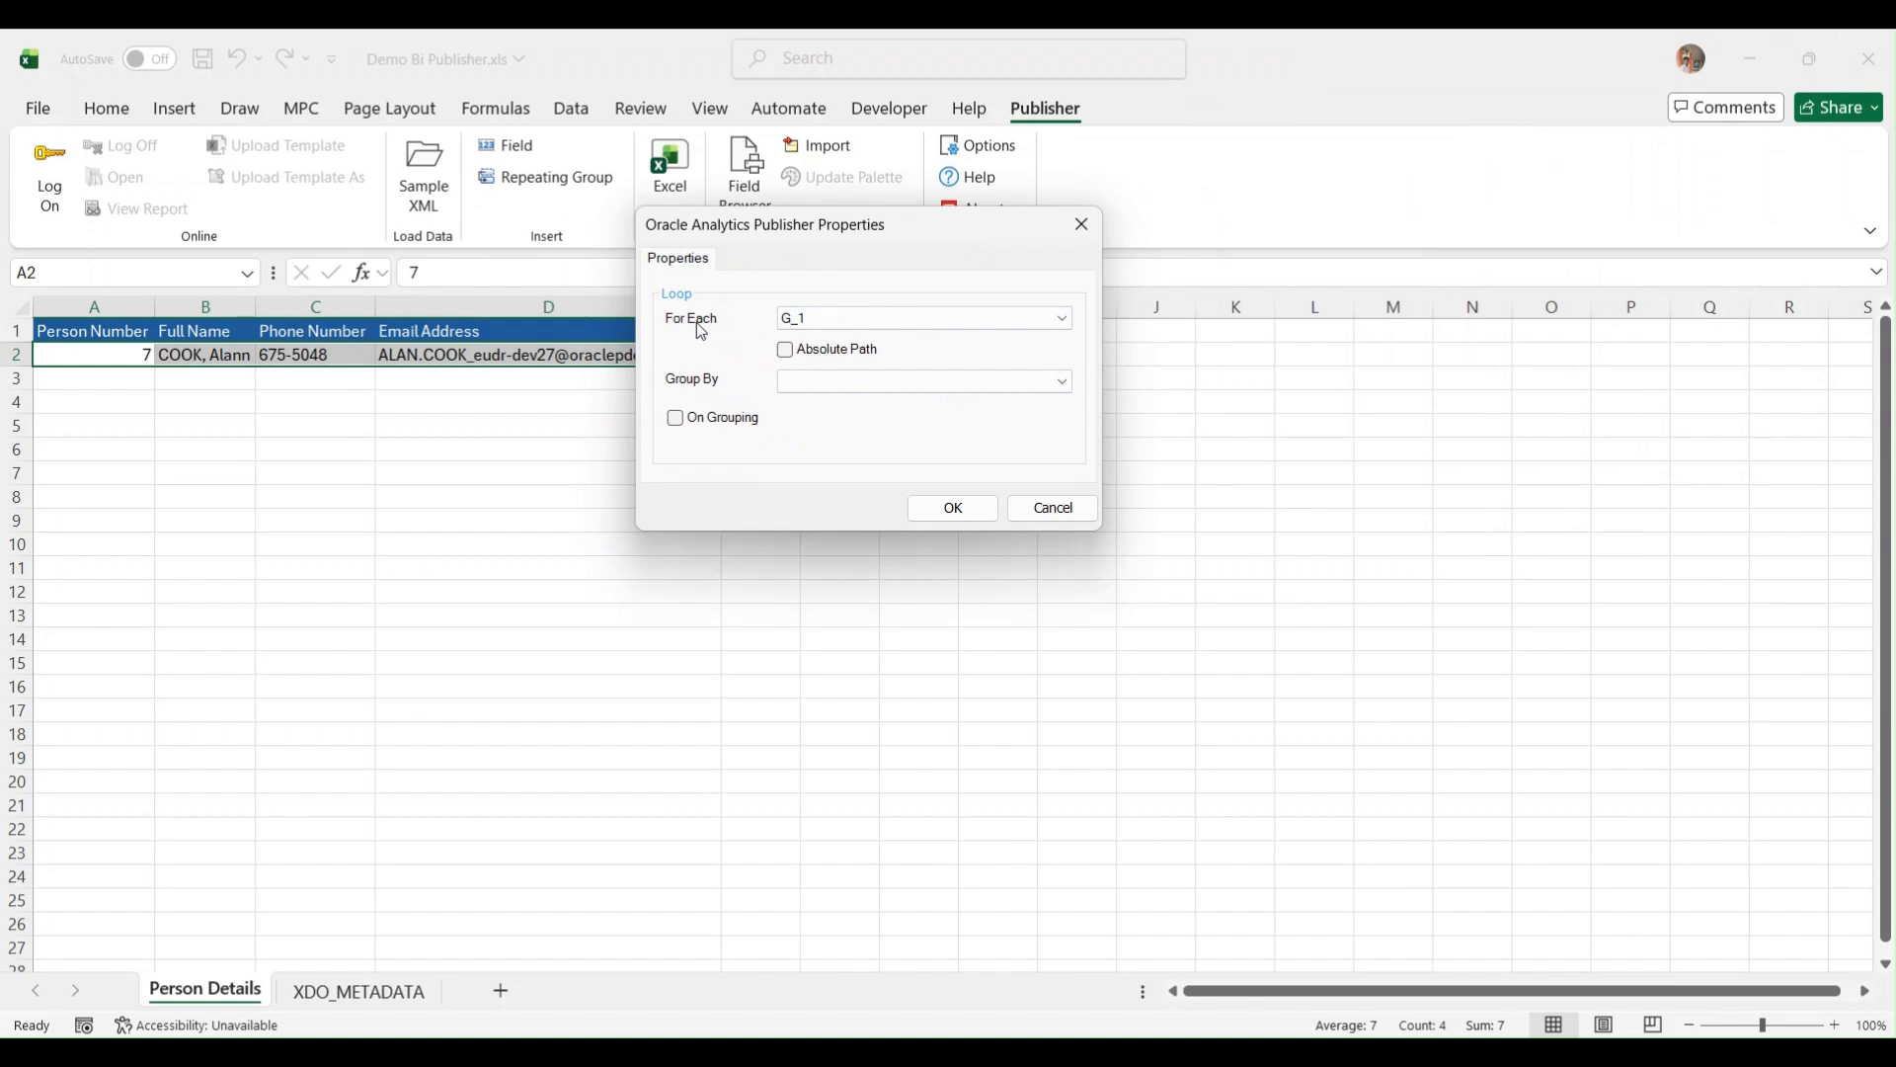
{"action": "left_click", "coordinate": [825, 318]}
{"action": "left_click", "coordinate": [828, 338]}
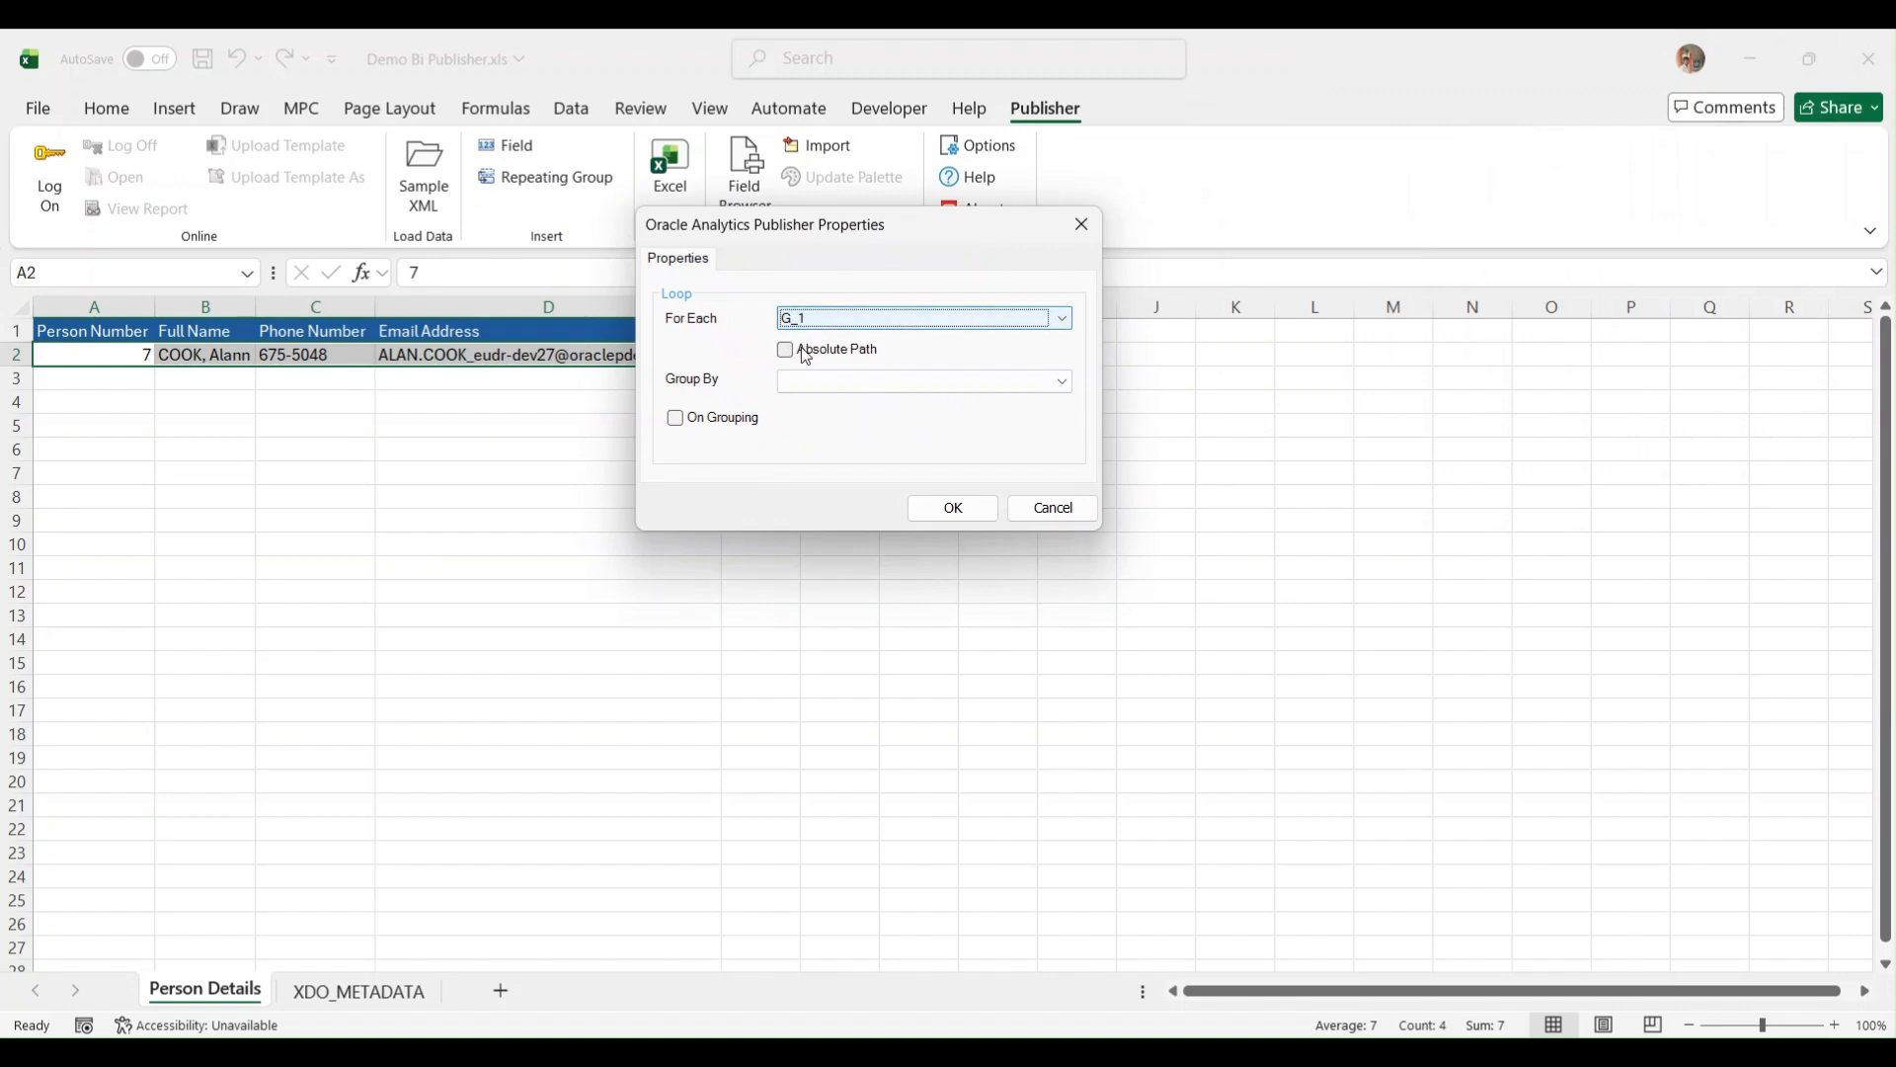
- Try the Absolute Path option on the For Each element of the repeating group
{"action": "left_click", "coordinate": [786, 352]}
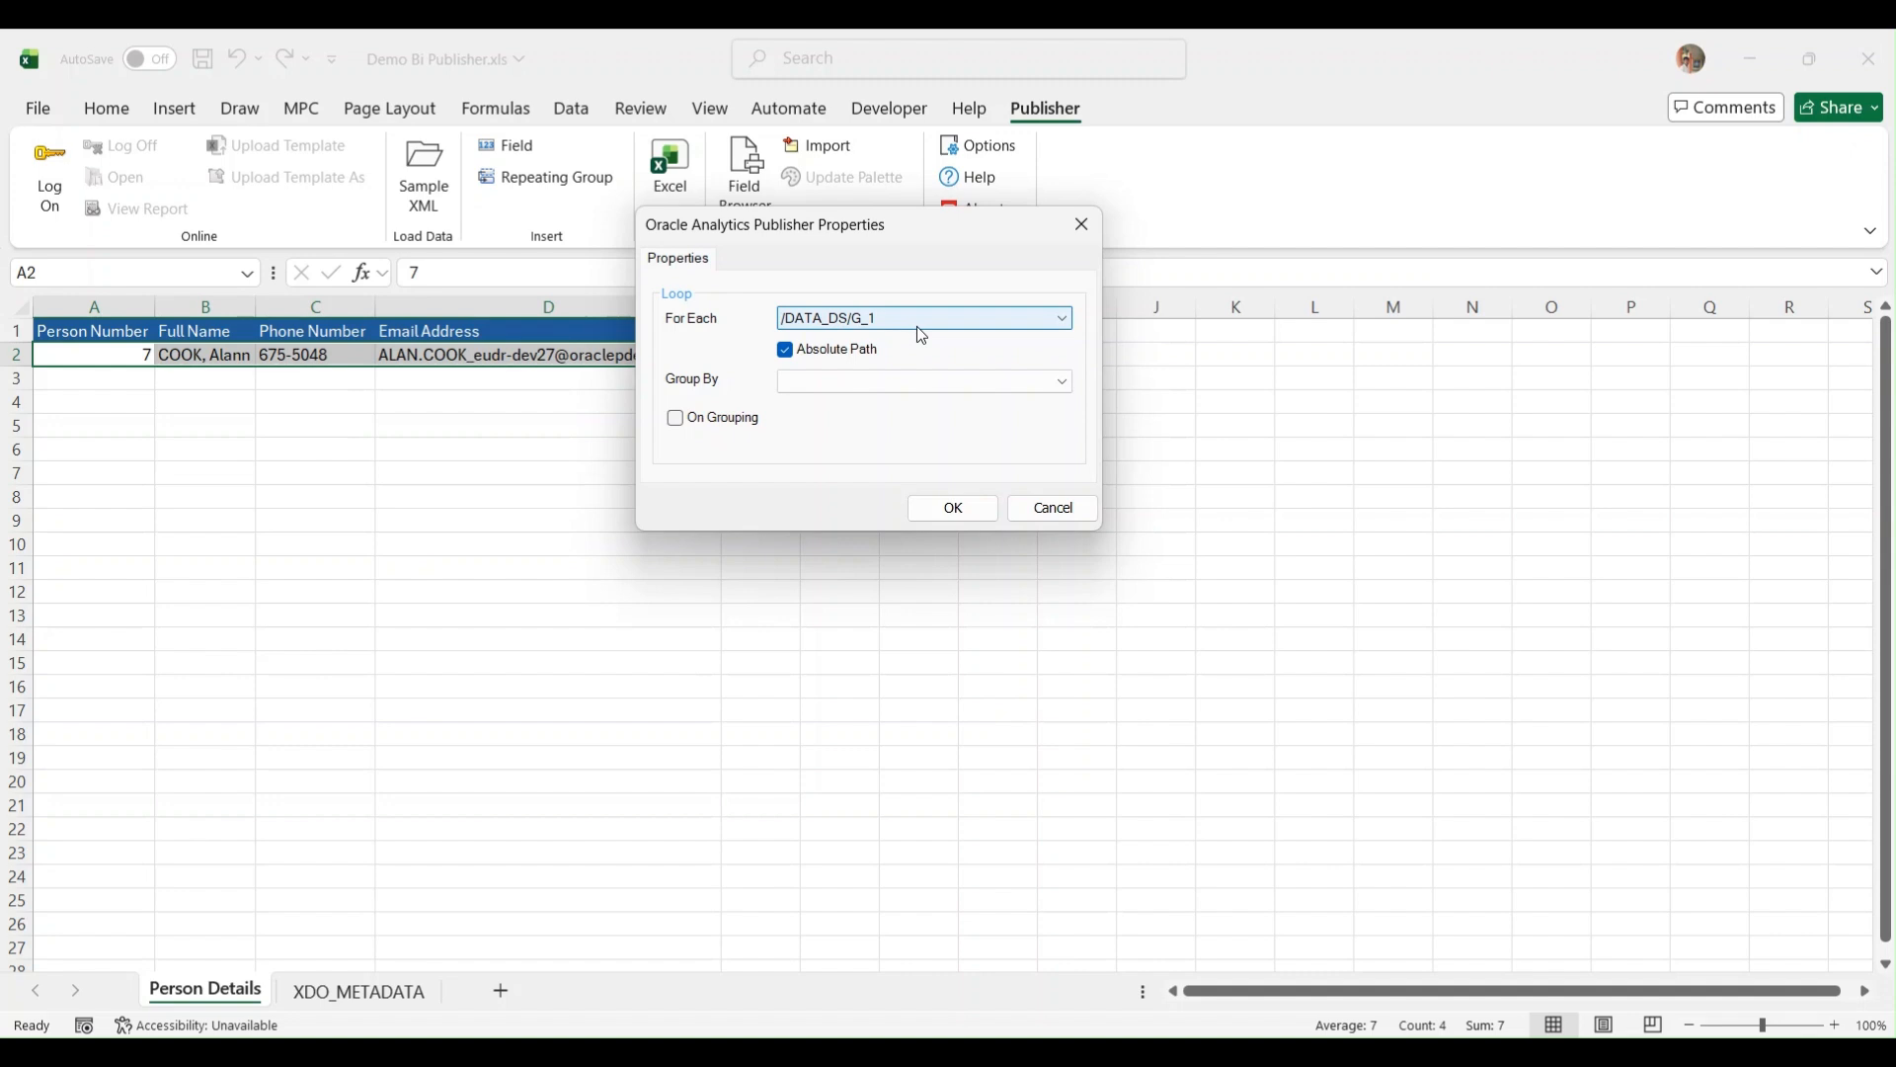
{"action": "left_click", "coordinate": [815, 323]}
{"action": "left_click", "coordinate": [816, 327]}
{"action": "left_click", "coordinate": [786, 351]}
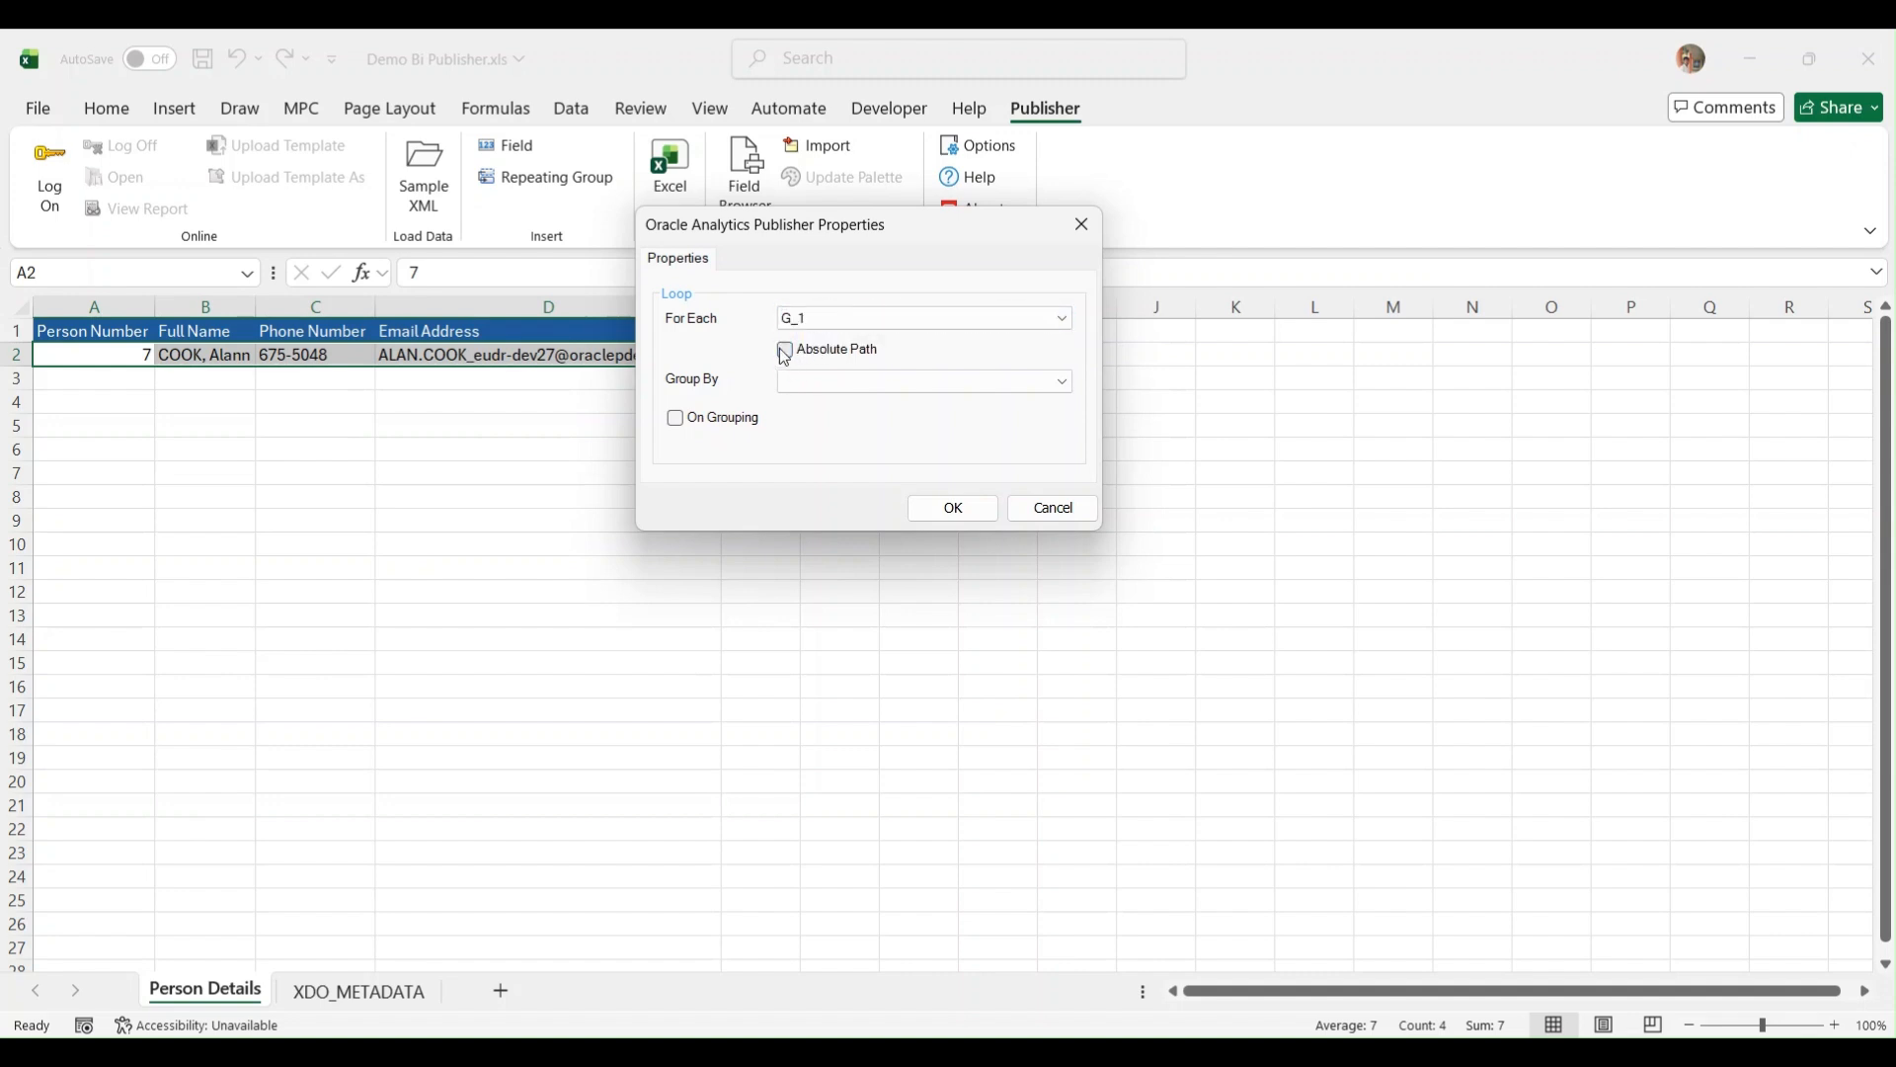
{"action": "left_click", "coordinate": [826, 316]}
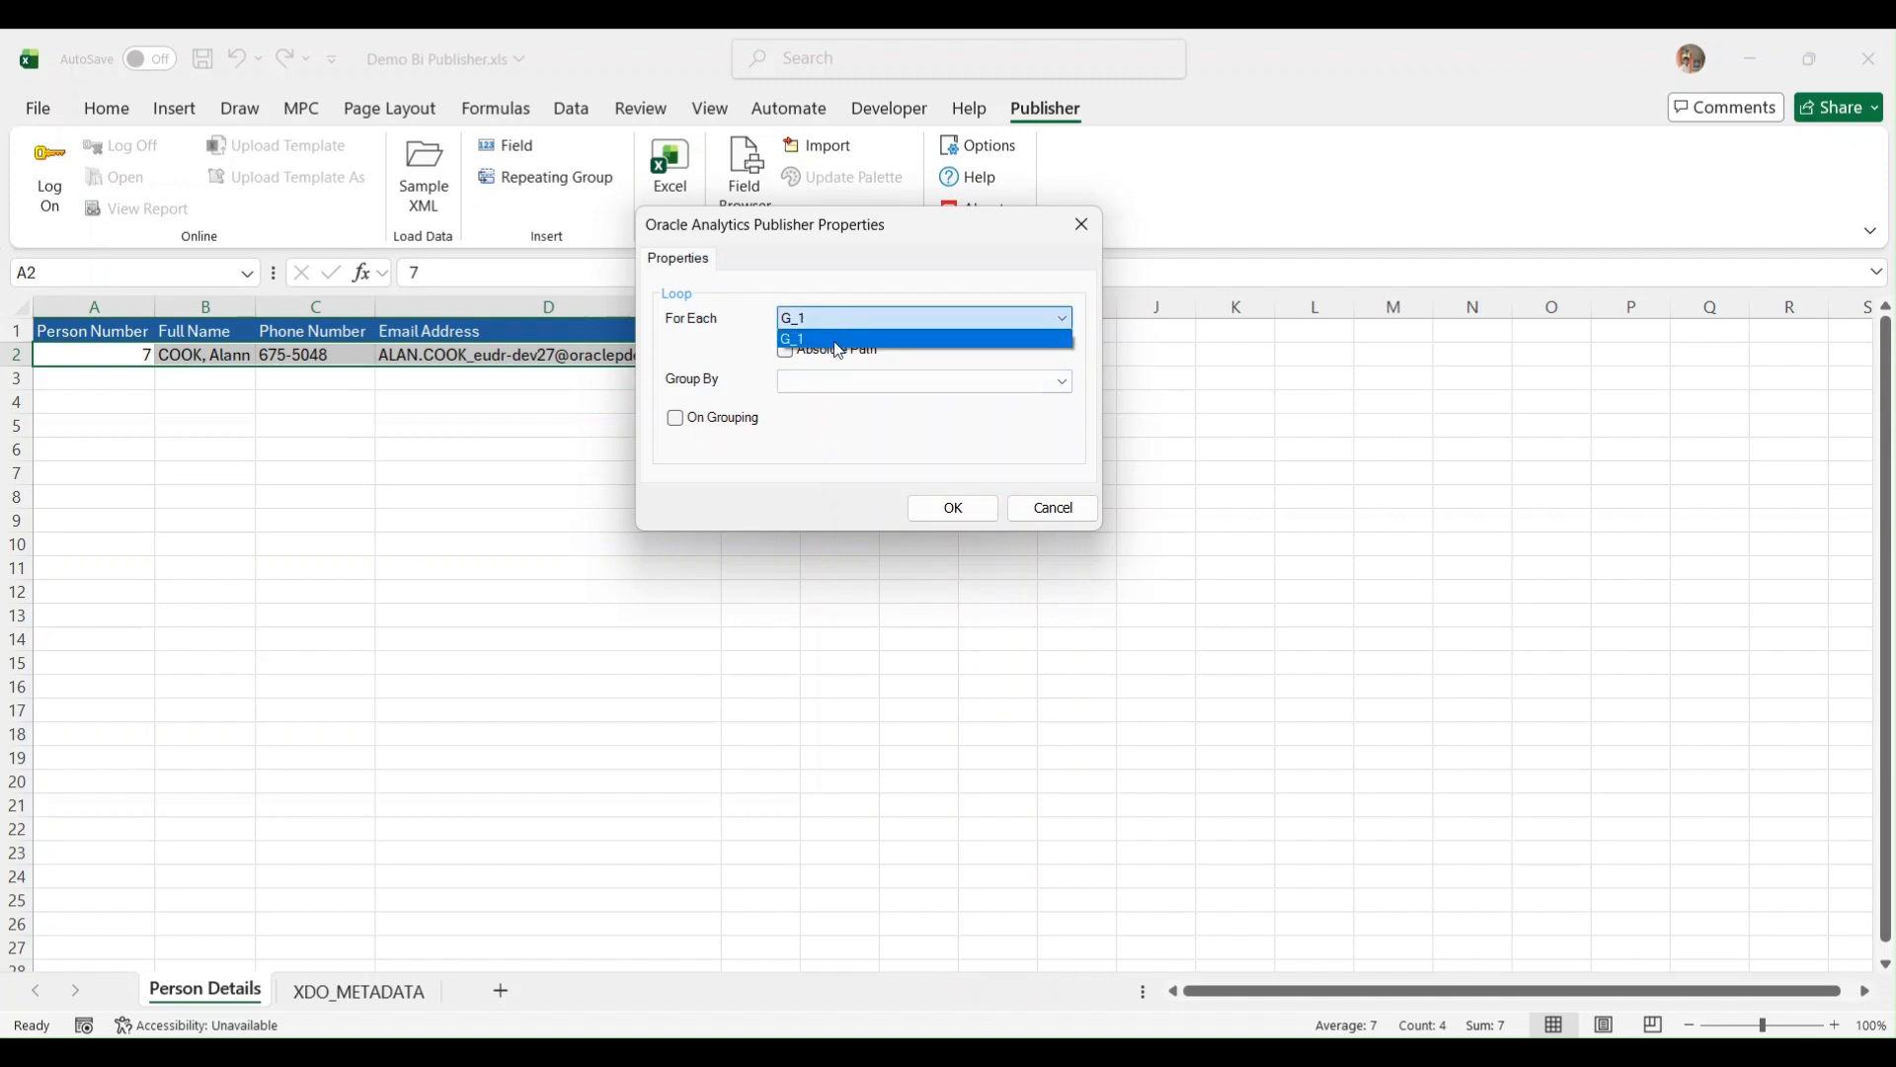
{"action": "left_click", "coordinate": [830, 335]}
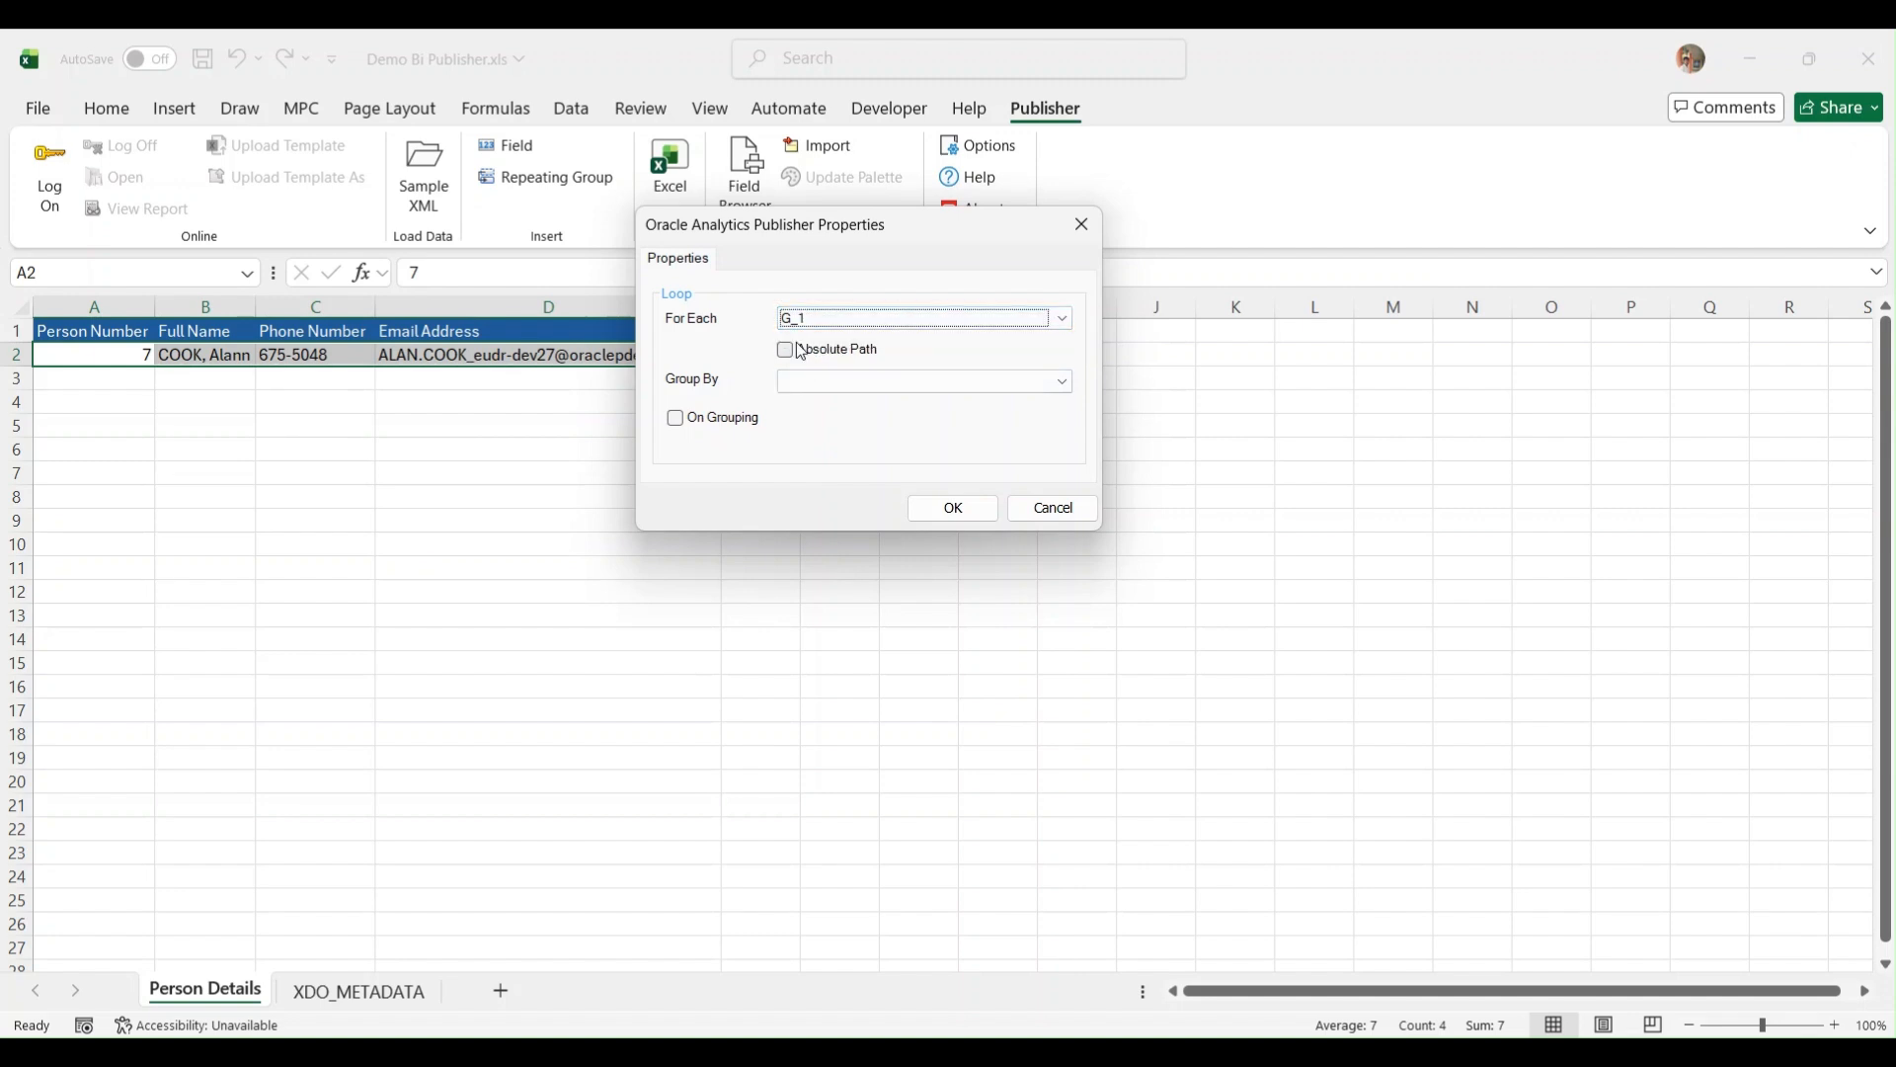
{"action": "left_click", "coordinate": [786, 351]}
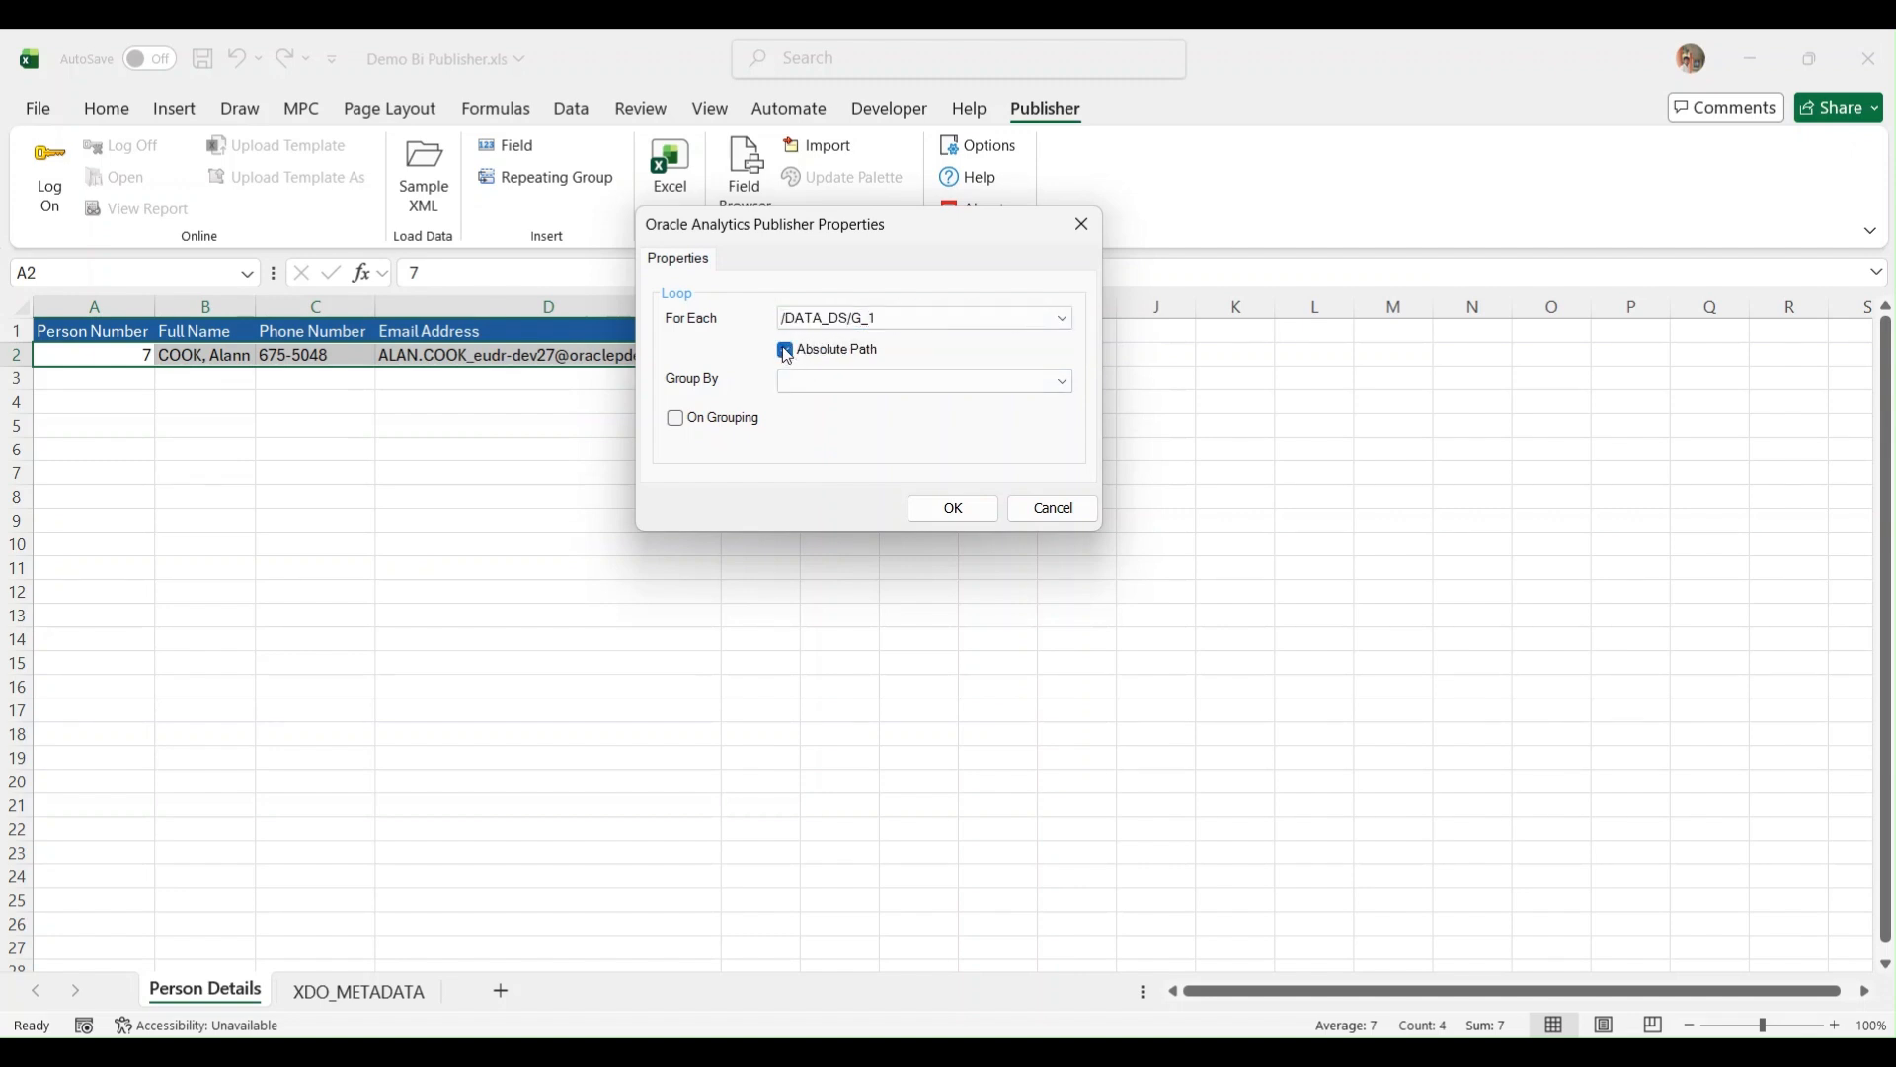
{"action": "left_click", "coordinate": [787, 352]}
- Switch to the Person Details data model in the browser, check the DATA_DS and G_1 XML tag names, and return to Excel
{"action": "mouse_move", "coordinate": [840, 1053]}
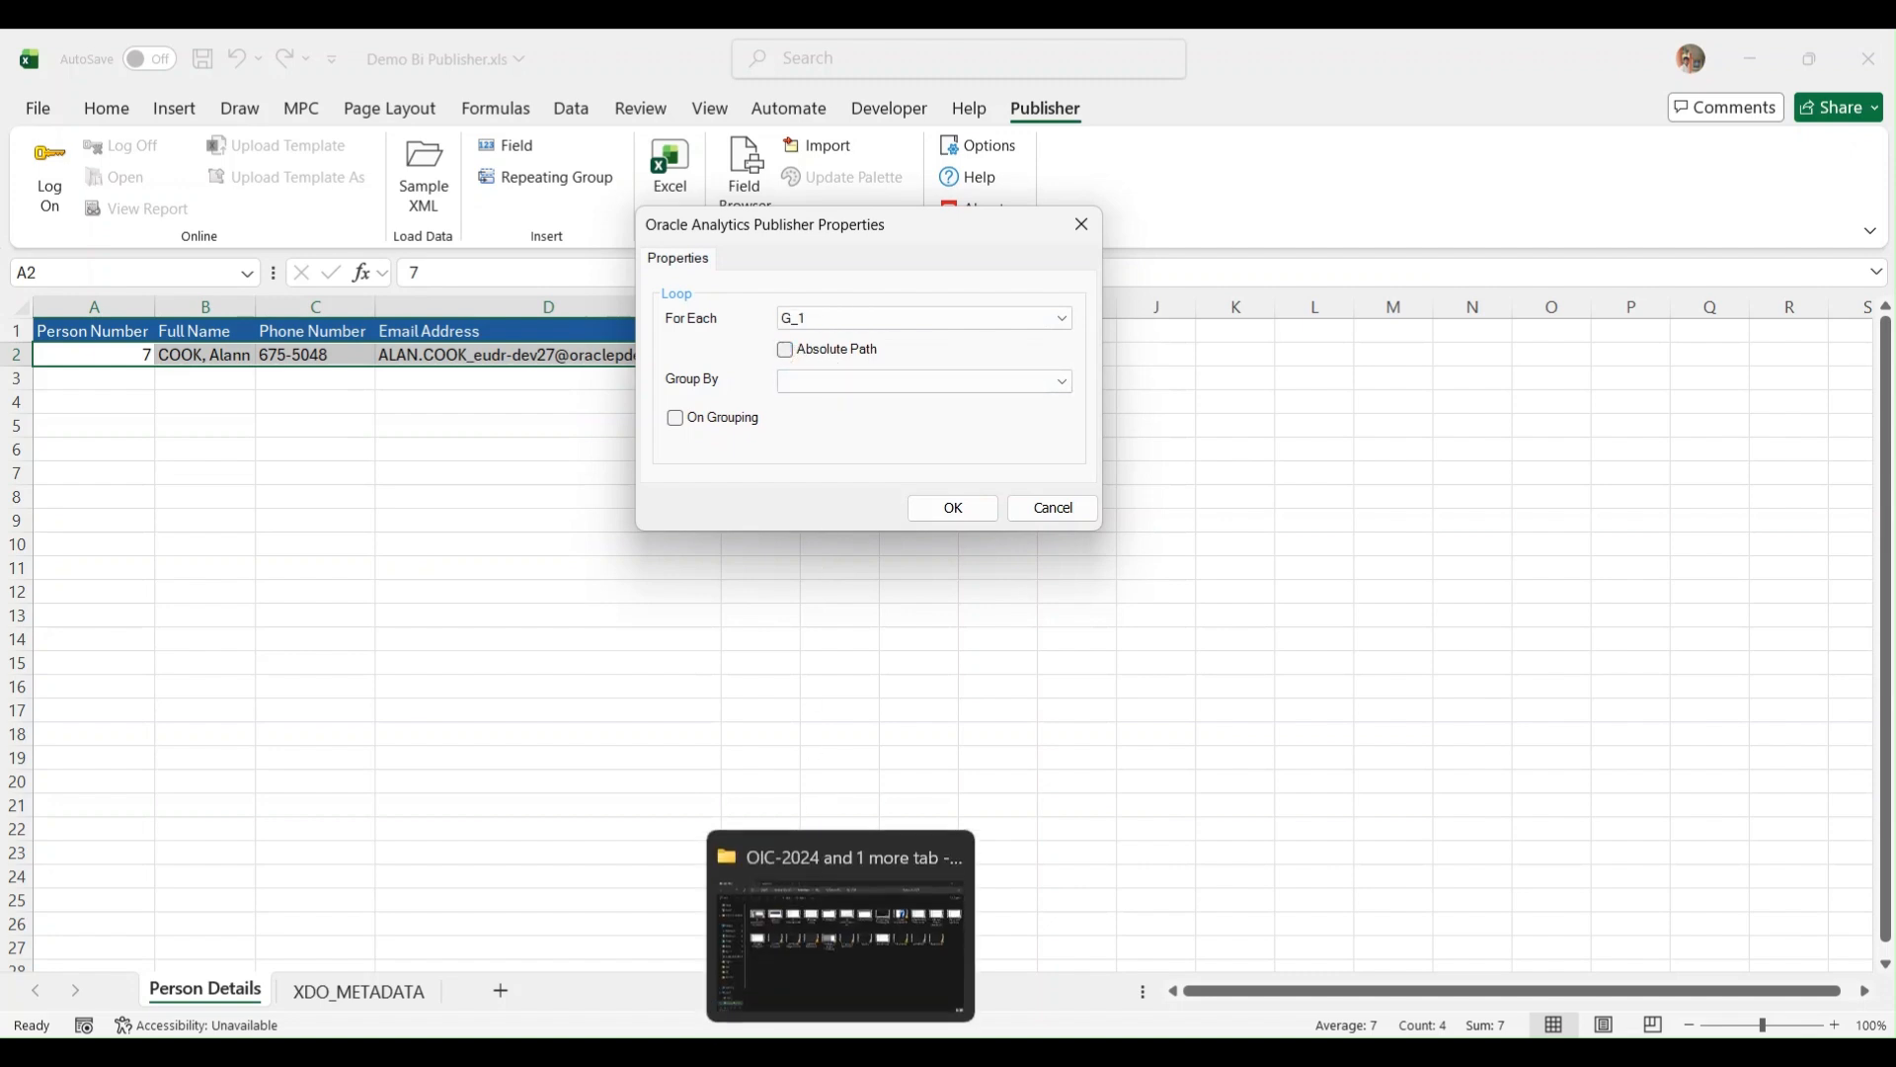
{"action": "left_click", "coordinate": [840, 1053]}
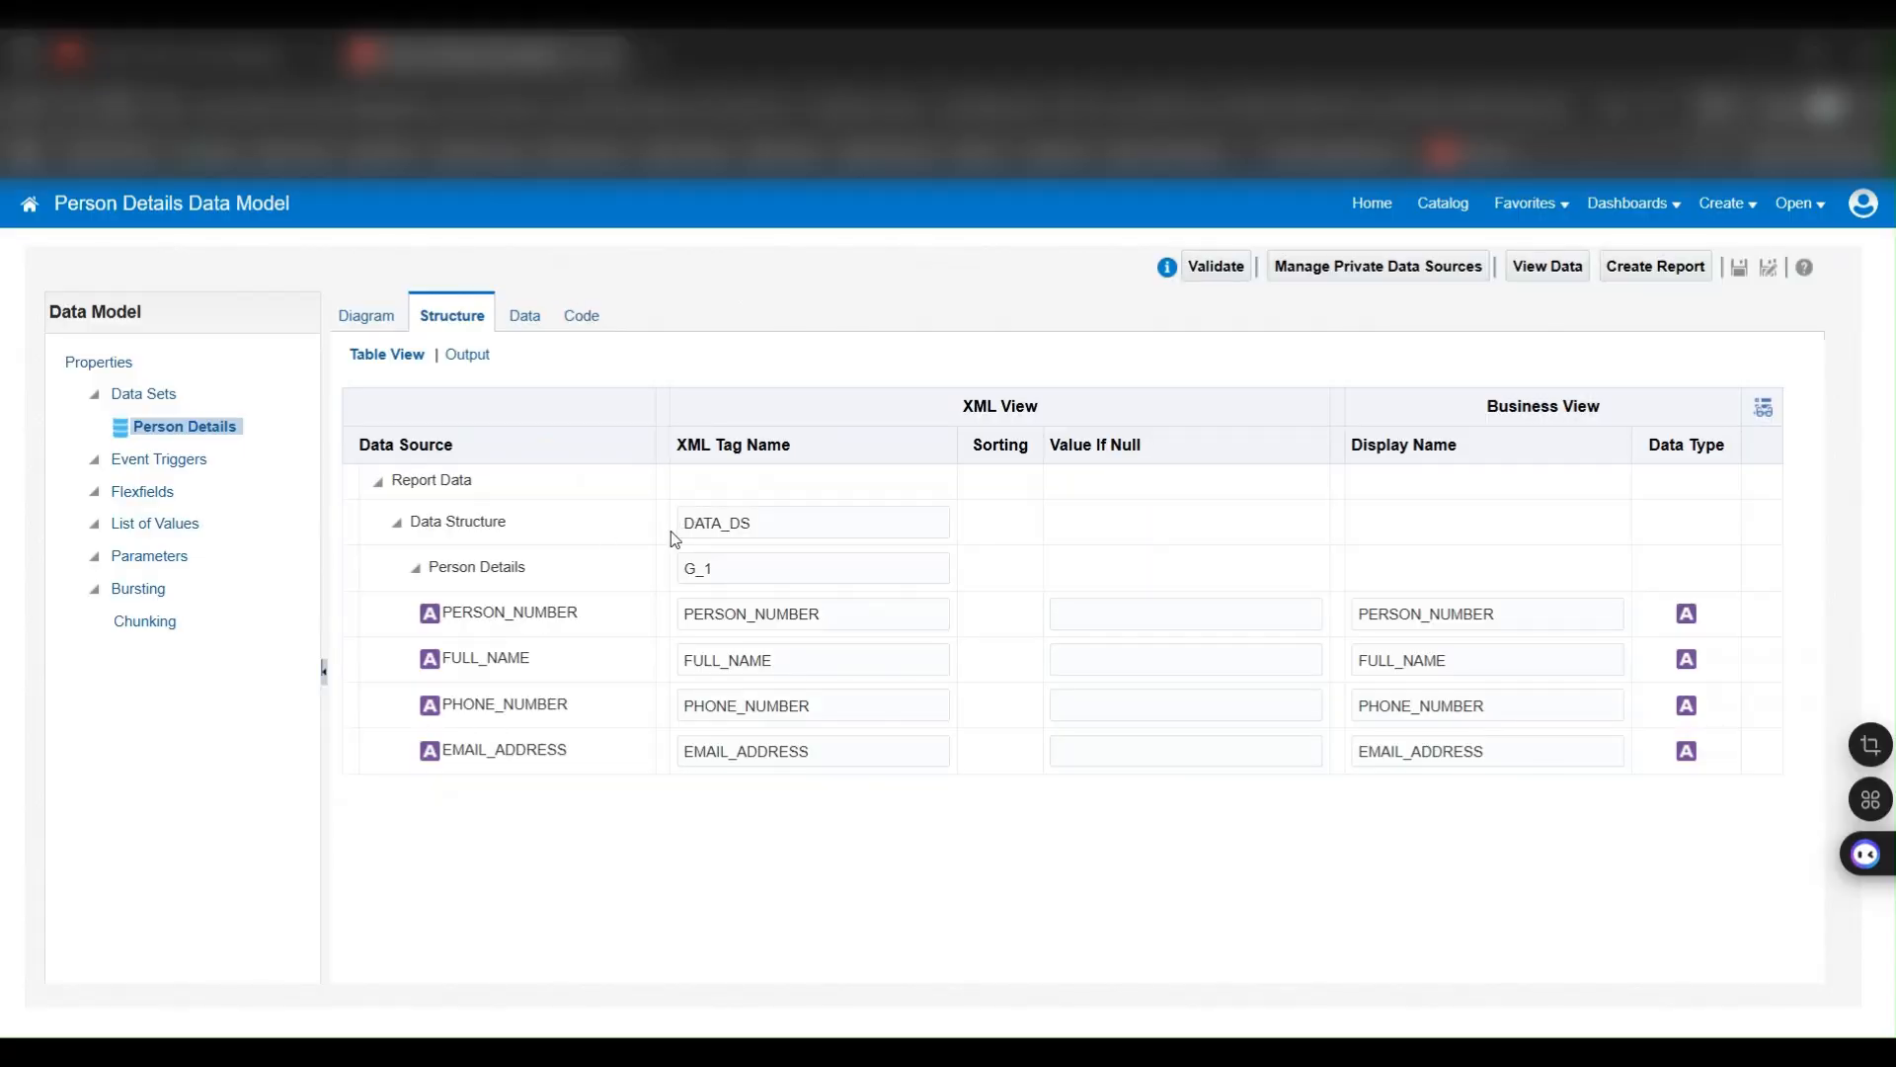
{"action": "left_click_drag", "start_coordinate": [680, 523], "coordinate": [720, 569]}
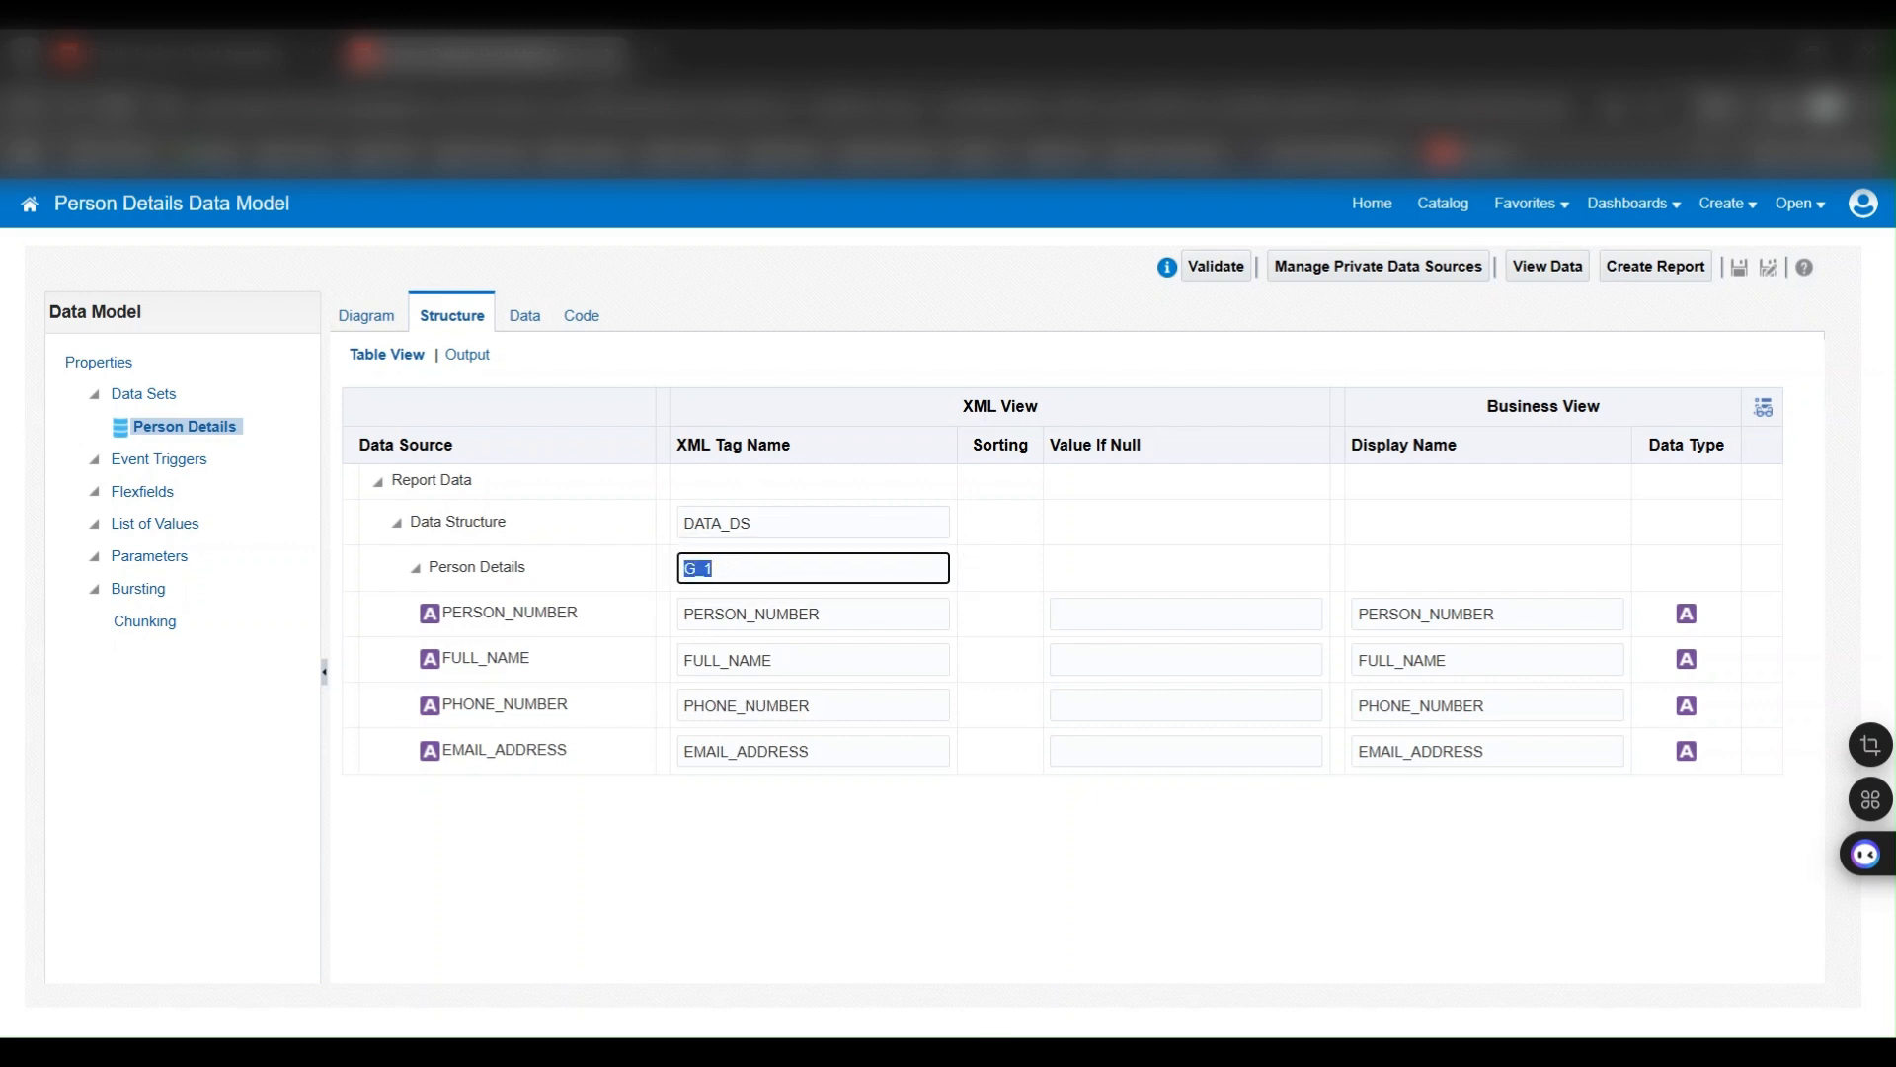
{"action": "key", "text": "alt+Tab"}
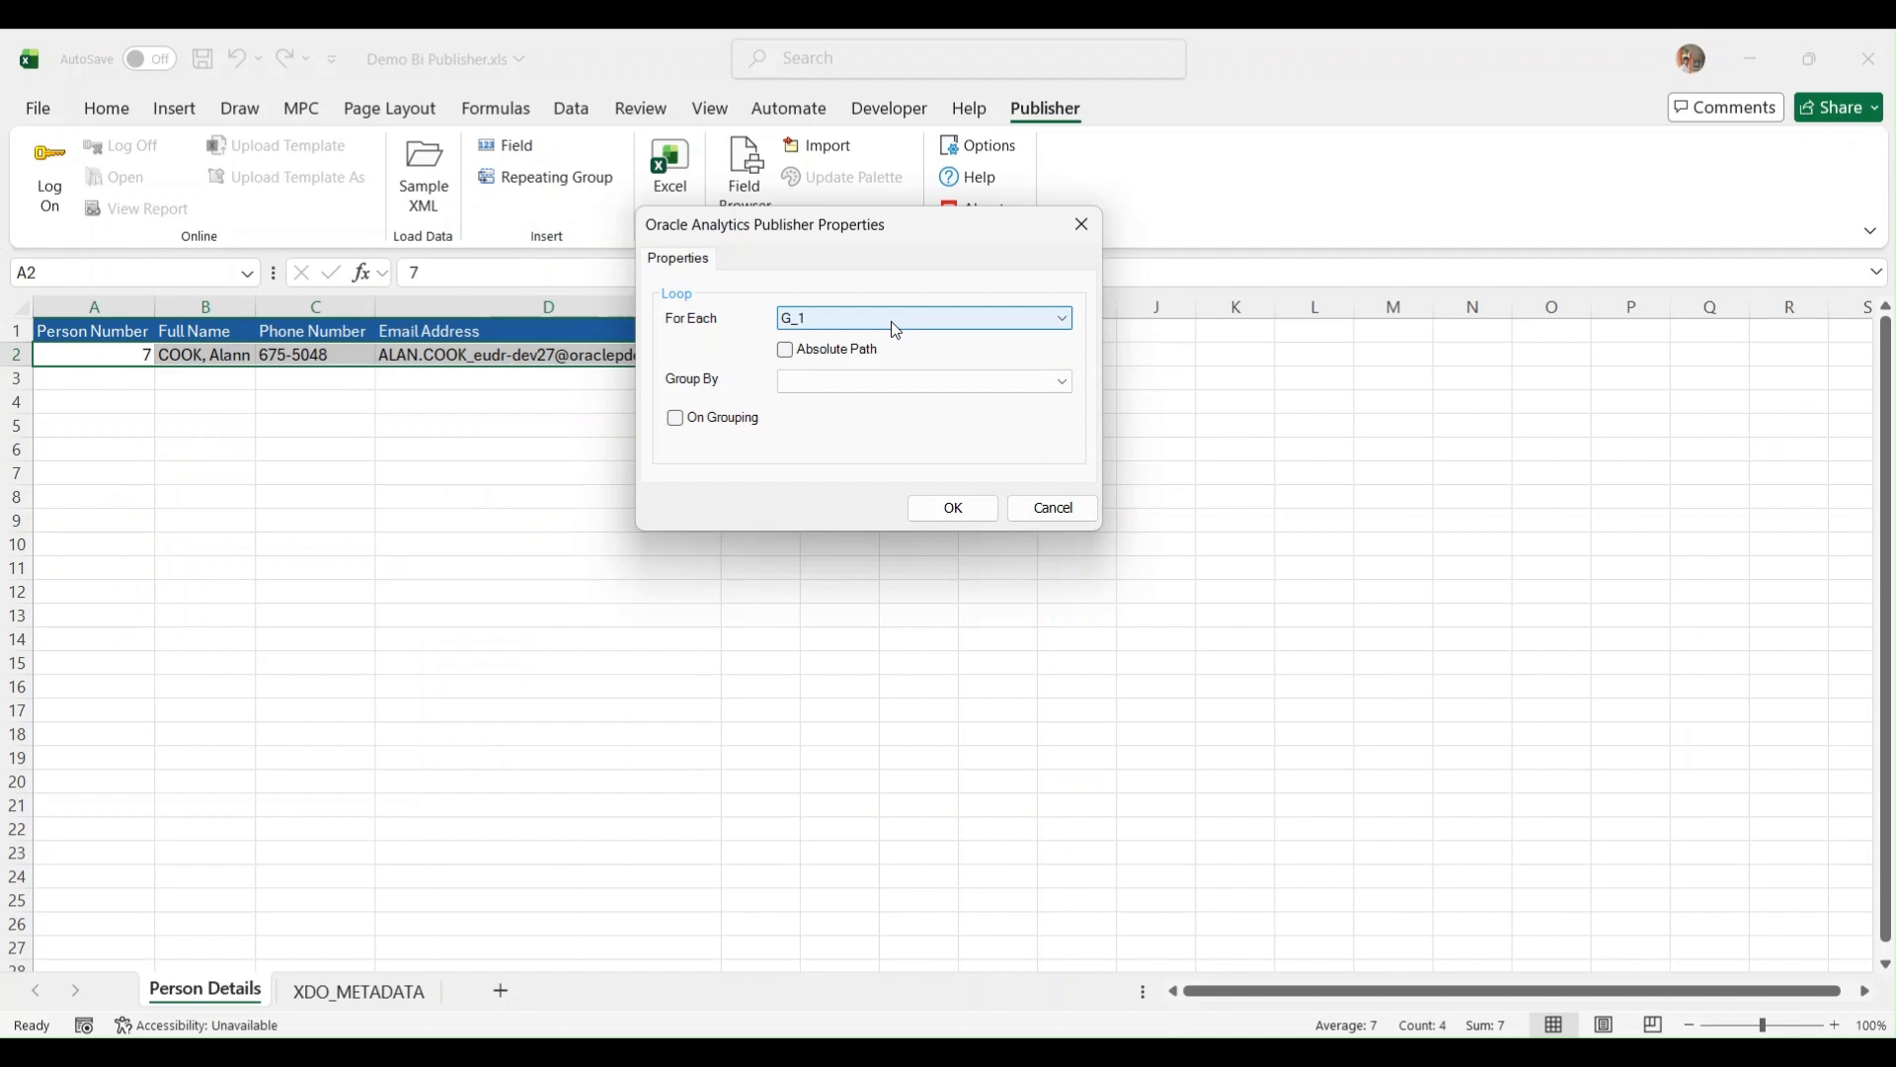
- Leave Group By empty and create the repeating group over row 2 with these properties
{"action": "left_click", "coordinate": [857, 385]}
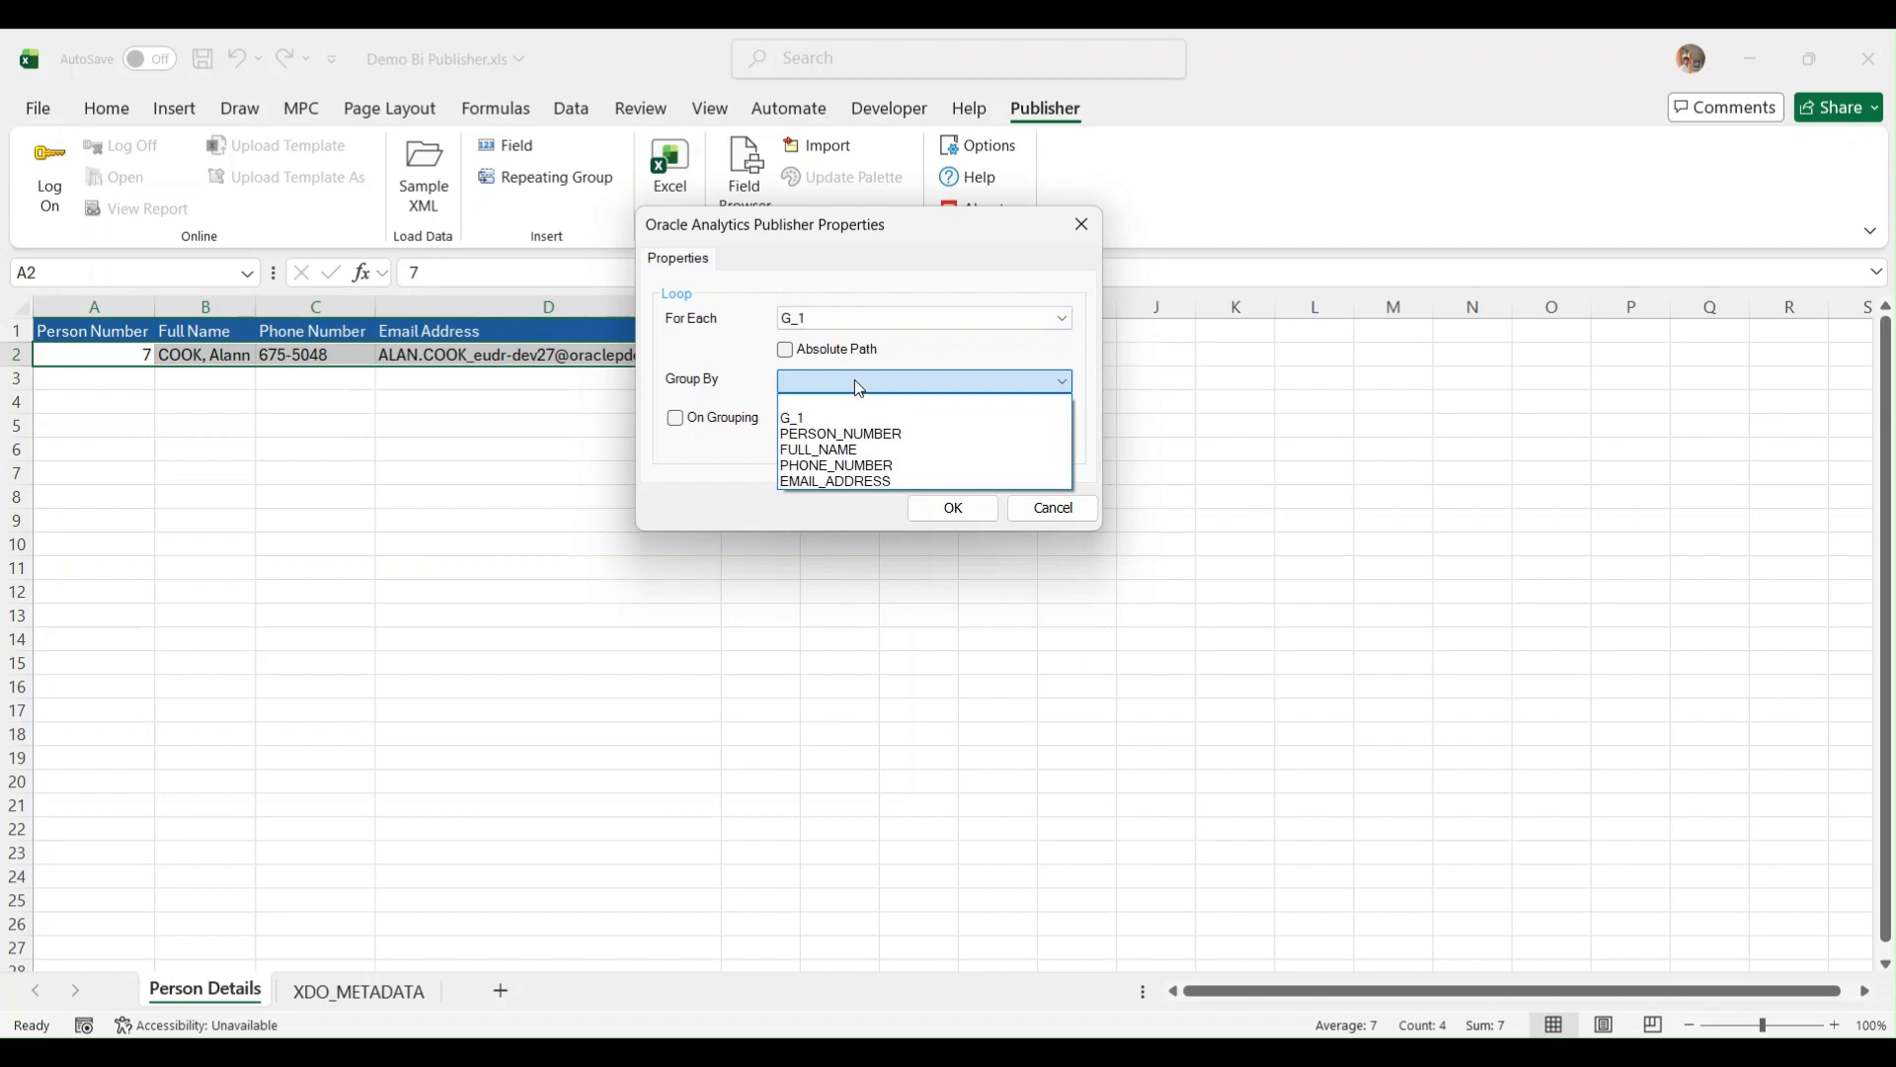
{"action": "left_click", "coordinate": [918, 381]}
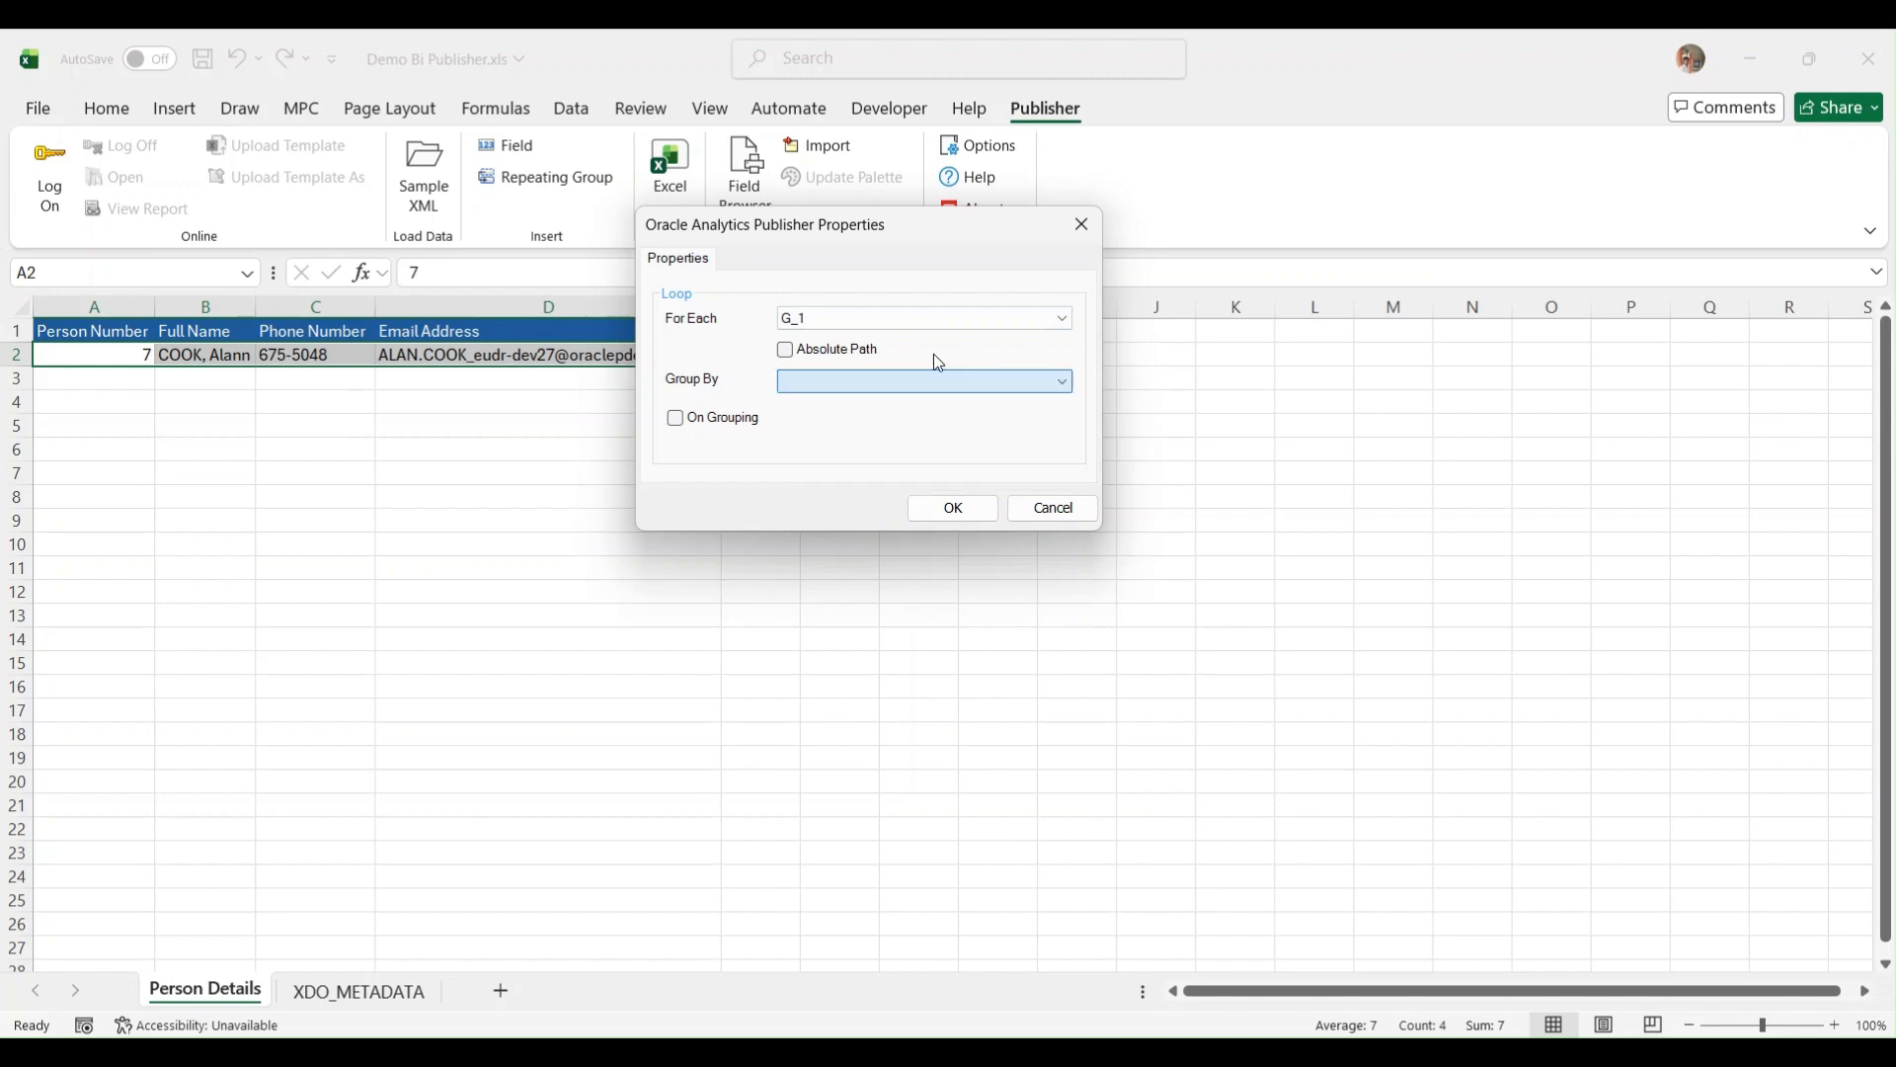
{"action": "left_click", "coordinate": [942, 507]}
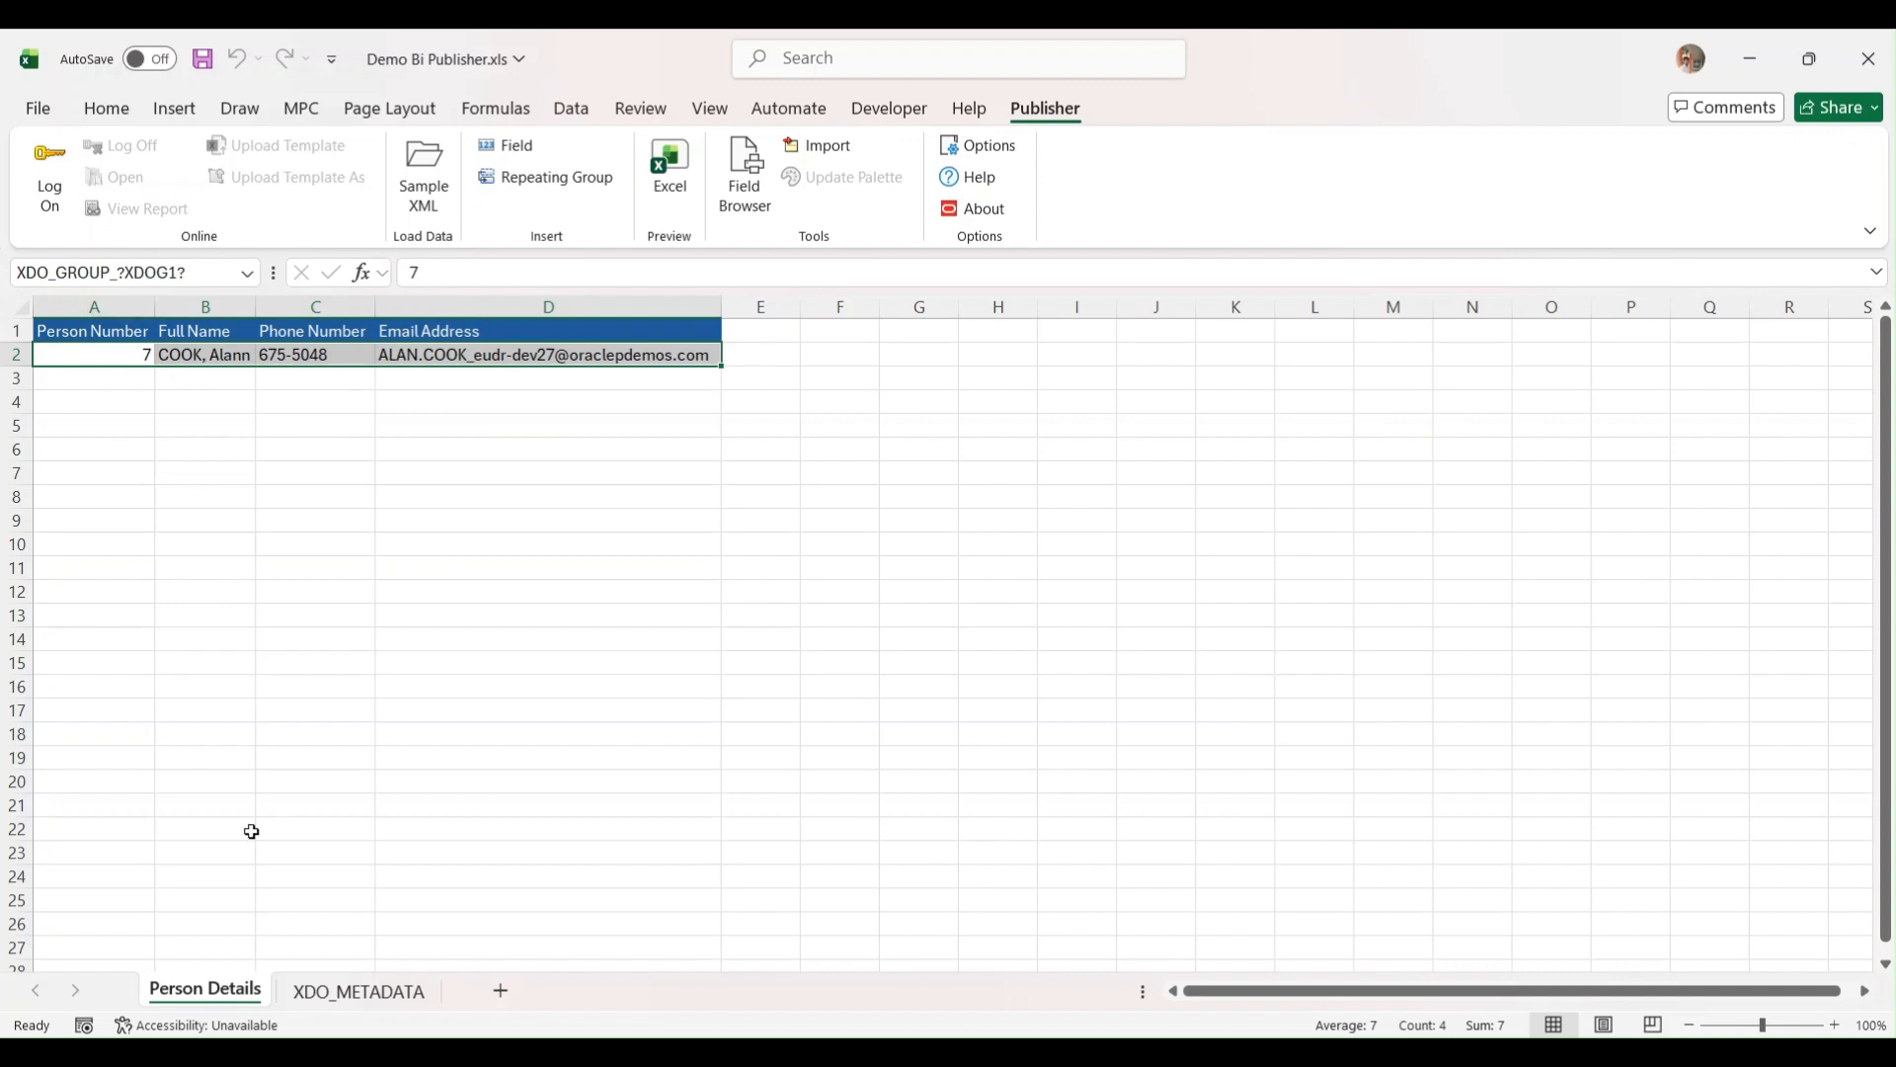
- Autofit column B of the XDO_METADATA sheet to show the full for-each entry of the repeating group, and return to Person Details
{"action": "left_click", "coordinate": [341, 992]}
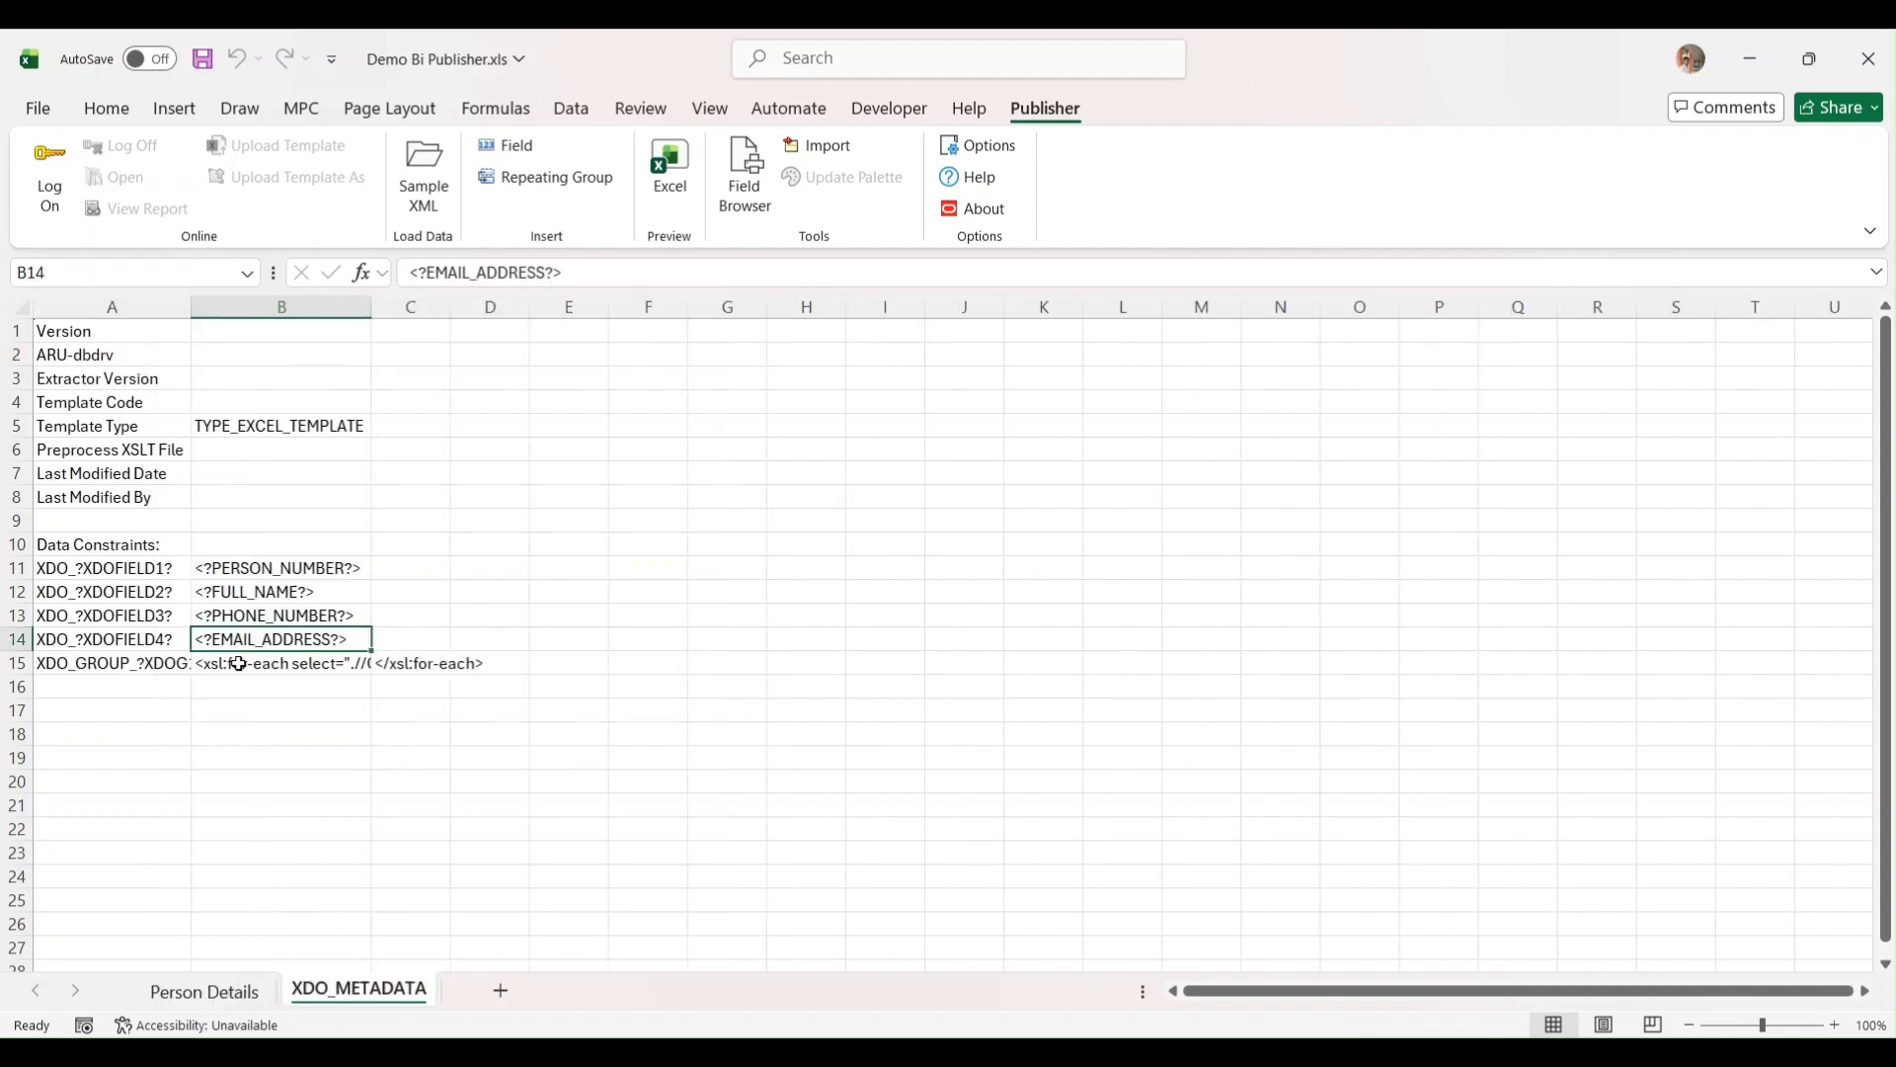
{"action": "double_click", "coordinate": [371, 306]}
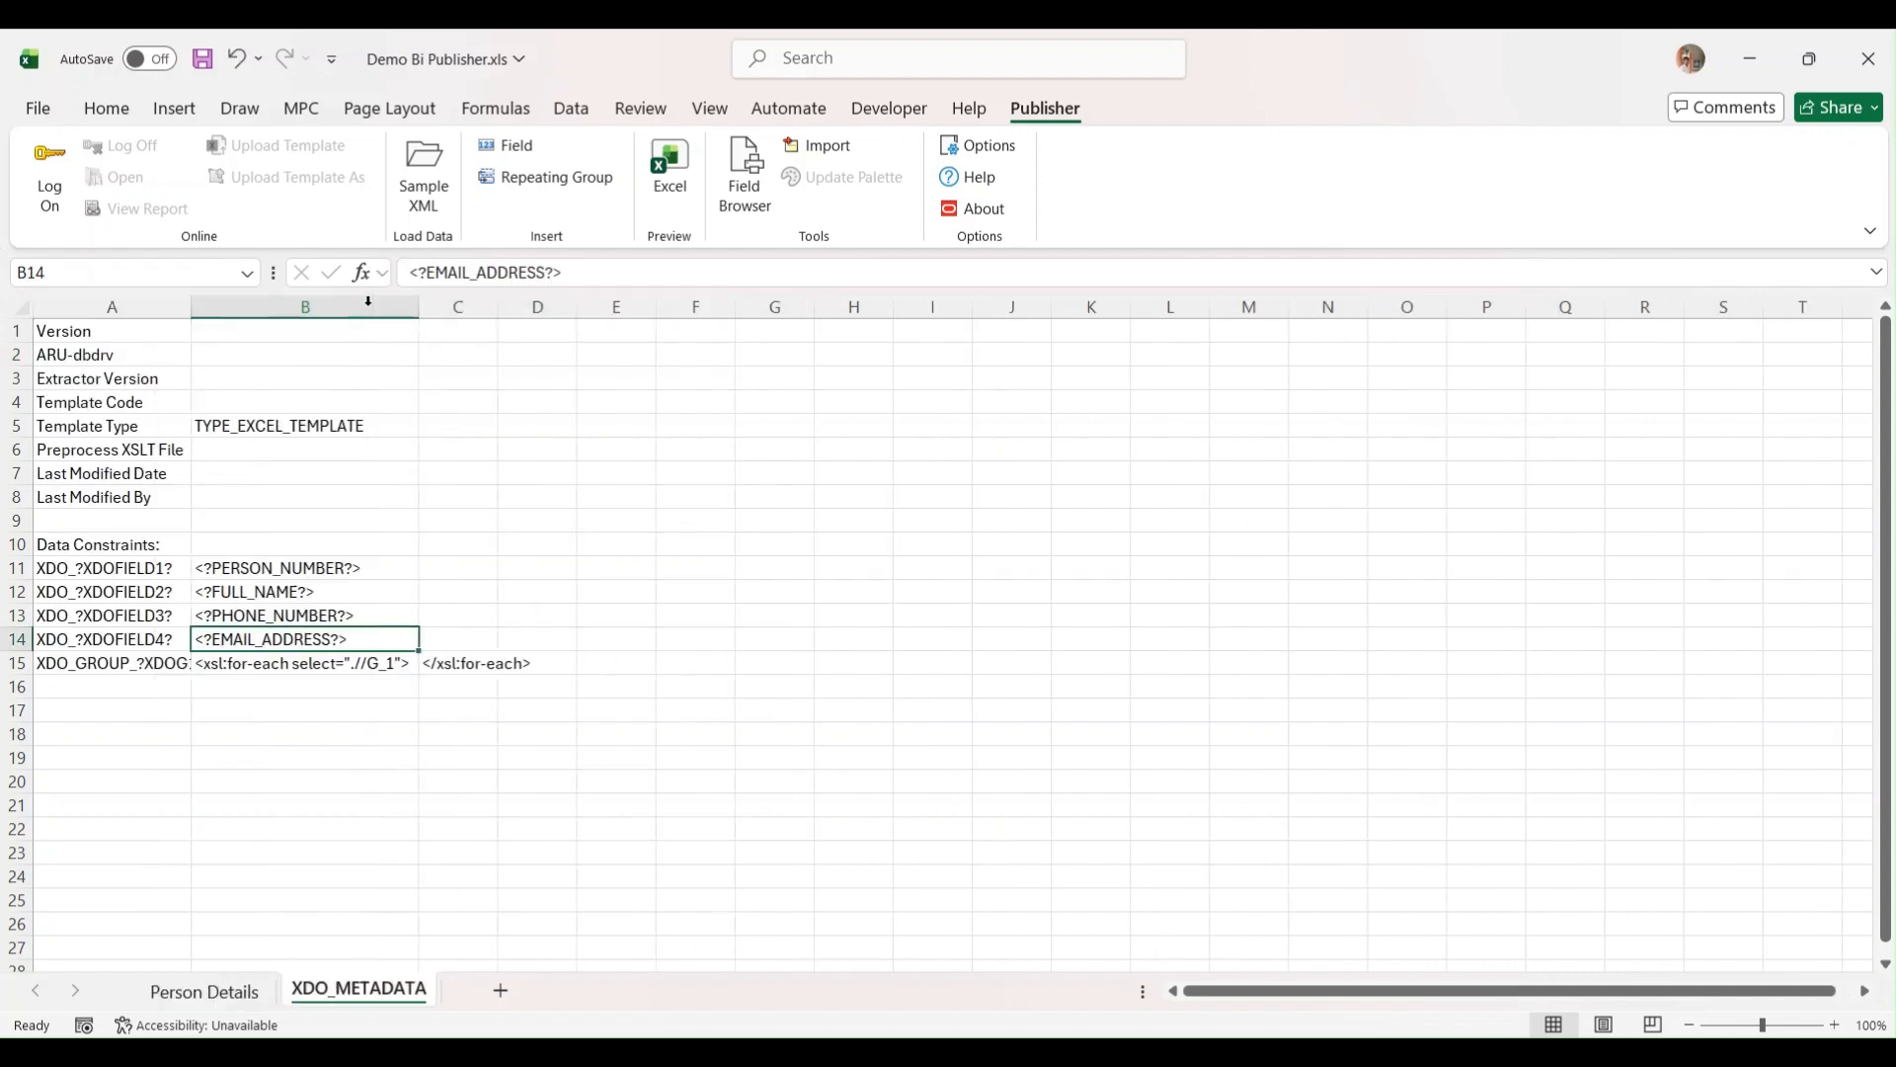
{"action": "left_click", "coordinate": [204, 992]}
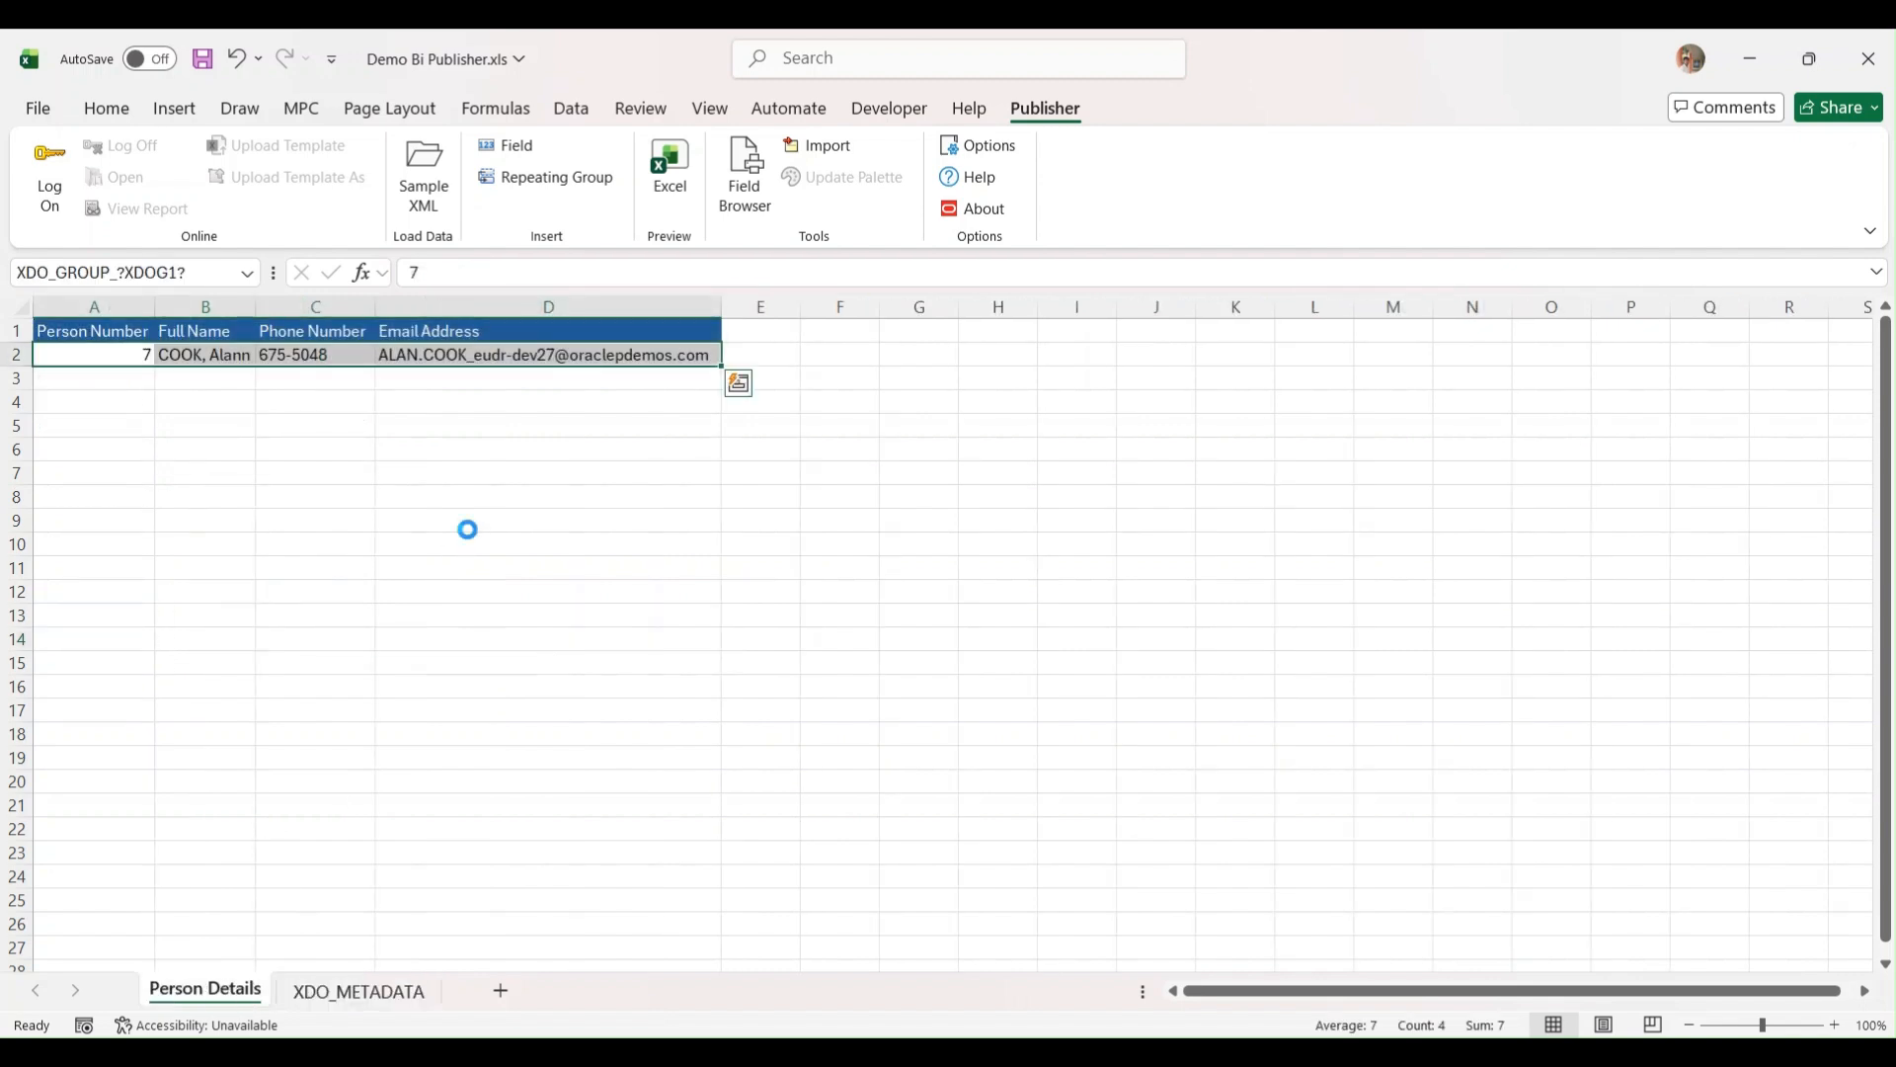
- Save the template and preview it as an Excel report, continuing past the compatibility checks
{"action": "key", "text": "ctrl+s"}
{"action": "left_click", "coordinate": [1046, 705]}
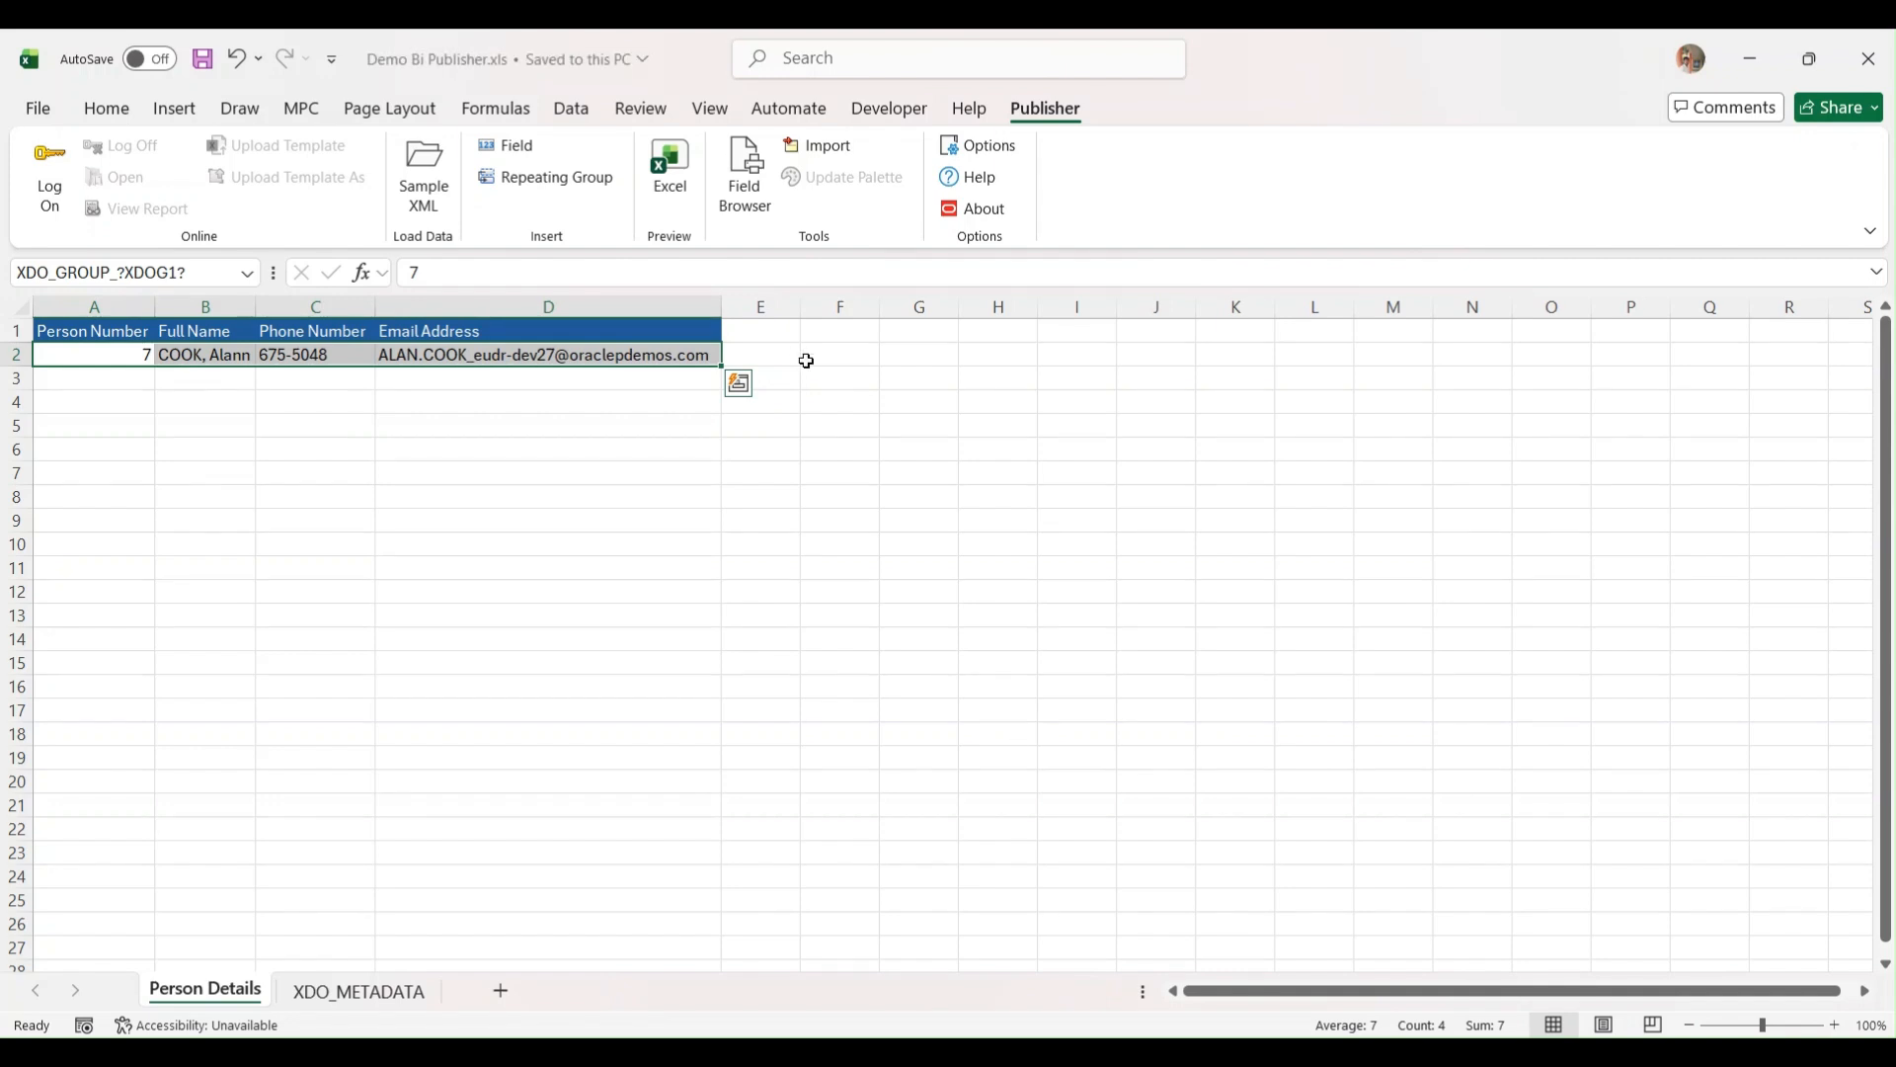
{"action": "left_click", "coordinate": [68, 352]}
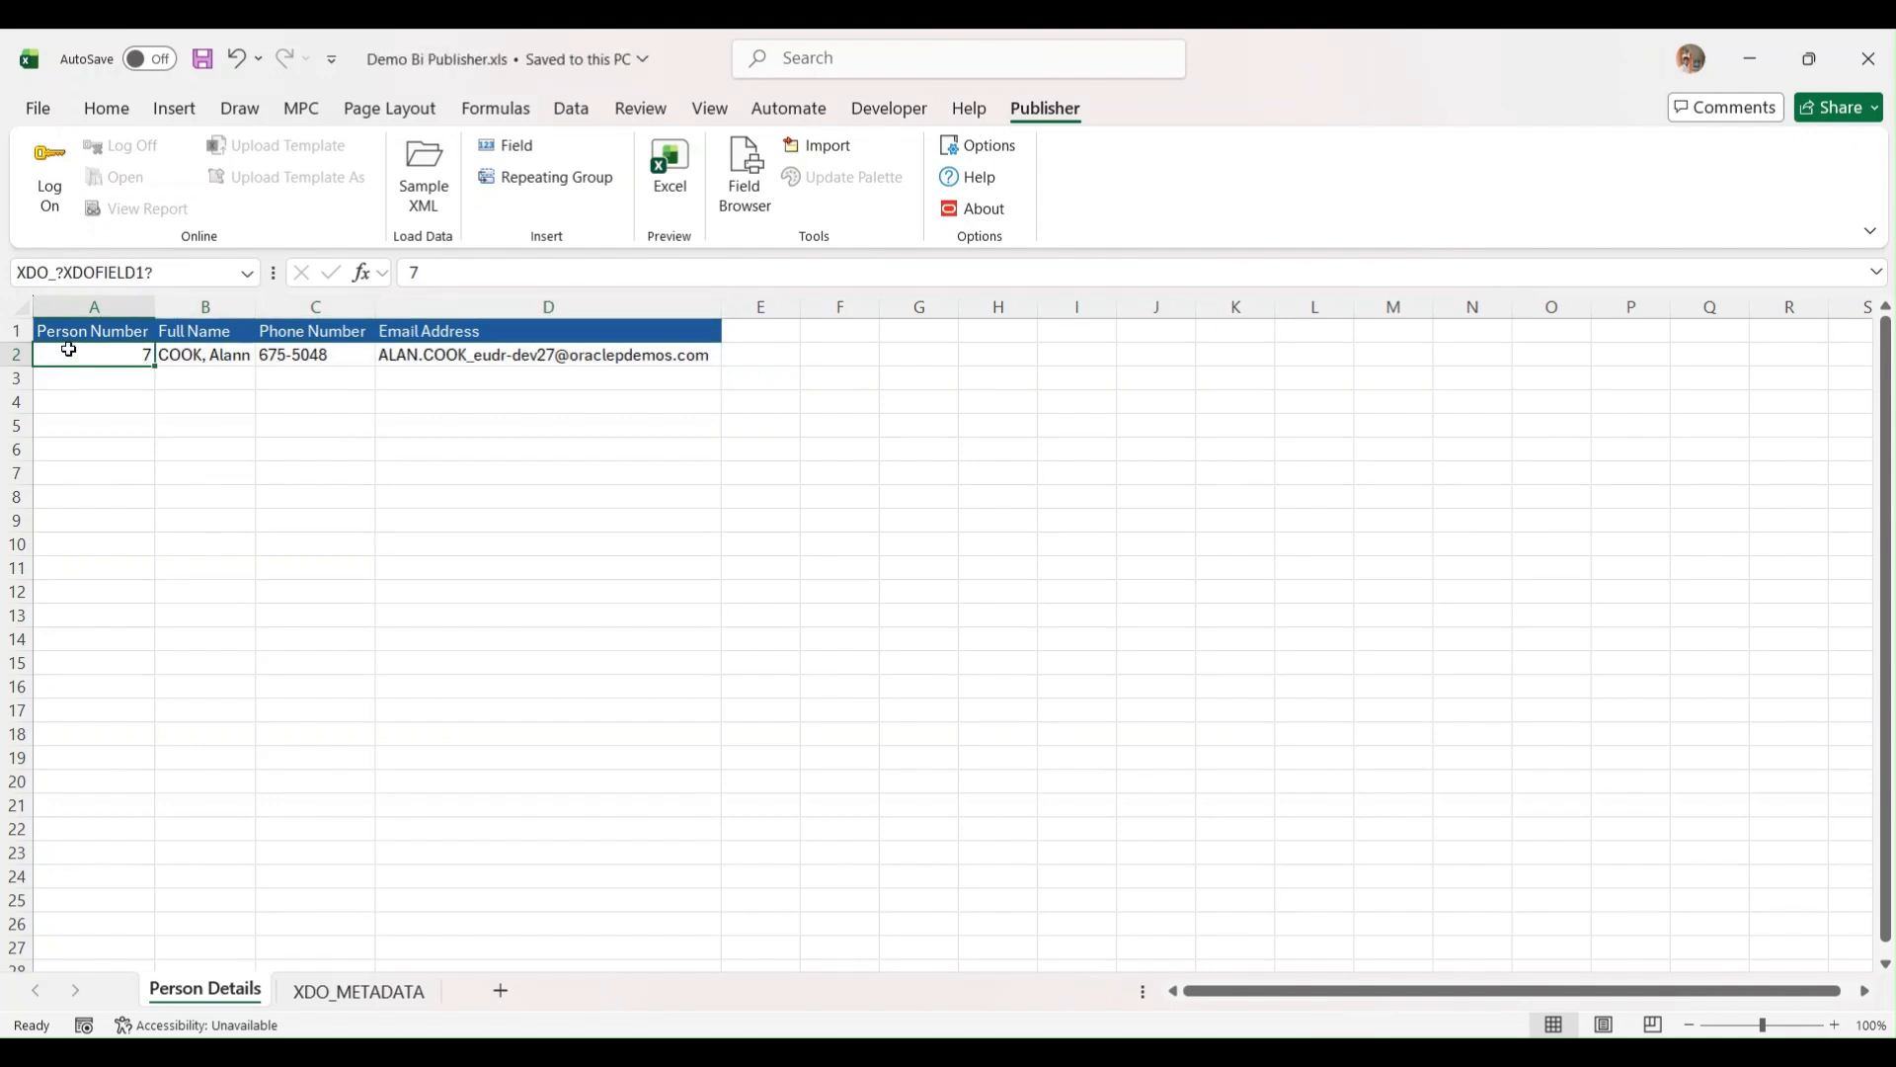
{"action": "left_click", "coordinate": [669, 179]}
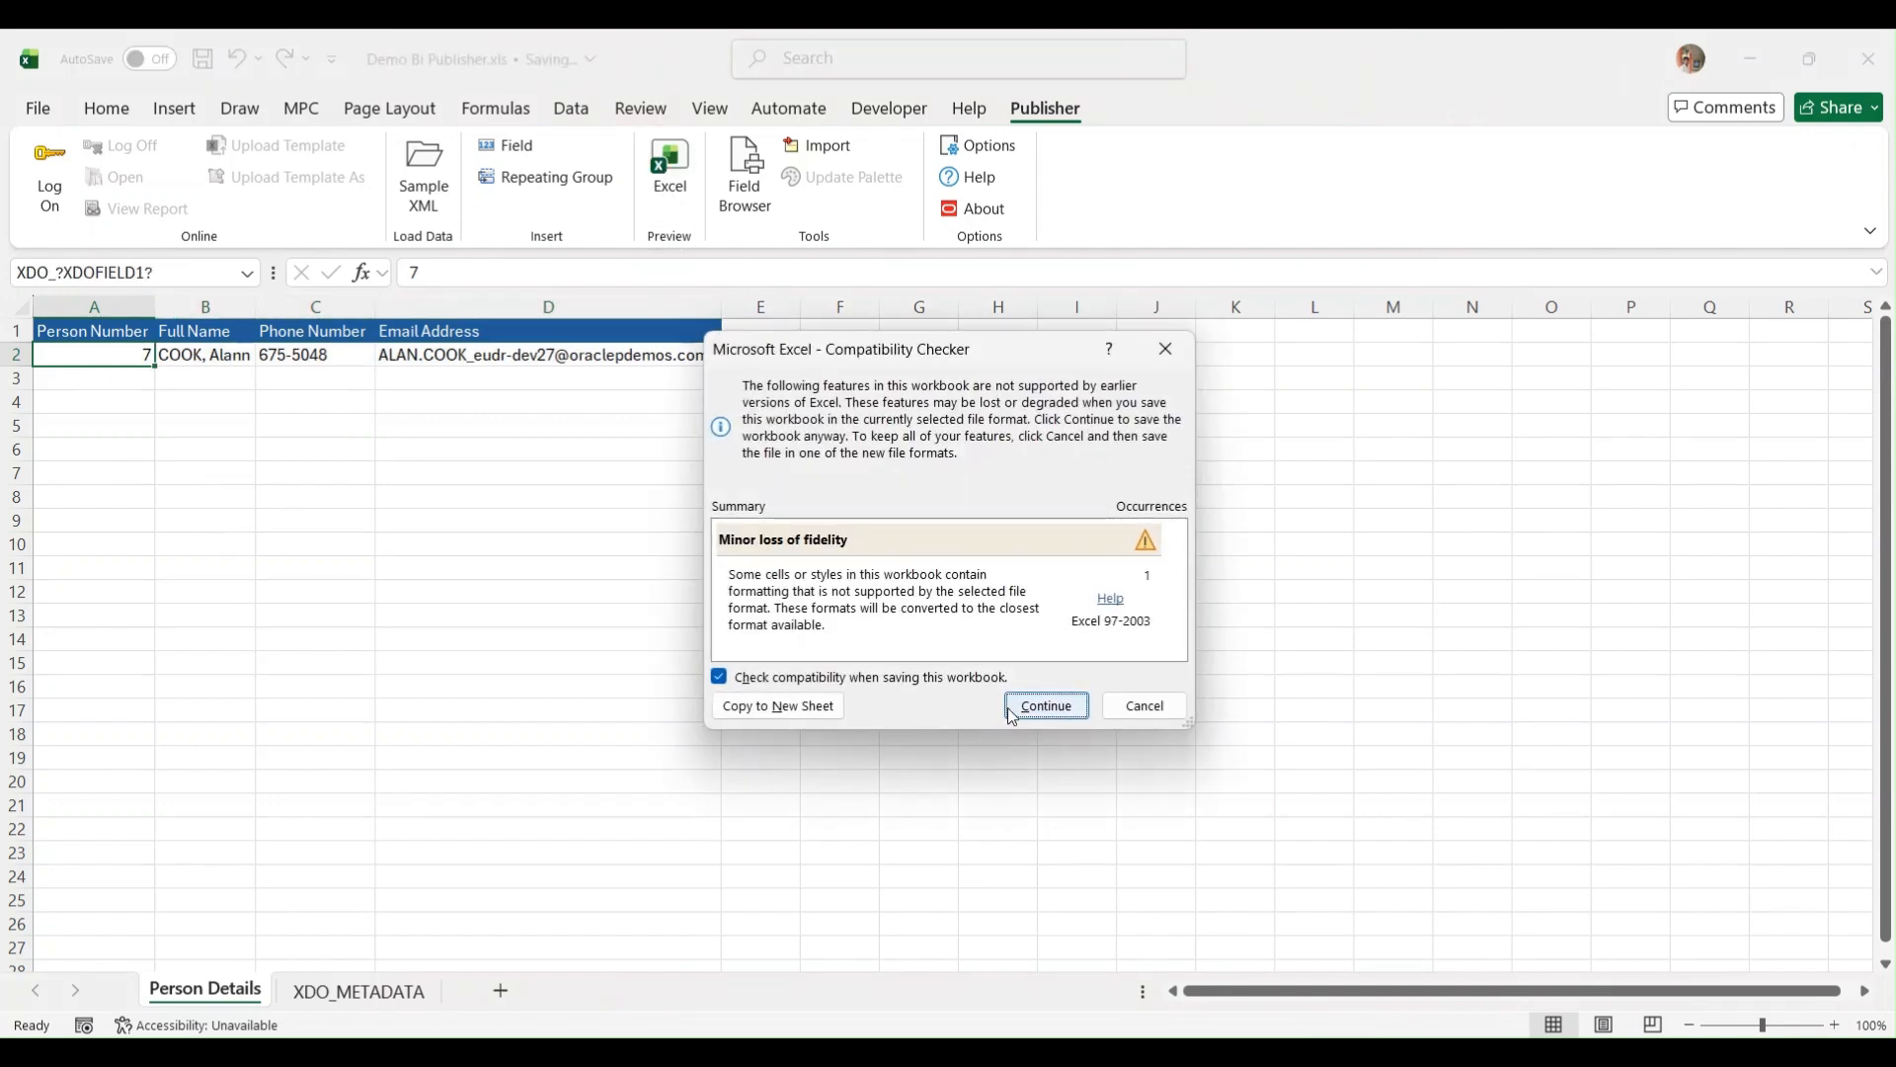
{"action": "left_click", "coordinate": [1039, 707]}
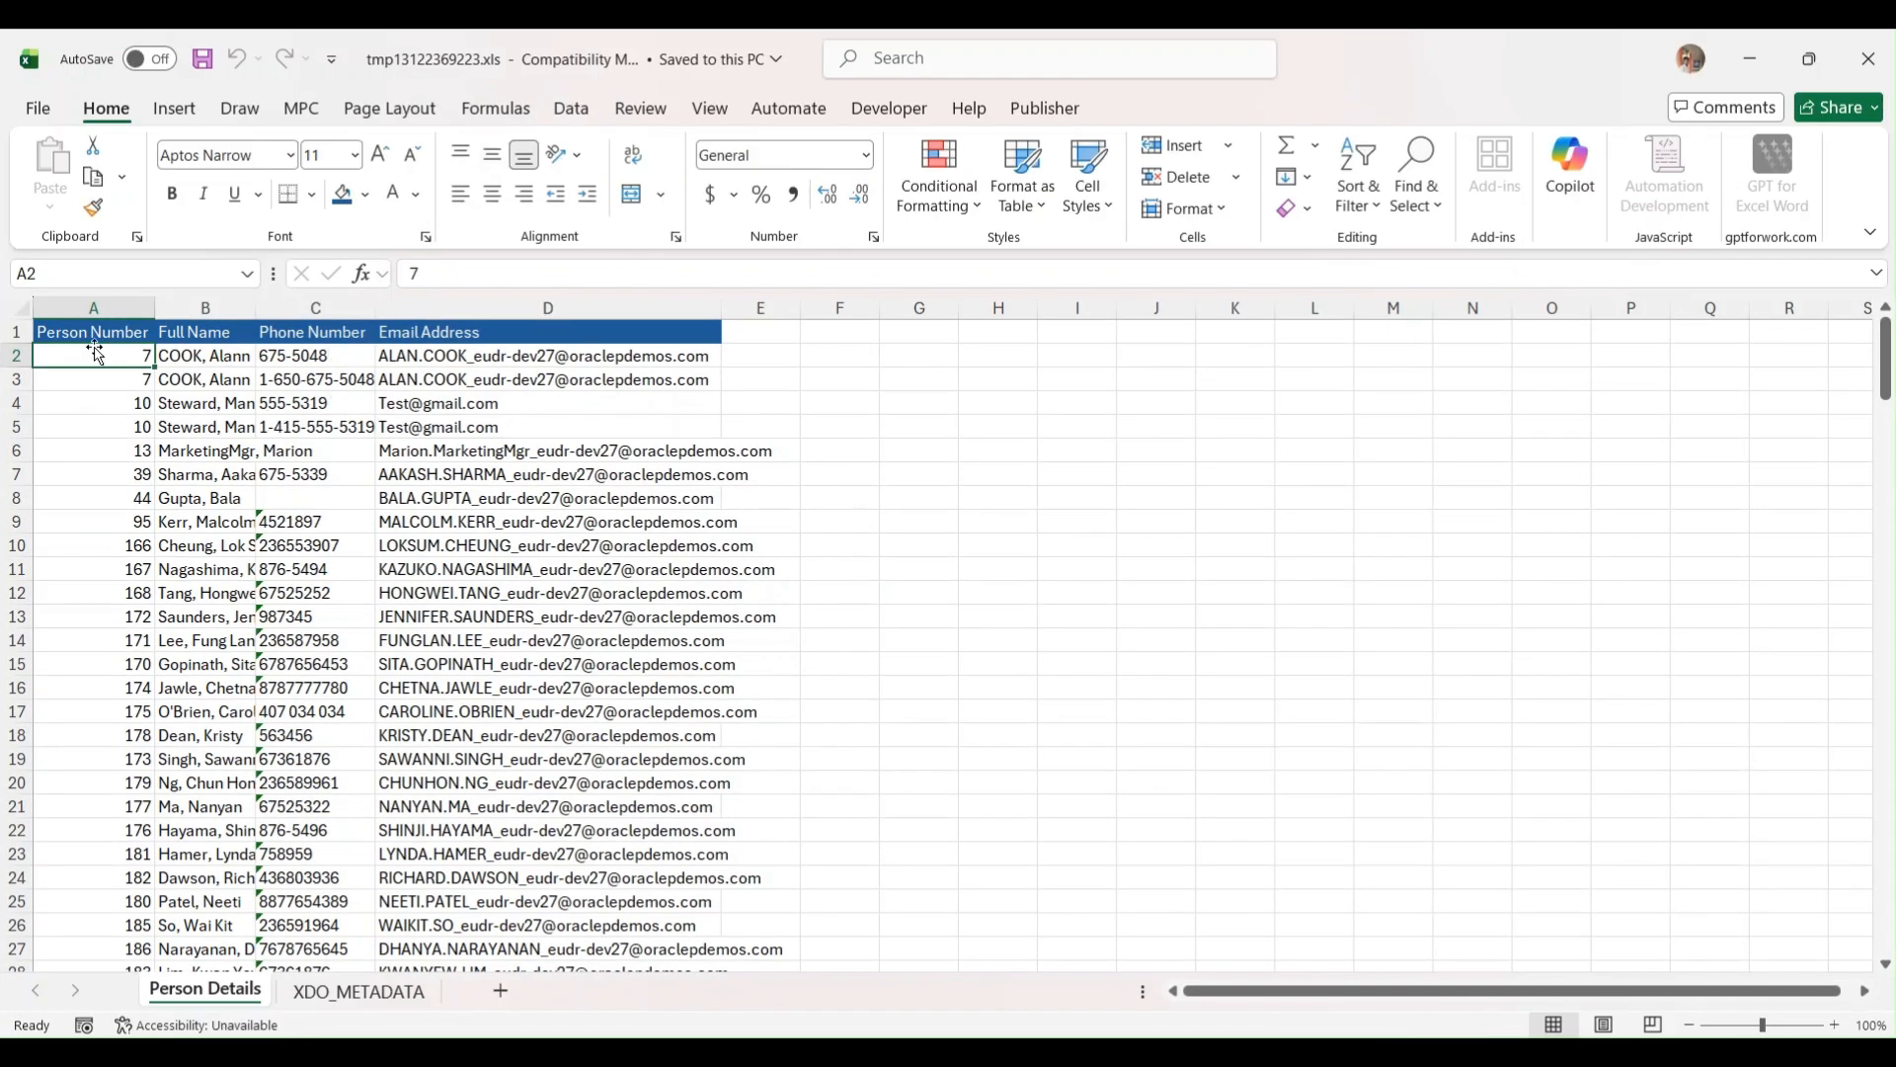
- Review the person rows in the previewed report with all columns autofitted, and close the preview without saving
{"action": "left_click", "coordinate": [26, 319]}
{"action": "double_click", "coordinate": [155, 307]}
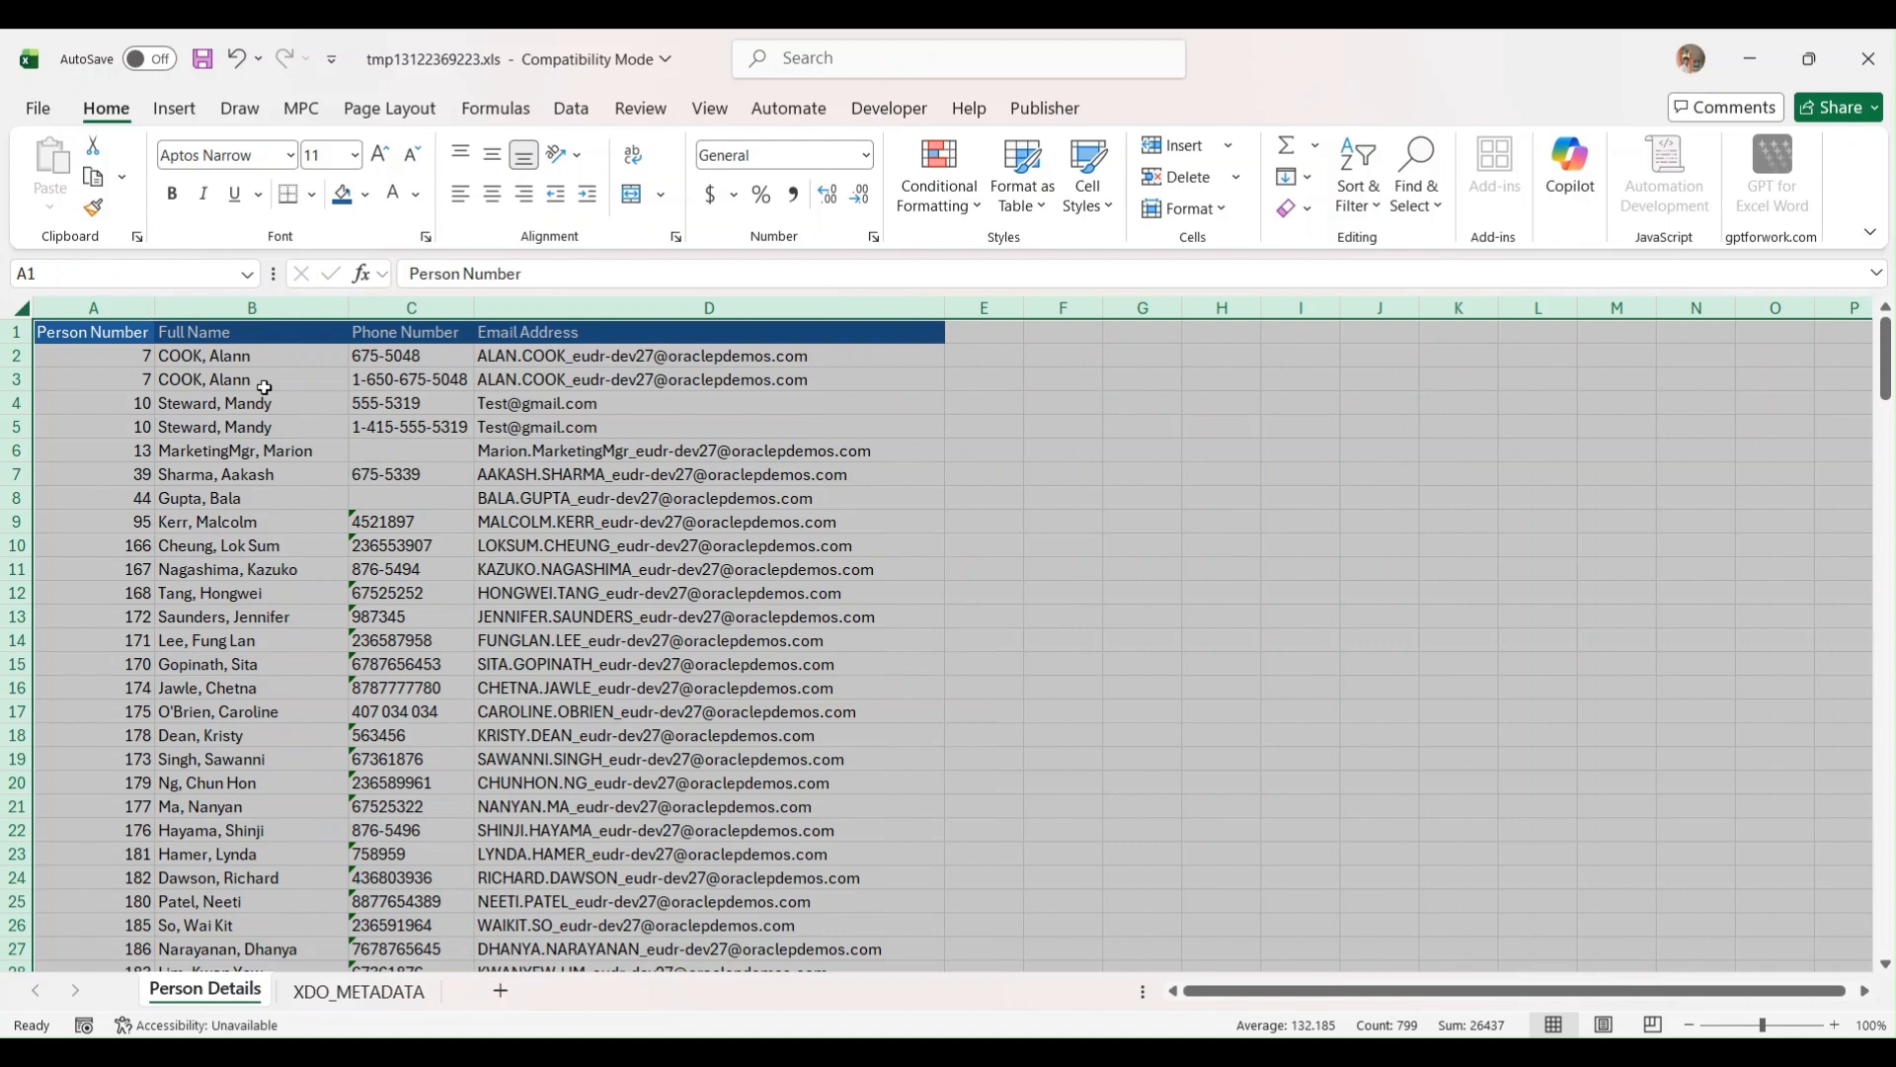
{"action": "scroll", "coordinate": [414, 494], "scroll_direction": "down", "scroll_amount": 4}
{"action": "scroll", "coordinate": [415, 494], "scroll_direction": "down", "scroll_amount": 15}
{"action": "scroll", "coordinate": [415, 494], "scroll_direction": "up", "scroll_amount": 17}
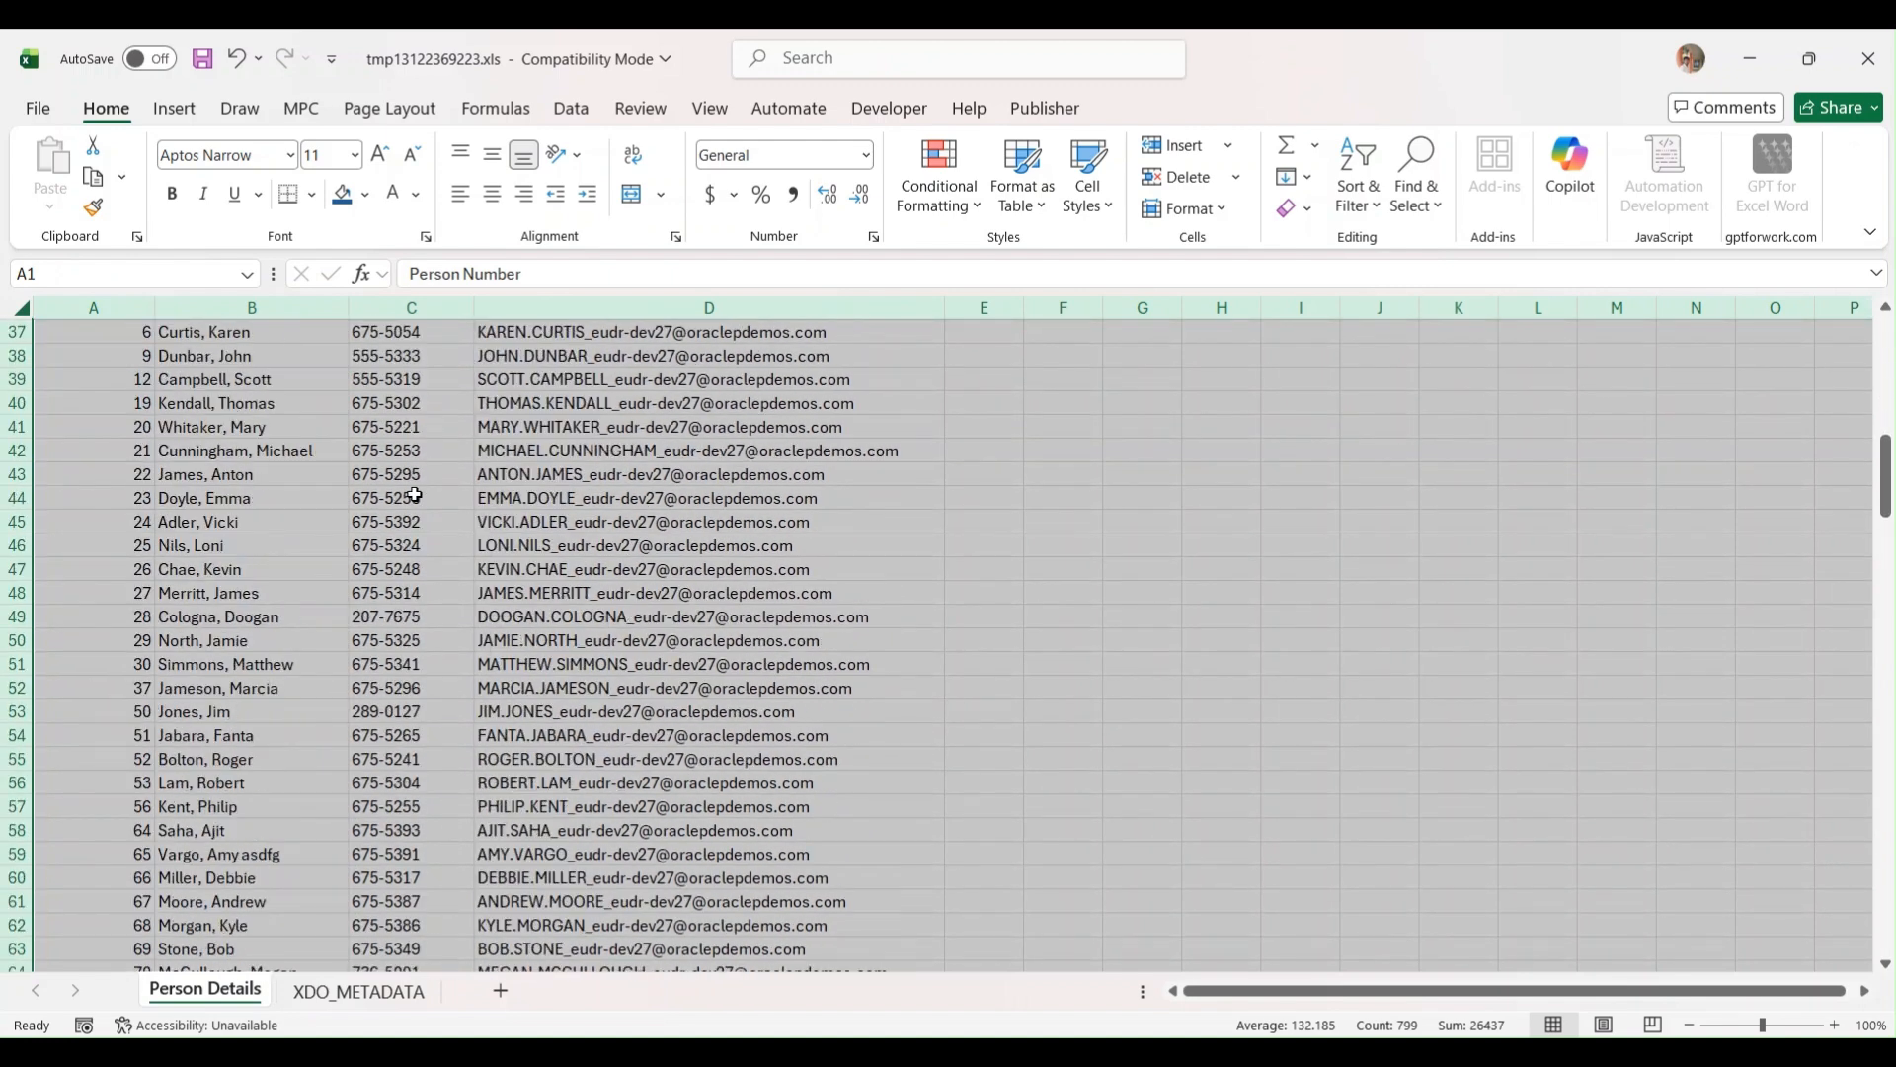
{"action": "scroll", "coordinate": [414, 494], "scroll_direction": "up", "scroll_amount": 3}
{"action": "left_click", "coordinate": [414, 497]}
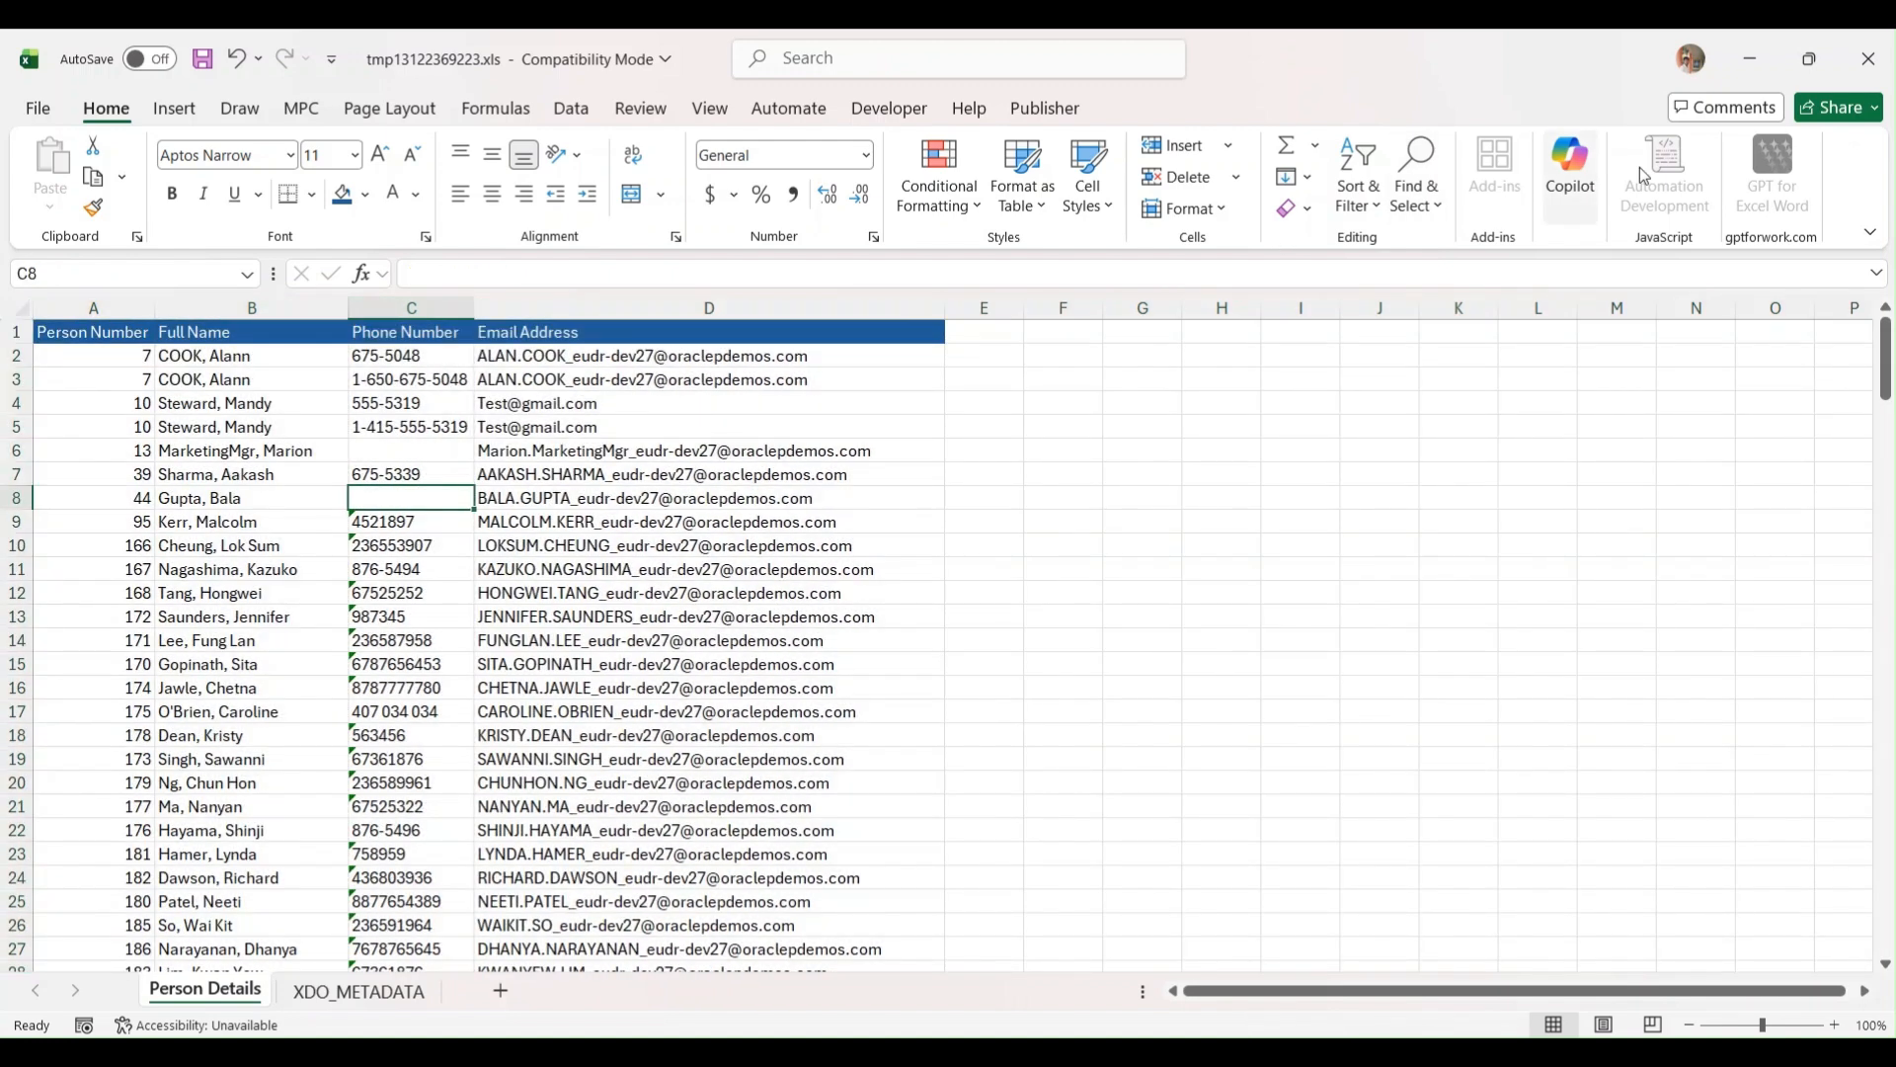
{"action": "left_click", "coordinate": [1873, 84]}
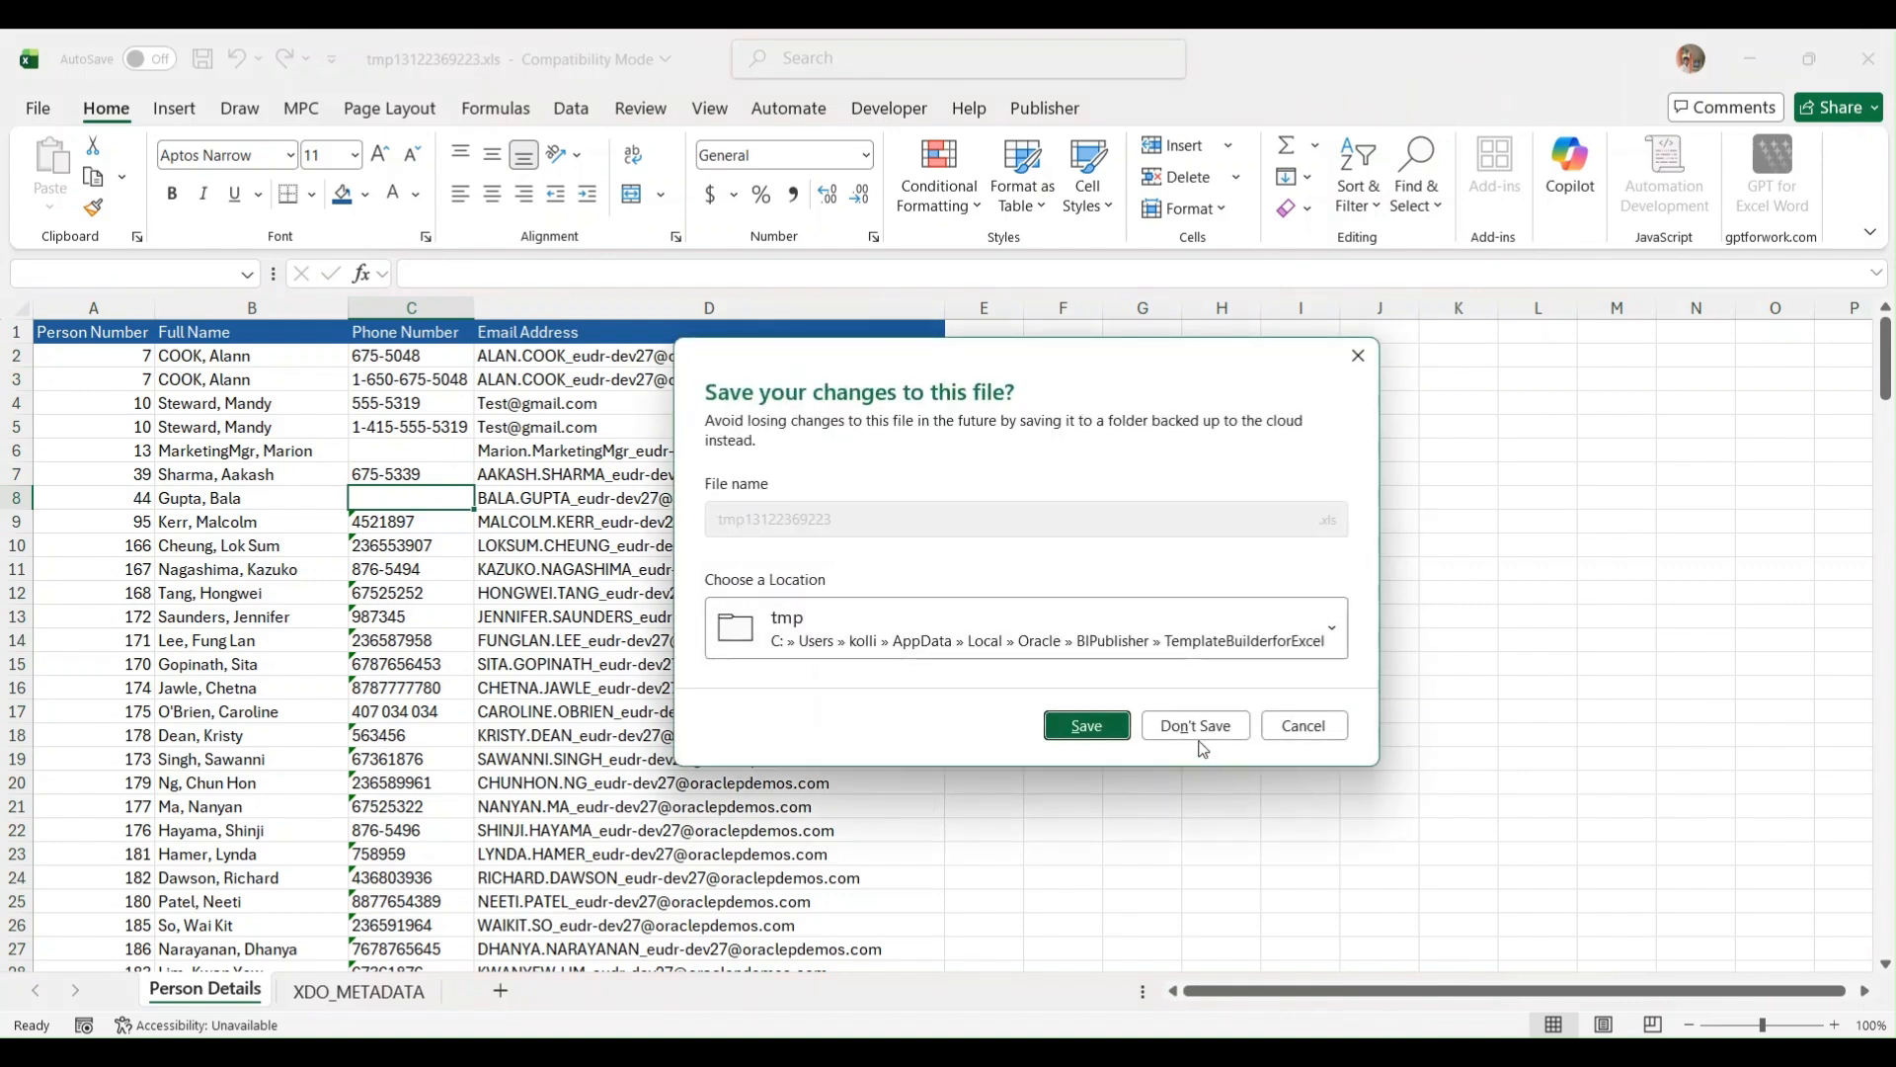
{"action": "left_click", "coordinate": [1193, 726]}
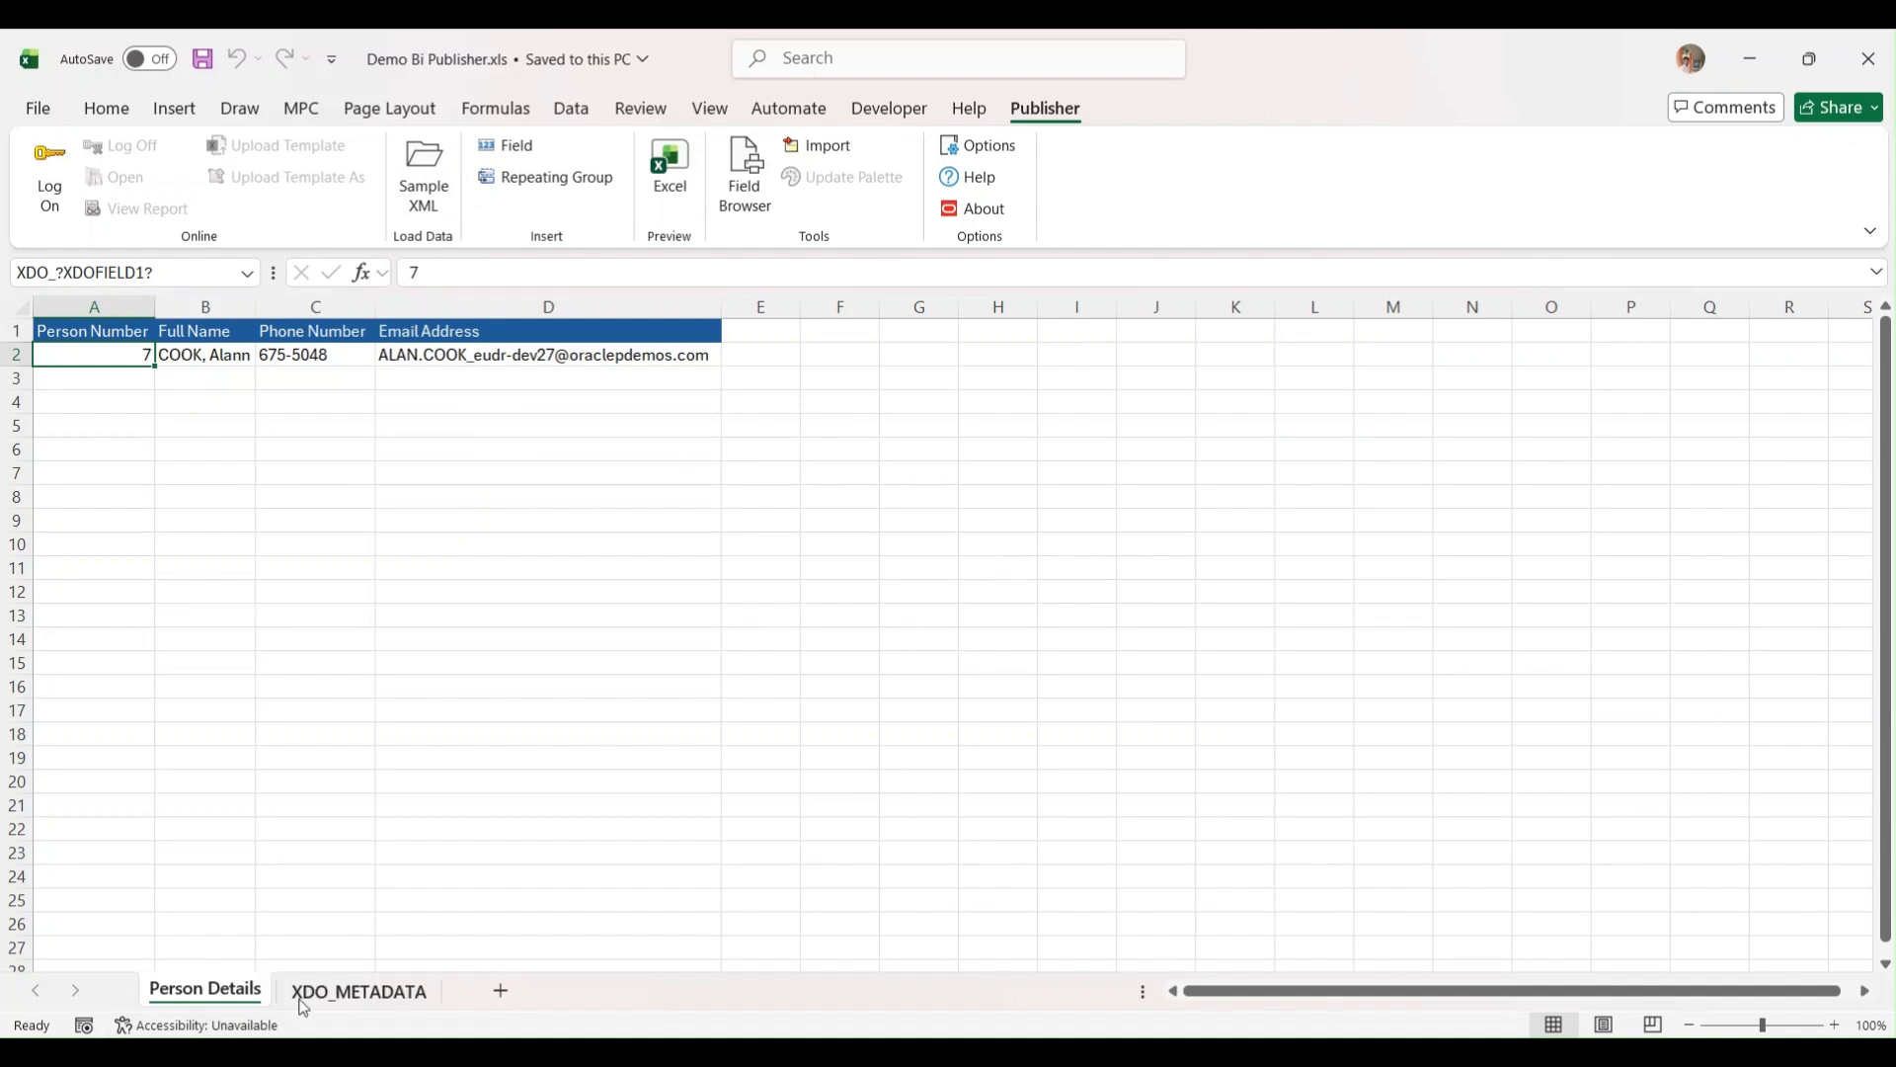
- Look at the metadata sheet again and check the names assigned to the row 2 field cells and the range A2 to D2
{"action": "left_click", "coordinate": [339, 993]}
{"action": "left_click", "coordinate": [237, 991]}
{"action": "left_click", "coordinate": [163, 357]}
{"action": "left_click", "coordinate": [307, 347]}
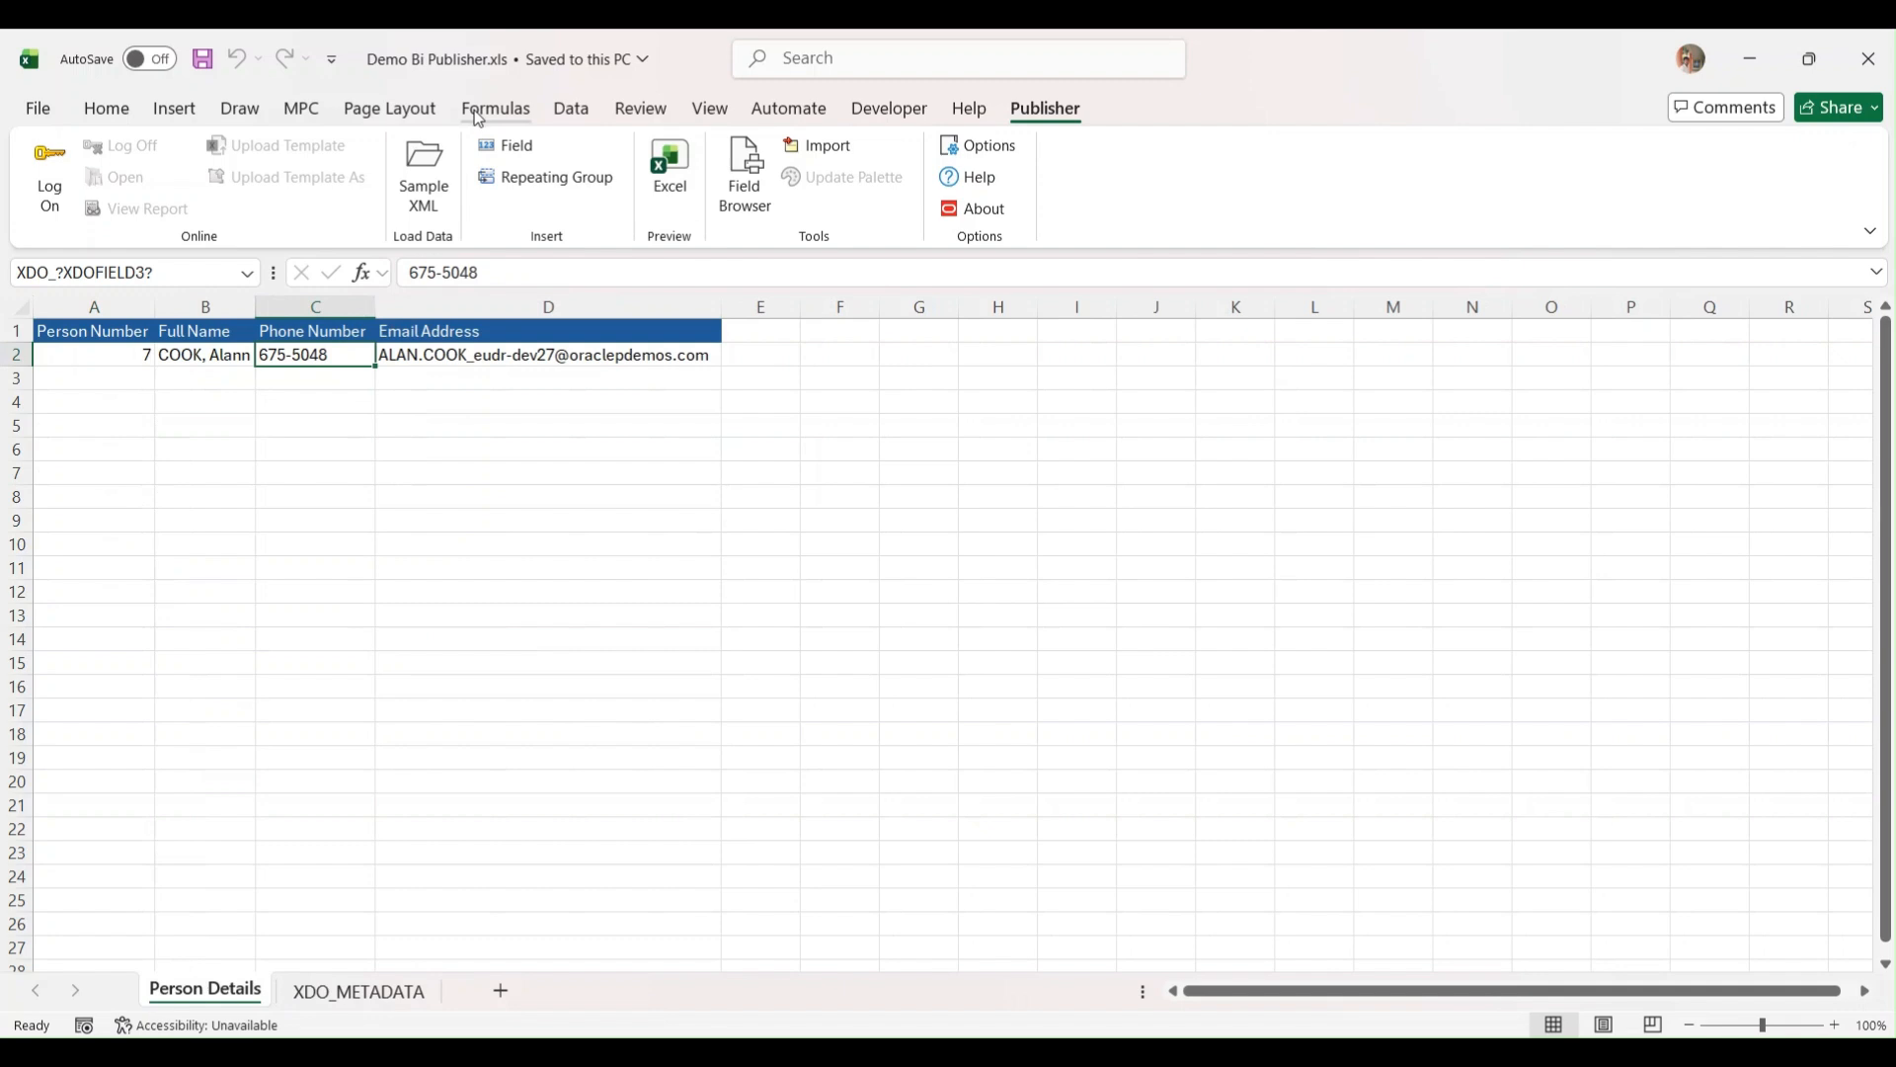
{"action": "left_click_drag", "start_coordinate": [101, 350], "coordinate": [614, 314]}
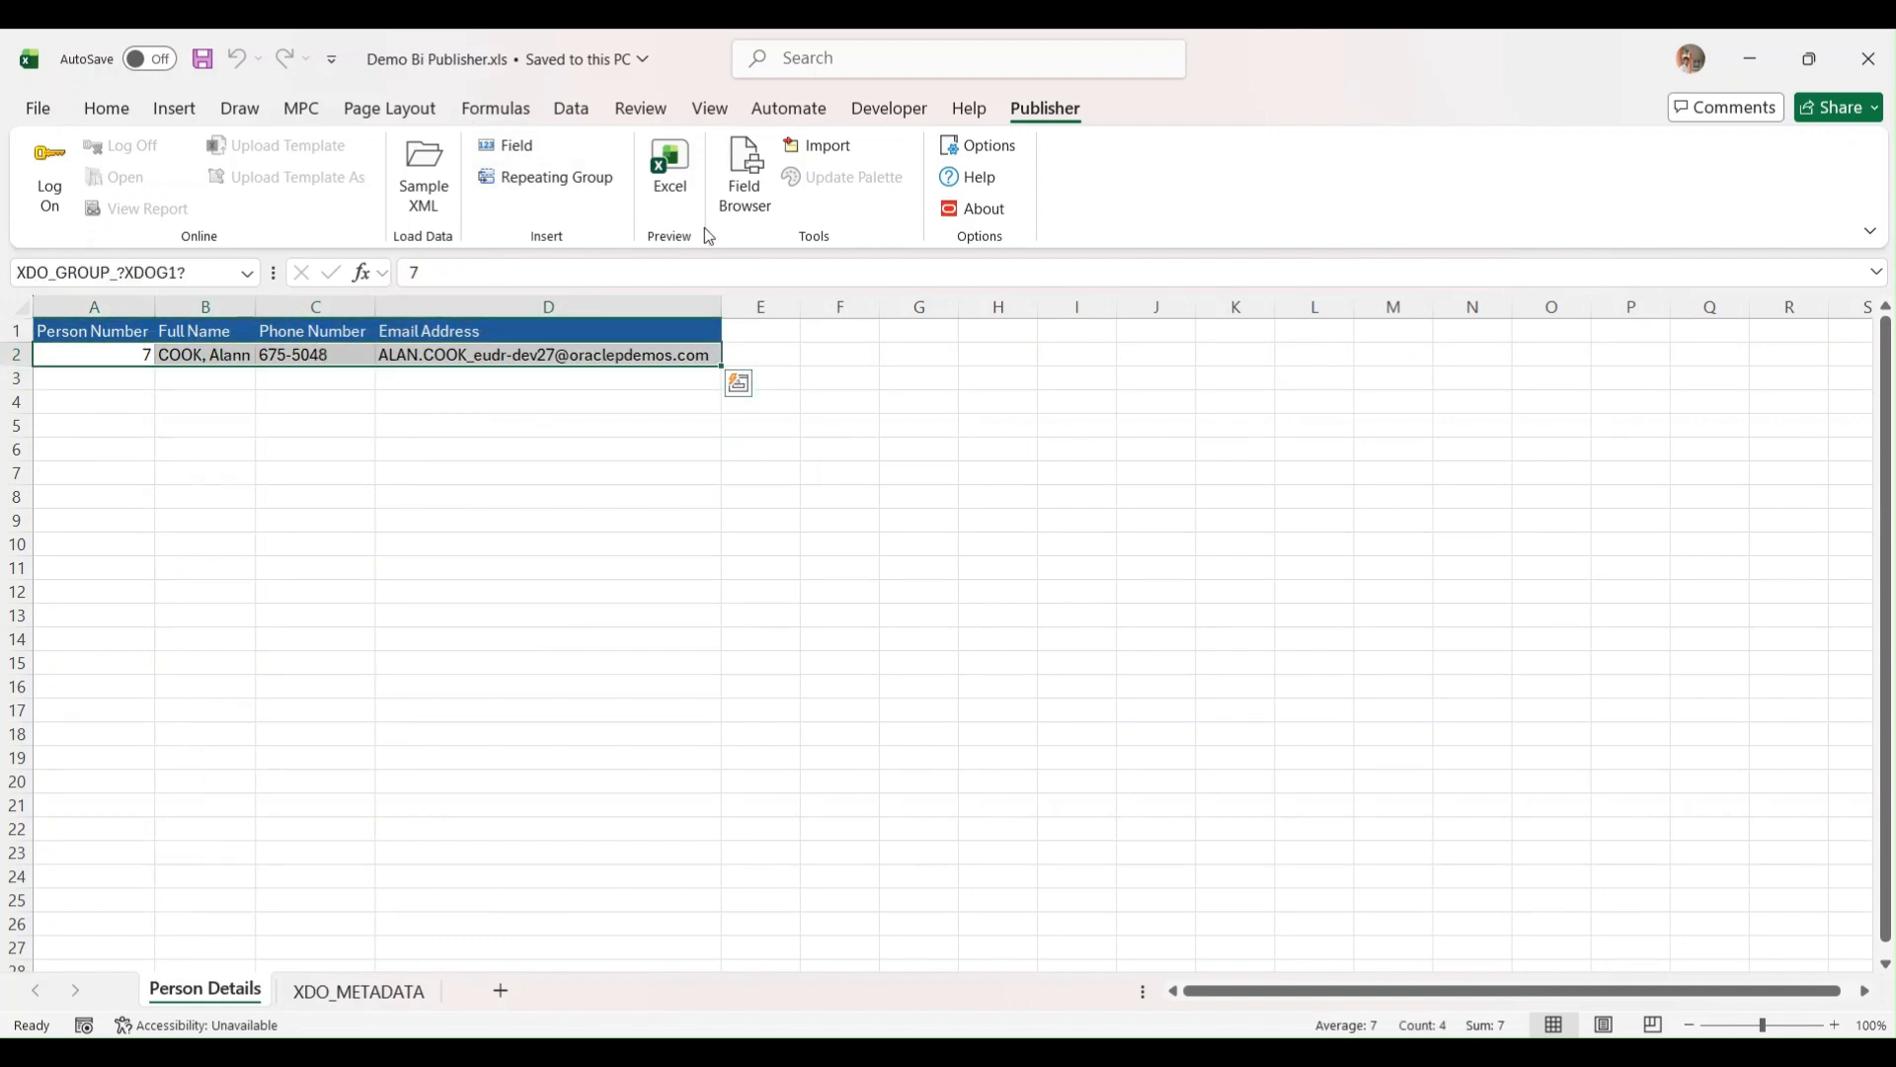
{"action": "left_click", "coordinate": [773, 425]}
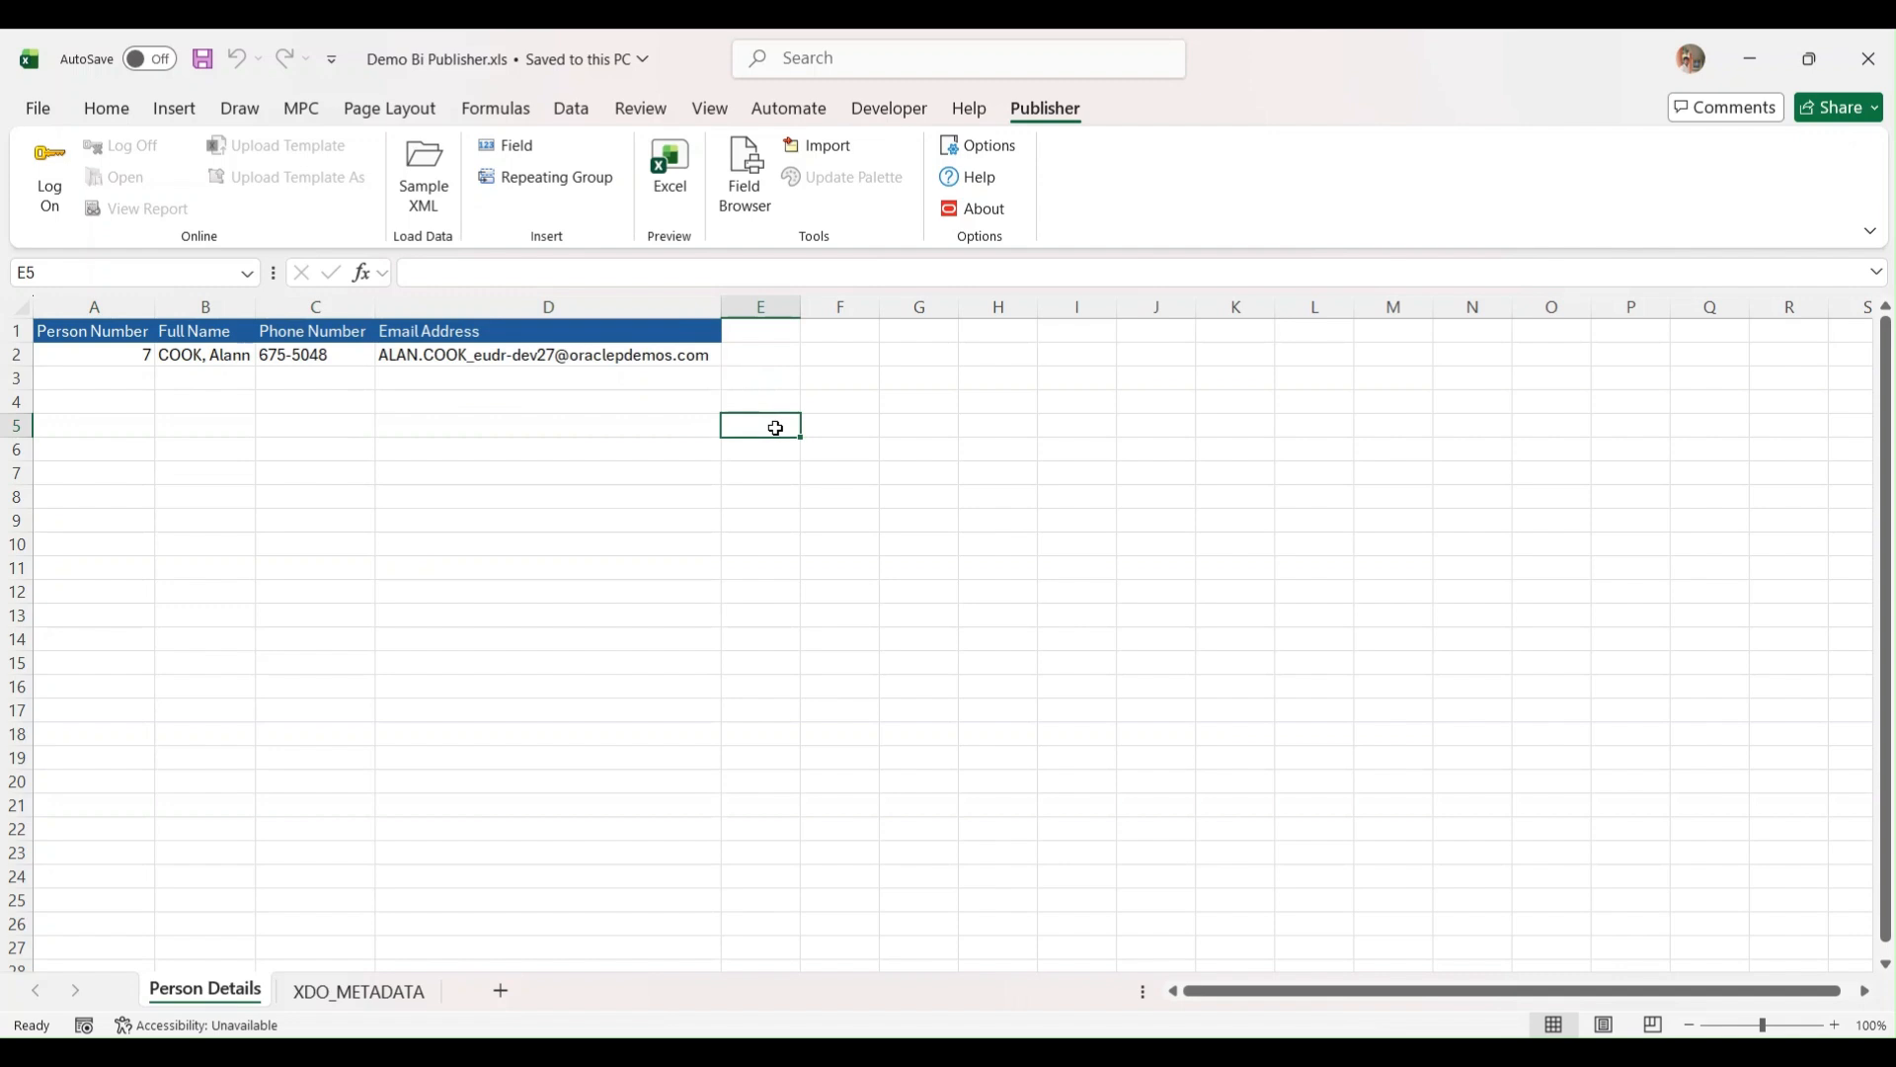
{"action": "left_click", "coordinate": [126, 363]}
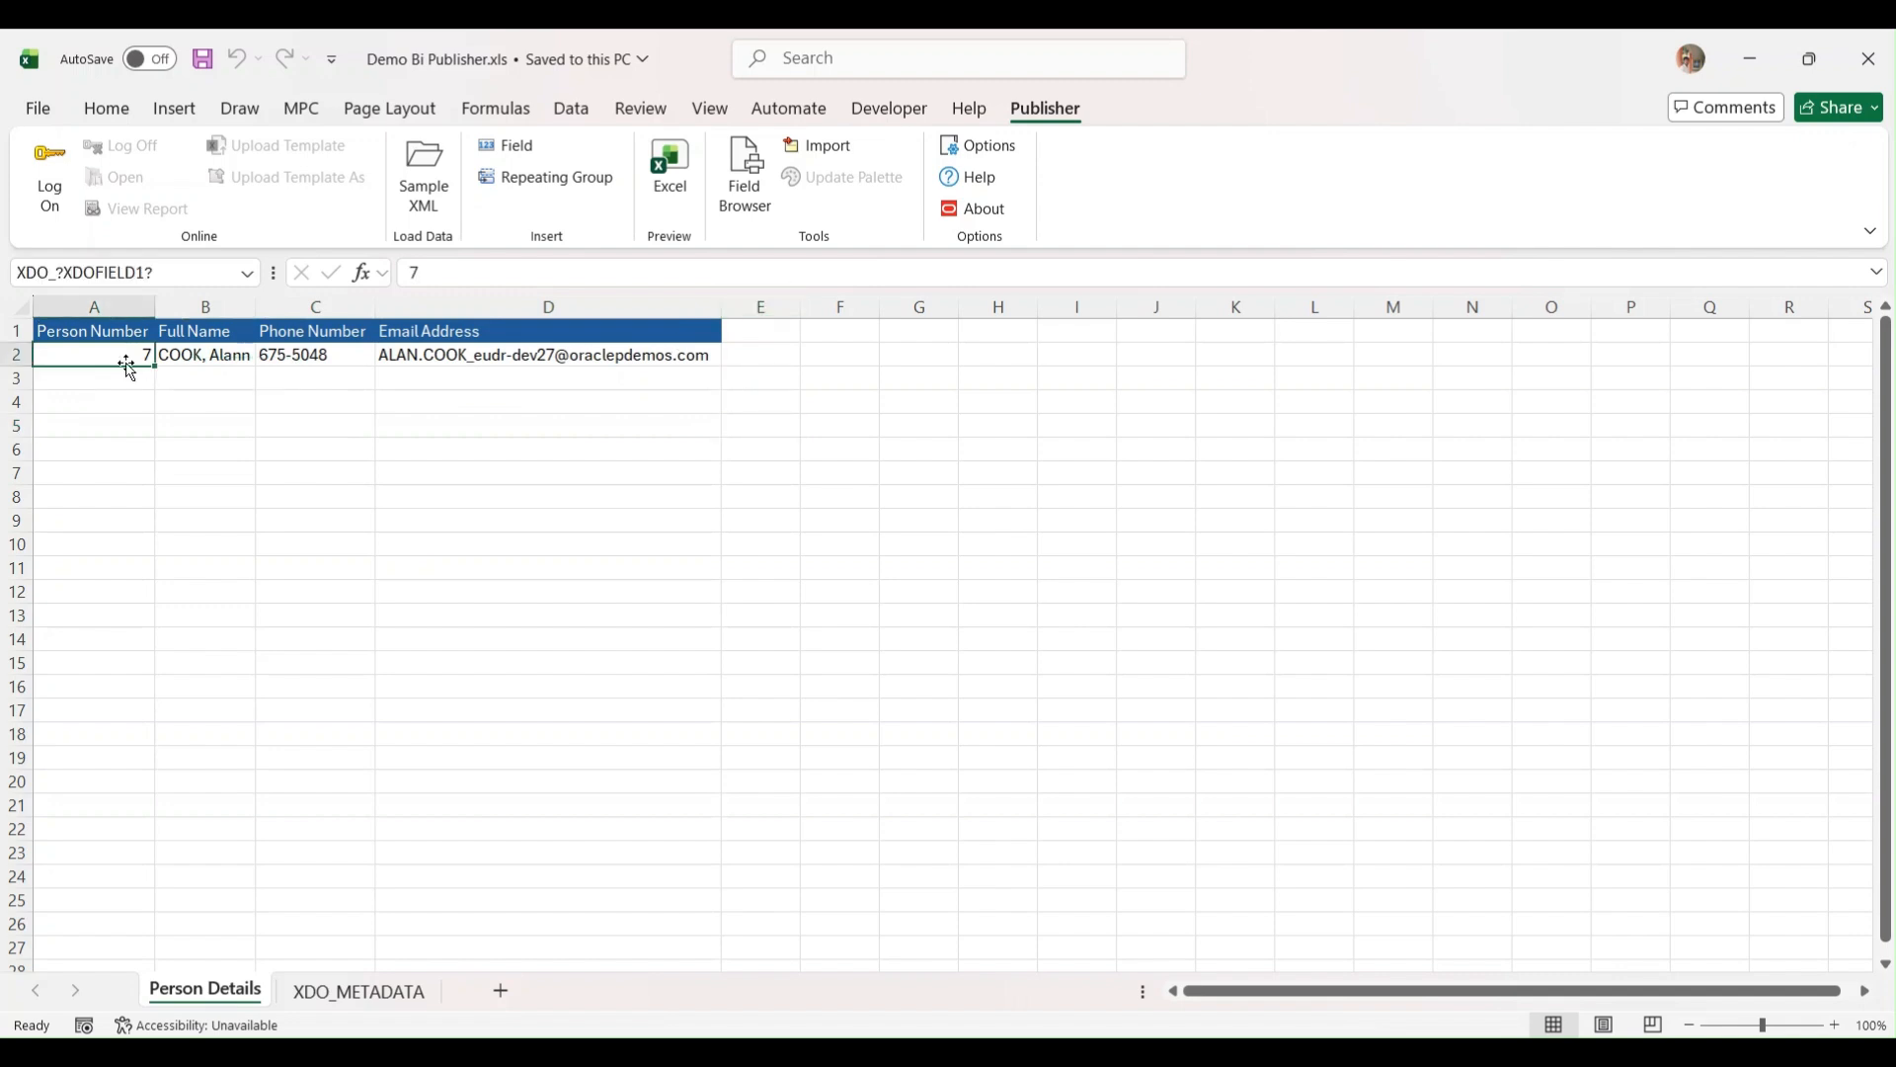
- Hide the XDO_METADATA sheet so that Person Details is the only visible sheet in the template
{"action": "left_click", "coordinate": [365, 990]}
{"action": "right_click", "coordinate": [366, 990]}
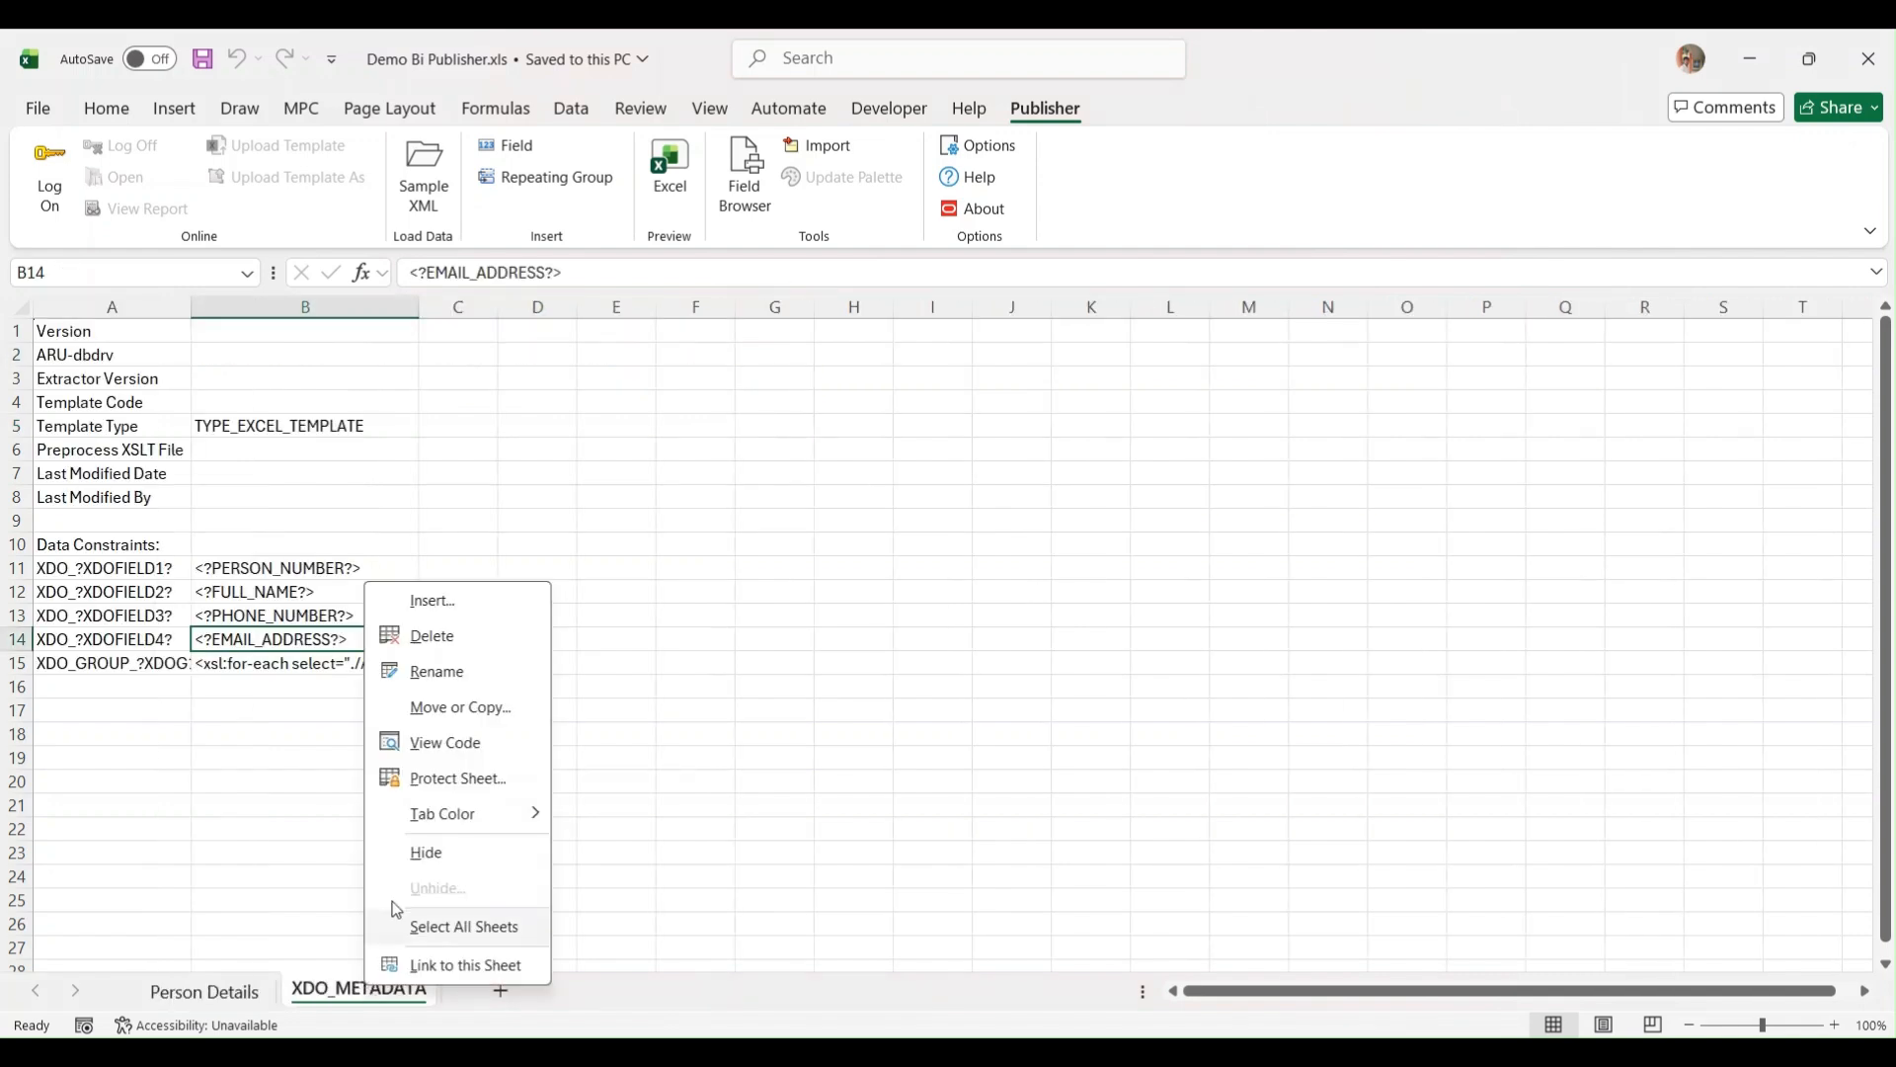
{"action": "left_click", "coordinate": [461, 851]}
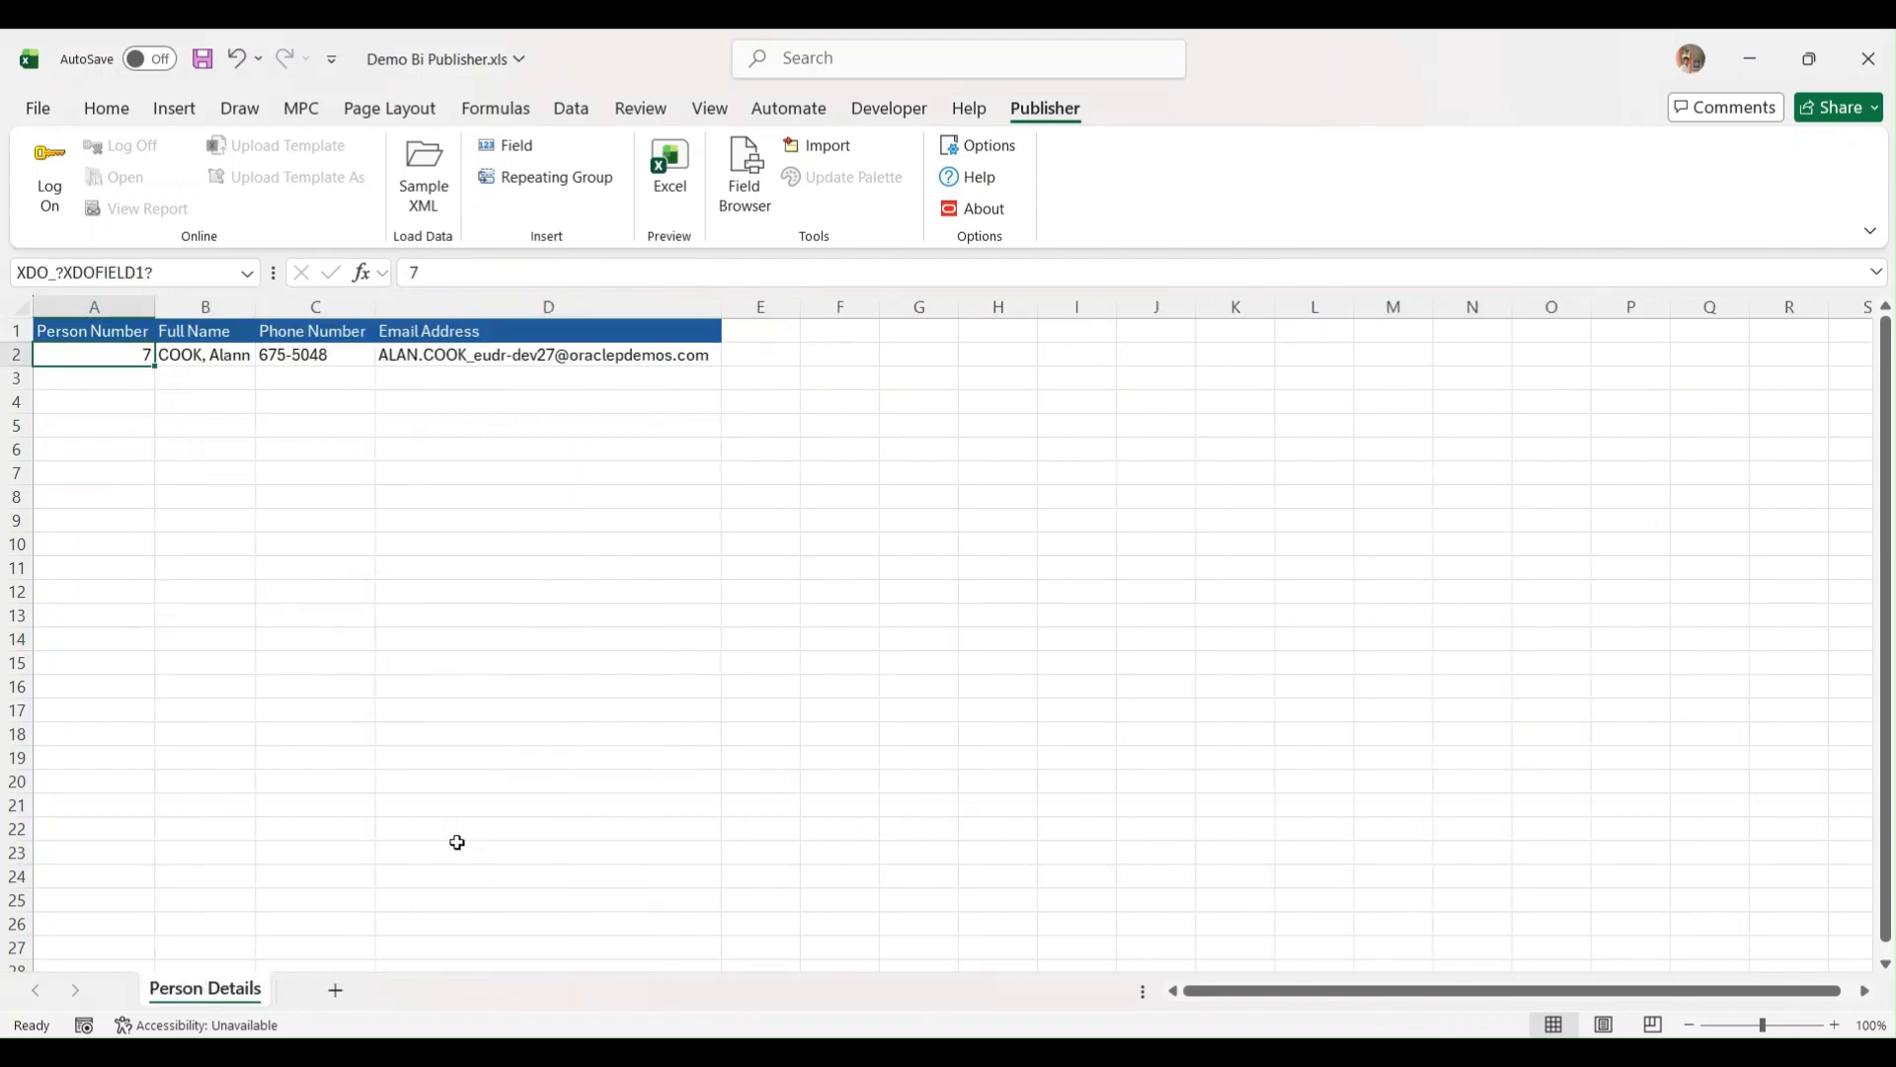
- Check the names assigned to the row 2 cells under Person Number, Full Name and Phone Number
{"action": "left_click", "coordinate": [172, 353]}
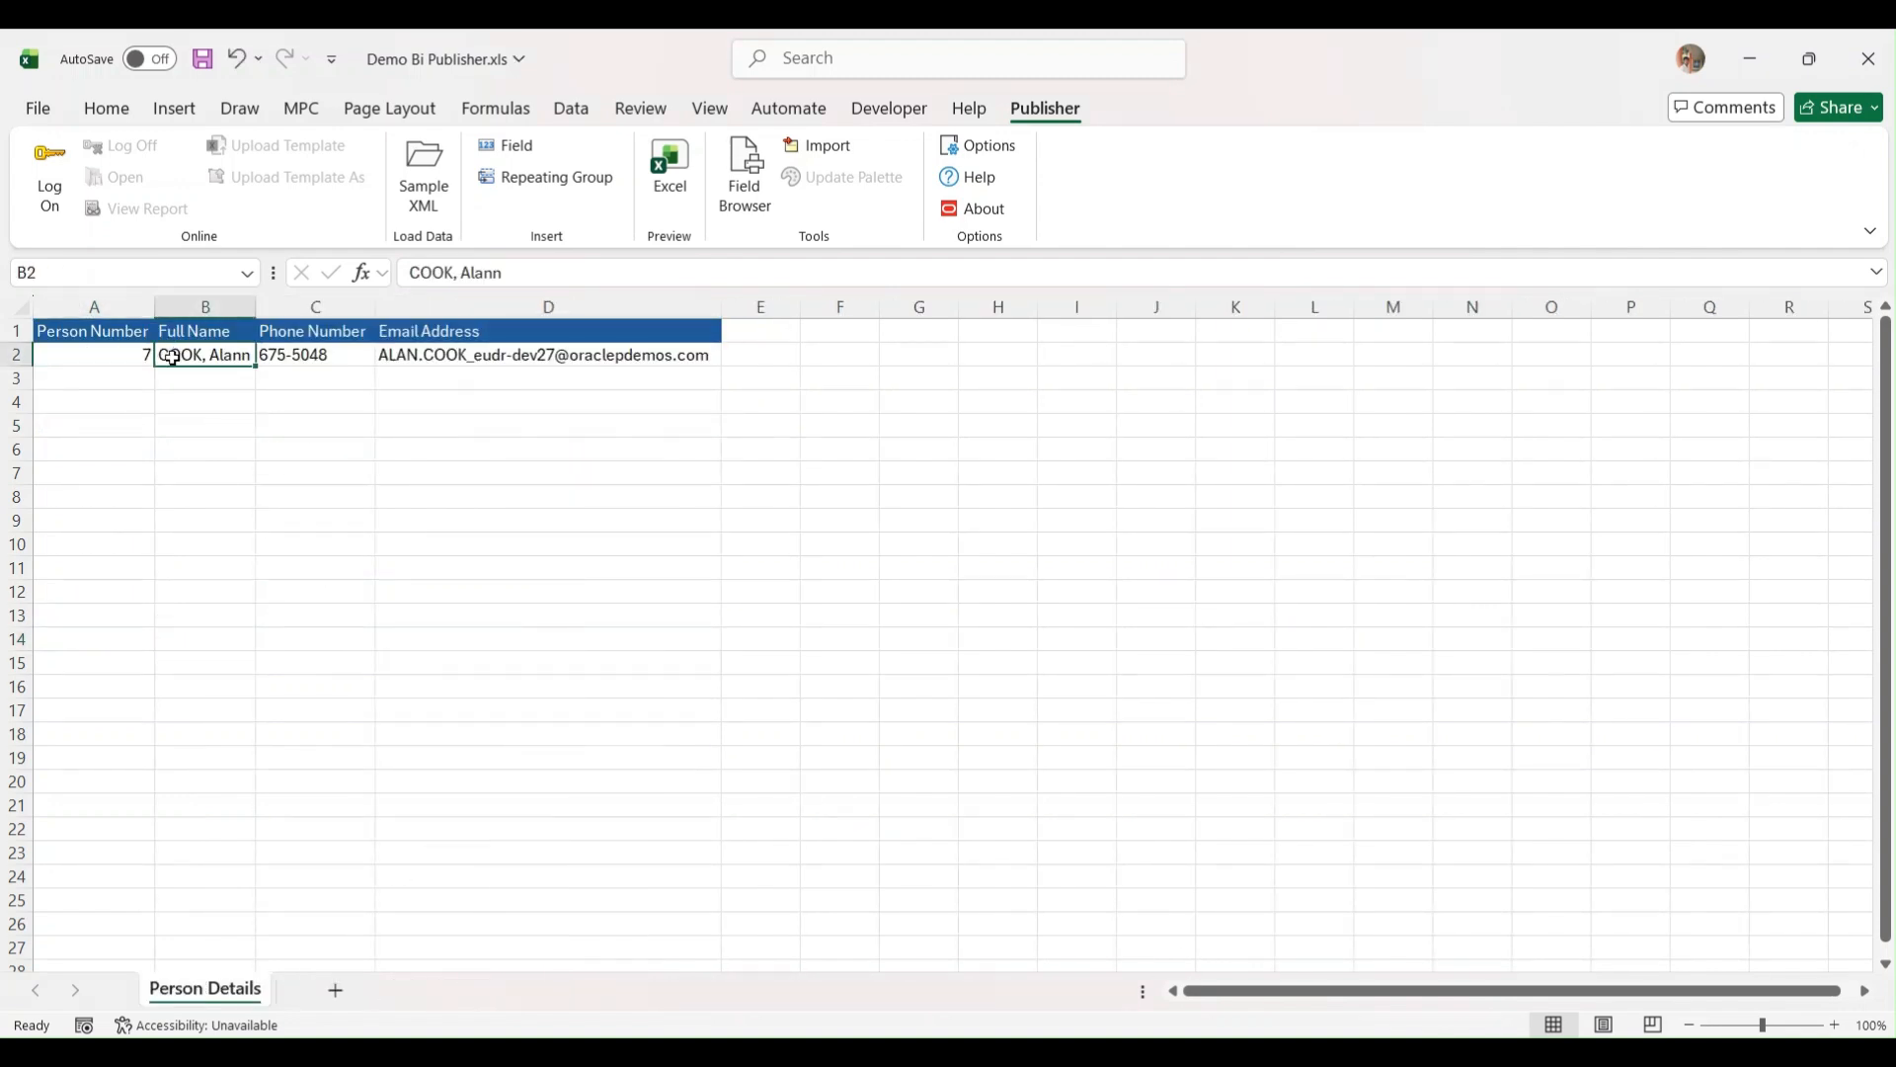
{"action": "left_click", "coordinate": [126, 352]}
{"action": "left_click", "coordinate": [229, 355]}
{"action": "left_click", "coordinate": [296, 355]}
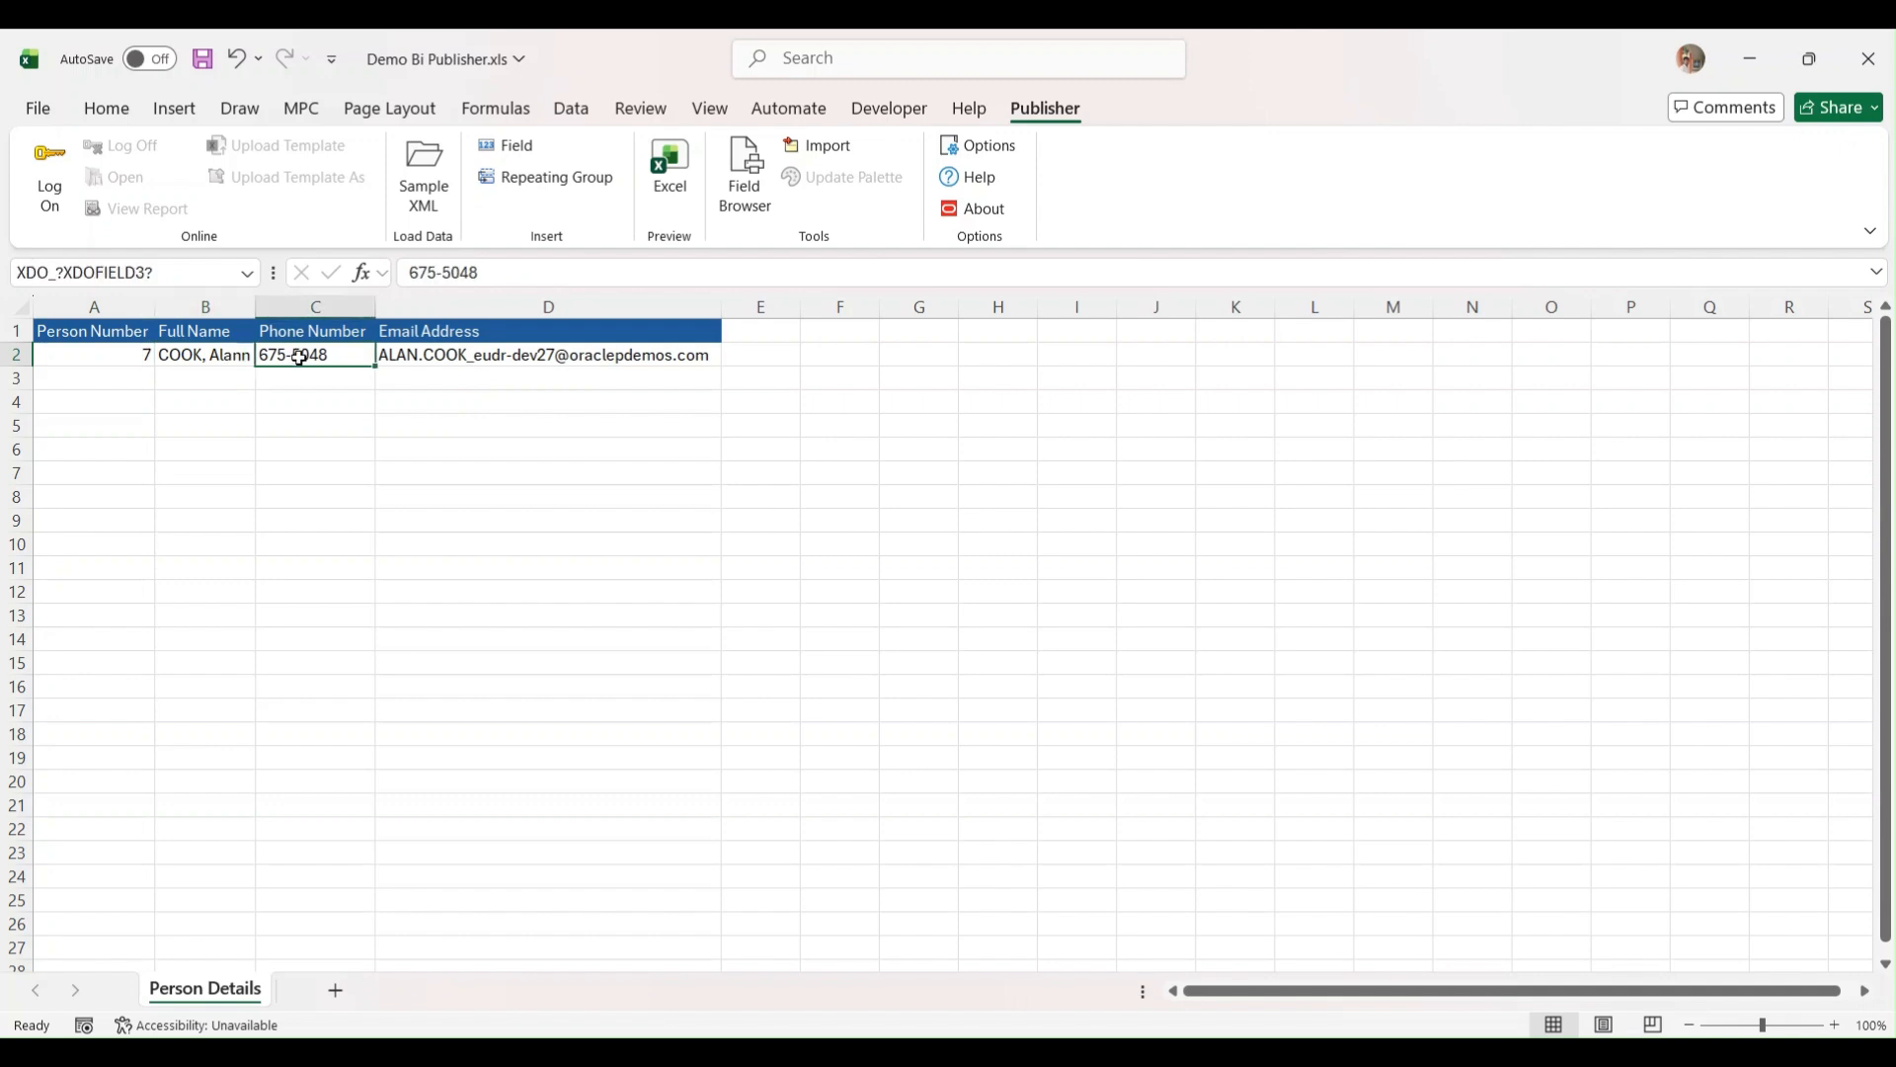
{"action": "left_click", "coordinate": [119, 353]}
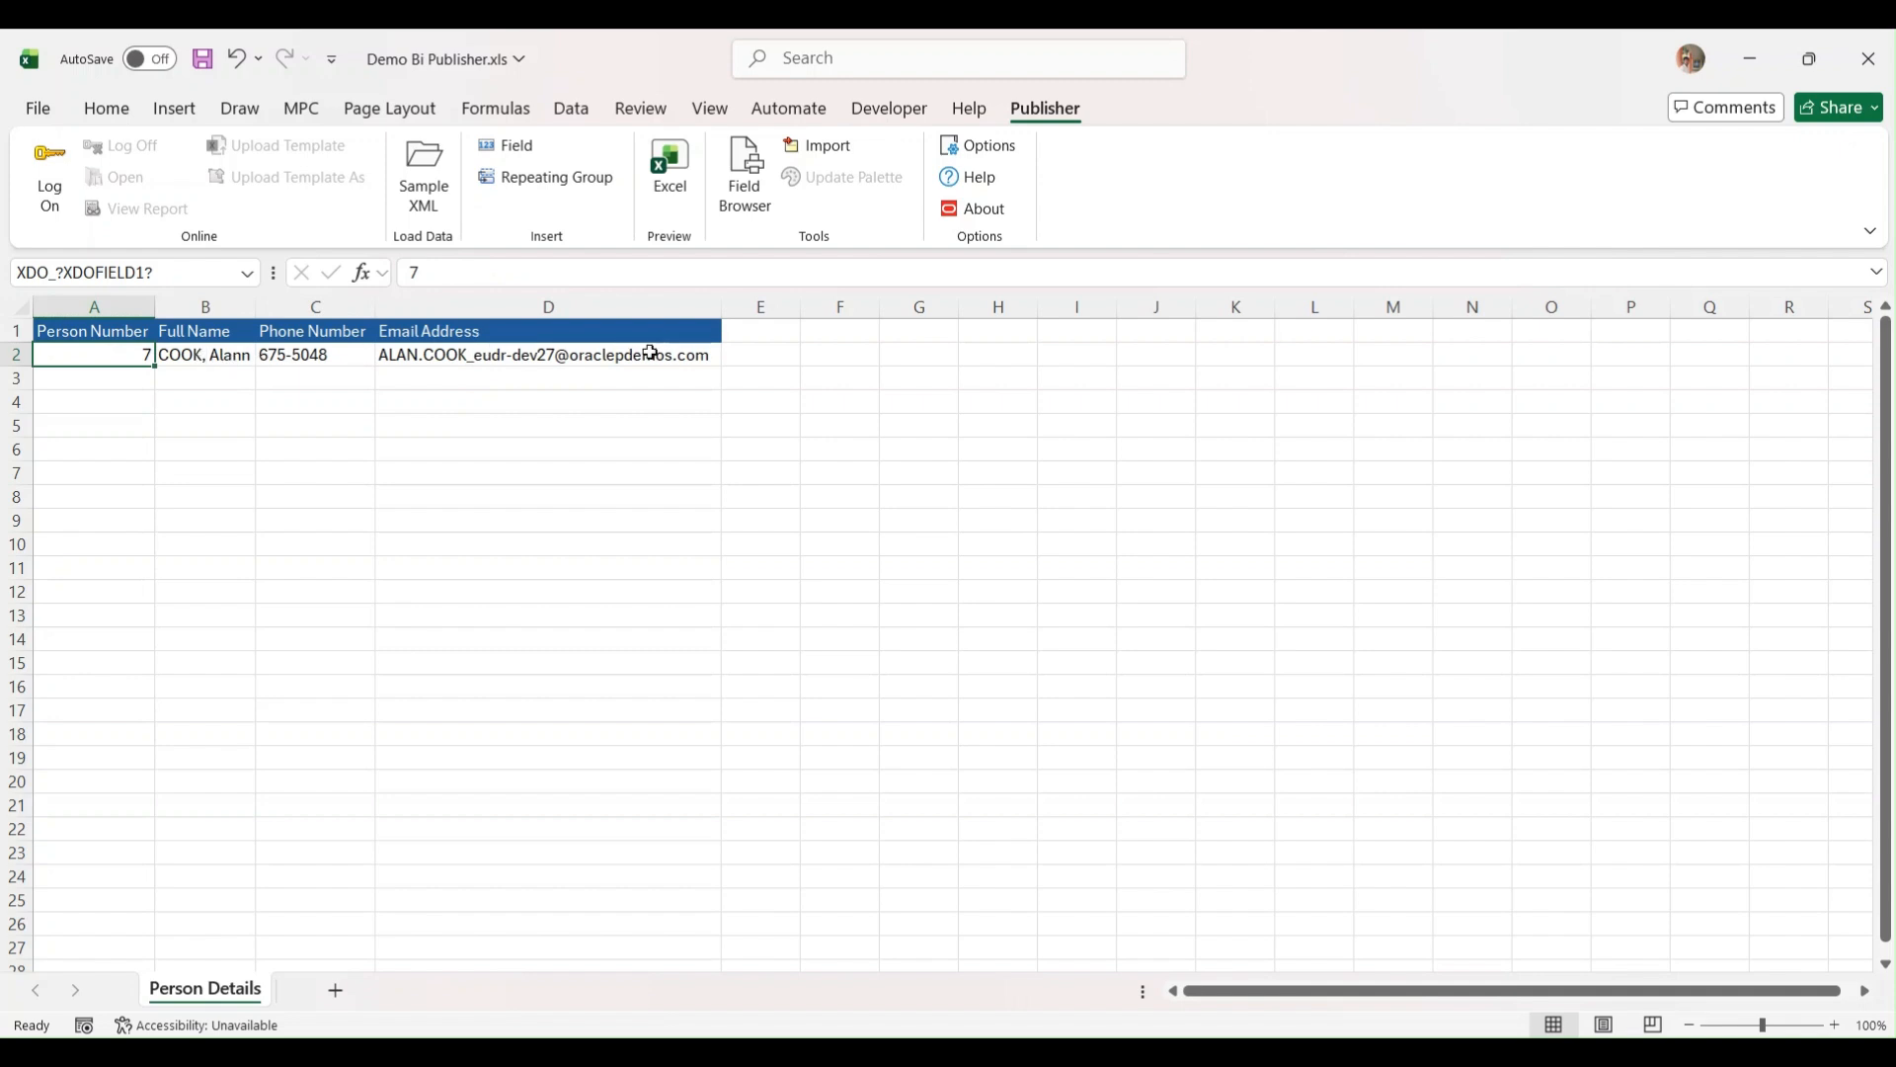
{"action": "left_click", "coordinate": [761, 345]}
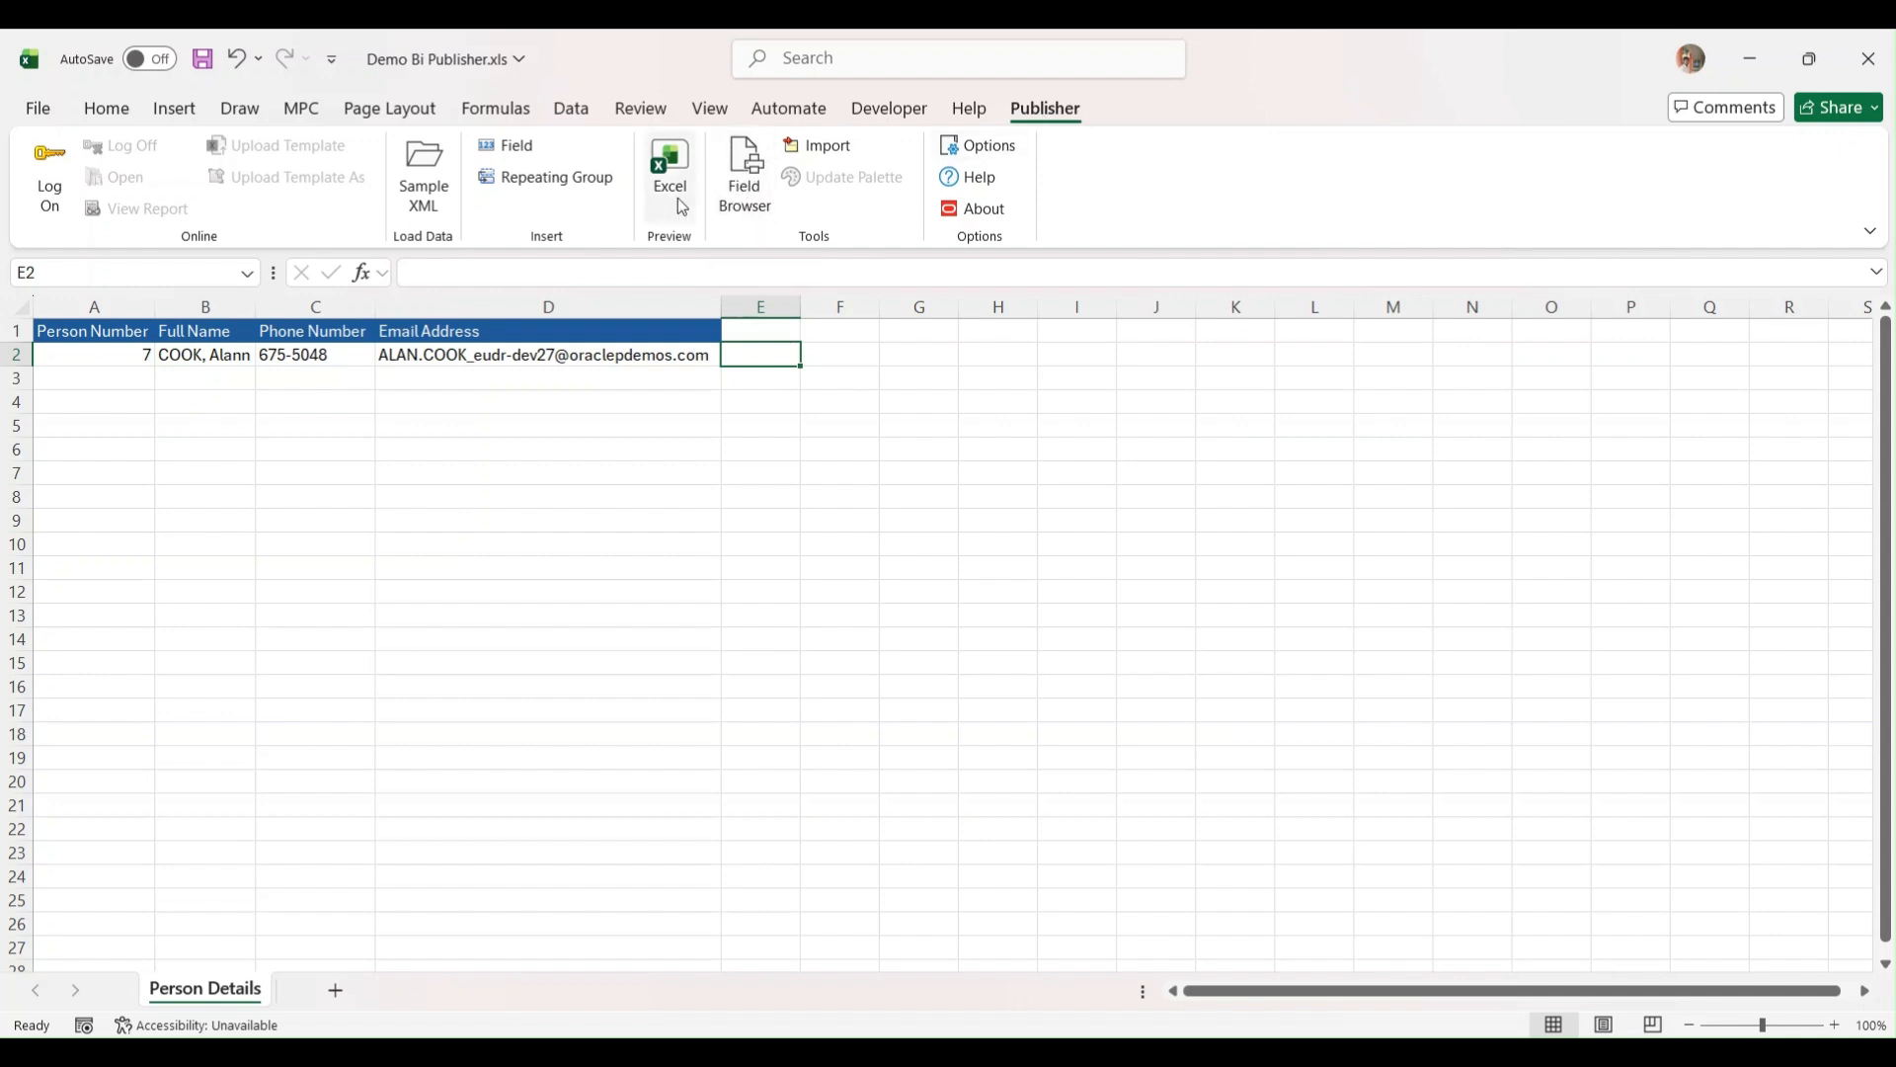
- Open the Field Browser maximized and widen its Name, Value, Refers To and Code columns to show the full entries
{"action": "left_click", "coordinate": [739, 205]}
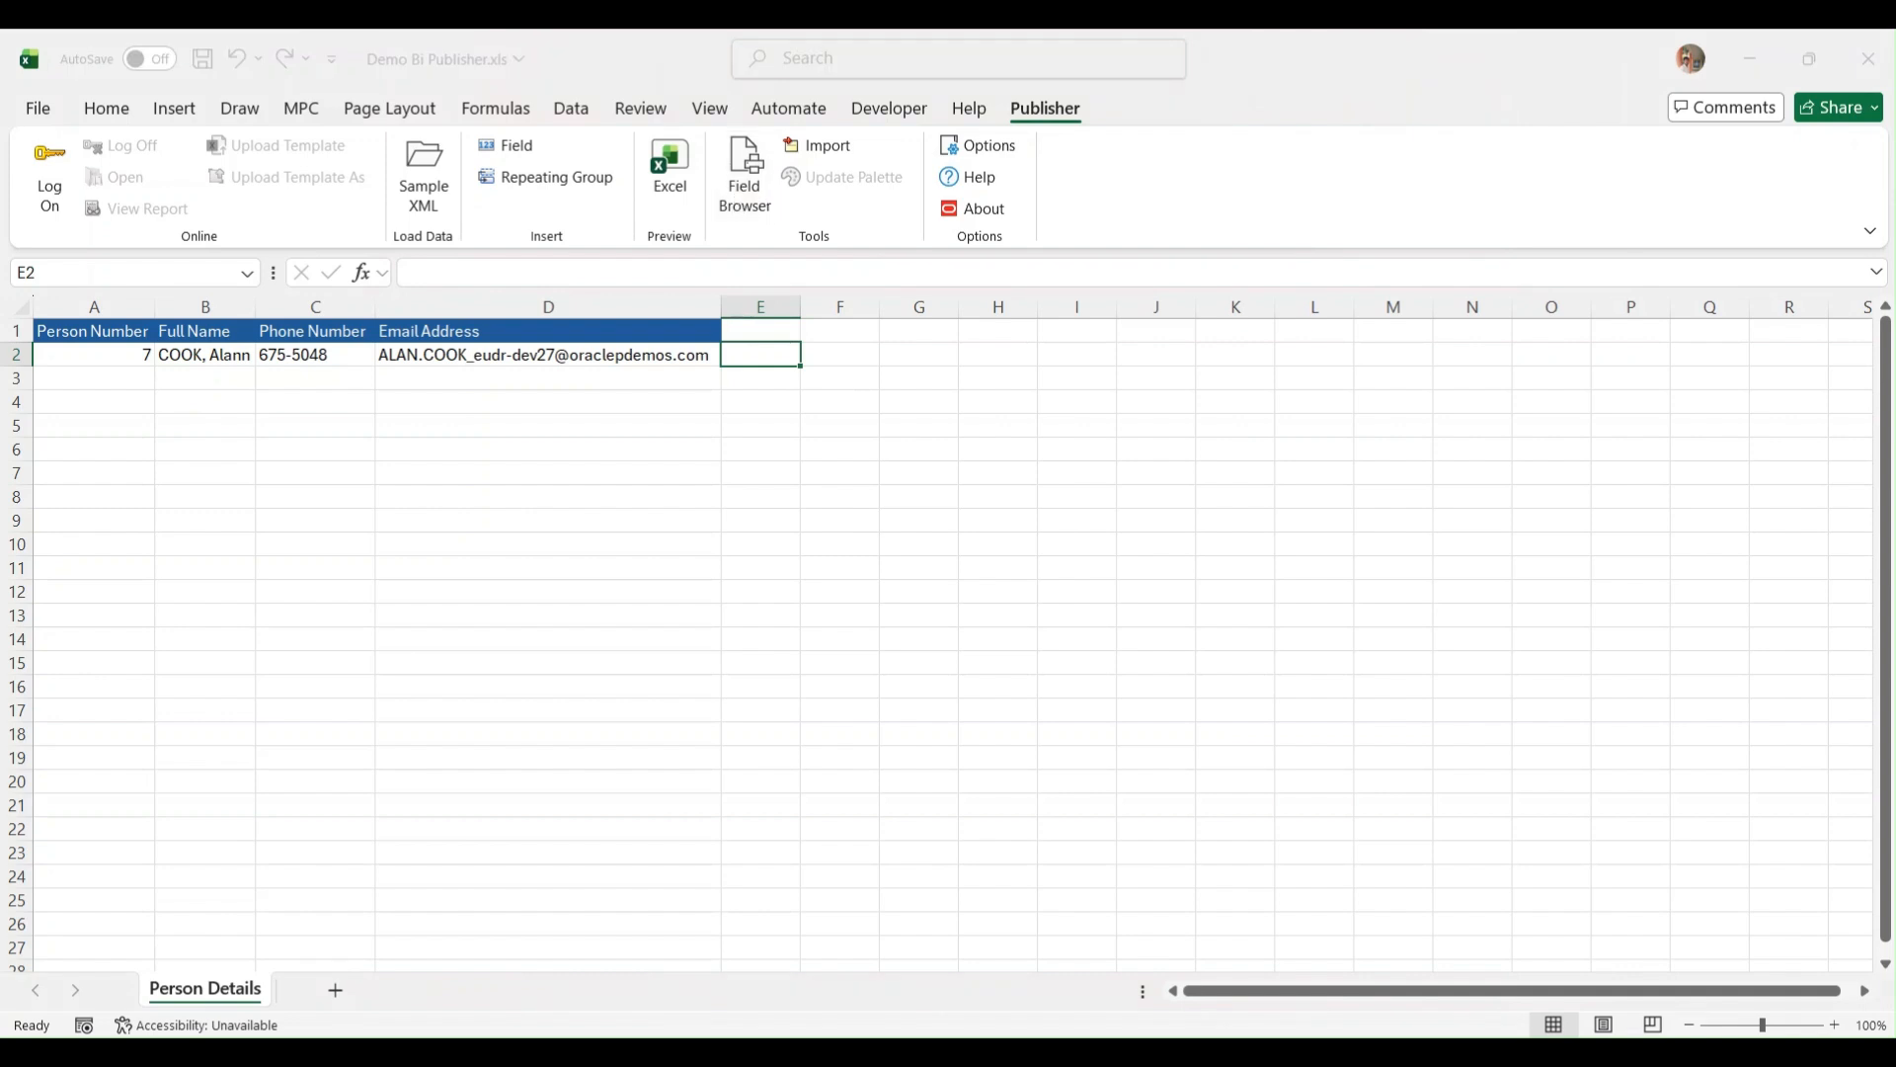
{"action": "left_click_drag", "start_coordinate": [1718, 77], "coordinate": [1092, 322]}
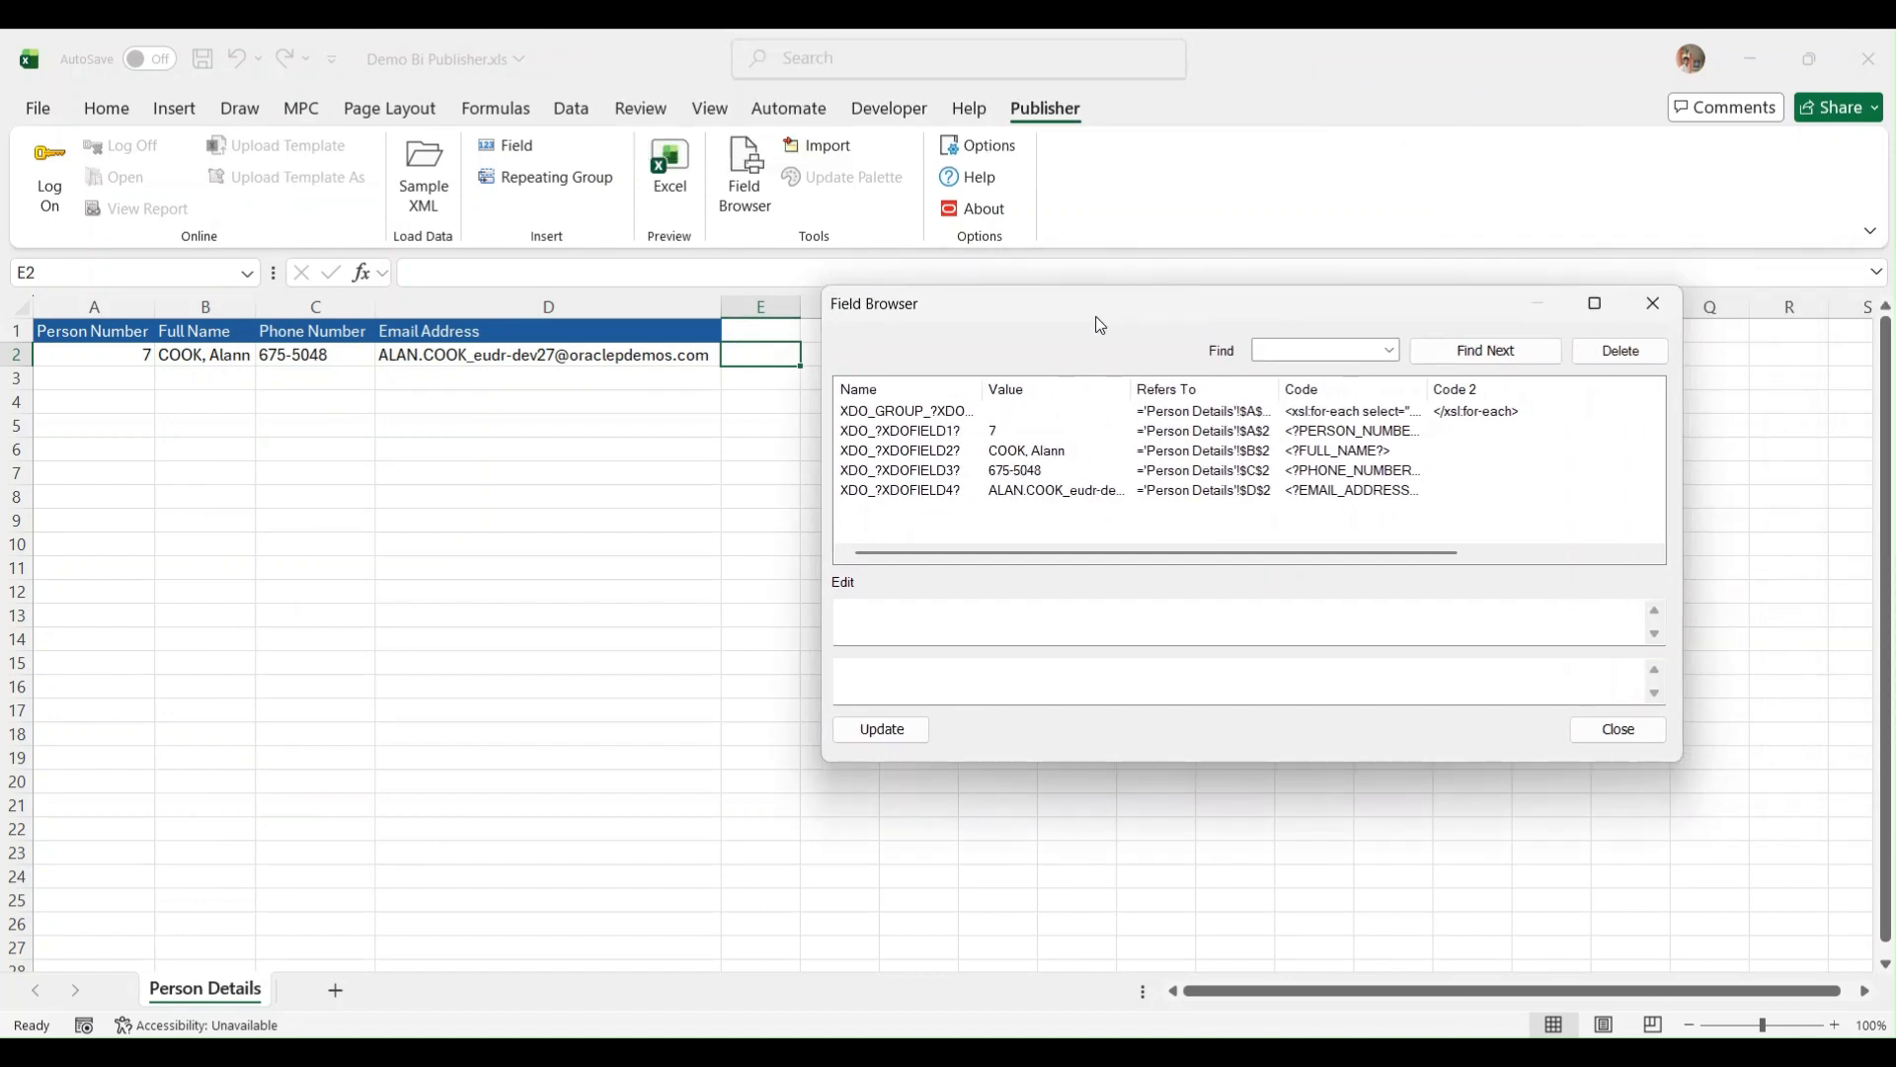
{"action": "left_click", "coordinate": [1594, 306]}
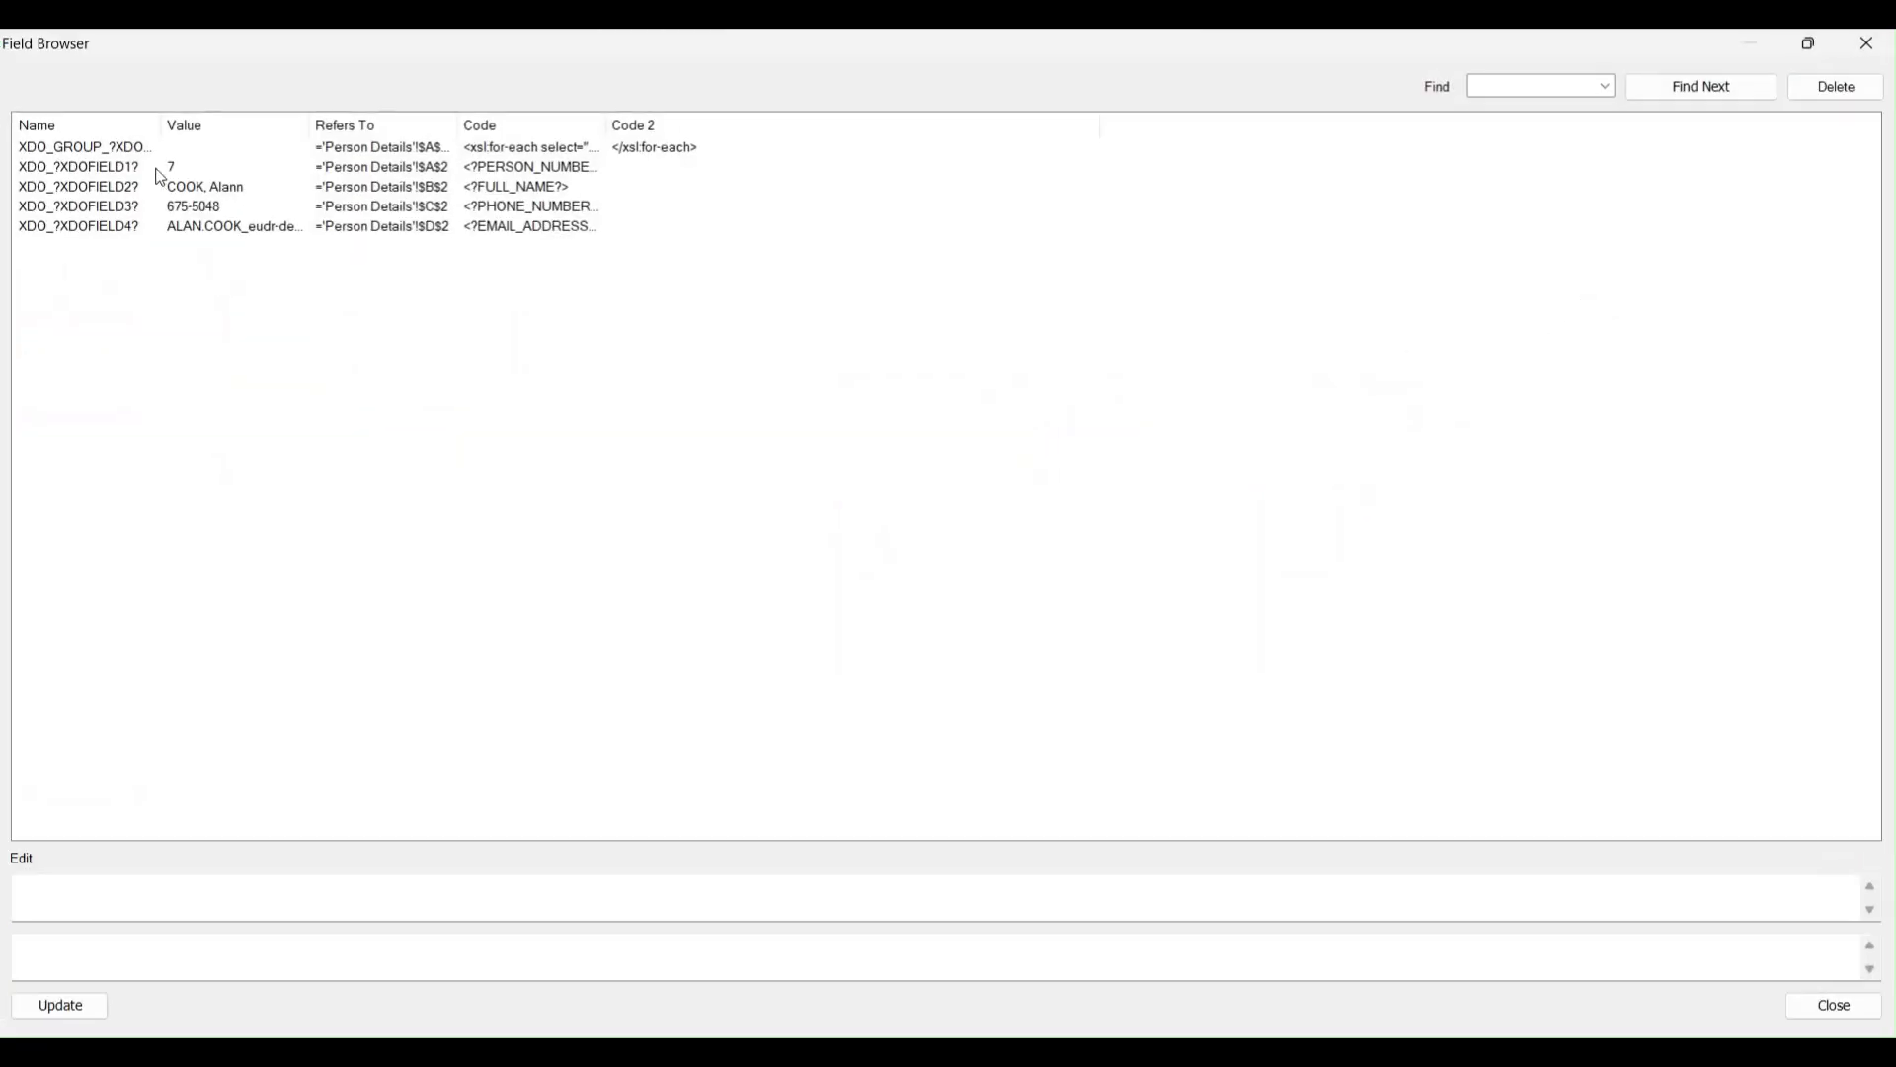
{"action": "left_click_drag", "start_coordinate": [165, 128], "coordinate": [244, 148]}
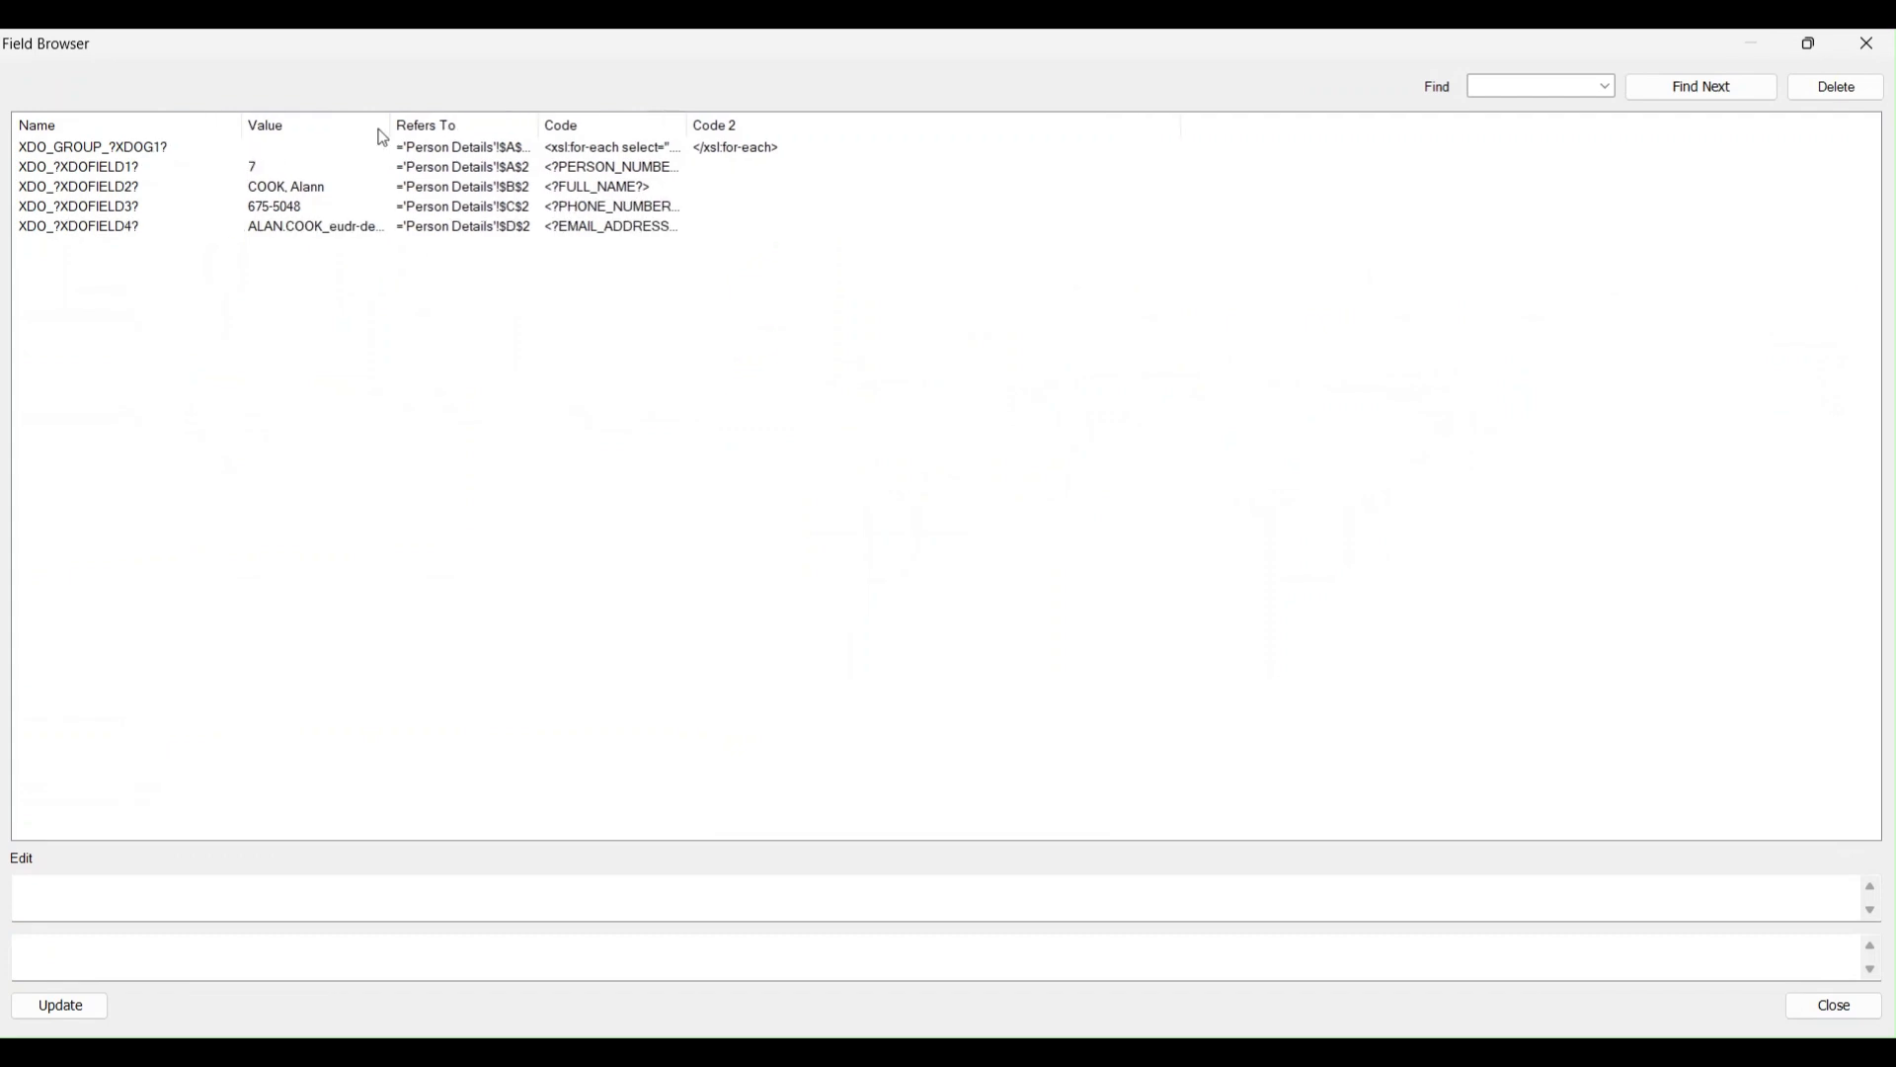
{"action": "left_click_drag", "start_coordinate": [388, 126], "coordinate": [581, 148]}
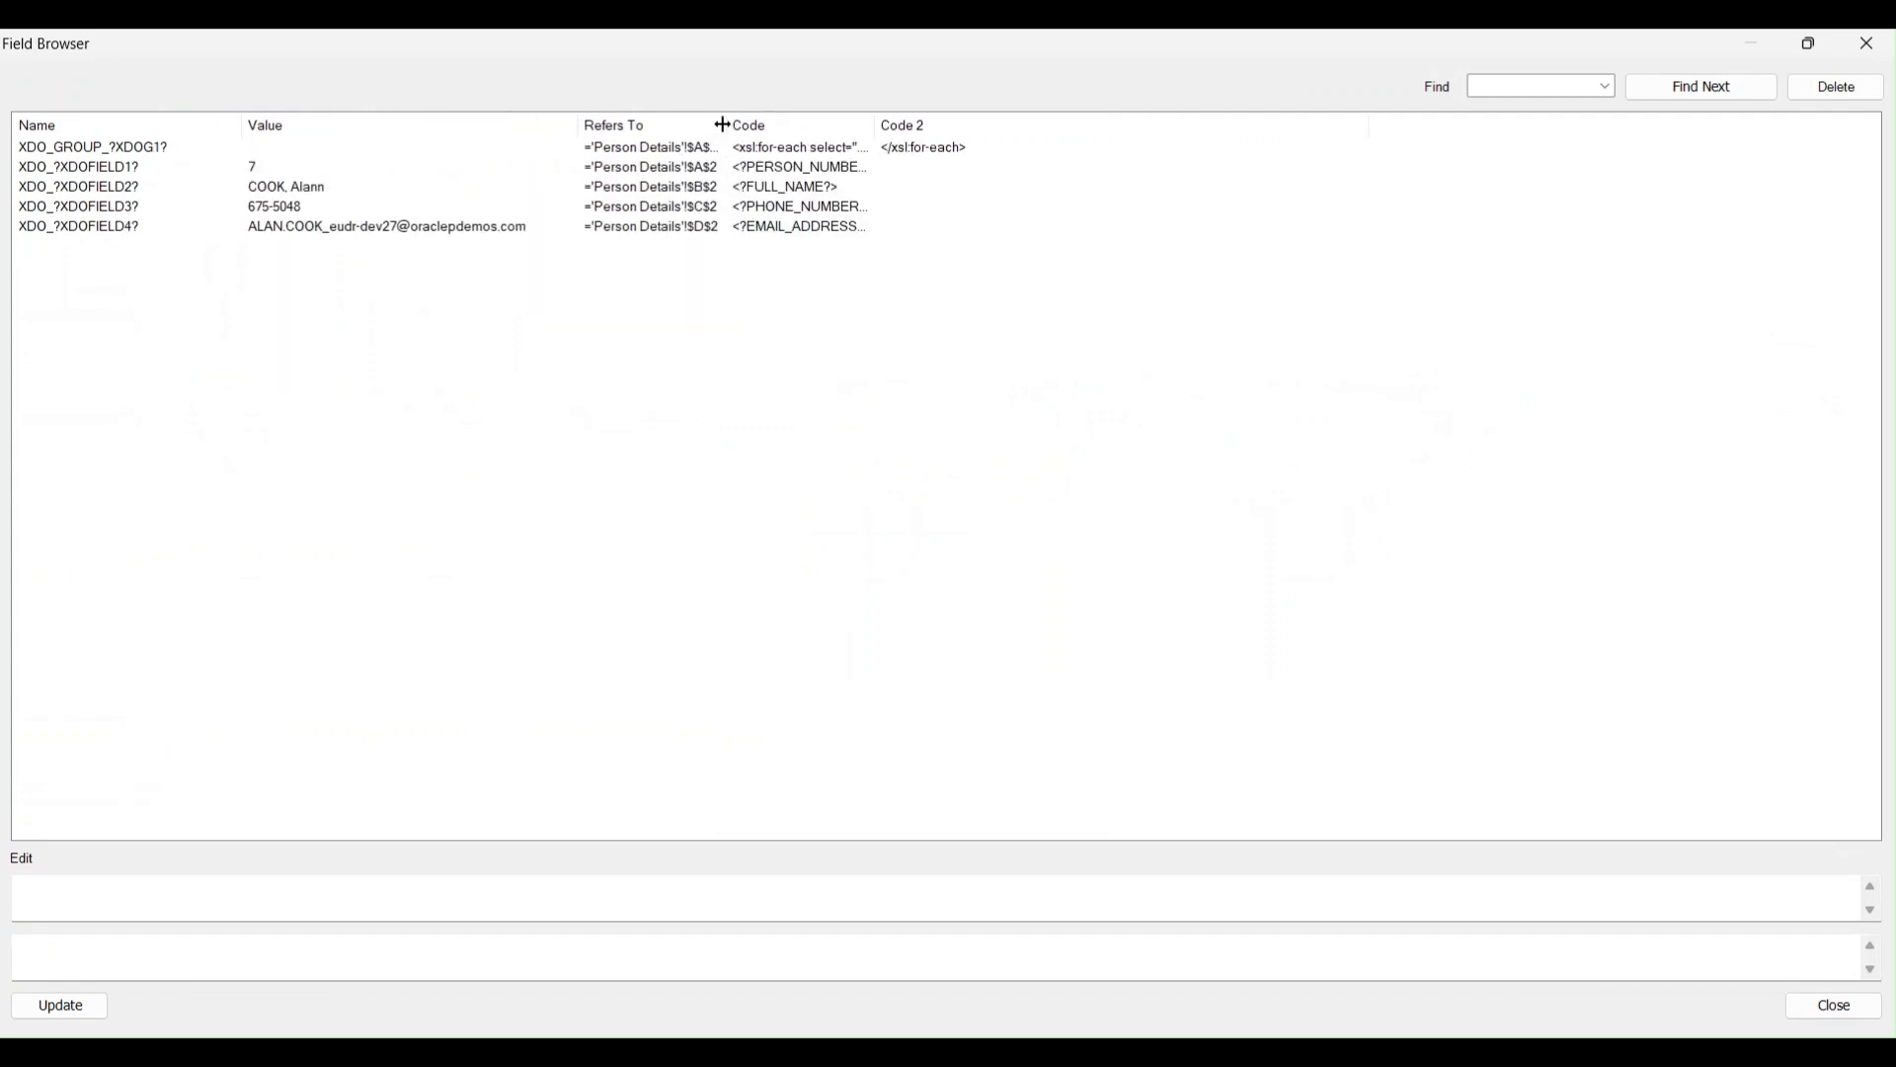
{"action": "left_click_drag", "start_coordinate": [727, 126], "coordinate": [778, 130]}
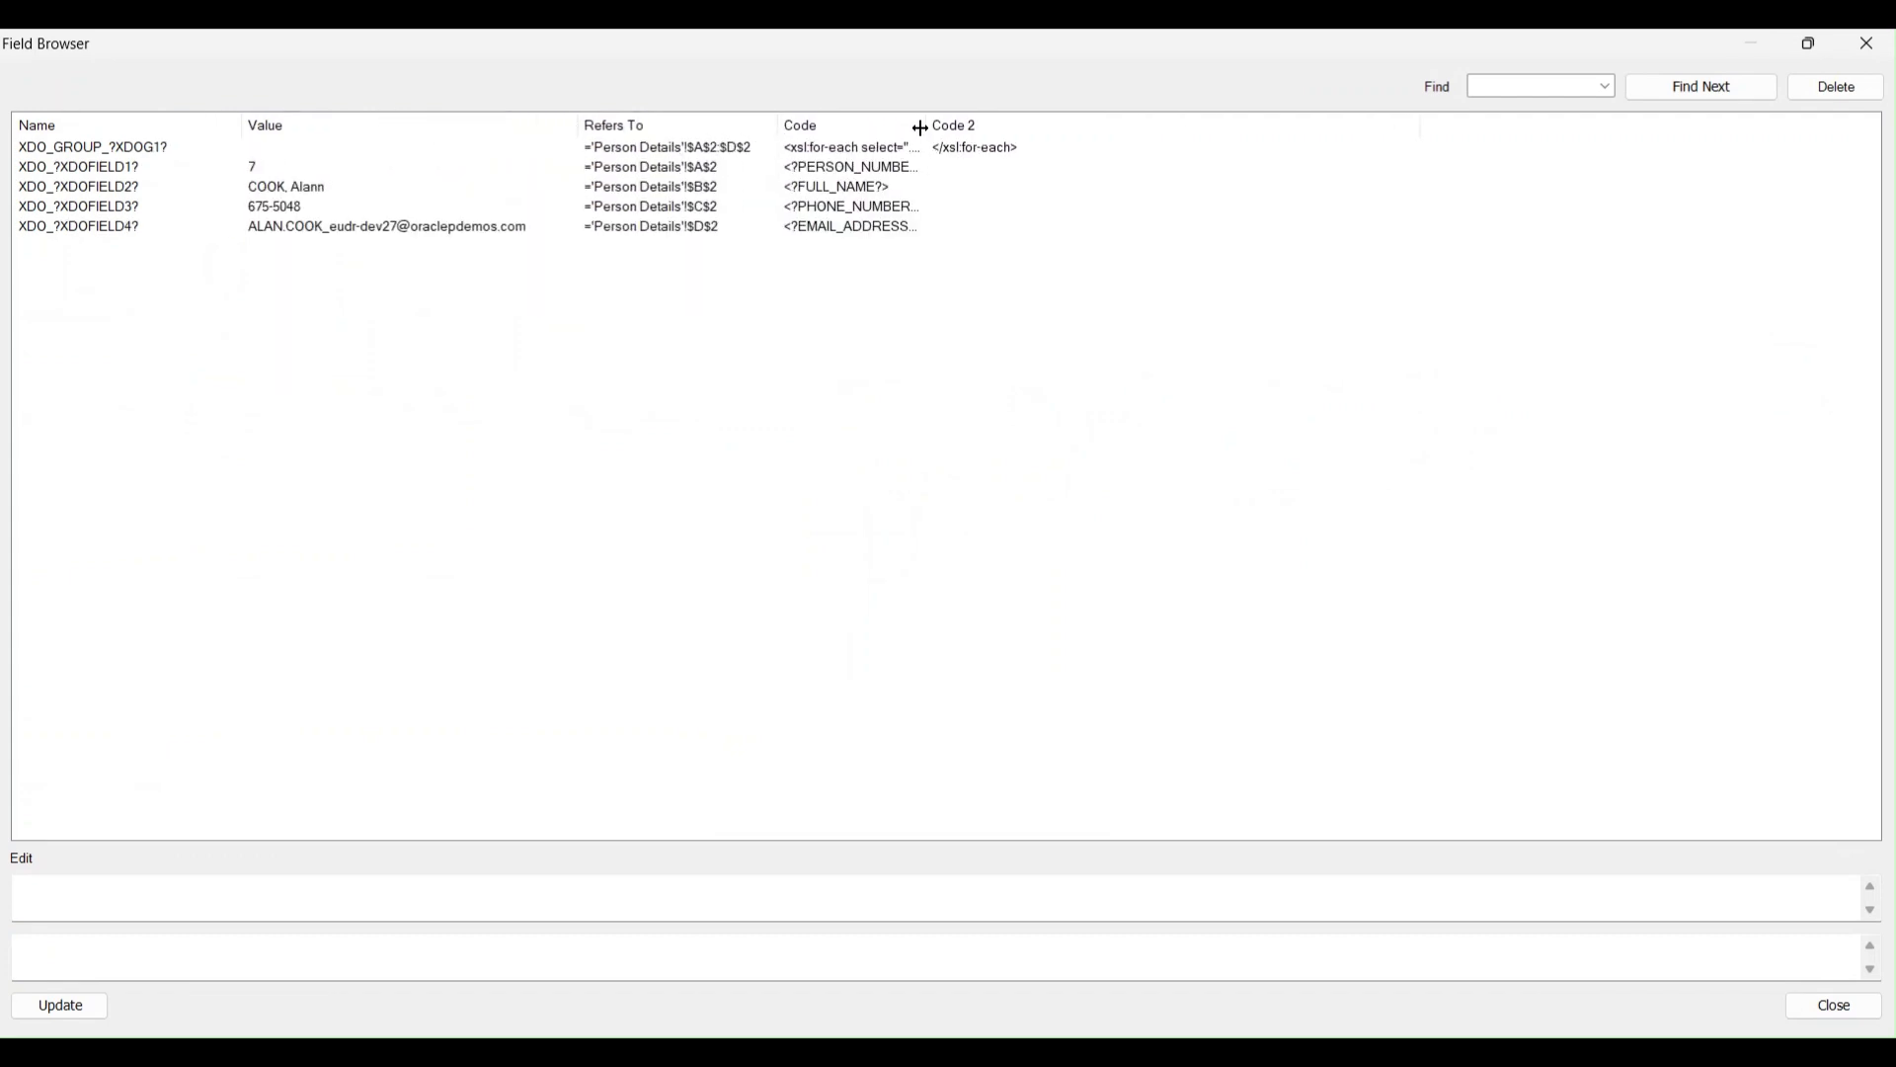
{"action": "left_click_drag", "start_coordinate": [921, 128], "coordinate": [1057, 158]}
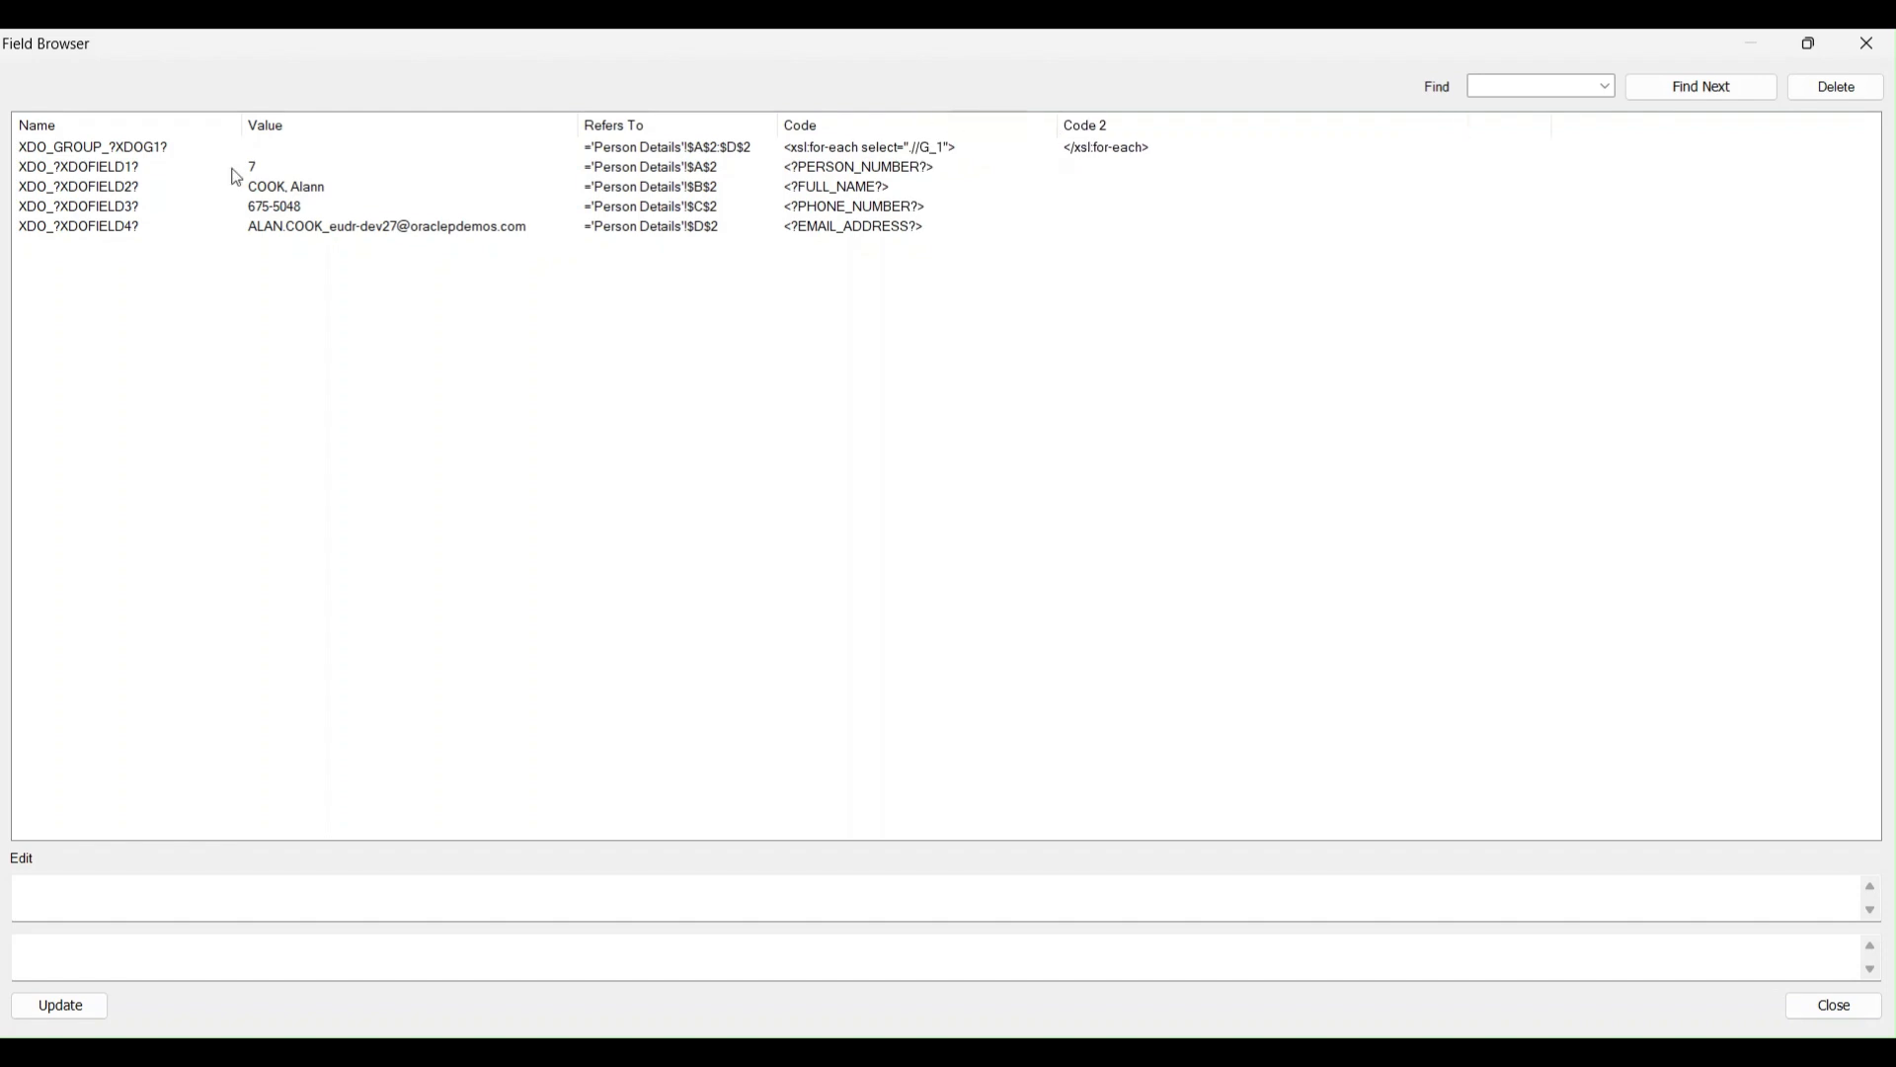
- Inspect the code behind the repeating group, the Person Number field and the Email Address field, and close the Field Browser
{"action": "left_click", "coordinate": [125, 150]}
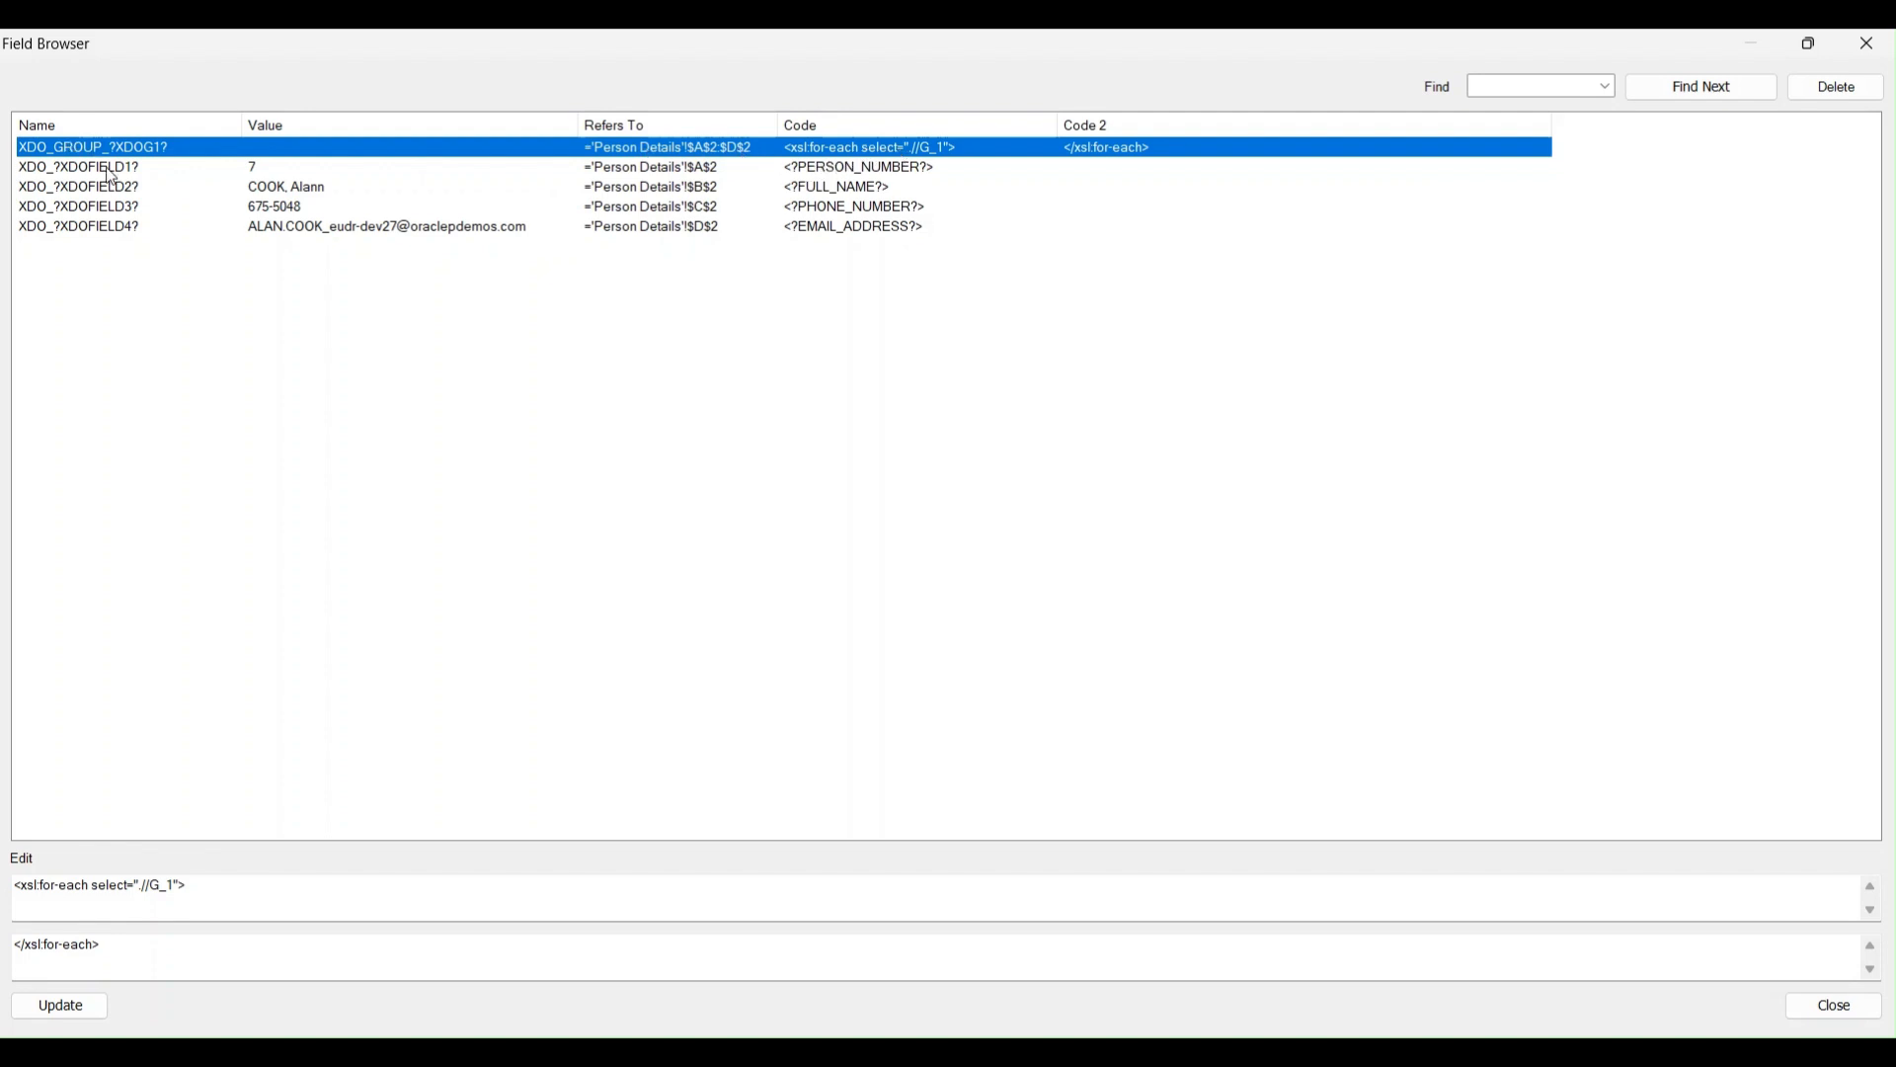
{"action": "left_click", "coordinate": [330, 170]}
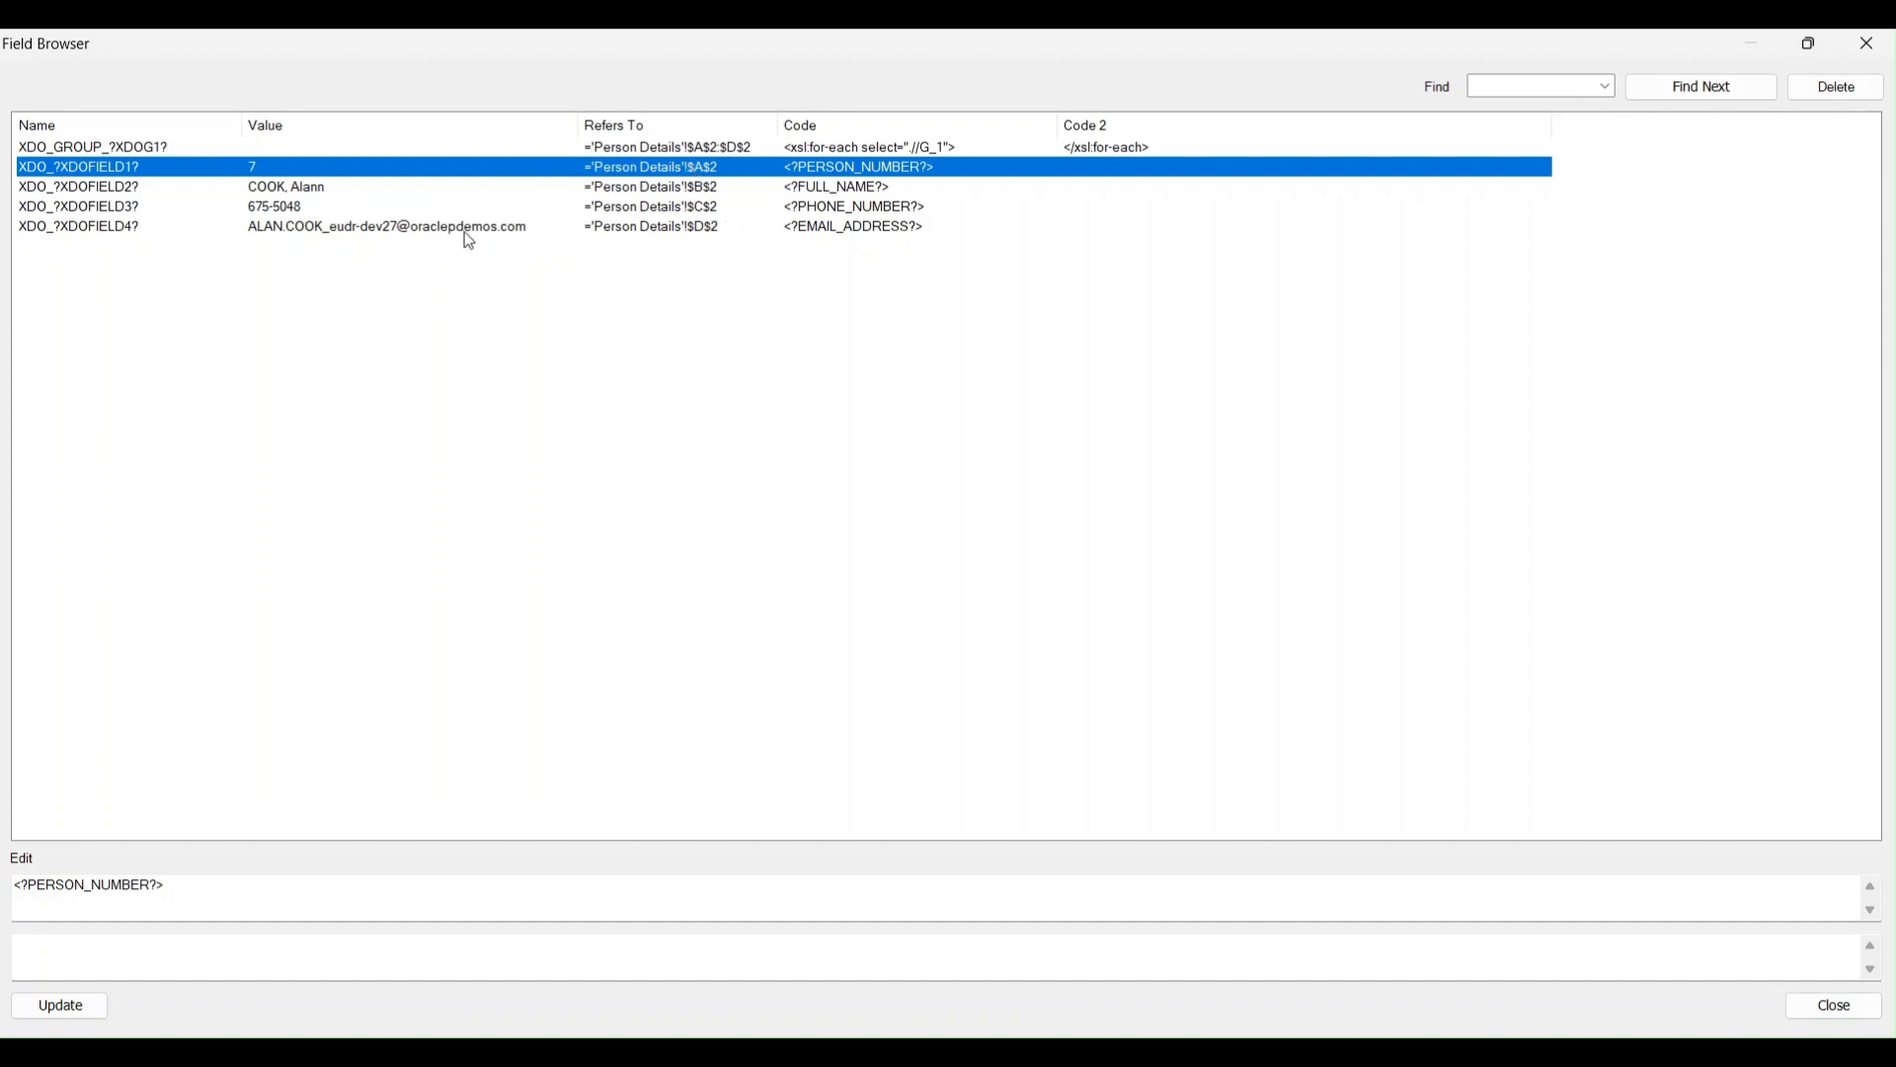
{"action": "left_click", "coordinate": [214, 896]}
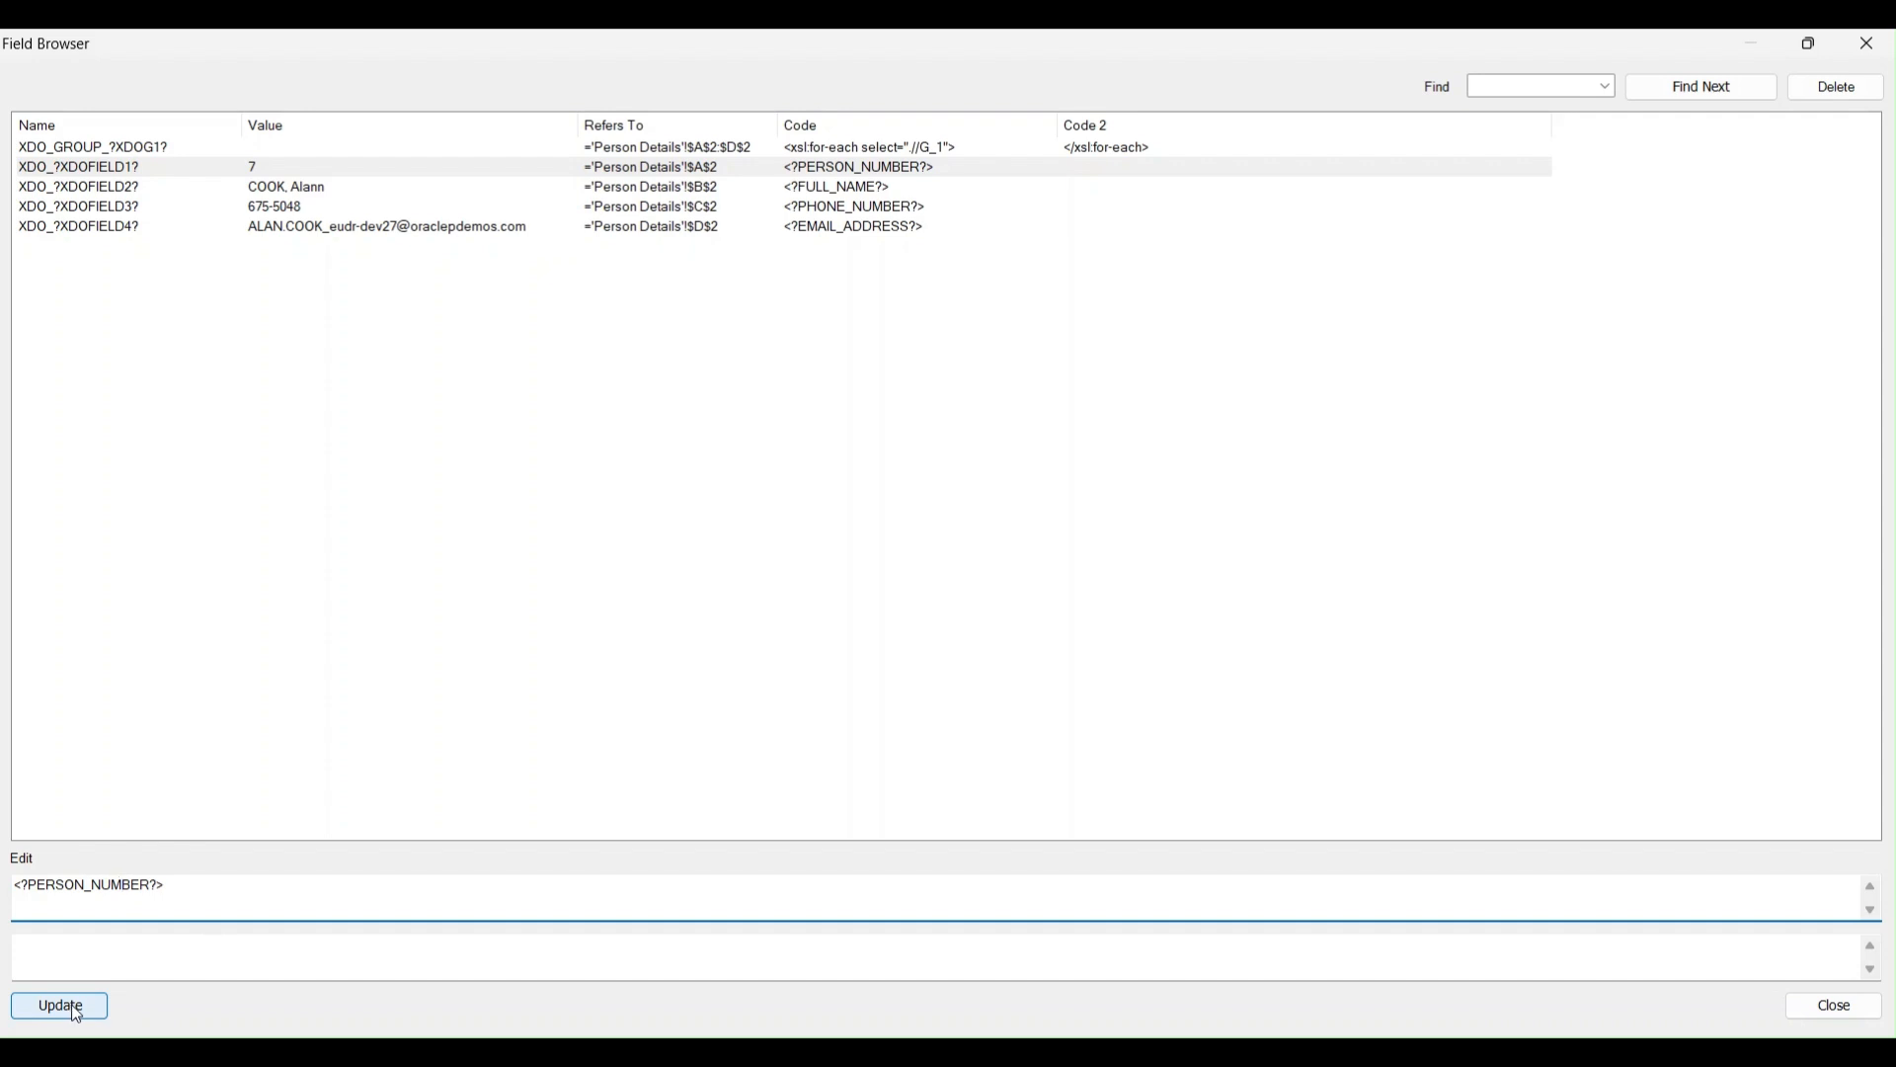
{"action": "left_click", "coordinate": [751, 228]}
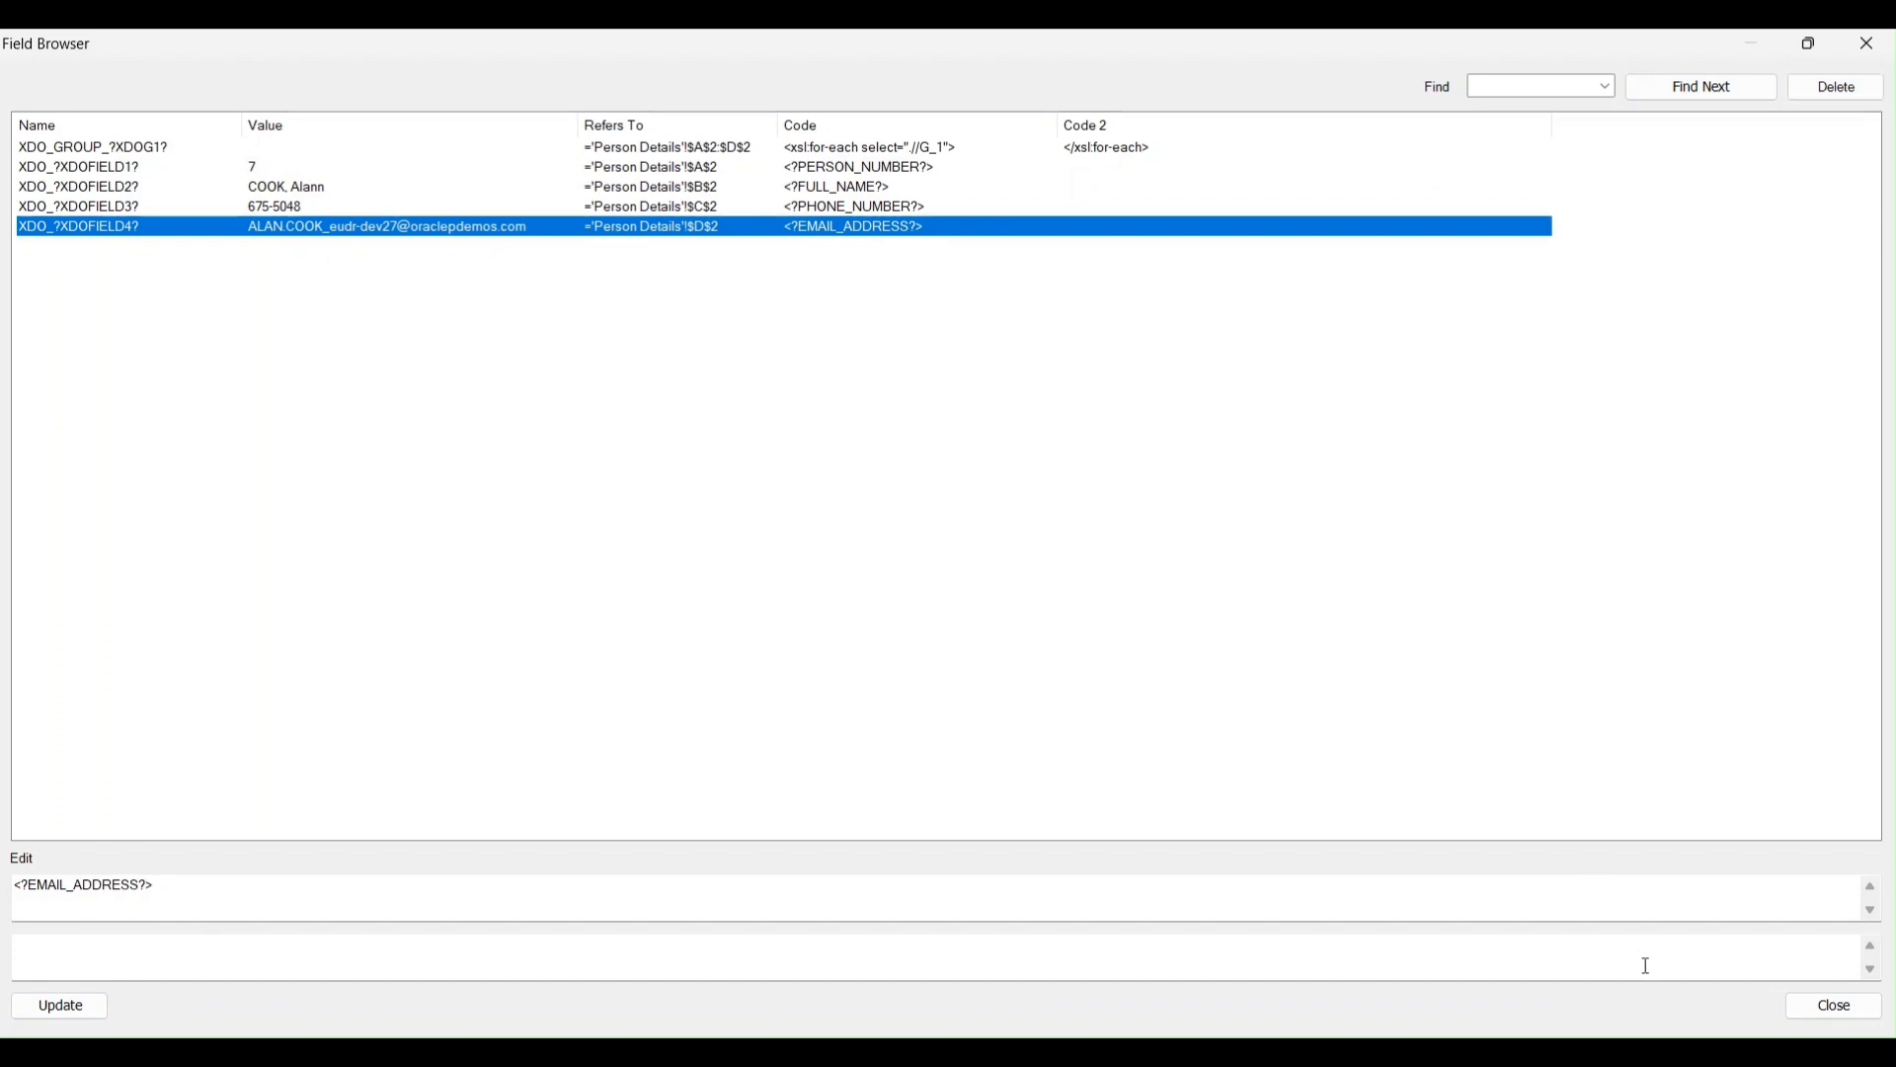
{"action": "left_click", "coordinate": [1828, 1012]}
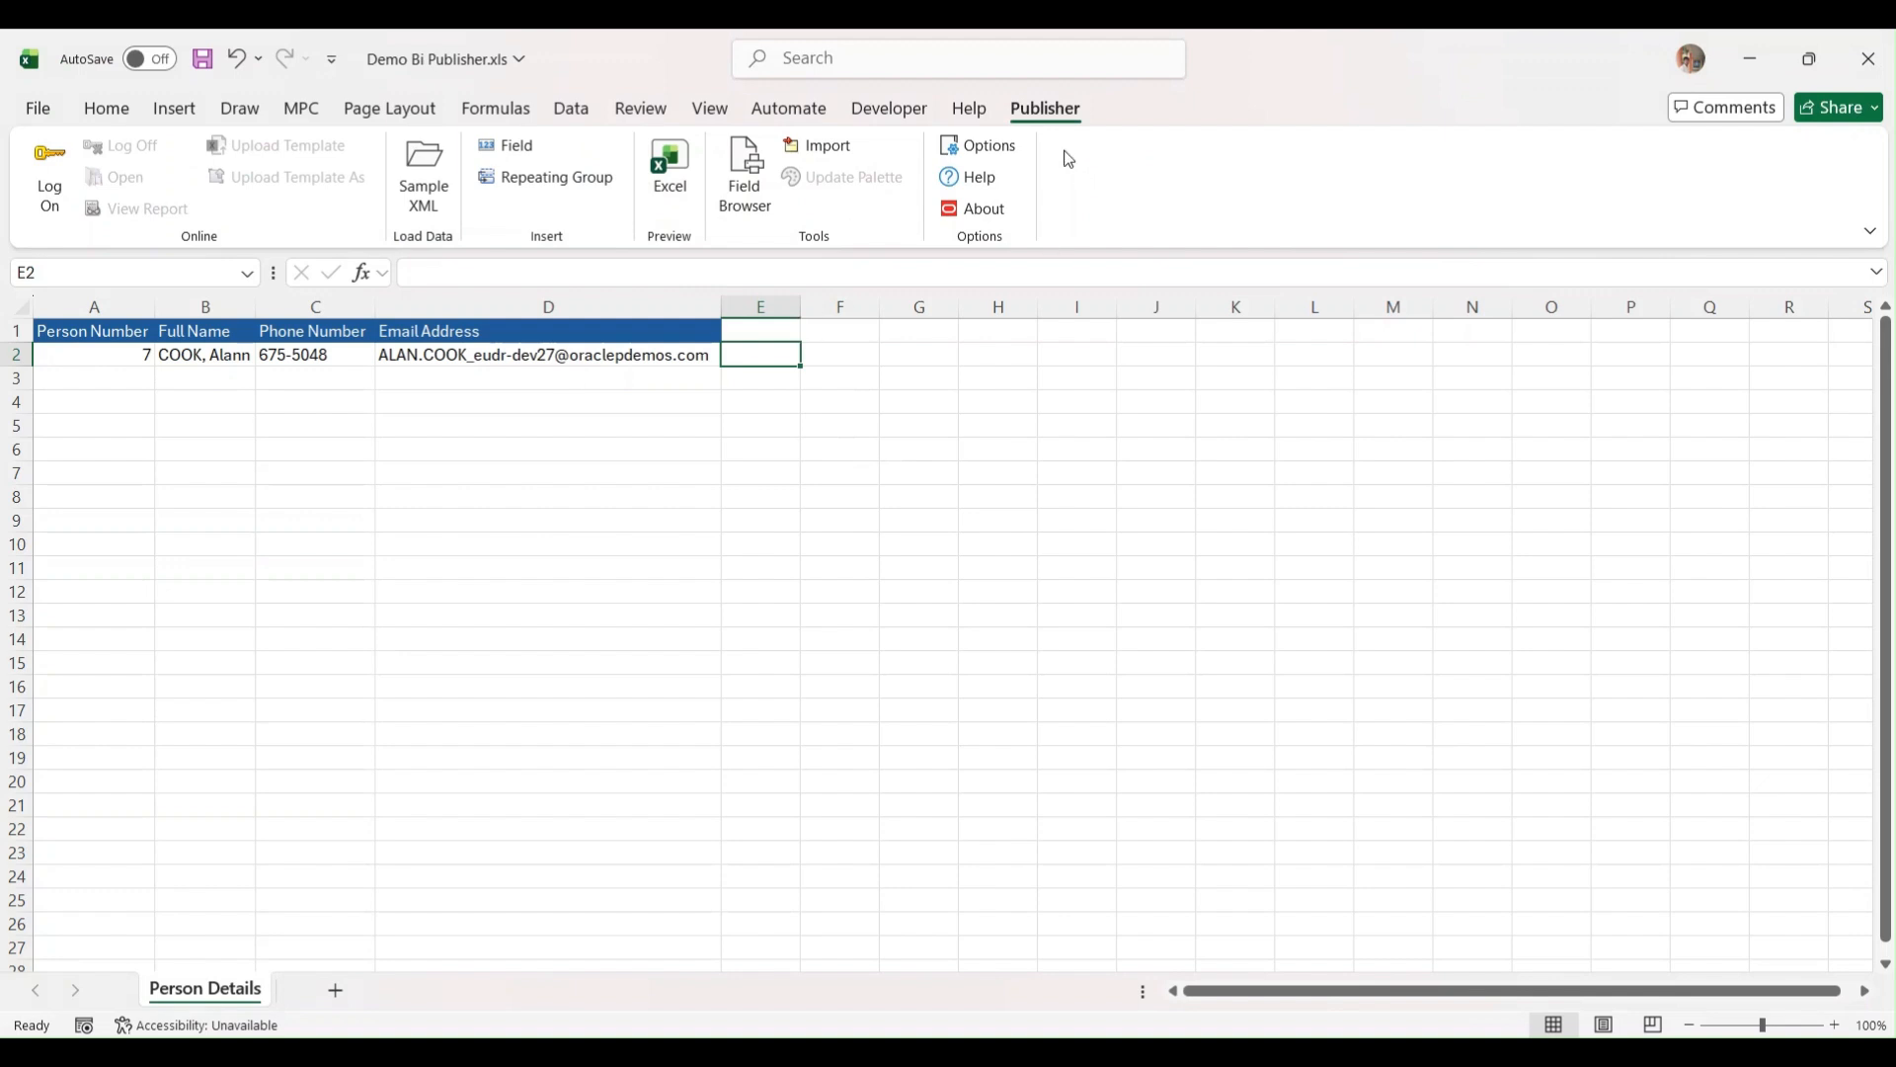
- Check the defined name of each row 2 field cell from Person Number through Email Address
{"action": "left_click", "coordinate": [116, 355]}
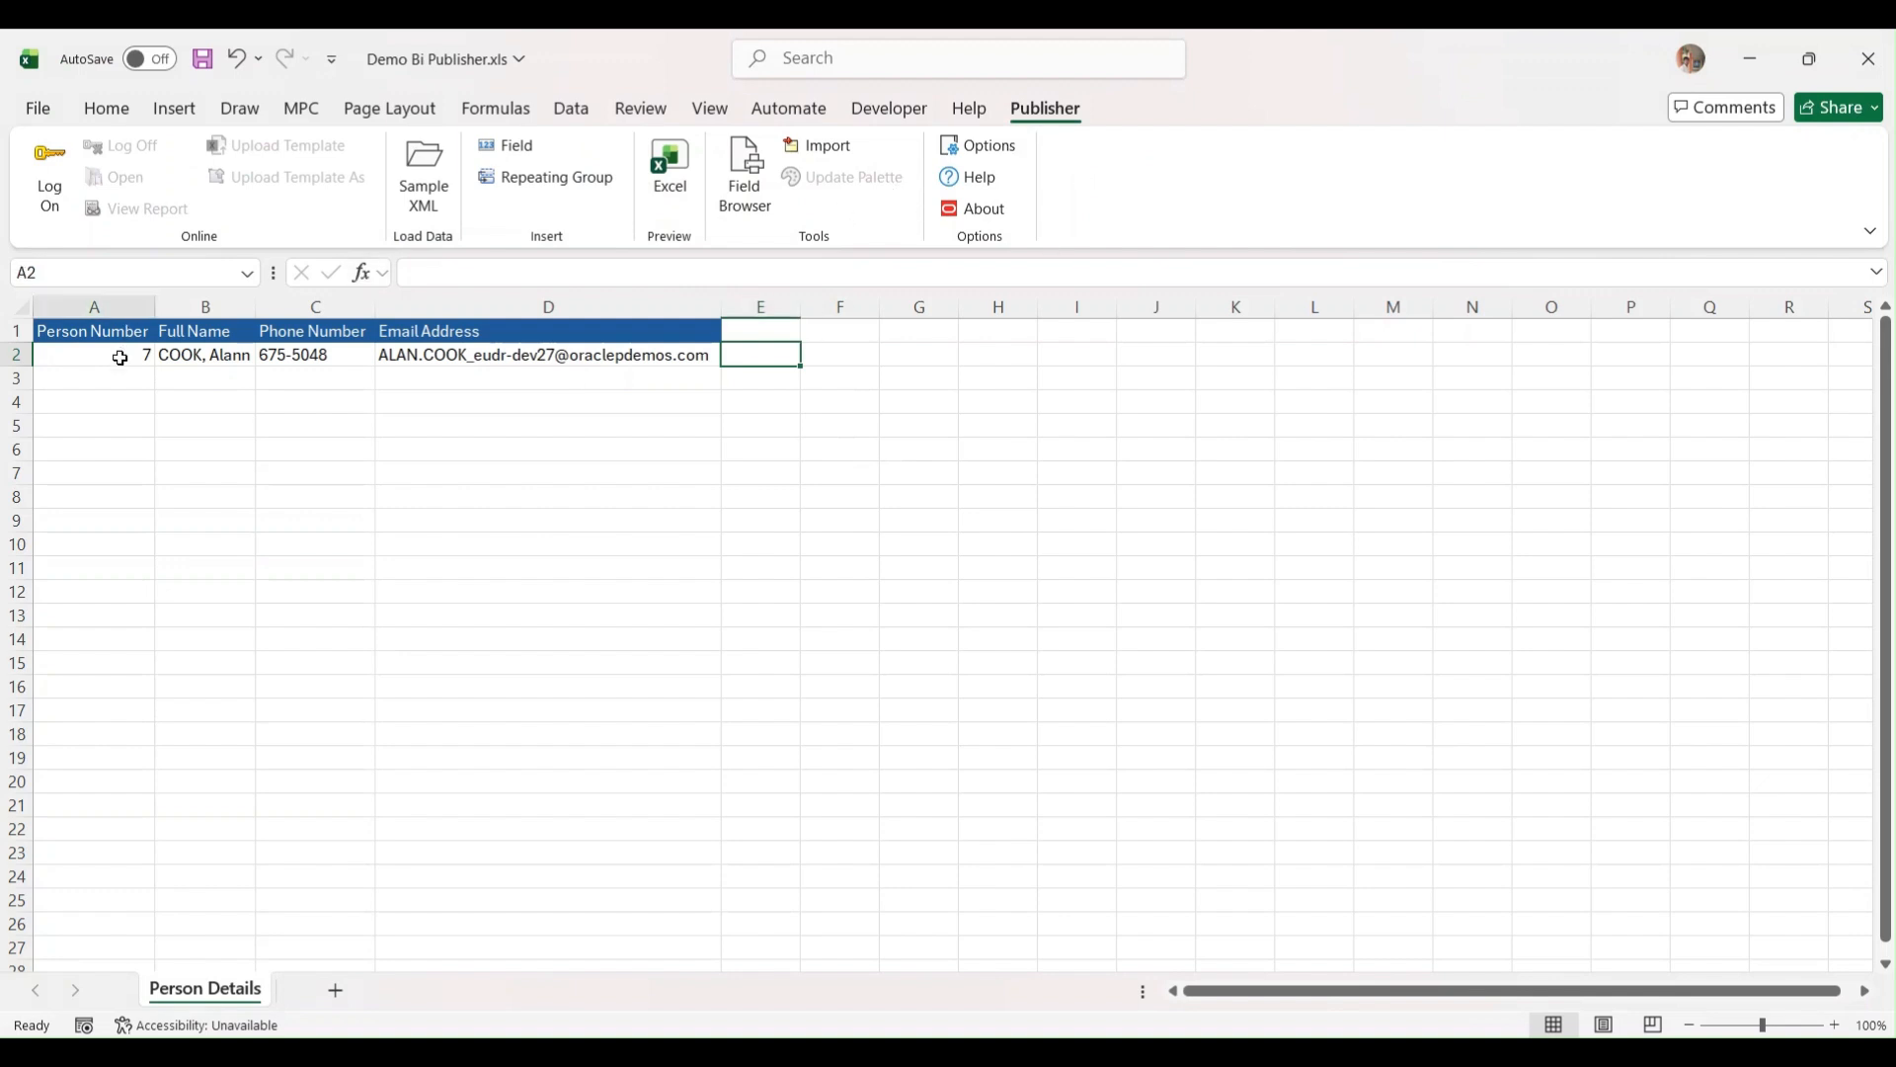
{"action": "left_click", "coordinate": [151, 275]}
{"action": "left_click", "coordinate": [158, 273]}
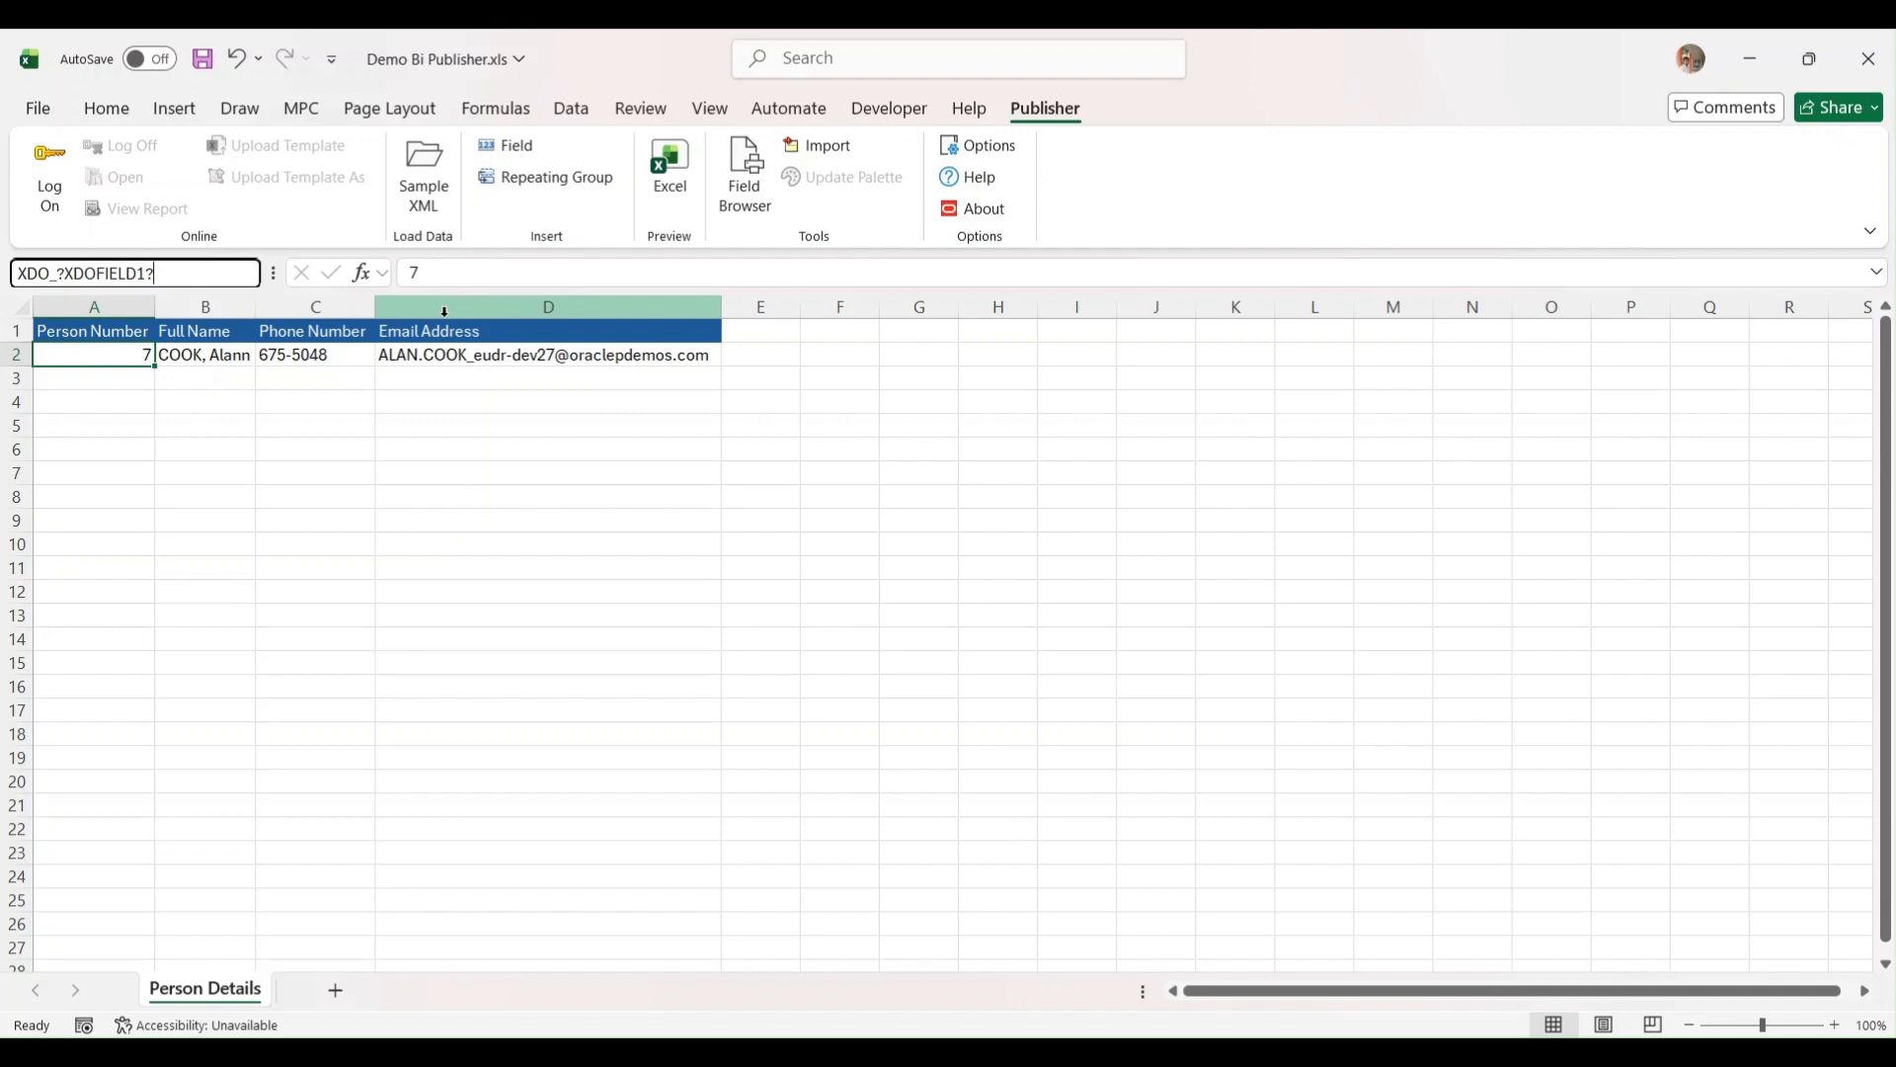
{"action": "left_click", "coordinate": [184, 359]}
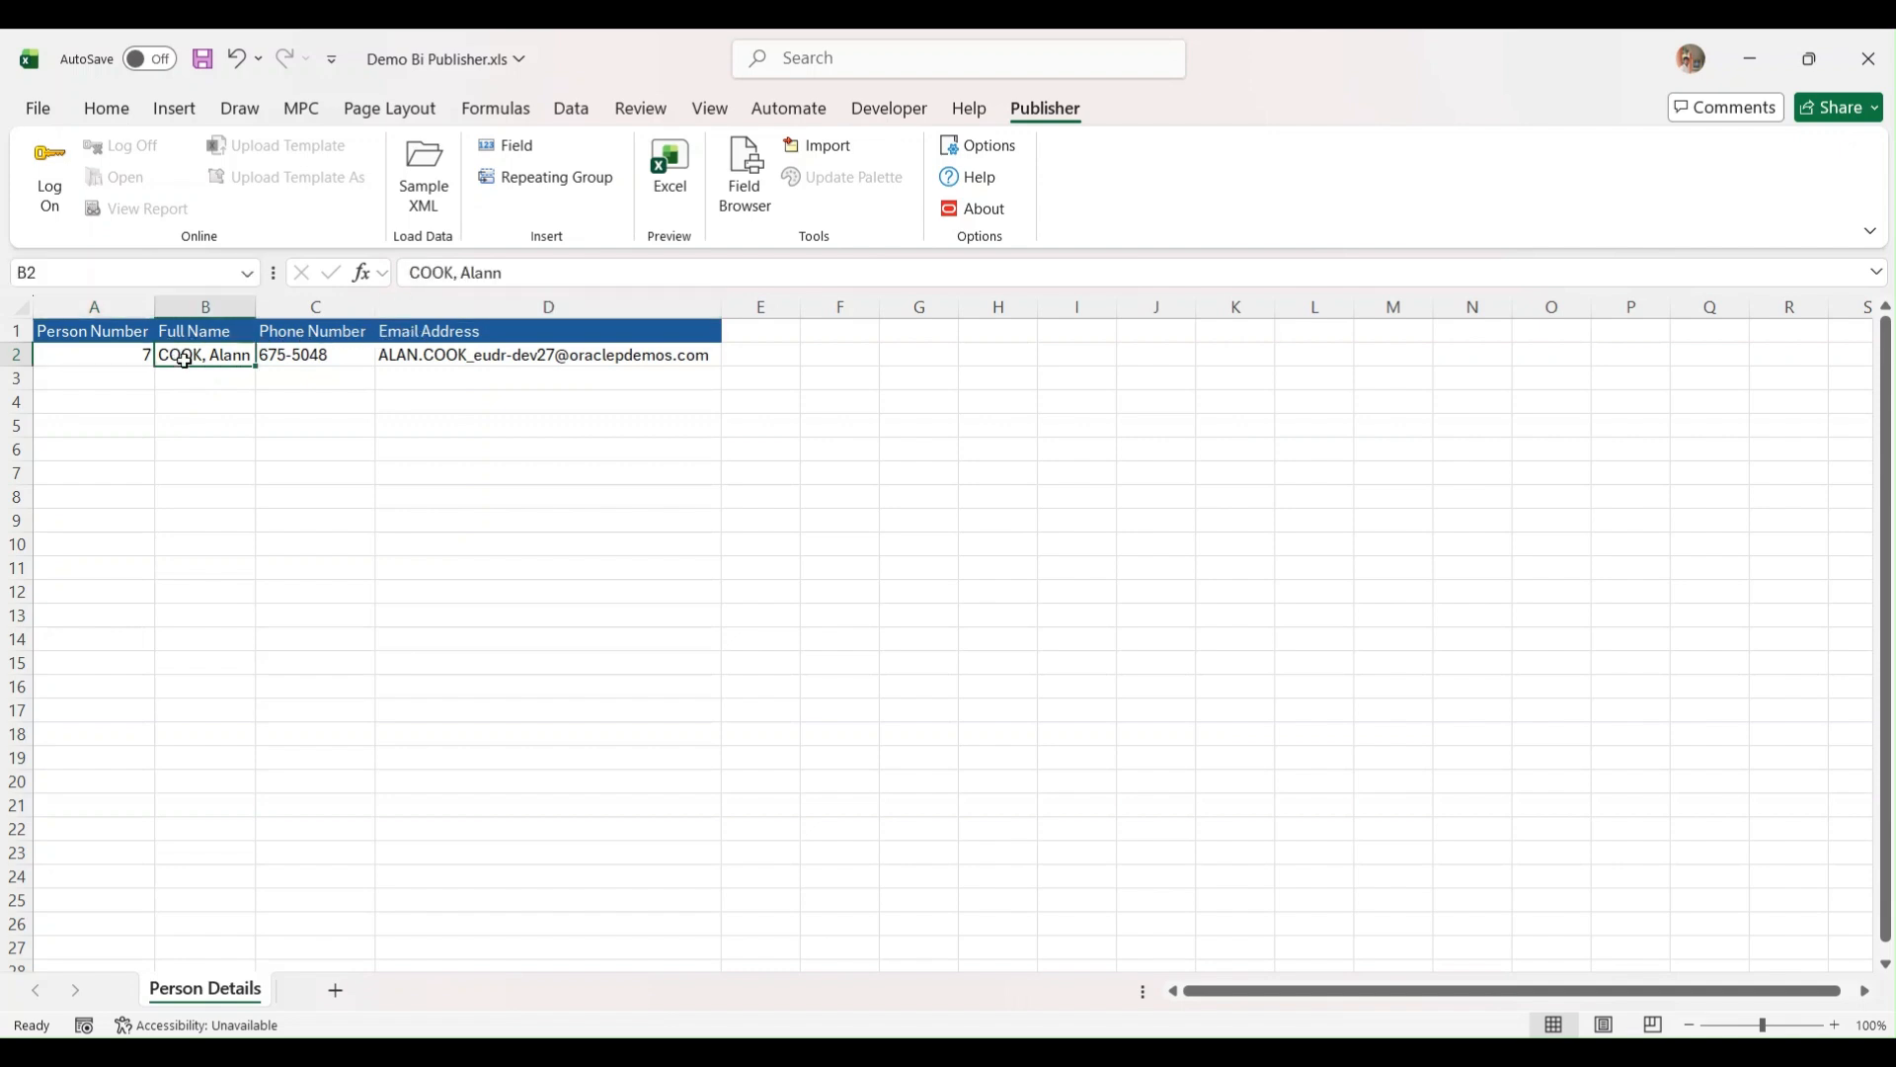
{"action": "left_click", "coordinate": [276, 356]}
{"action": "left_click", "coordinate": [403, 353]}
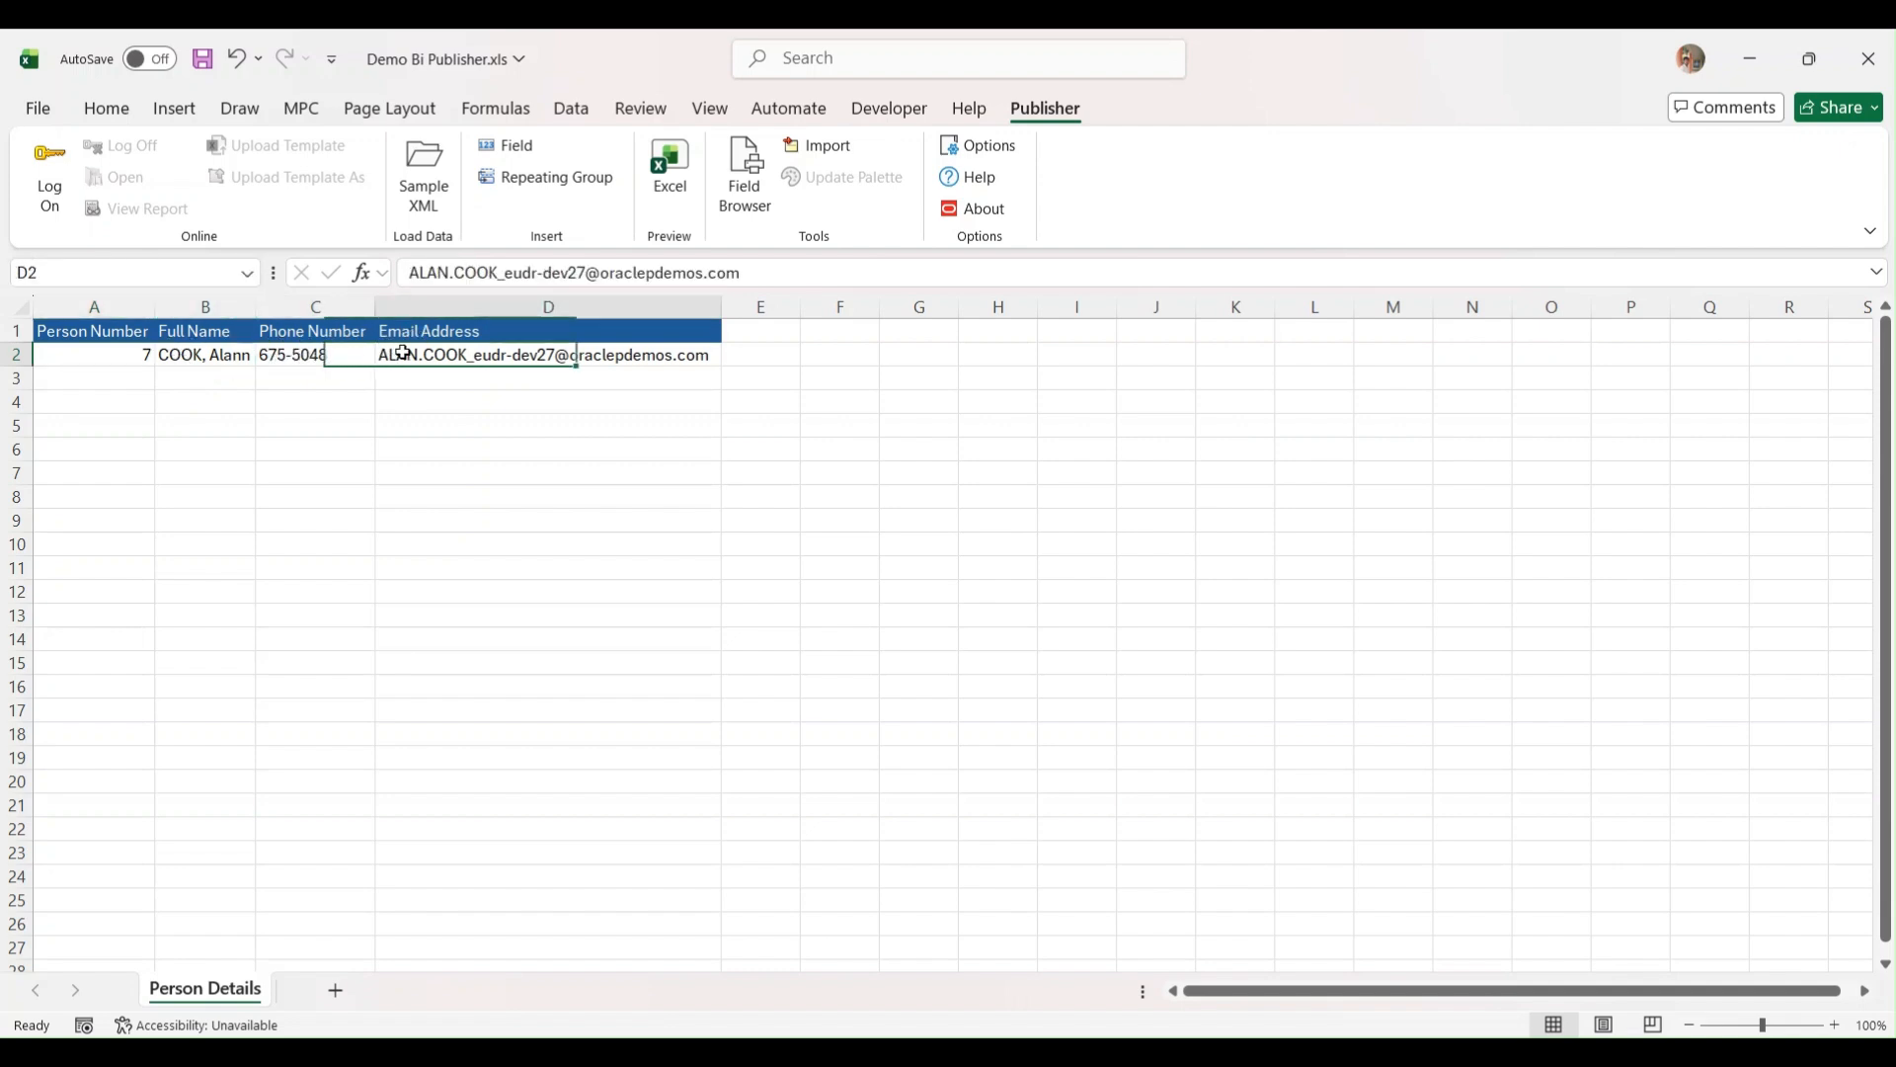
- Open the Name Manager, enlarge it and widen its Name and Value columns to read the defined names
{"action": "left_click", "coordinate": [526, 115]}
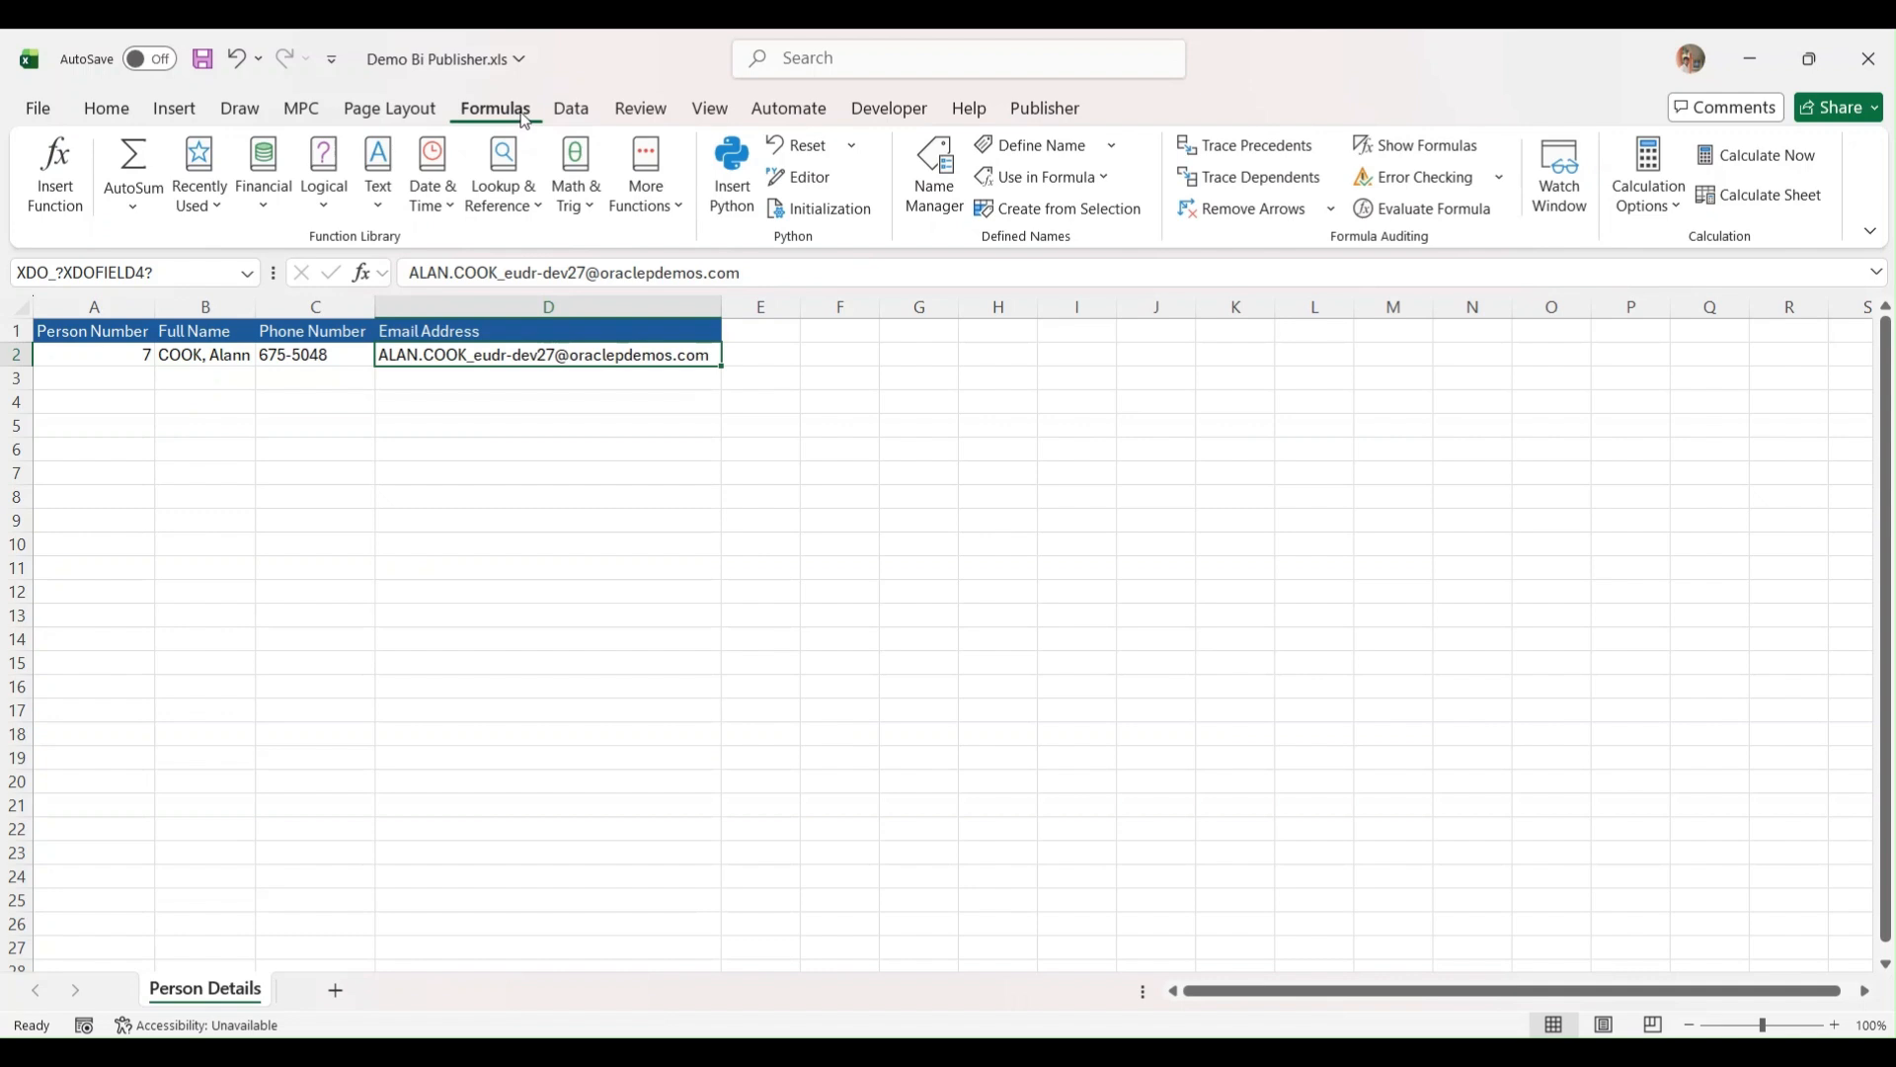
{"action": "left_click", "coordinate": [936, 178]}
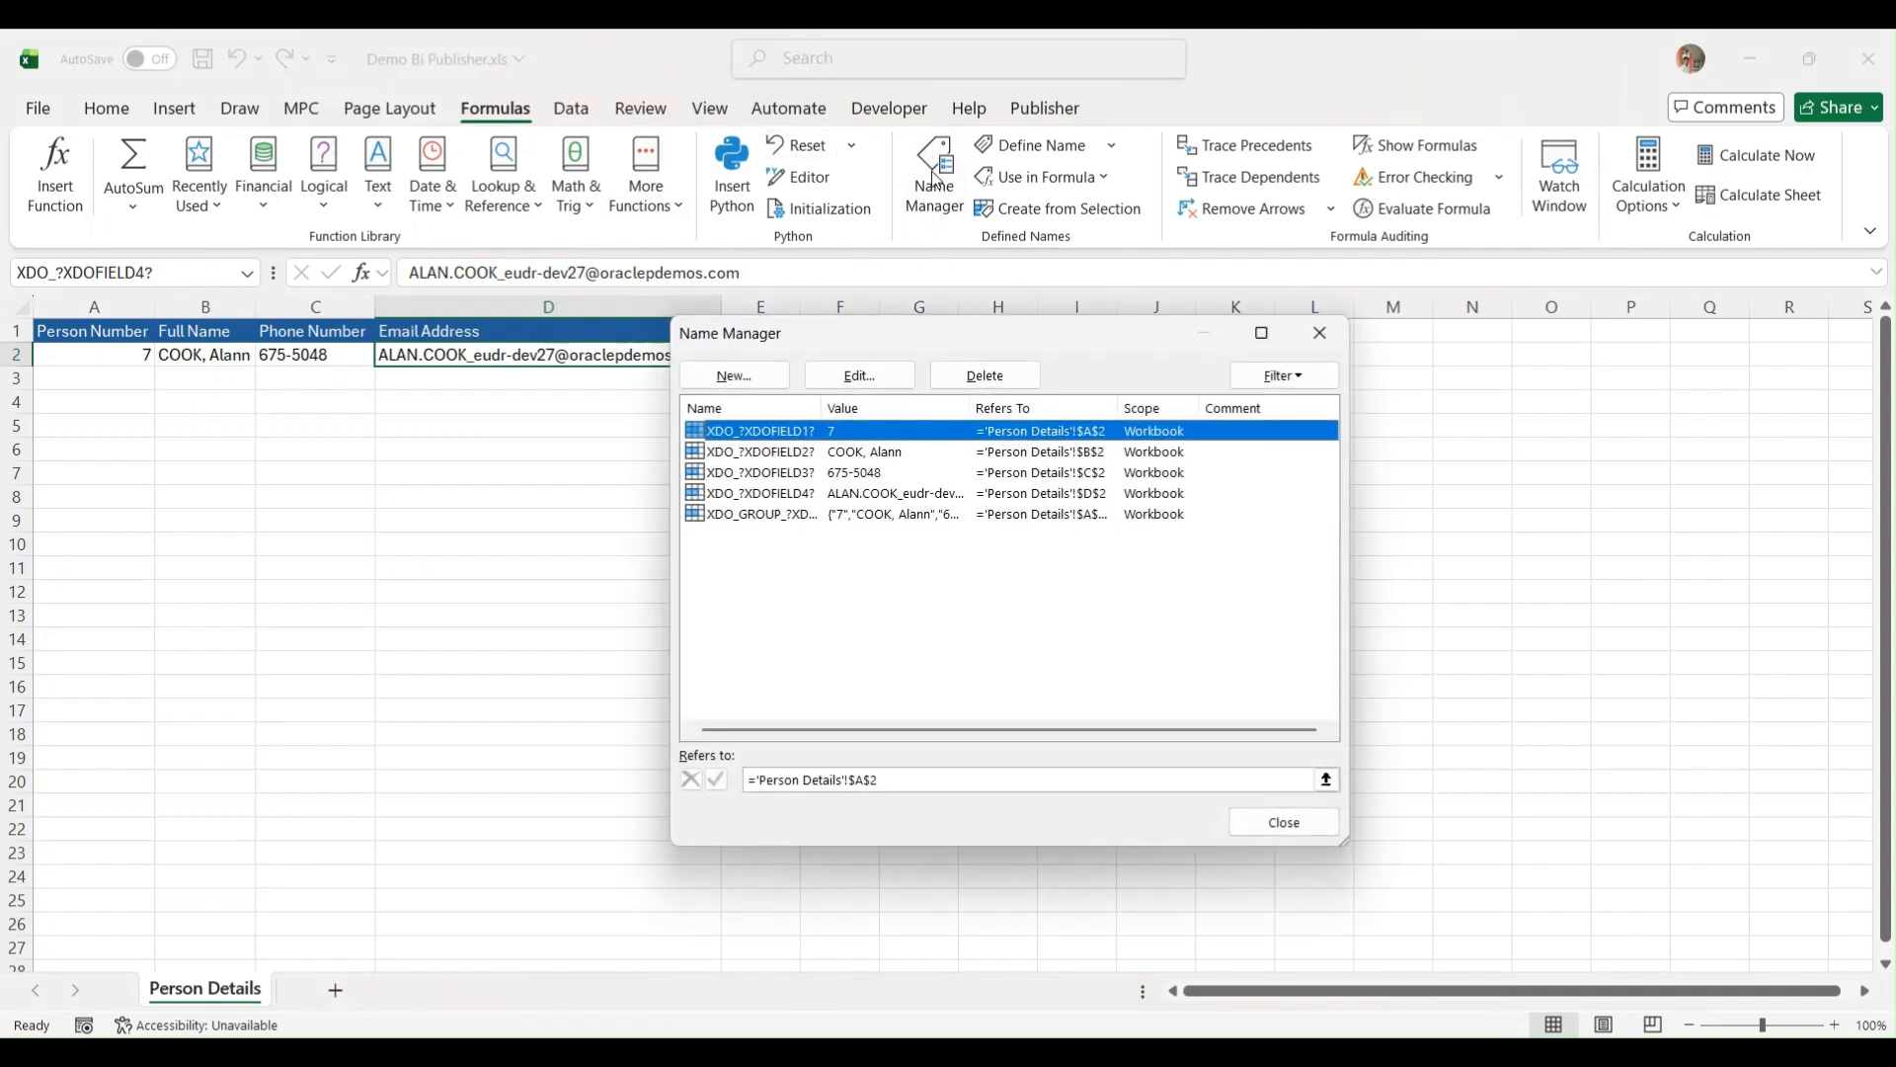
{"action": "left_click_drag", "start_coordinate": [1136, 332], "coordinate": [887, 260]}
{"action": "left_click_drag", "start_coordinate": [1093, 769], "coordinate": [1778, 861]}
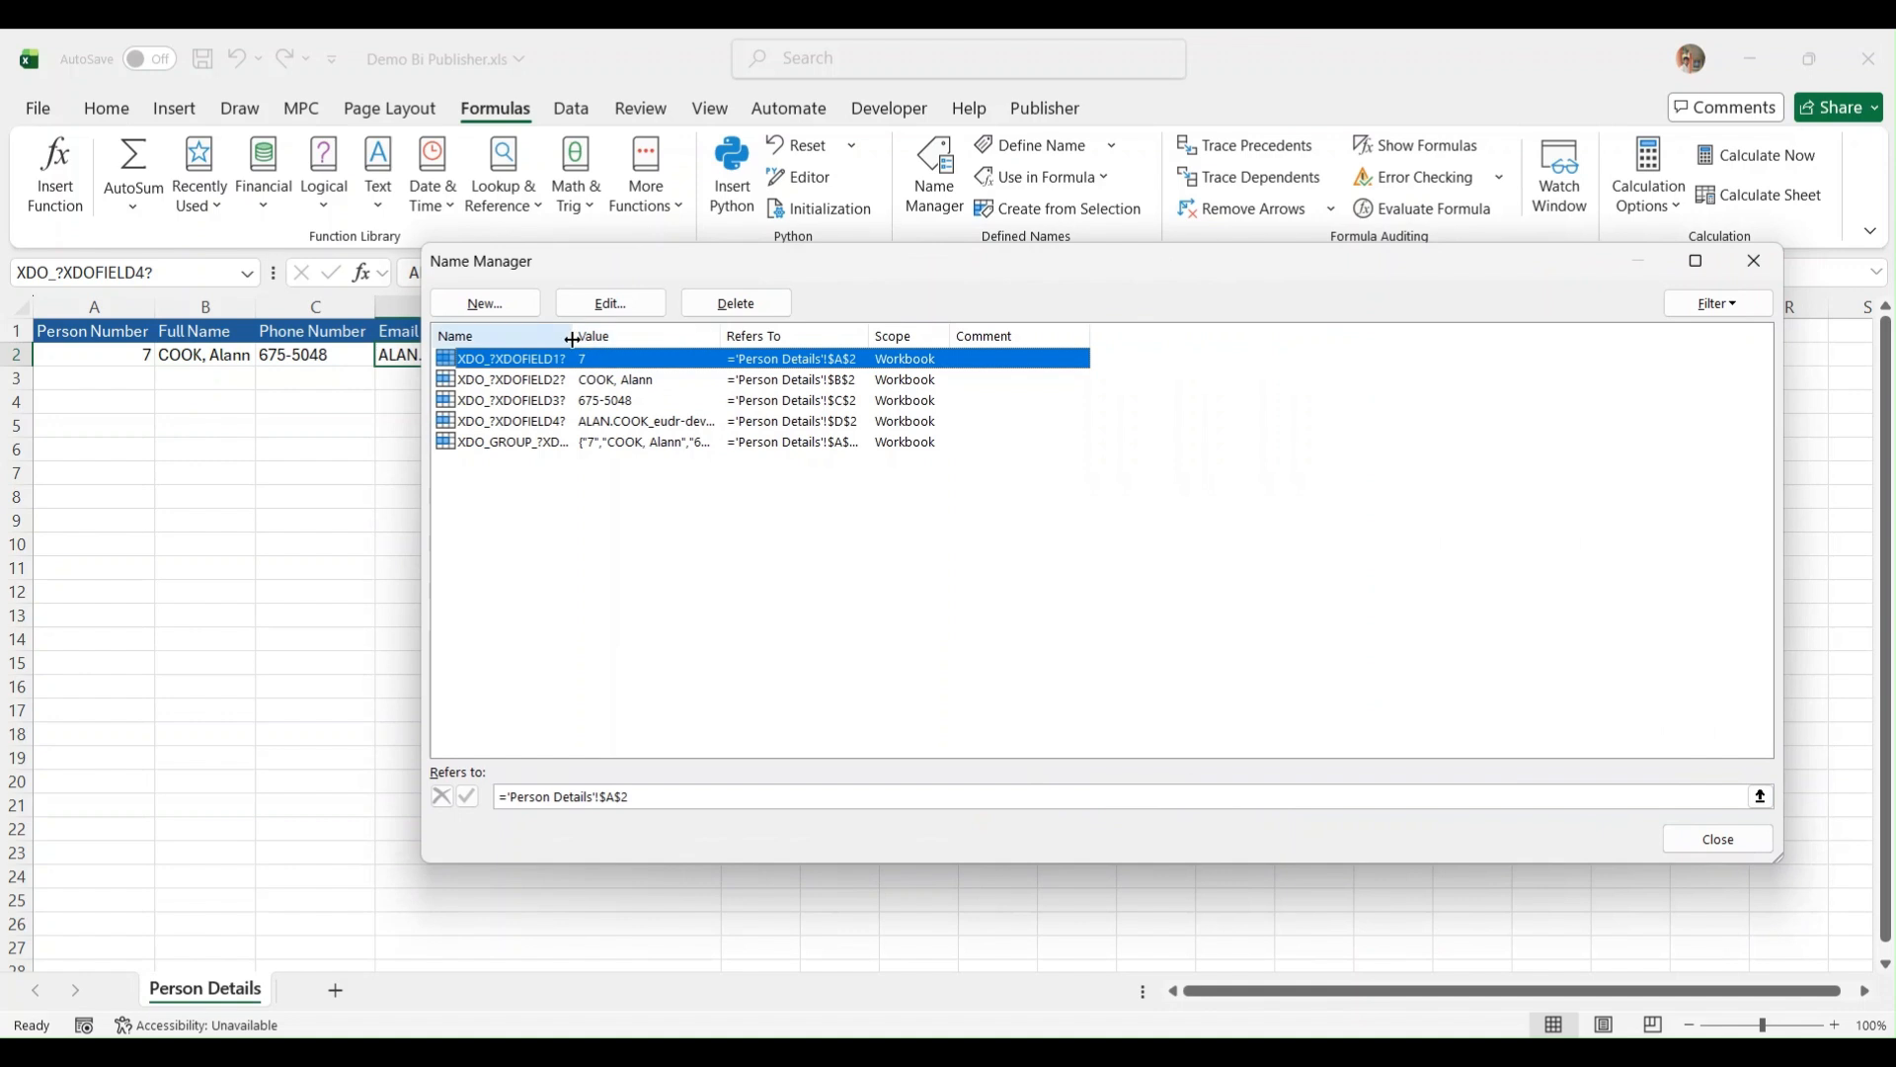
{"action": "left_click_drag", "start_coordinate": [573, 336], "coordinate": [840, 363]}
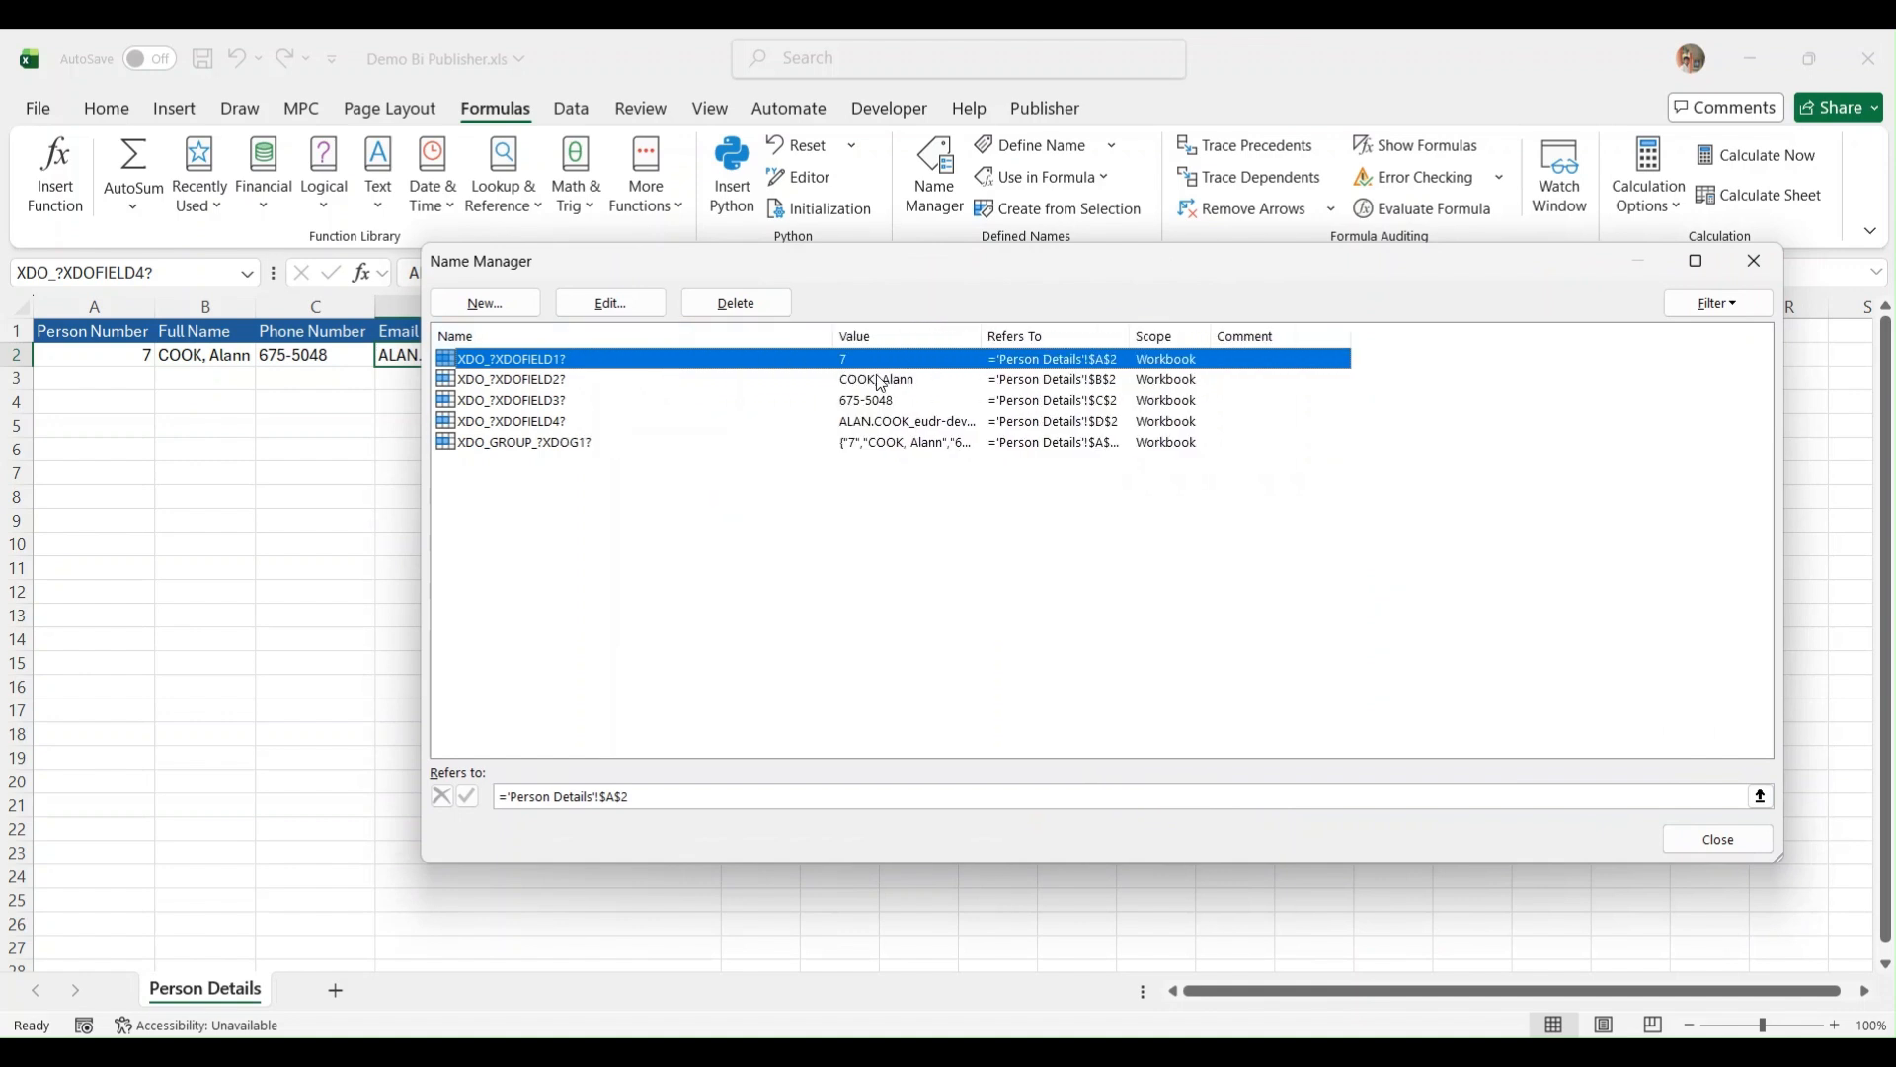
{"action": "left_click", "coordinate": [663, 796]}
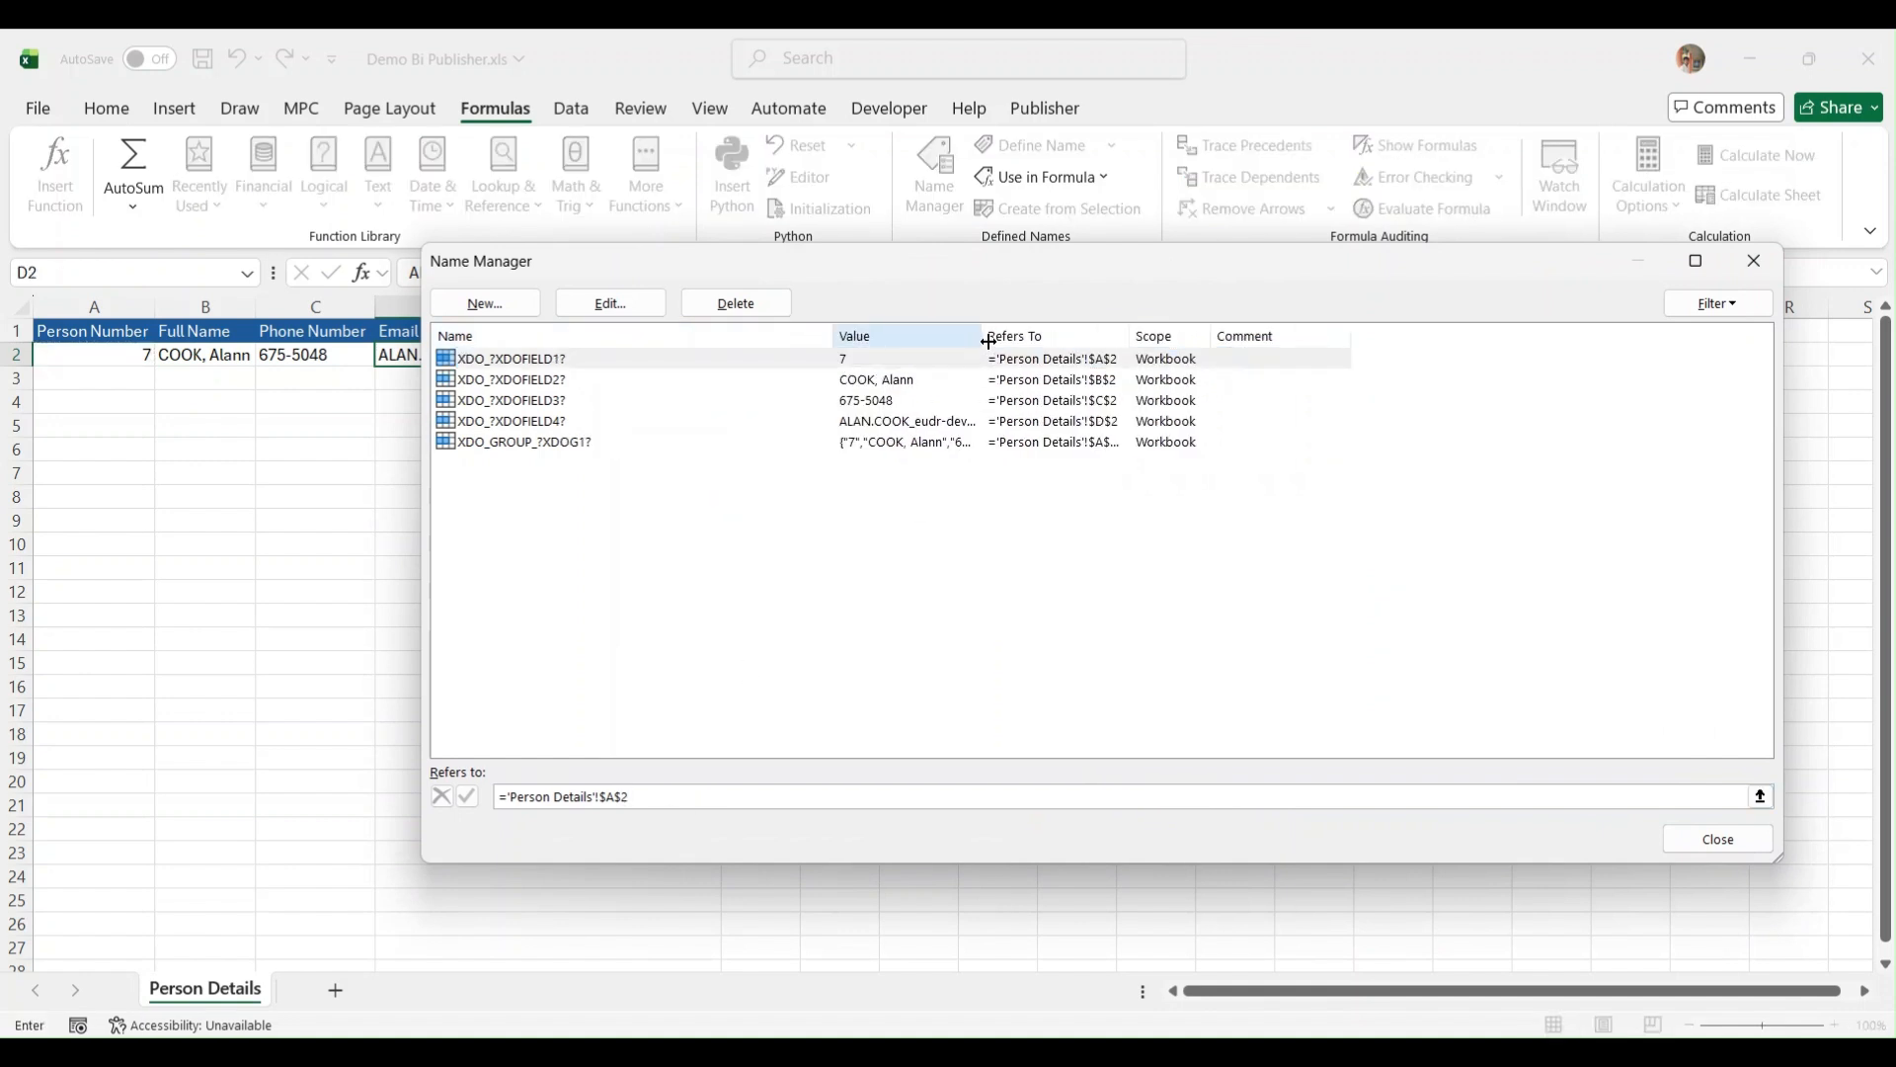
{"action": "left_click_drag", "start_coordinate": [983, 338], "coordinate": [1195, 365]}
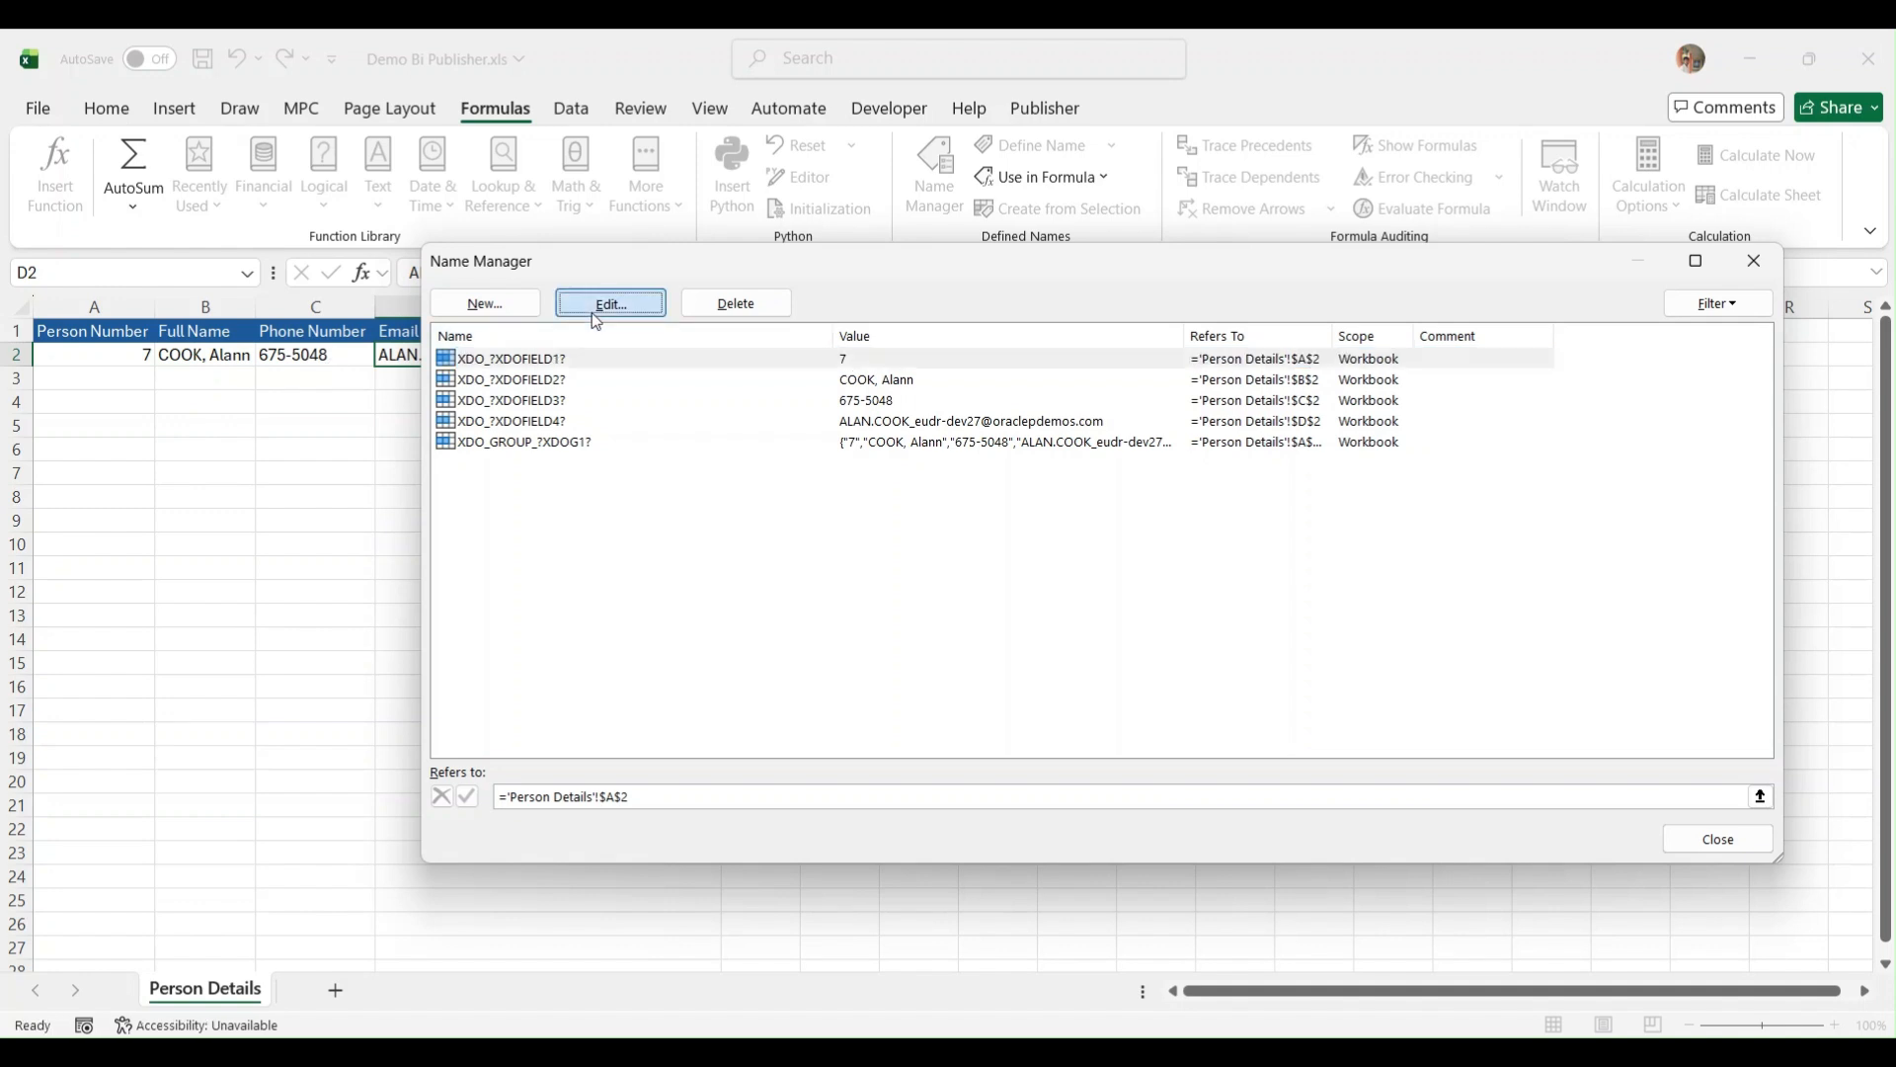
- View the edit settings of XDO_?XDOFIELD1? without changes, review the references of the other field and group names, and close the Name Manager
{"action": "left_click", "coordinate": [590, 312]}
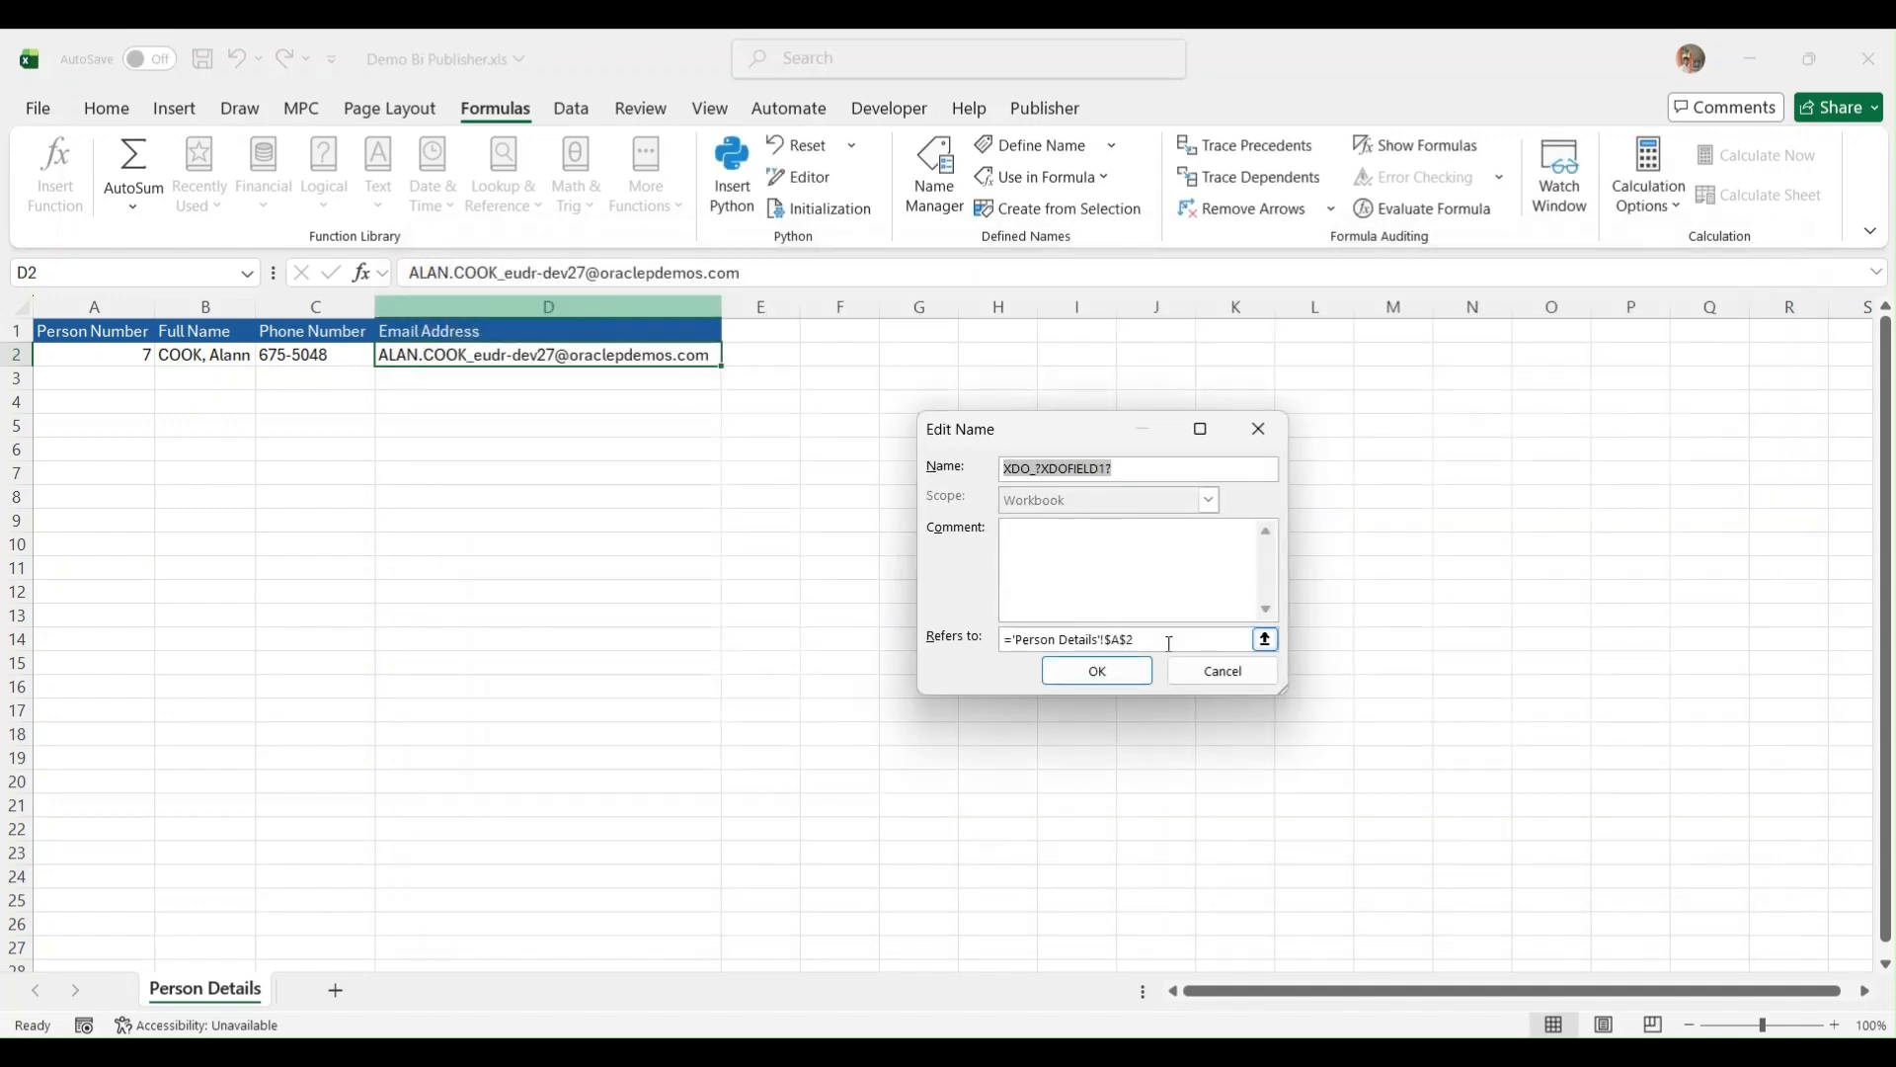
{"action": "left_click", "coordinate": [1220, 672]}
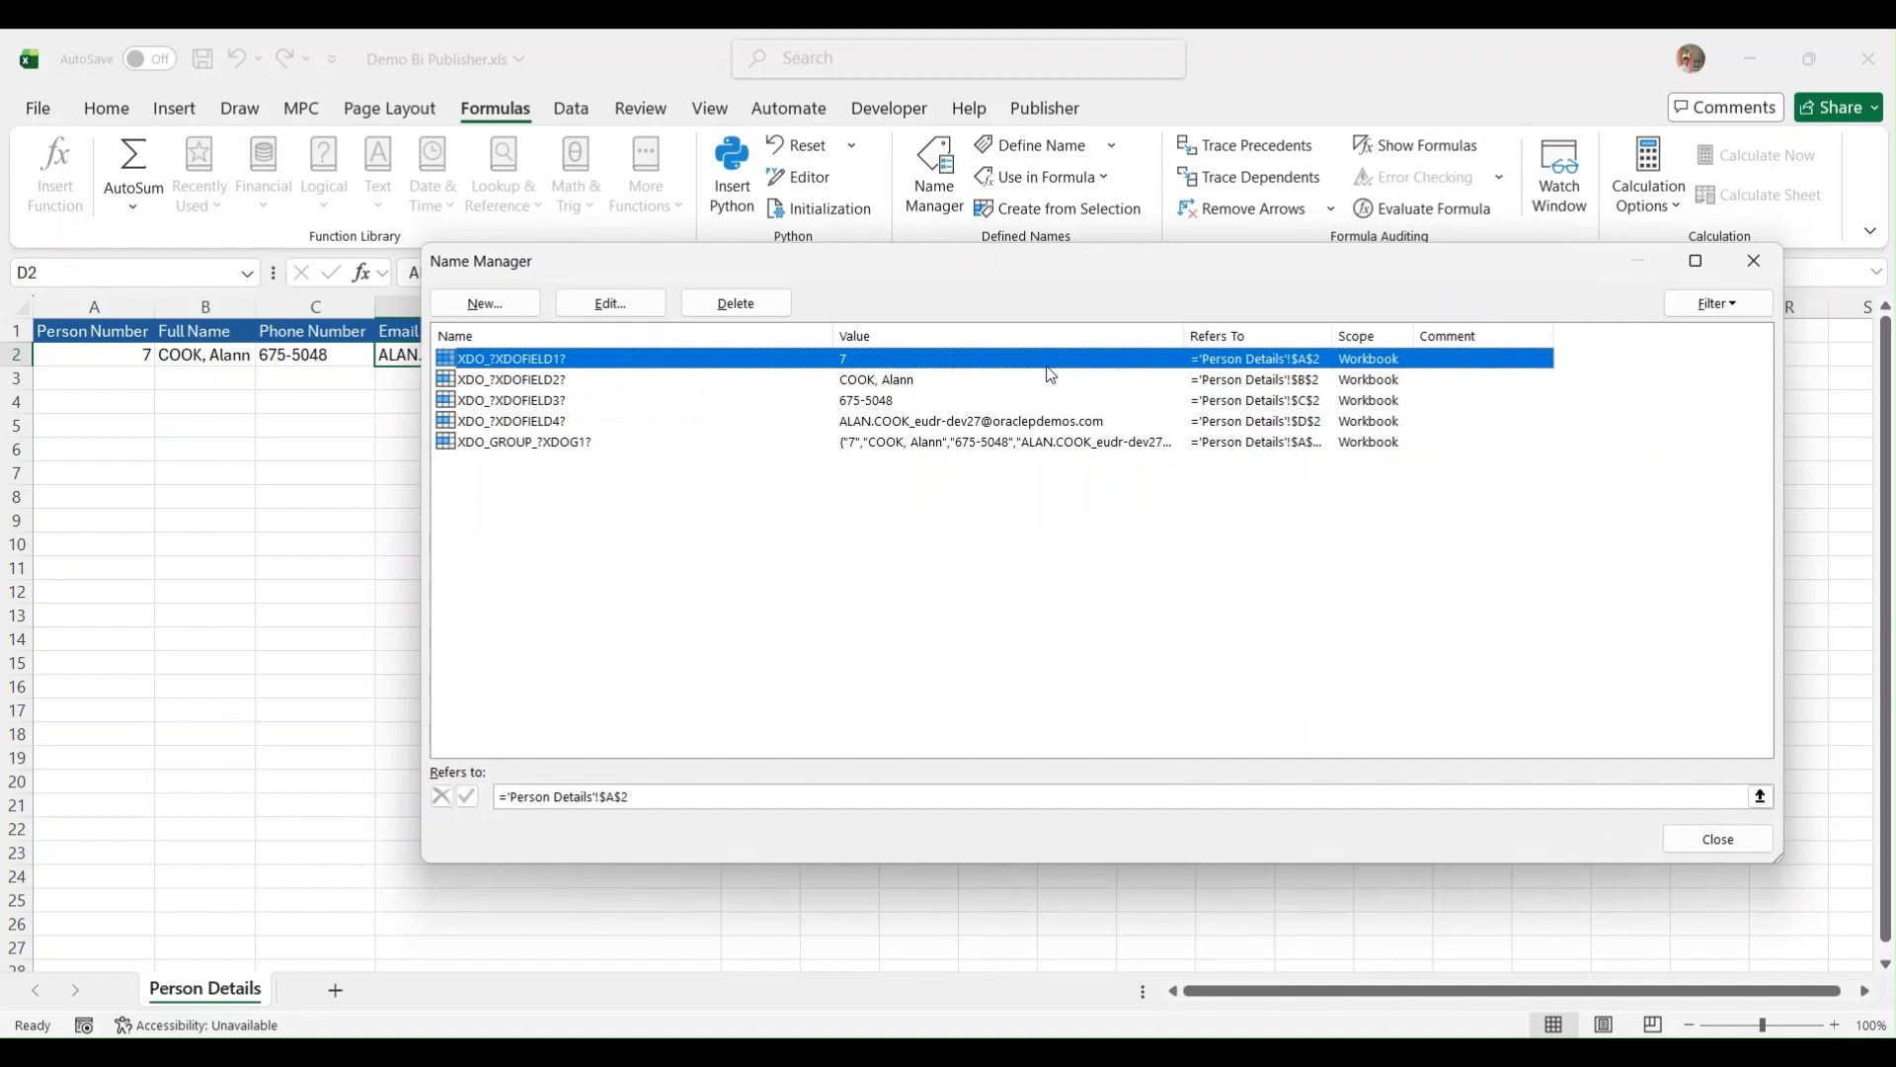
{"action": "left_click", "coordinate": [1340, 386]}
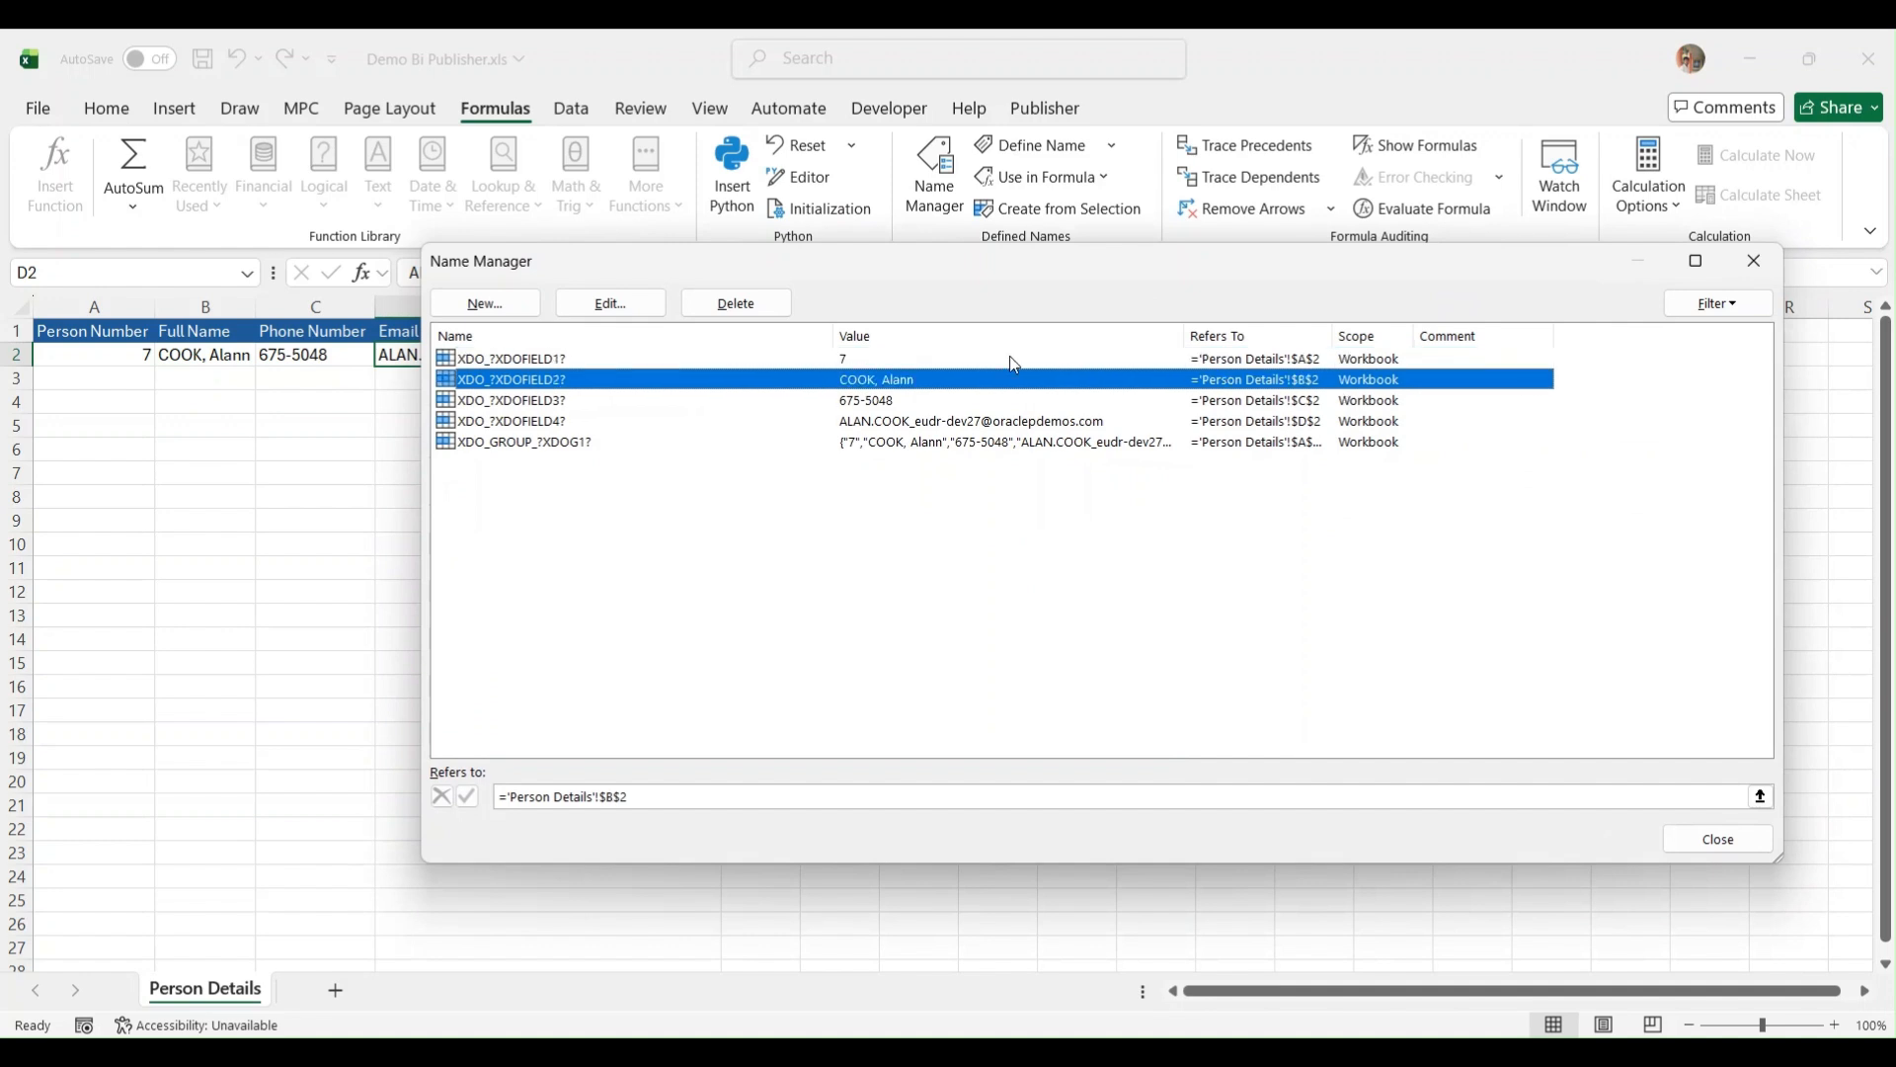
{"action": "left_click", "coordinate": [682, 403]}
{"action": "left_click", "coordinate": [685, 419]}
{"action": "left_click", "coordinate": [679, 443]}
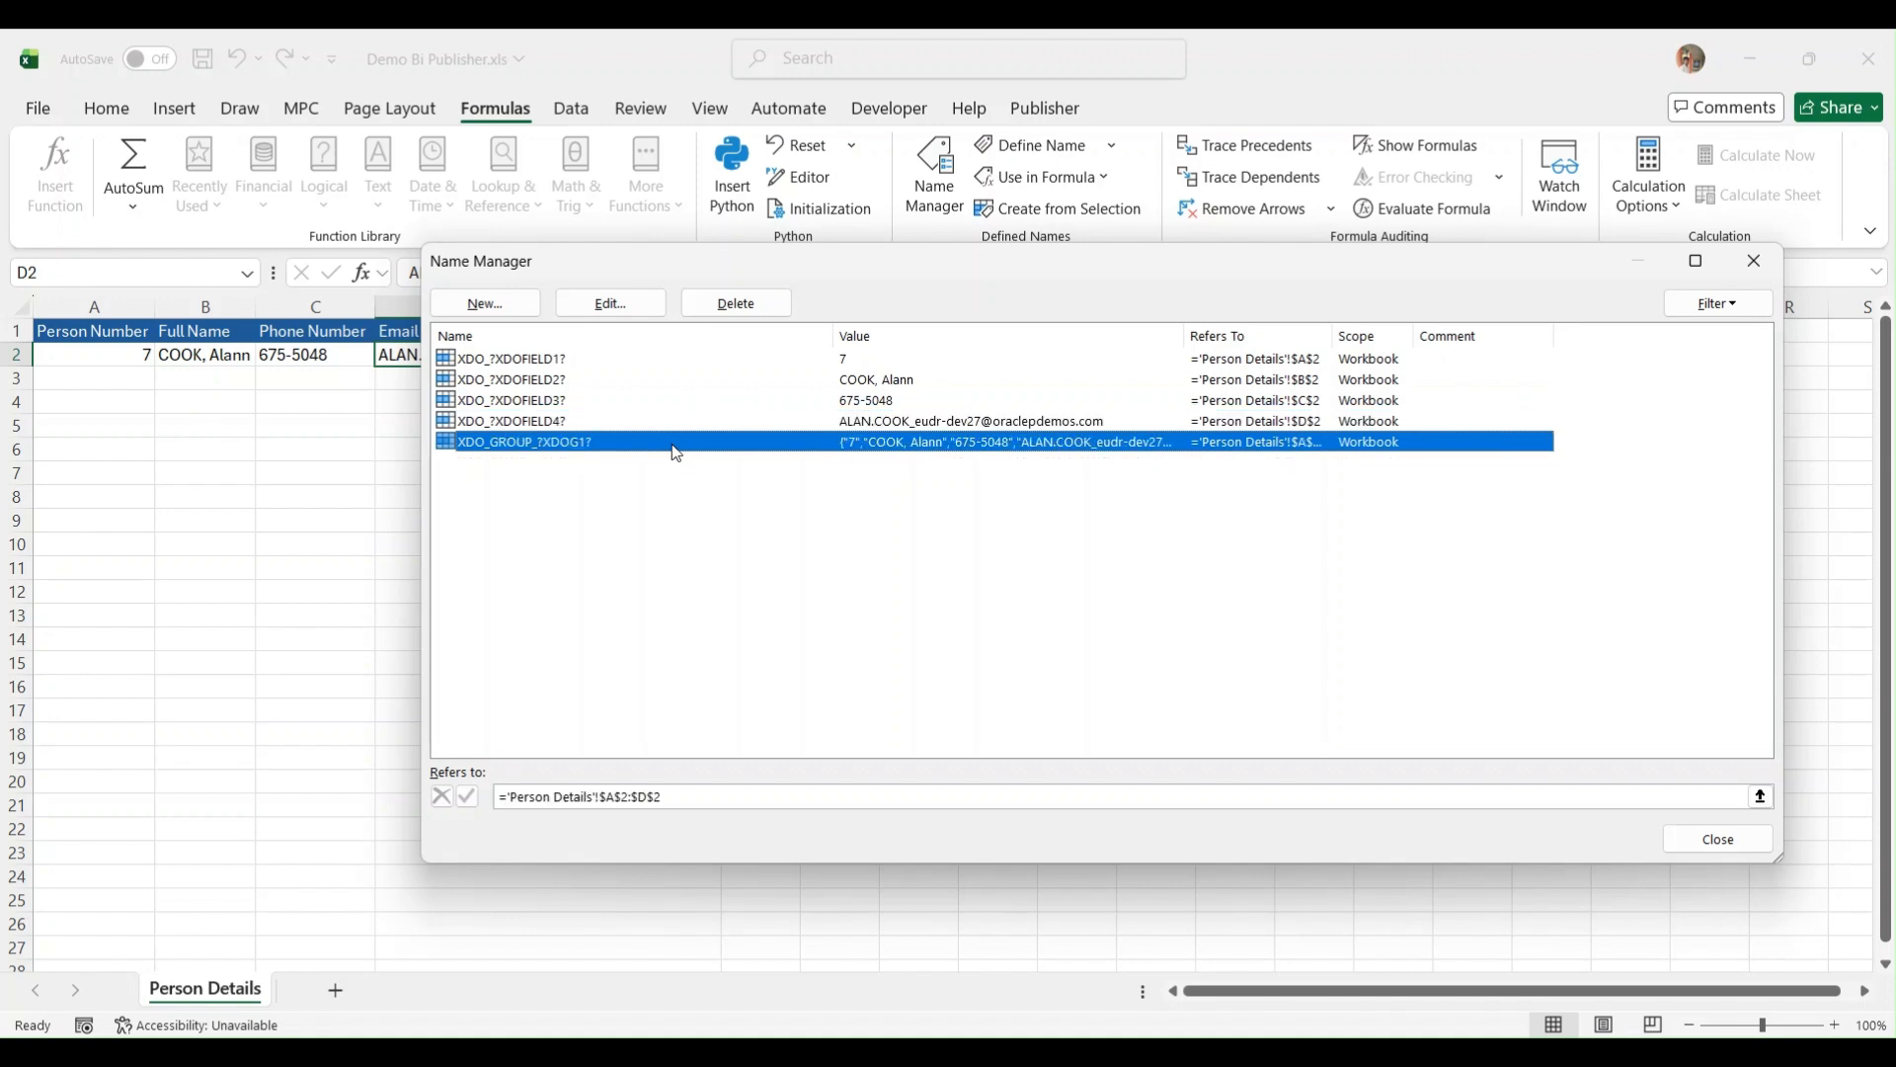
{"action": "left_click", "coordinate": [1724, 837]}
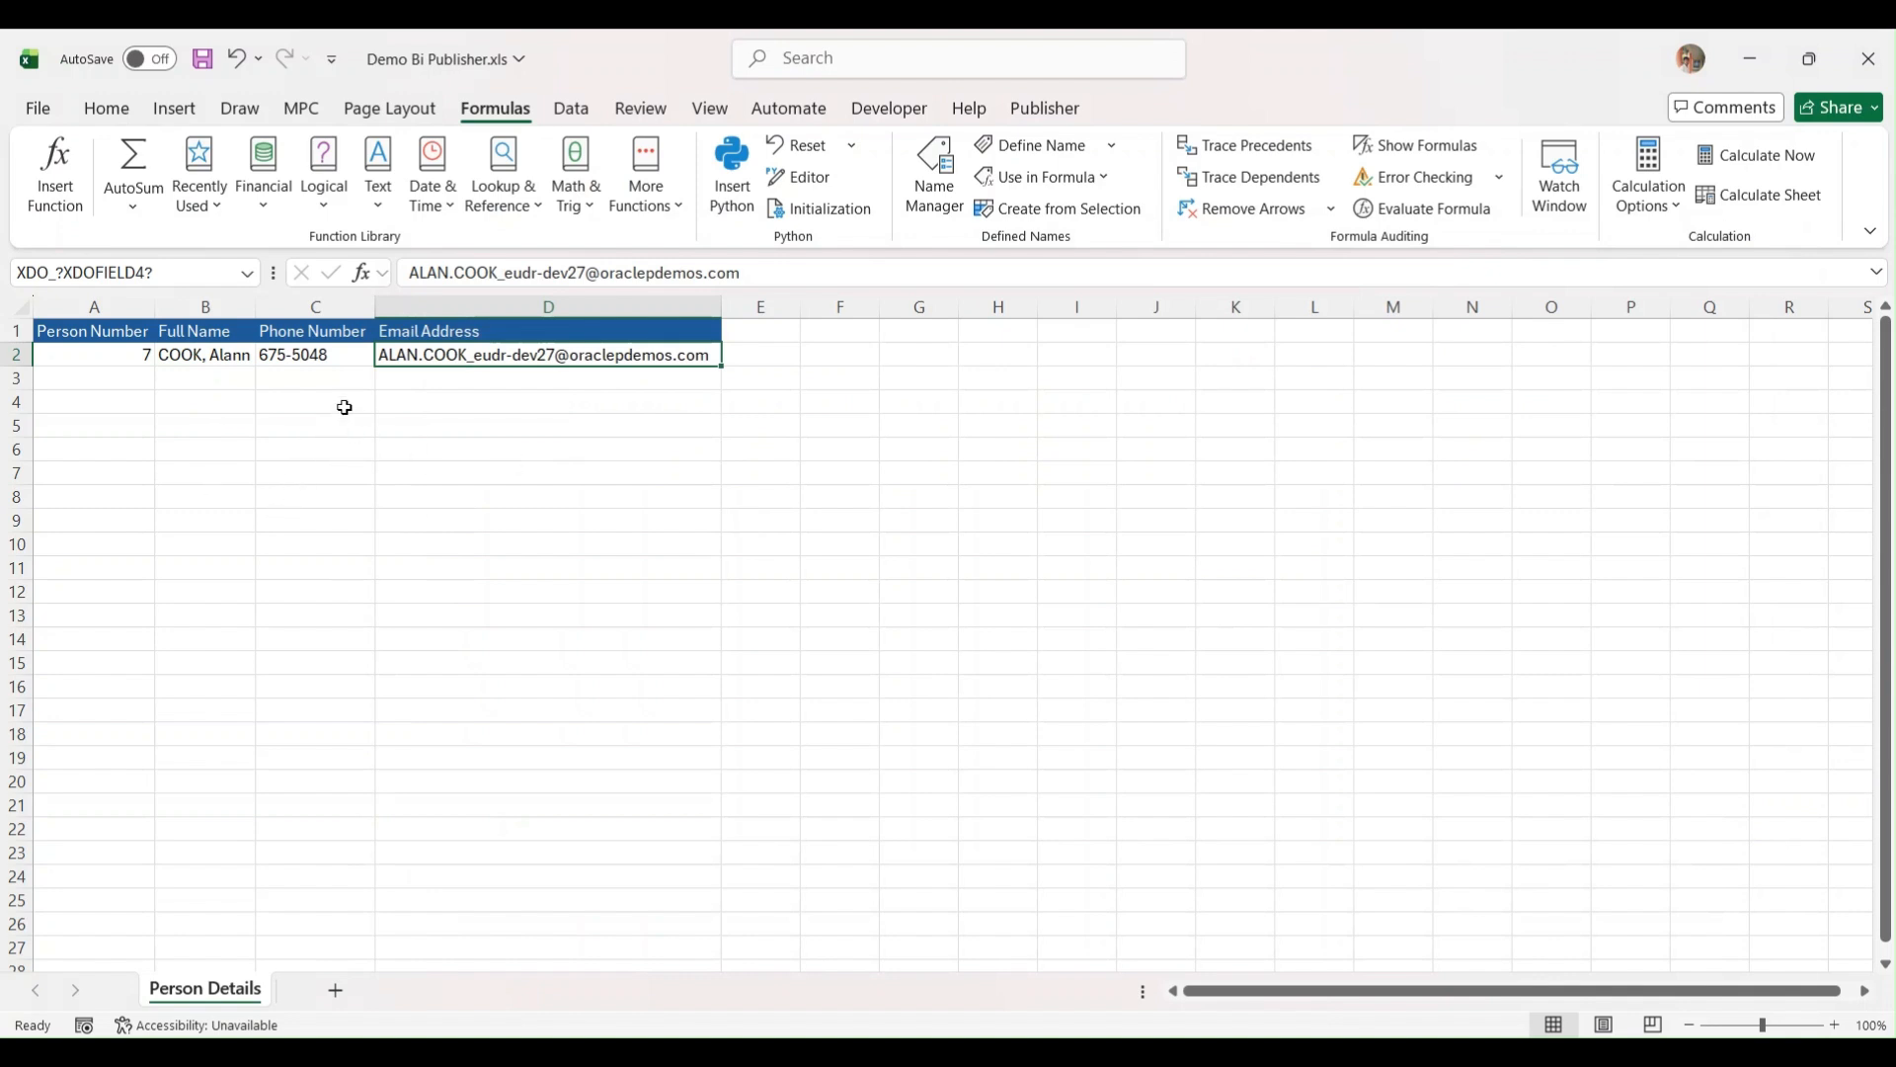
- Save the Demo Bi Publisher.xls template, continuing past the compatibility check
{"action": "key", "text": "ctrl+s"}
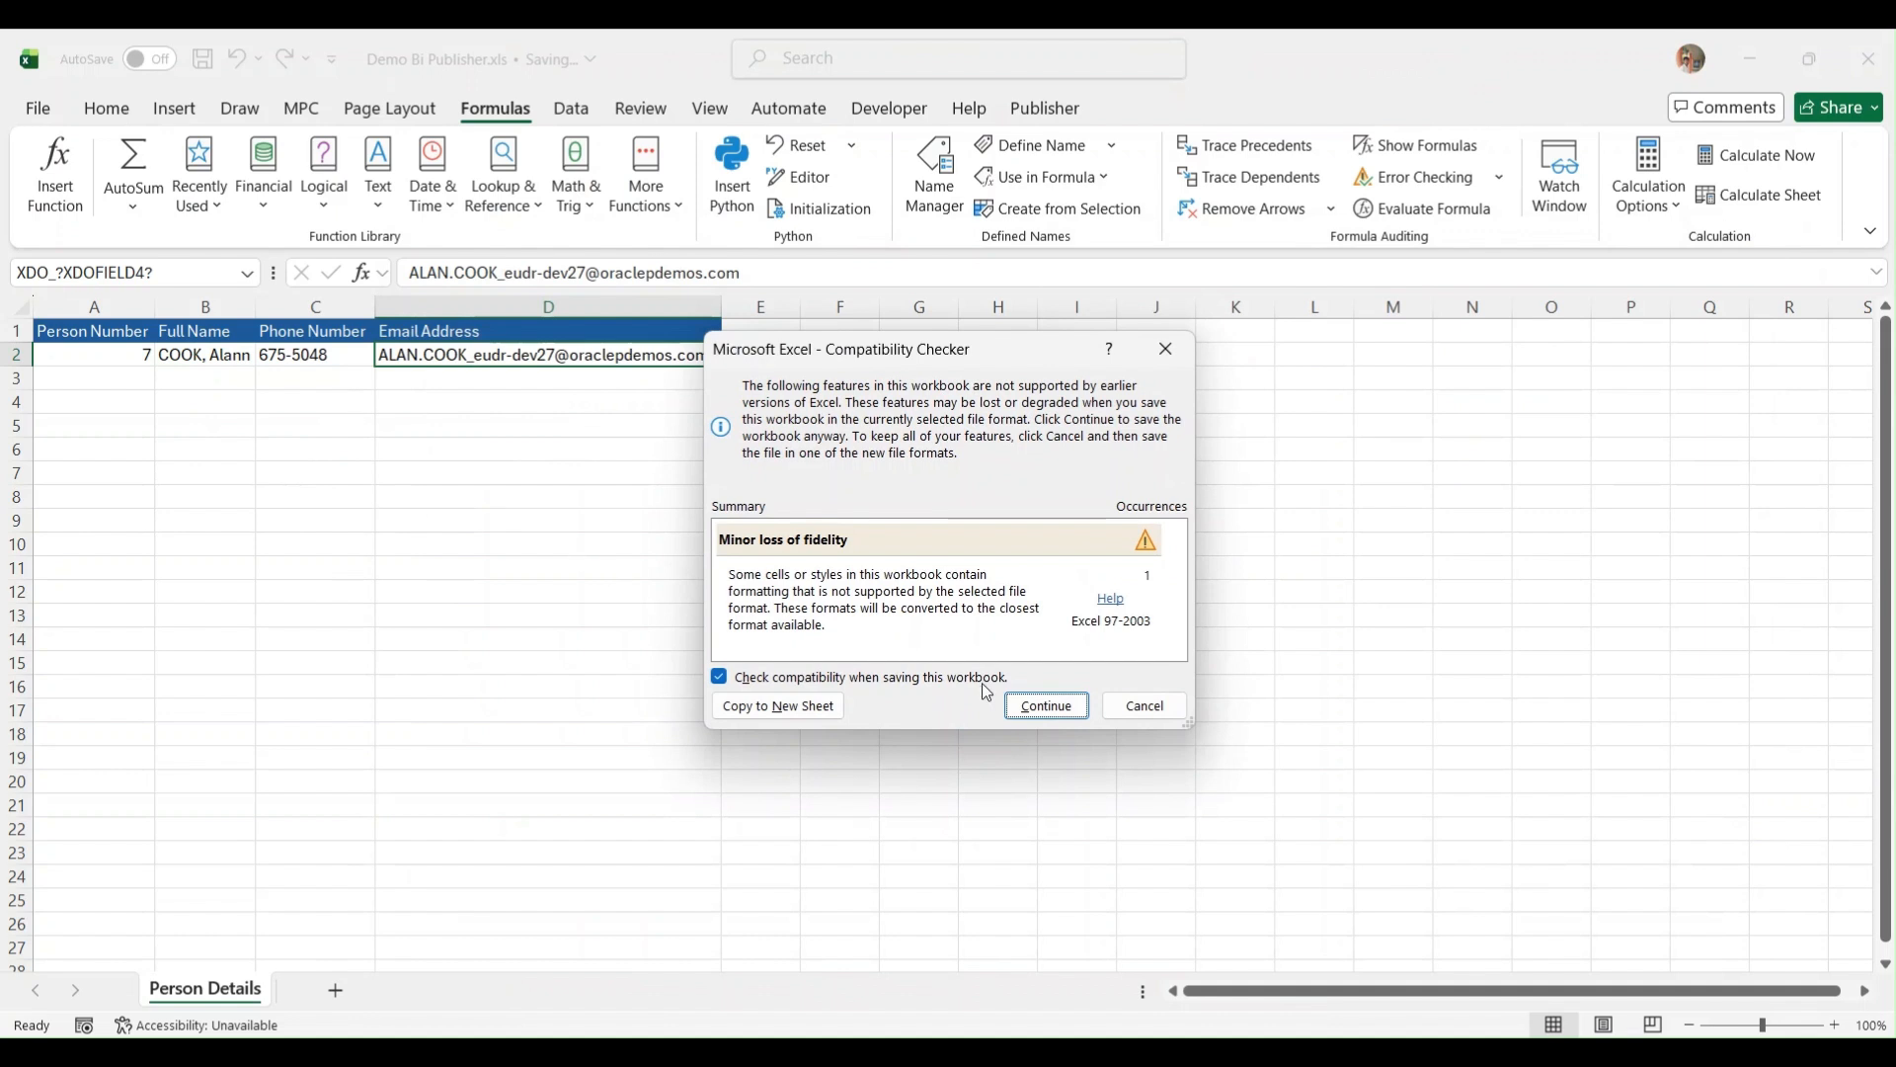
{"action": "left_click", "coordinate": [1025, 711]}
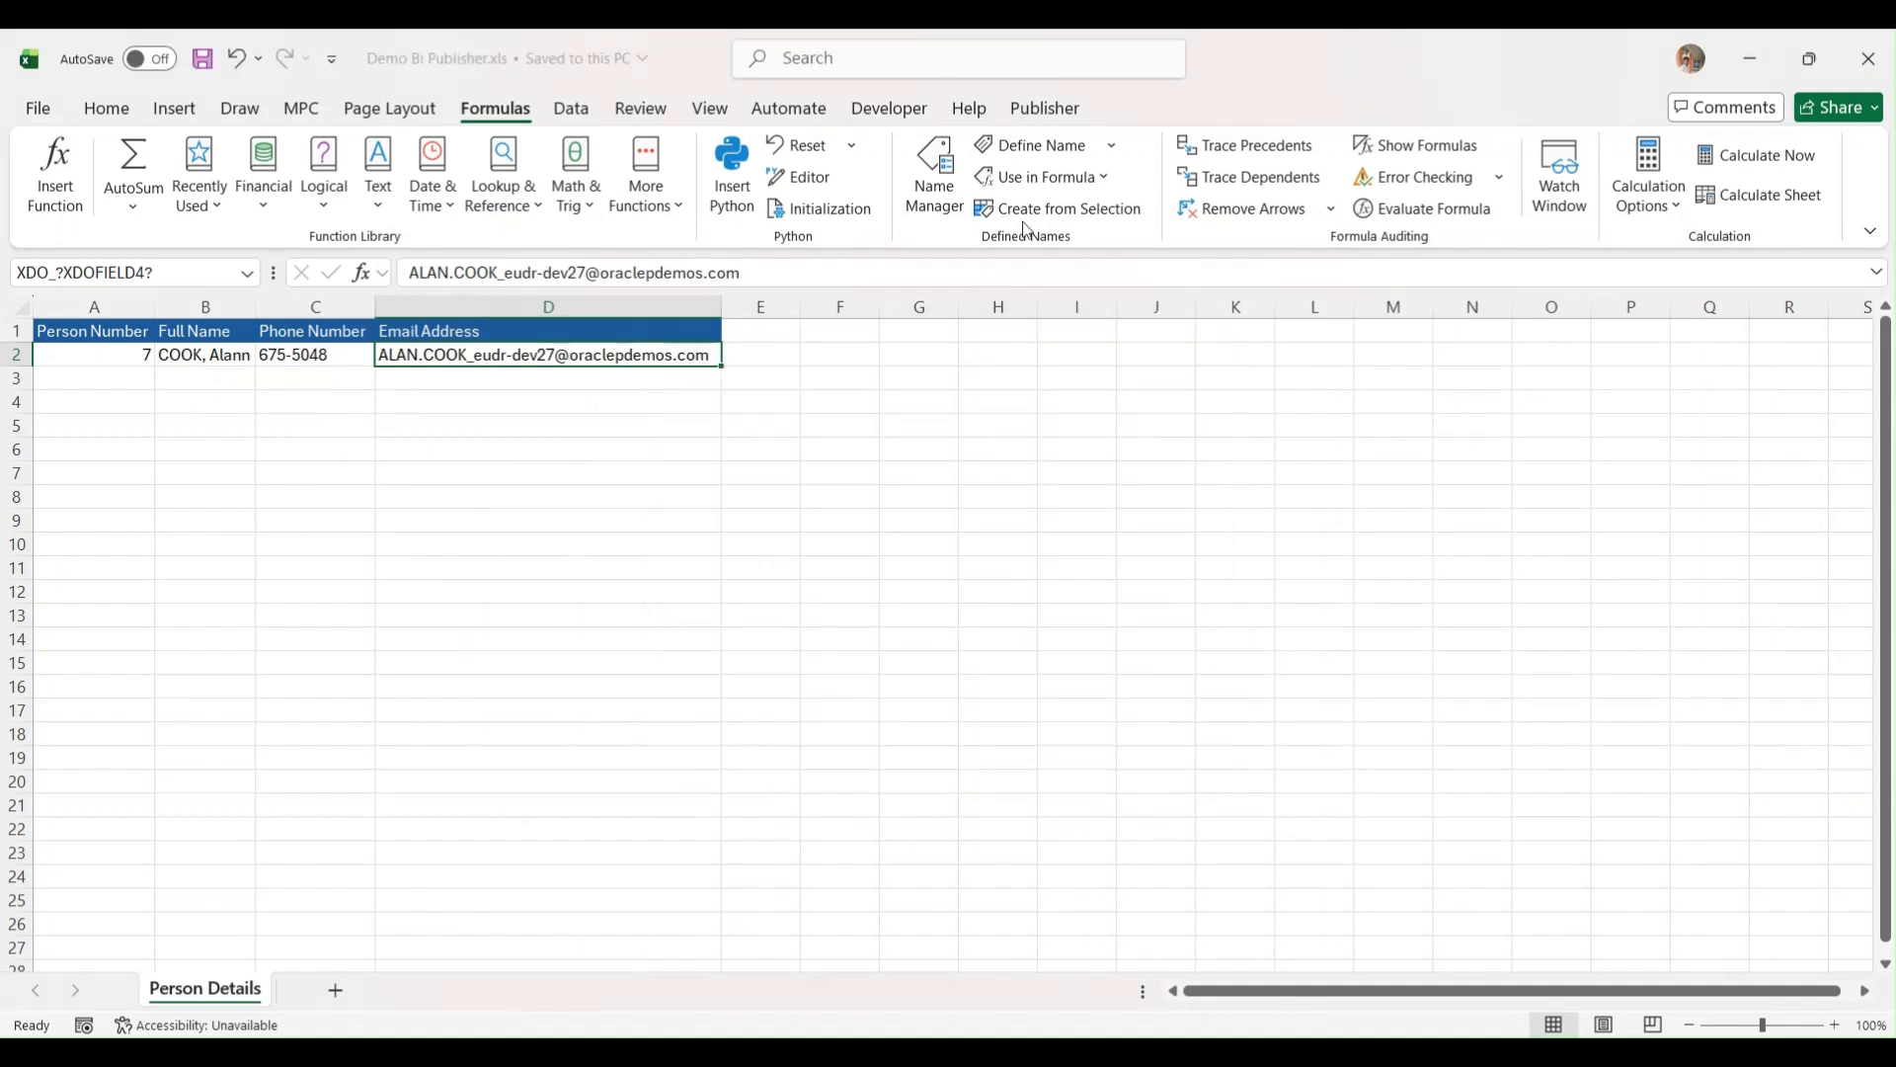
- Open the help for the Oracle Analytics Publisher Template Builder for Excel
{"action": "left_click", "coordinate": [1045, 108]}
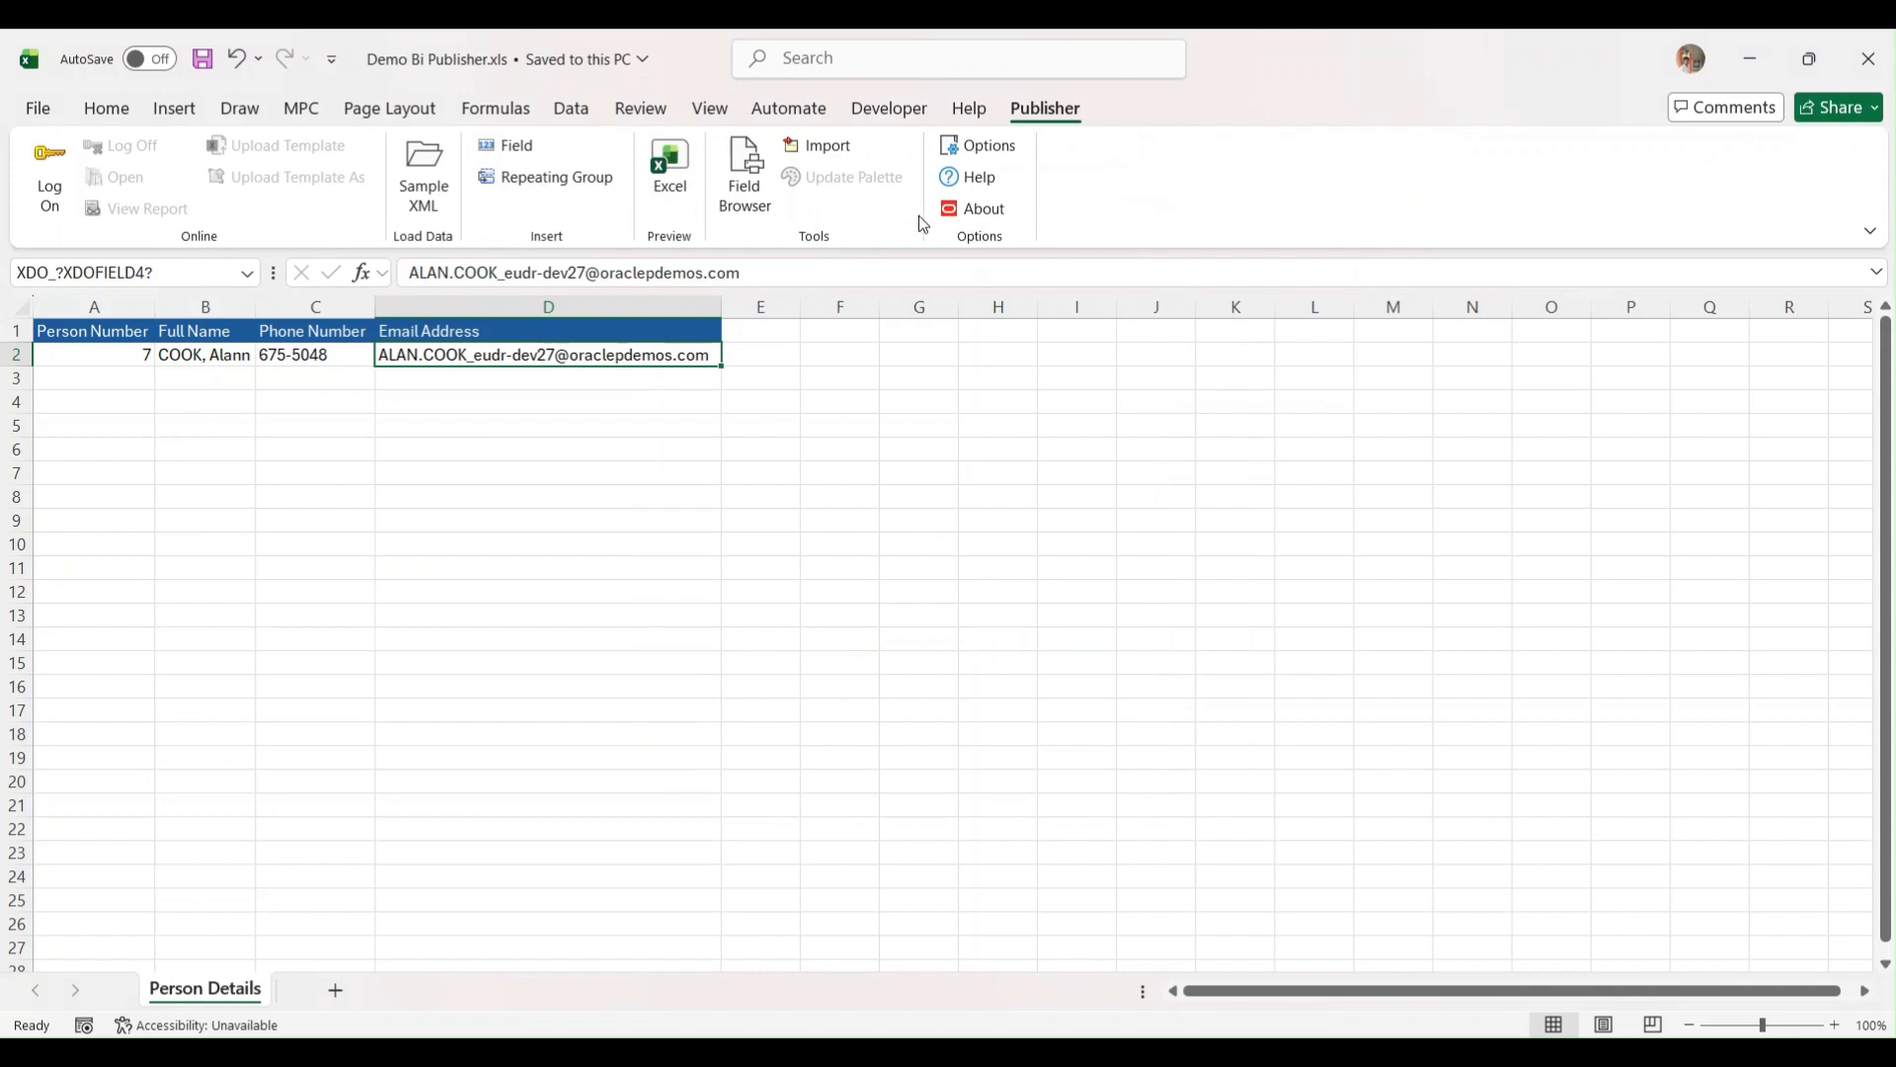
{"action": "left_click", "coordinate": [973, 187]}
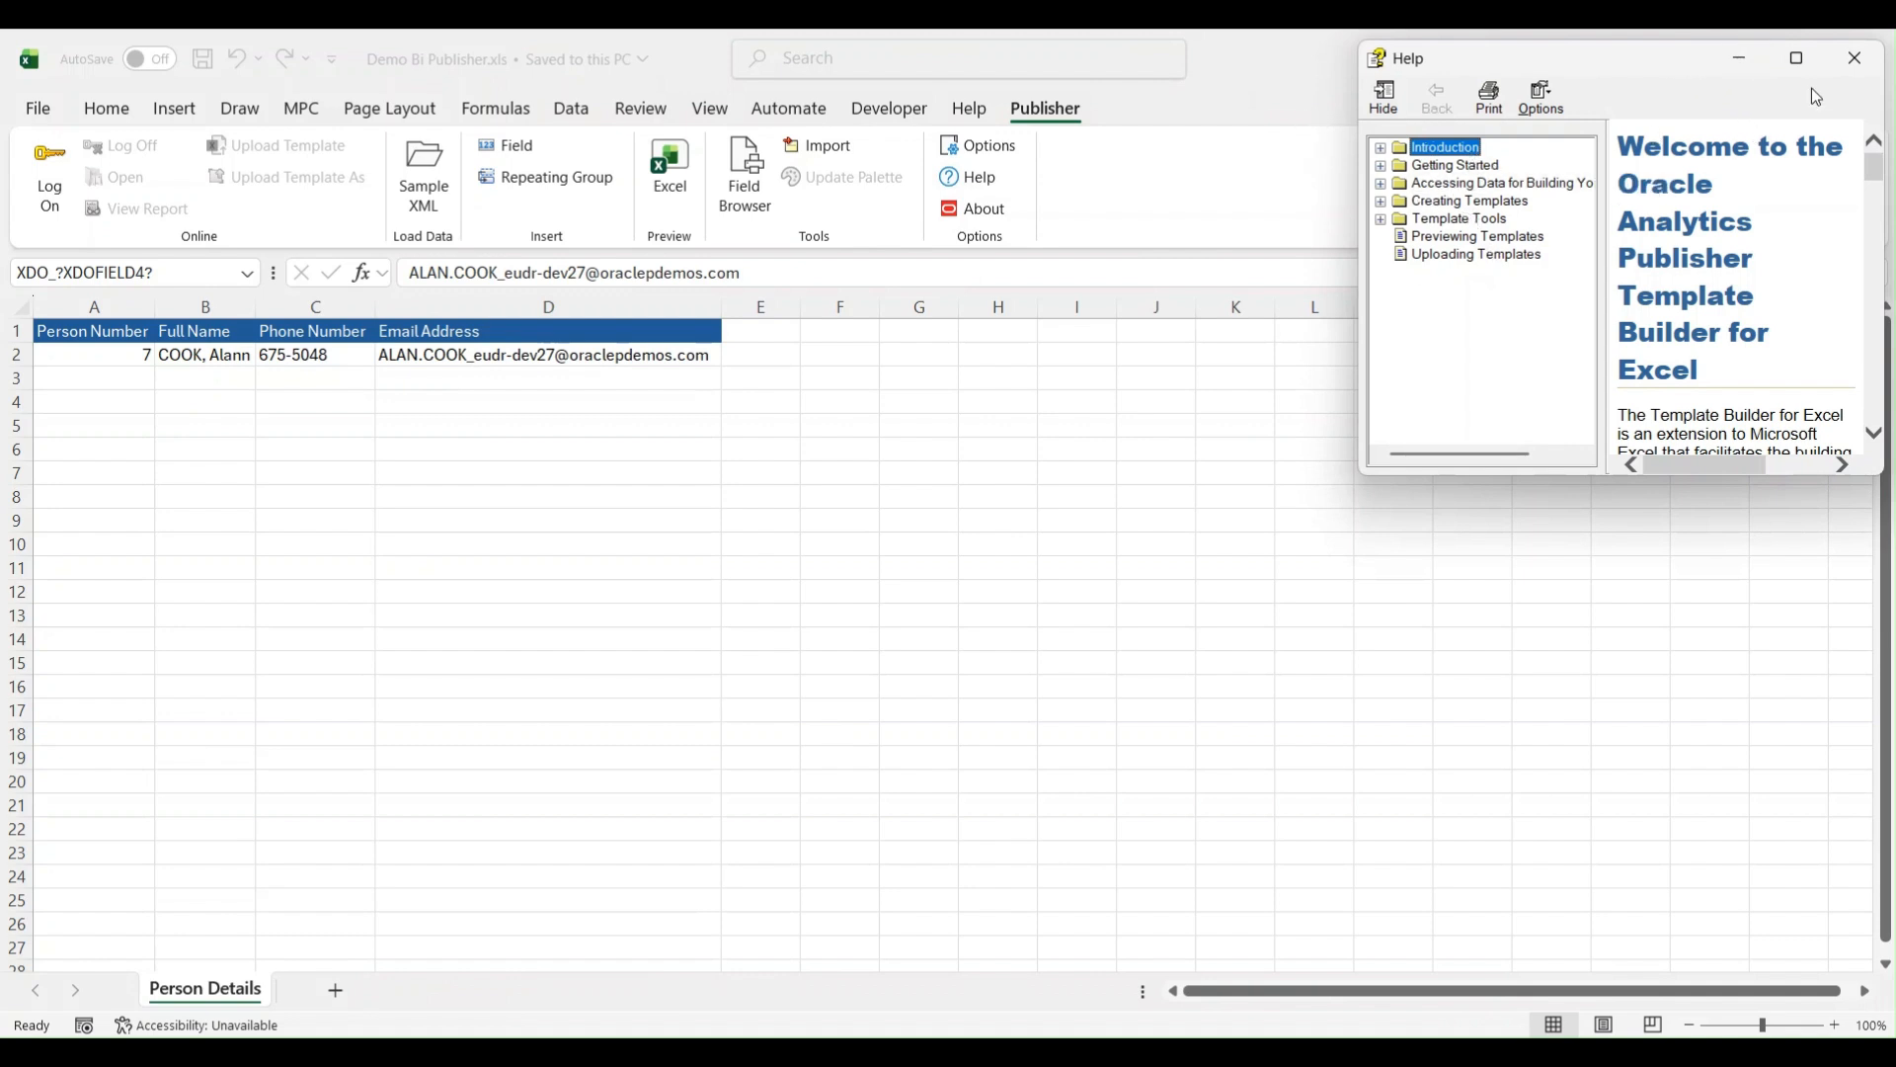
- Close the help and view the version and installation details of Oracle Analytics Publisher Desktop
{"action": "left_click", "coordinate": [1855, 58]}
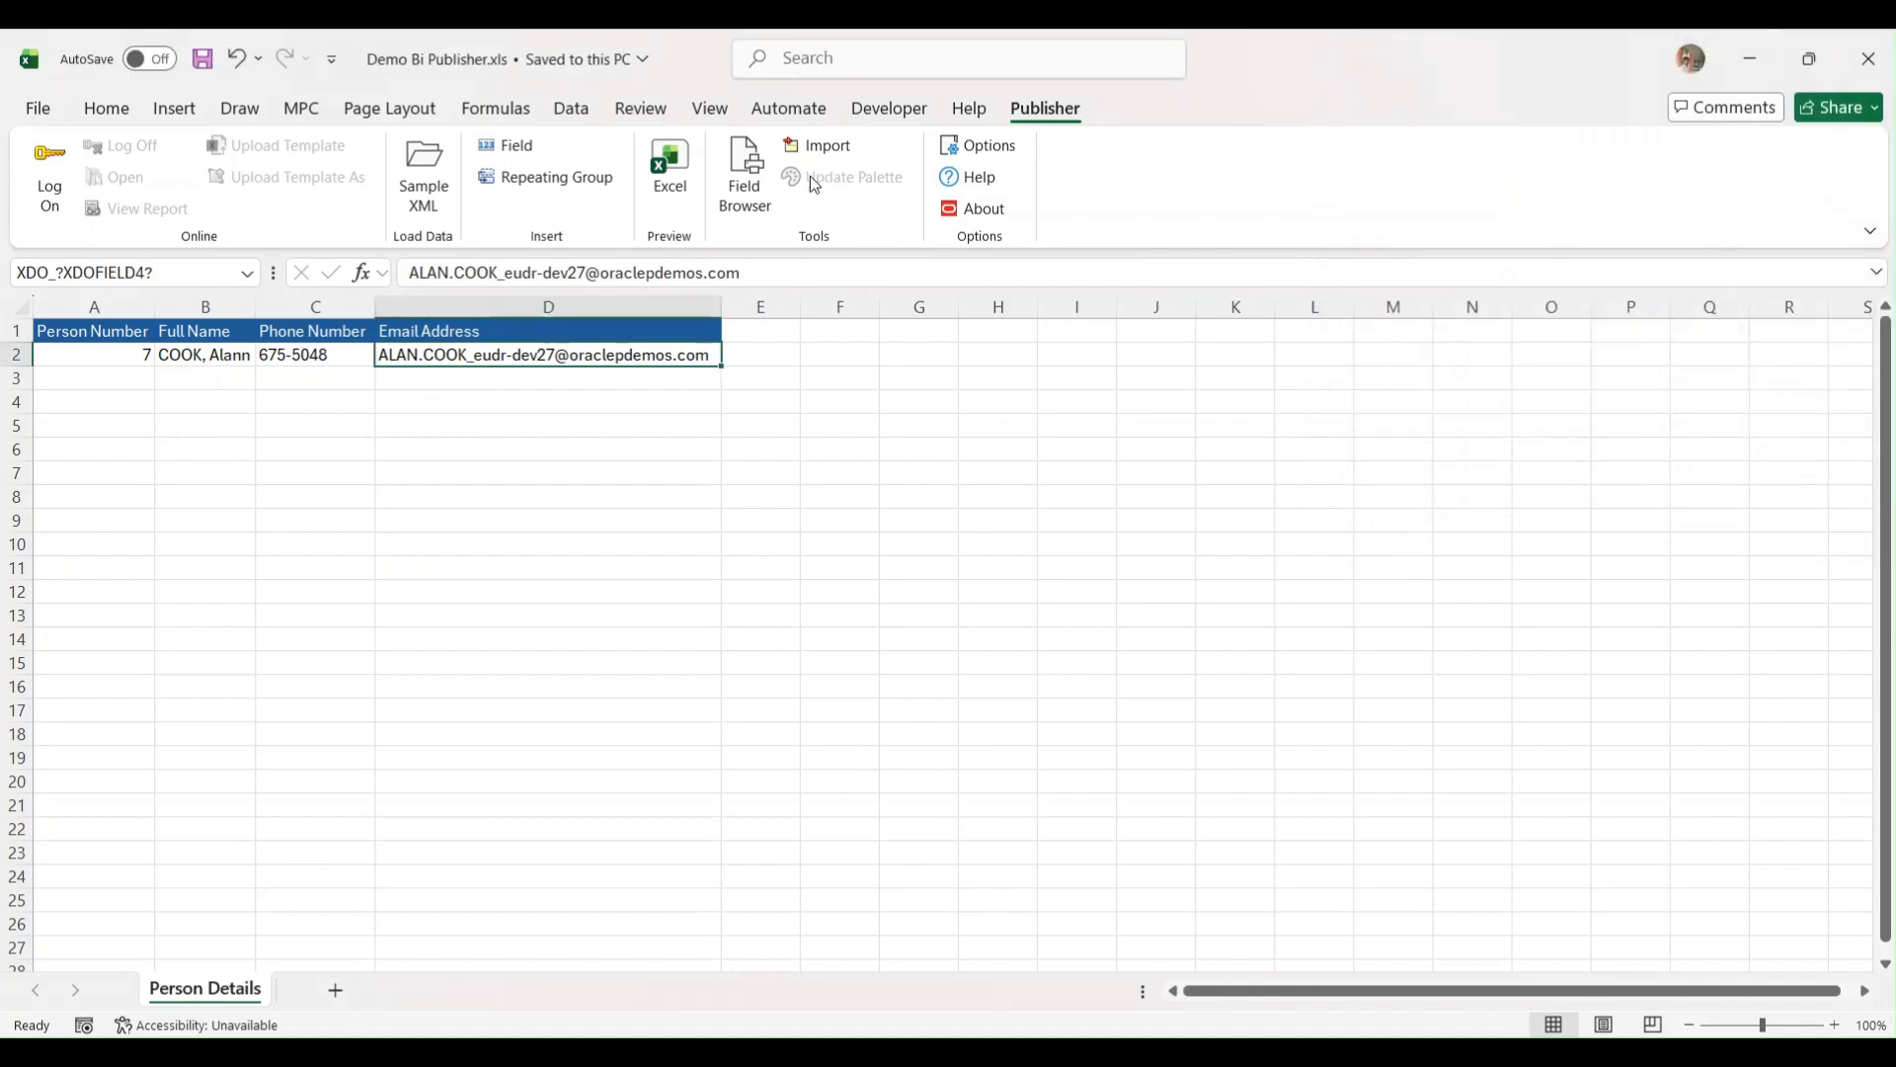
{"action": "left_click", "coordinate": [976, 211]}
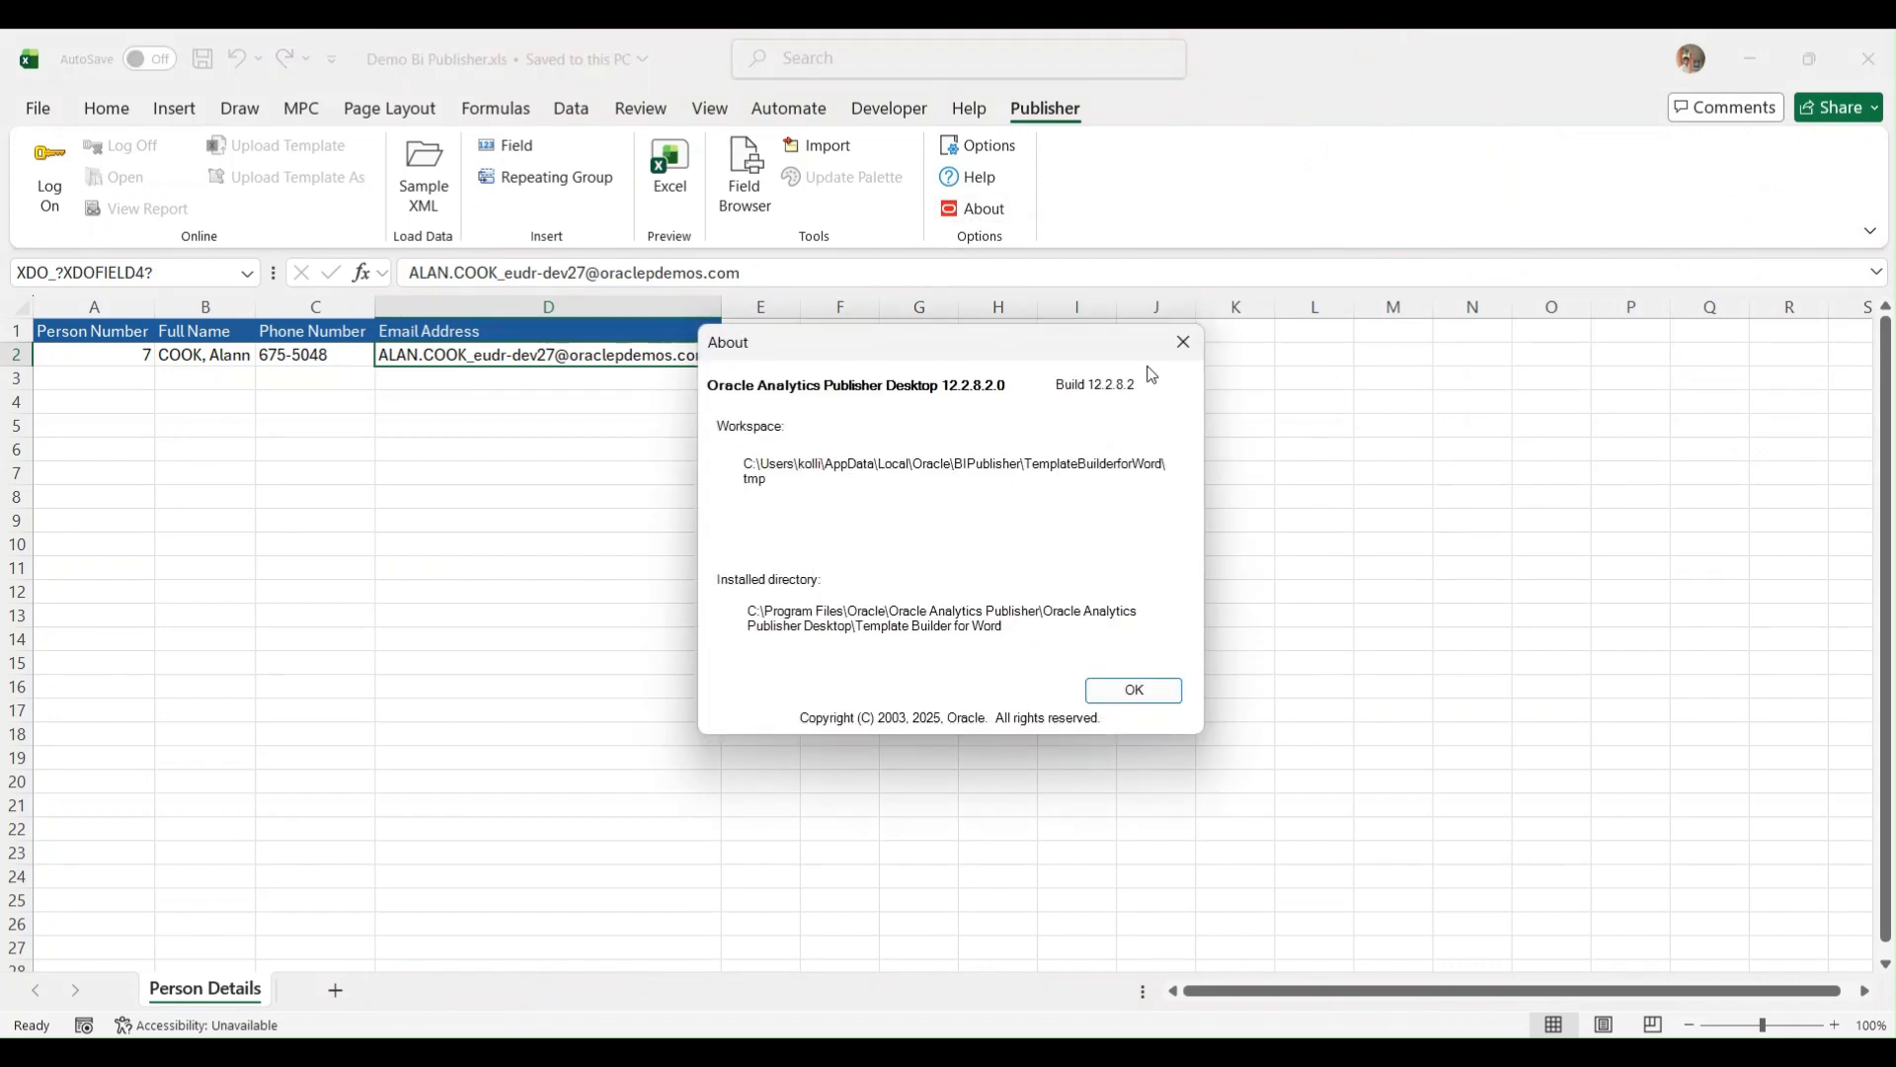
{"action": "left_click", "coordinate": [1183, 342]}
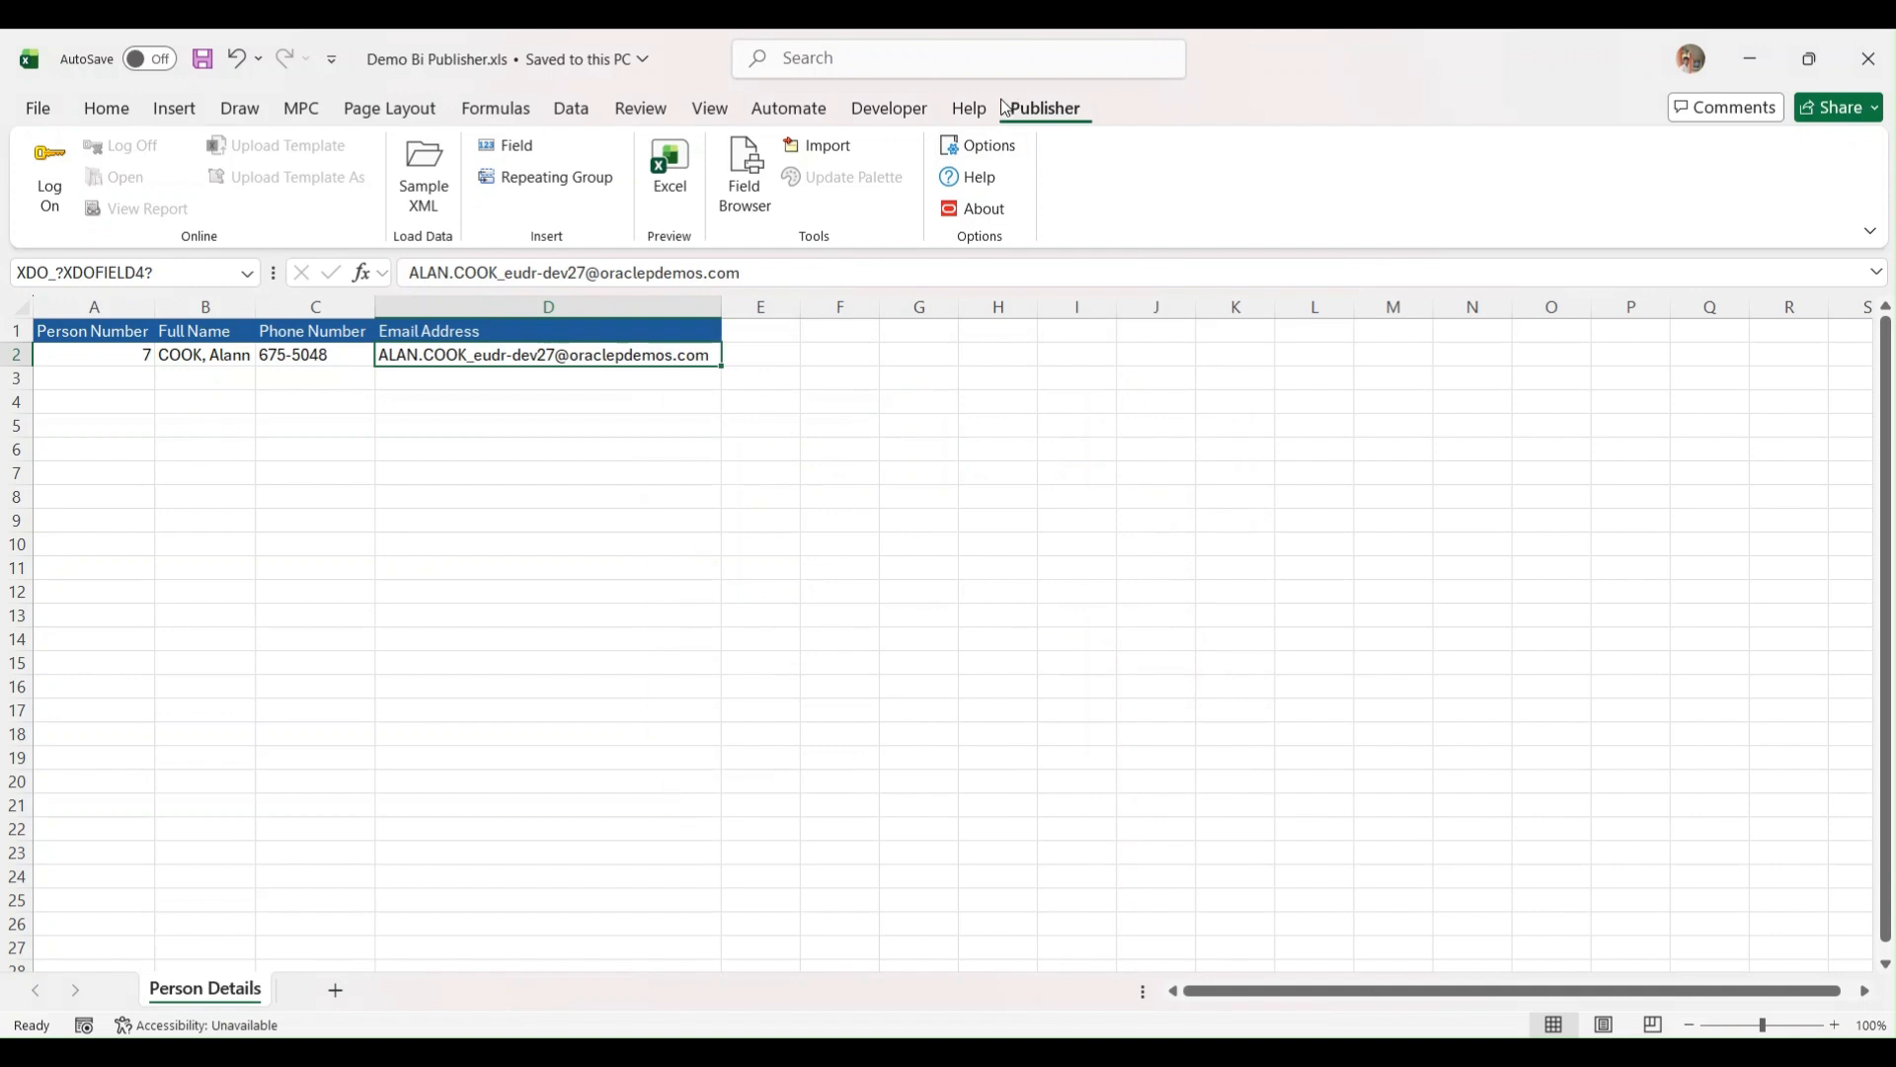
- Review the Publisher add-in's field label and preview options, including Business View and Java Home, and discard any changes
{"action": "left_click", "coordinate": [982, 145]}
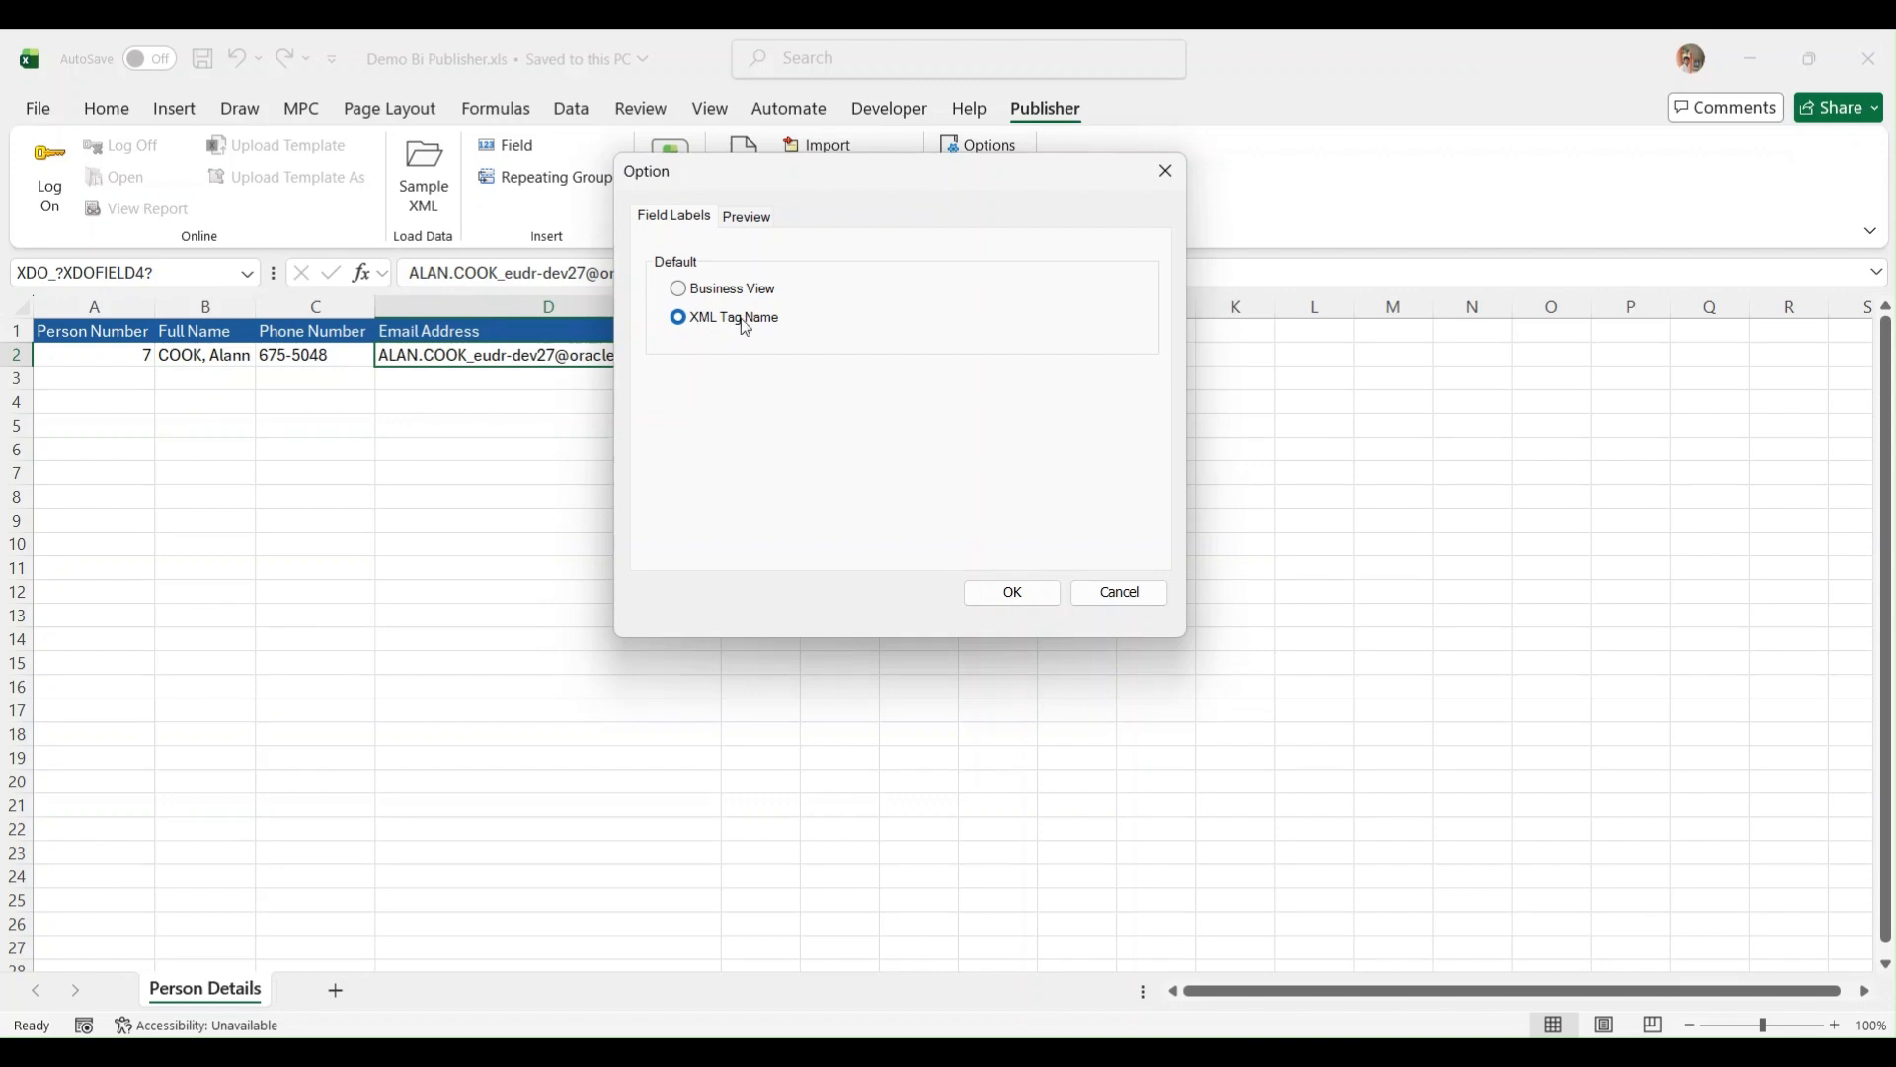
{"action": "left_click", "coordinate": [737, 288]}
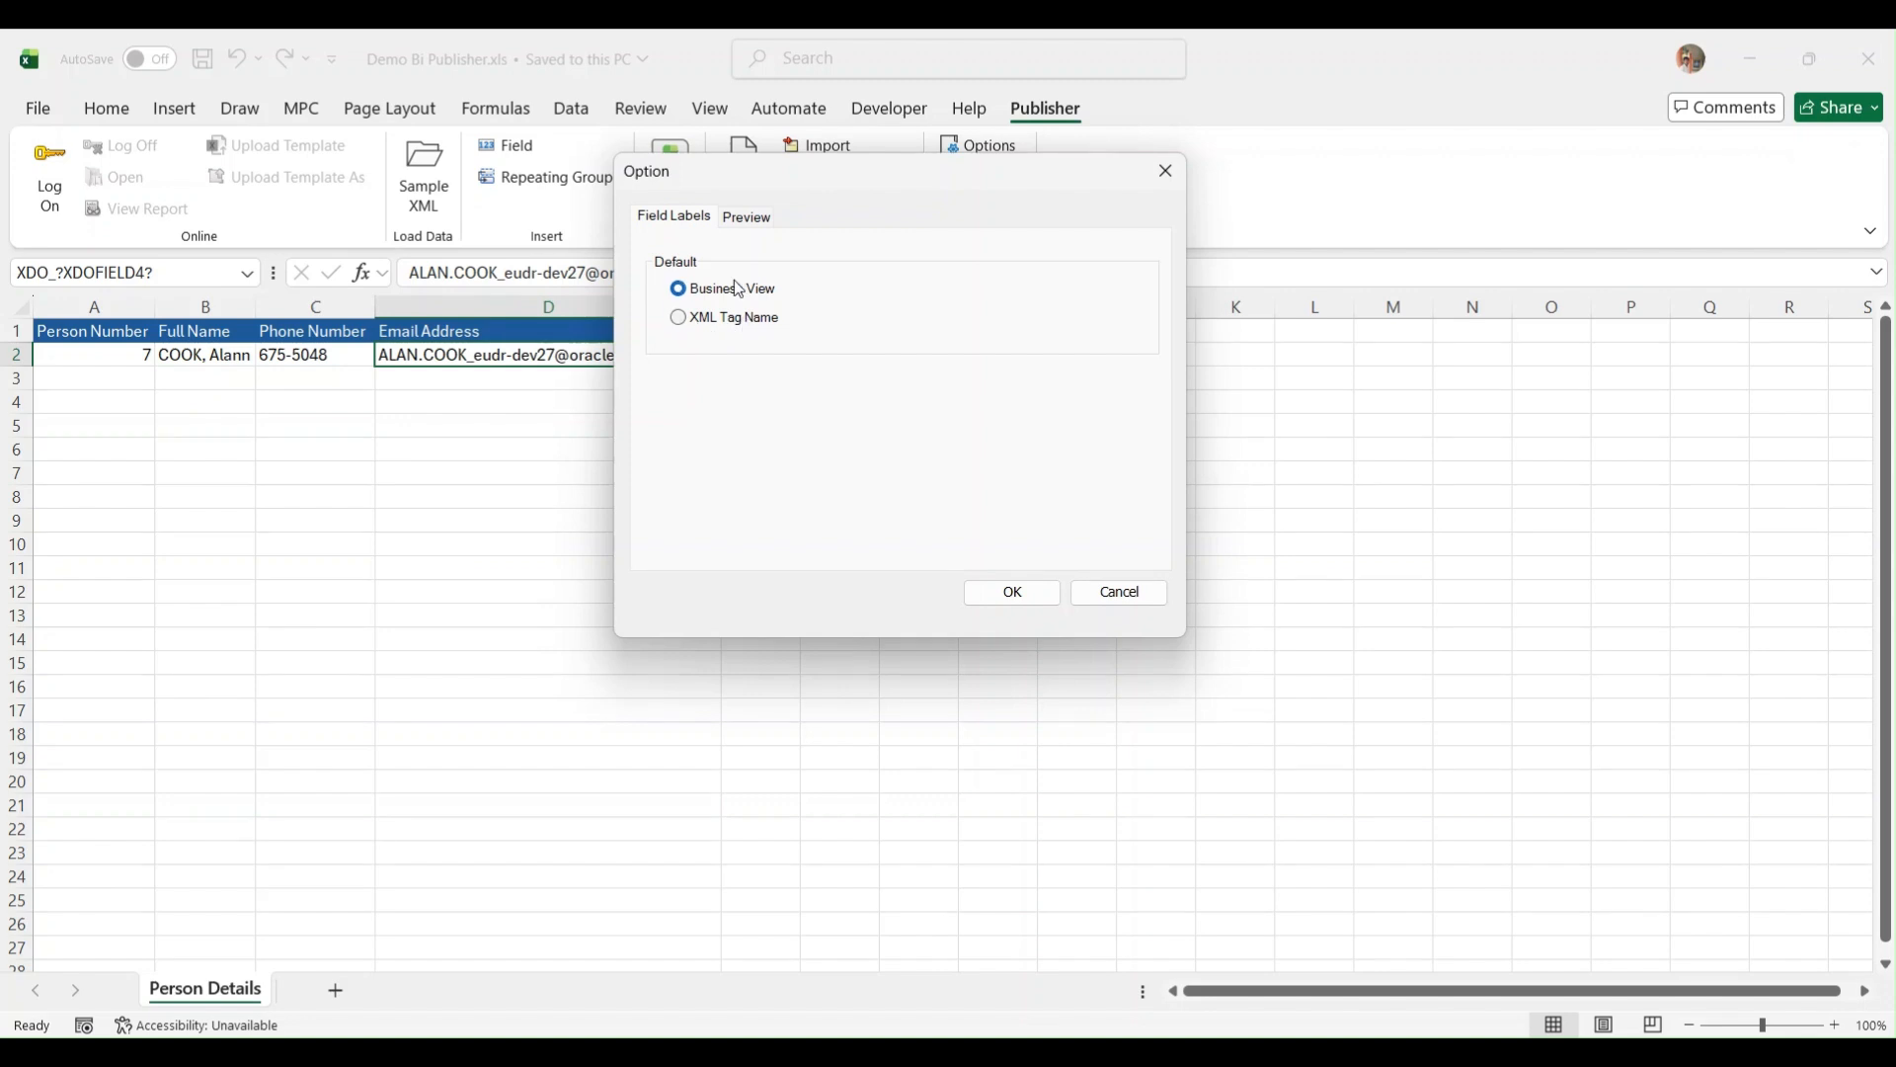
{"action": "left_click", "coordinate": [755, 218]}
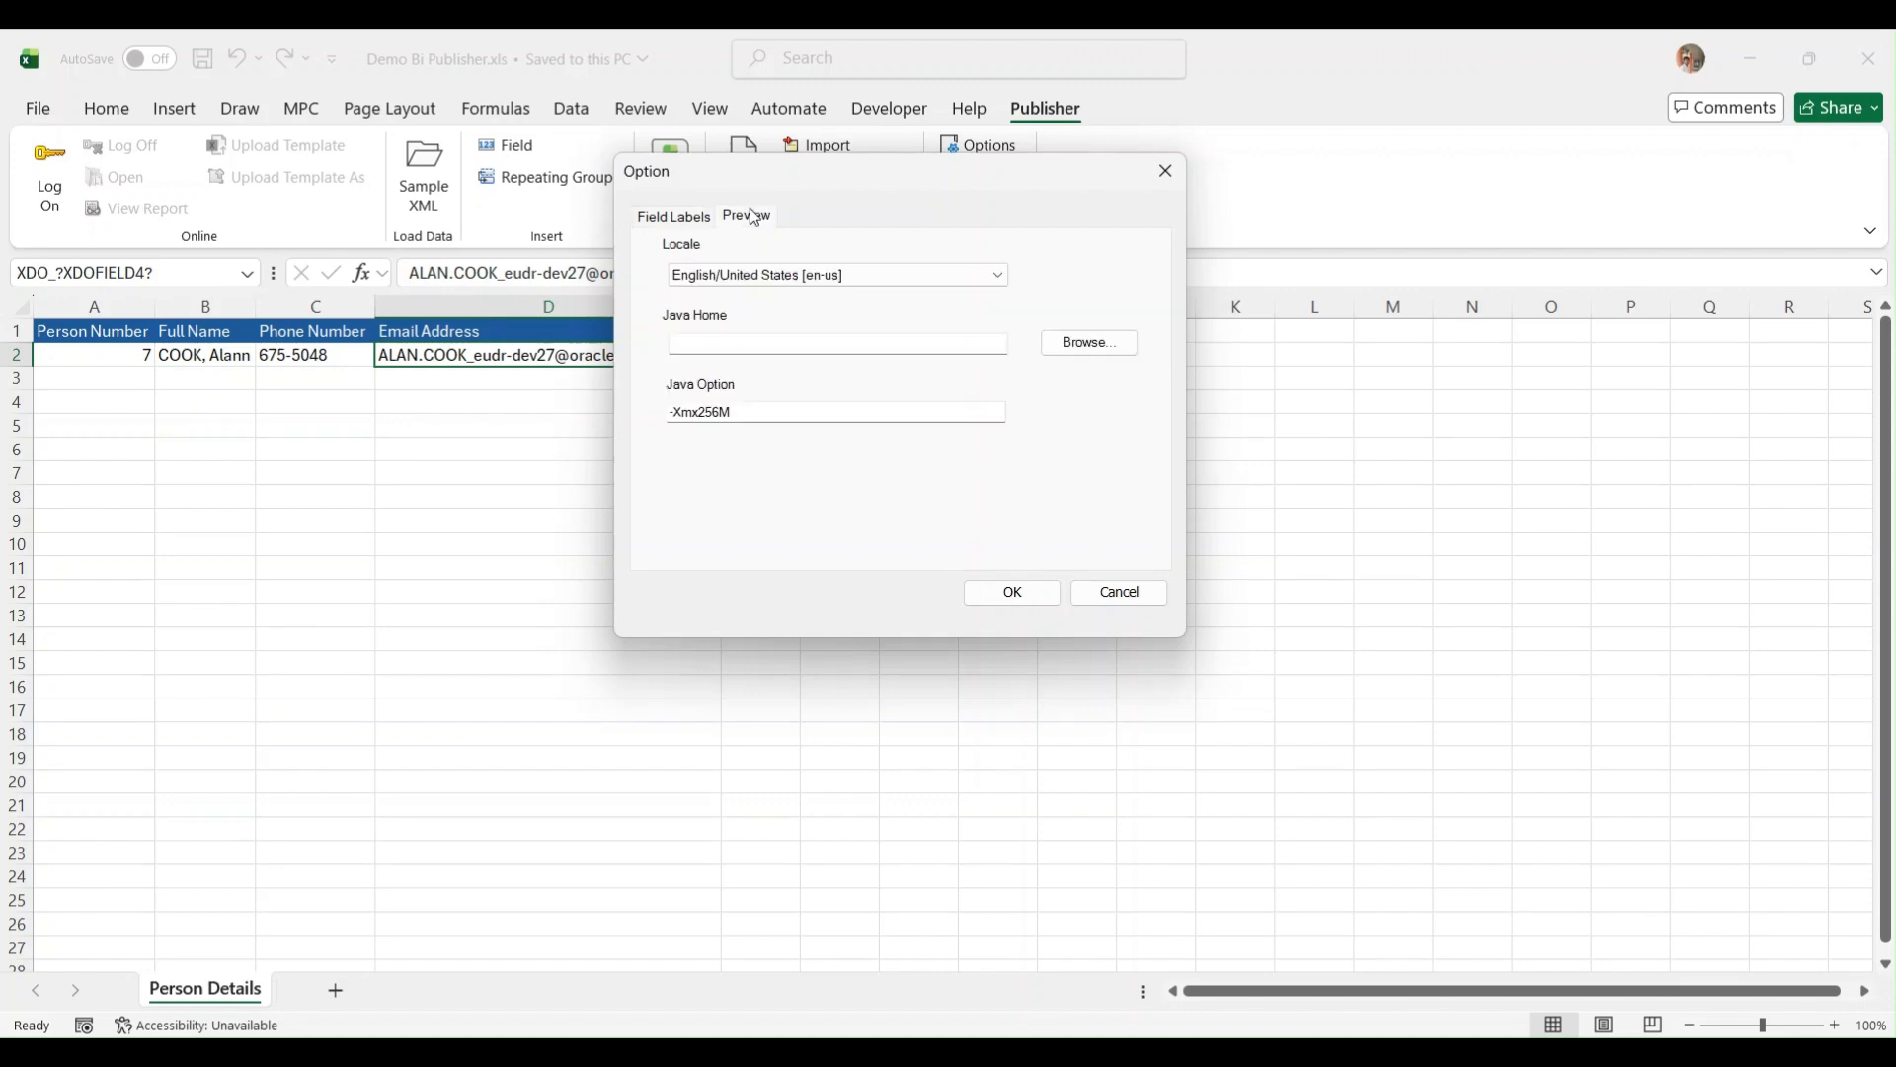
{"action": "left_click", "coordinate": [743, 353]}
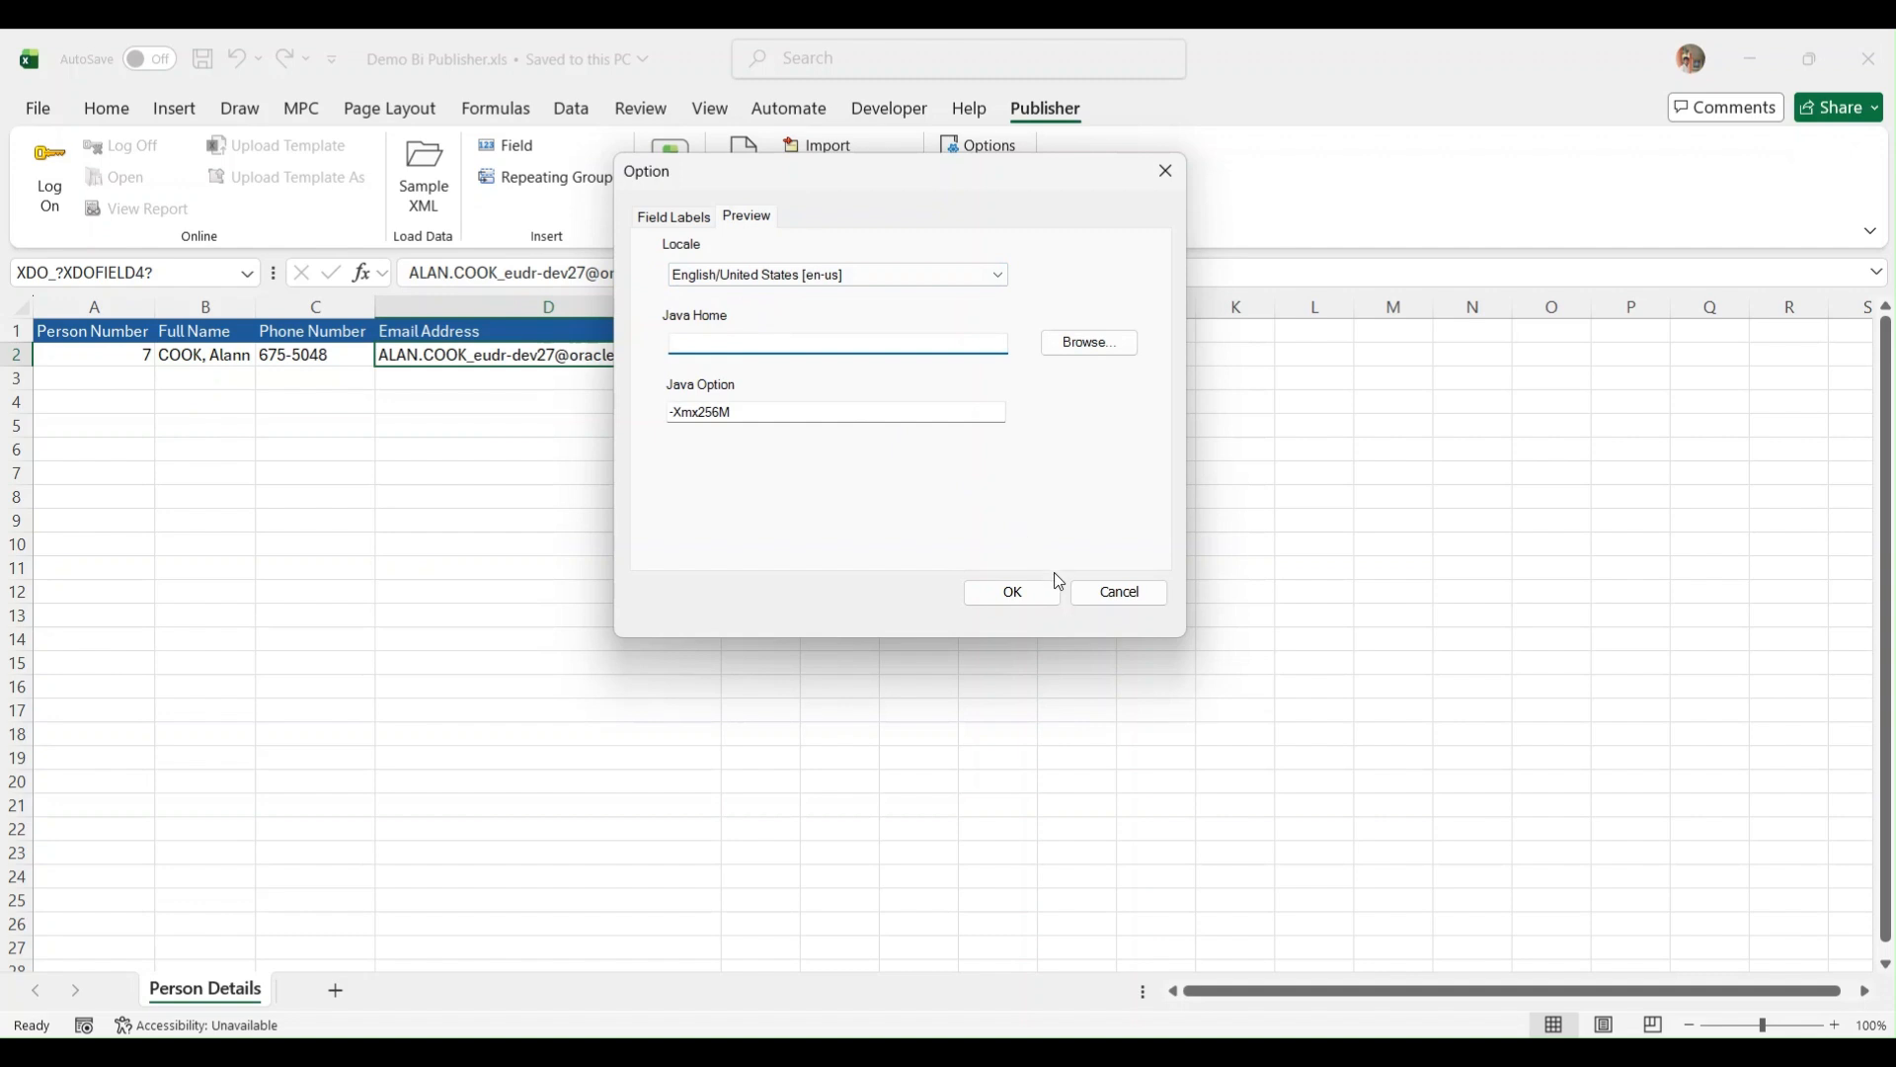
{"action": "left_click", "coordinate": [1110, 593]}
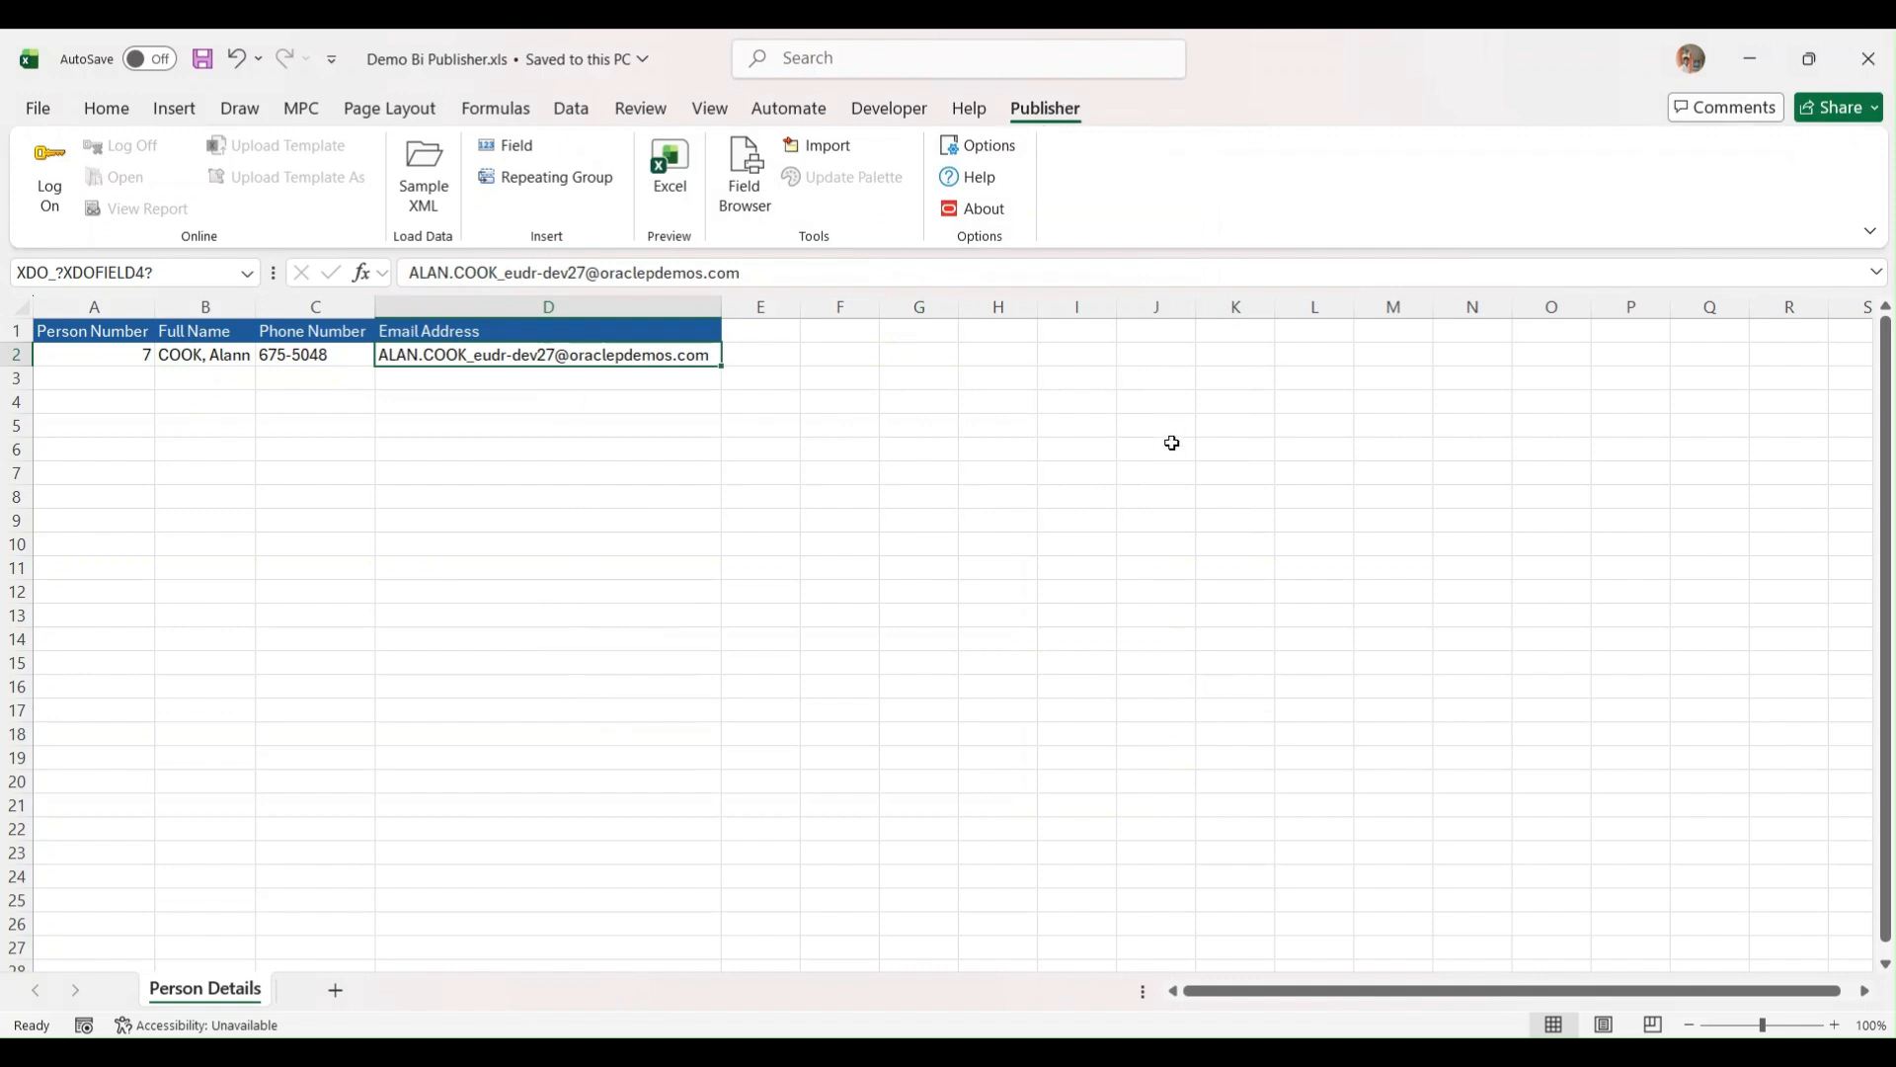
- Save the template past the compatibility check and preview its report output in Excel, closing the preview when done
{"action": "key", "text": "ctrl+s"}
{"action": "left_click", "coordinate": [1045, 702]}
{"action": "left_click", "coordinate": [691, 193]}
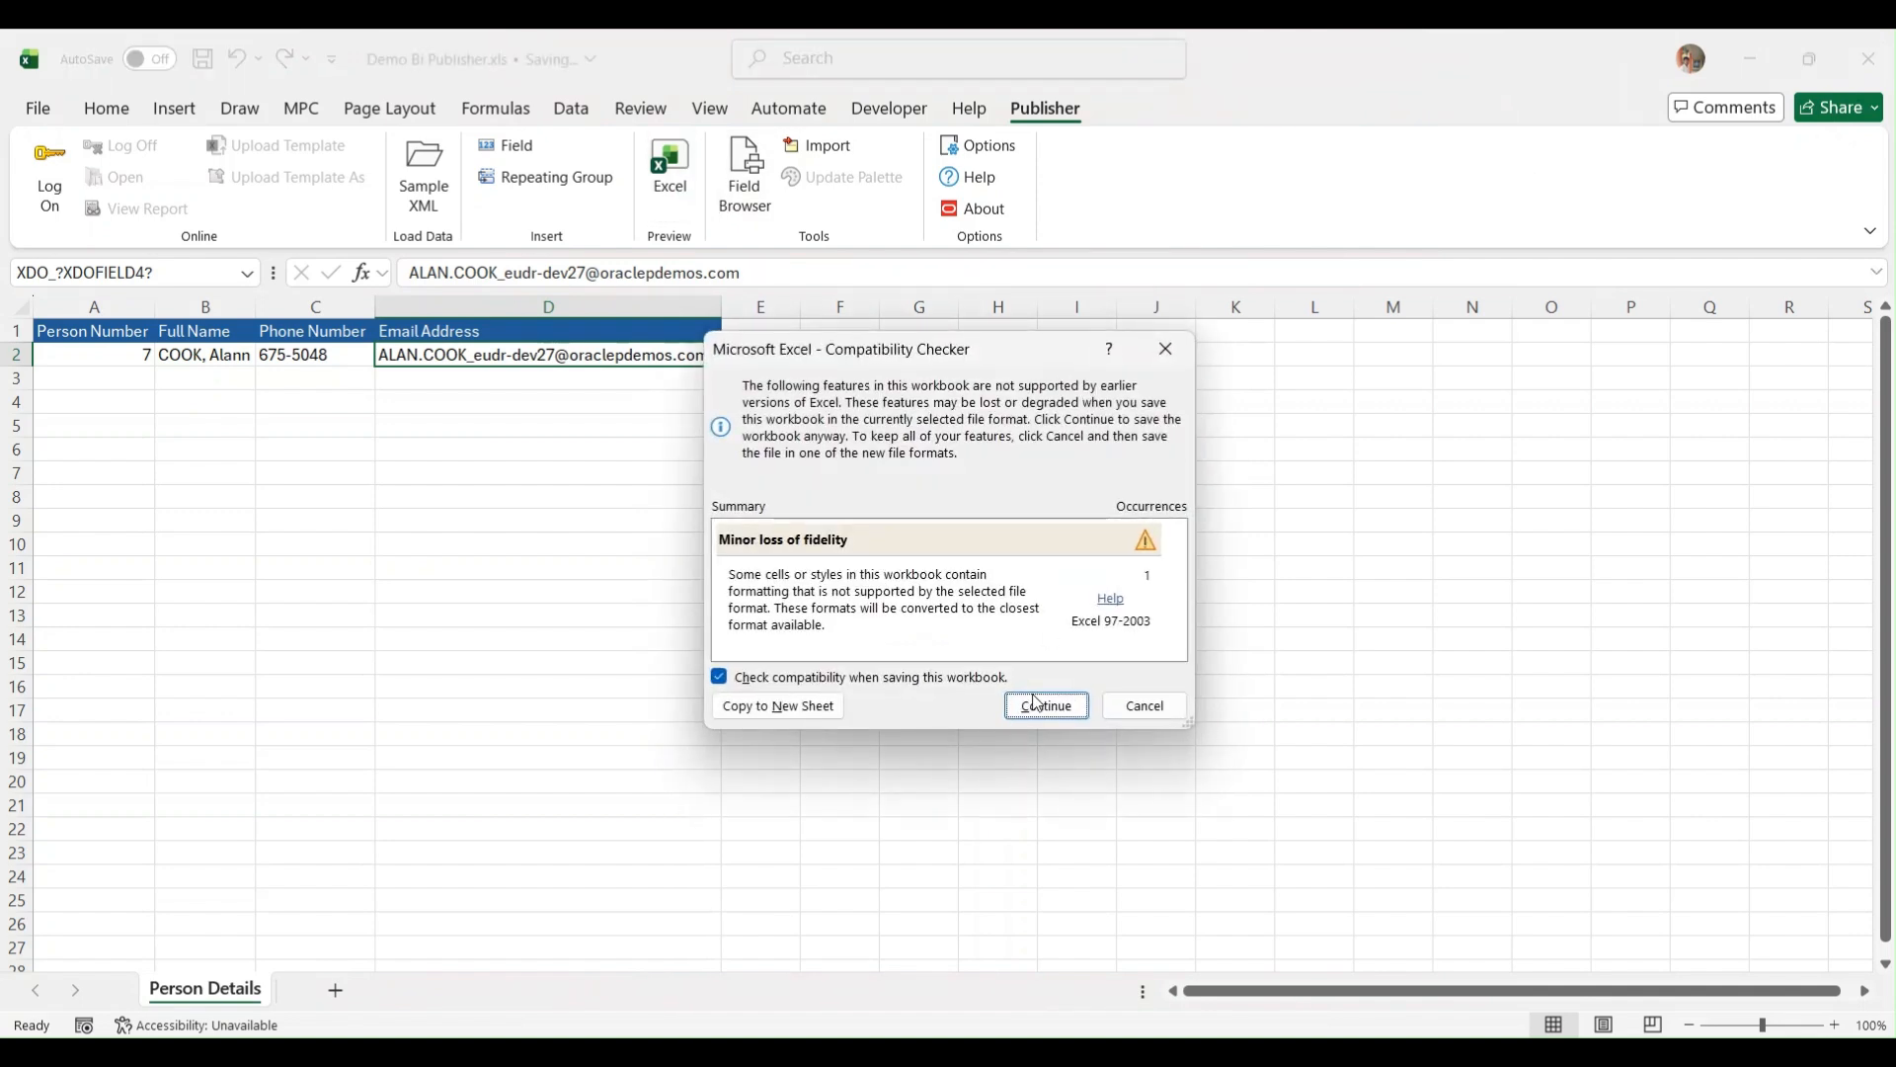
{"action": "left_click", "coordinate": [1039, 704]}
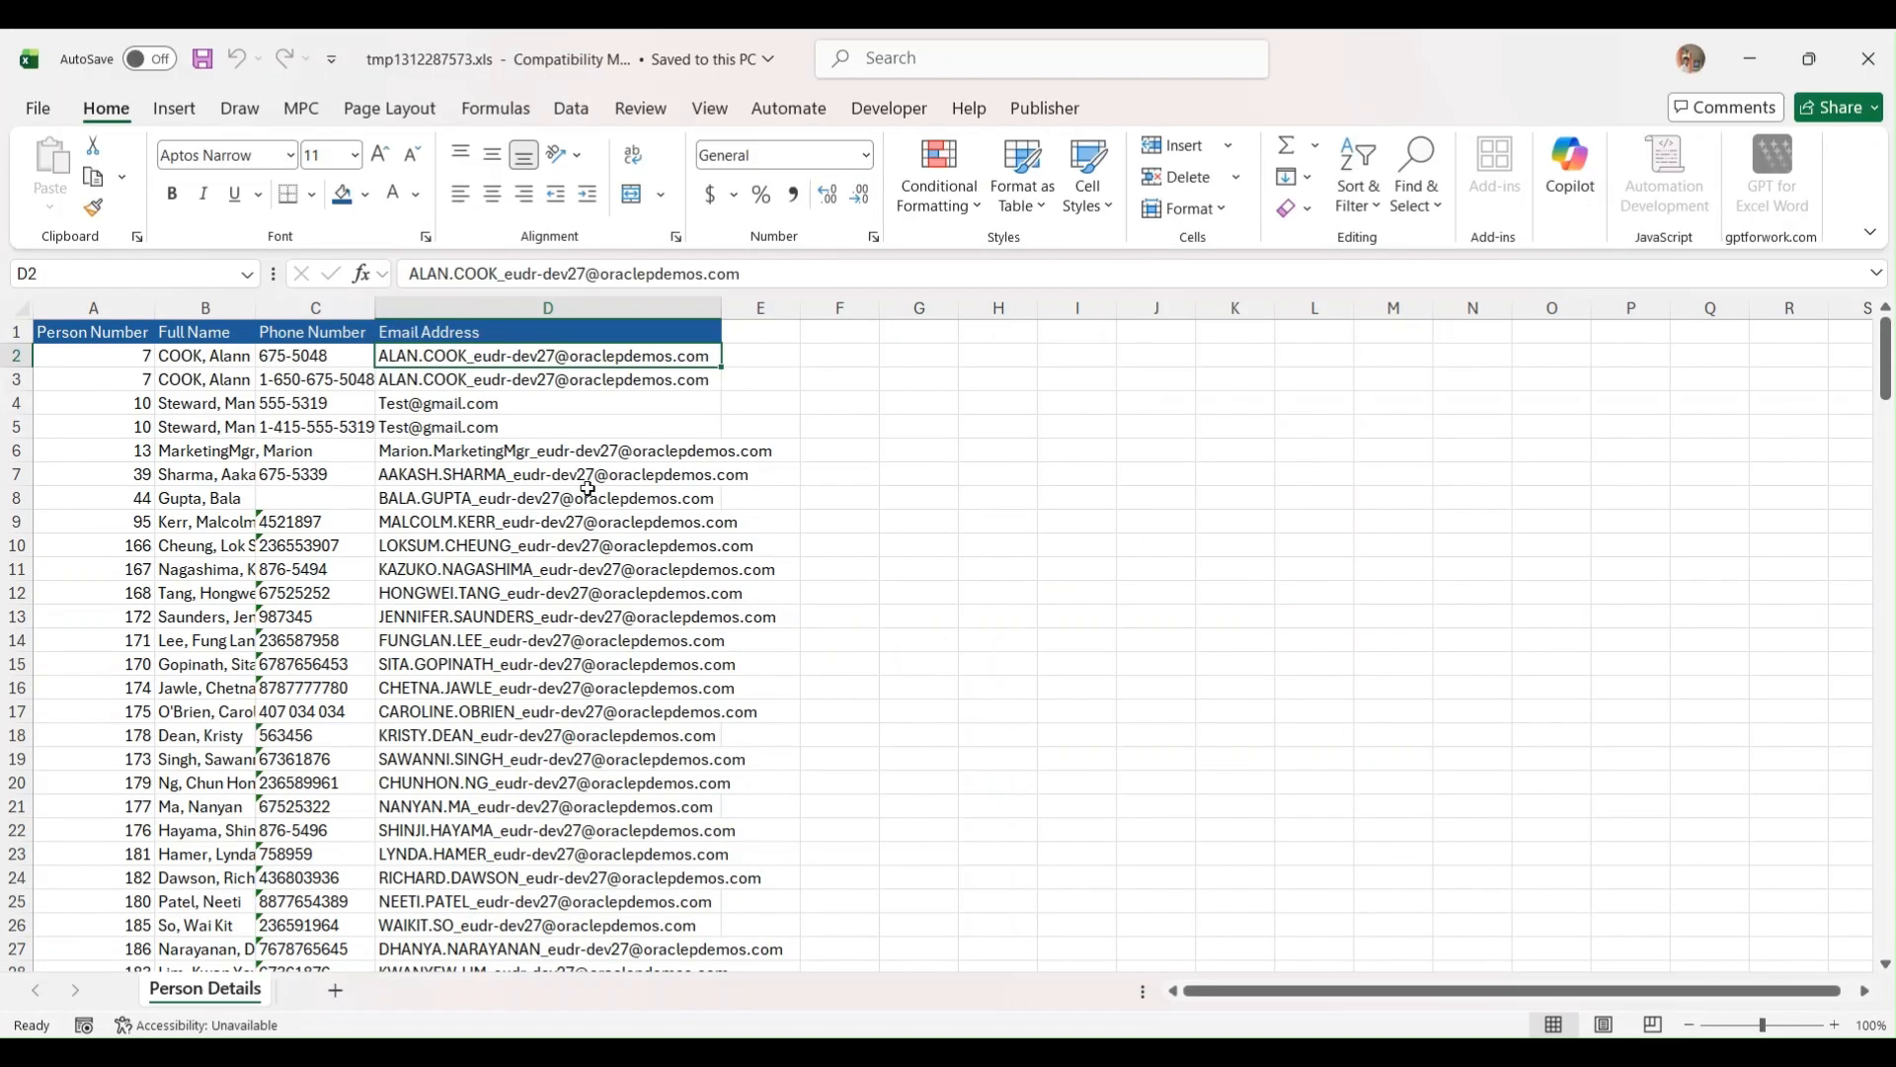
{"action": "left_click", "coordinate": [606, 478]}
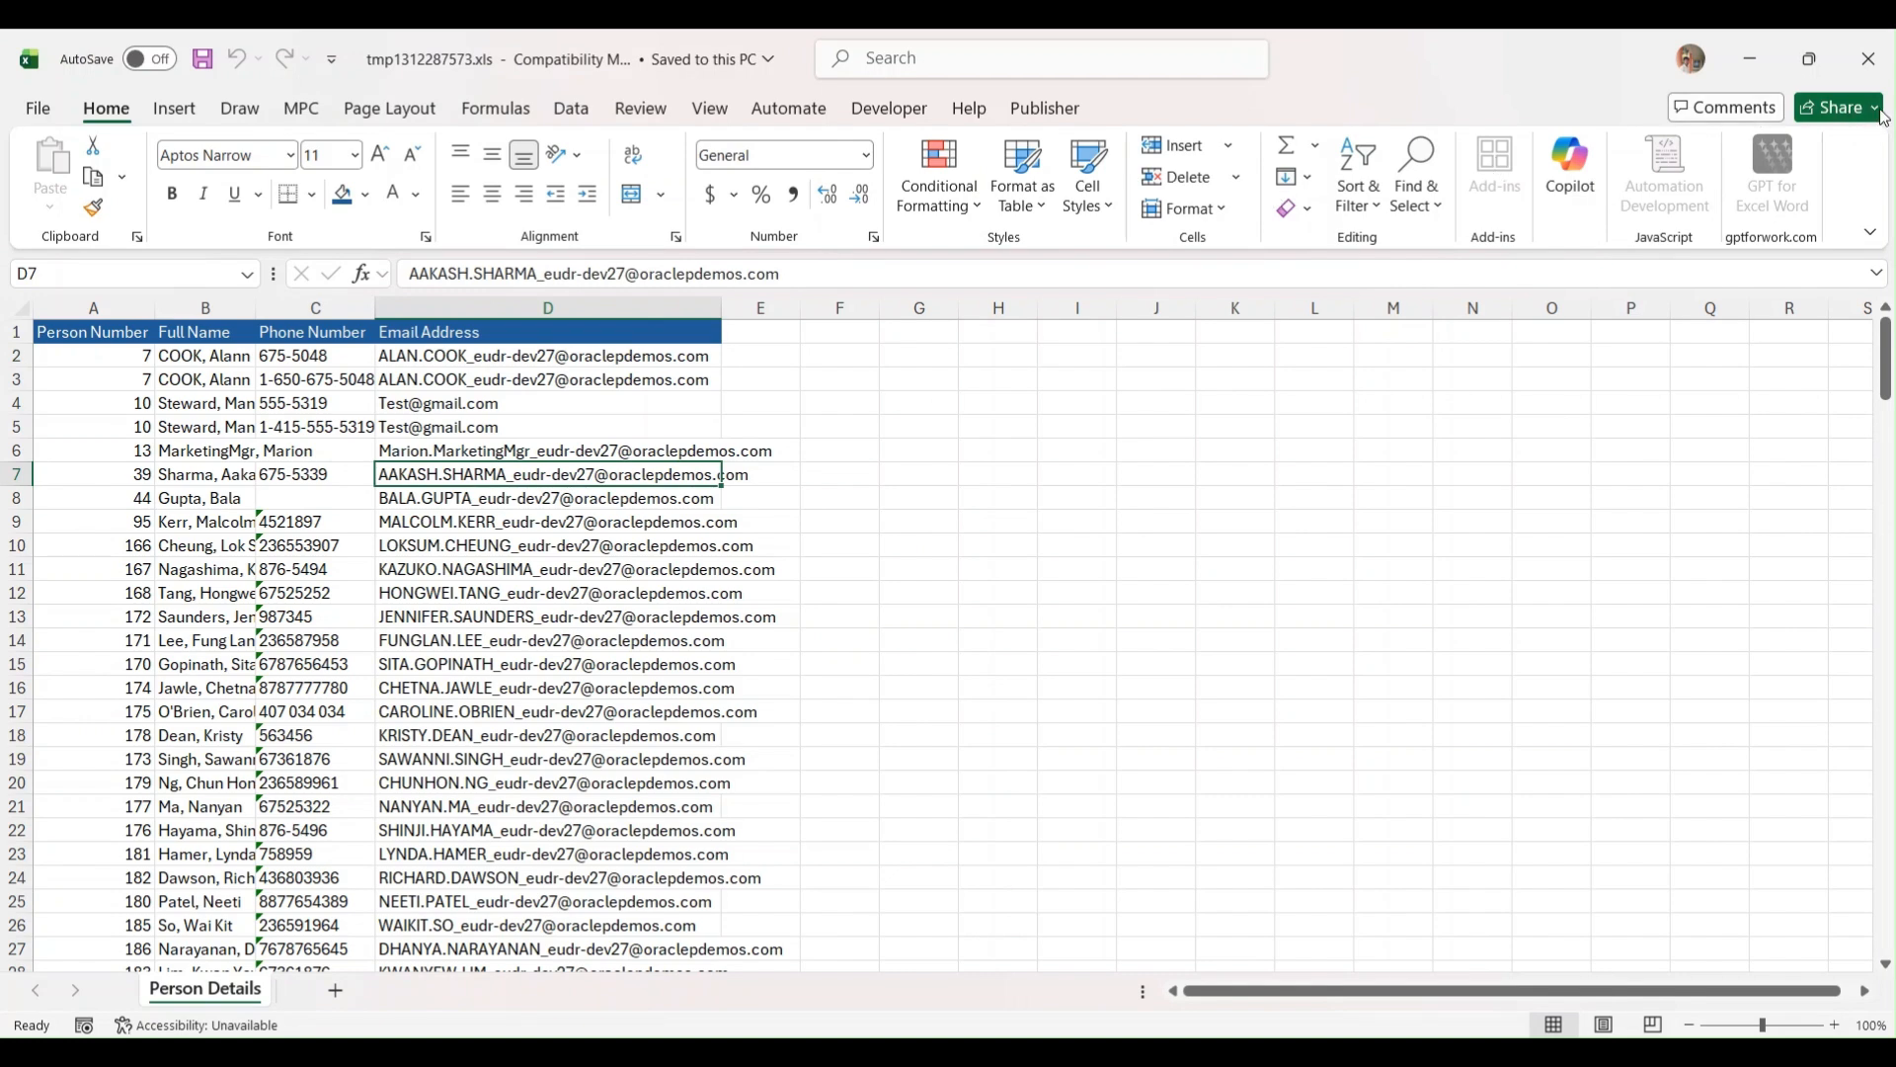
{"action": "left_click", "coordinate": [1867, 59]}
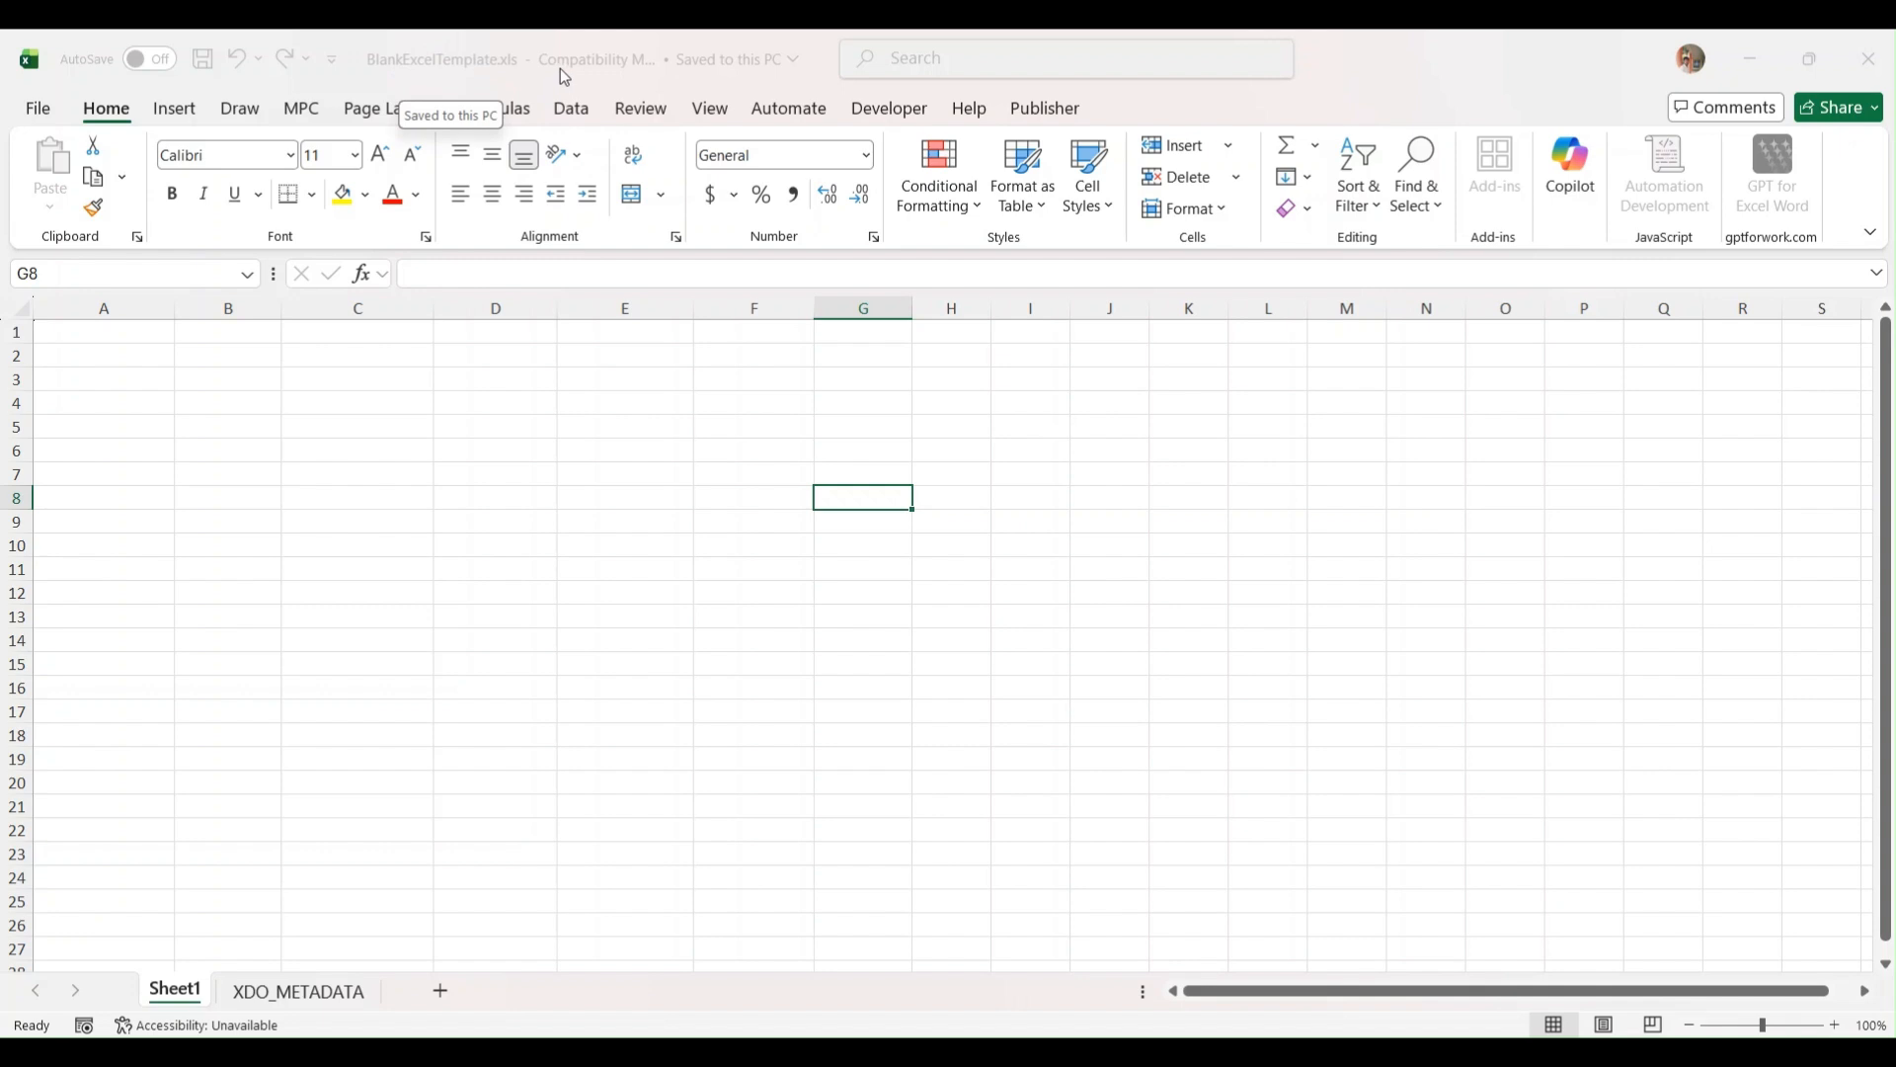
- Review the XDO_METADATA sheet of BlankExcelTemplate.xls and return to Sheet1
{"action": "left_click", "coordinate": [260, 1000]}
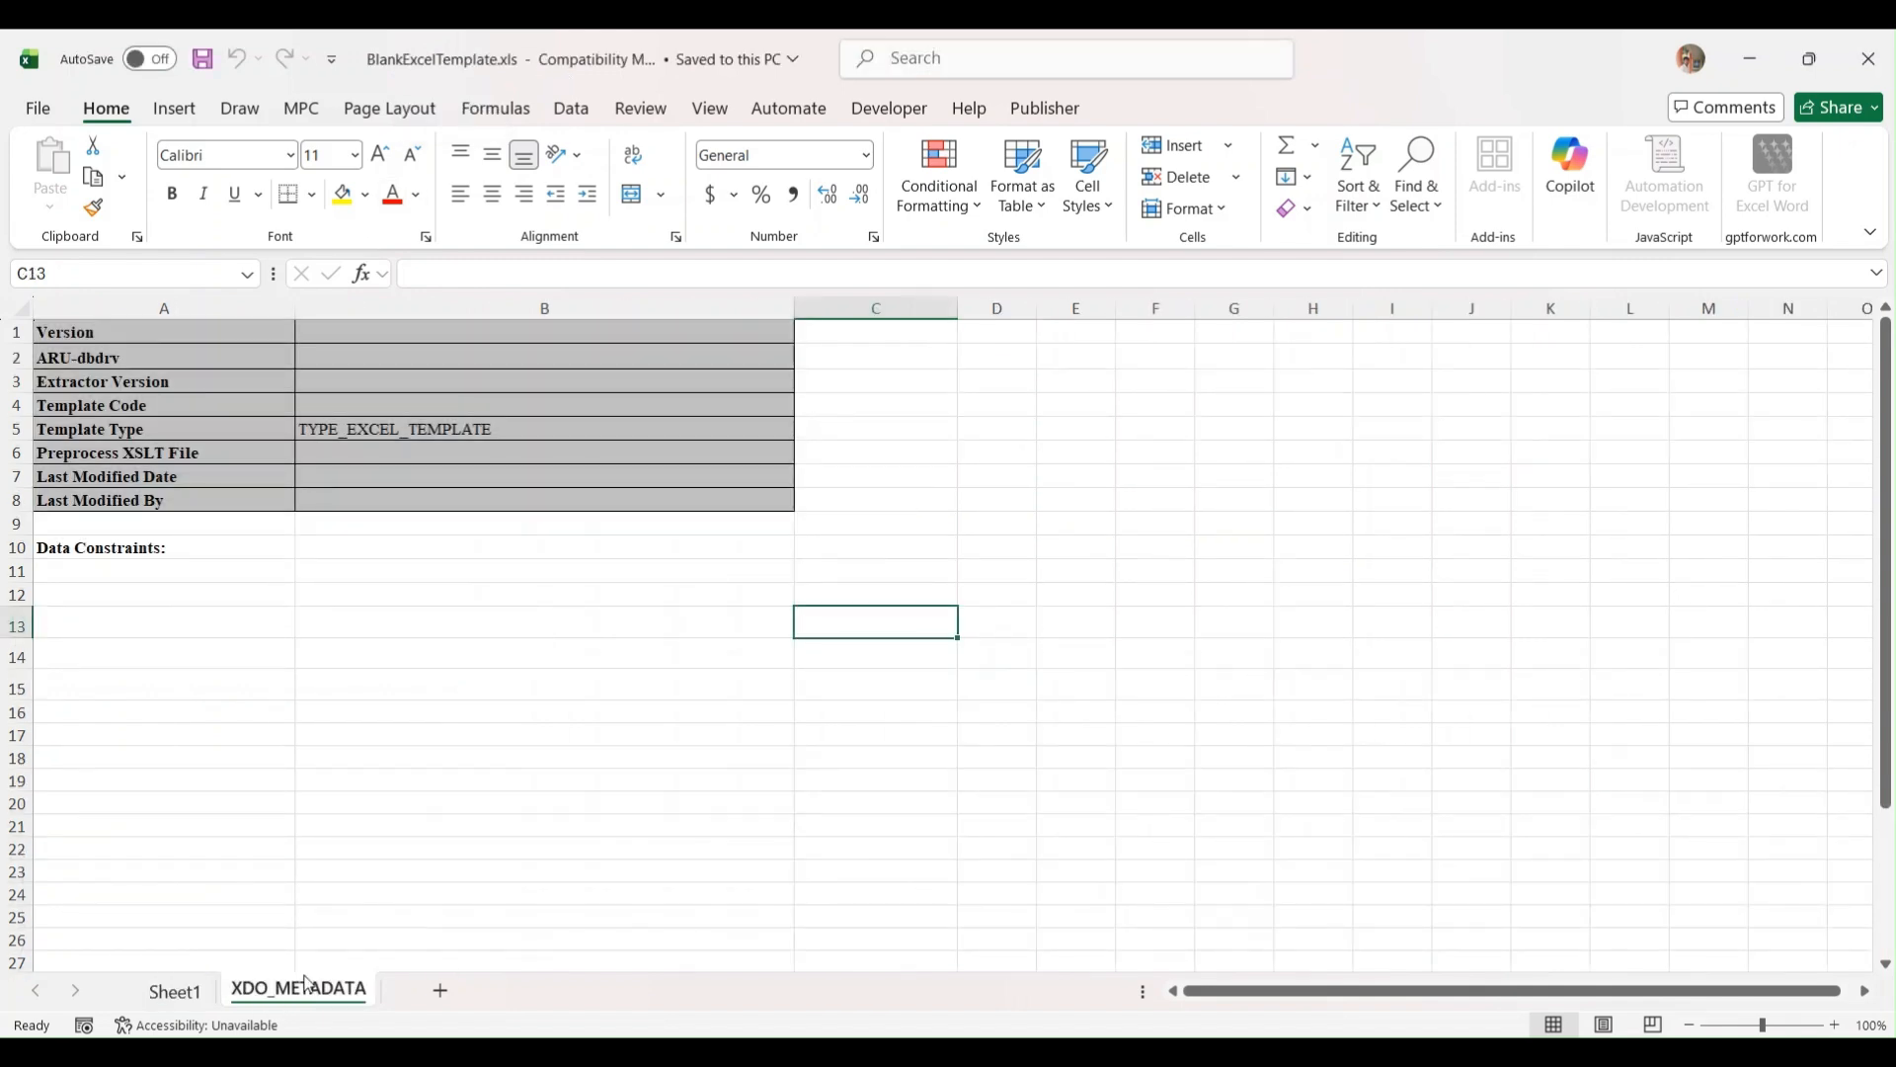
{"action": "left_click", "coordinate": [317, 524]}
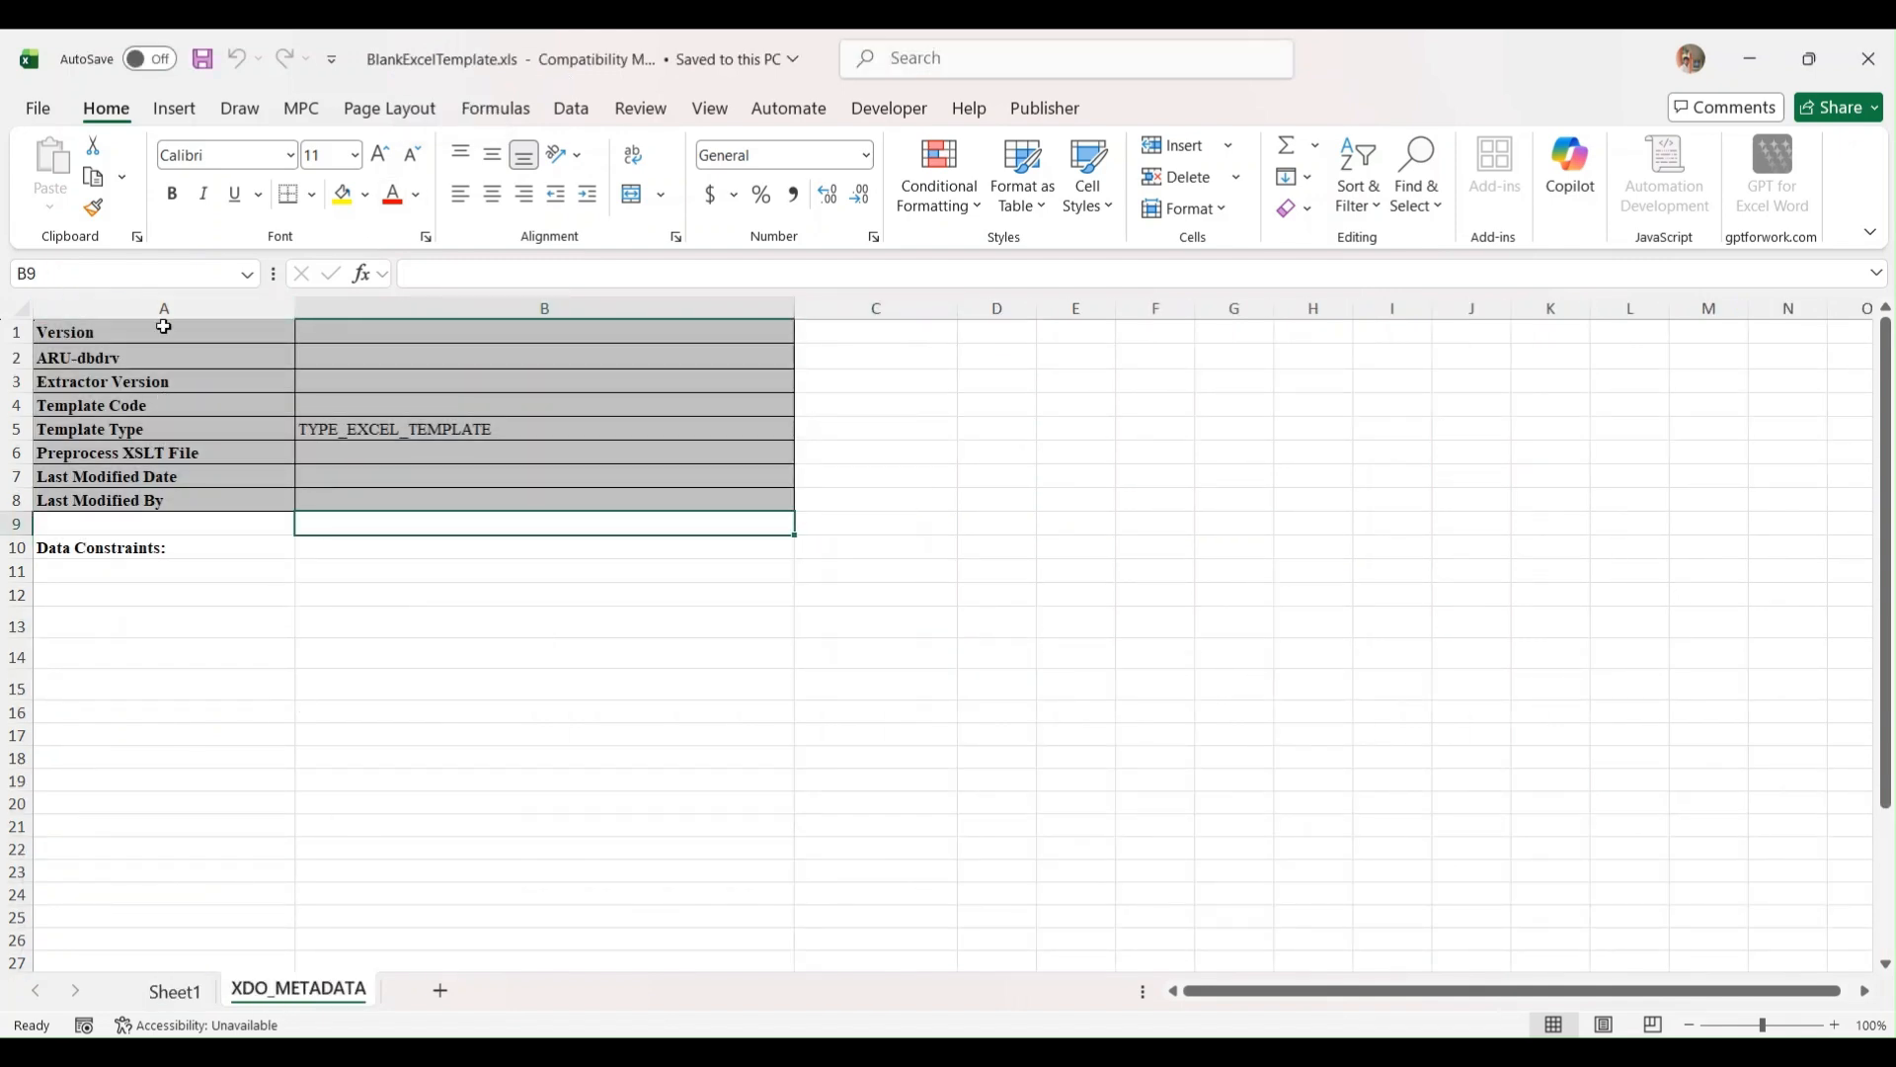
{"action": "left_click", "coordinate": [203, 993]}
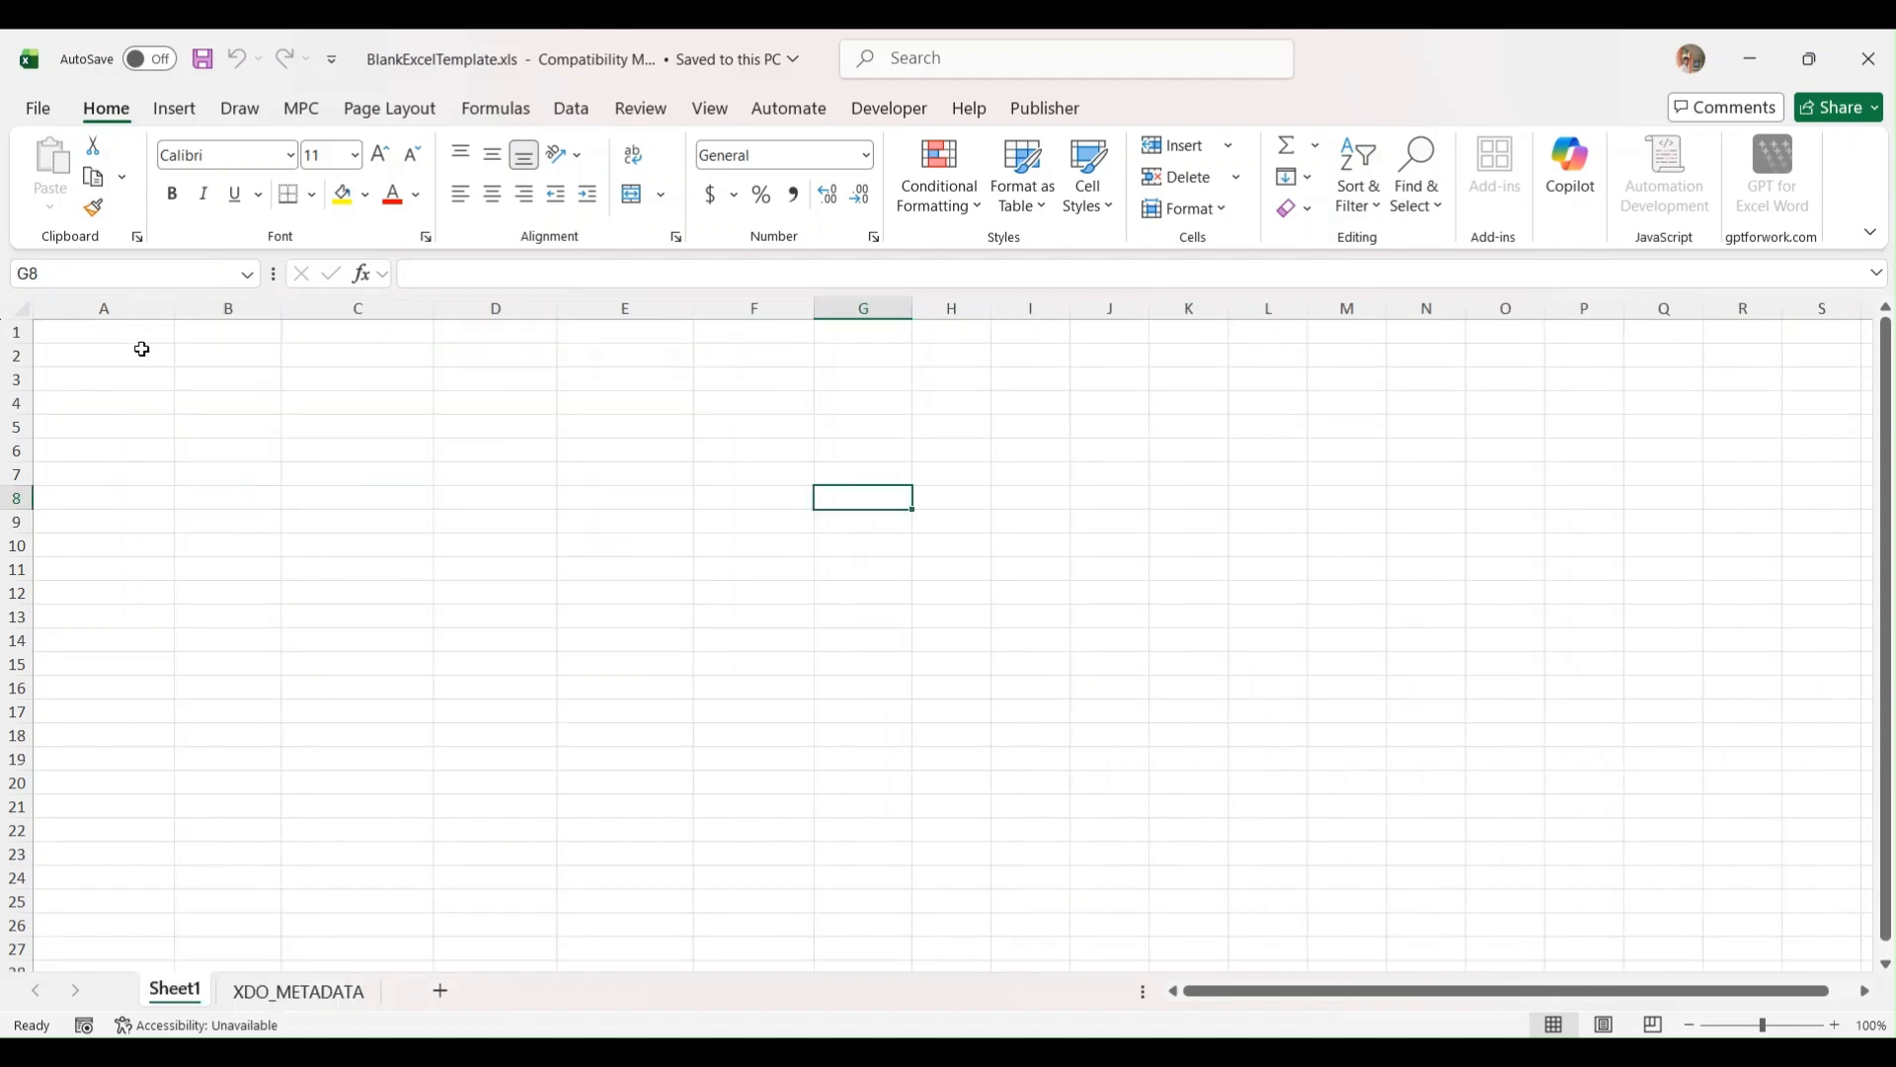
- Rename Sheet1 of the blank template as Person Details
{"action": "right_click", "coordinate": [169, 1003]}
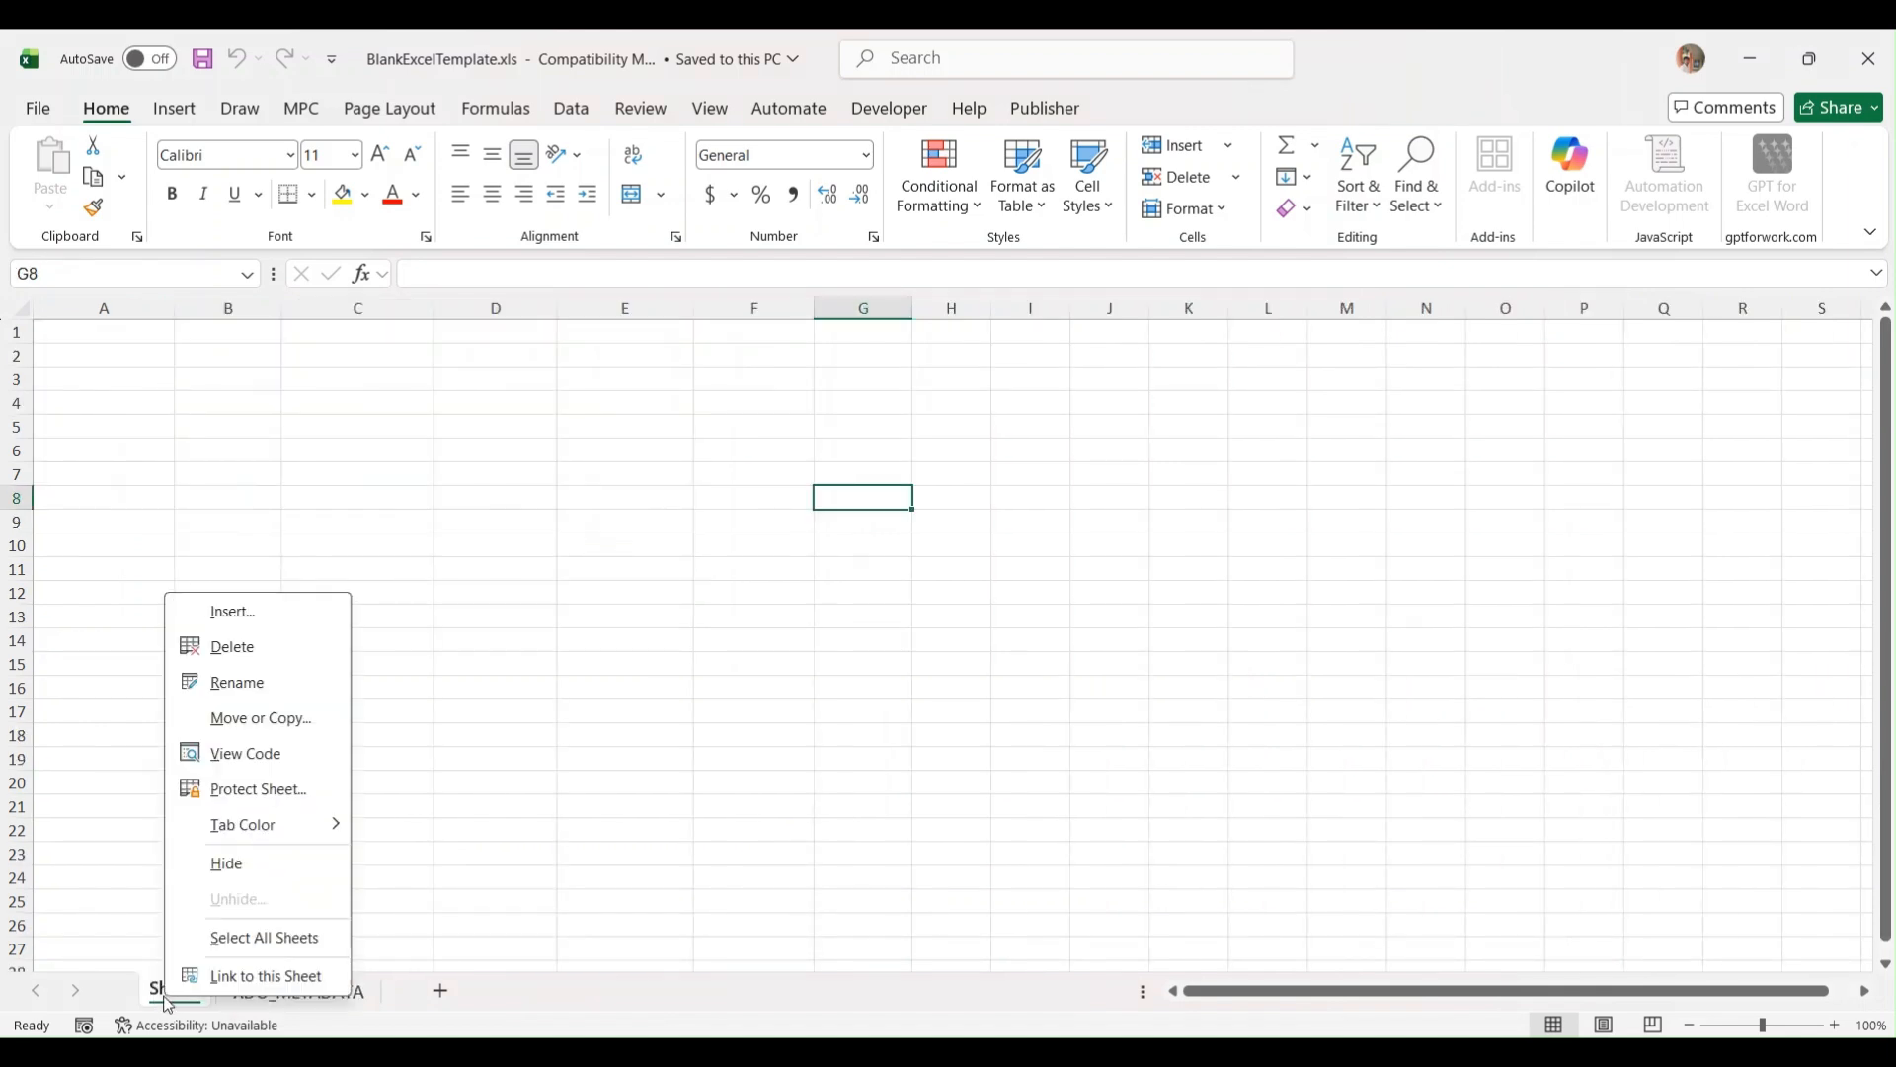
{"action": "left_click", "coordinate": [253, 676]}
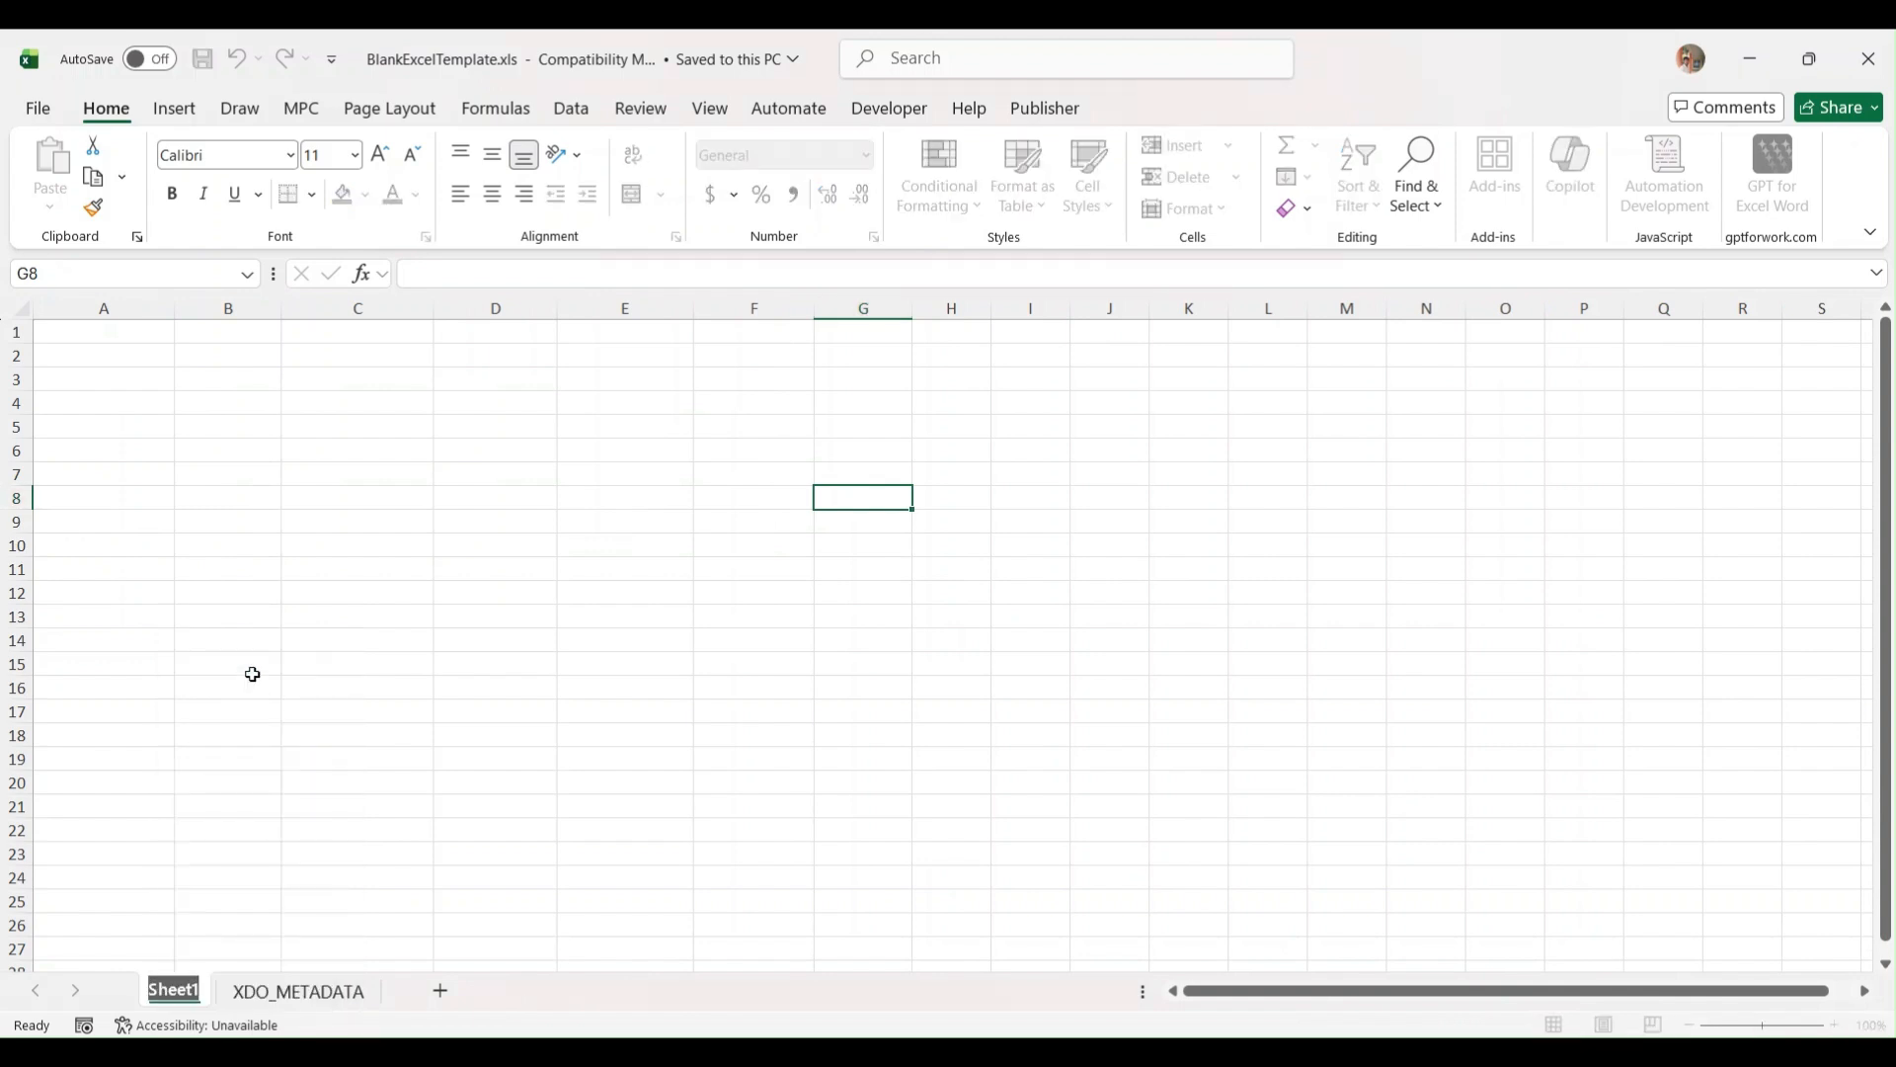
{"action": "type", "text": "Person Detail"}
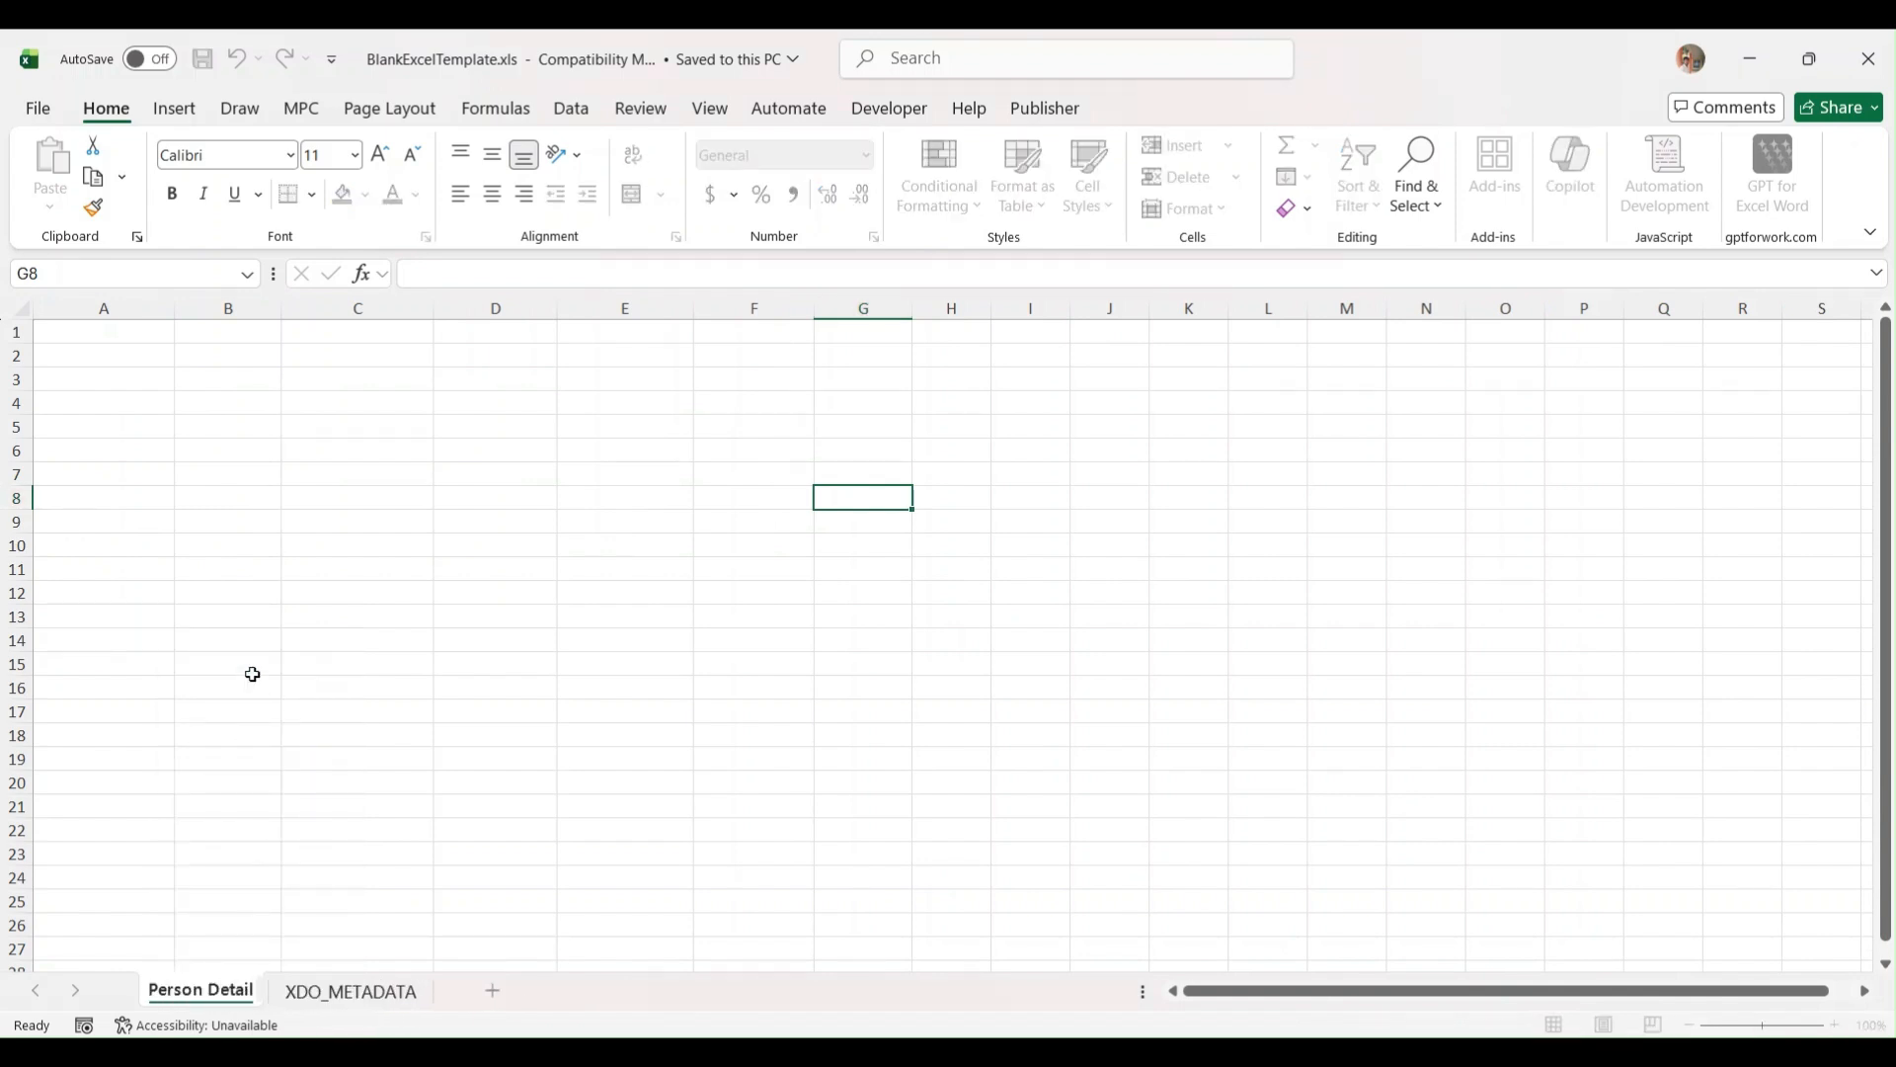
{"action": "type", "text": "s"}
{"action": "left_click", "coordinate": [253, 673]}
- Enter the headers Person Number, Full Name, Phone Number and Email Address in cells A1 to D1
{"action": "left_click", "coordinate": [109, 326]}
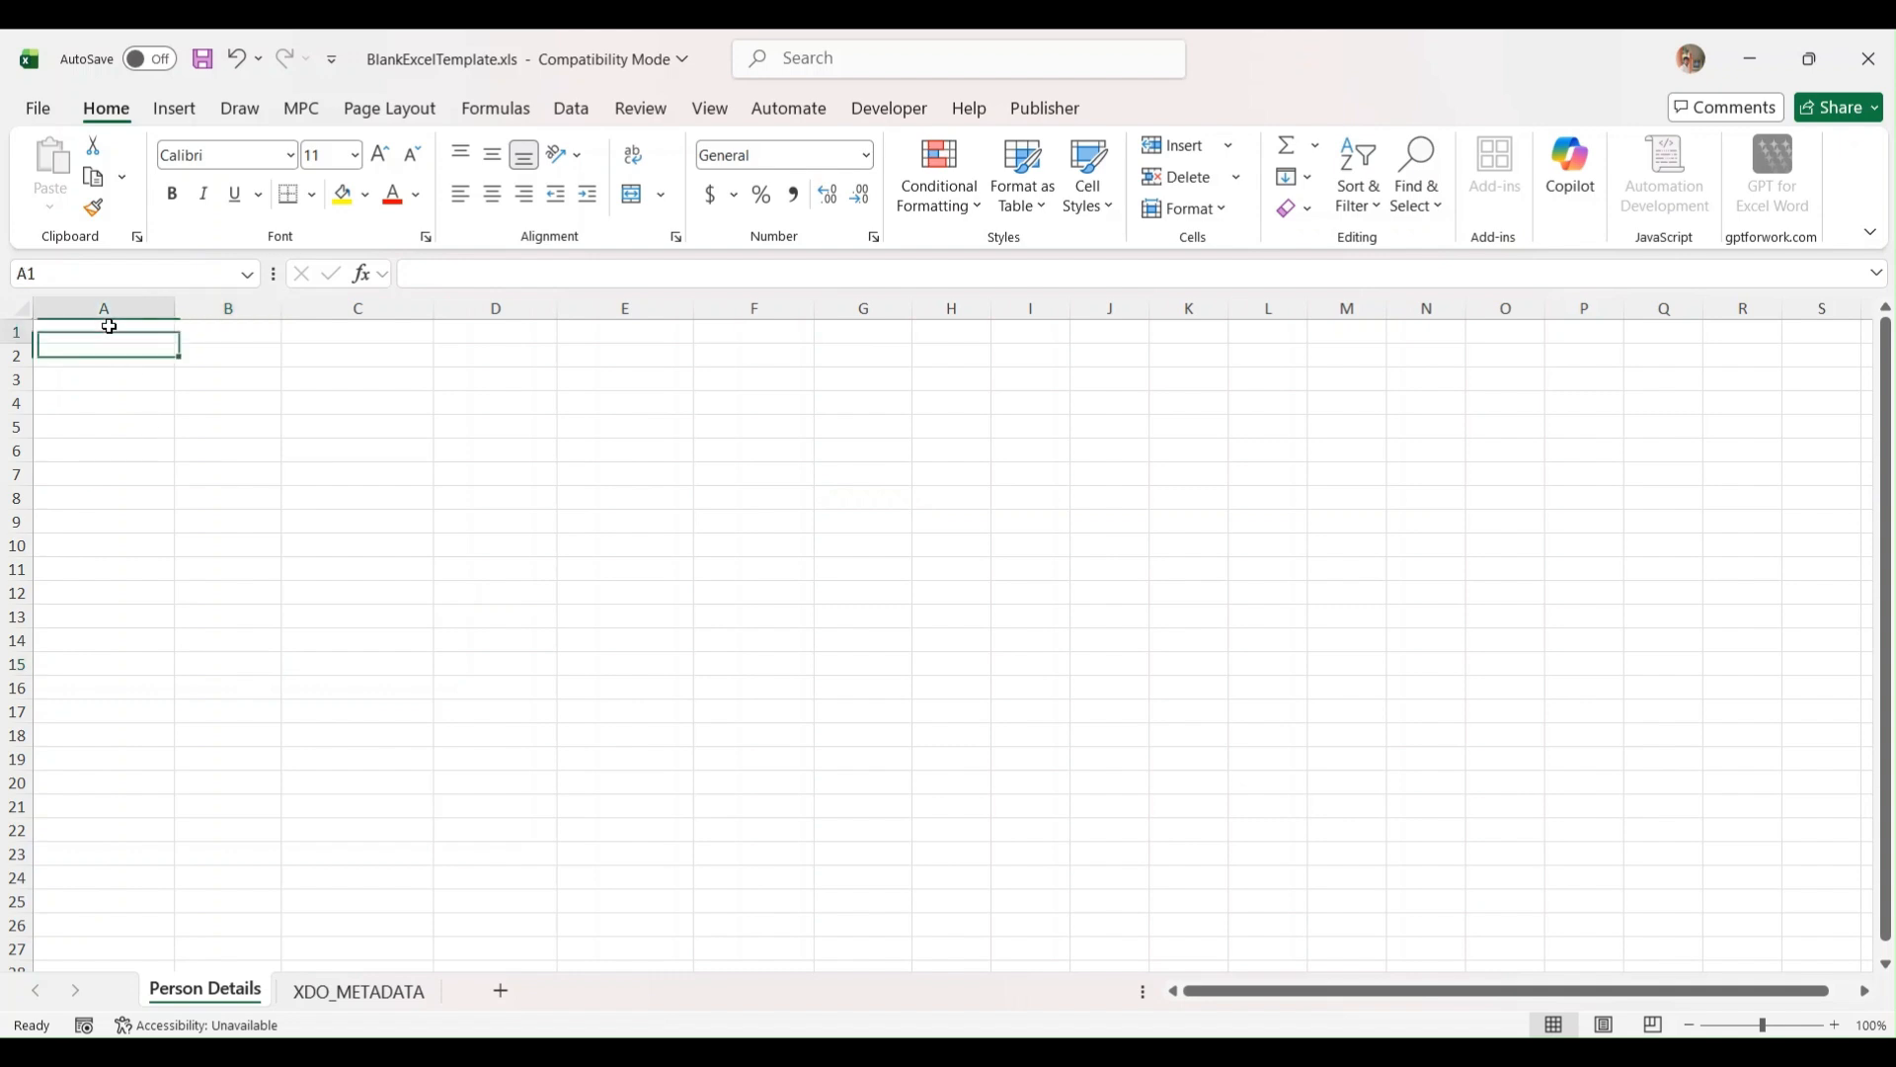
{"action": "type", "text": "Person Number"}
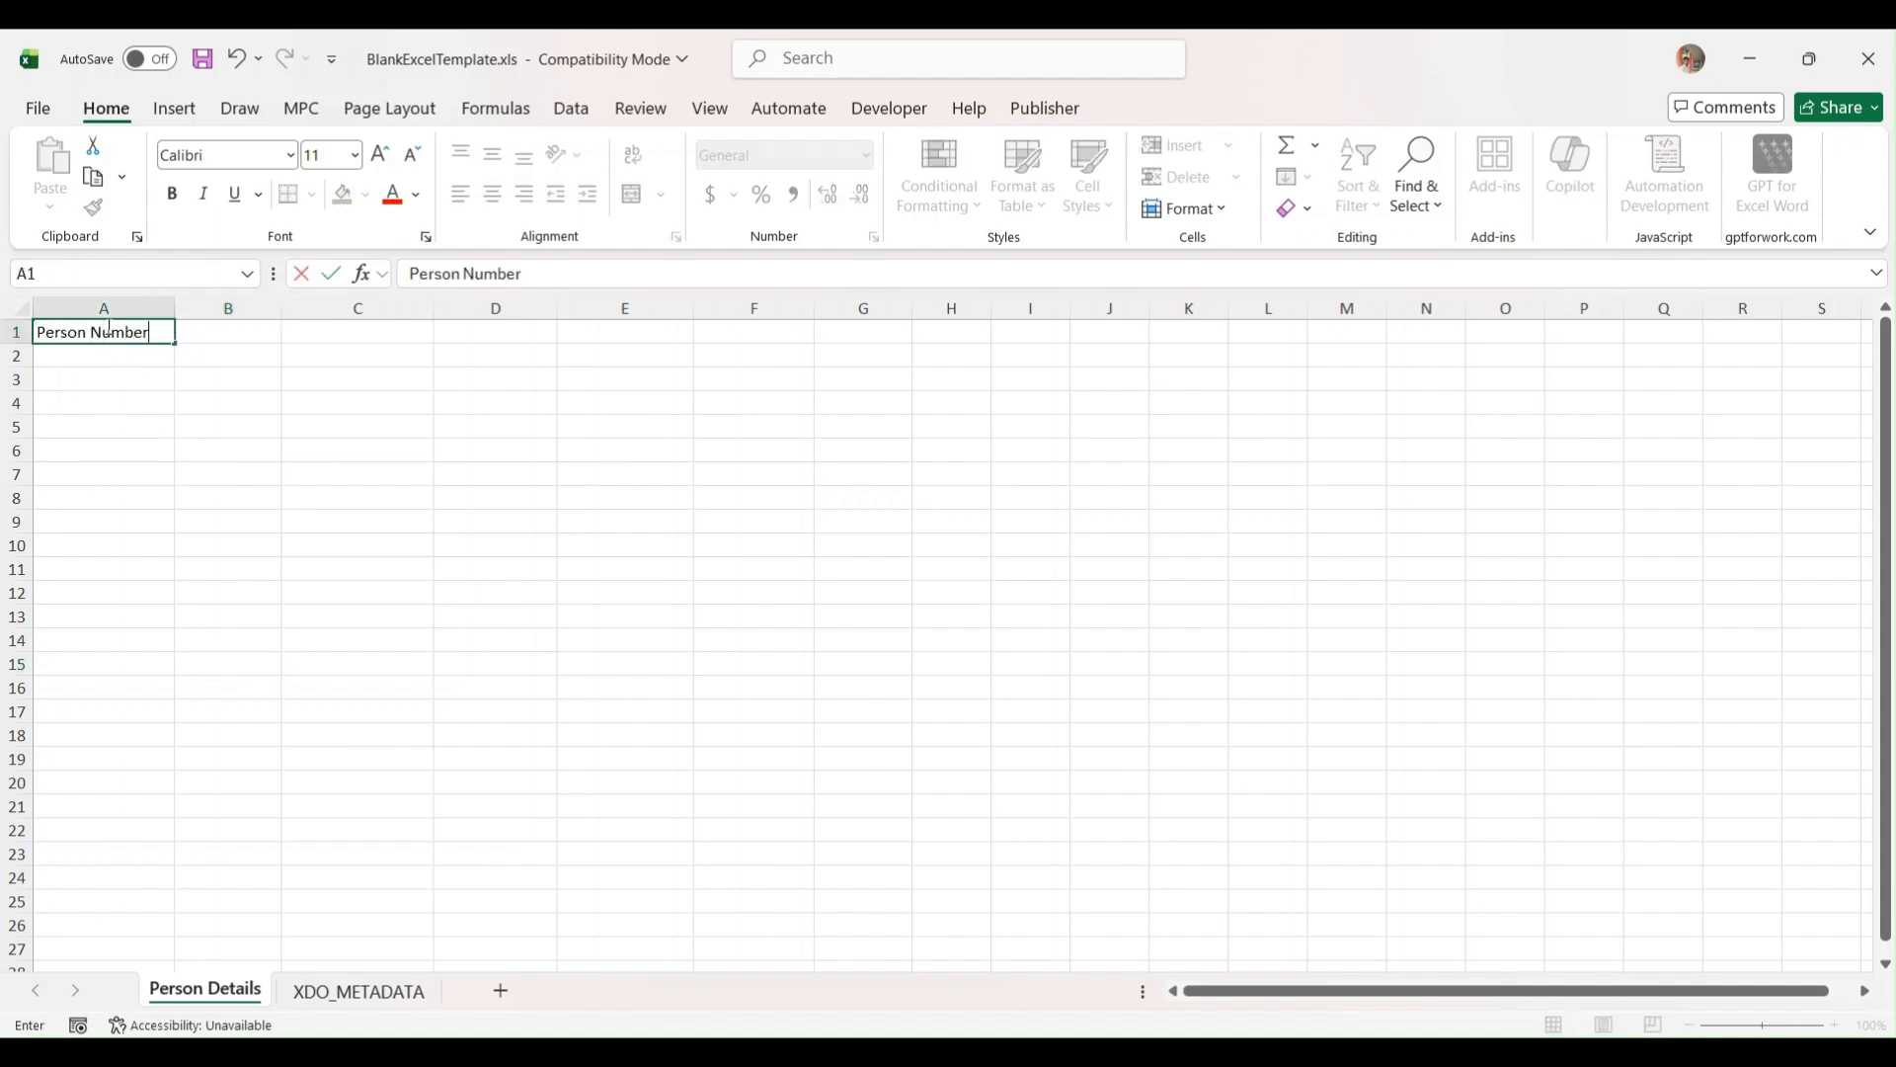
{"action": "key", "text": "Tab"}
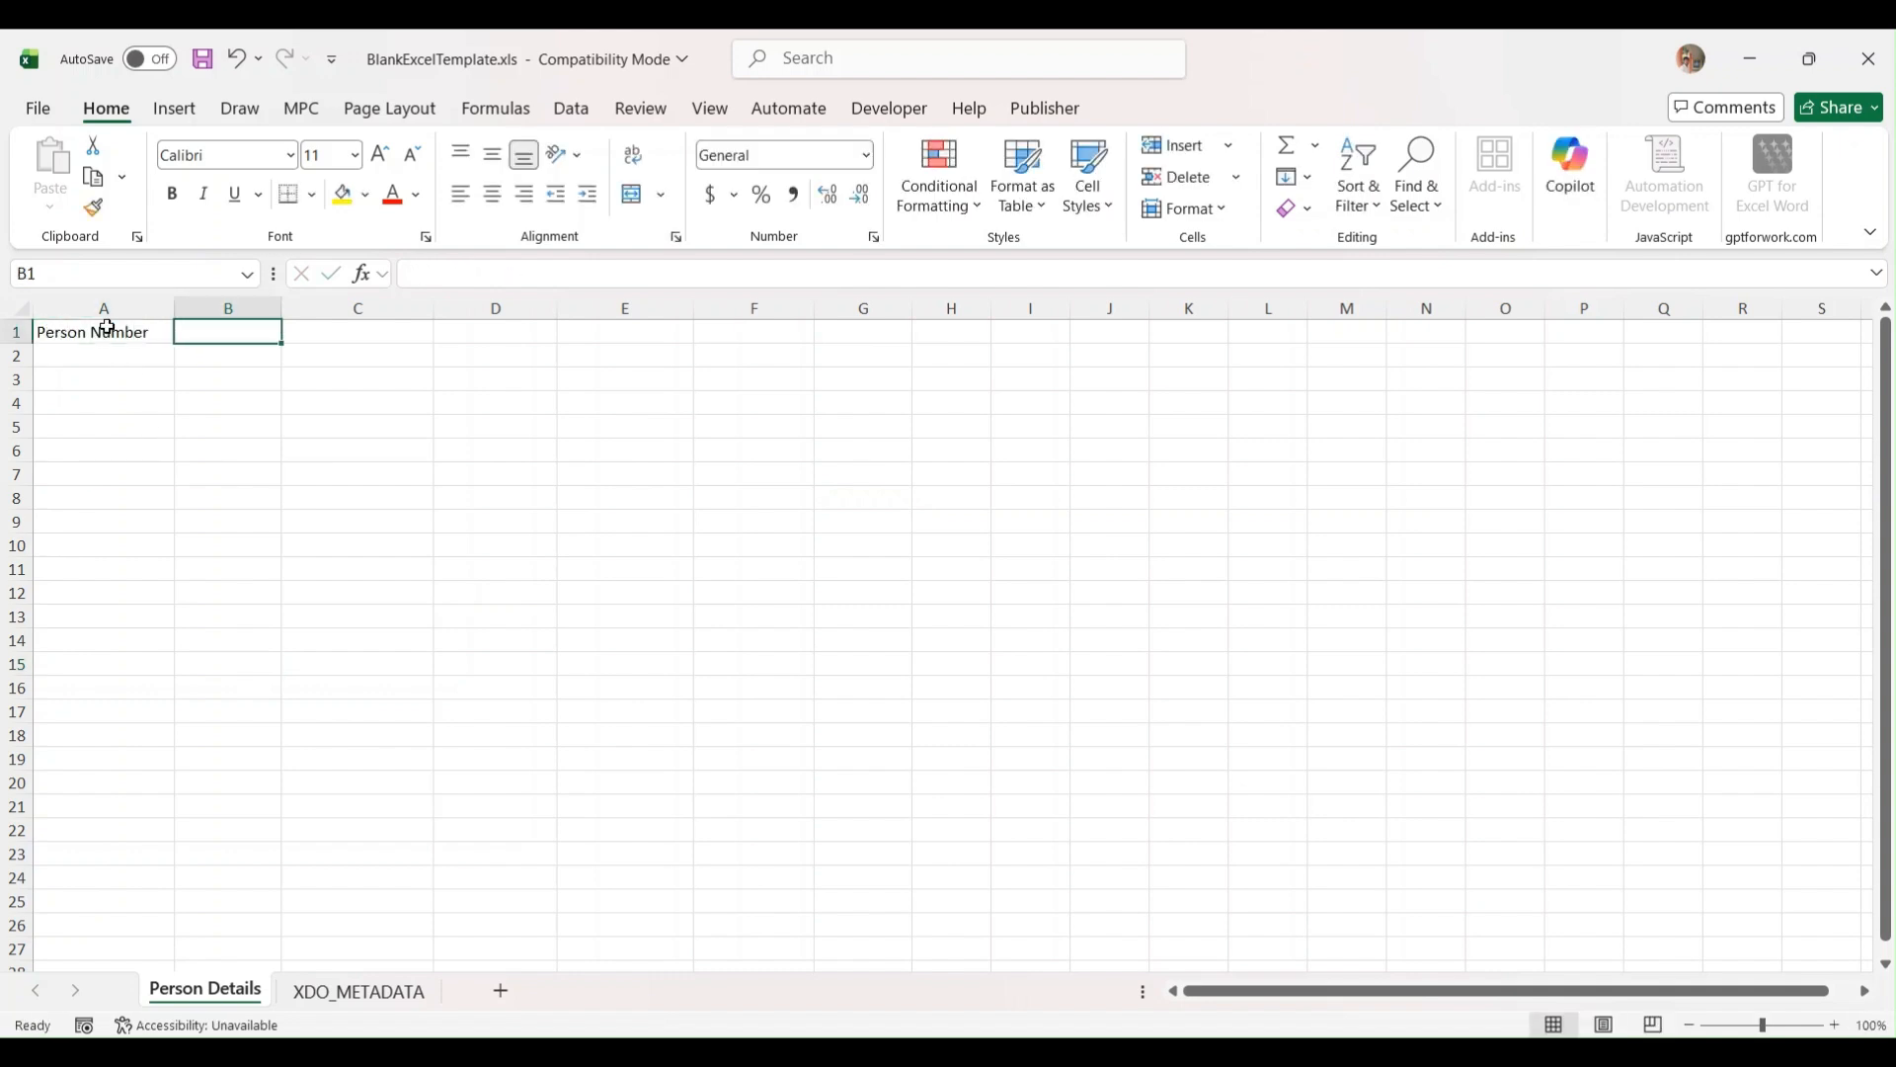
{"action": "type", "text": "Full Name"}
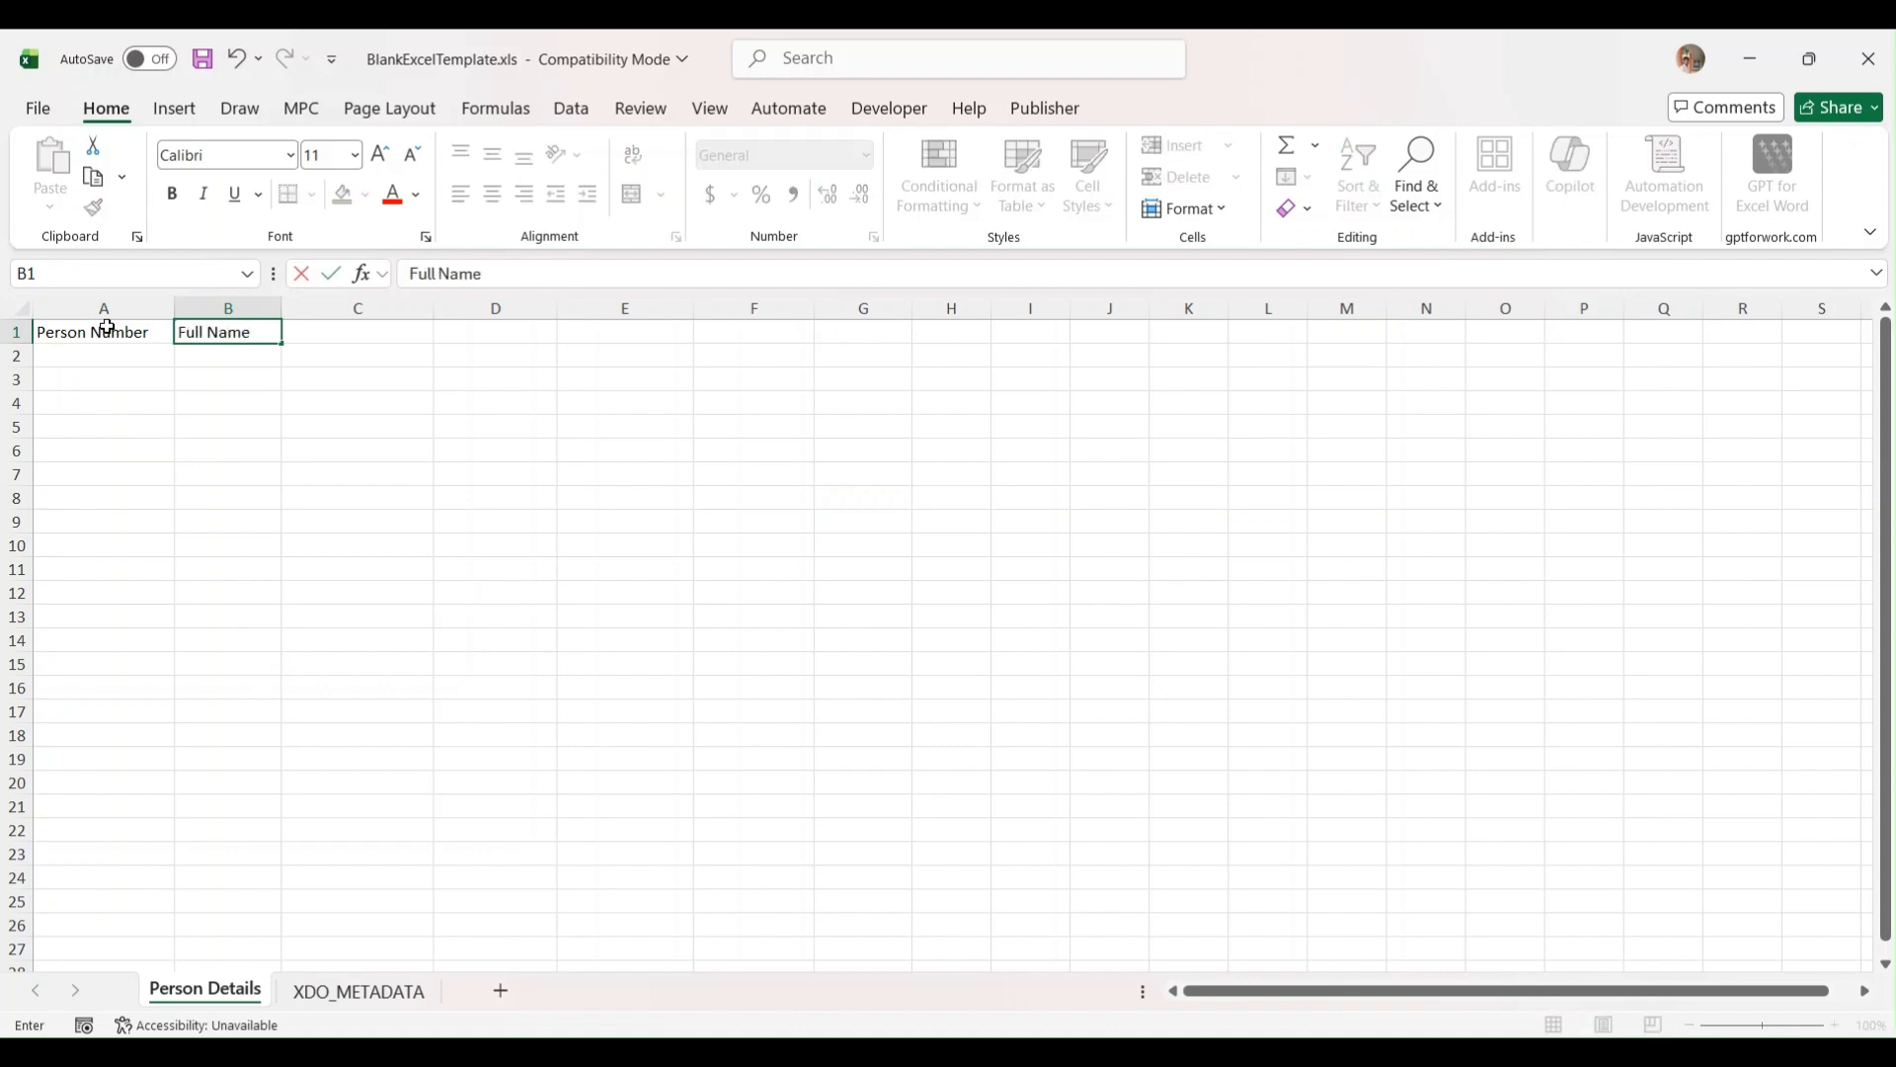
{"action": "key", "text": "Tab"}
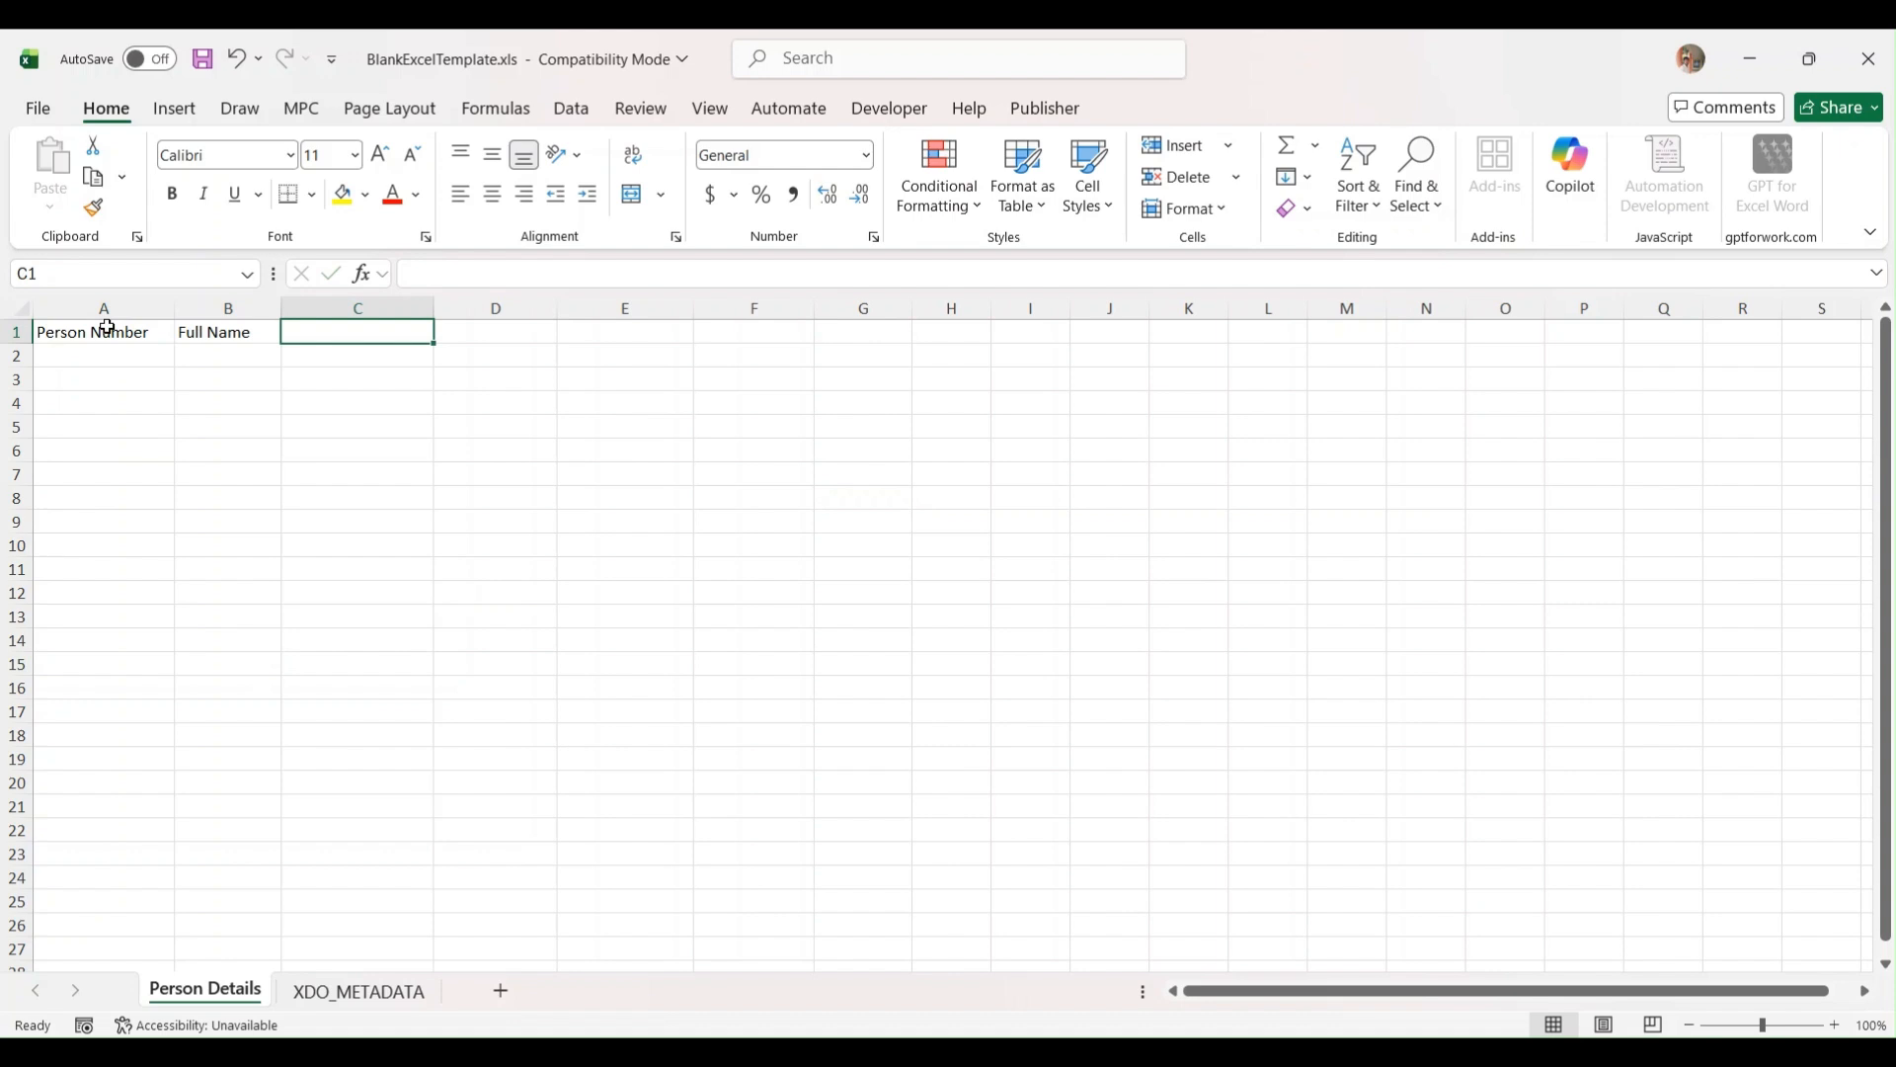
{"action": "type", "text": "Phone Number"}
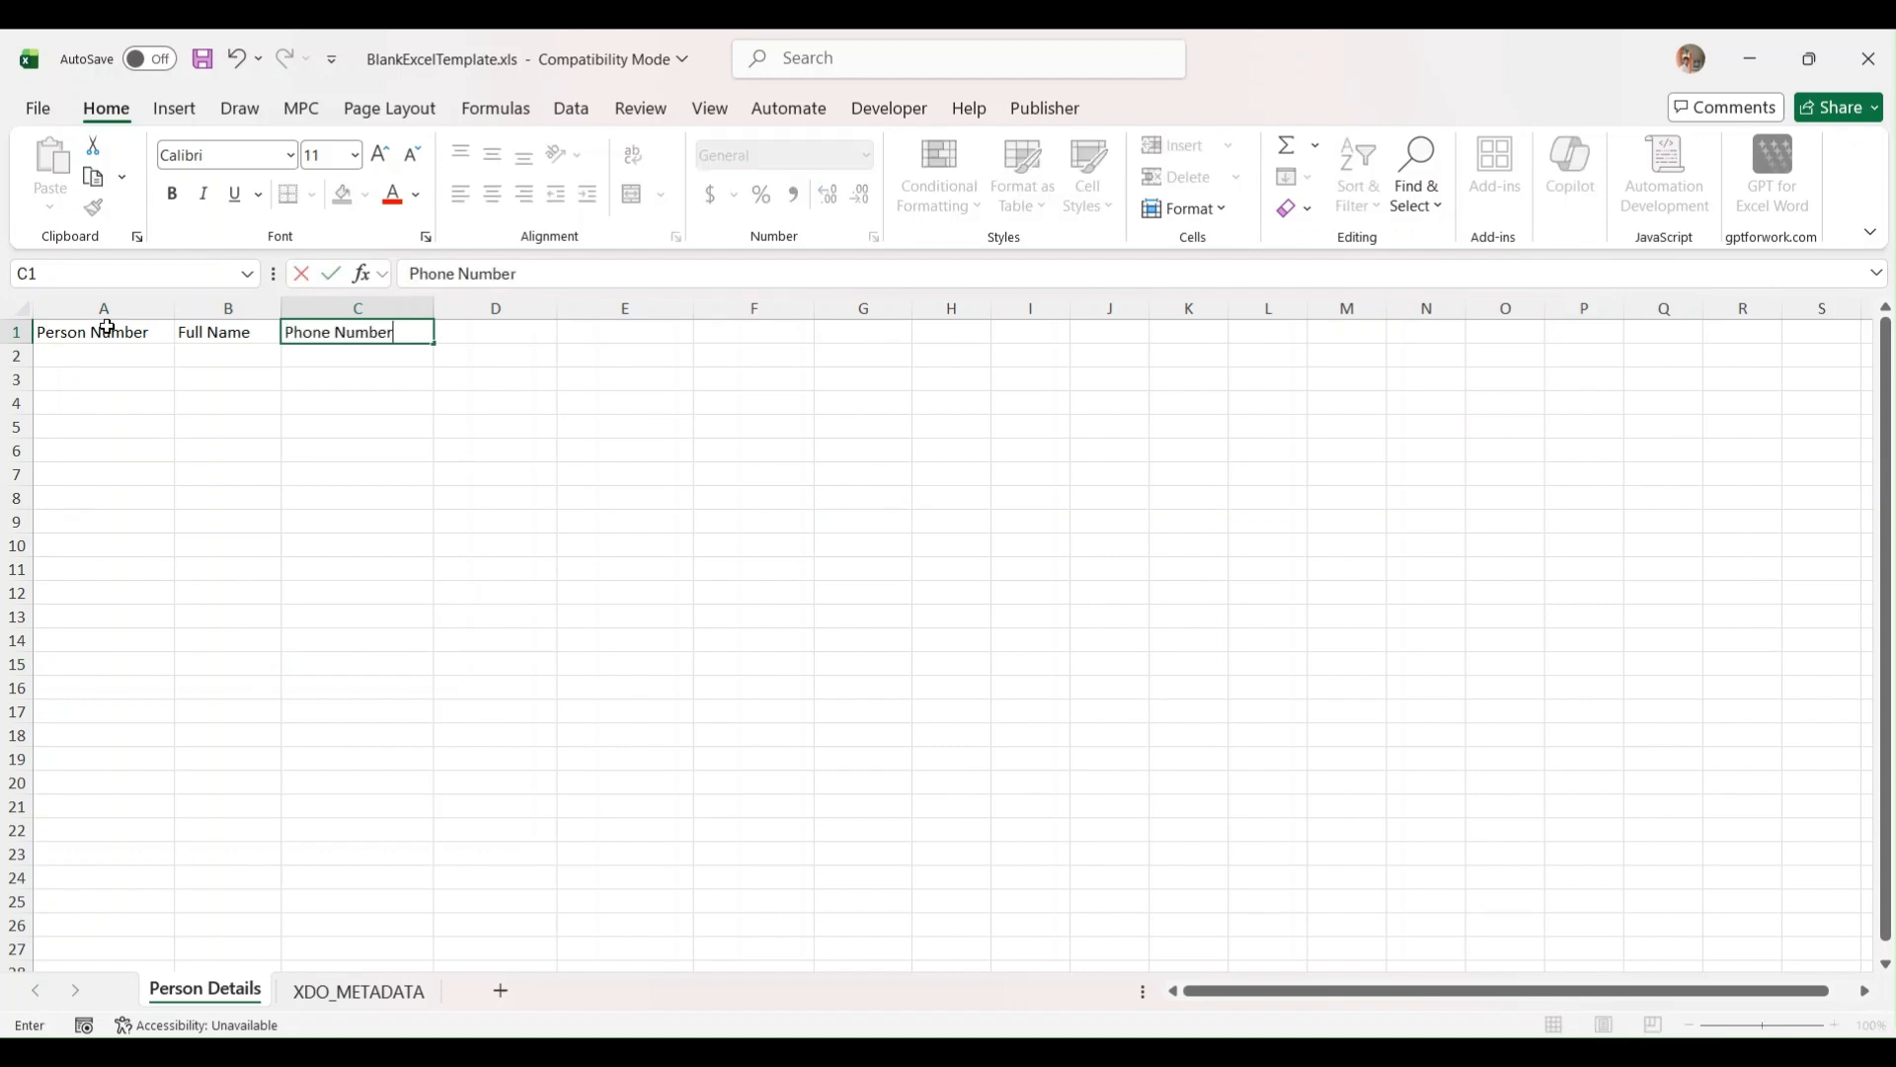
{"action": "key", "text": "Tab"}
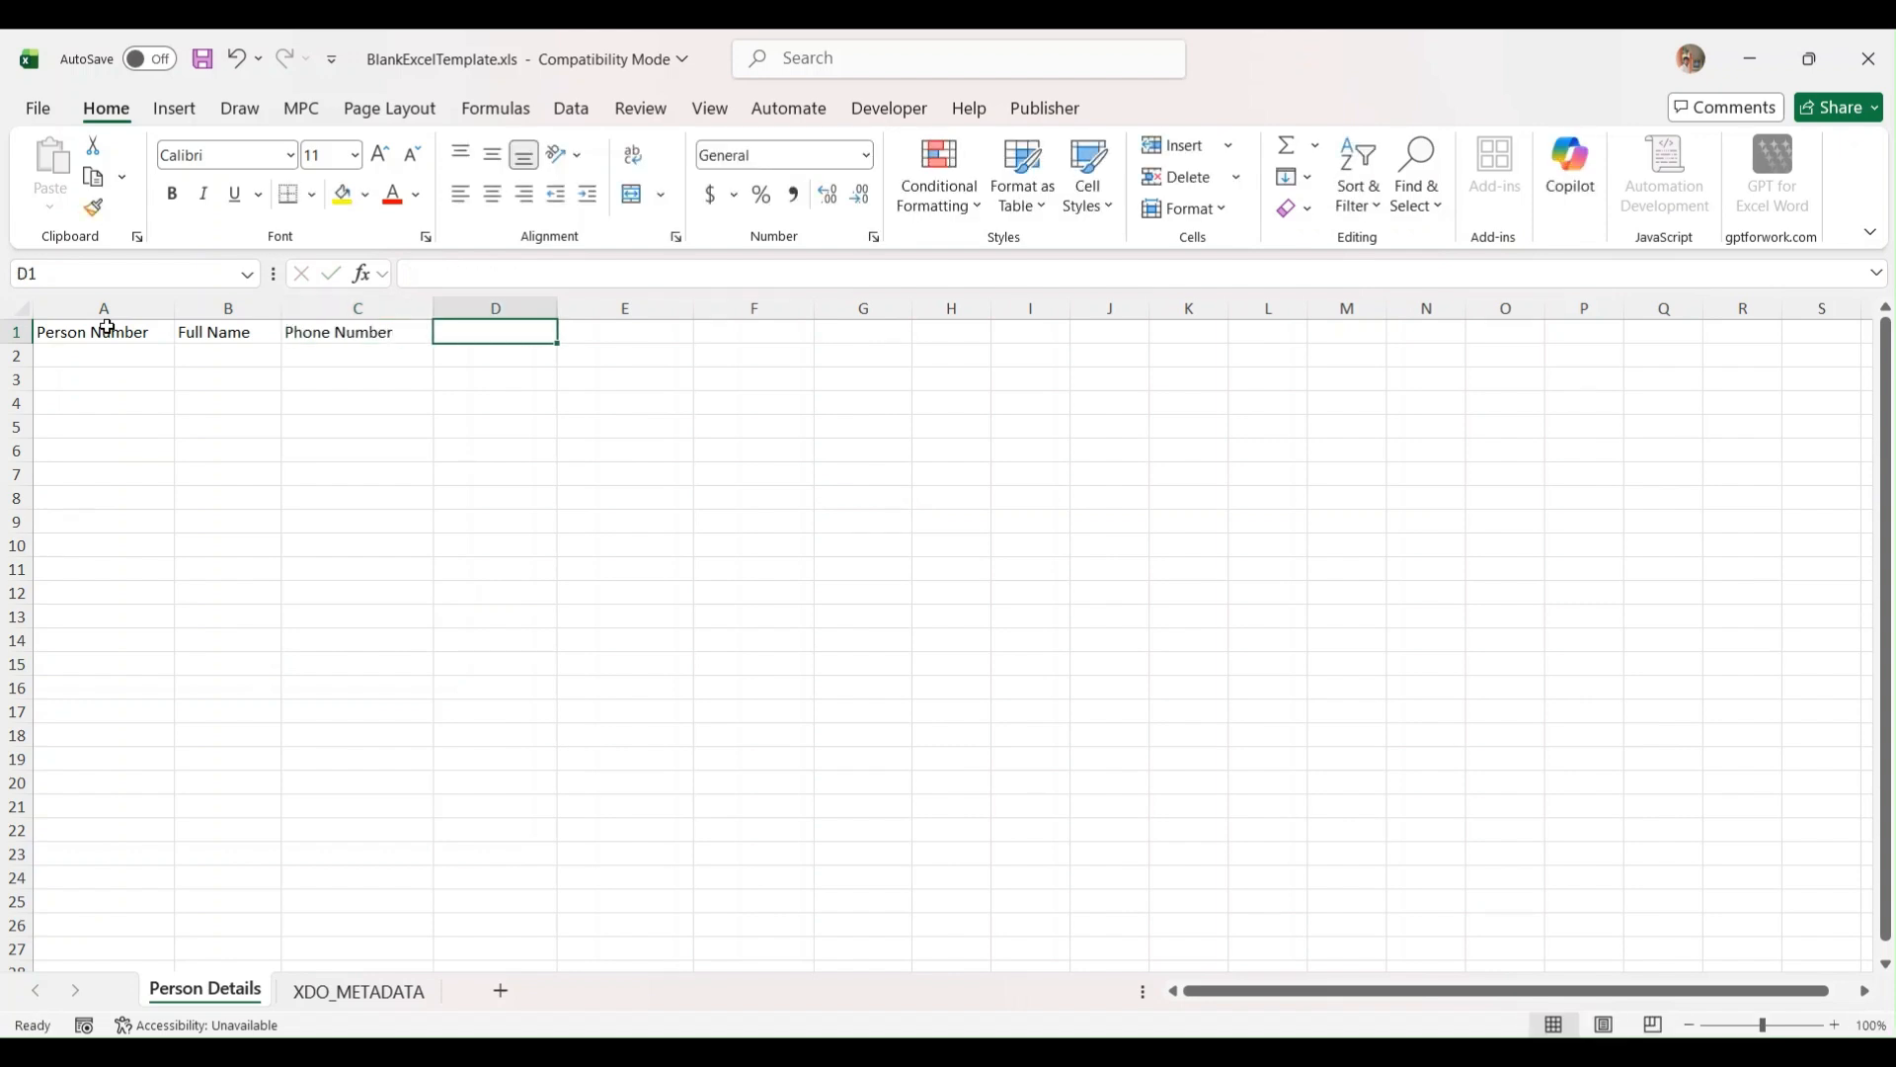
{"action": "type", "text": "Email A"}
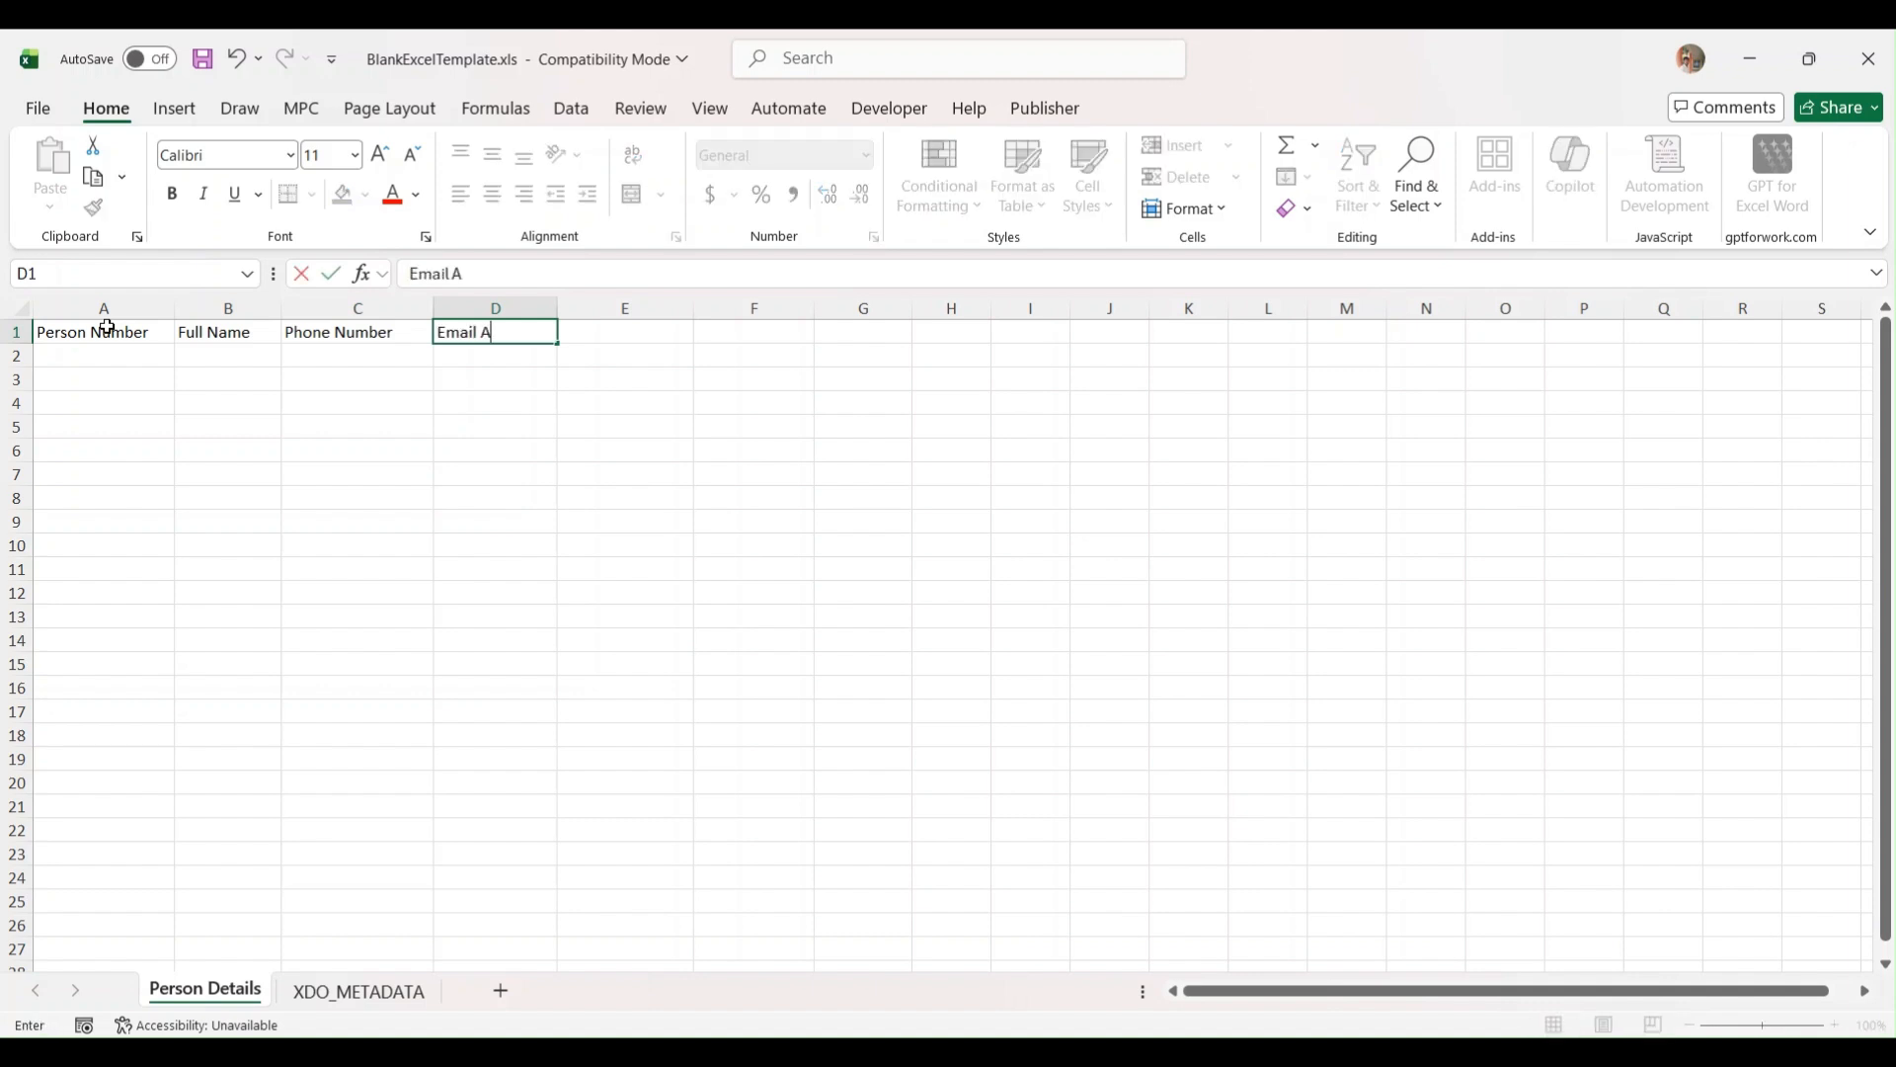
{"action": "type", "text": "ddress"}
- Format the header cells A1 to D1 with a dark blue fill and white font
{"action": "left_click", "coordinate": [75, 335]}
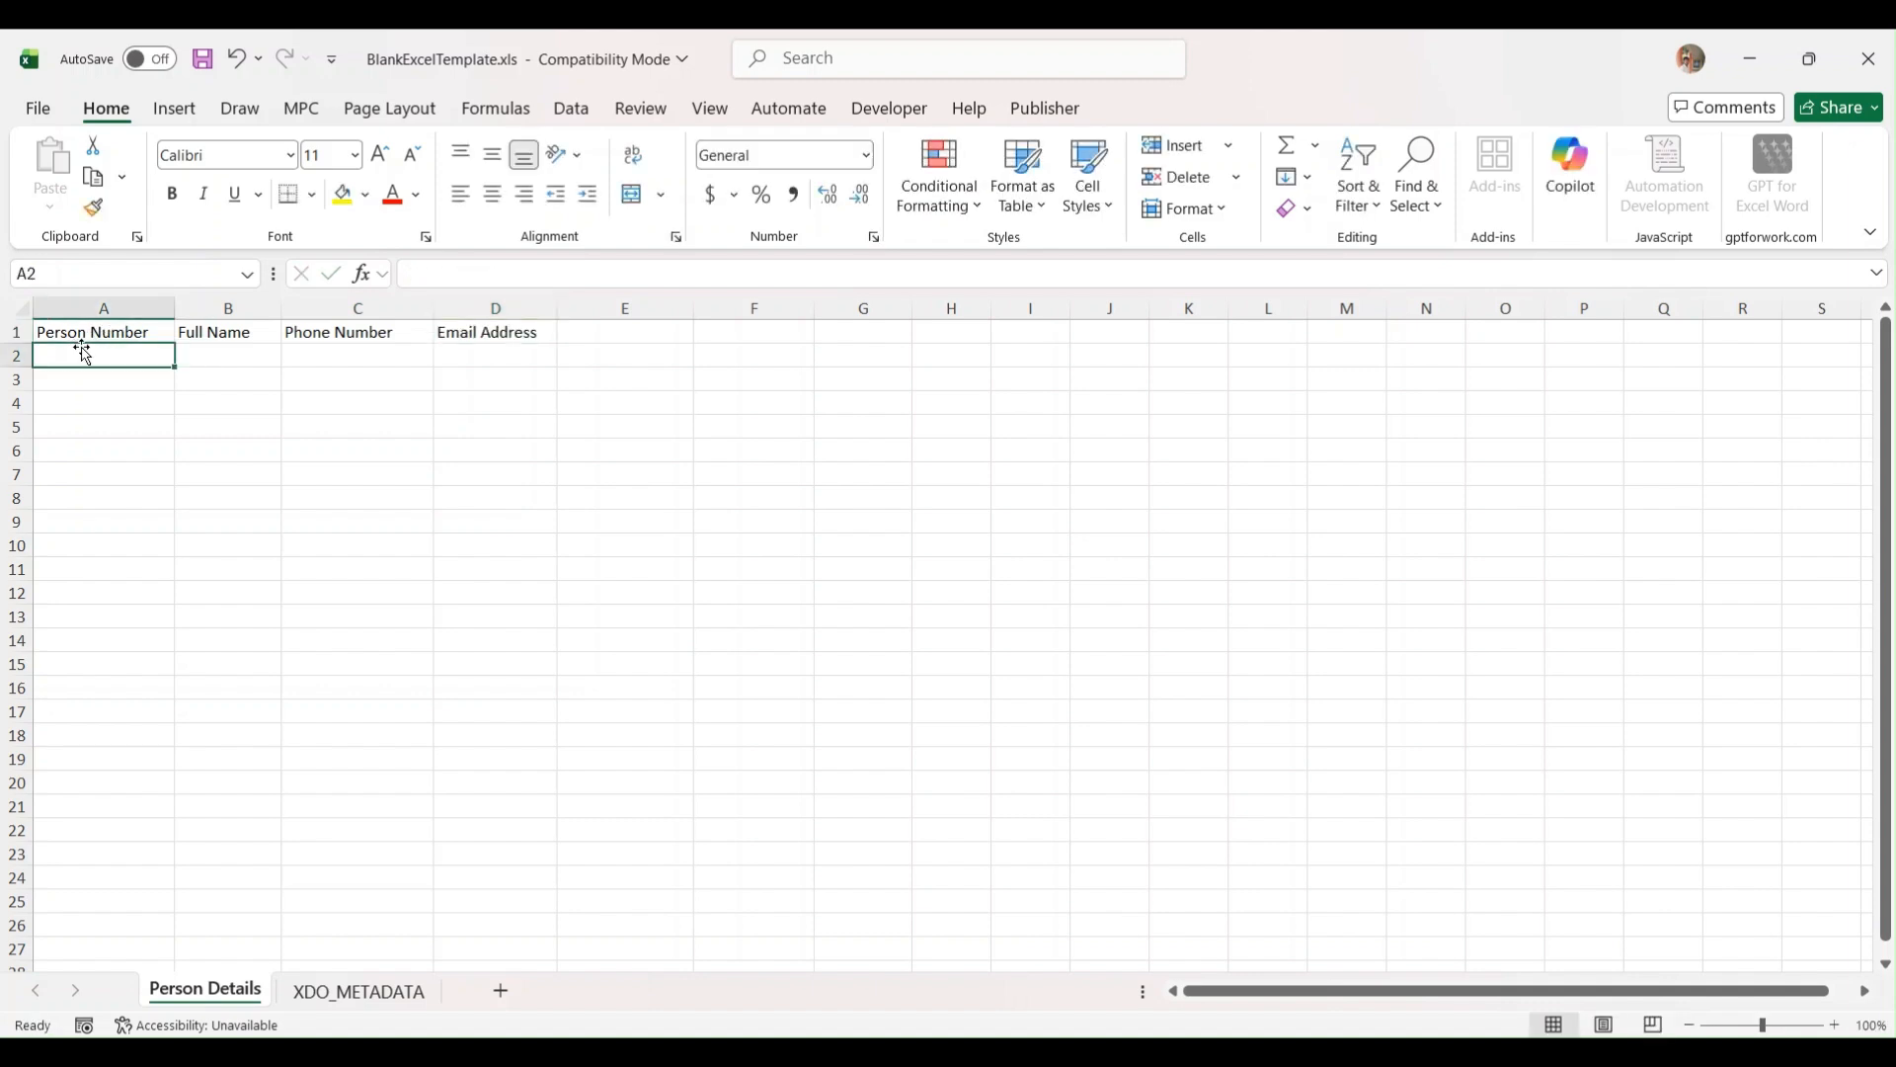
{"action": "left_click_drag", "start_coordinate": [73, 333], "coordinate": [440, 338]}
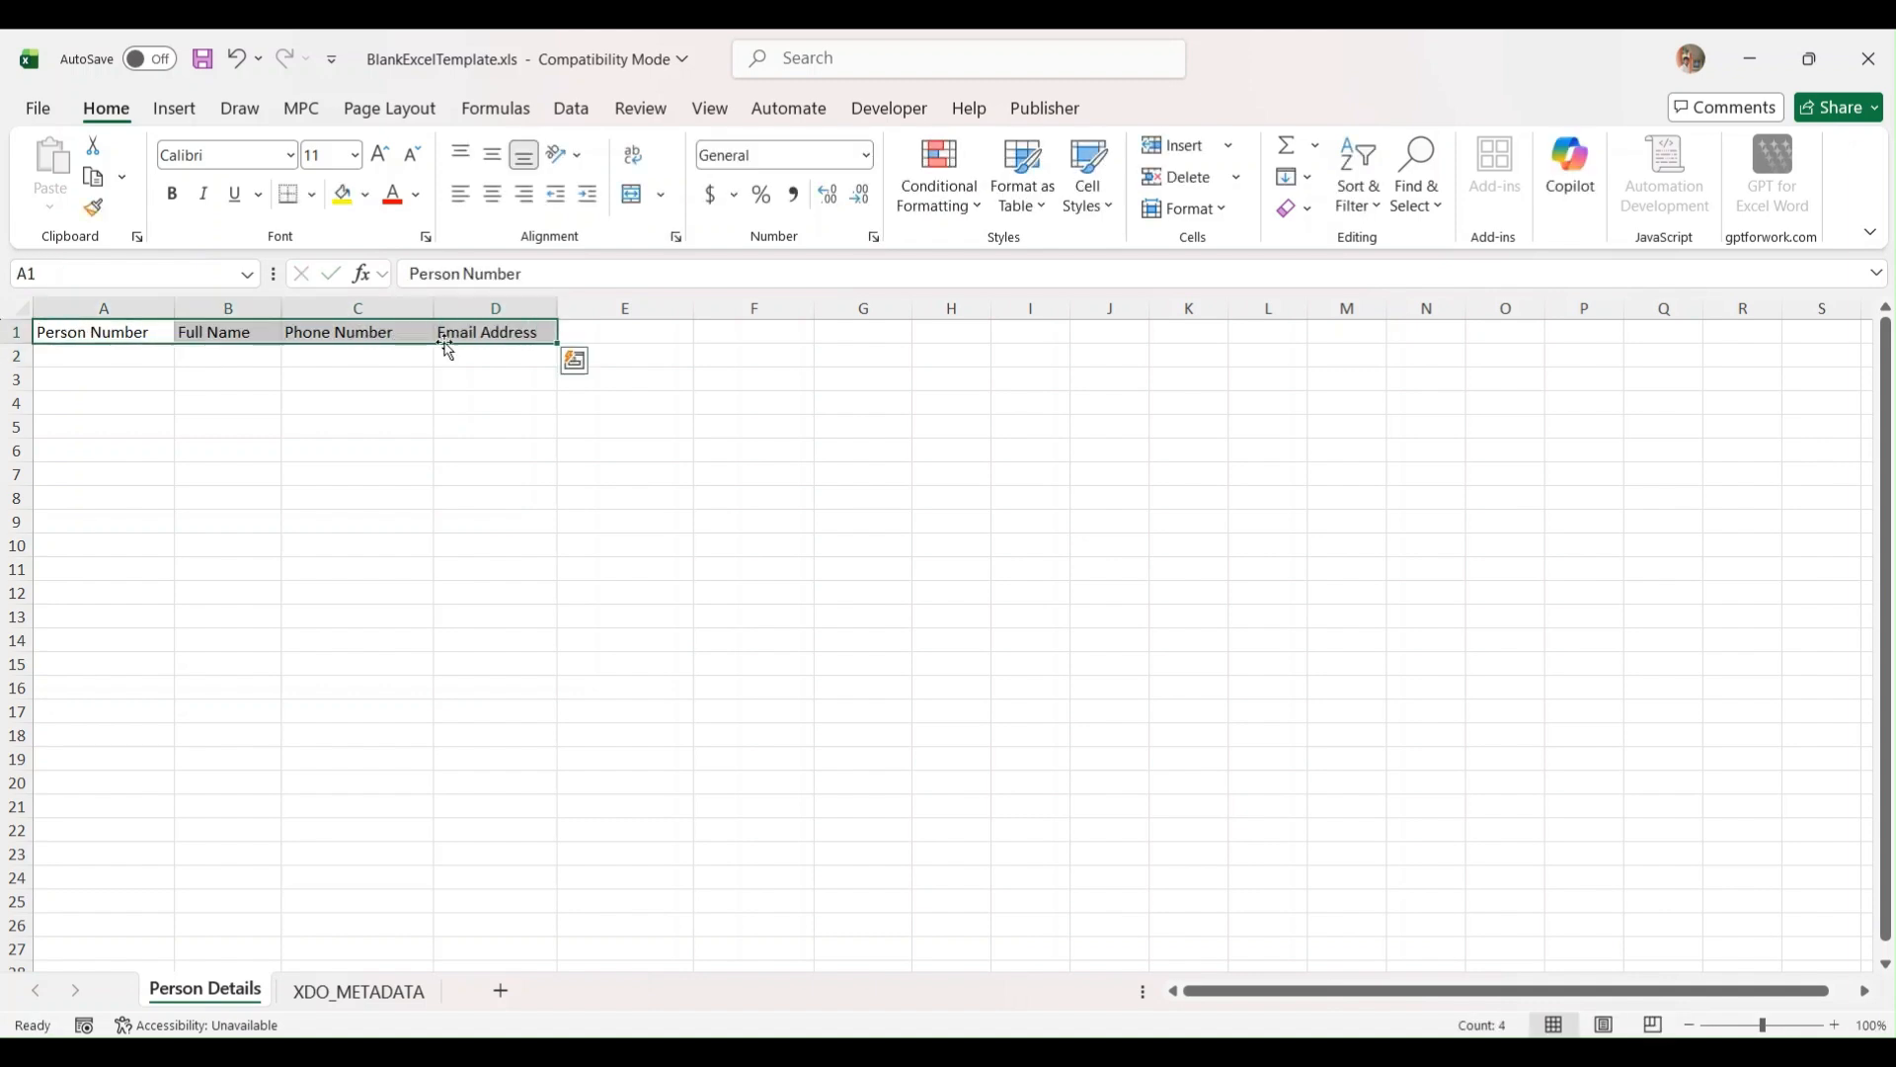
{"action": "left_click", "coordinate": [368, 195]}
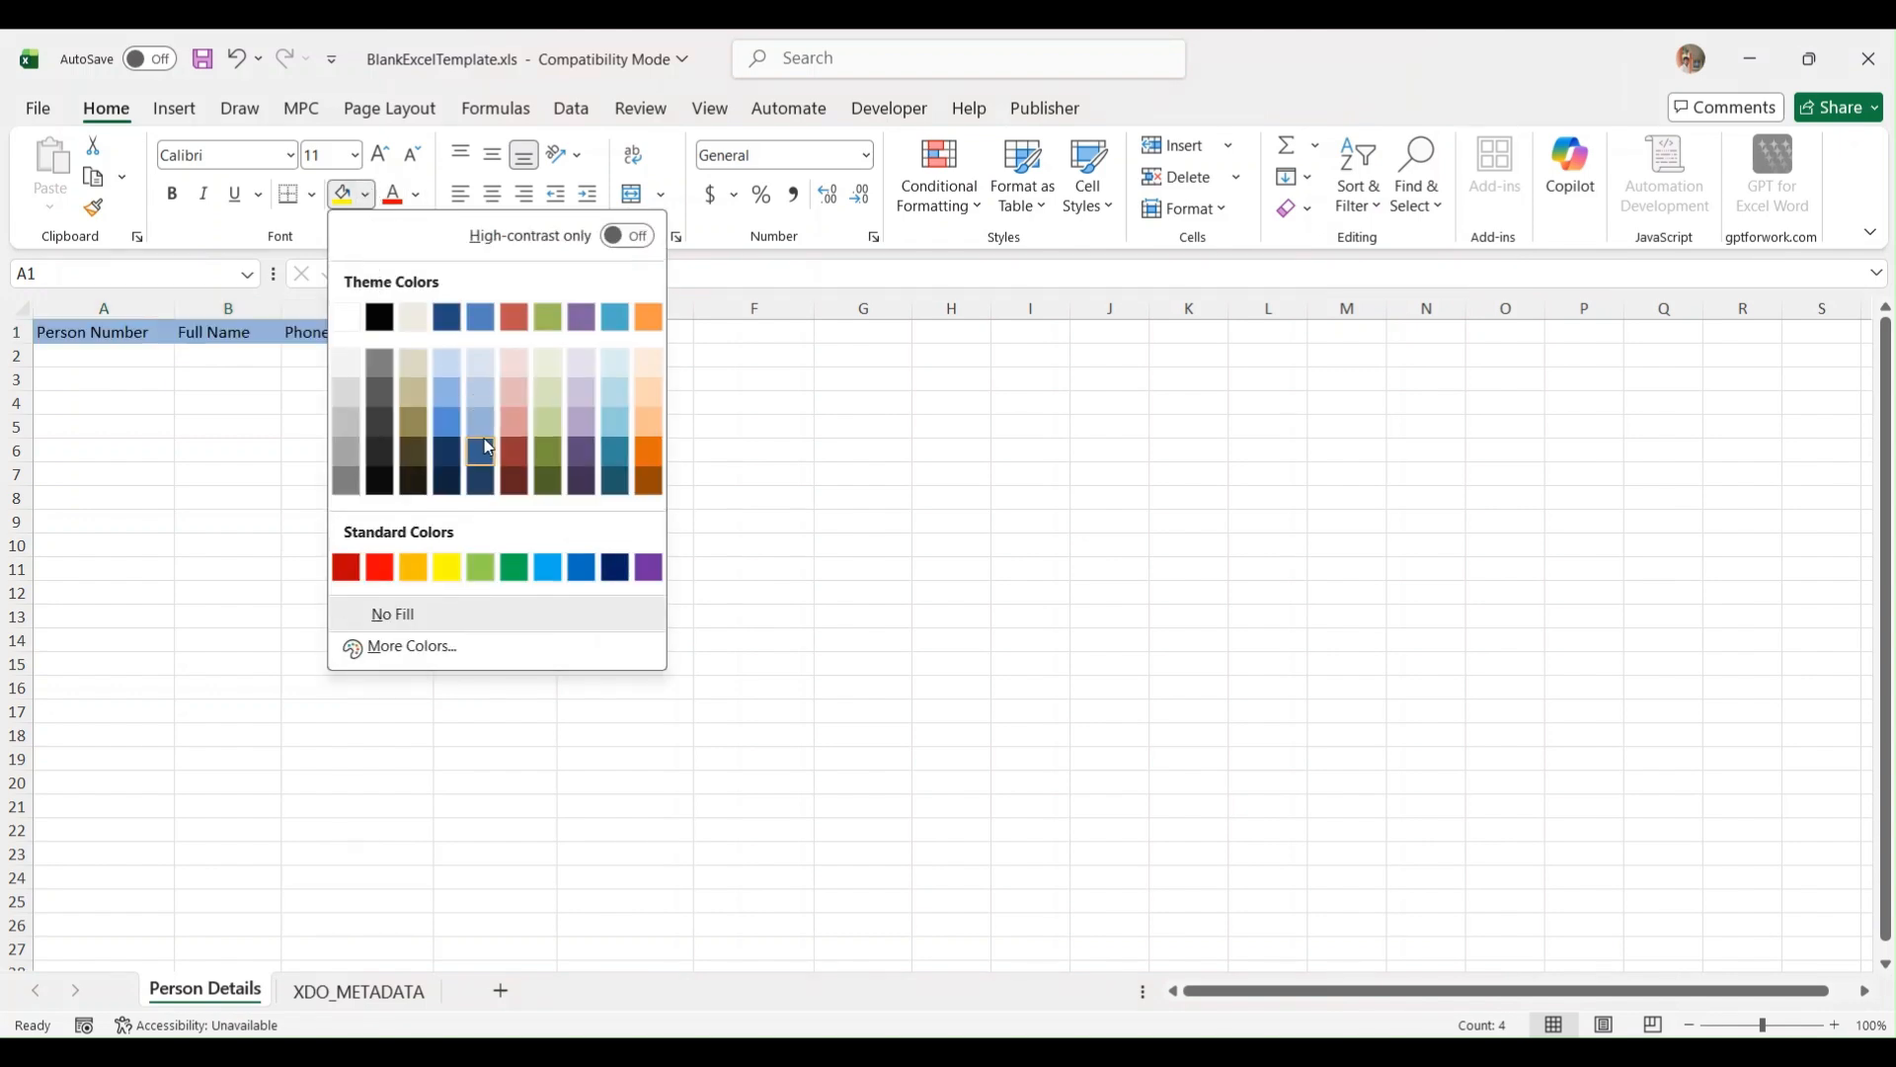
{"action": "left_click", "coordinate": [446, 457]}
{"action": "left_click", "coordinate": [417, 194]}
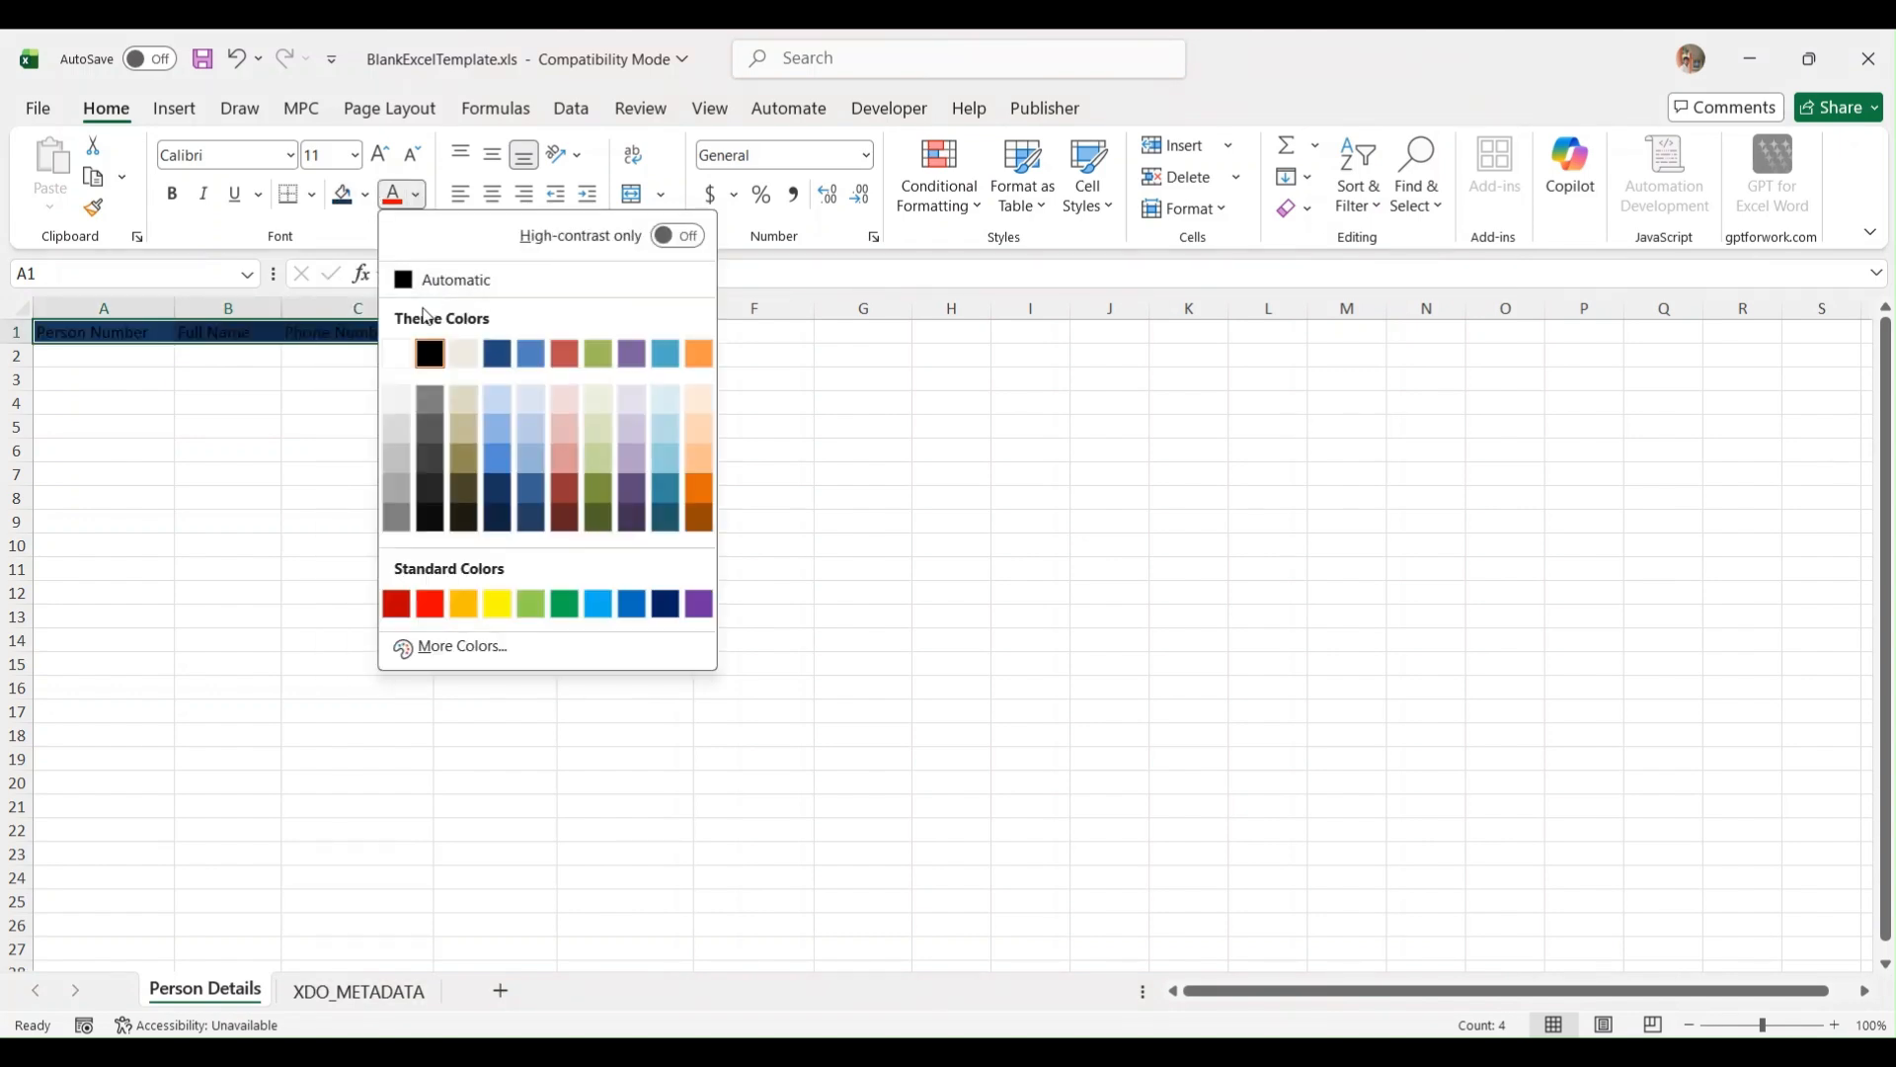
{"action": "left_click", "coordinate": [398, 359]}
{"action": "left_click", "coordinate": [375, 398]}
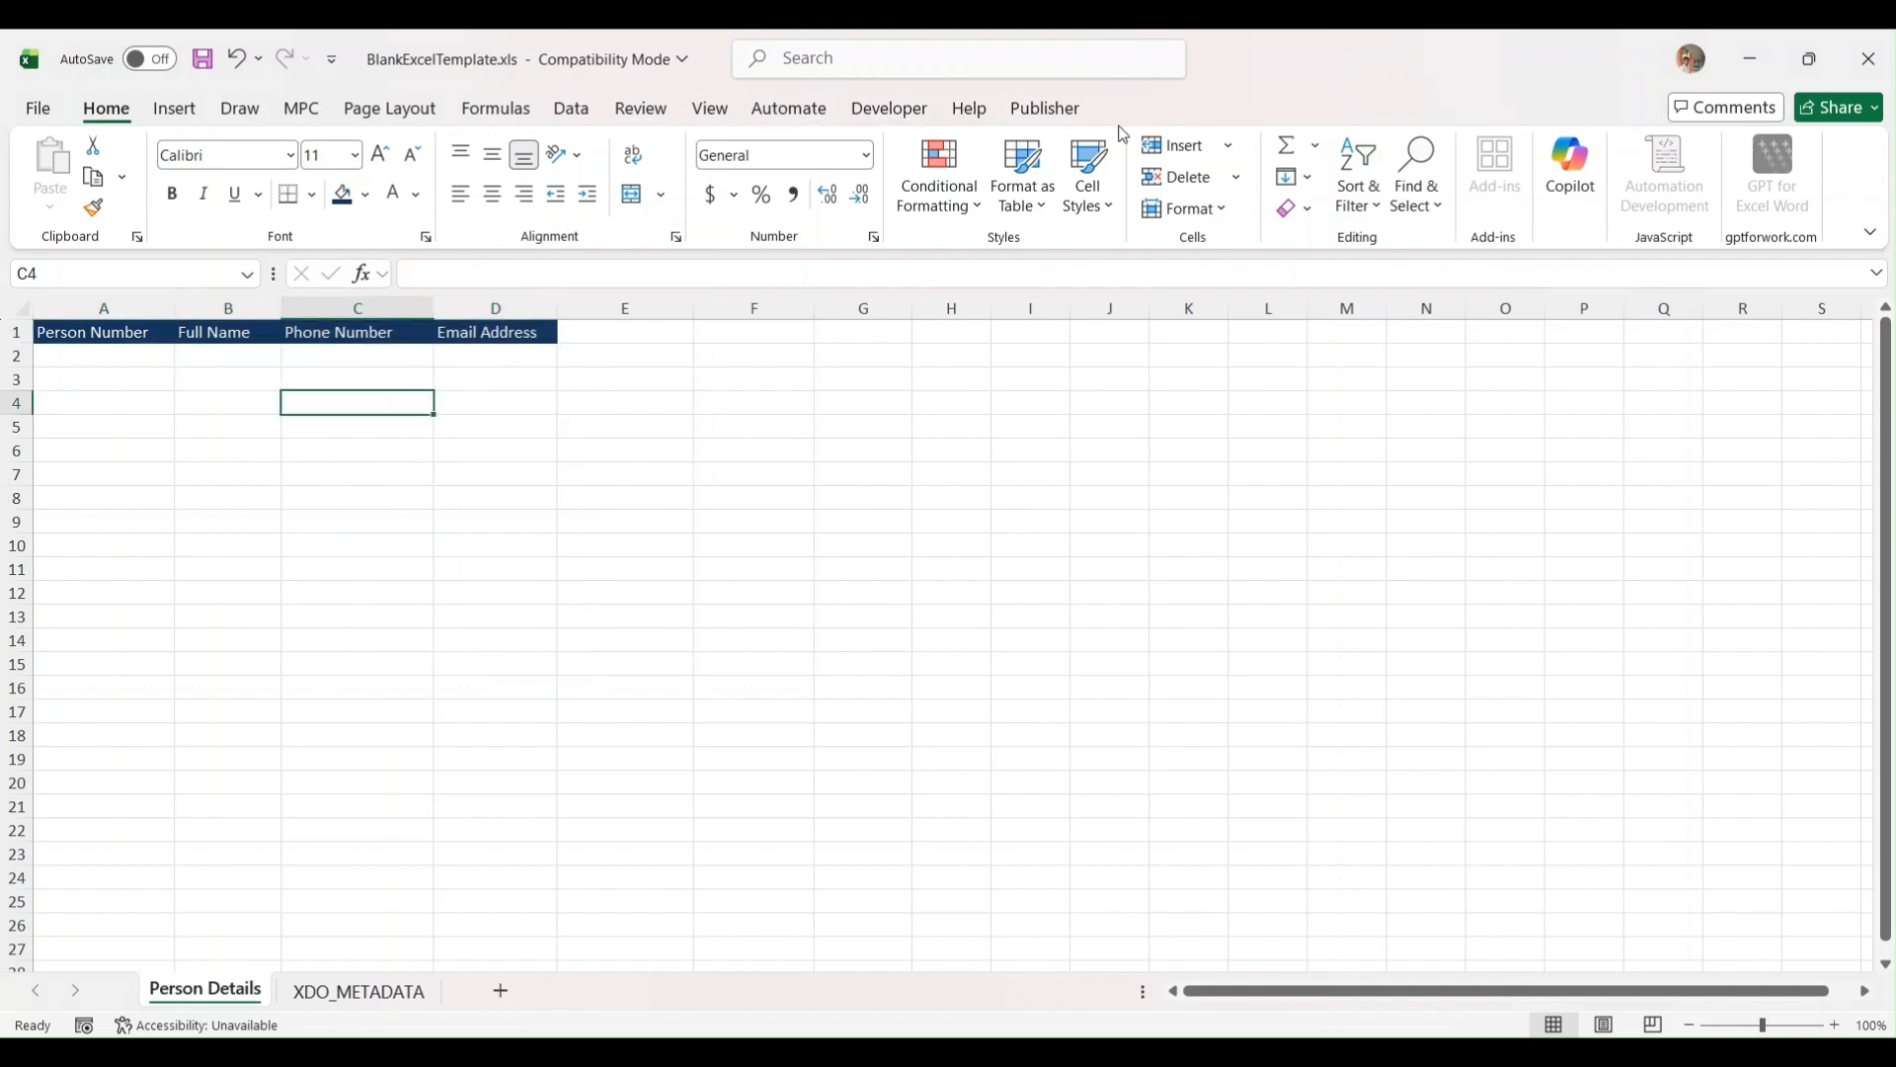
- Load the sample XML data into the blank template and go to the cell below the Person Number header
{"action": "left_click", "coordinate": [1045, 109]}
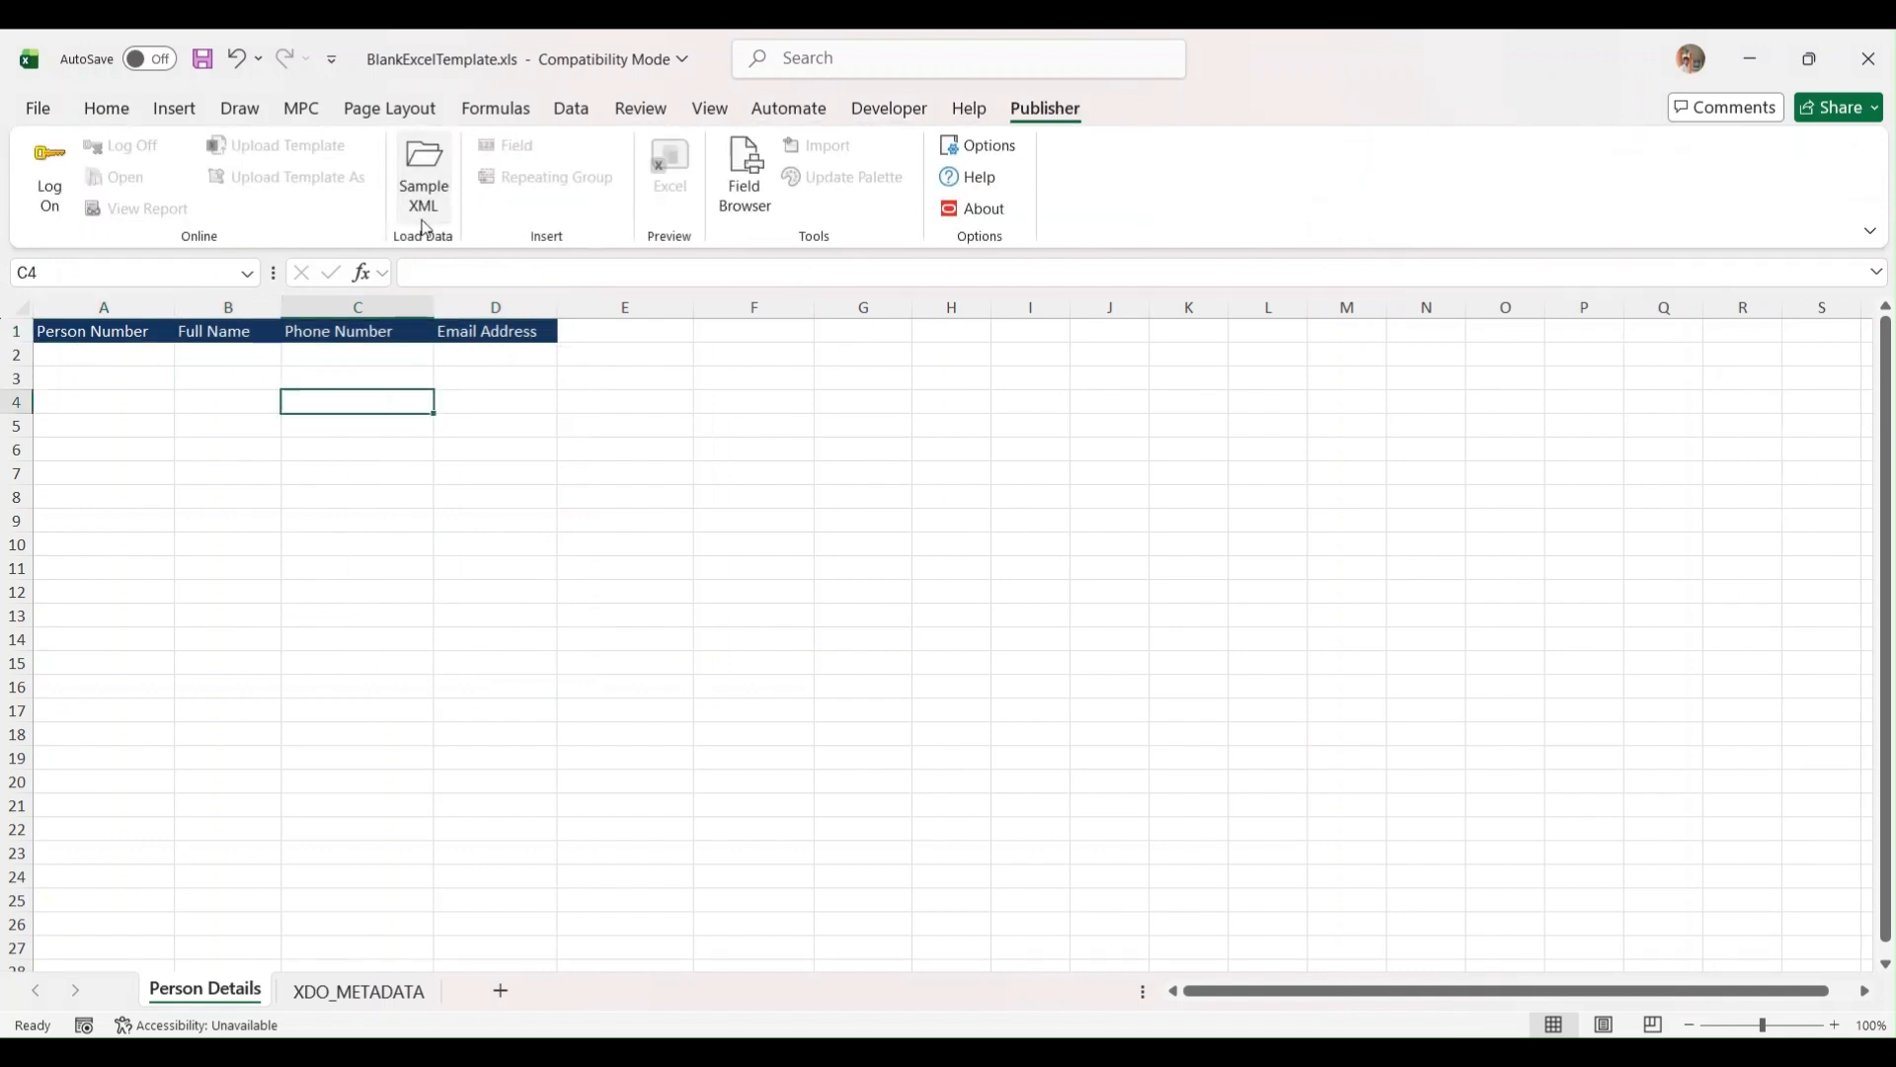
{"action": "left_click", "coordinate": [422, 221]}
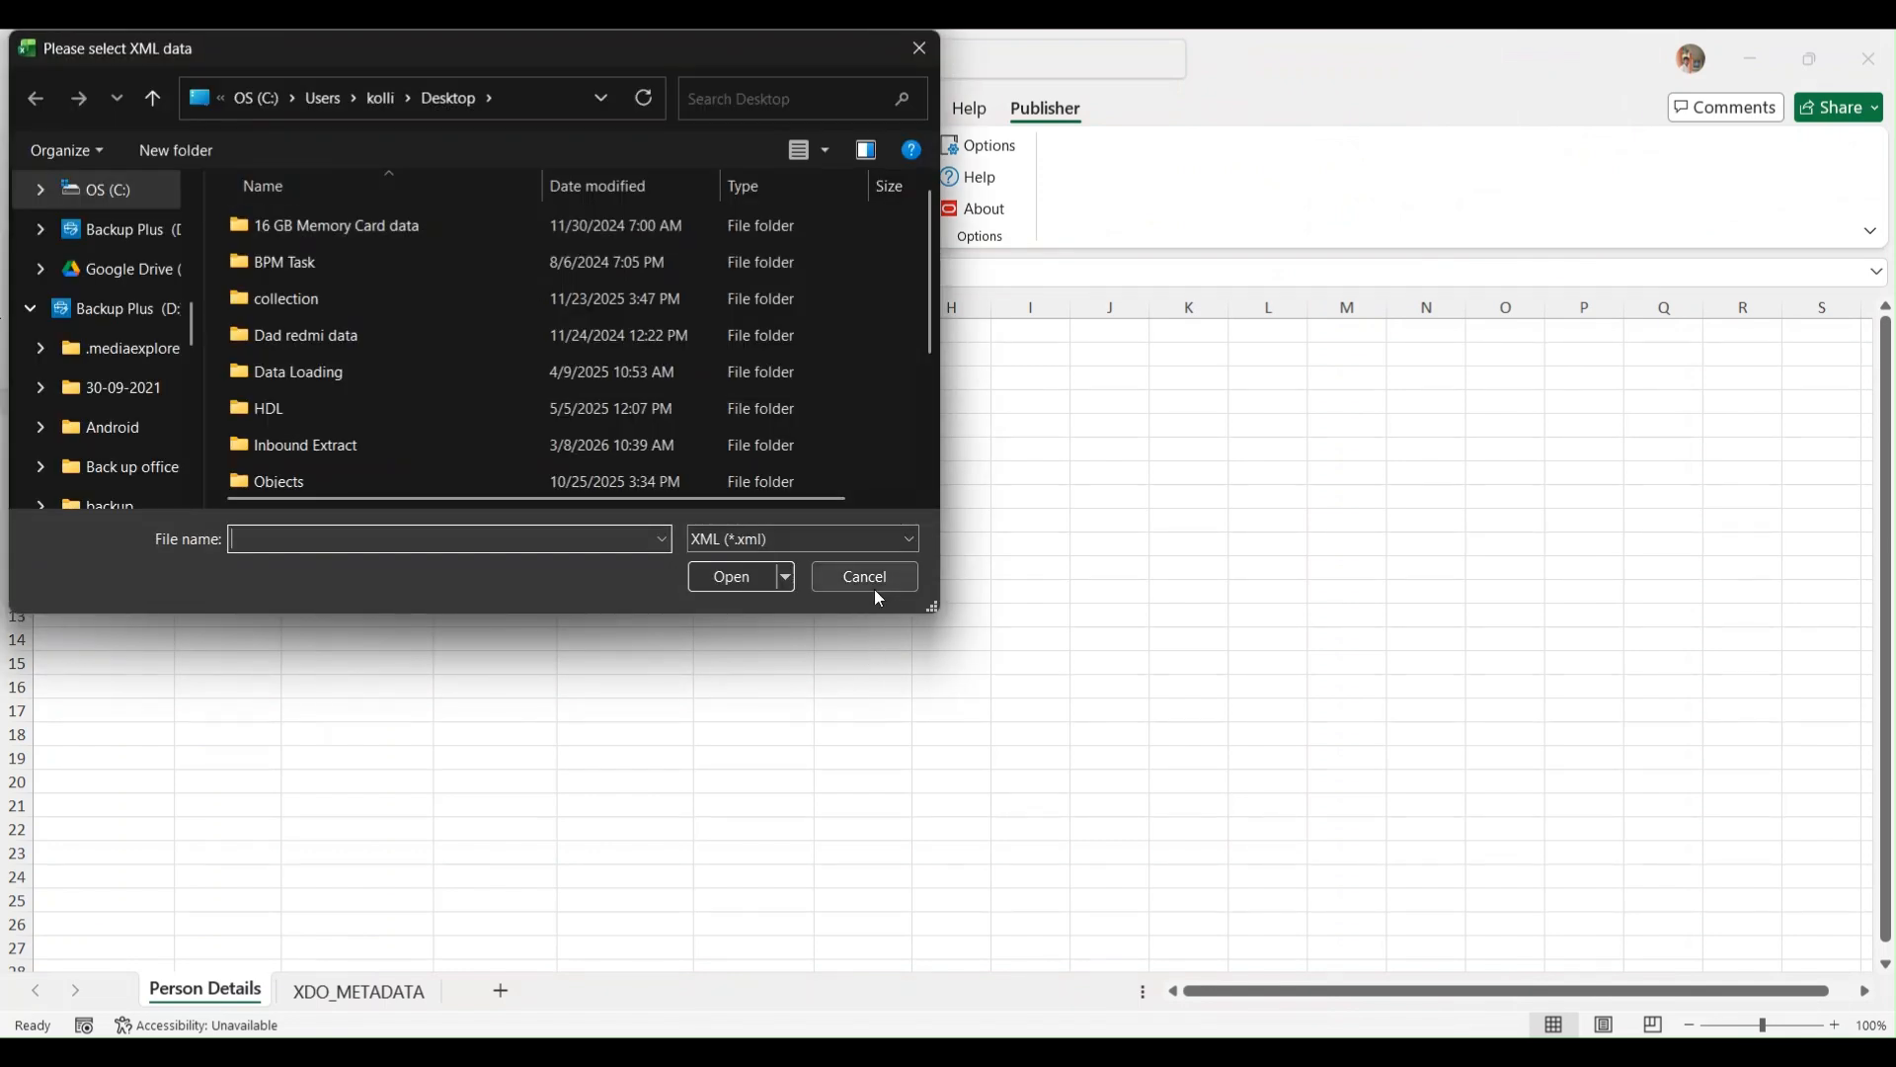
{"action": "left_click", "coordinate": [875, 587]}
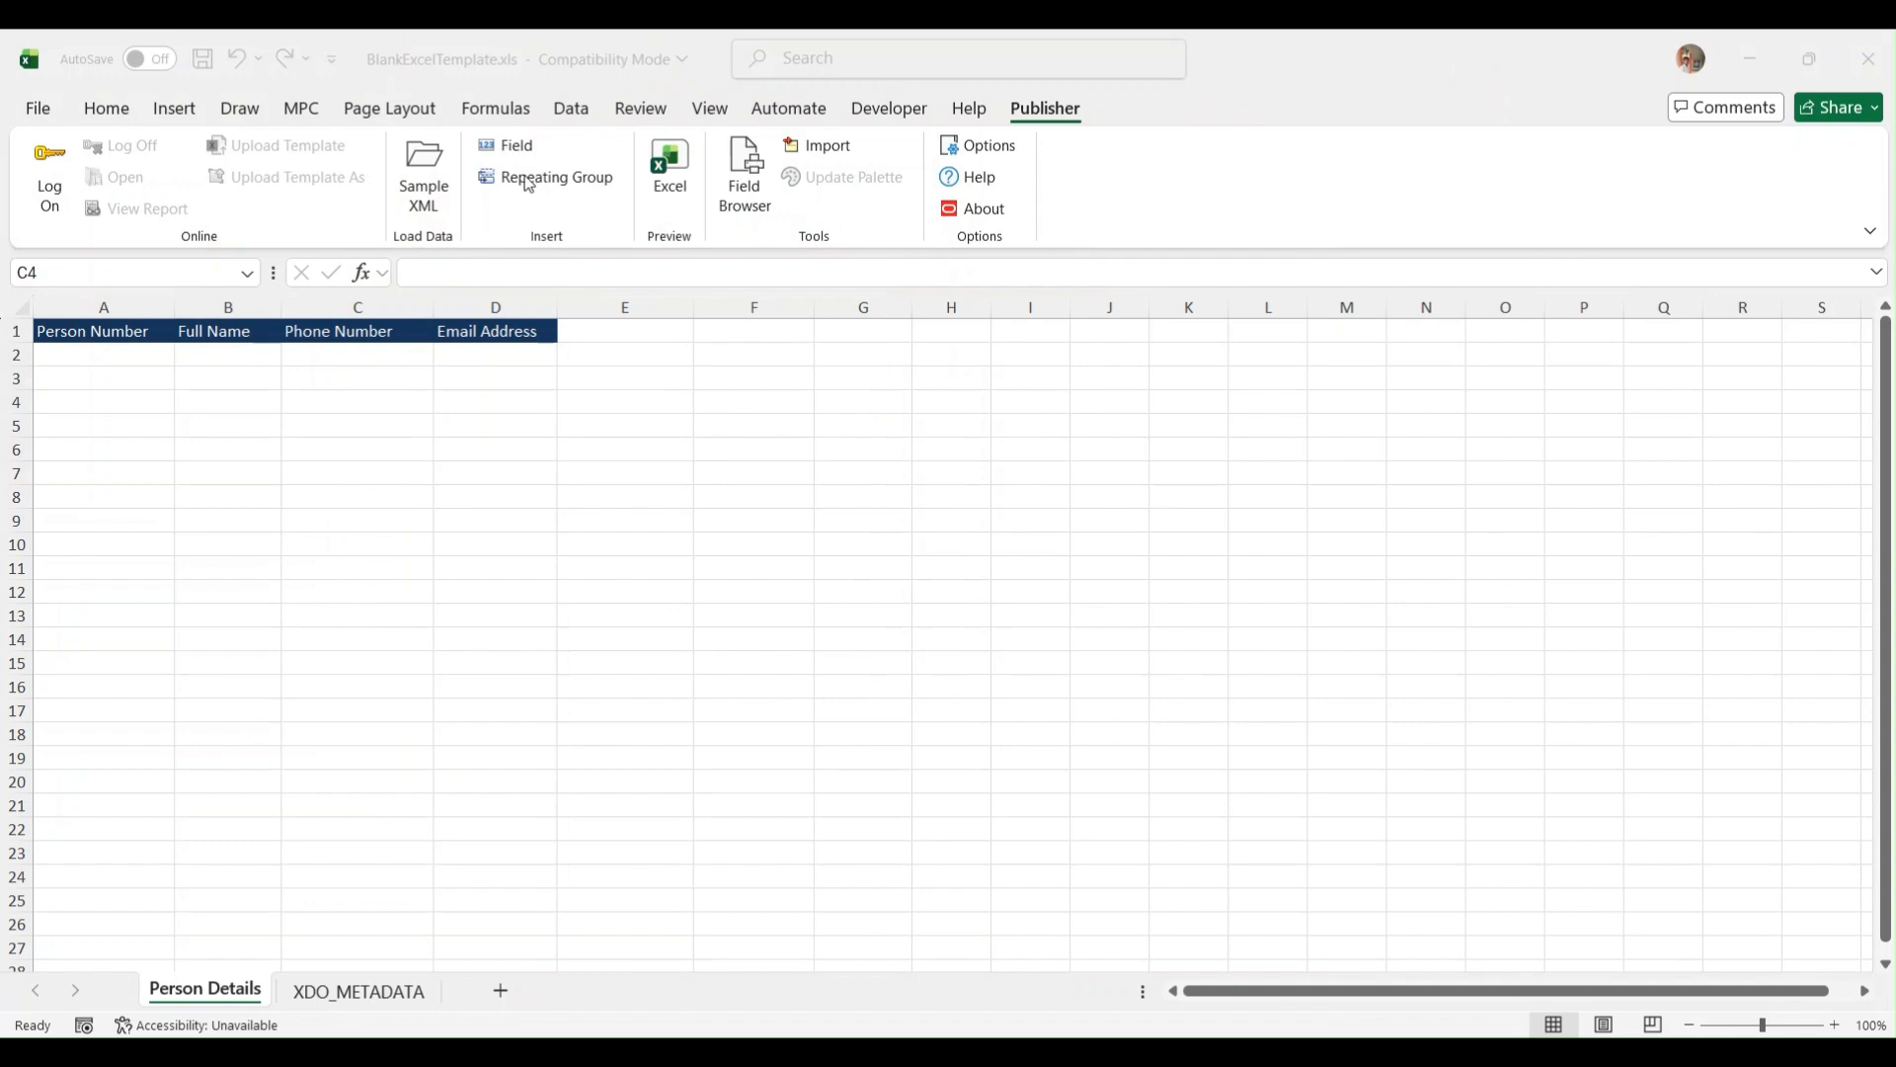
{"action": "left_click", "coordinate": [128, 356]}
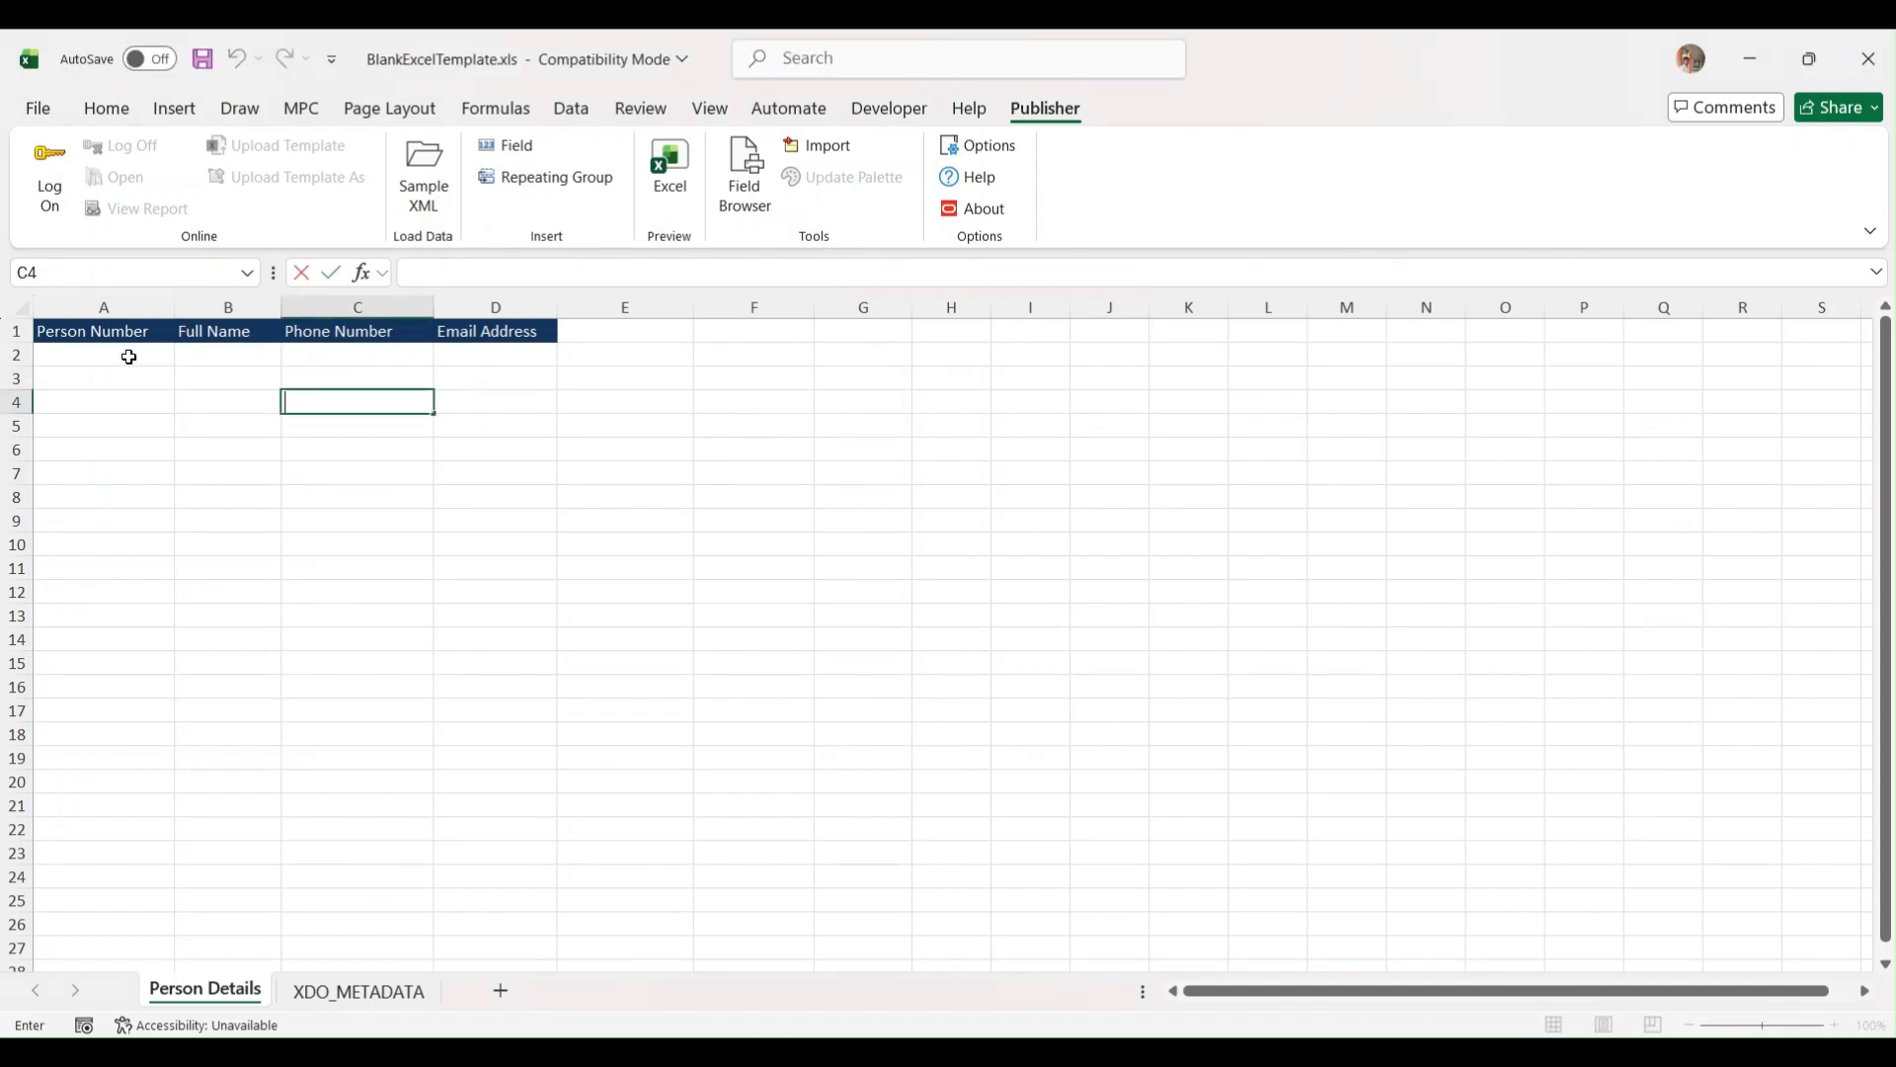
- Insert the PERSON_NUMBER, FULL_NAME, PHONE_NUMBER and EMAIL_ADDRESS fields from G_1 into cells A2 to D2
{"action": "left_click", "coordinate": [128, 356]}
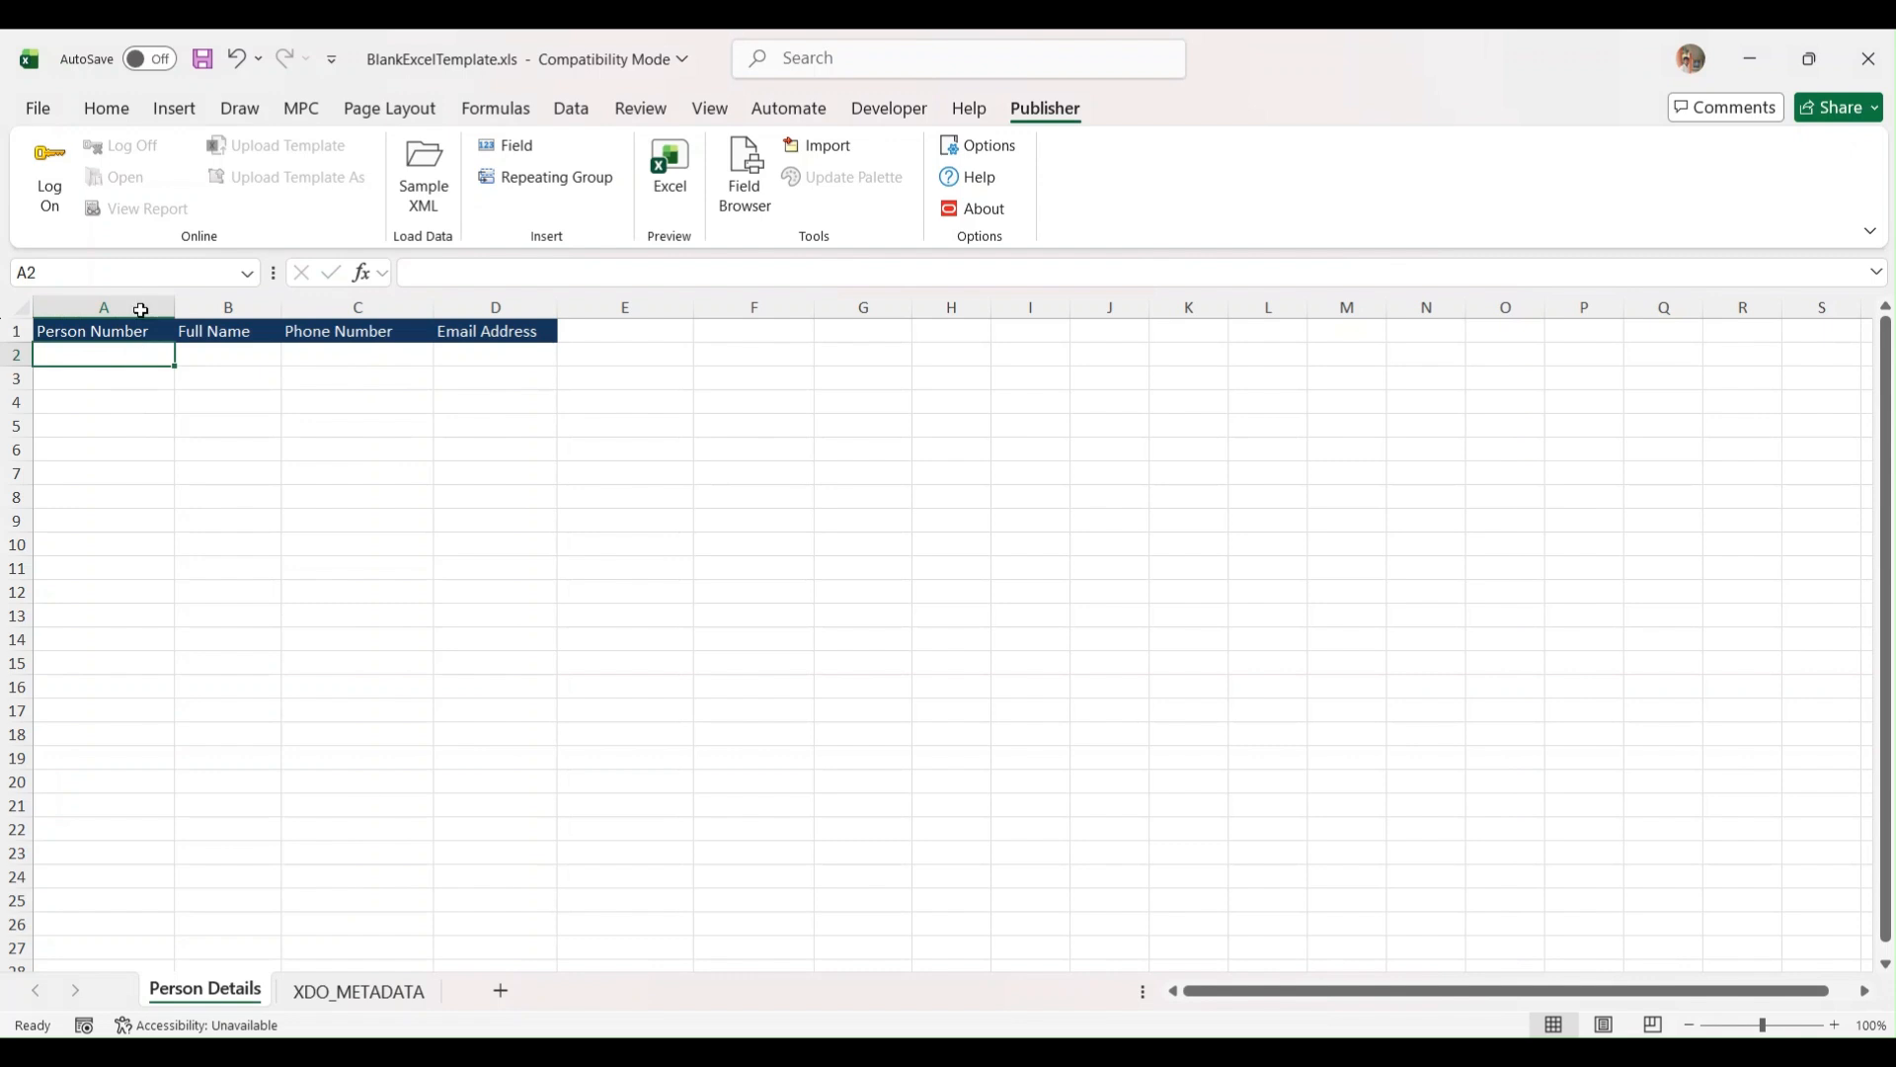
{"action": "left_click", "coordinate": [529, 148]}
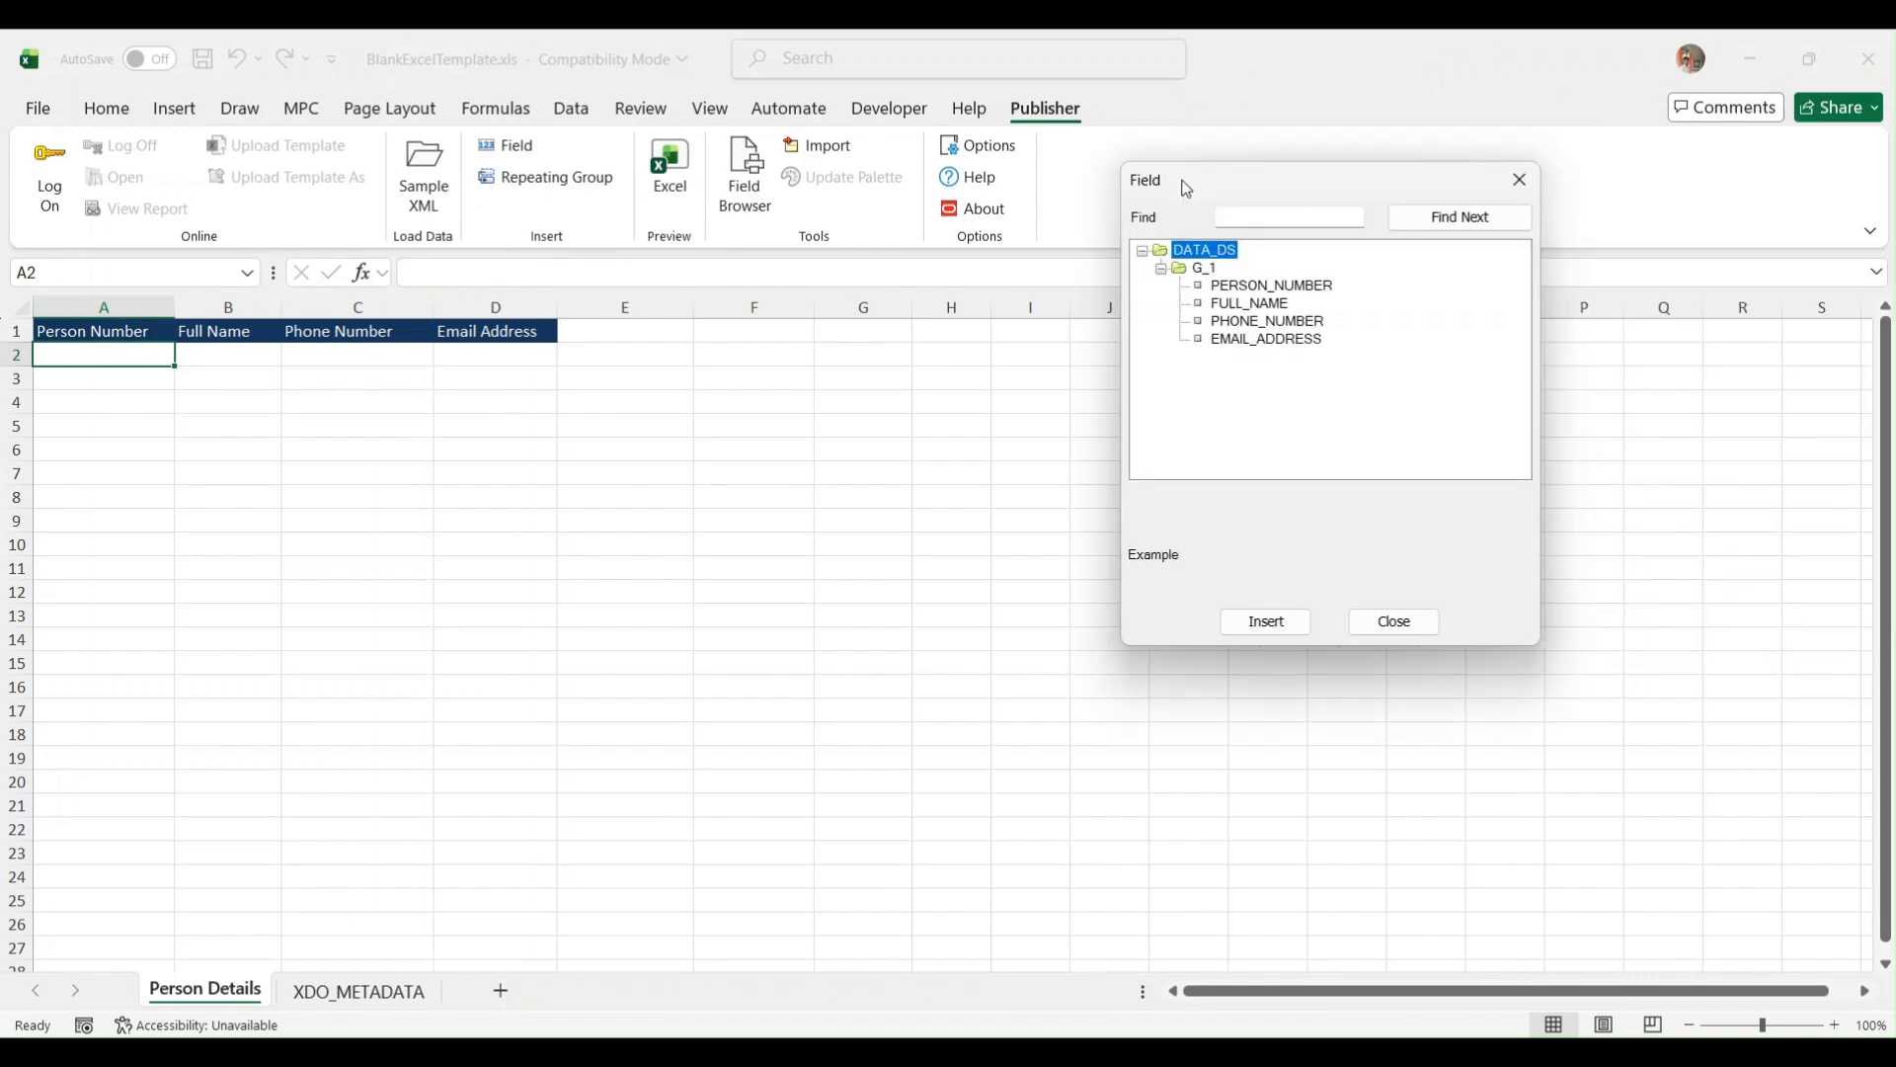
{"action": "left_click_drag", "start_coordinate": [1185, 183], "coordinate": [725, 235]}
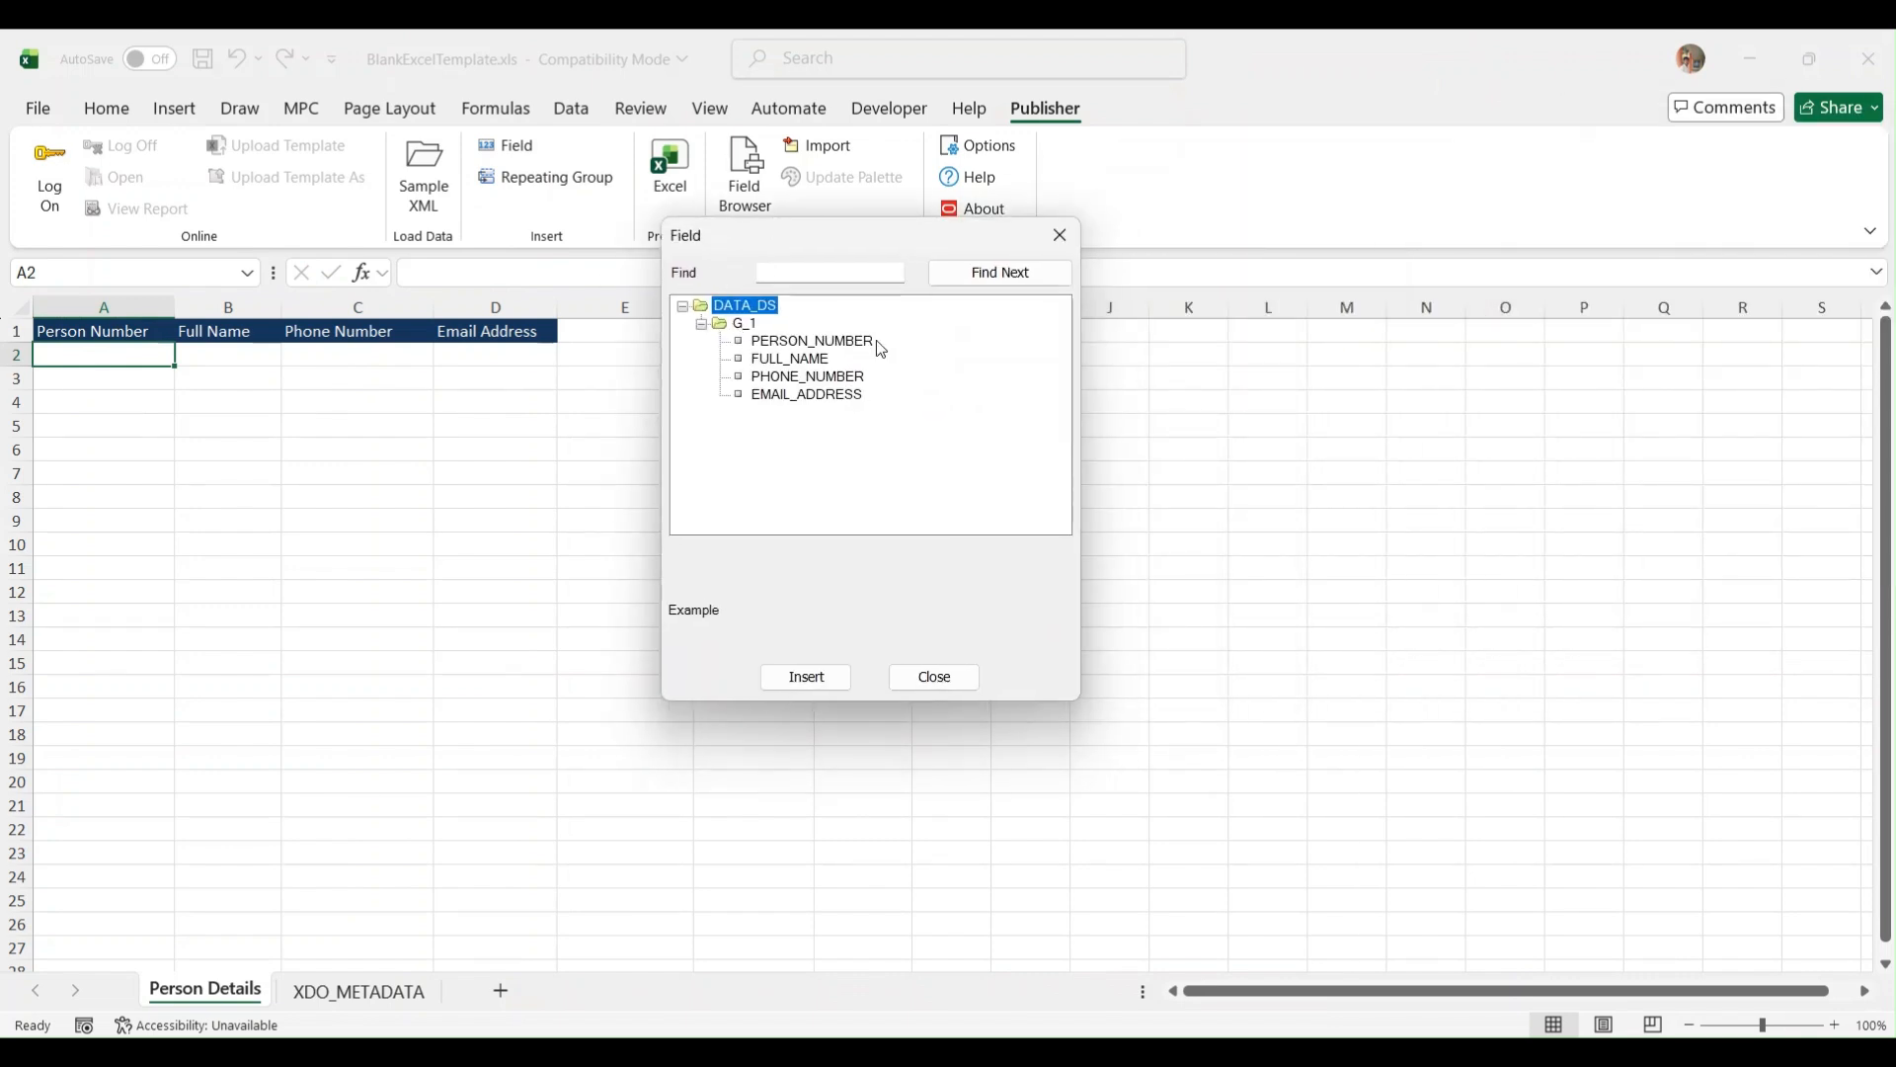
{"action": "double_click", "coordinate": [783, 344]}
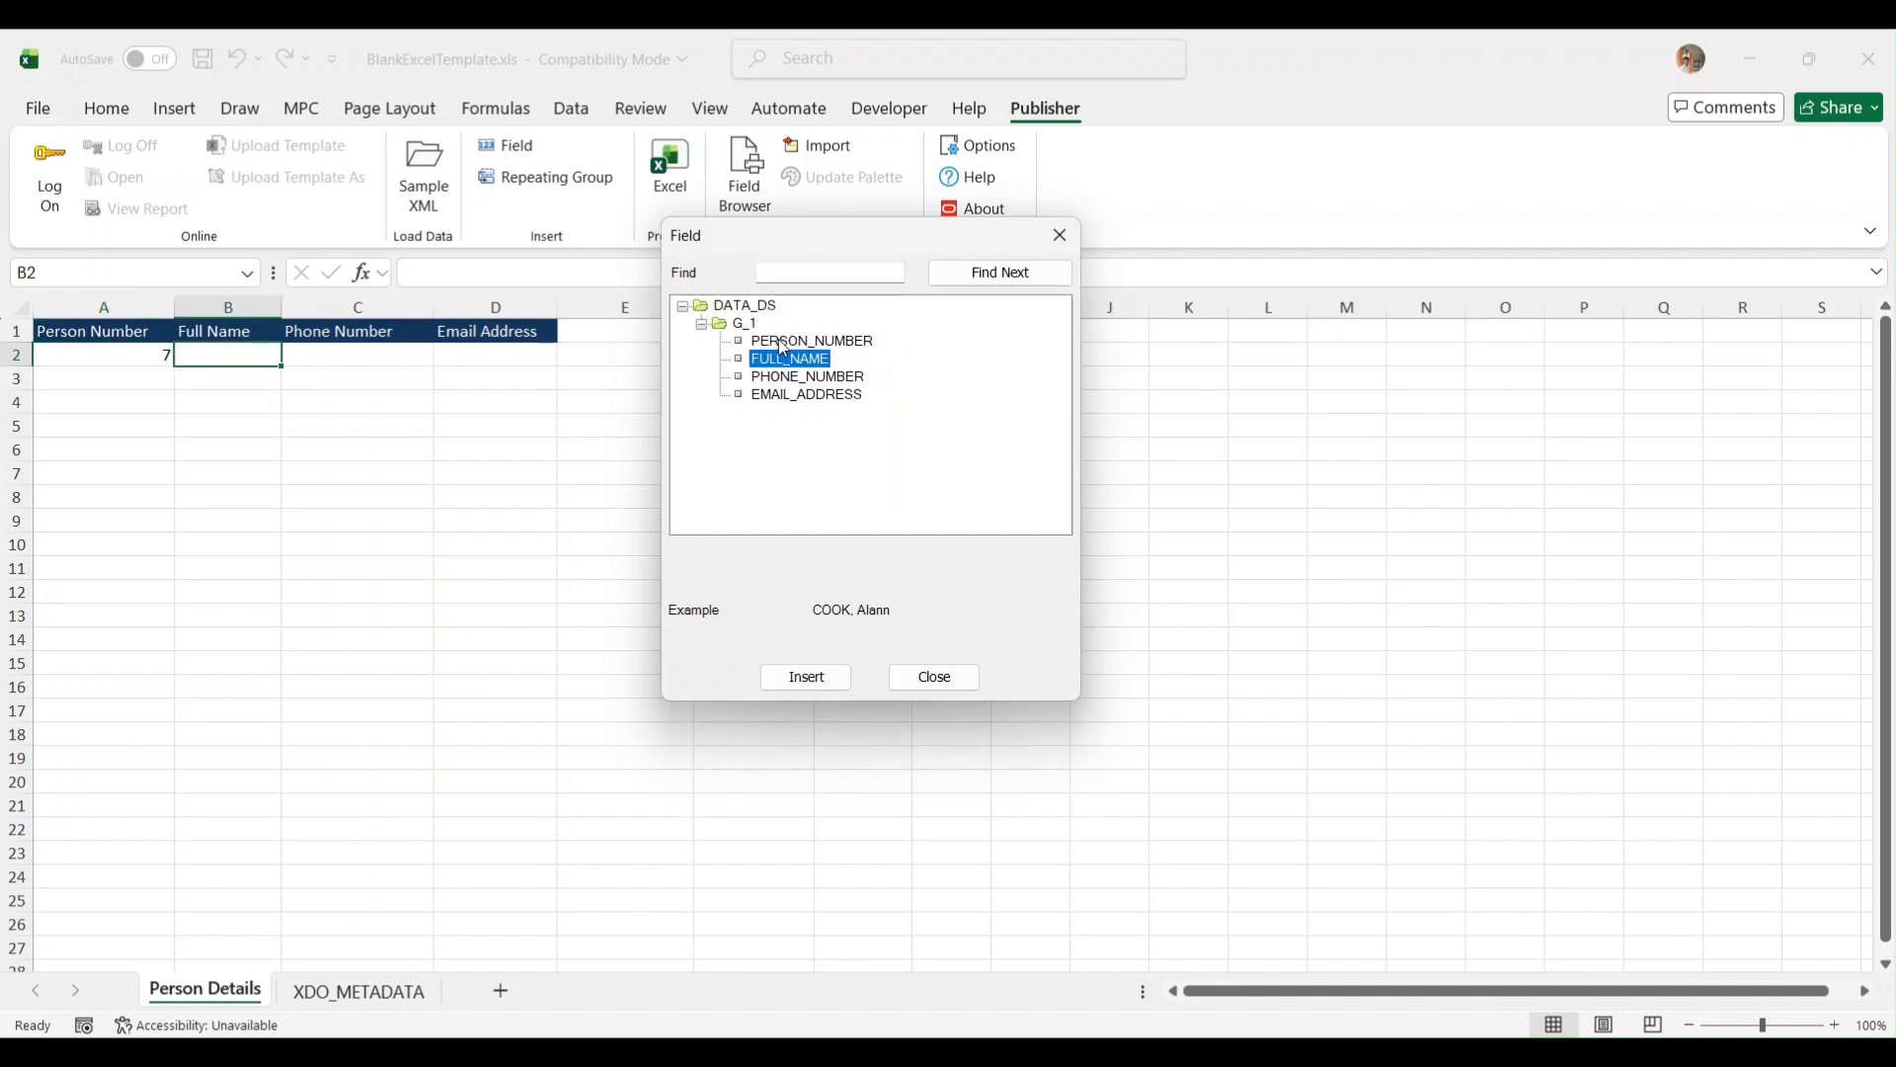
{"action": "double_click", "coordinate": [788, 359]}
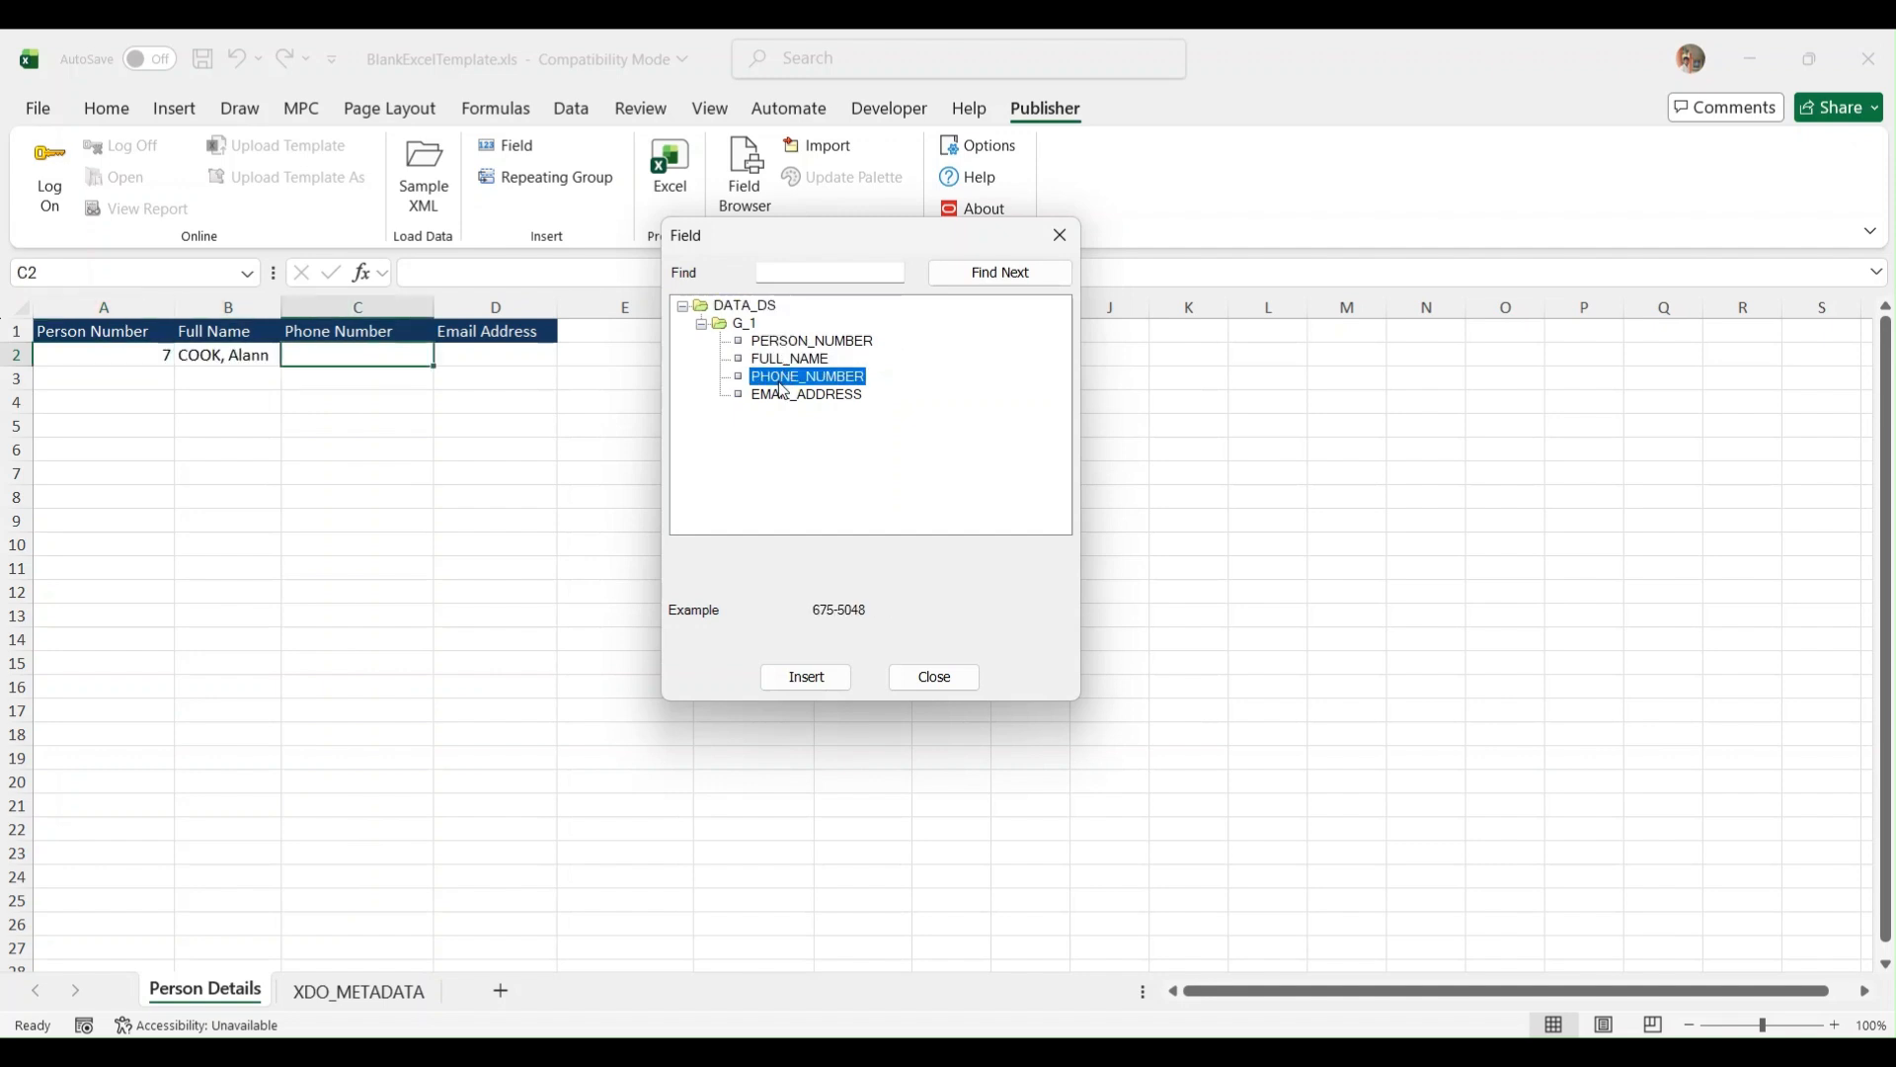
{"action": "double_click", "coordinate": [779, 377]}
{"action": "double_click", "coordinate": [779, 396]}
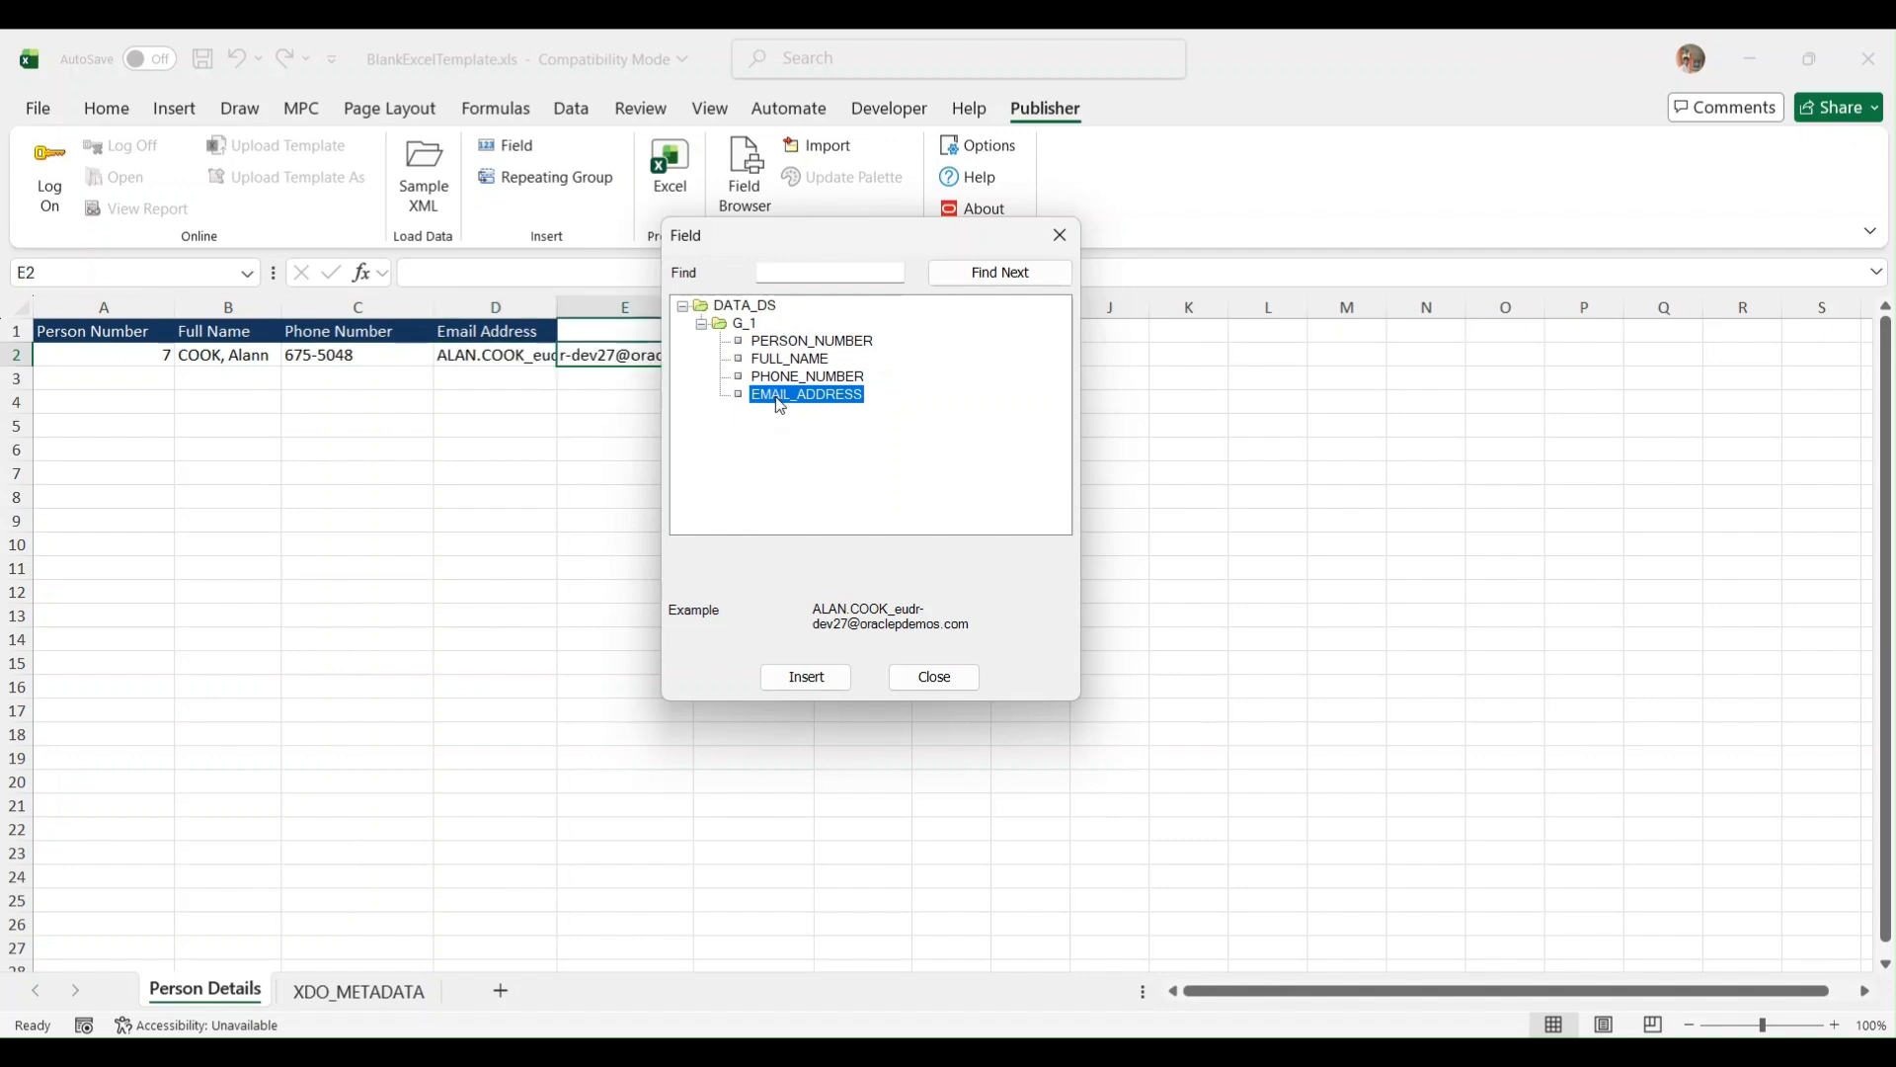
{"action": "left_click", "coordinate": [969, 673]}
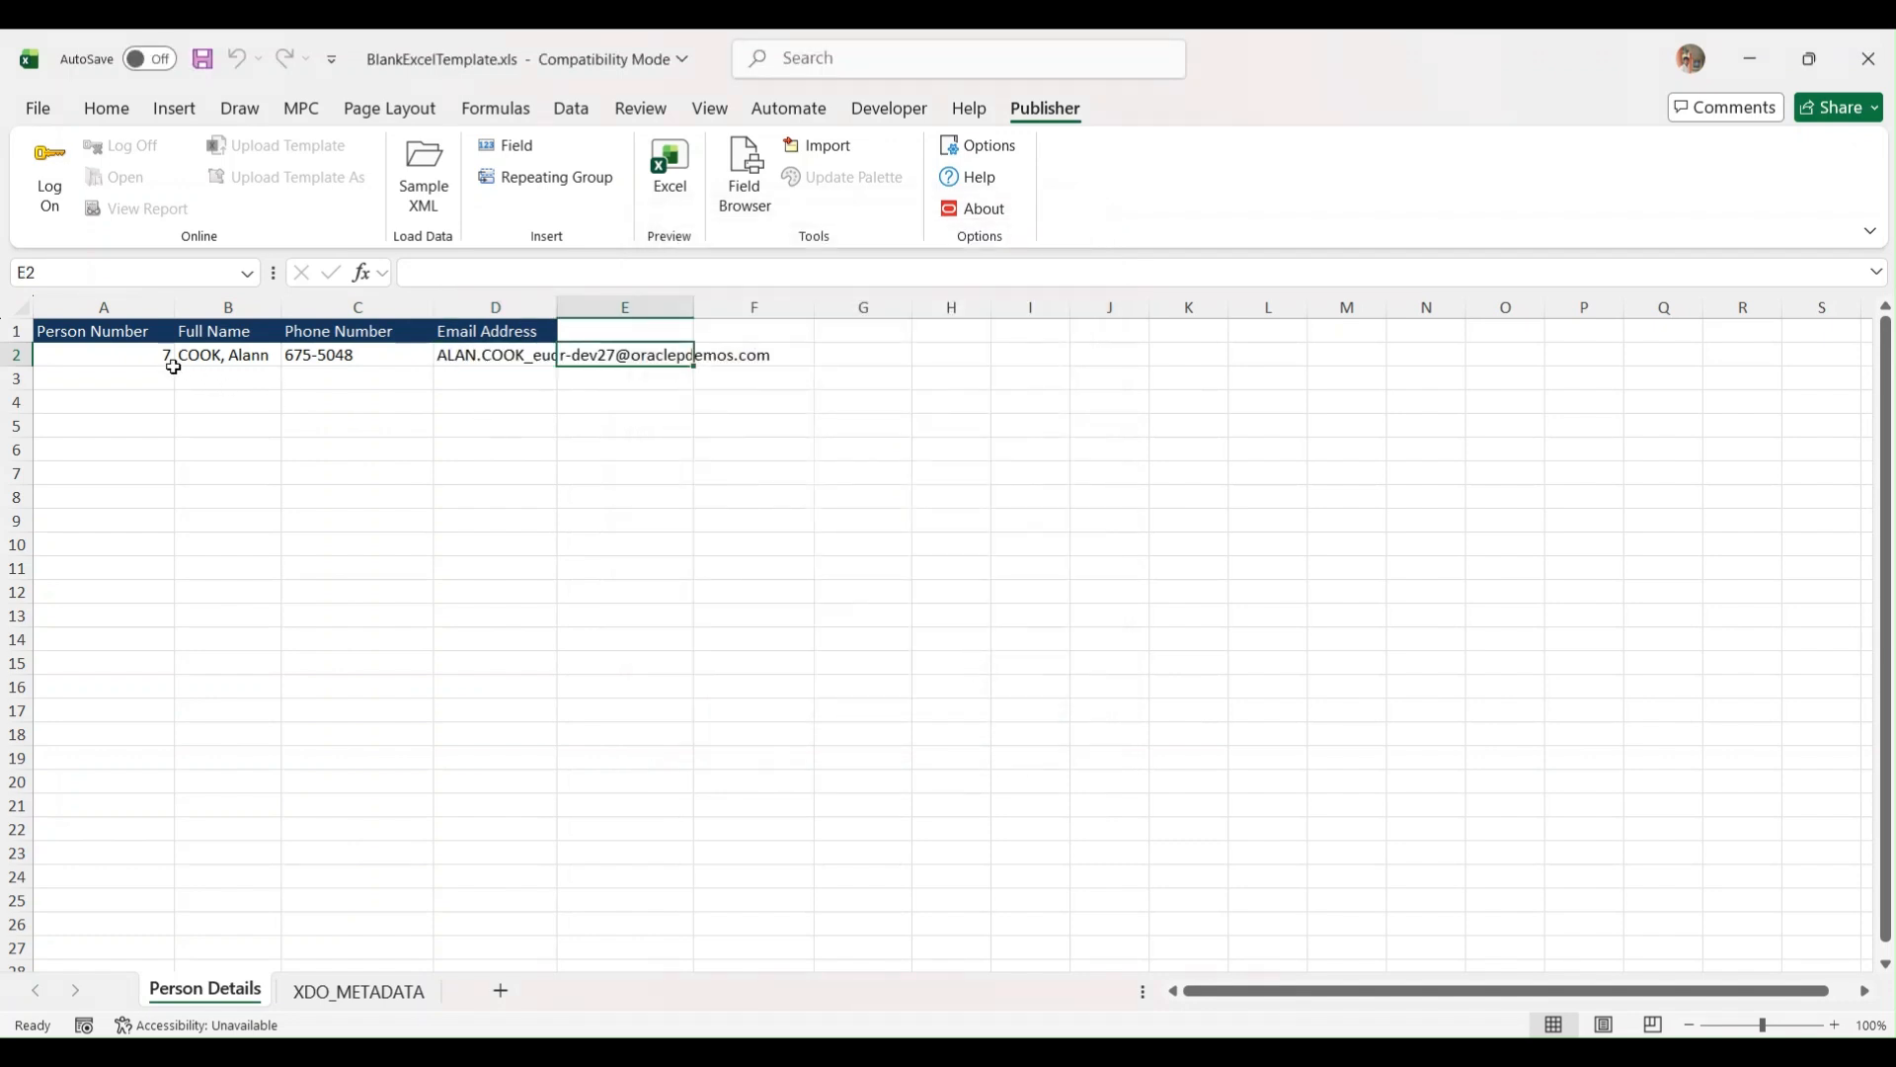
- Create a repeating group over cells A2 to D2 that loops for each G_1, without absolute path or grouping
{"action": "left_click_drag", "start_coordinate": [158, 360], "coordinate": [482, 335]}
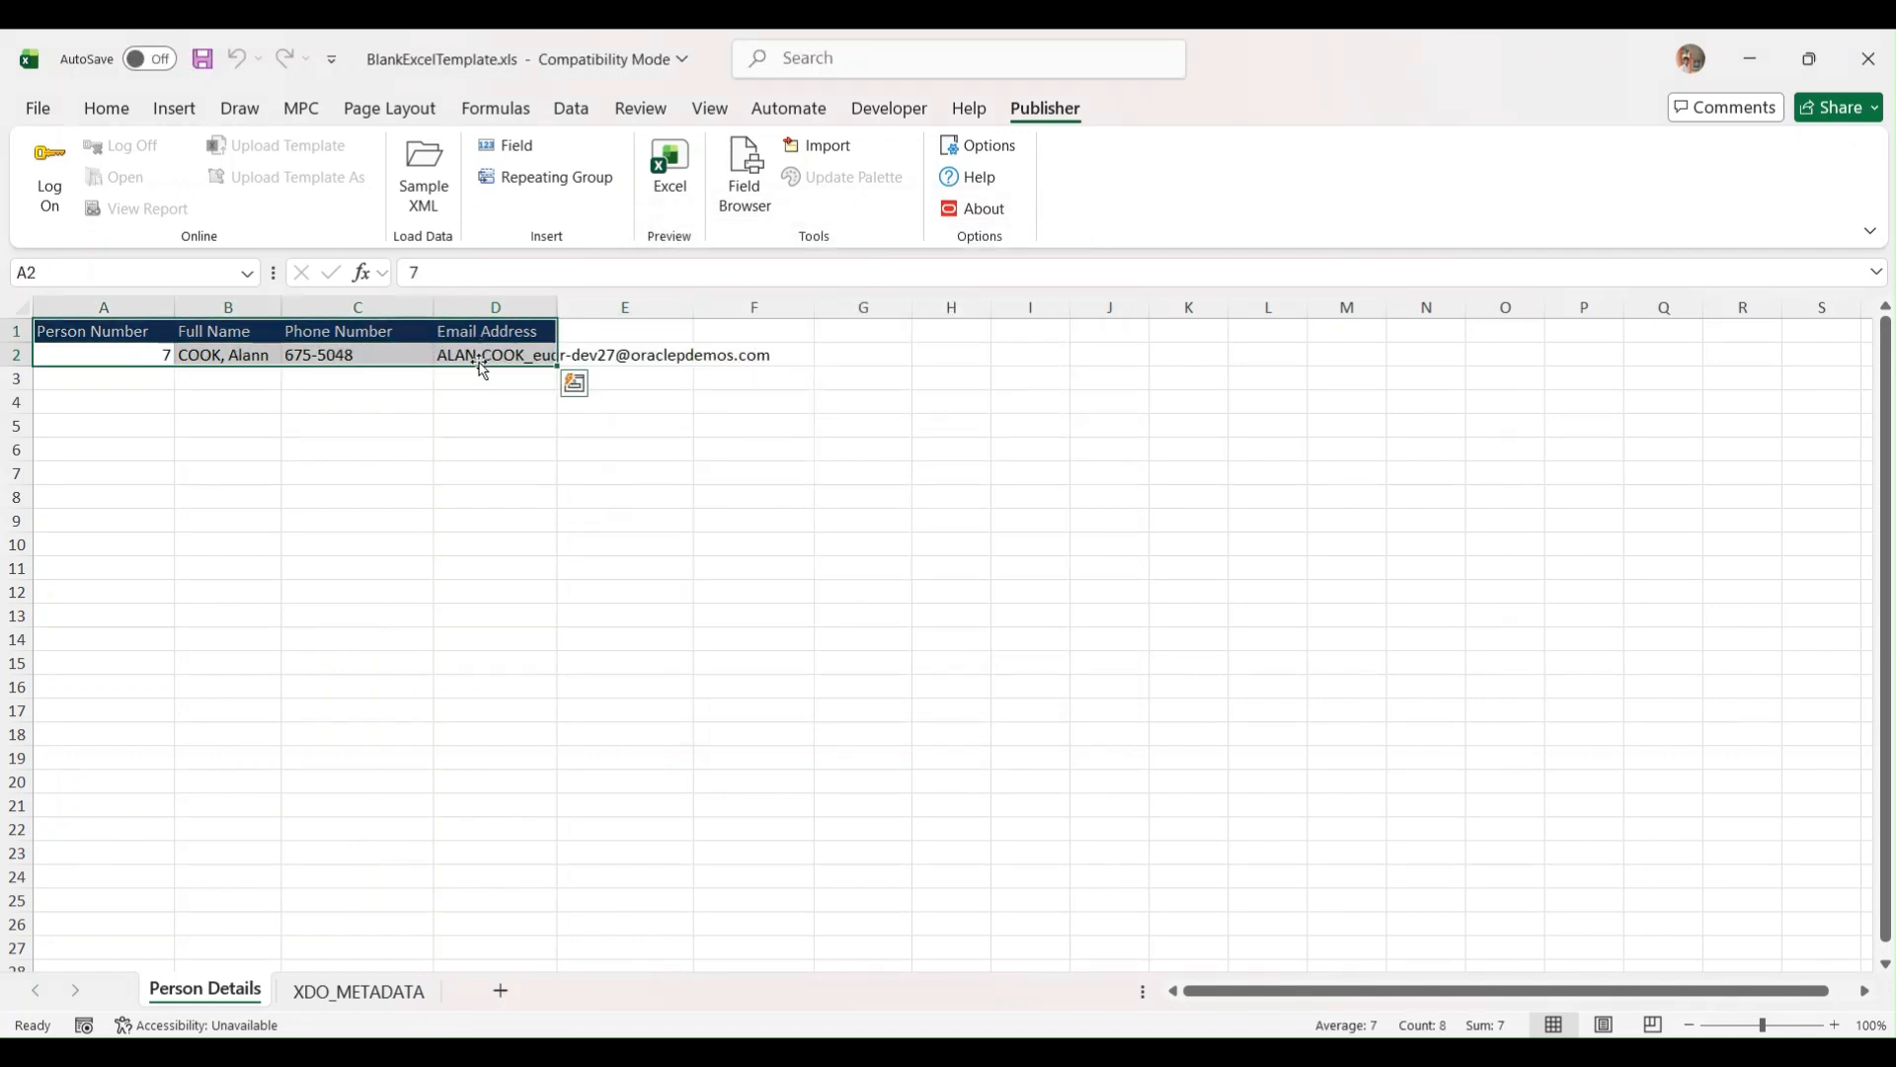
{"action": "left_click", "coordinate": [600, 370]}
{"action": "left_click", "coordinate": [593, 358]}
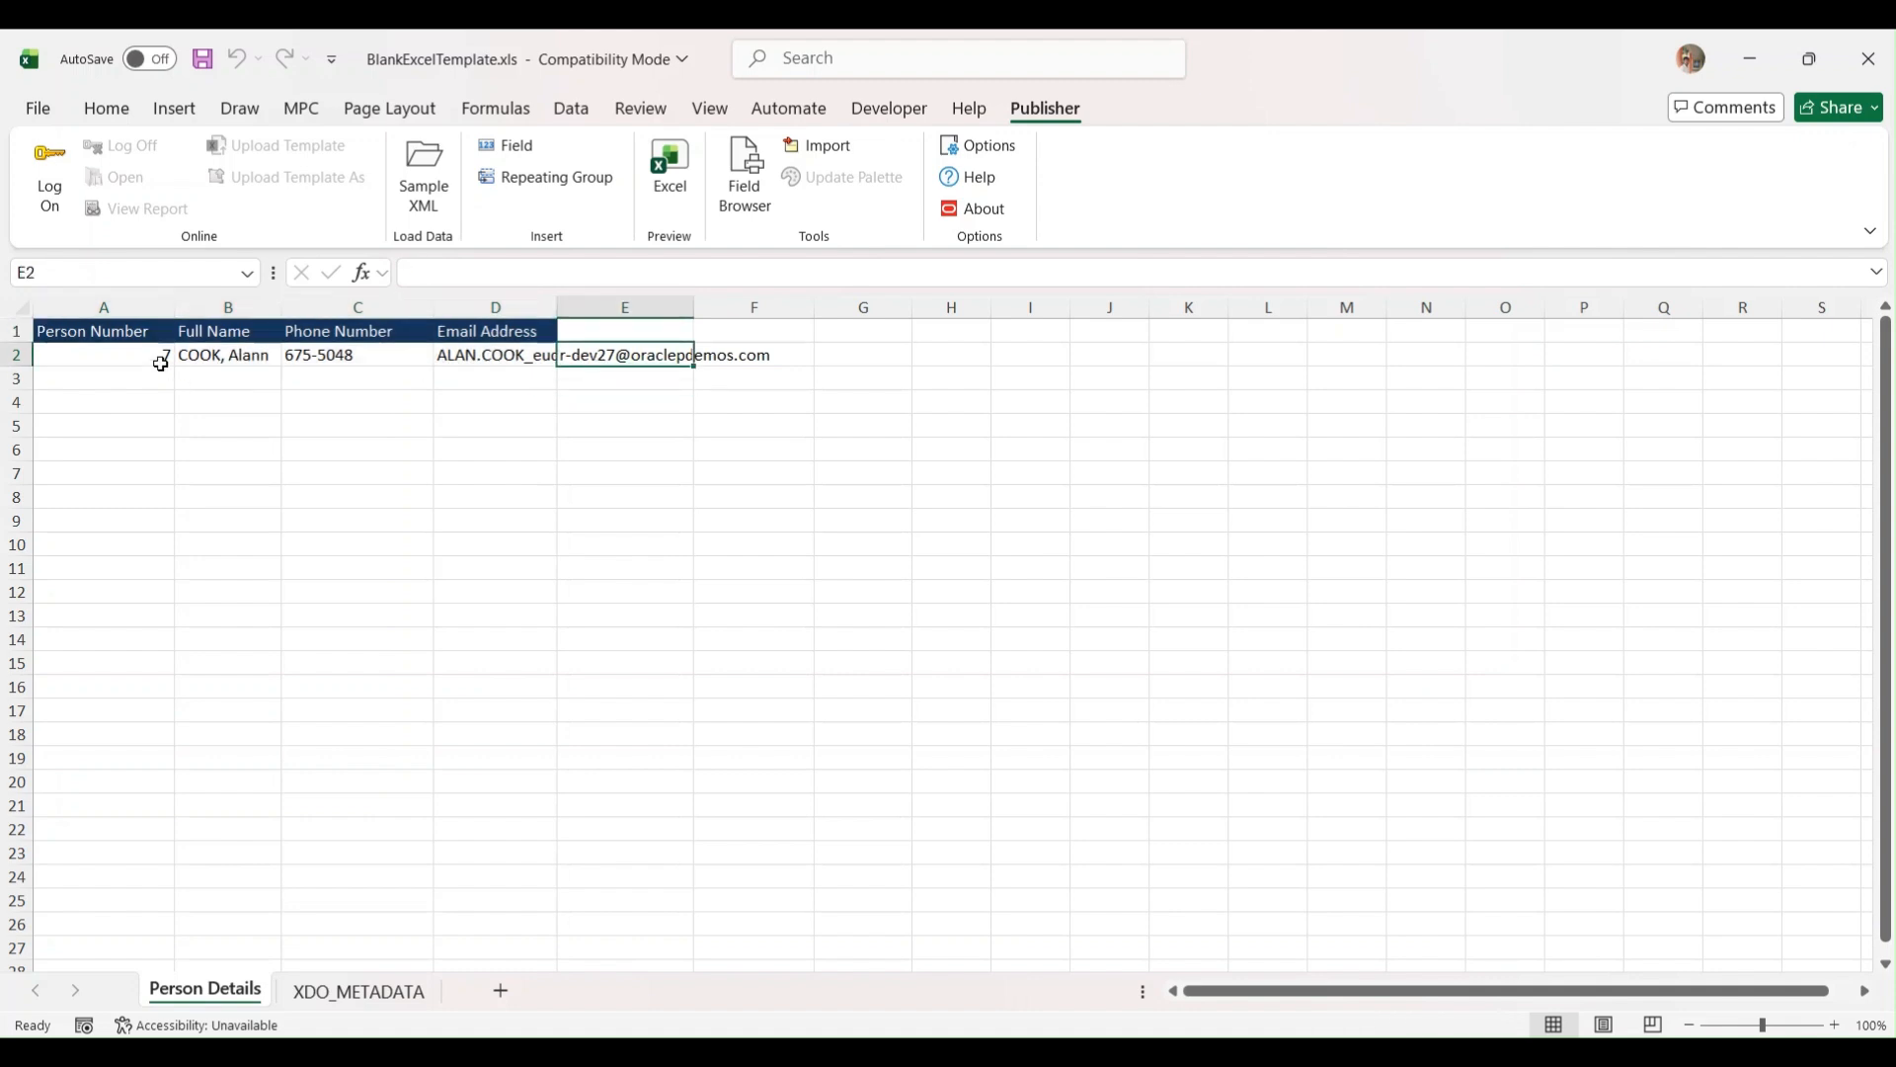
{"action": "left_click_drag", "start_coordinate": [156, 359], "coordinate": [469, 354]}
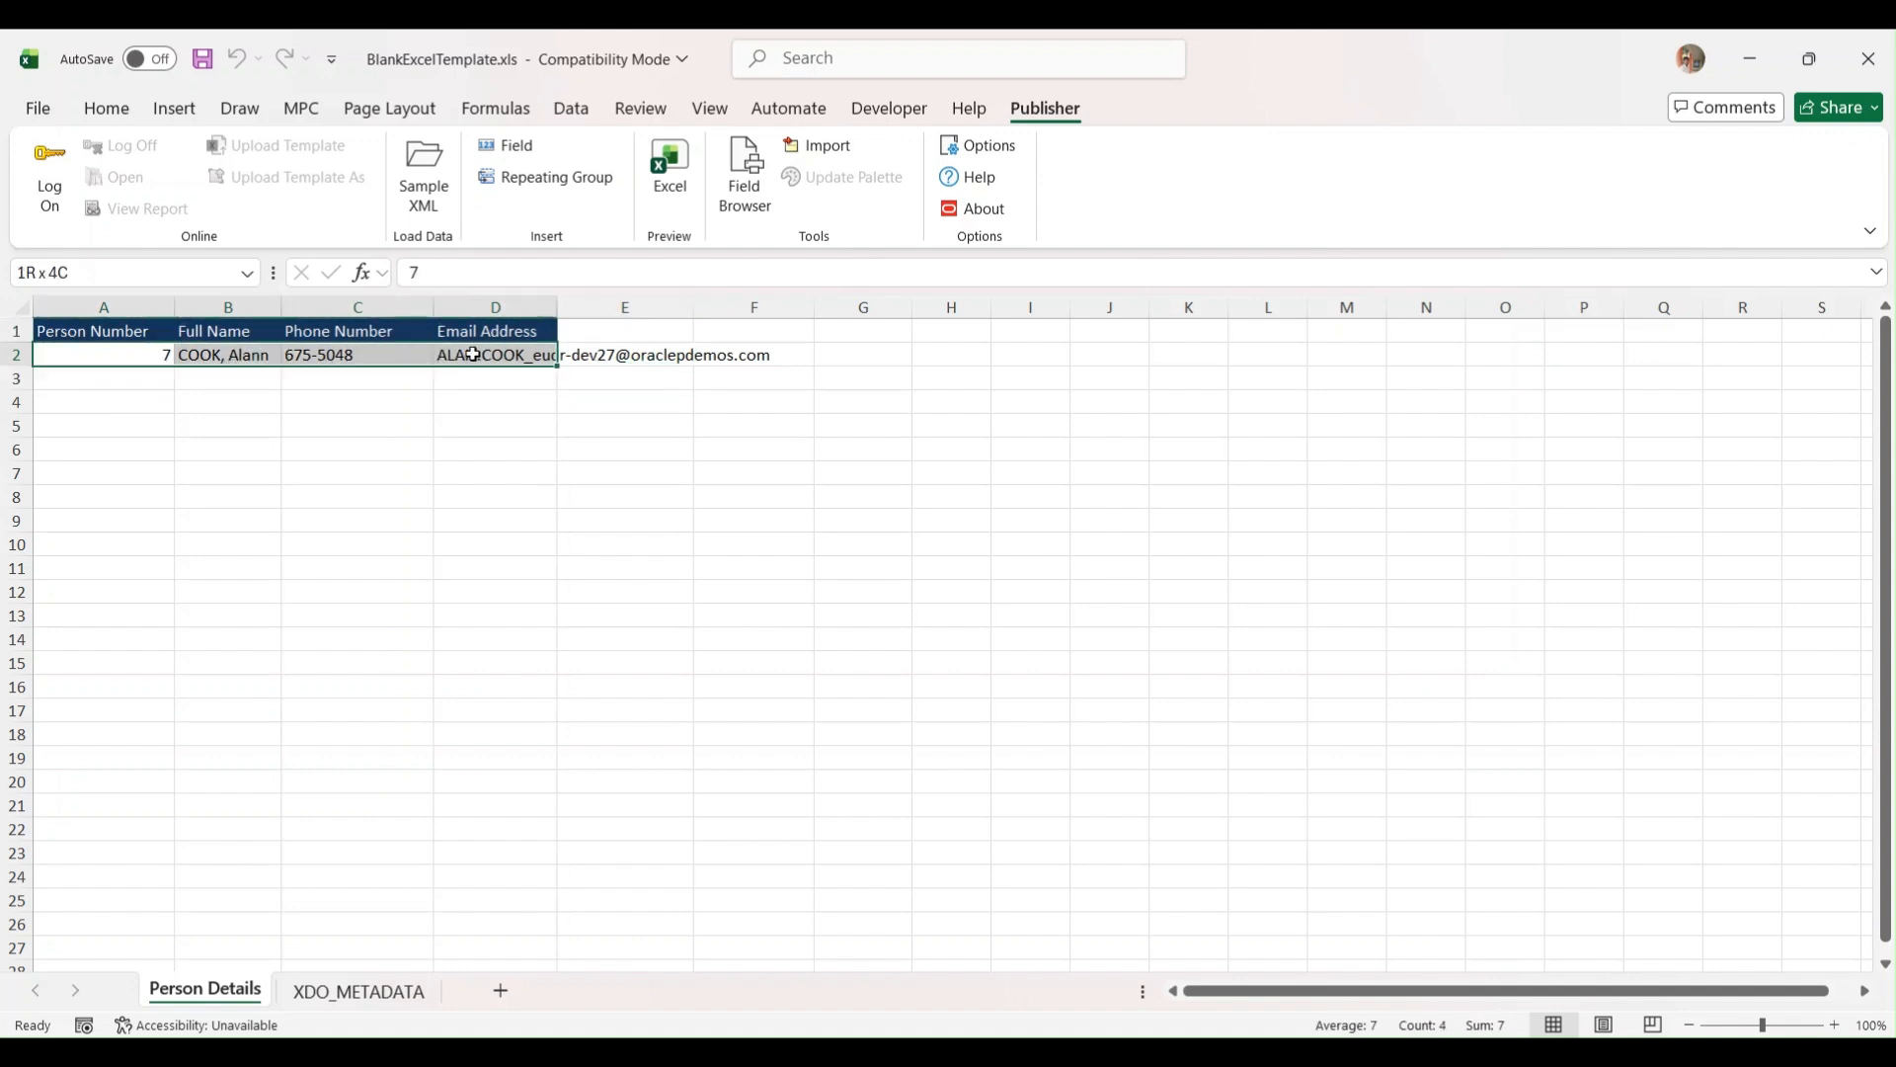
{"action": "left_click", "coordinate": [546, 185]}
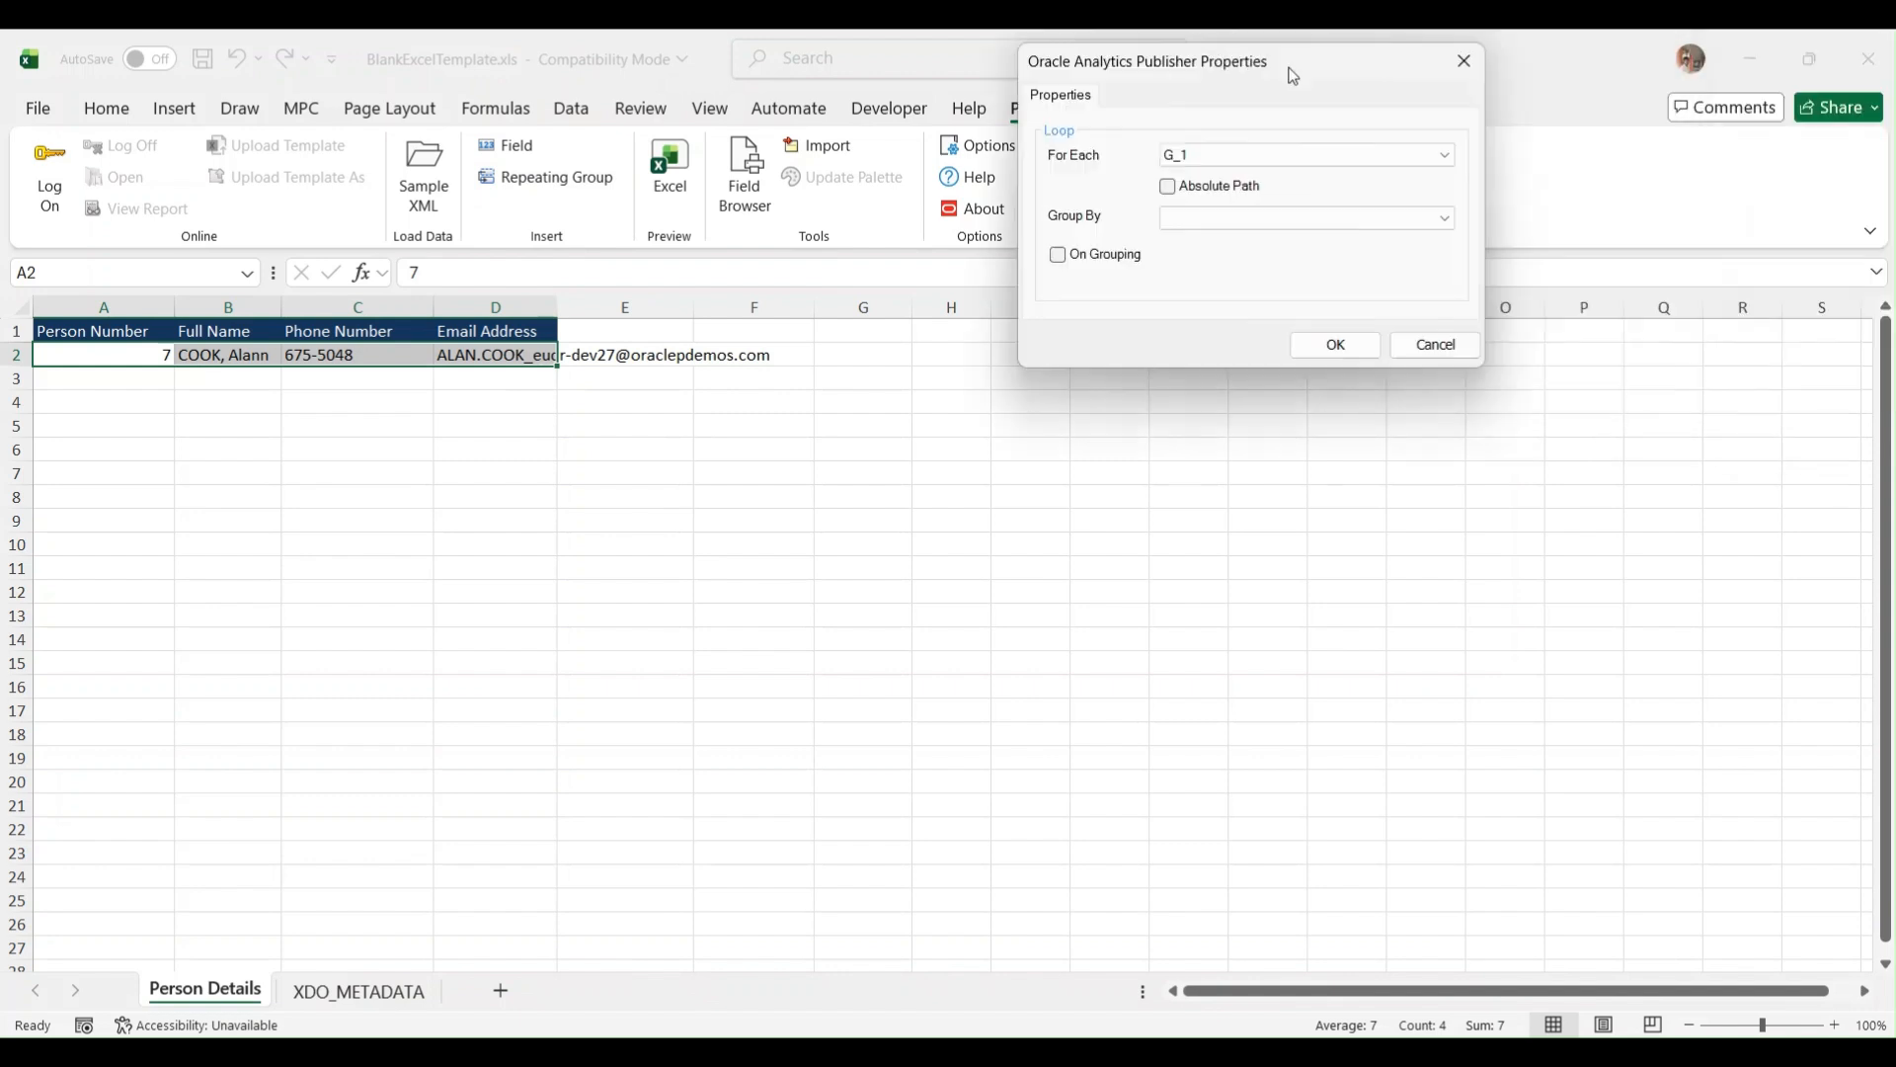
{"action": "left_click_drag", "start_coordinate": [1290, 72], "coordinate": [1032, 169]}
{"action": "left_click", "coordinate": [1027, 258]}
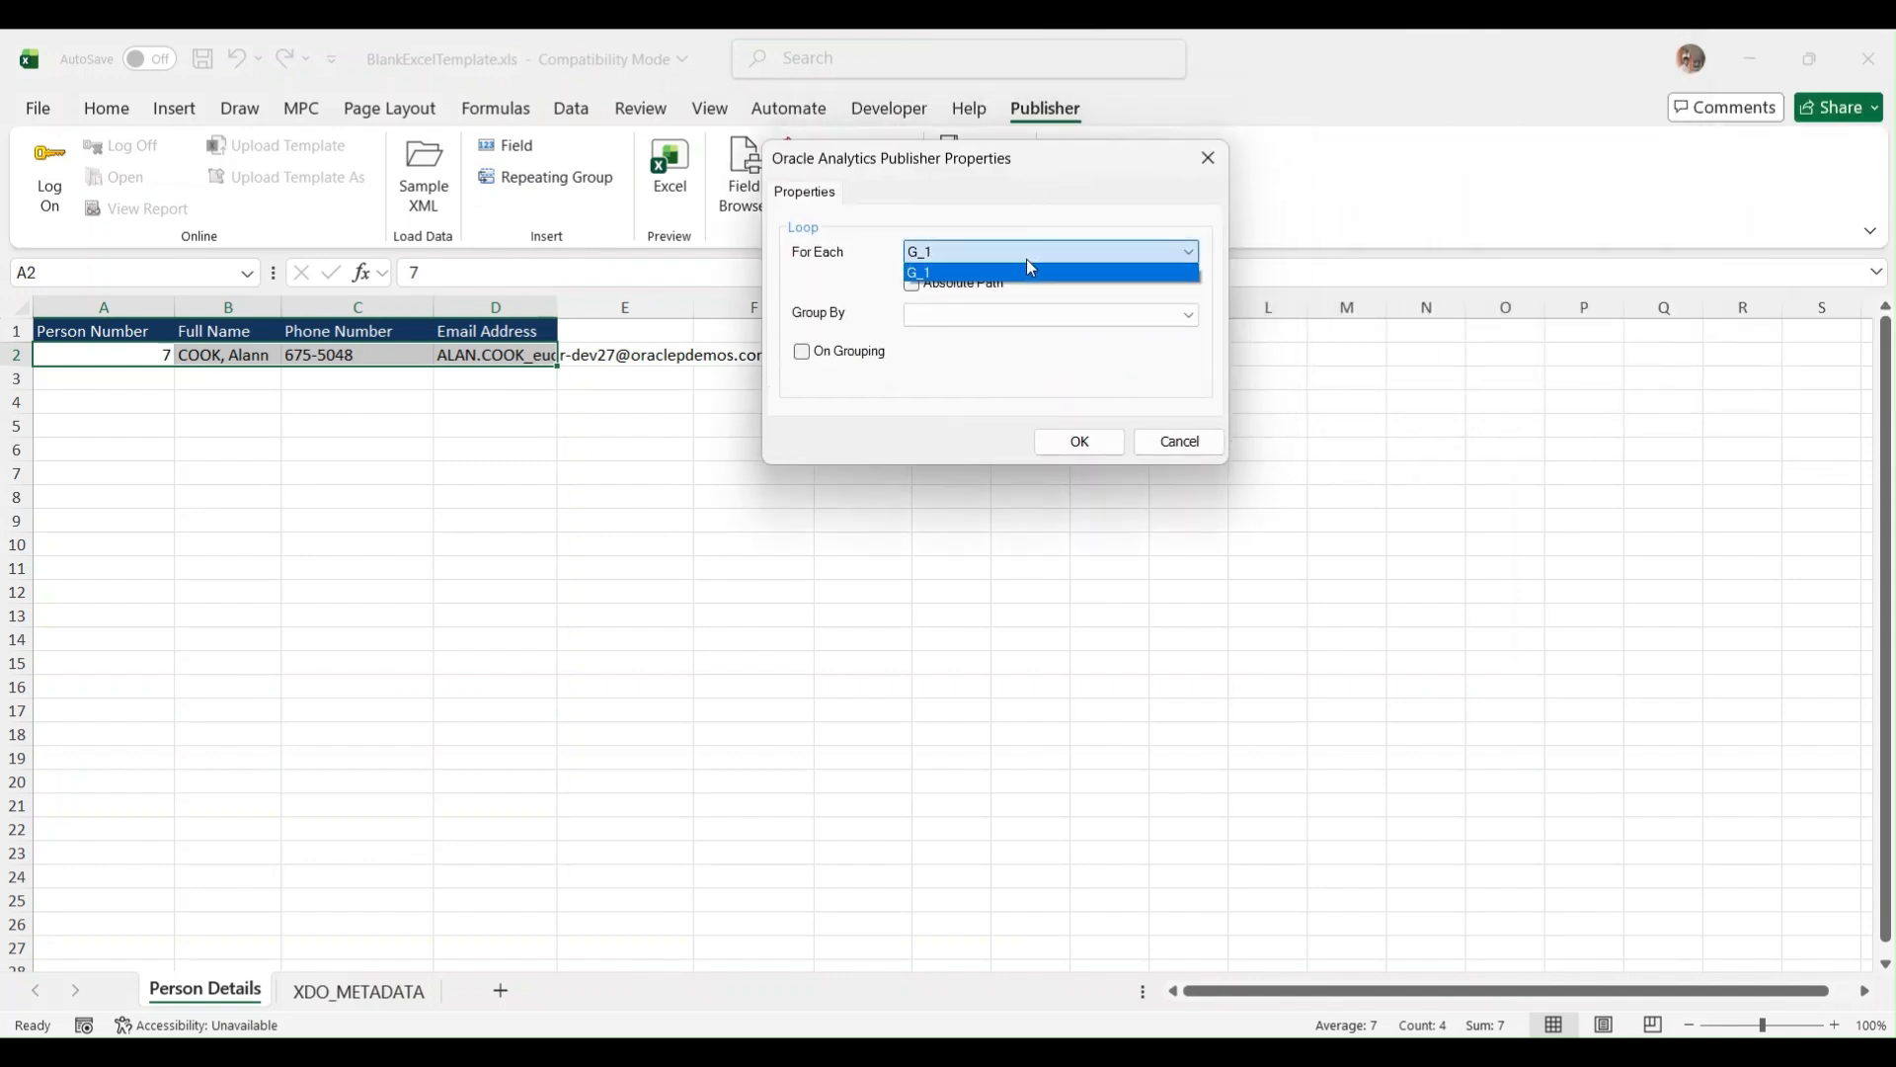
{"action": "left_click", "coordinate": [968, 273]}
{"action": "left_click", "coordinate": [911, 283]}
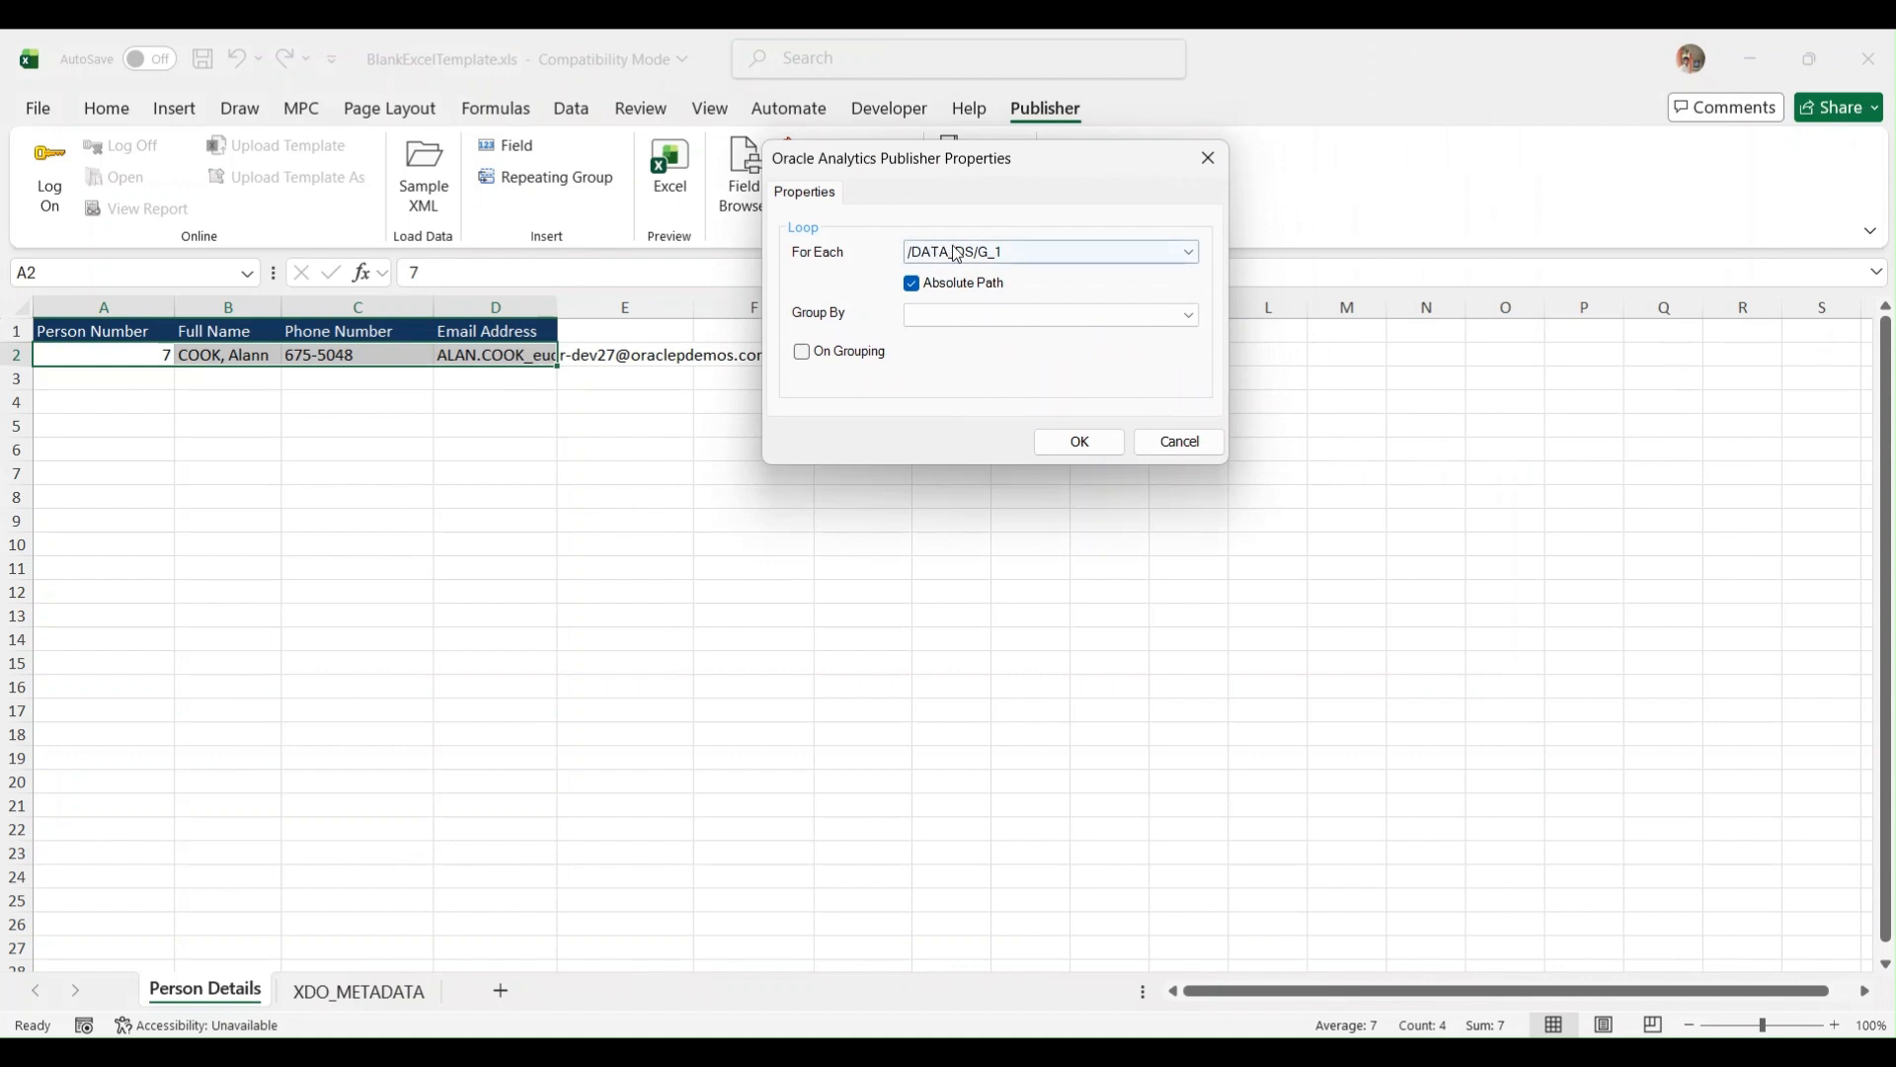
{"action": "left_click", "coordinate": [956, 254]}
{"action": "left_click", "coordinate": [960, 274]}
{"action": "left_click", "coordinate": [911, 283]}
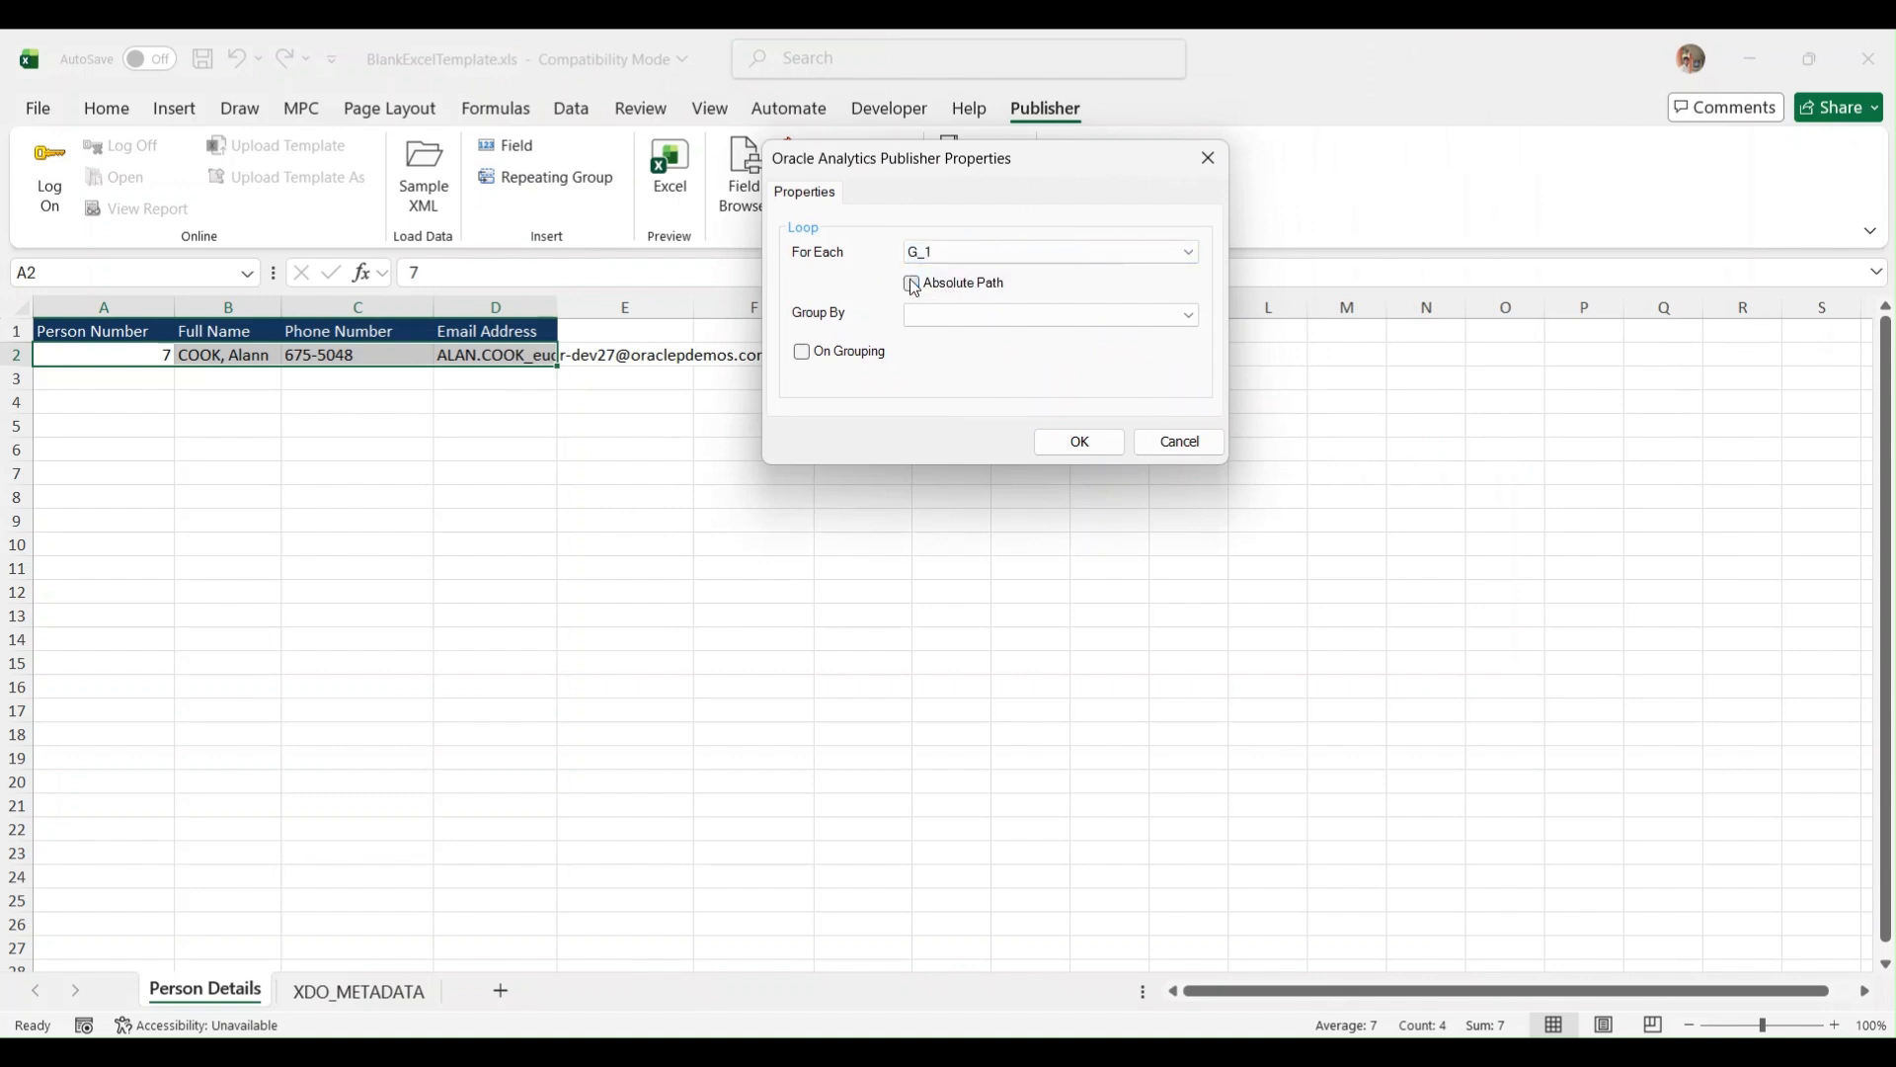
{"action": "left_click", "coordinate": [1086, 445]}
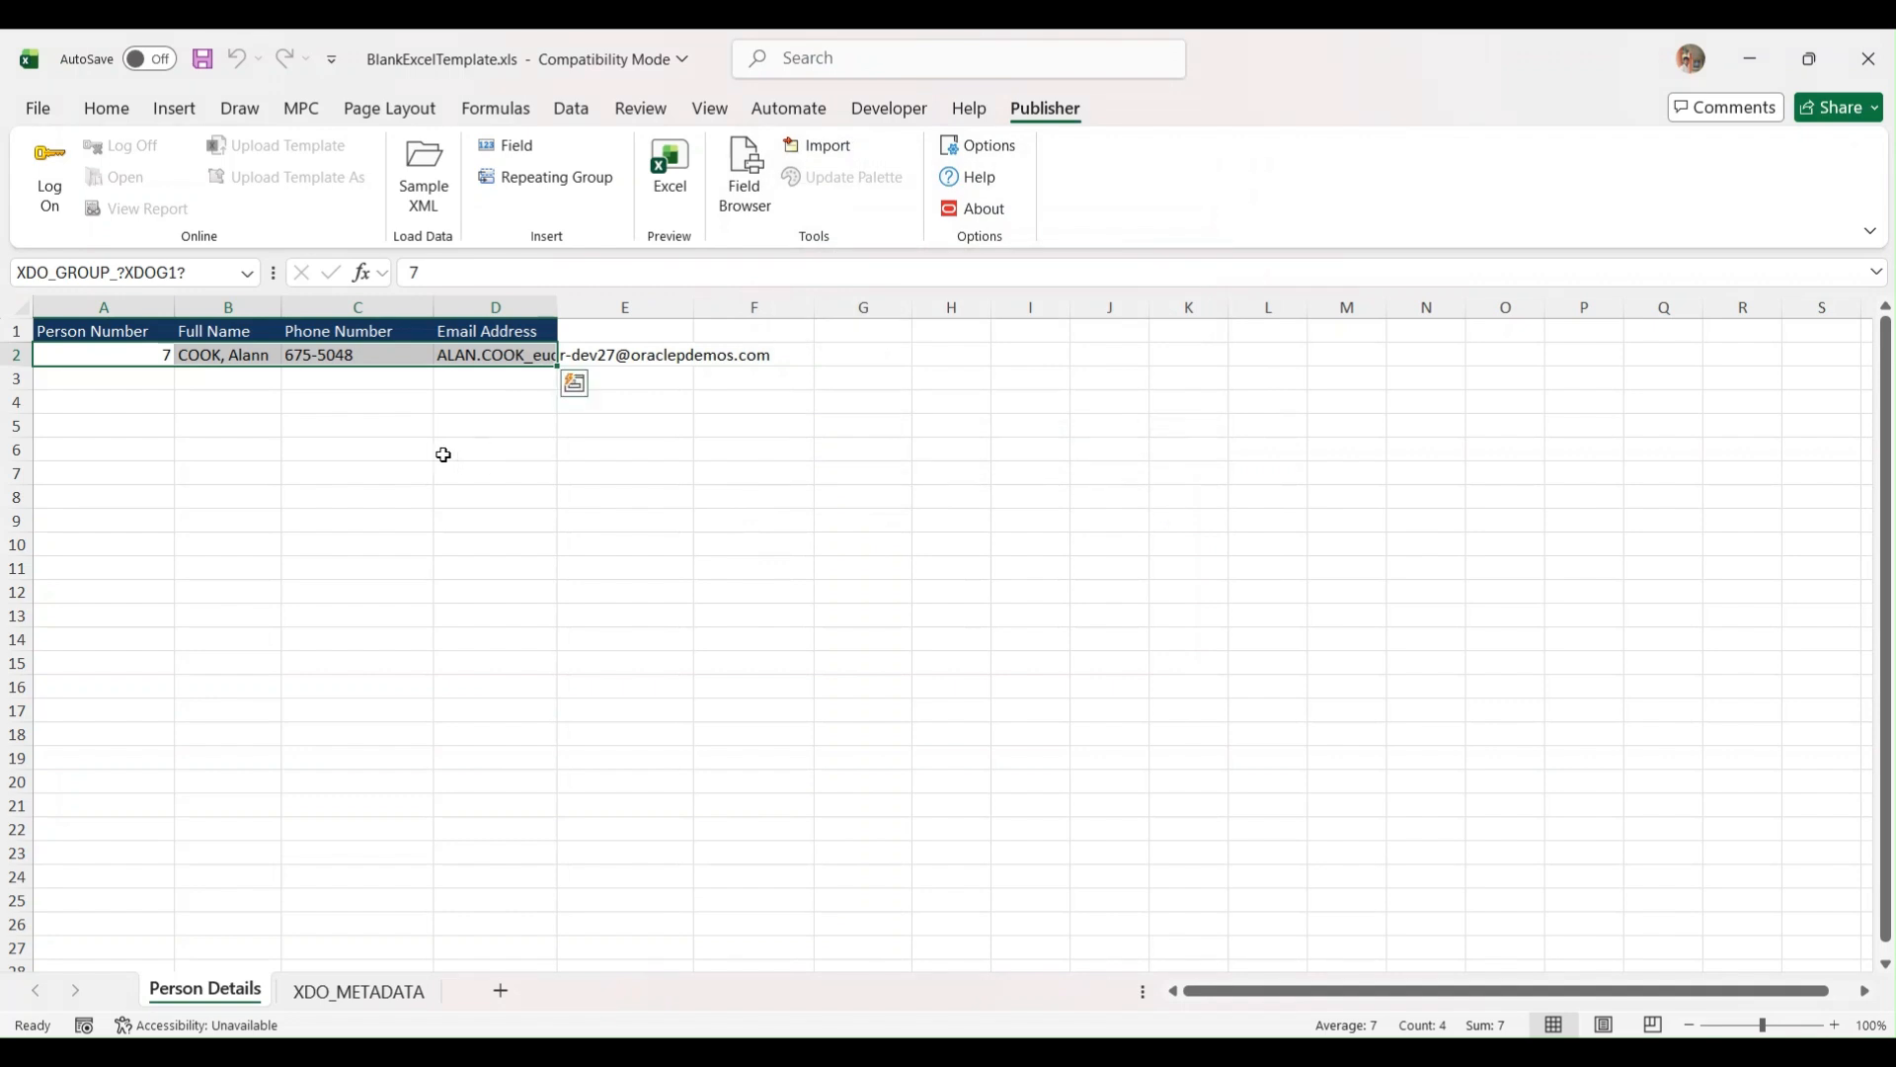
- Preview the template as Excel output, look through the generated rows and close the preview workbook
{"action": "left_click", "coordinate": [671, 173]}
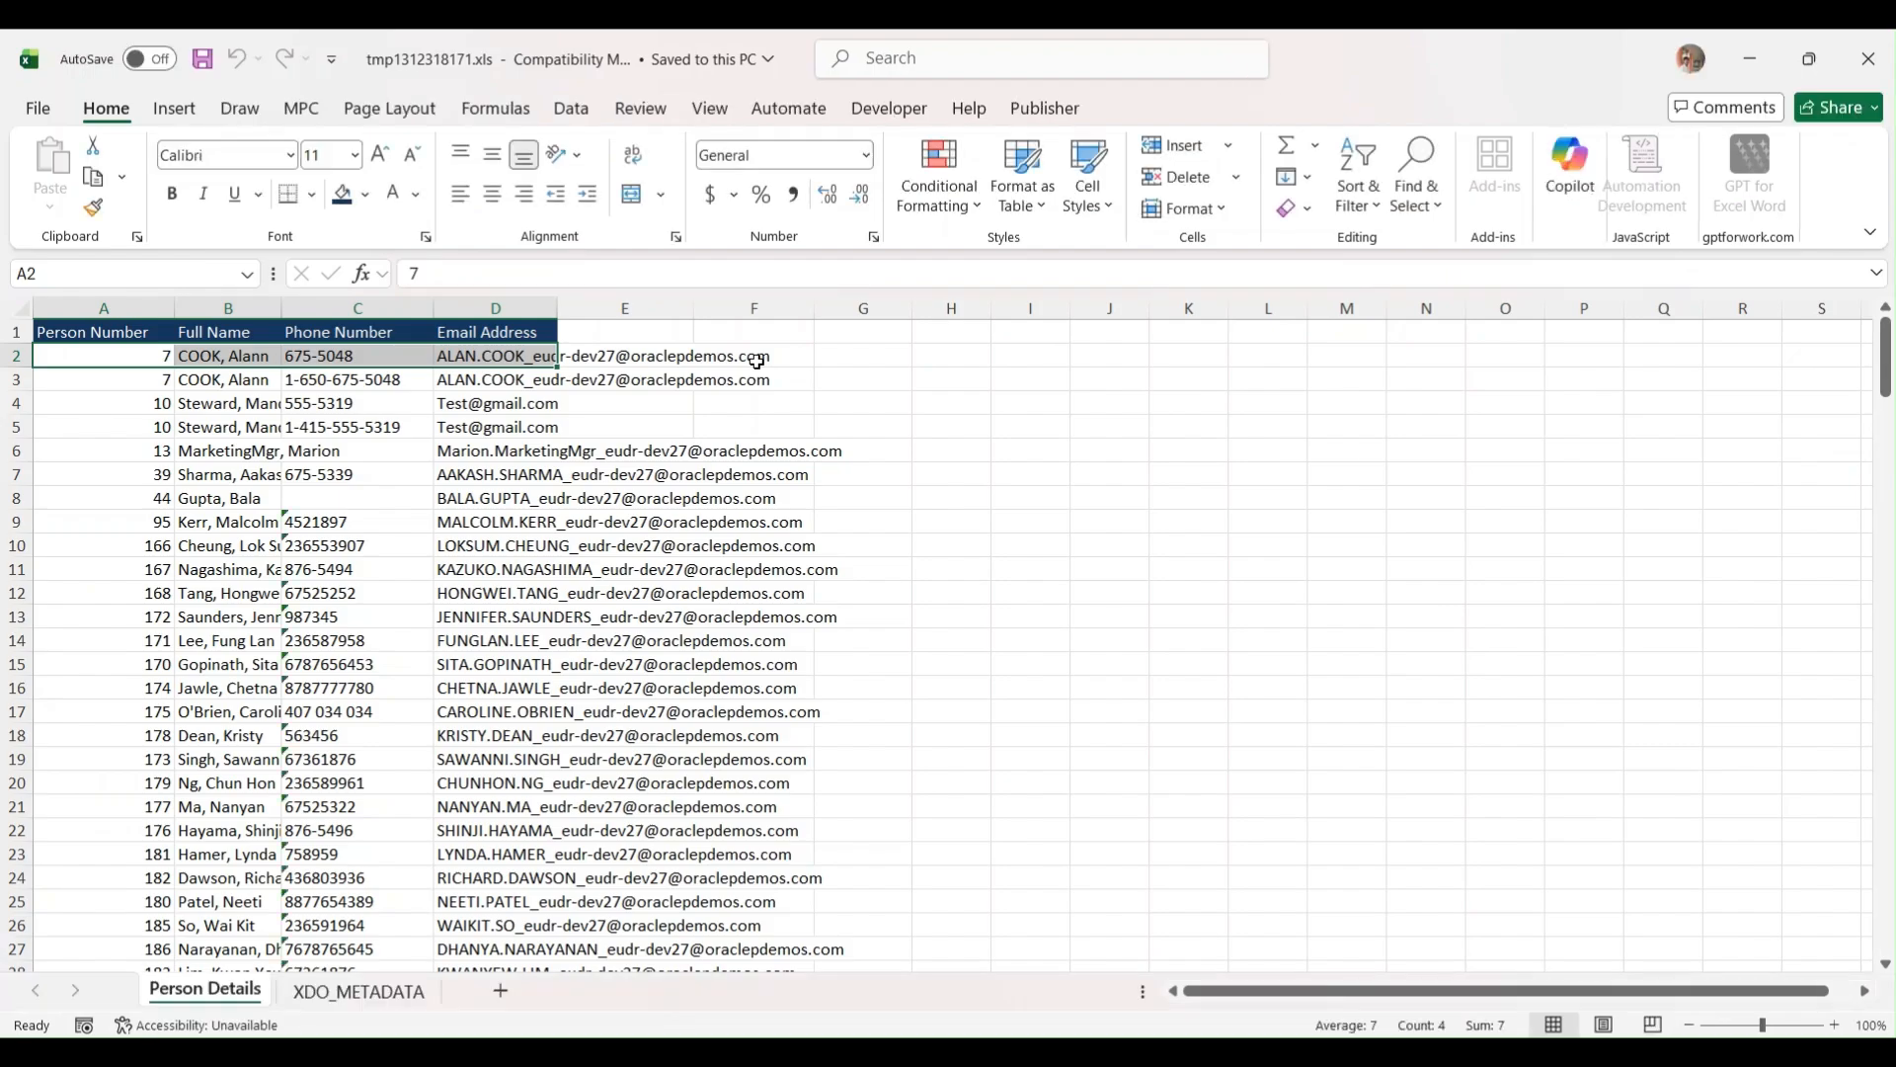
{"action": "scroll", "coordinate": [222, 405], "scroll_direction": "down", "scroll_amount": 3}
{"action": "scroll", "coordinate": [221, 405], "scroll_direction": "up", "scroll_amount": 3}
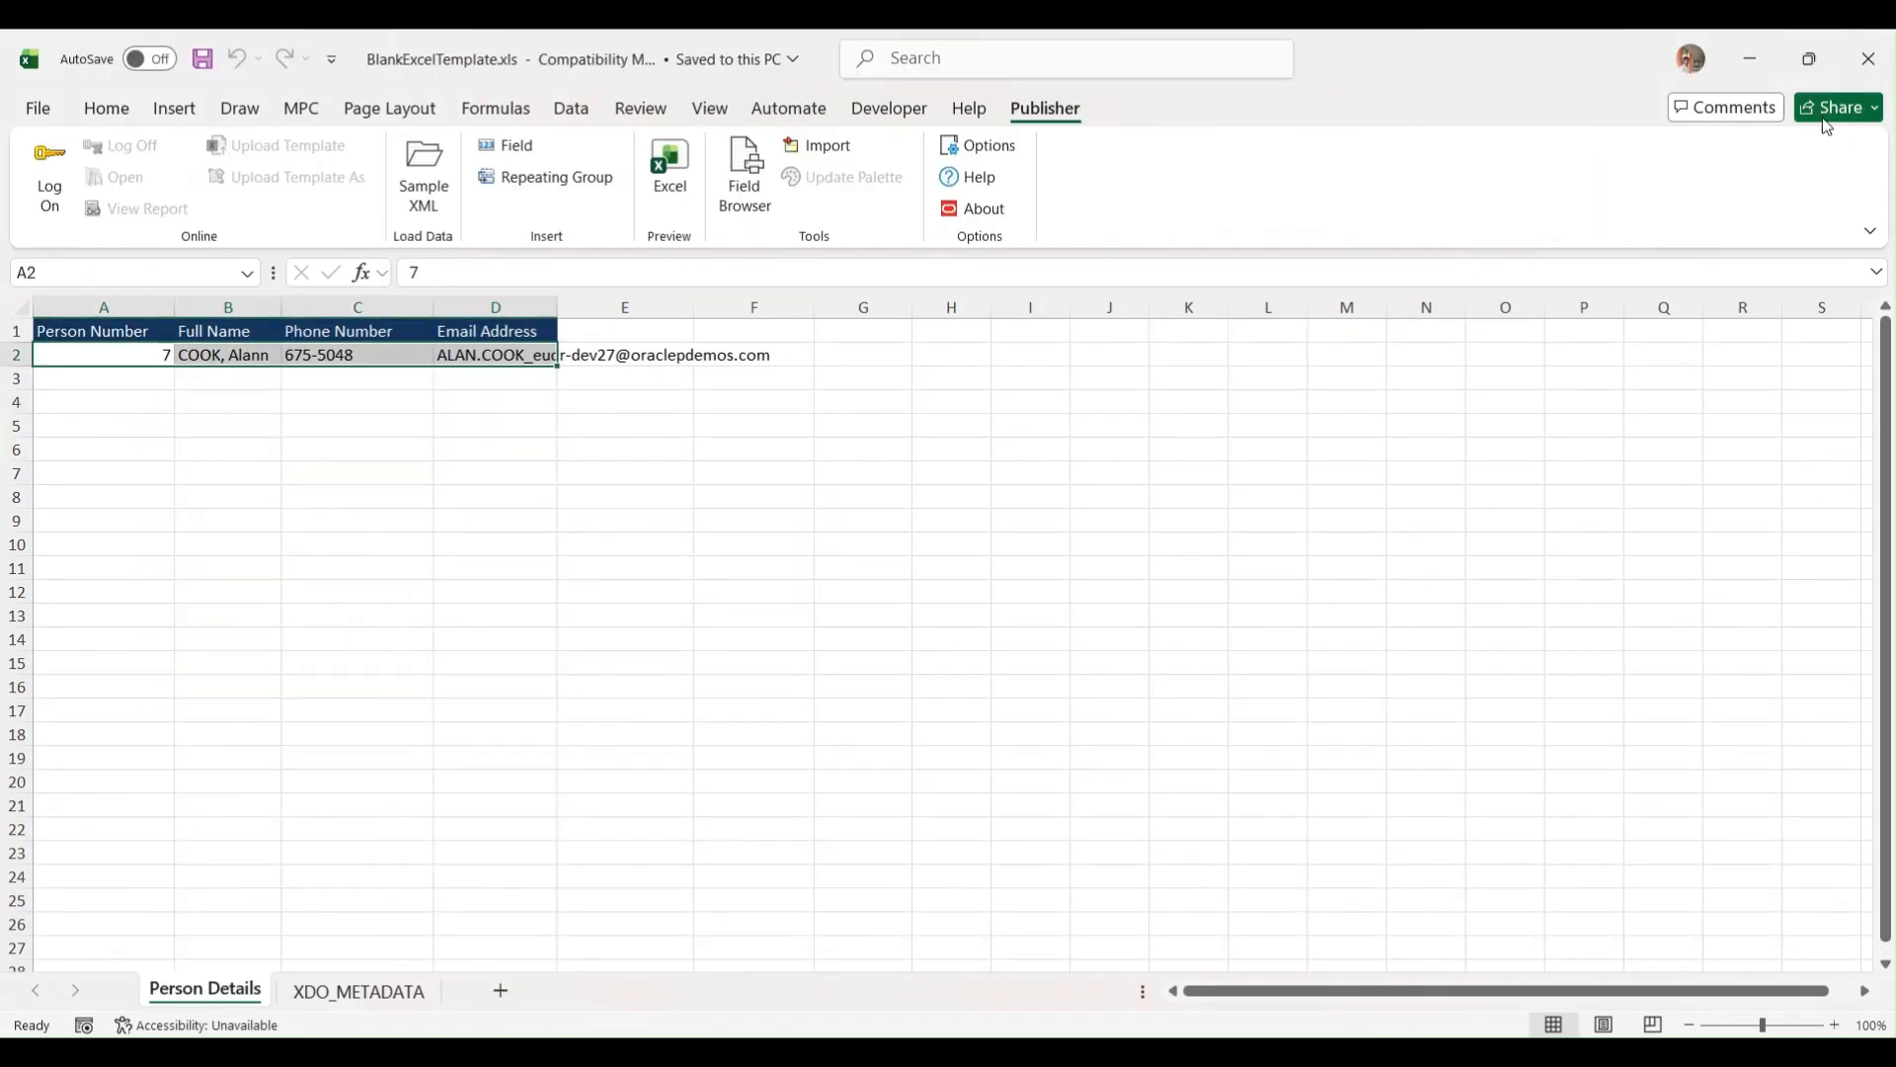
{"action": "left_click", "coordinate": [1868, 58]}
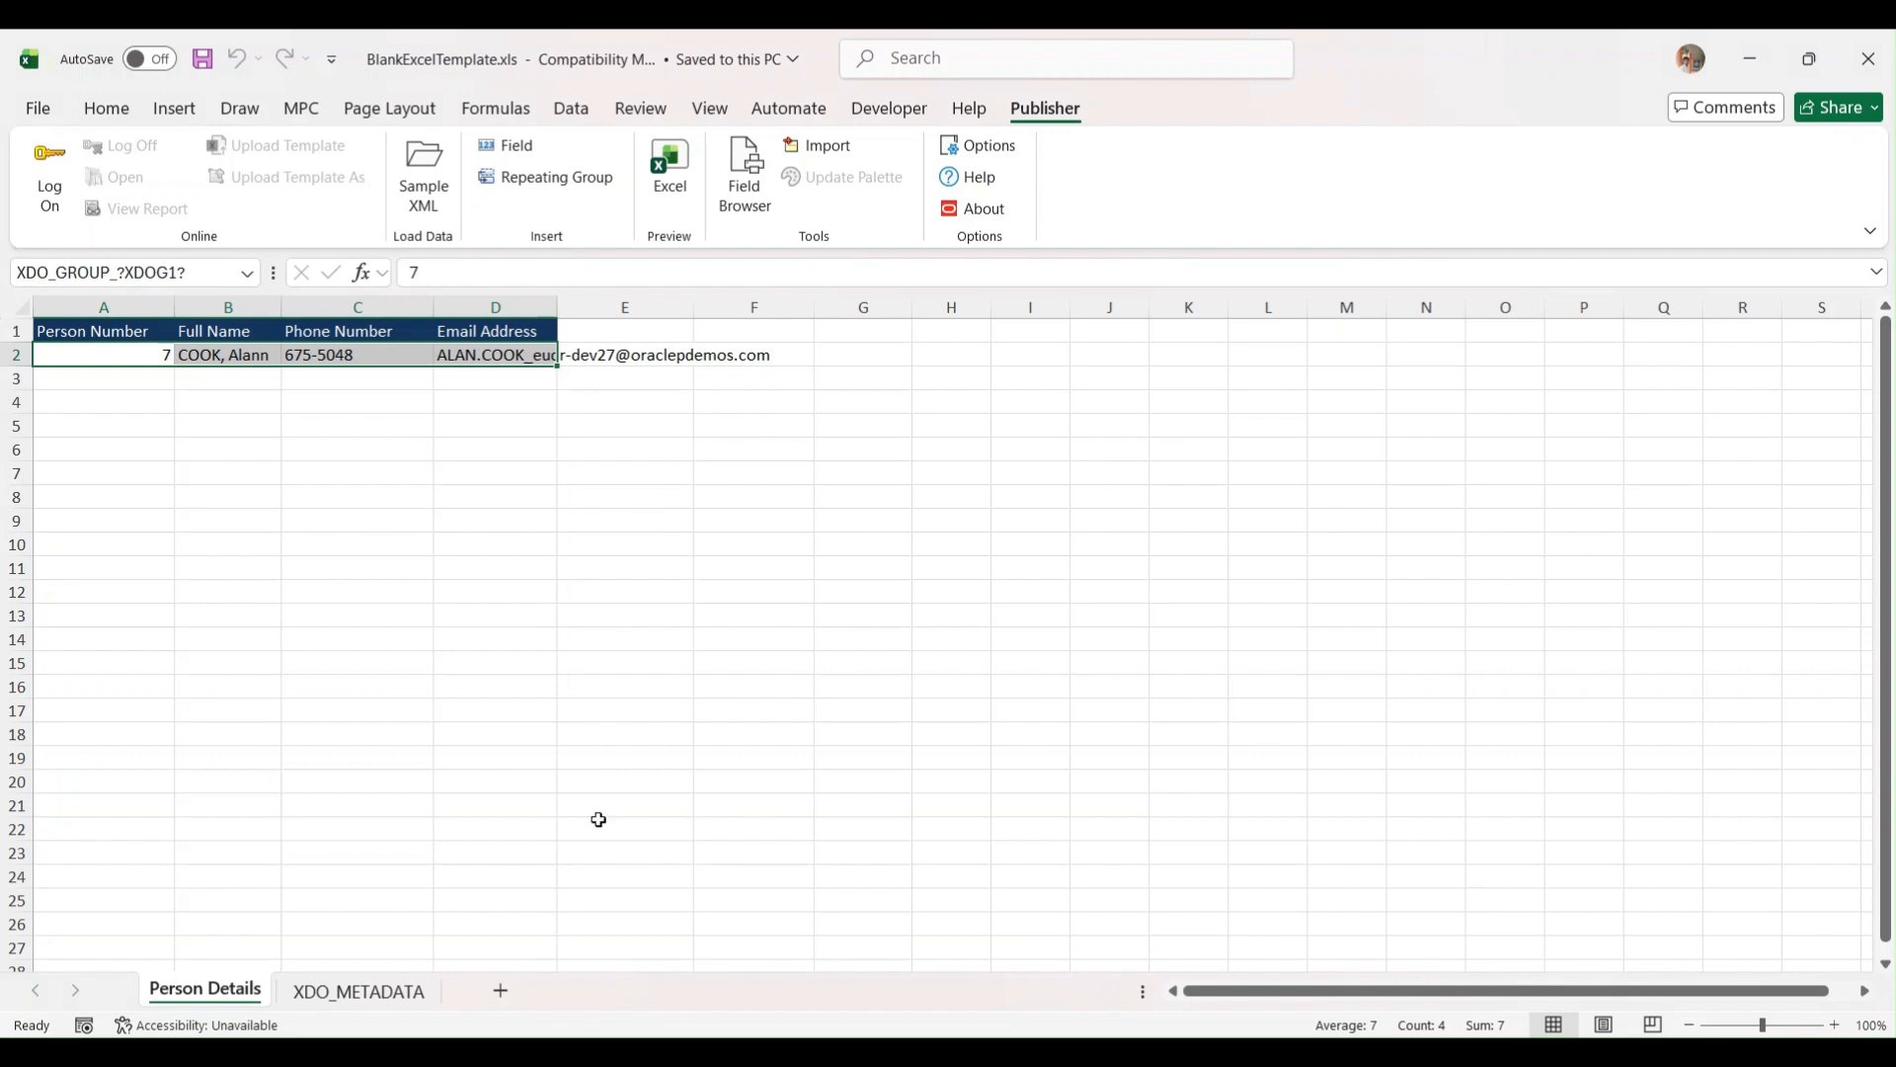
- Examine the data constraints for the fields and group on the XDO_METADATA sheet, and return to Person Details
{"action": "left_click", "coordinate": [411, 996]}
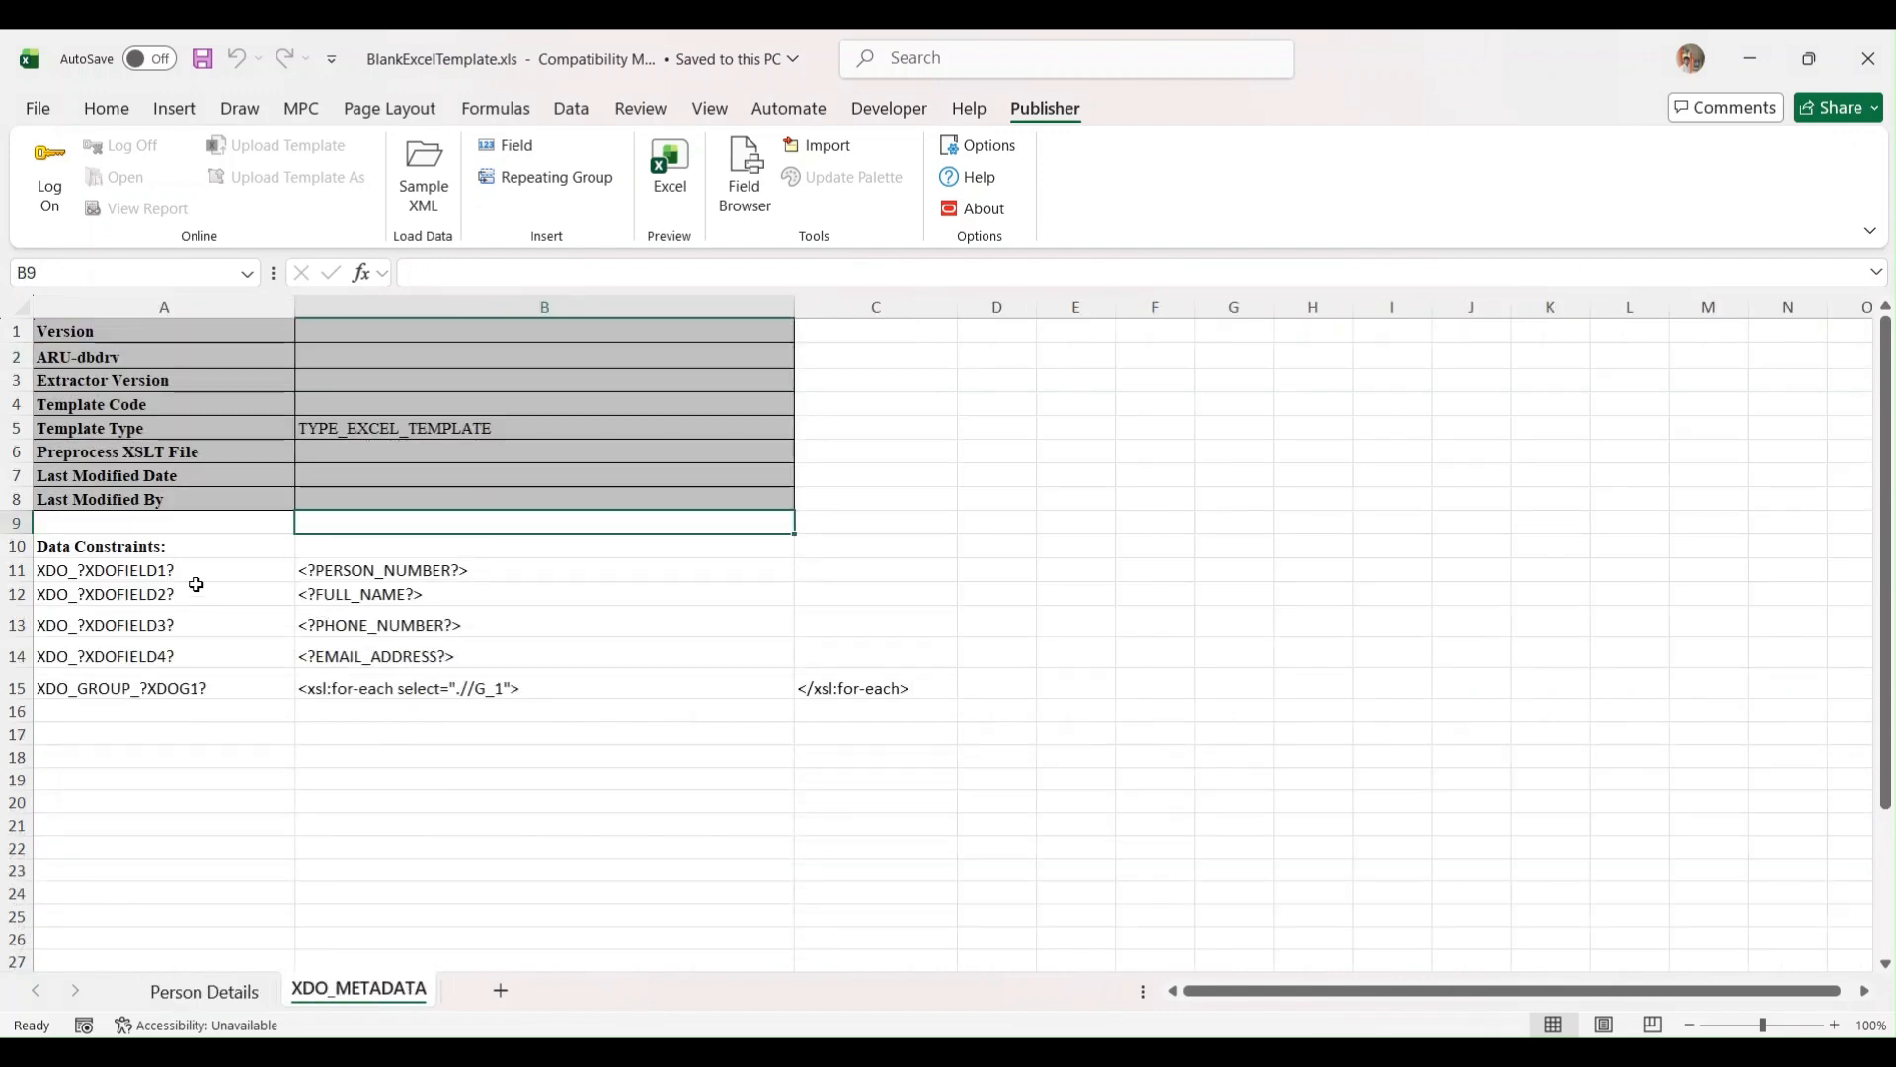
{"action": "left_click_drag", "start_coordinate": [157, 571], "coordinate": [375, 672]}
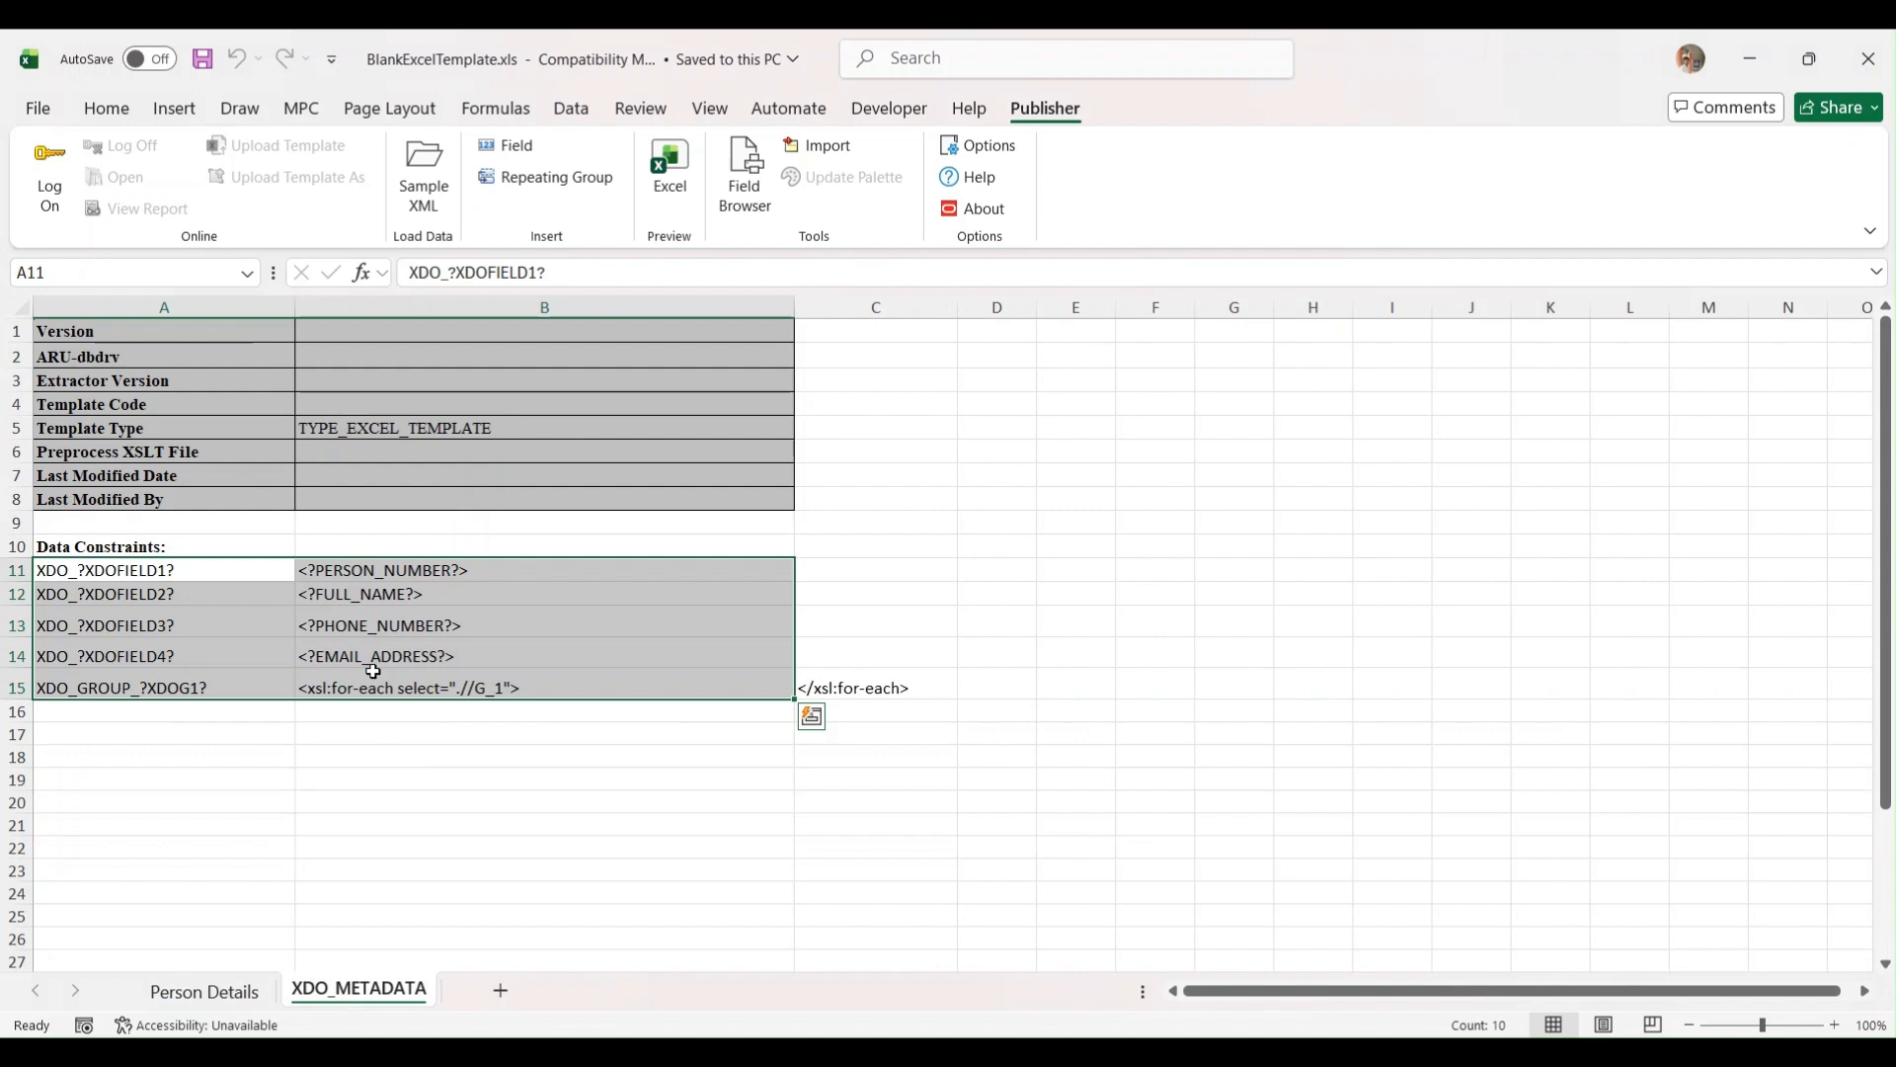
{"action": "left_click", "coordinate": [204, 991]}
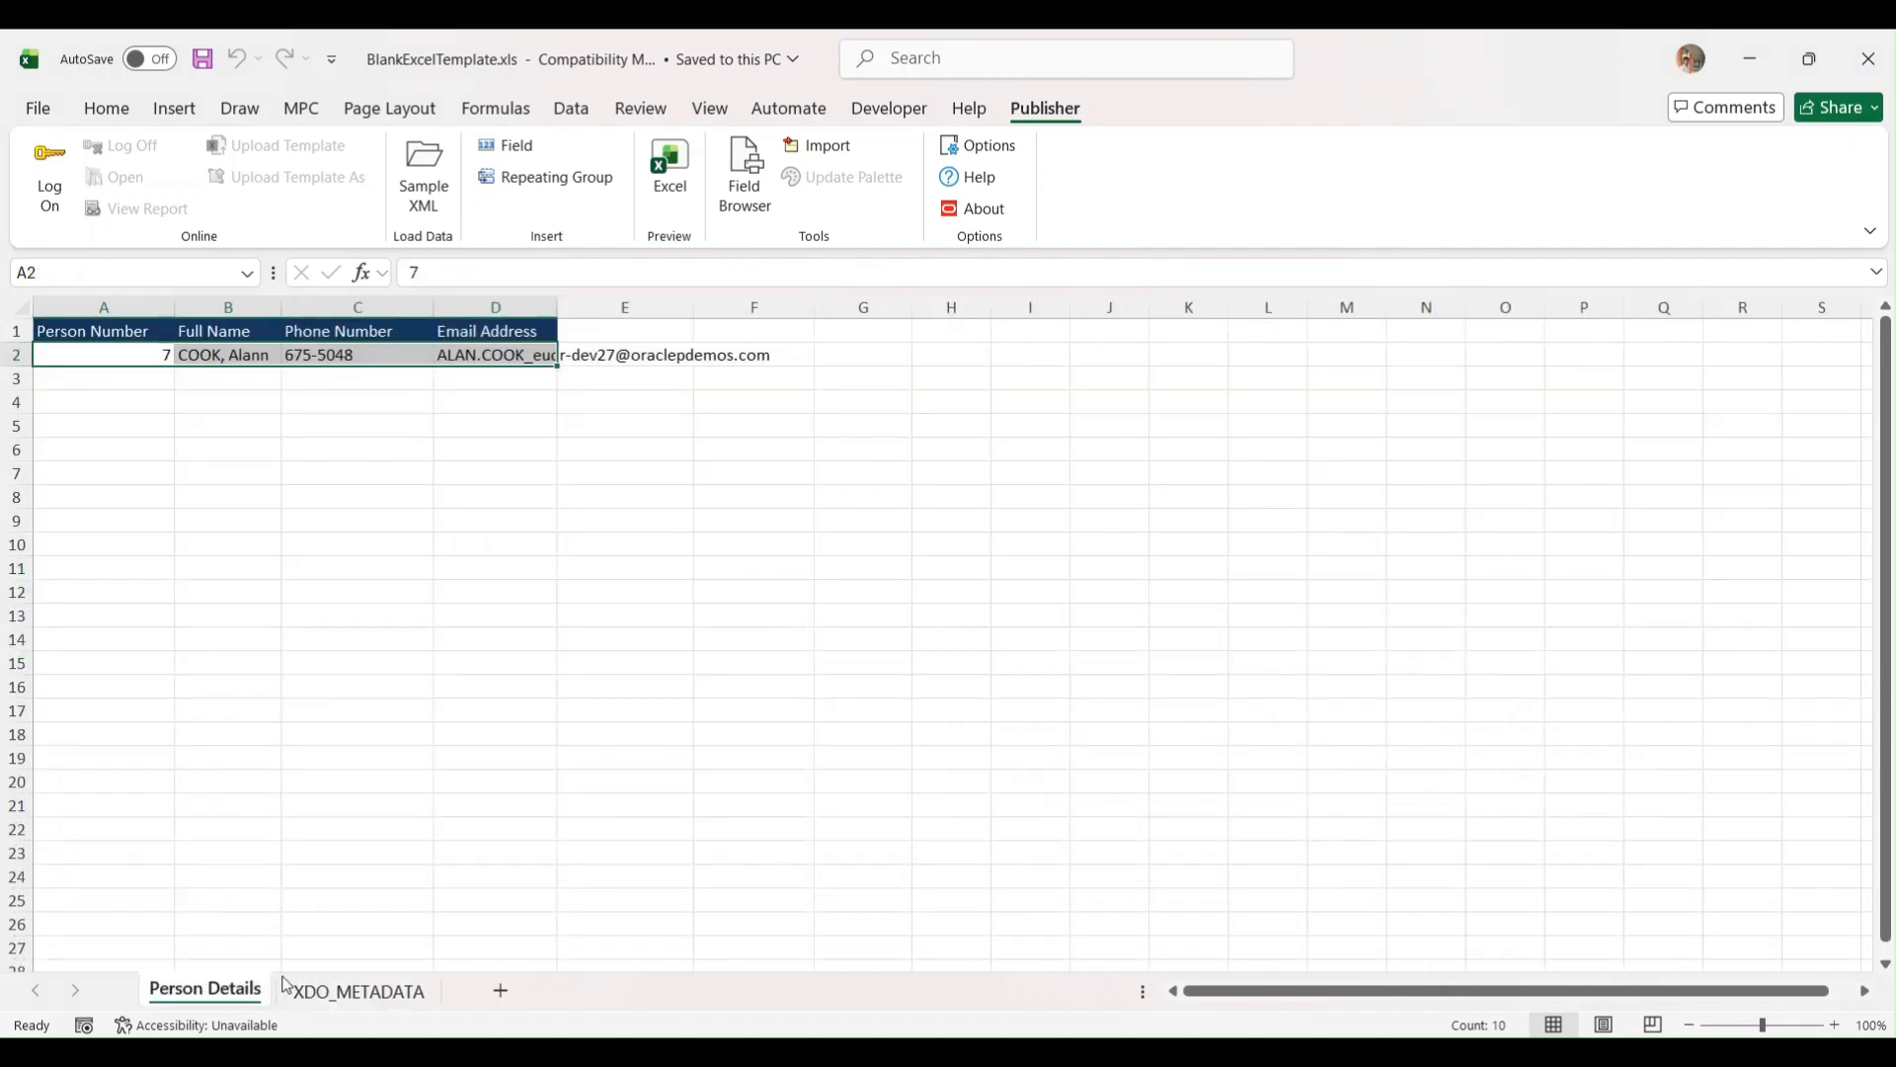
- Review the template's field and group code in the Field Browser and close it
{"action": "left_click", "coordinate": [742, 208]}
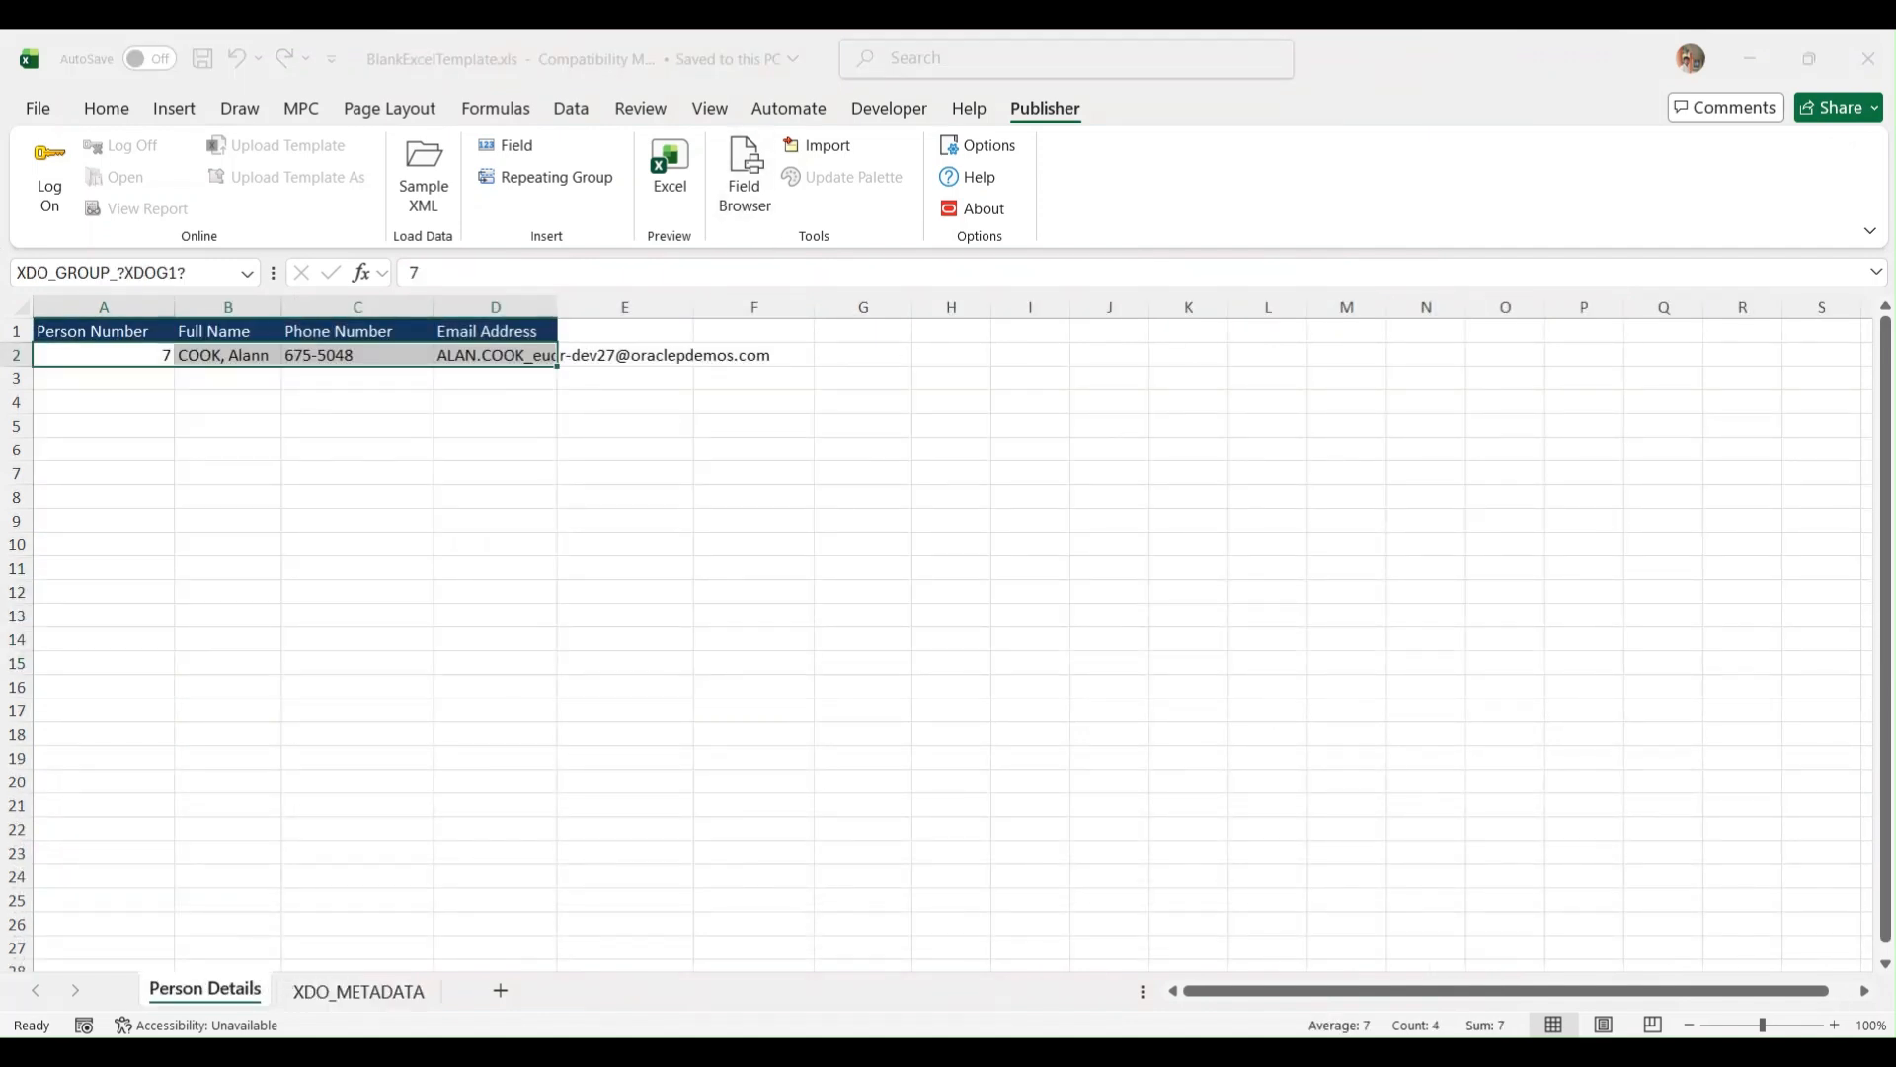
{"action": "left_click_drag", "start_coordinate": [1422, 32], "coordinate": [926, 202]}
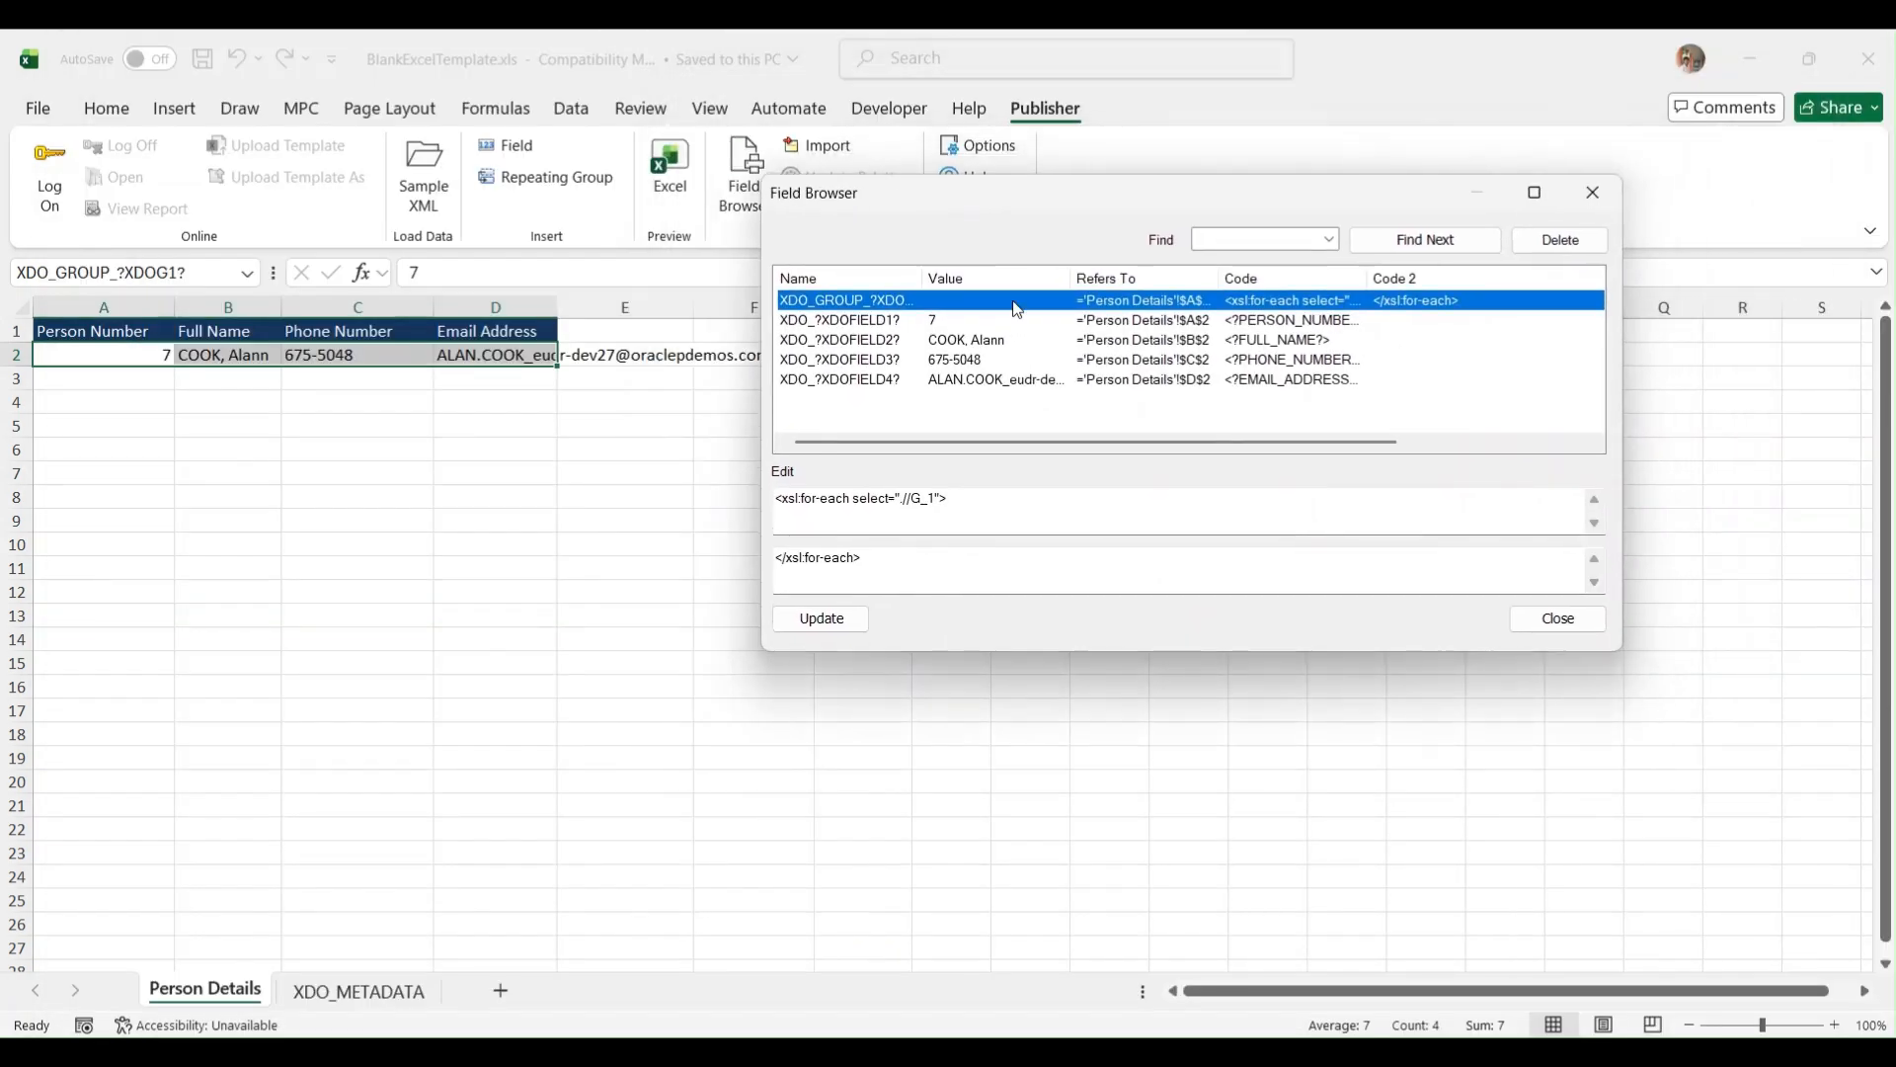
{"action": "left_click", "coordinate": [977, 518]}
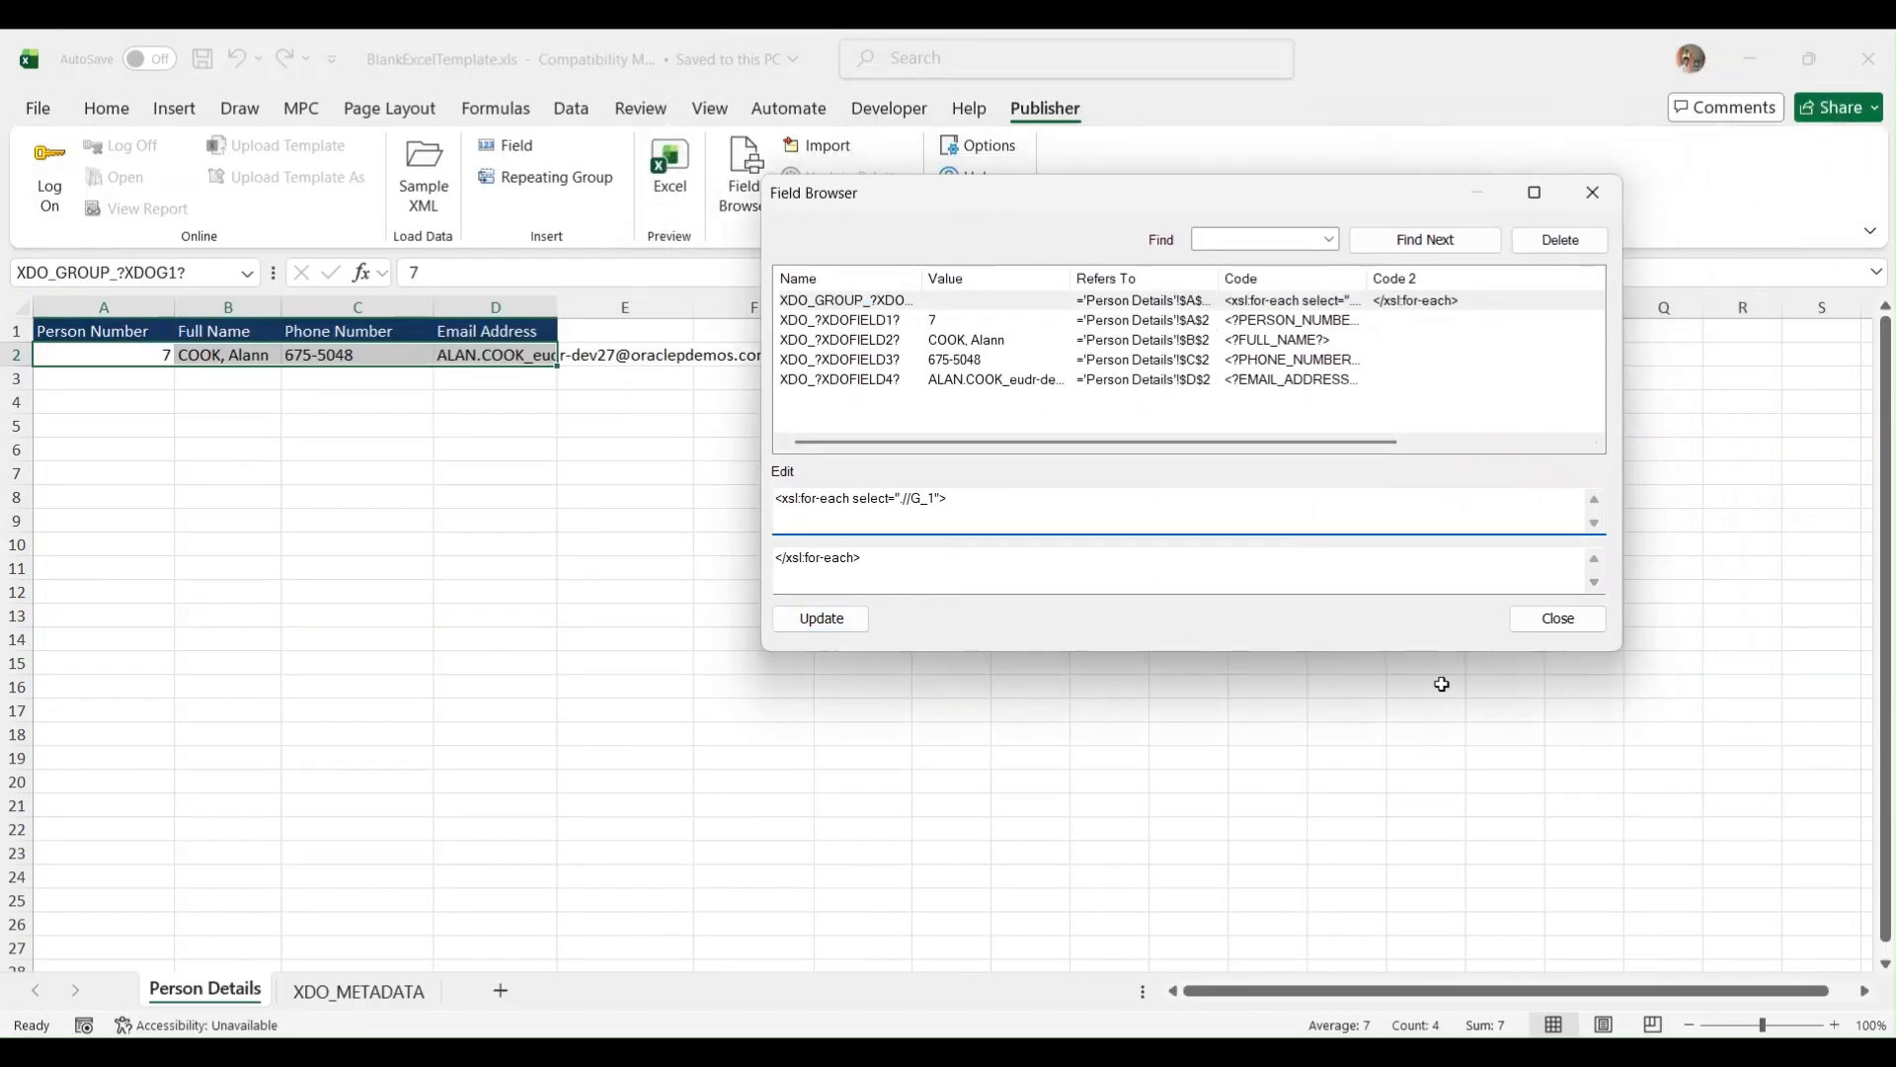
{"action": "left_click", "coordinate": [1184, 379]}
{"action": "left_click", "coordinate": [1592, 192]}
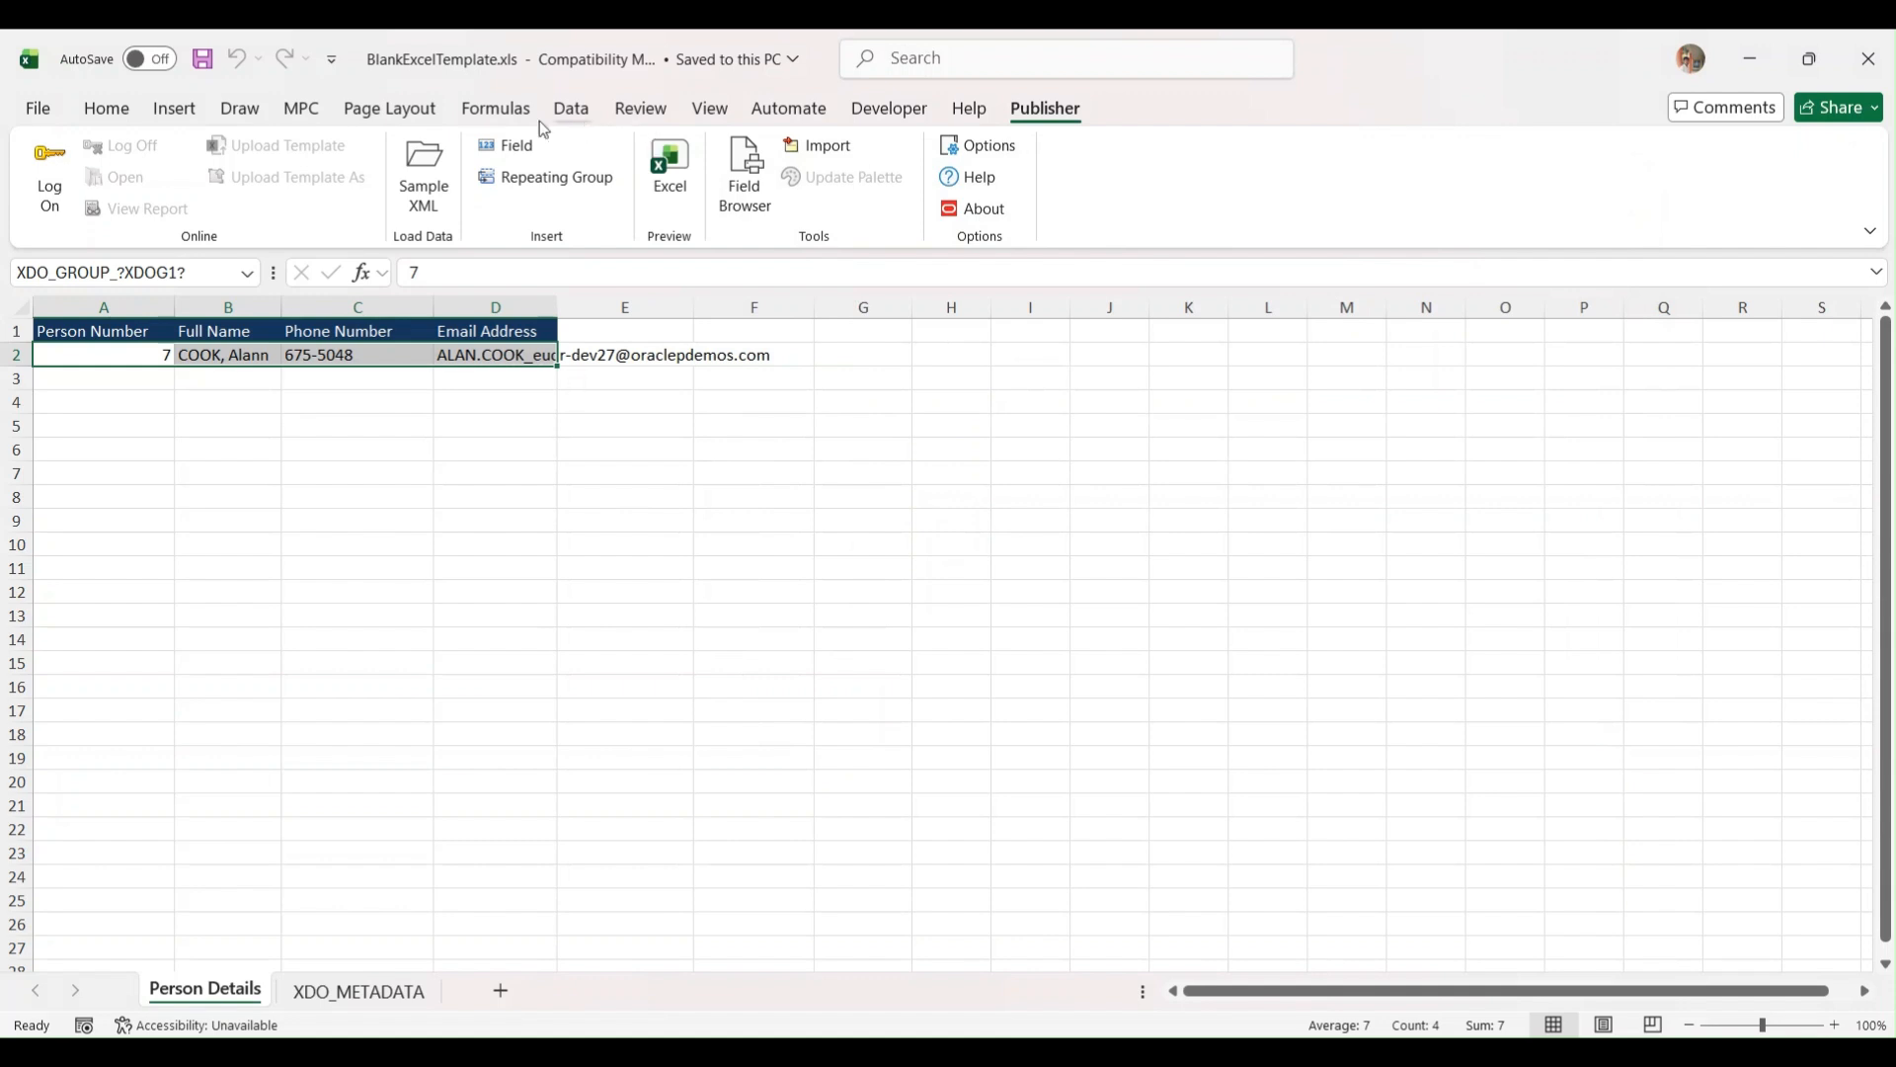
- Check the workbook's defined names for the fields and group in the Name Manager, and return to the Publisher tools
{"action": "left_click", "coordinate": [514, 116]}
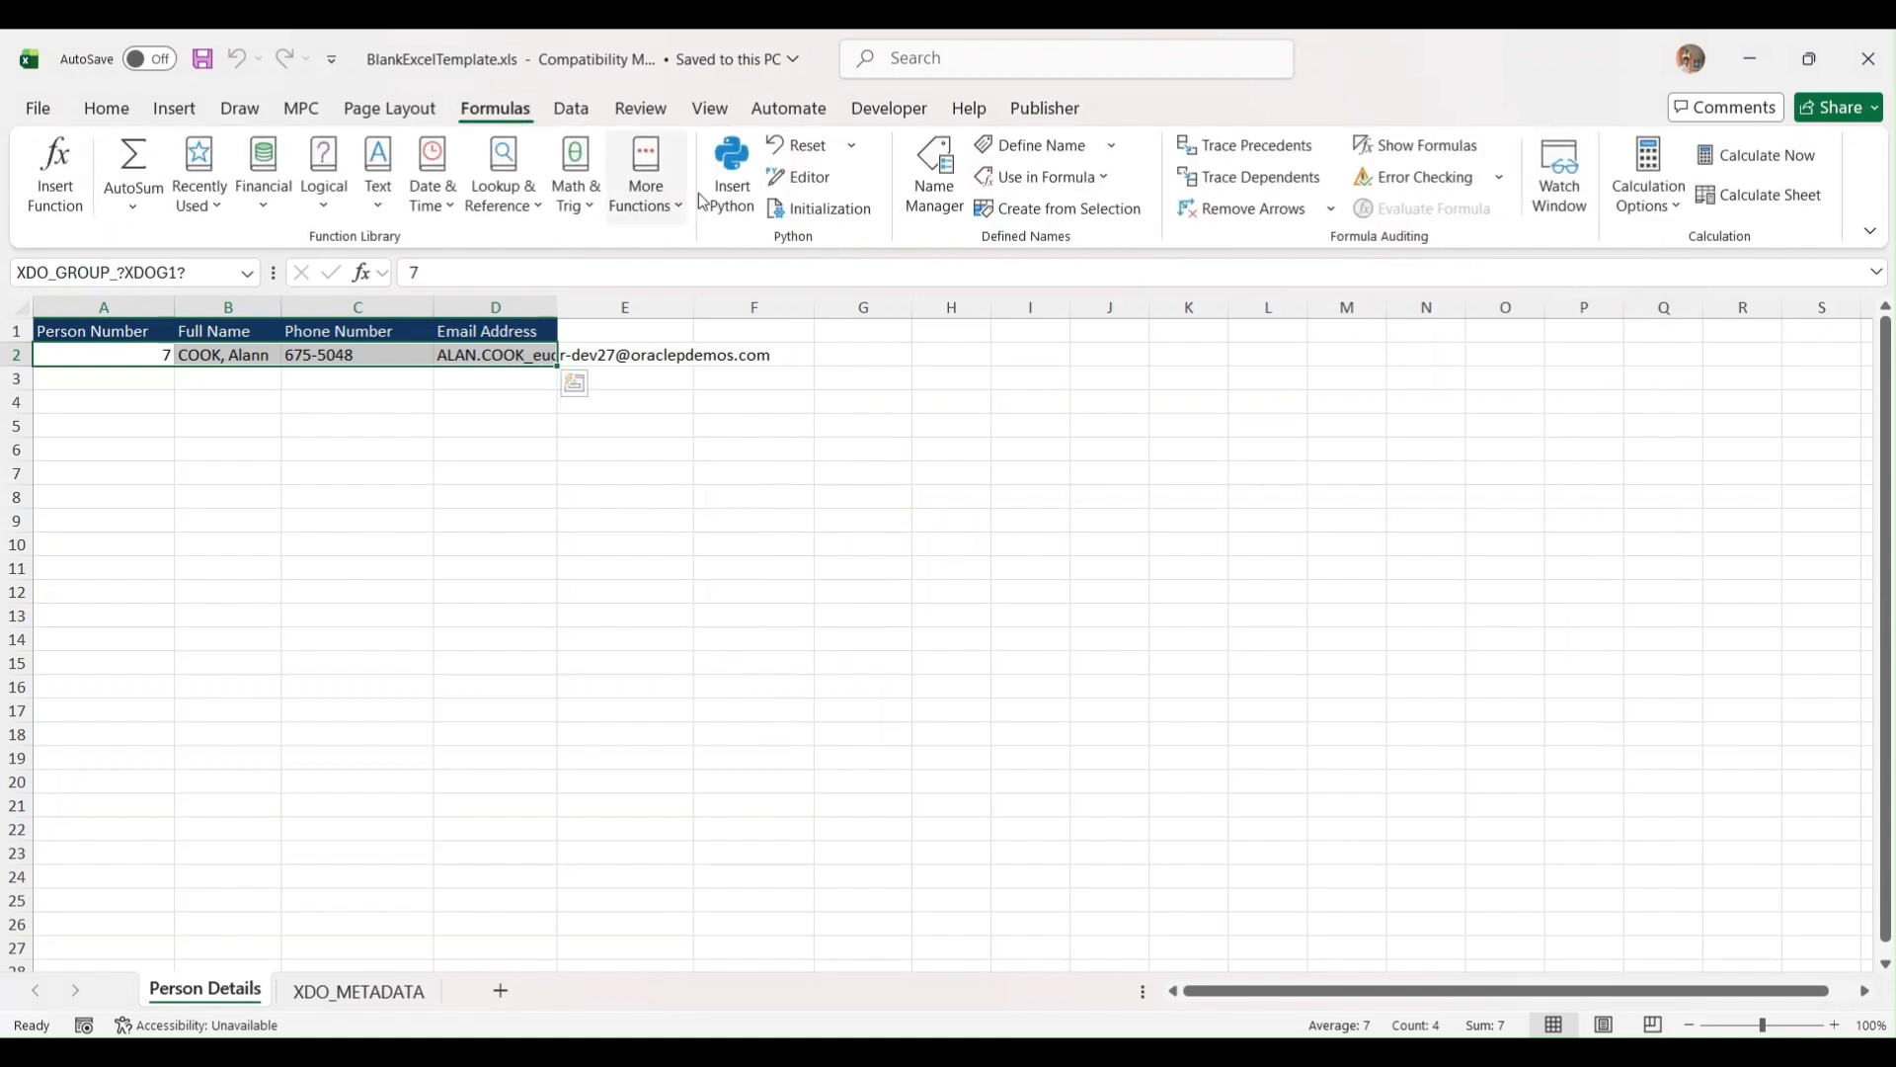
{"action": "left_click", "coordinate": [935, 209]}
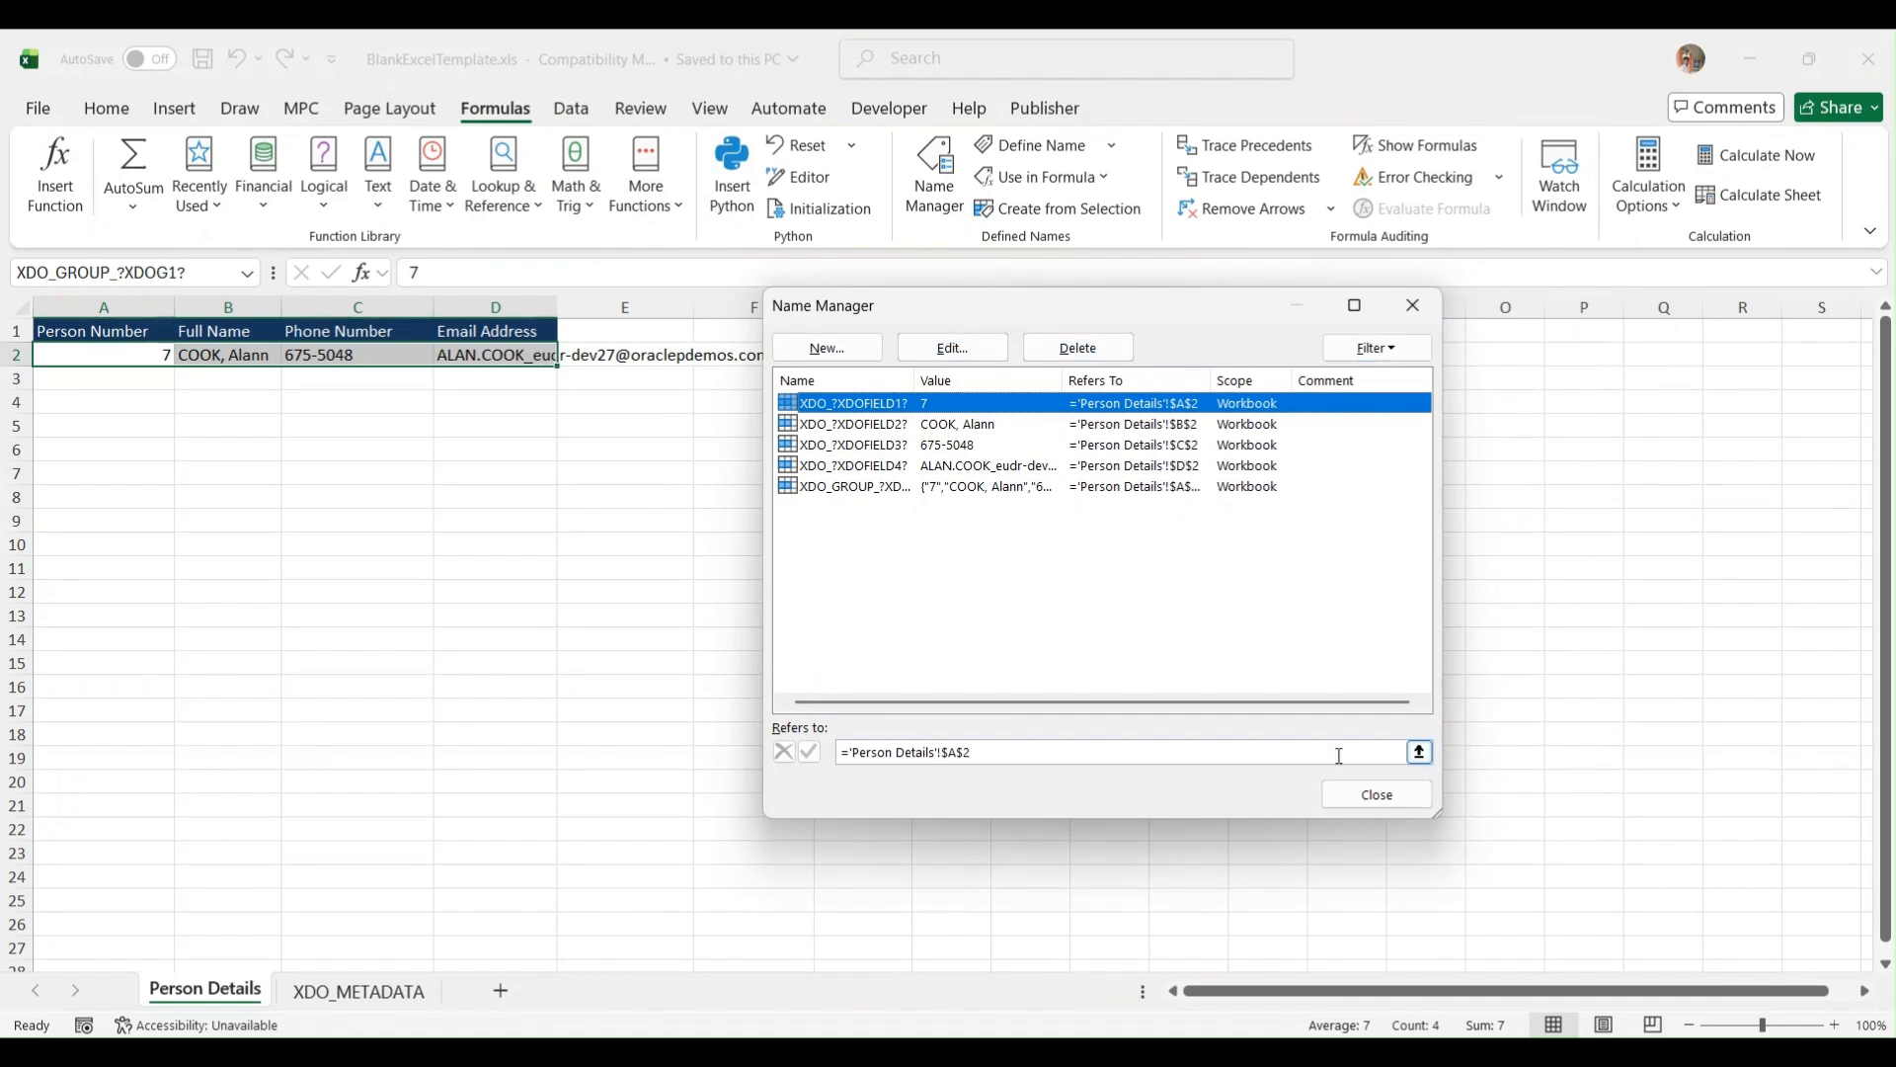
{"action": "left_click", "coordinate": [1345, 802]}
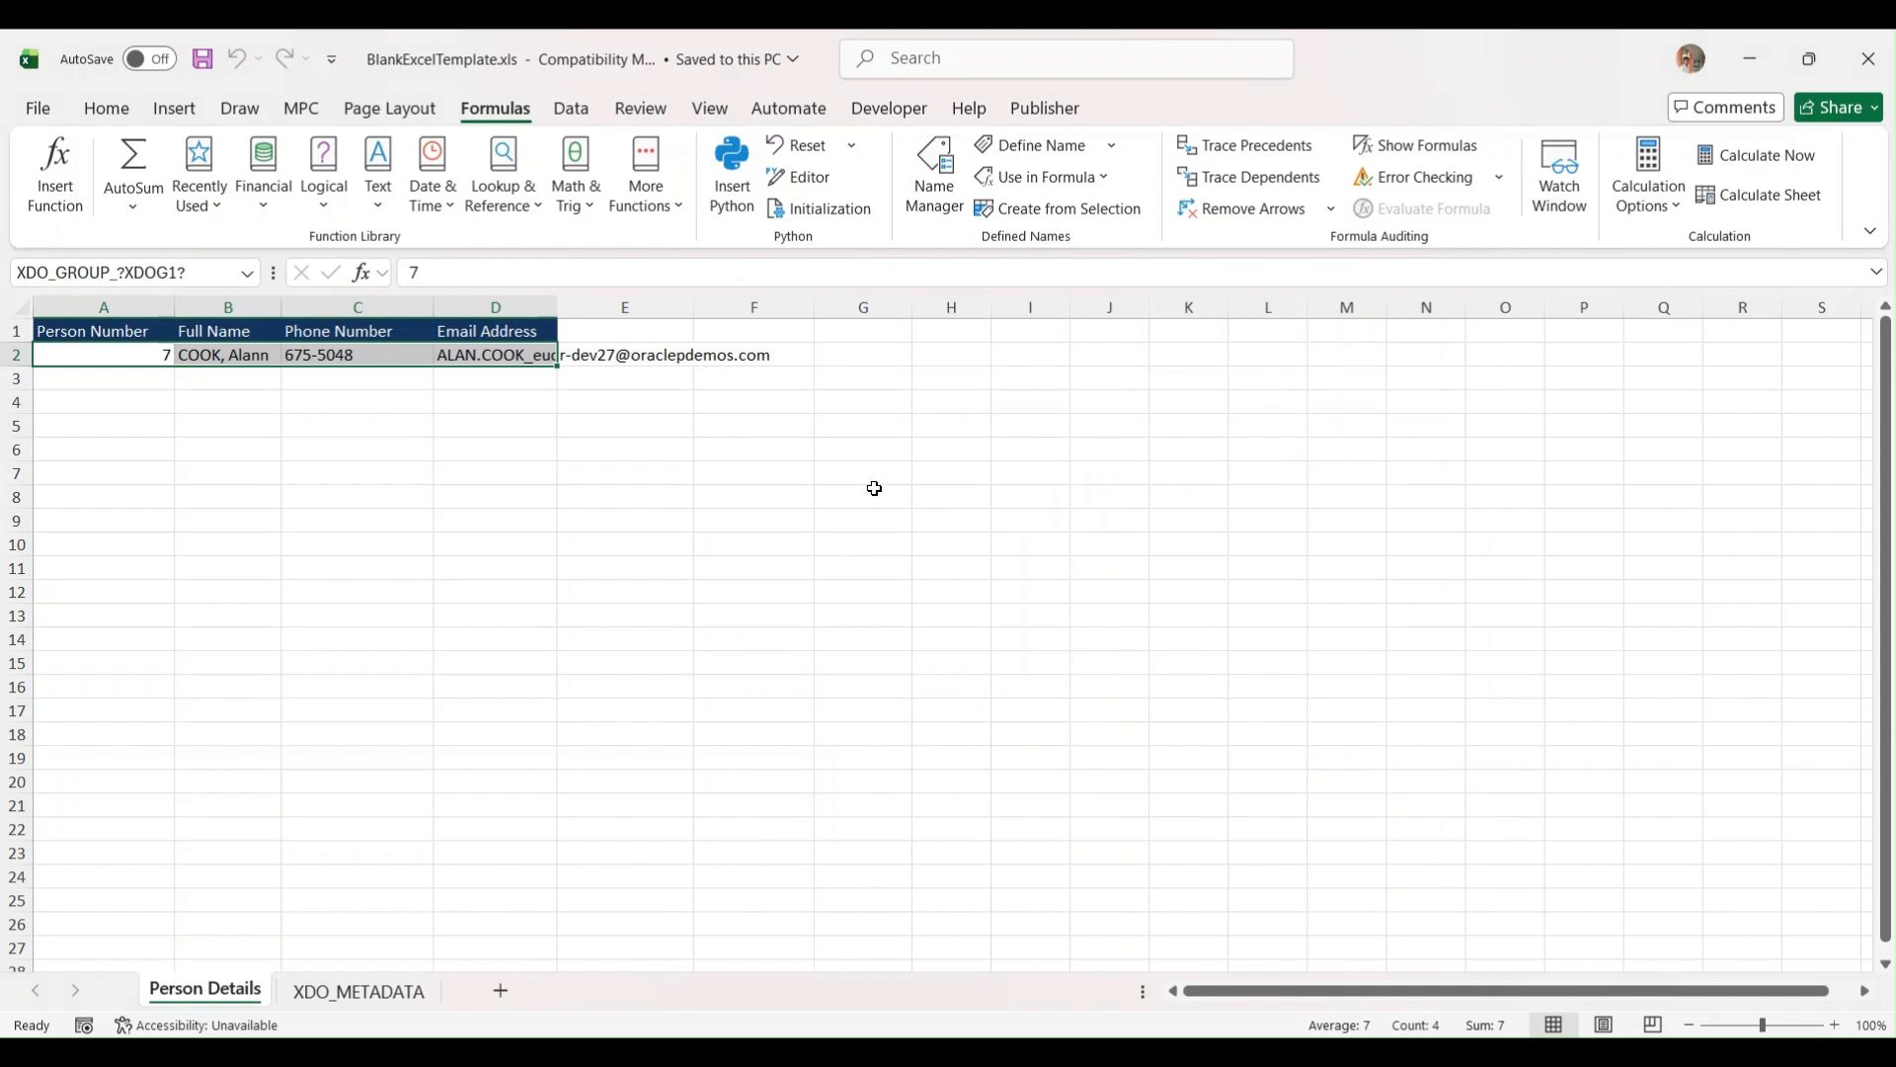
{"action": "left_click", "coordinate": [1039, 104]}
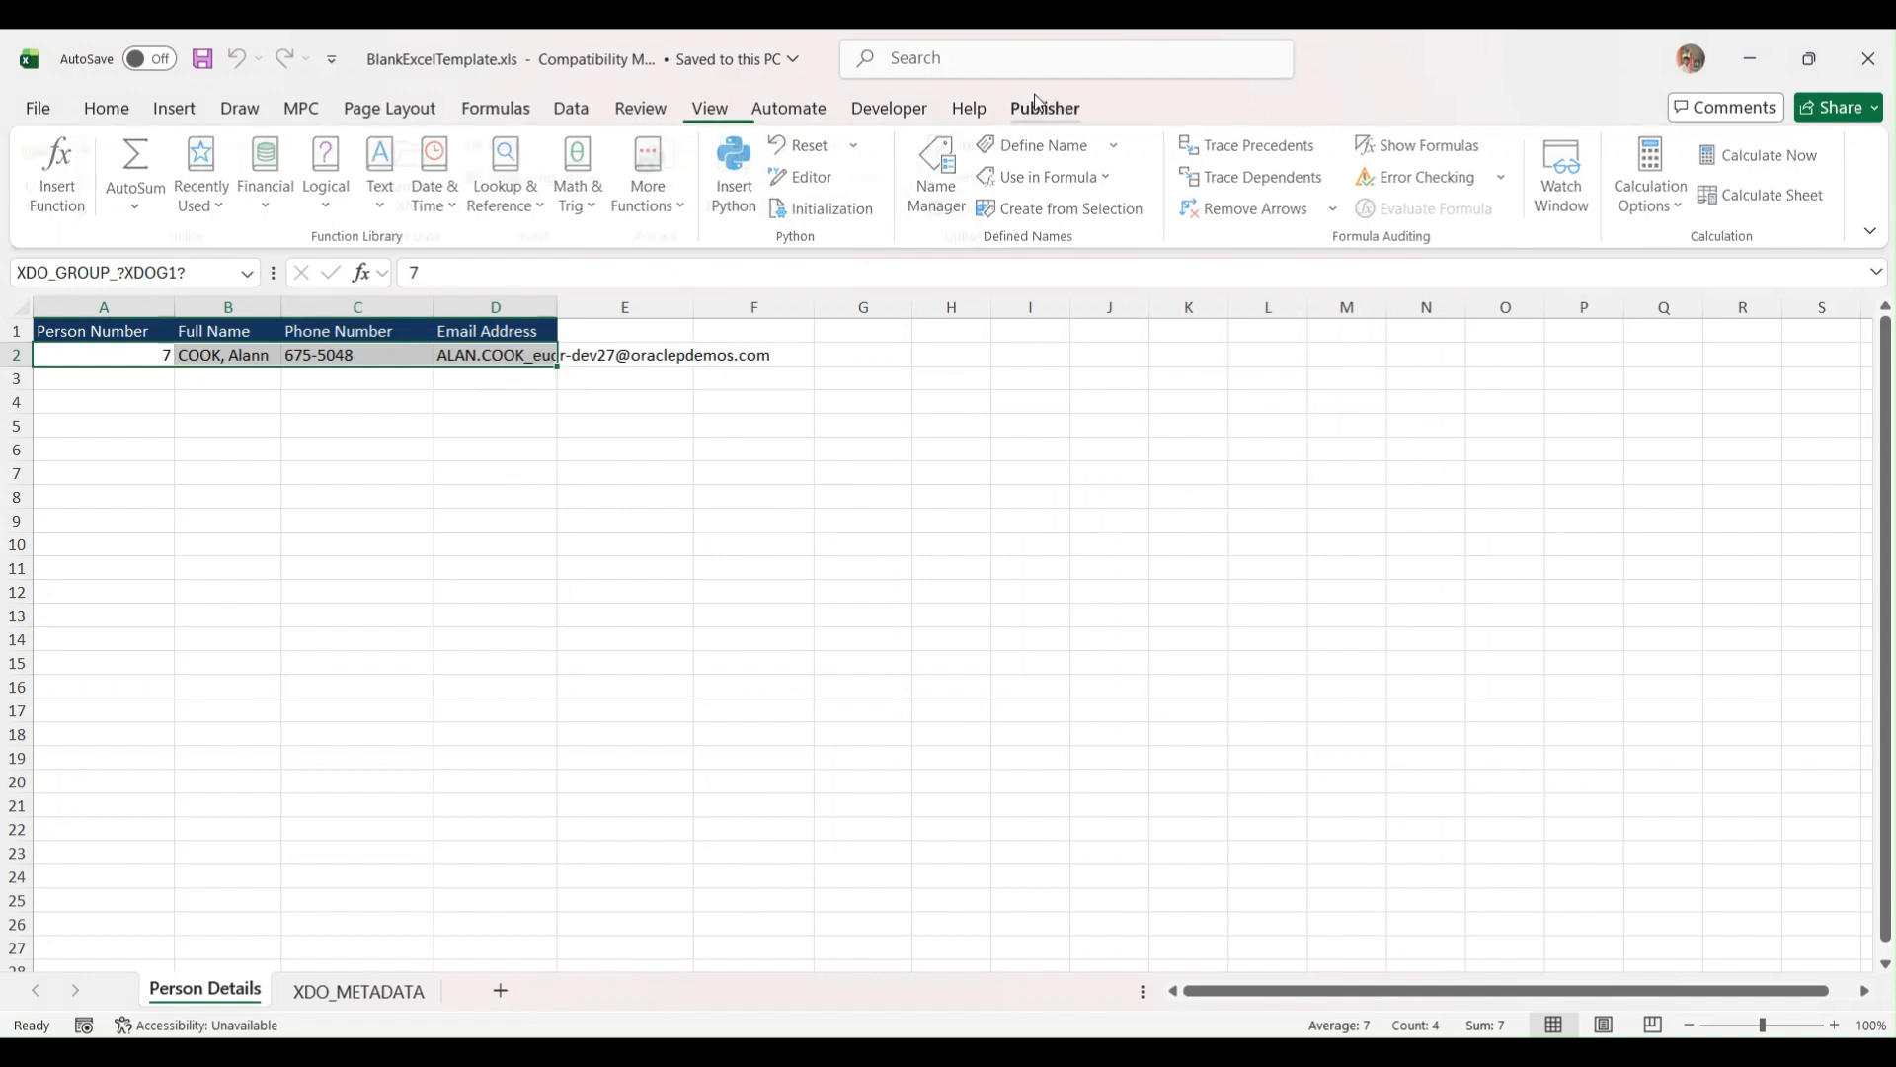